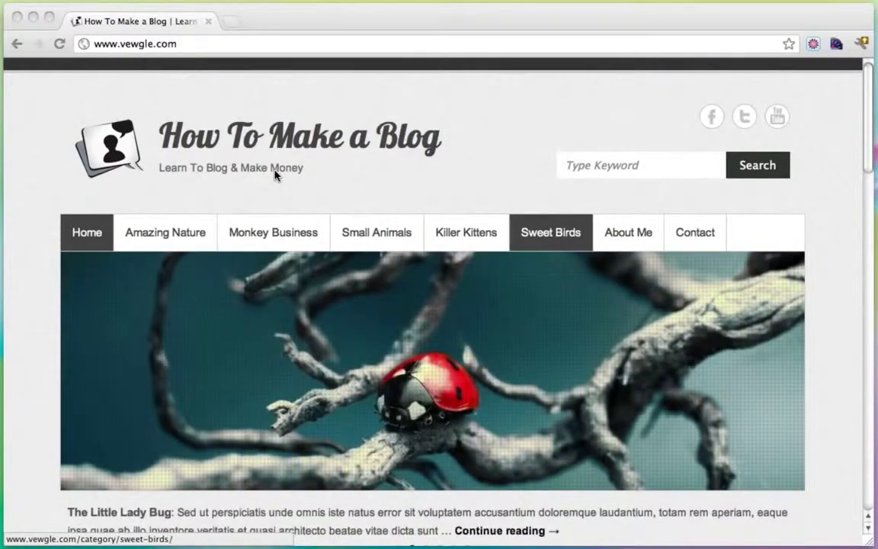
# Step: Browse the blog homepage, switching the slider from Here Kitty Kitty to The Little Lady Bug
pyautogui.scroll(-5, 276, 174)
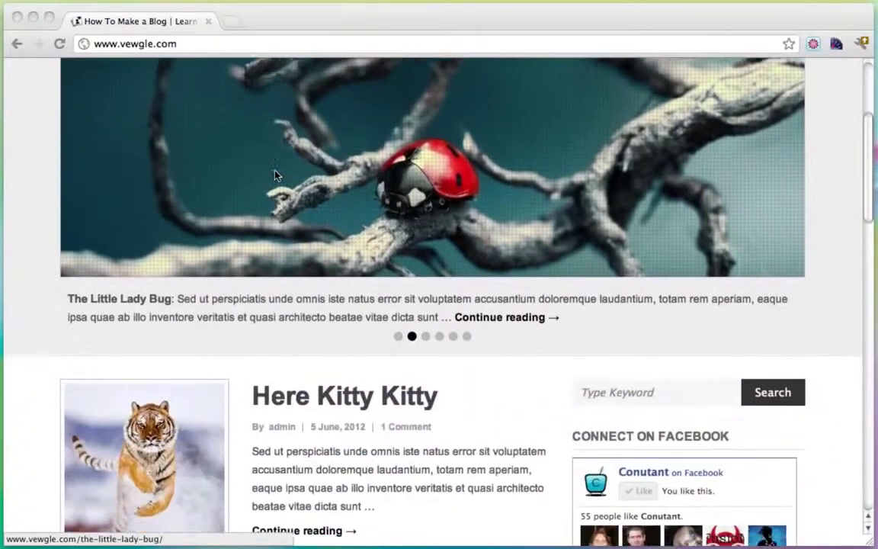
pyautogui.scroll(-8, 276, 174)
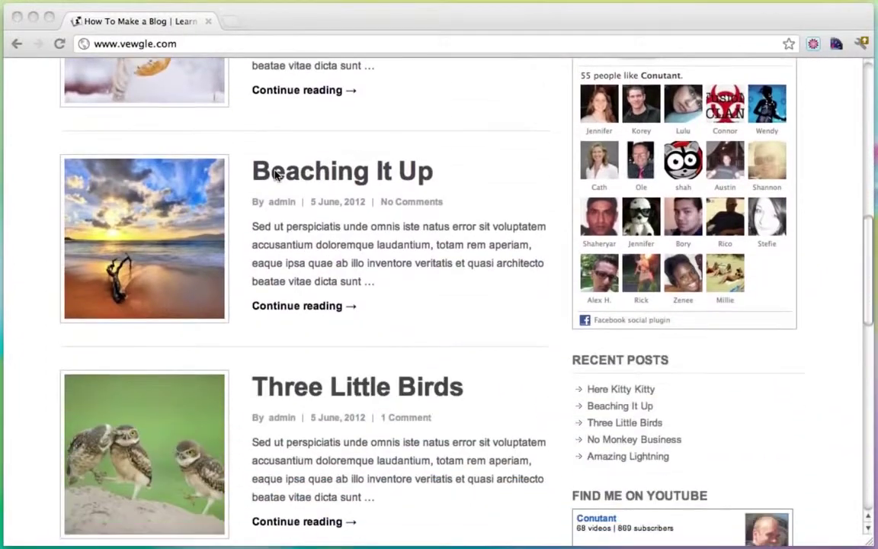
pyautogui.scroll(-5, 276, 175)
pyautogui.scroll(6, 276, 175)
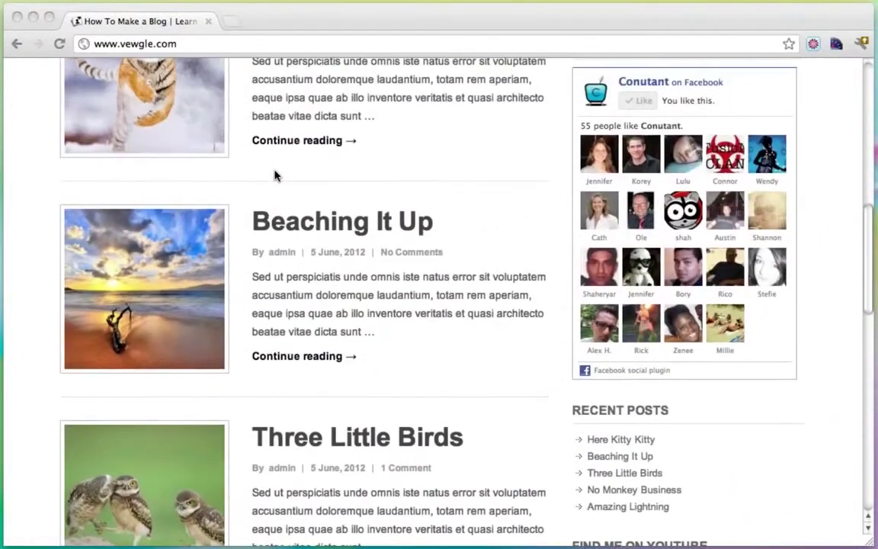
pyautogui.scroll(-3, 297, 240)
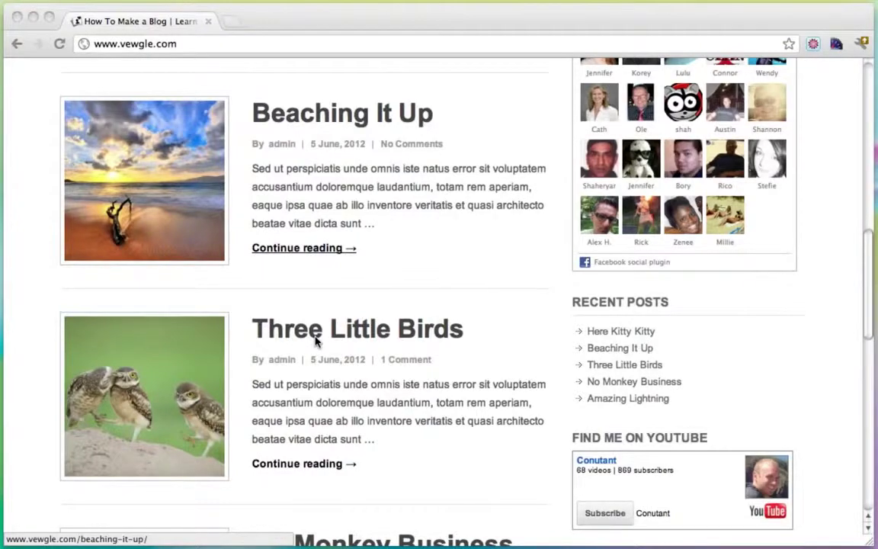
pyautogui.scroll(-5, 316, 342)
pyautogui.scroll(10, 316, 339)
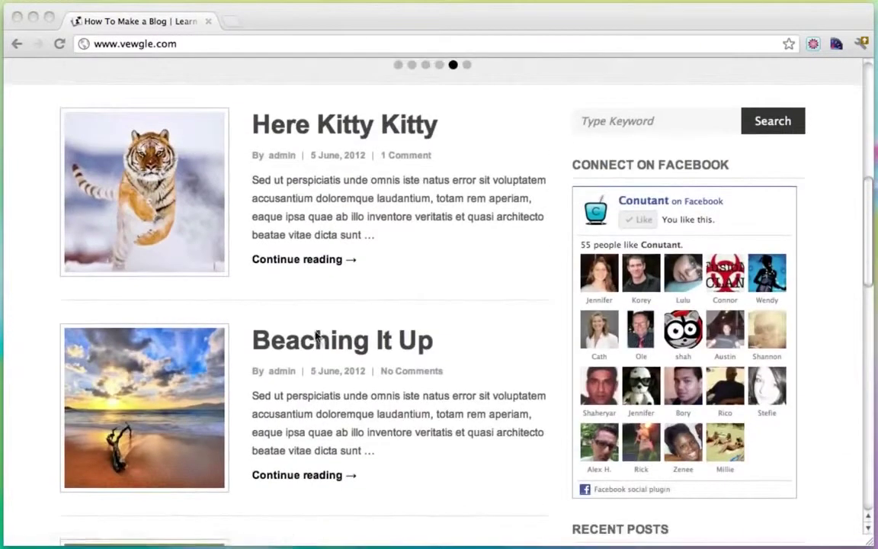
pyautogui.scroll(5, 315, 335)
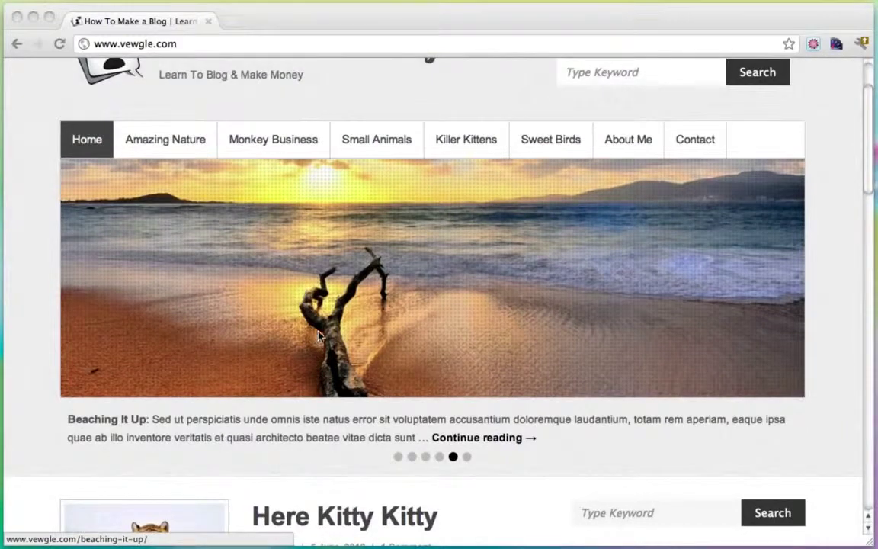
pyautogui.click(467, 458)
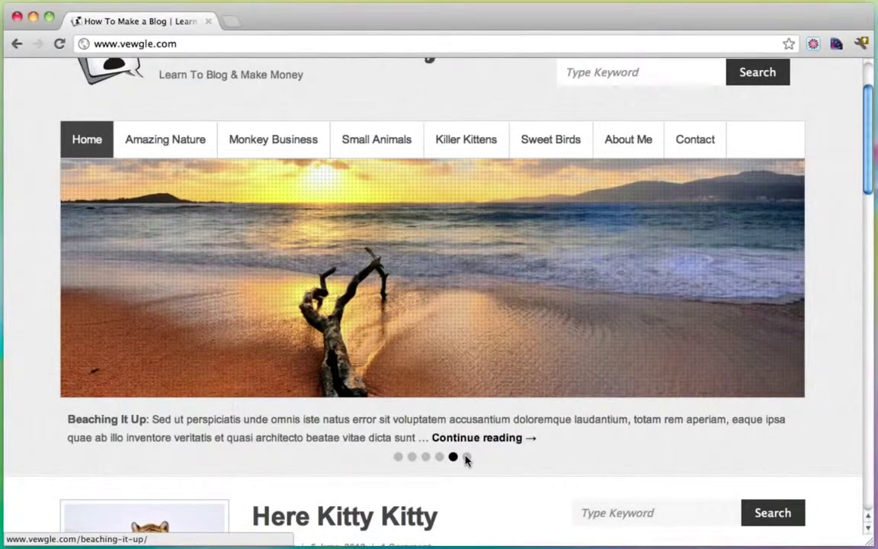
pyautogui.click(466, 457)
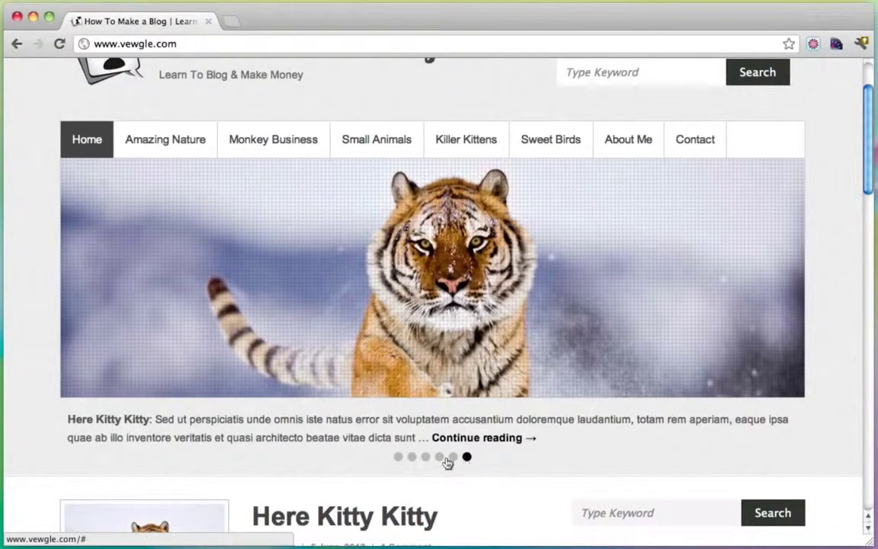
pyautogui.click(411, 457)
pyautogui.scroll(3, 412, 457)
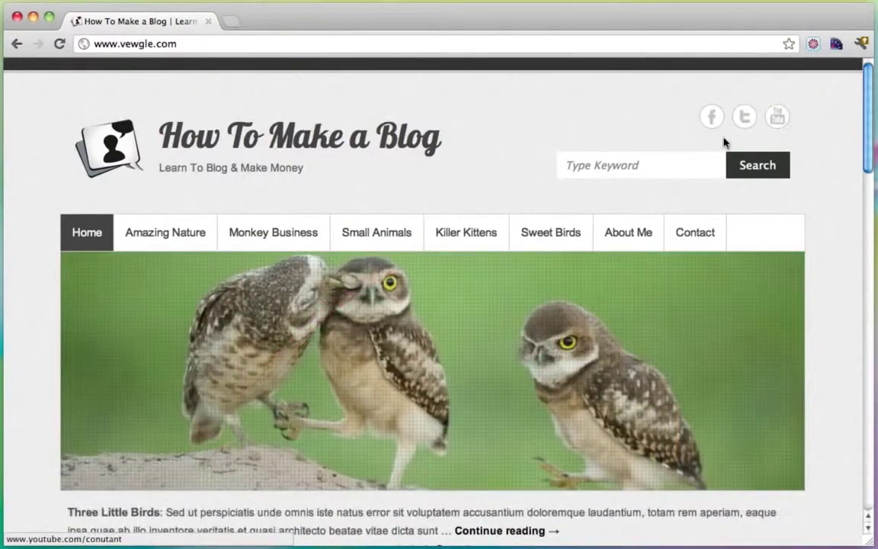
# Step: Point out the site keyword search box and the subscribe email field lower down
pyautogui.click(676, 165)
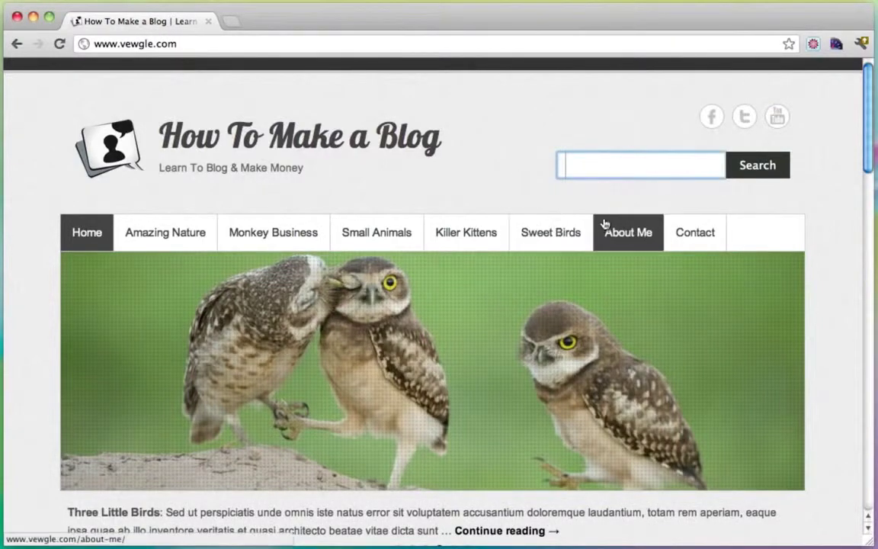
pyautogui.scroll(-6, 786, 308)
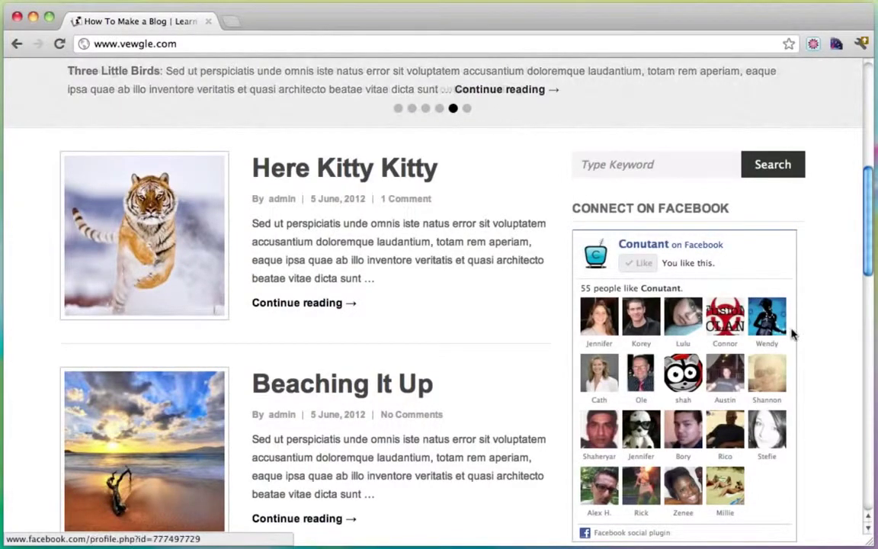
pyautogui.scroll(-5, 791, 333)
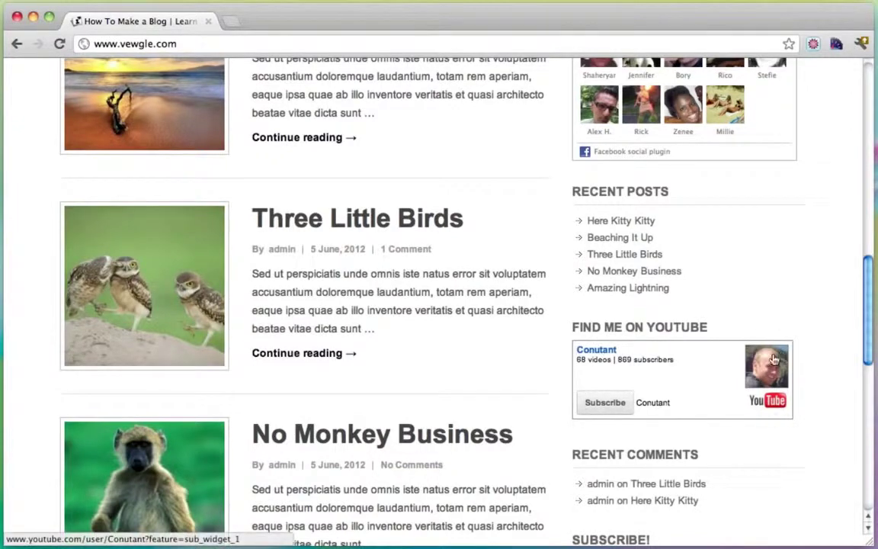
pyautogui.scroll(-3, 741, 359)
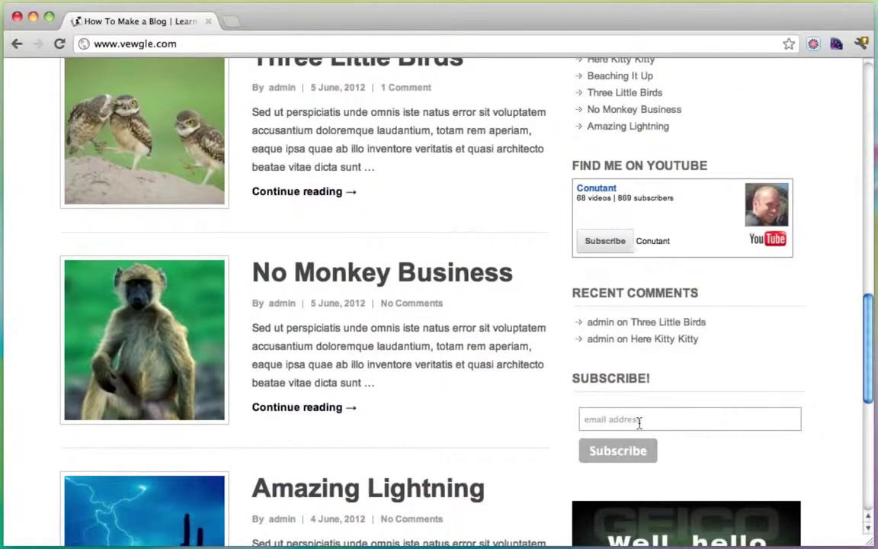
pyautogui.click(639, 420)
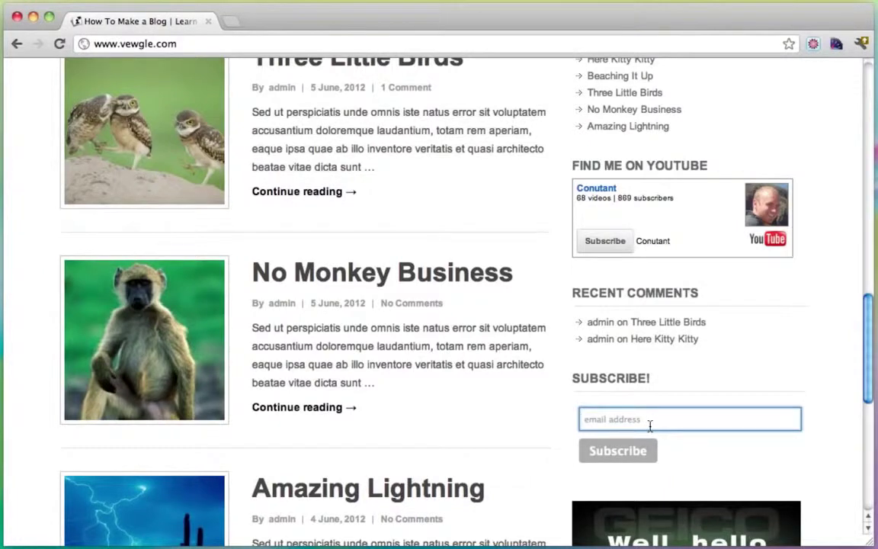
pyautogui.click(857, 437)
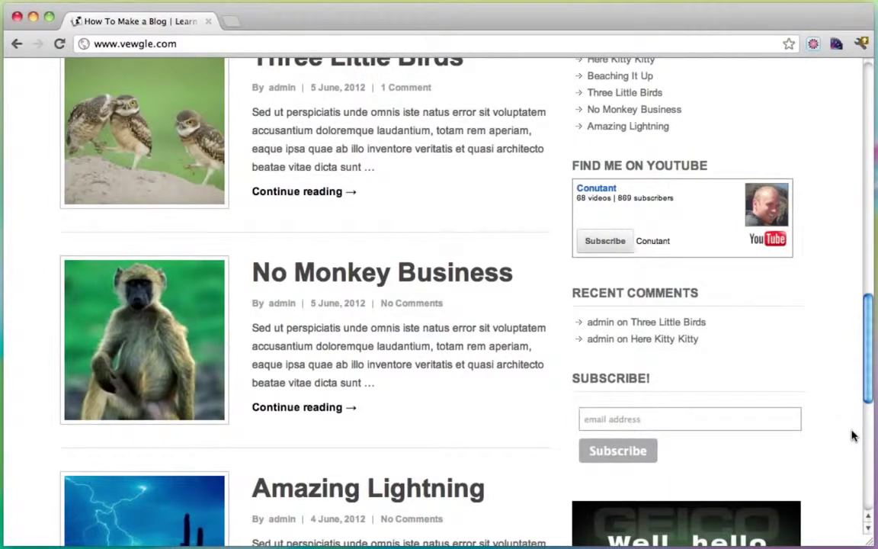
pyautogui.scroll(-1, 854, 435)
pyautogui.scroll(-5, 852, 436)
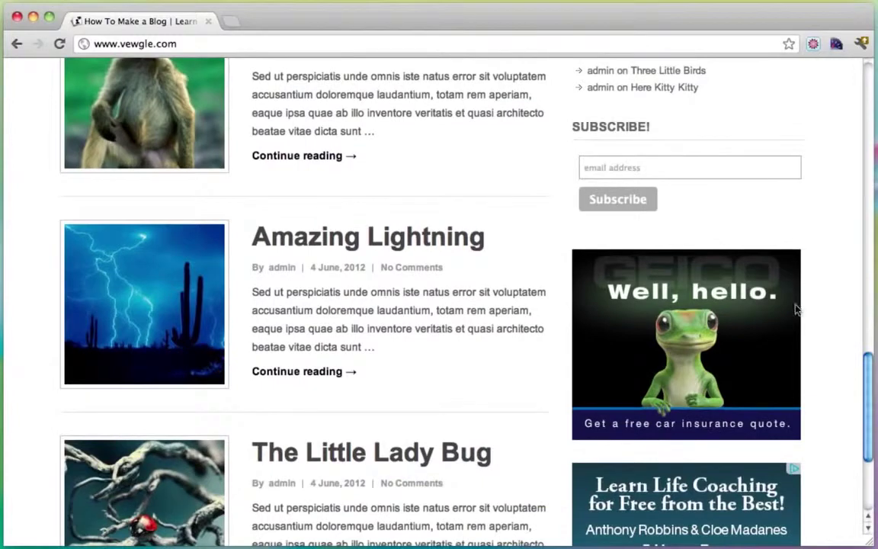
pyautogui.scroll(-4, 822, 349)
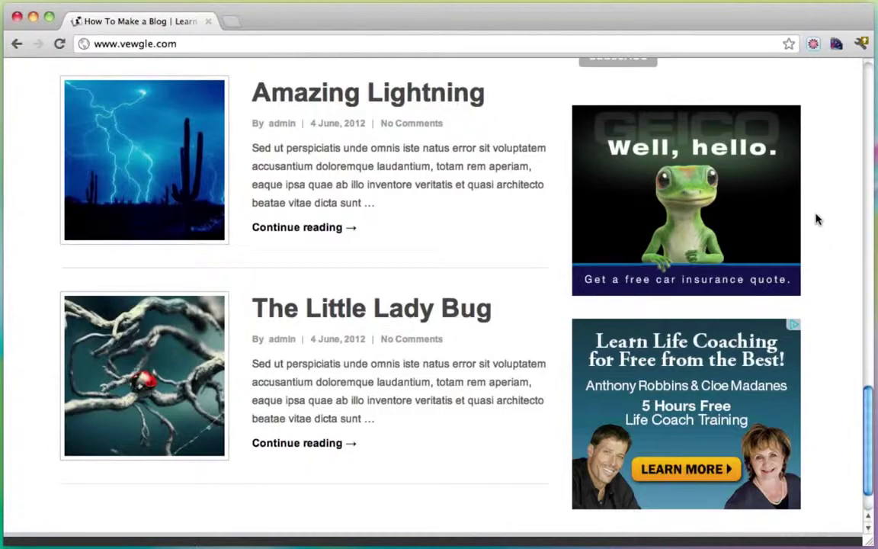
pyautogui.scroll(15, 819, 221)
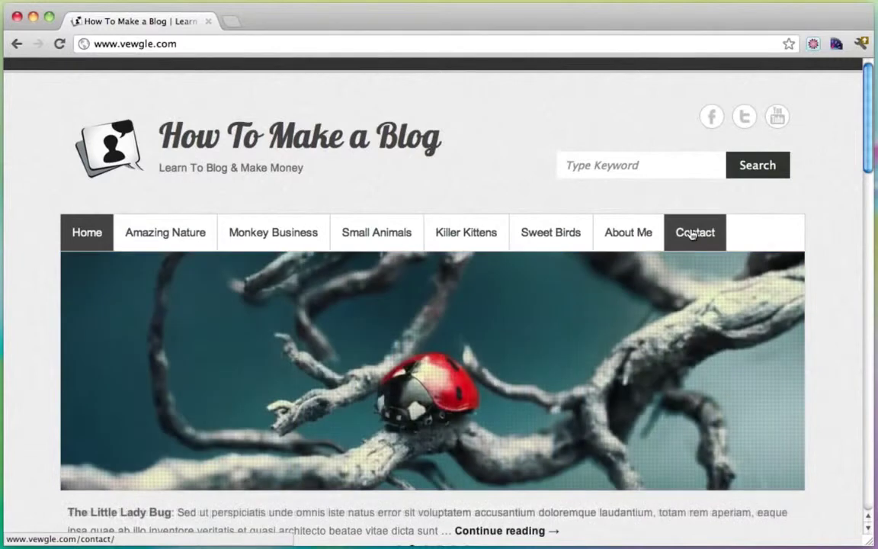
# Step: Open the Contact page and scroll down to its Send button and back up
pyautogui.click(691, 232)
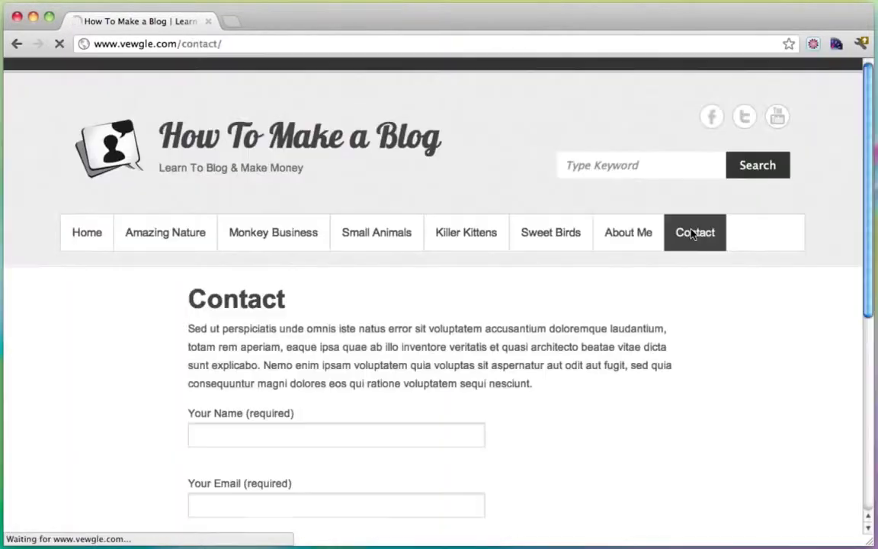
pyautogui.scroll(-3, 587, 387)
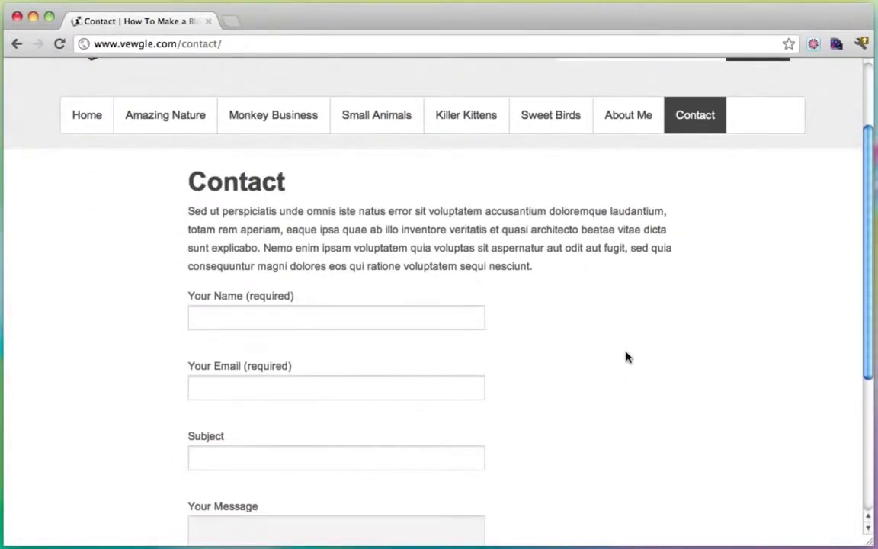
pyautogui.scroll(-2, 628, 357)
pyautogui.scroll(-3, 478, 306)
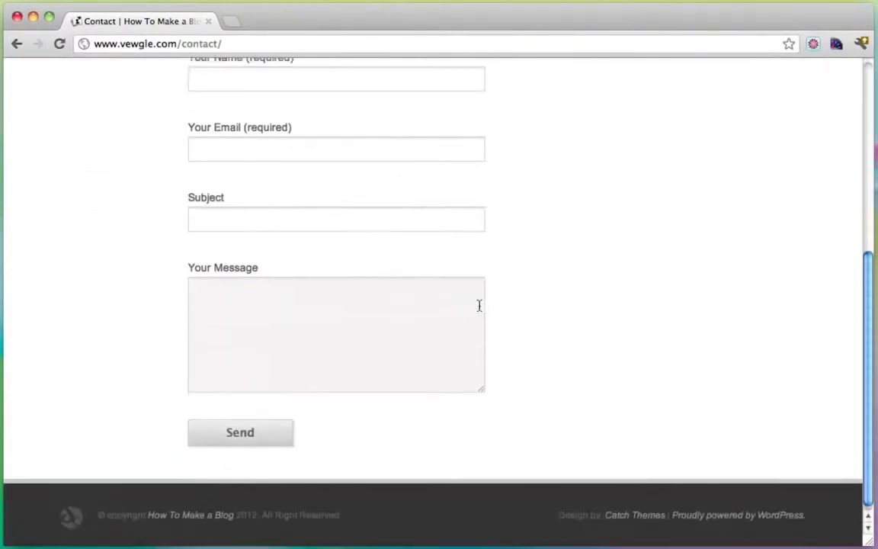
pyautogui.scroll(3, 547, 371)
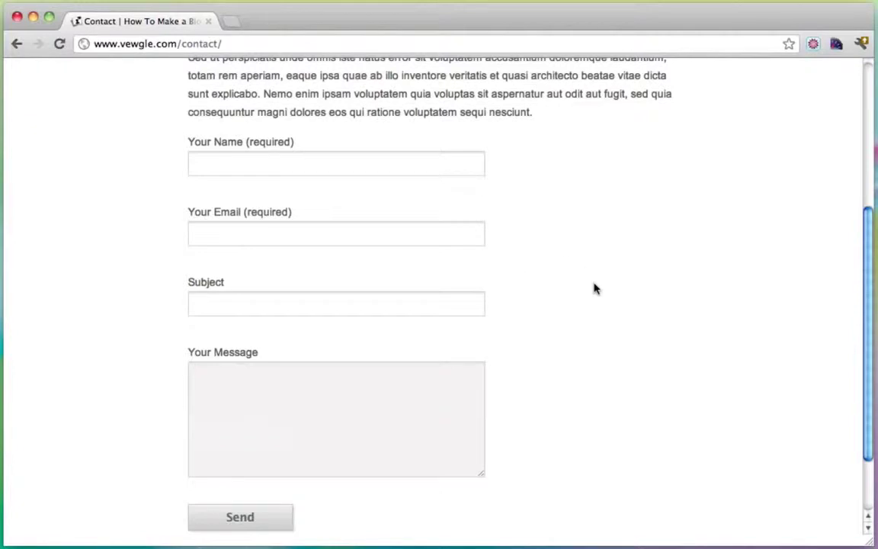
pyautogui.scroll(3, 594, 288)
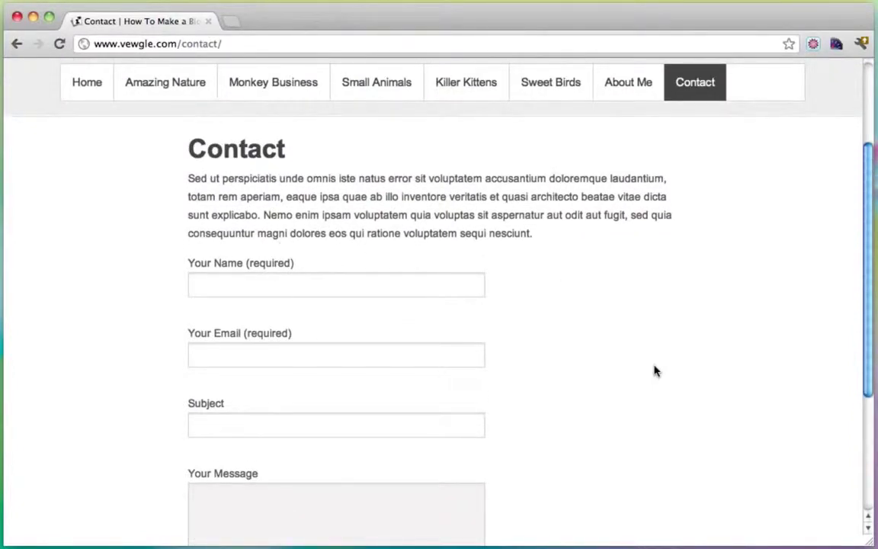
pyautogui.scroll(-2, 602, 325)
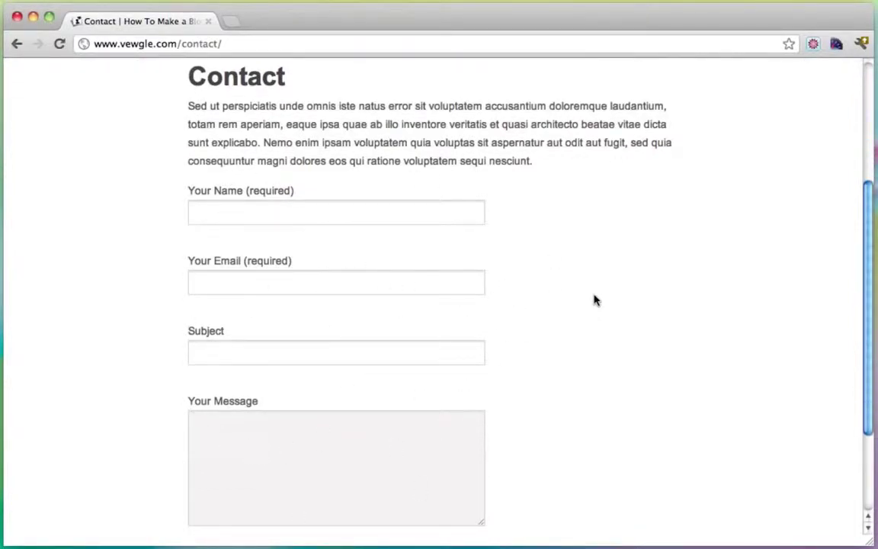
pyautogui.scroll(5, 595, 300)
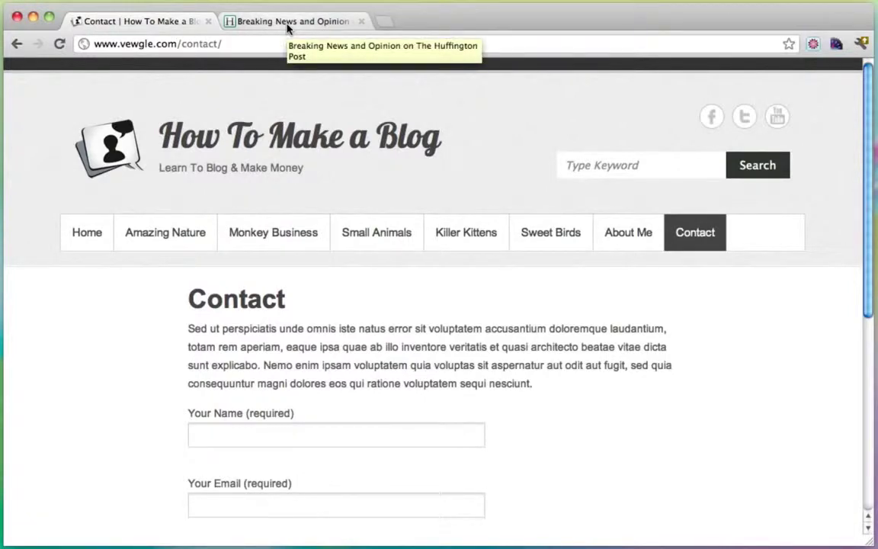
# Step: Alternate between the Huffington Post and Contact tabs, finishing on Huffington Post
pyautogui.click(288, 23)
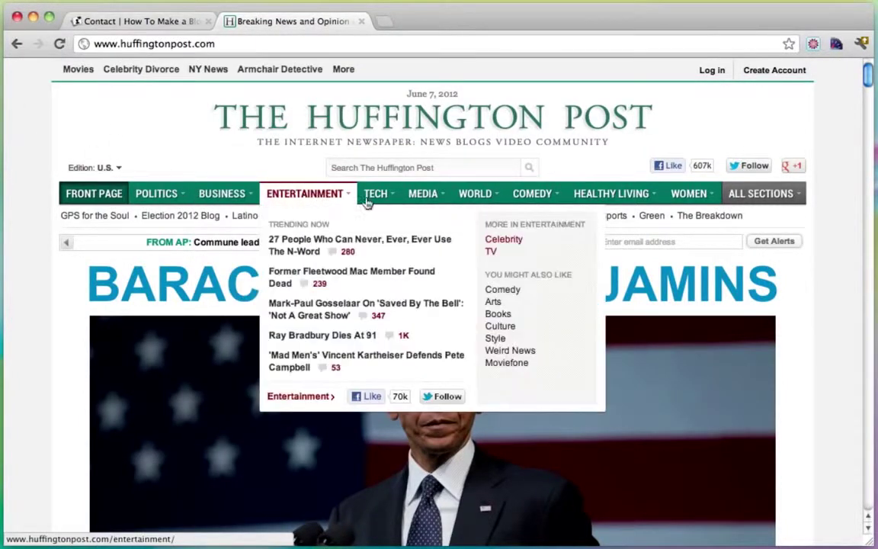
pyautogui.moveTo(405, 202)
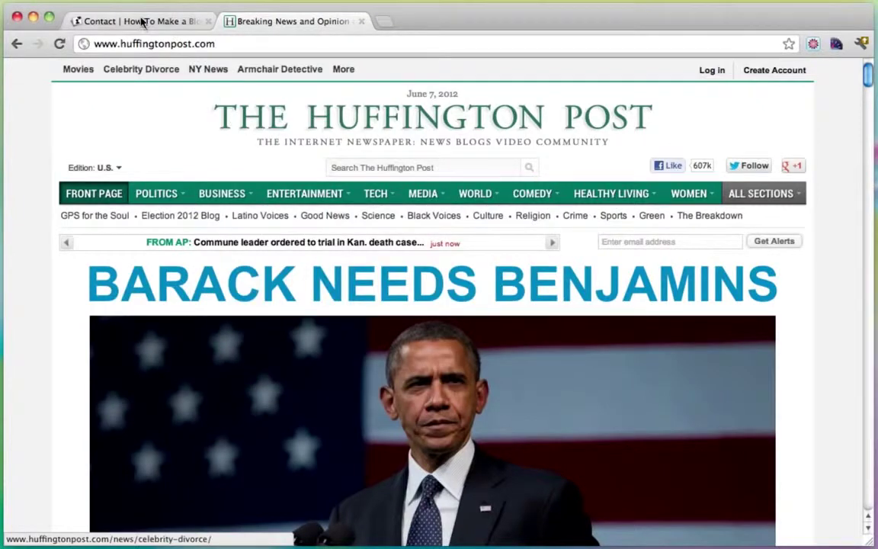
pyautogui.click(135, 24)
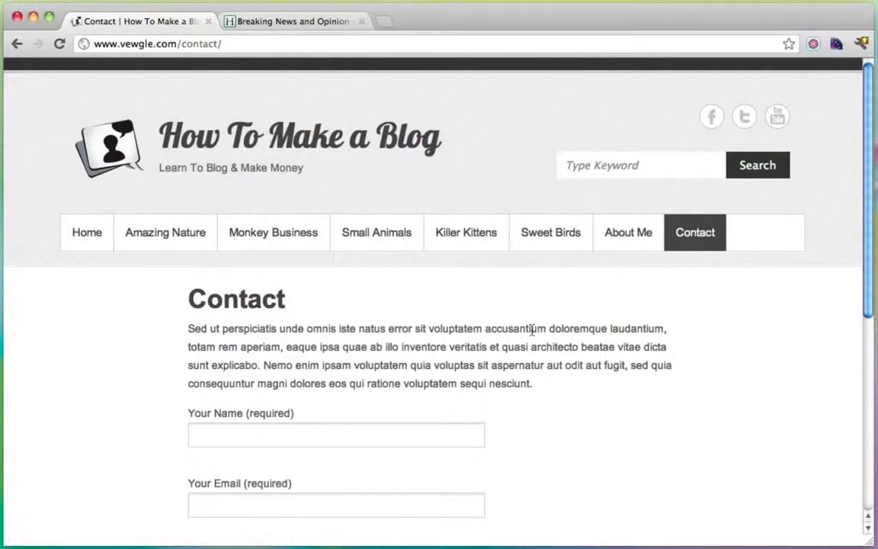
pyautogui.click(289, 24)
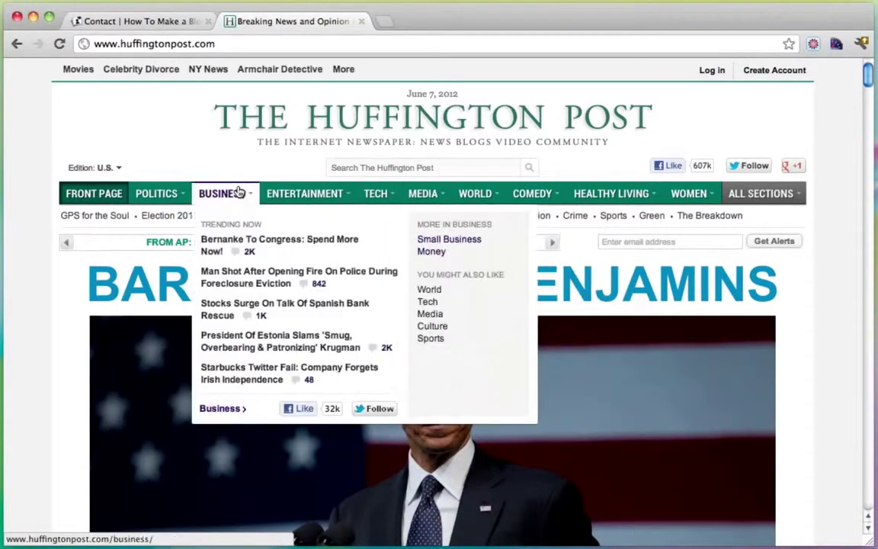
pyautogui.click(172, 21)
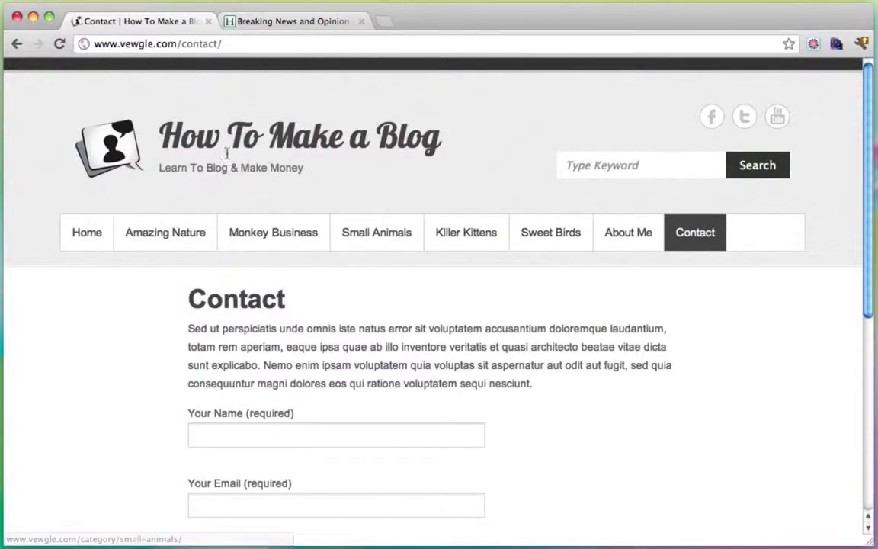
pyautogui.click(299, 28)
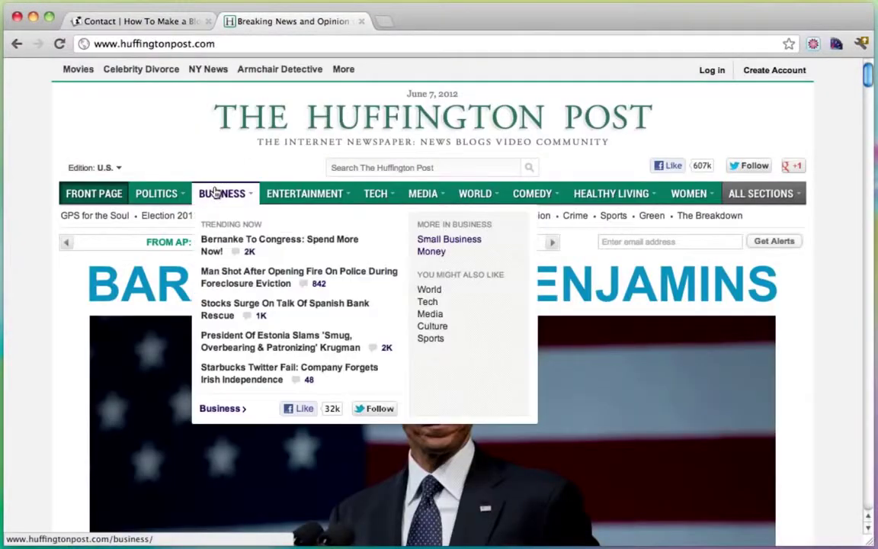
# Step: Browse HuffPost's BUSINESS stories, then go back to the 'Contact | How To Make a Blog' tab
pyautogui.click(219, 193)
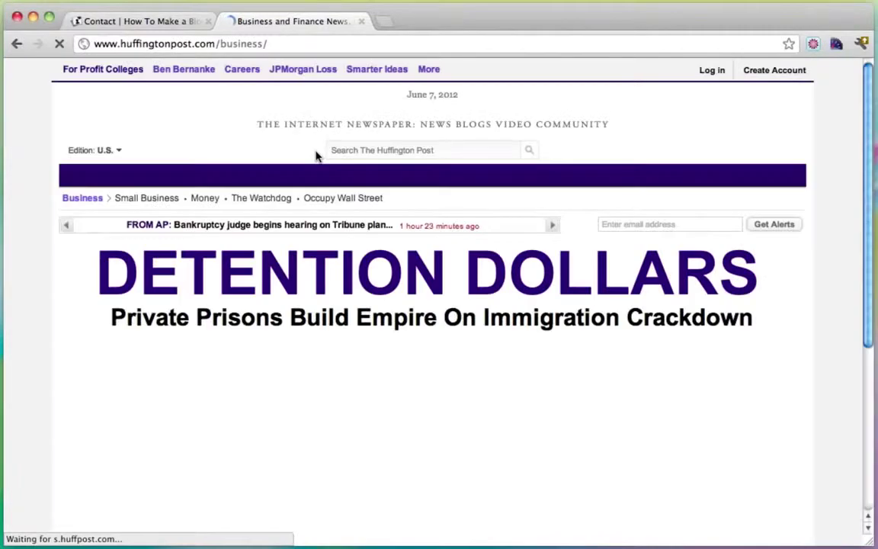
pyautogui.scroll(-5, 774, 304)
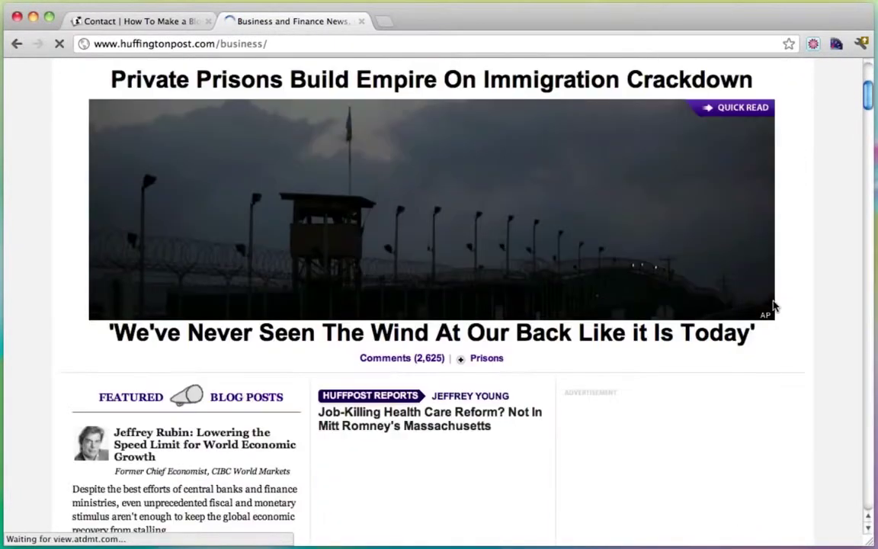
pyautogui.scroll(-3, 773, 305)
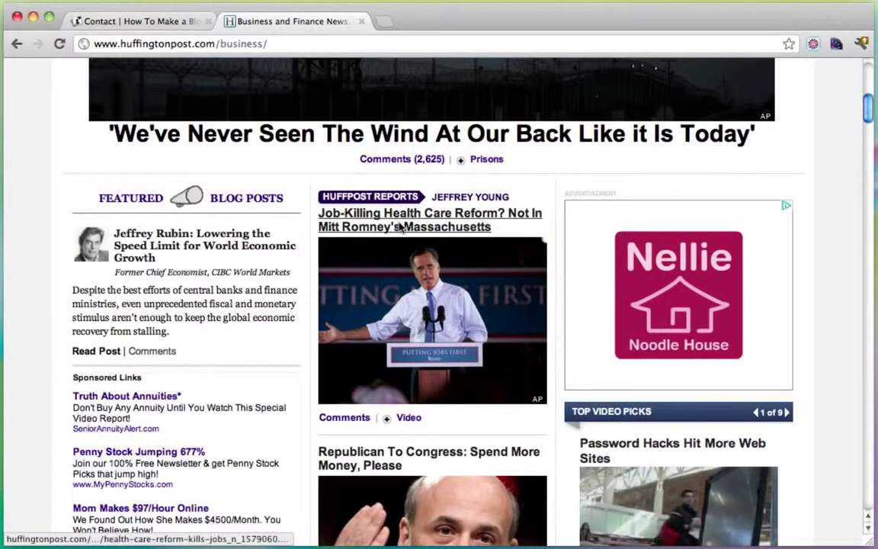
pyautogui.scroll(-2, 400, 229)
pyautogui.scroll(-3, 385, 320)
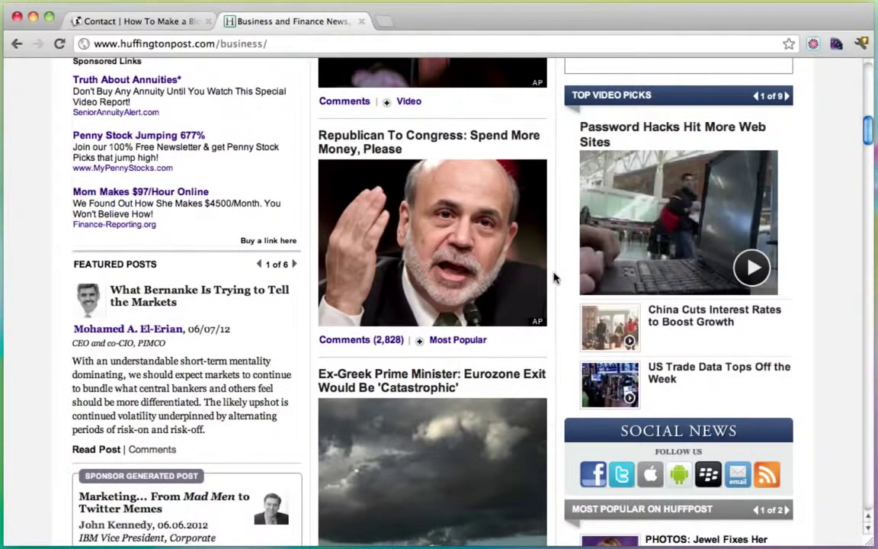
pyautogui.scroll(-3, 284, 260)
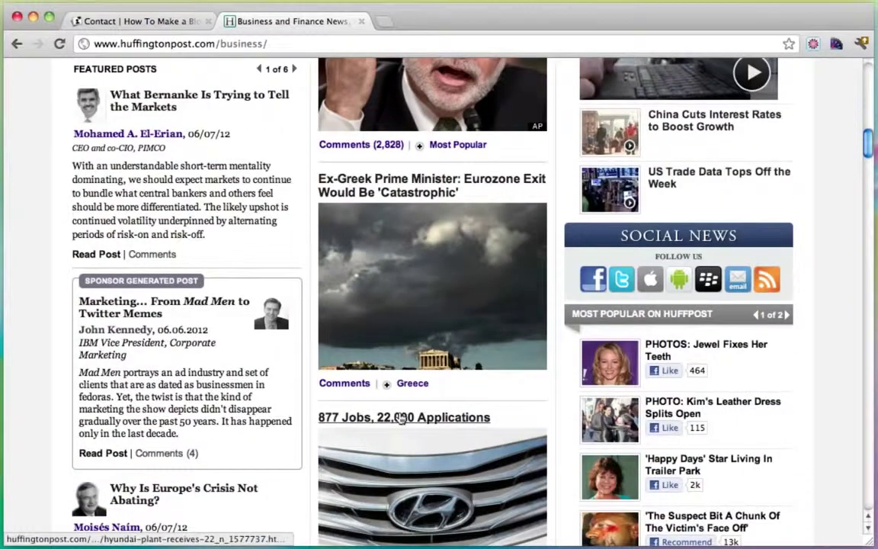
pyautogui.scroll(10, 400, 418)
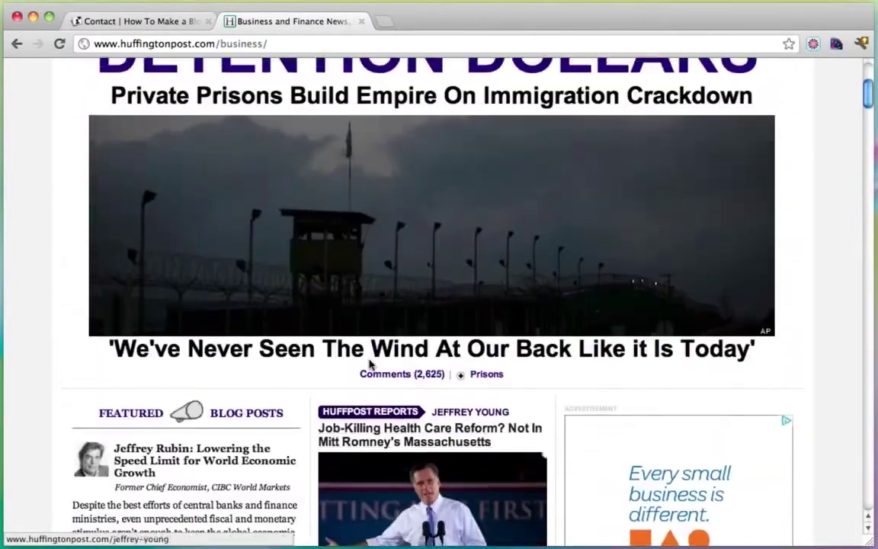
pyautogui.click(152, 22)
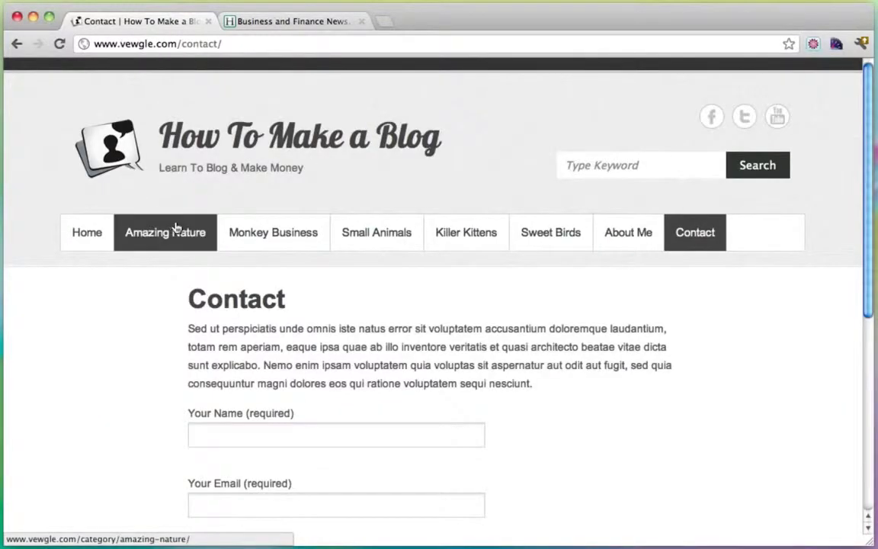
# Step: Browse the Small Animals category, glance at the HuffPost tab, then open 'The Little Lady Bug'
pyautogui.click(369, 238)
pyautogui.scroll(-2, 399, 261)
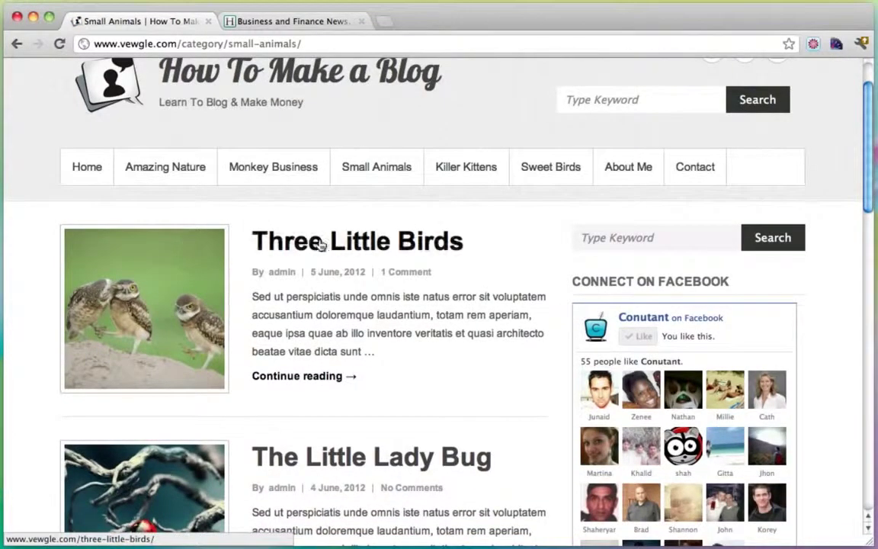
pyautogui.scroll(-3, 336, 252)
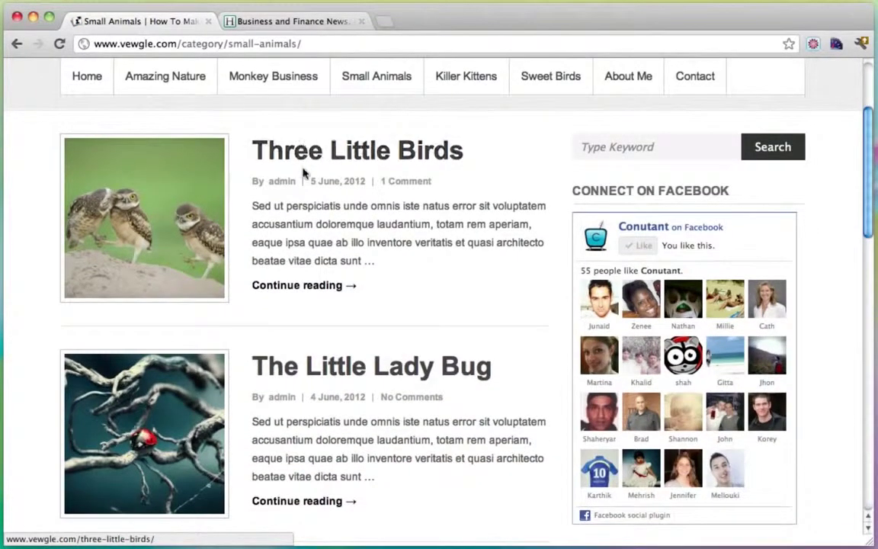
pyautogui.click(293, 21)
pyautogui.scroll(-1, 389, 297)
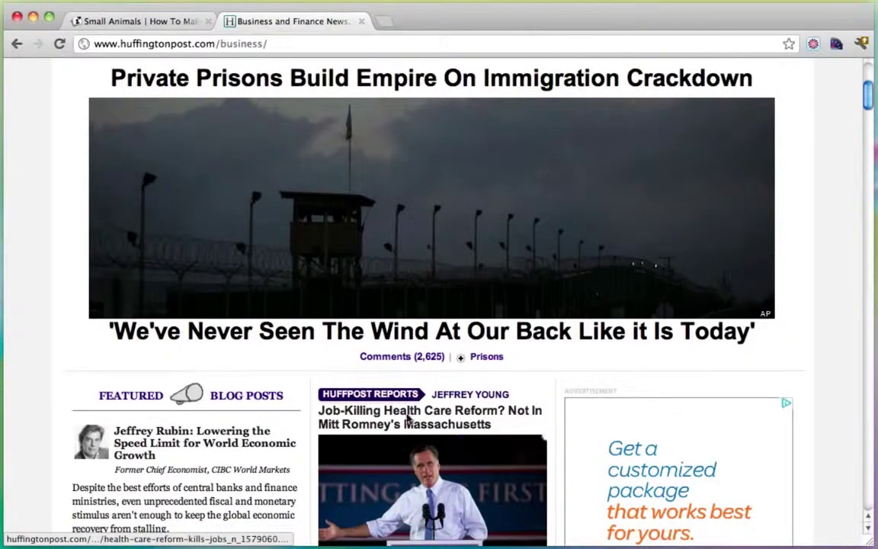
pyautogui.click(163, 21)
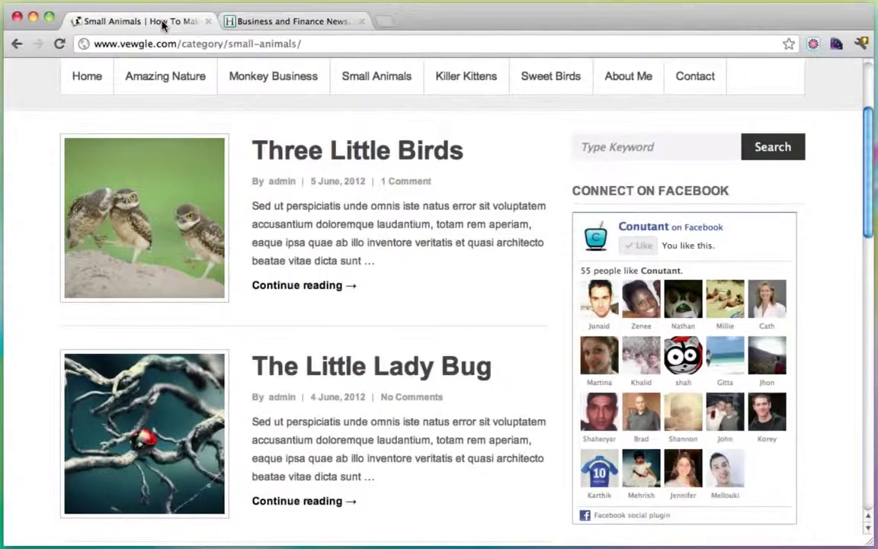
pyautogui.scroll(-3, 492, 310)
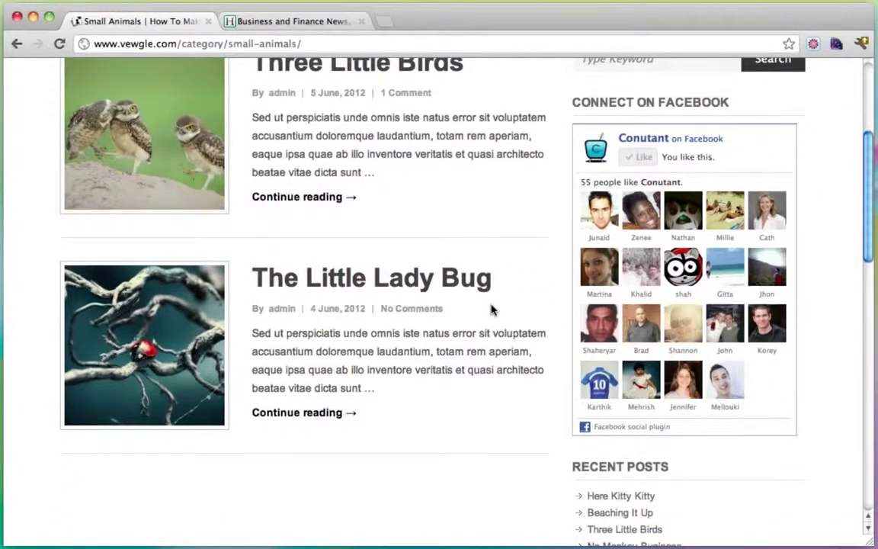
pyautogui.scroll(3, 492, 310)
pyautogui.click(309, 370)
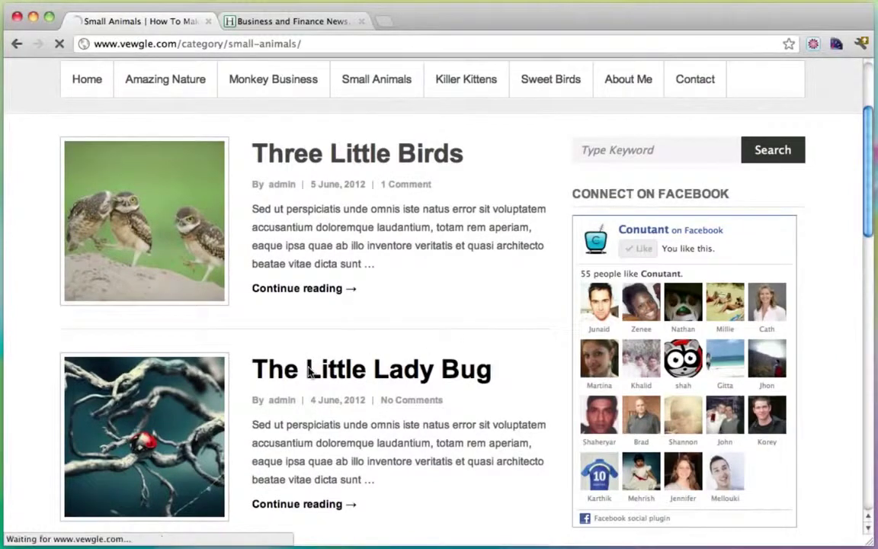
# Step: Scroll into The Little Lady Bug post and highlight its heading
pyautogui.scroll(-3, 431, 313)
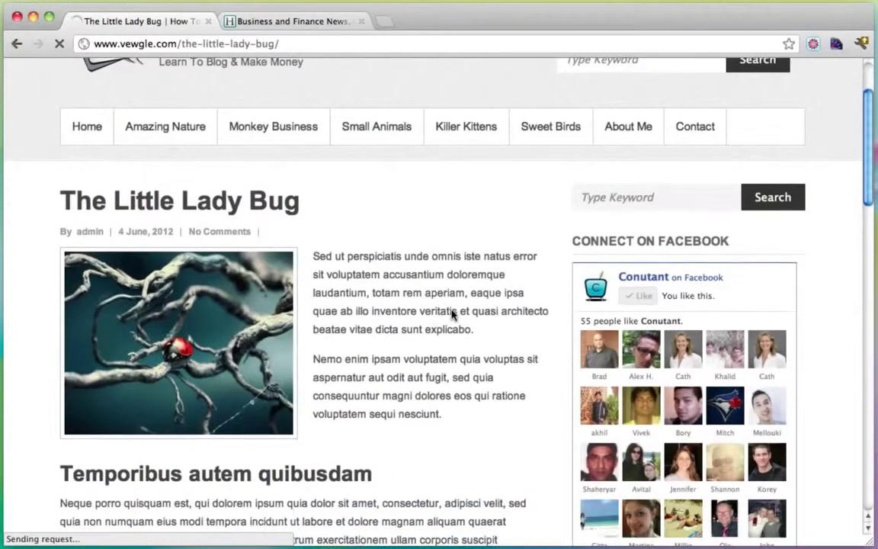
pyautogui.scroll(-6, 418, 225)
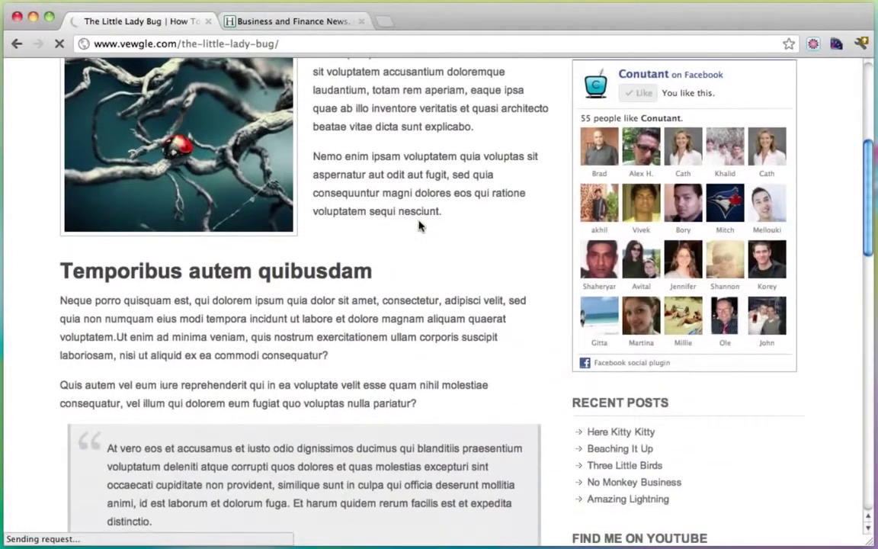
pyautogui.moveTo(390, 276); pyautogui.dragTo(60, 273)
pyautogui.click(180, 305)
# Step: Highlight the post's list items, then scroll through the rest of the post
pyautogui.scroll(-1, 180, 305)
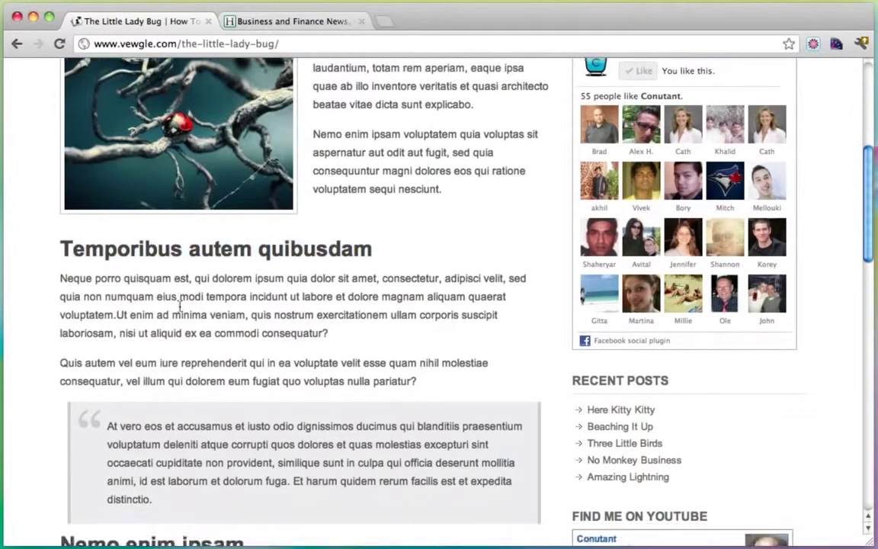
pyautogui.scroll(-2, 180, 305)
pyautogui.scroll(-8, 206, 390)
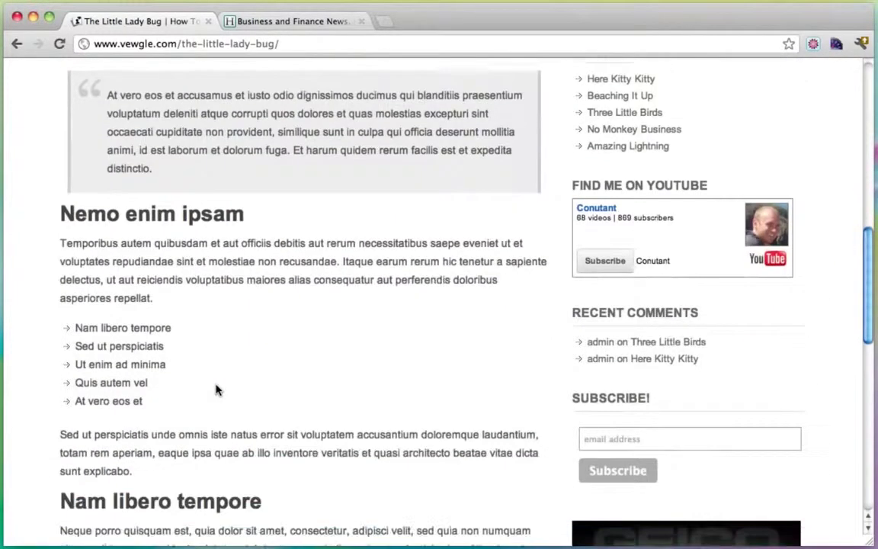
pyautogui.scroll(-1, 216, 390)
pyautogui.moveTo(157, 386); pyautogui.dragTo(55, 310)
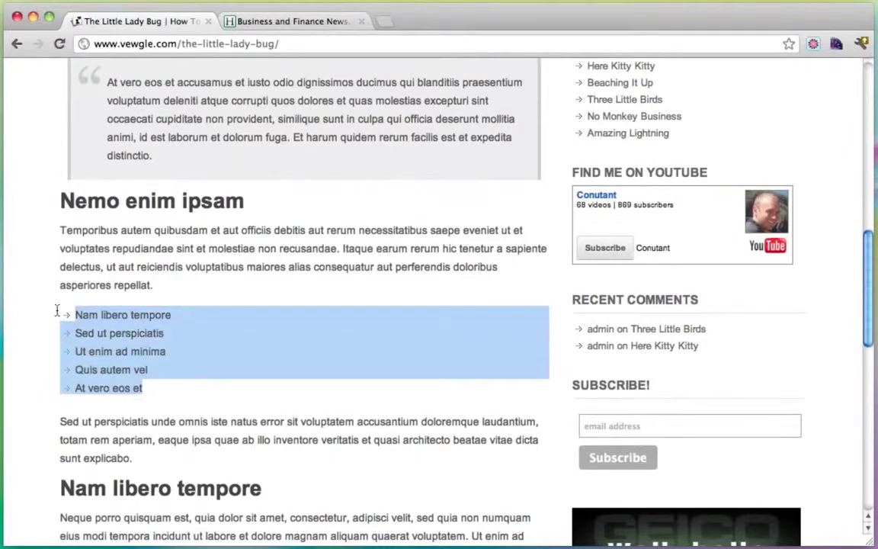
pyautogui.scroll(-8, 236, 320)
pyautogui.click(266, 303)
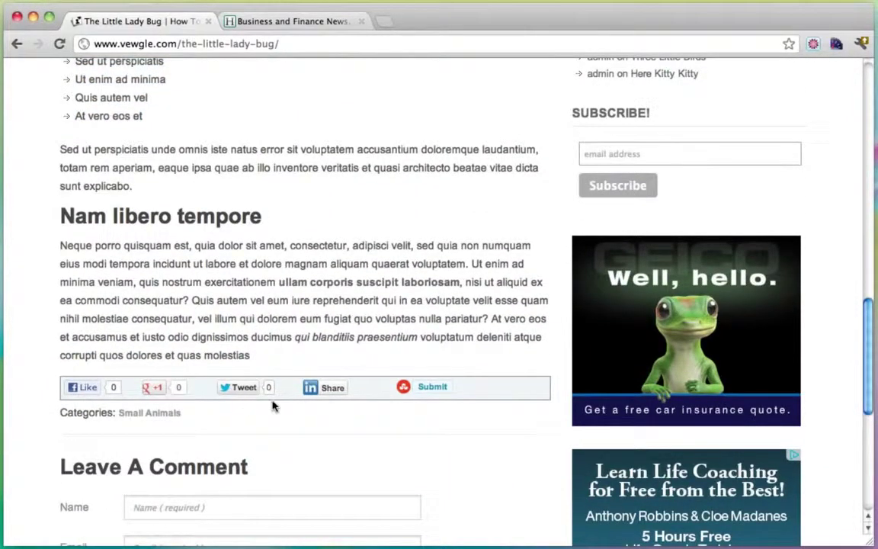
pyautogui.scroll(-1, 375, 276)
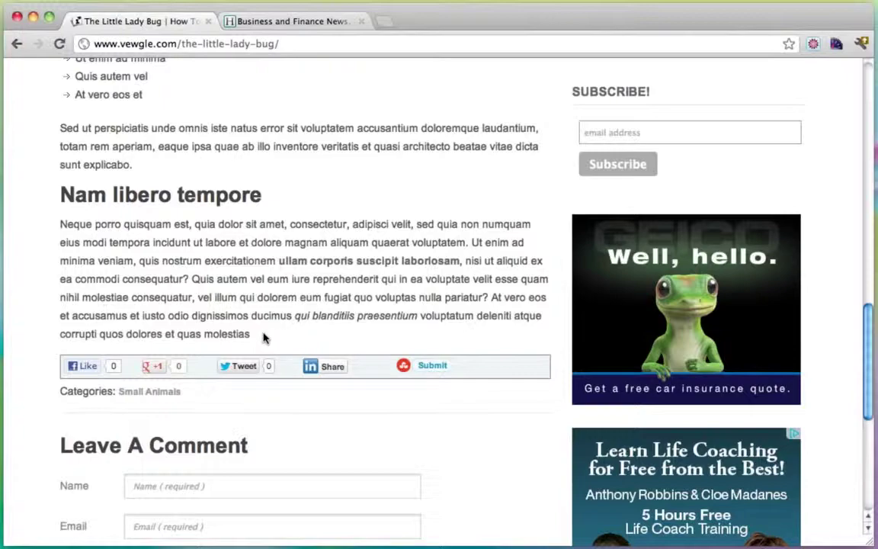
pyautogui.scroll(15, 263, 338)
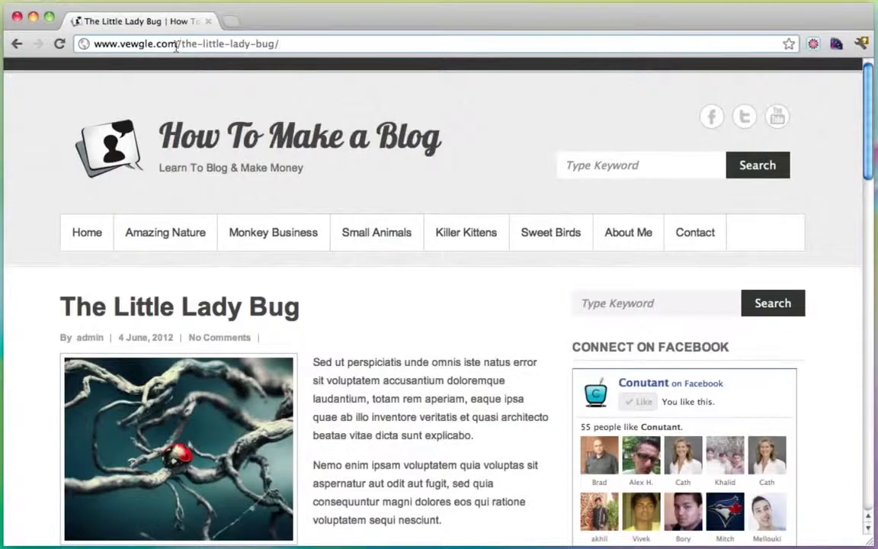
pyautogui.moveTo(176, 46); pyautogui.dragTo(94, 45)
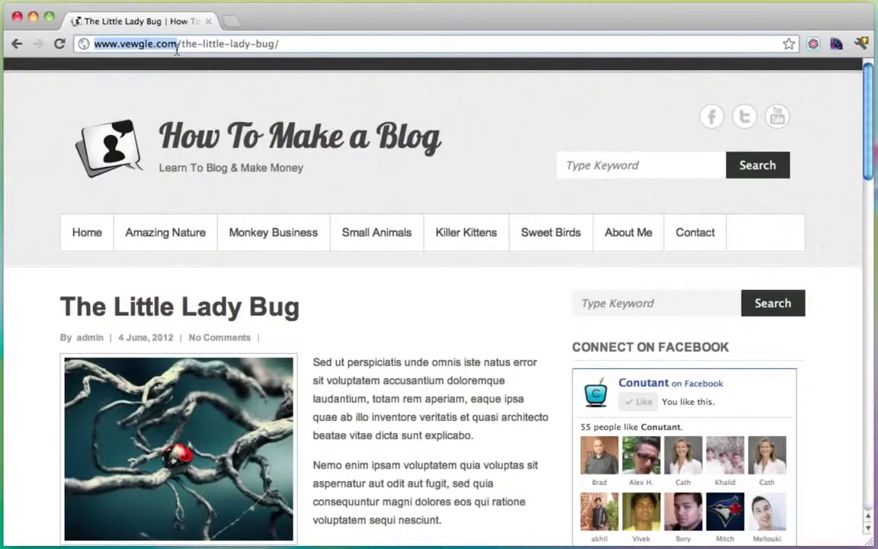
pyautogui.click(177, 46)
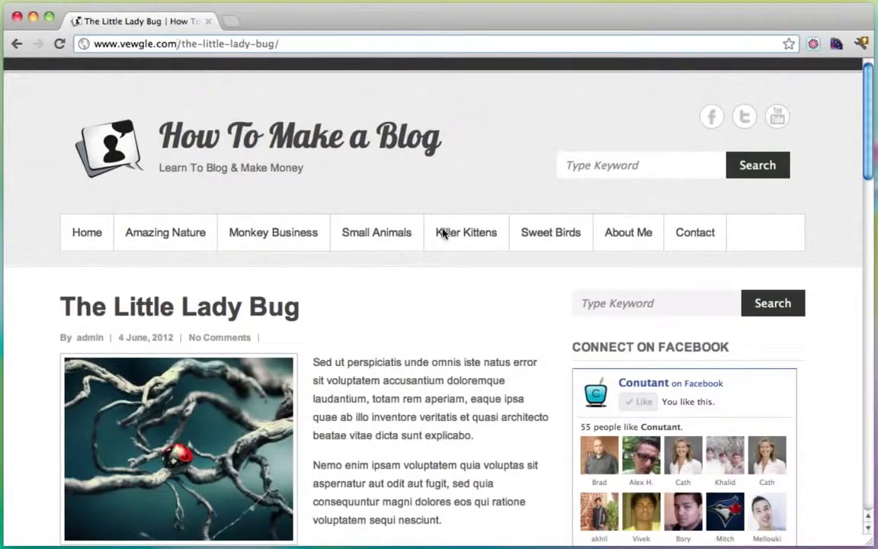
pyautogui.scroll(-20, 509, 299)
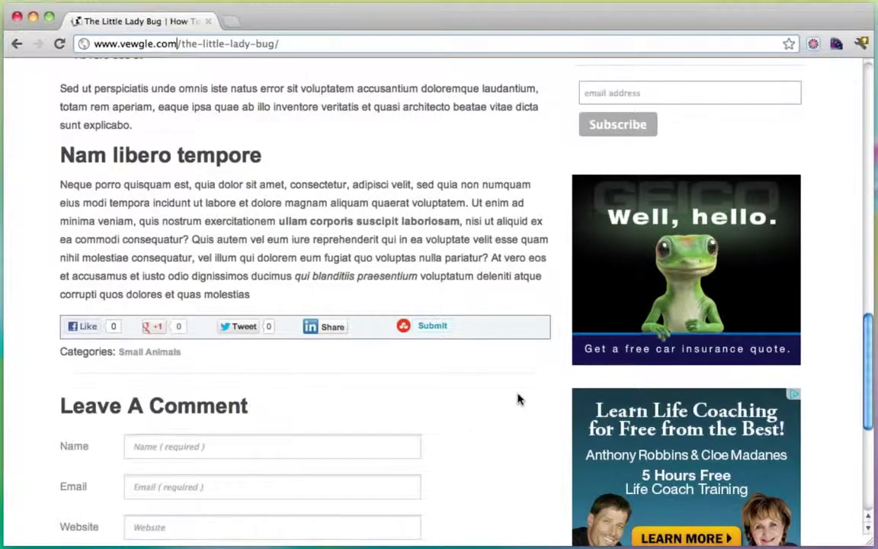
pyautogui.scroll(5, 518, 398)
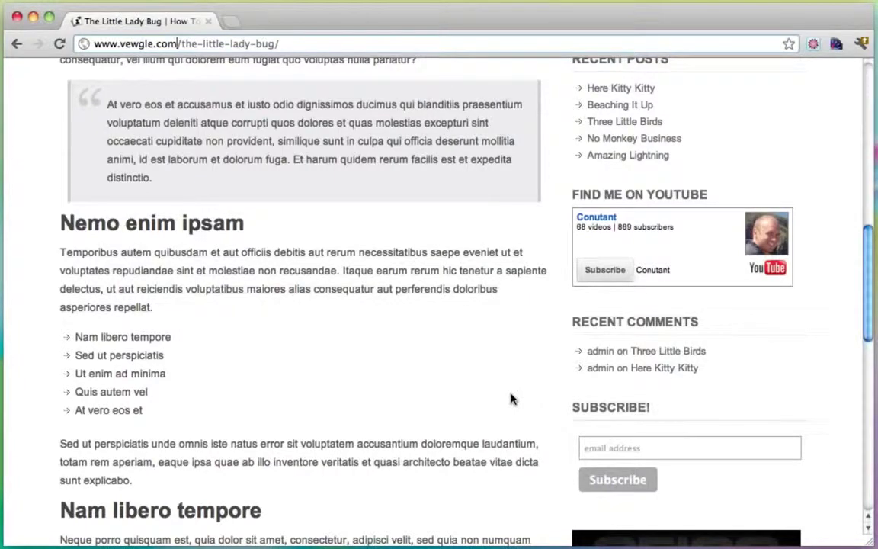
pyautogui.scroll(10, 425, 389)
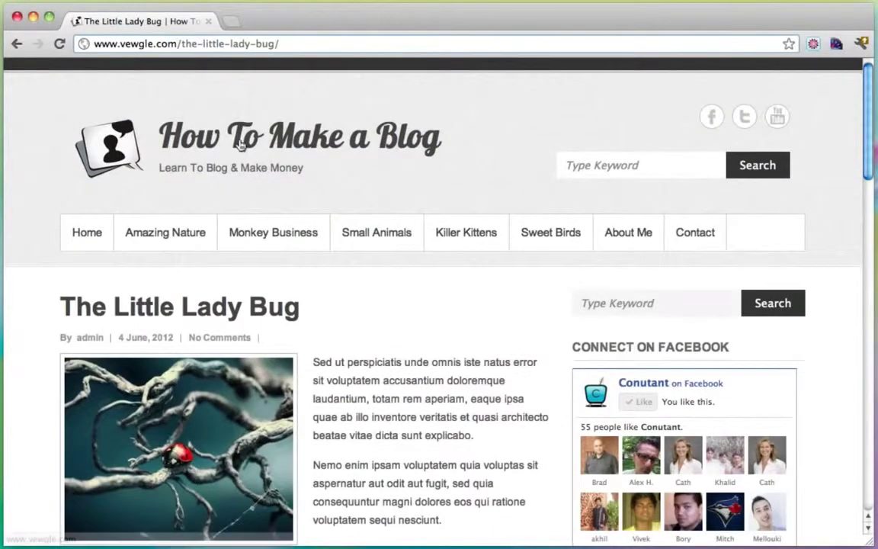
pyautogui.moveTo(177, 44); pyautogui.dragTo(89, 46)
pyautogui.click(290, 44)
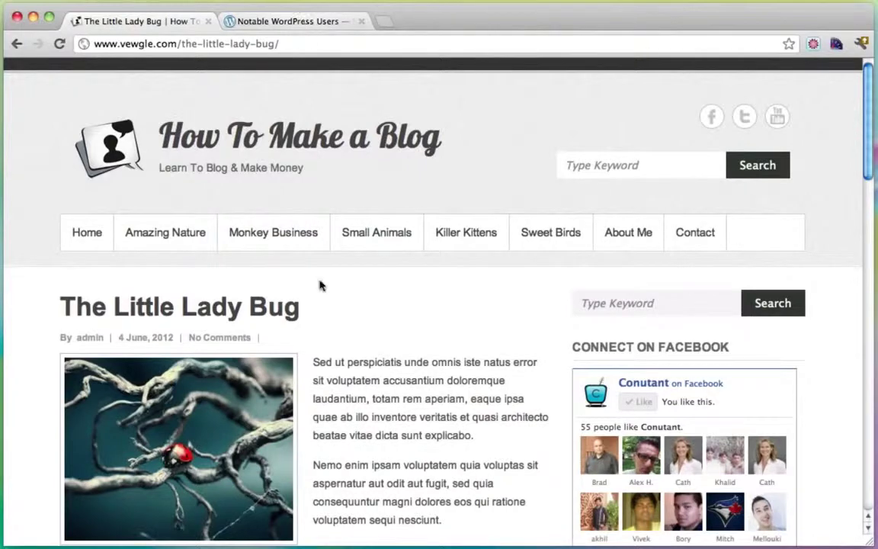
pyautogui.moveTo(347, 363); pyautogui.dragTo(450, 418)
pyautogui.click(440, 422)
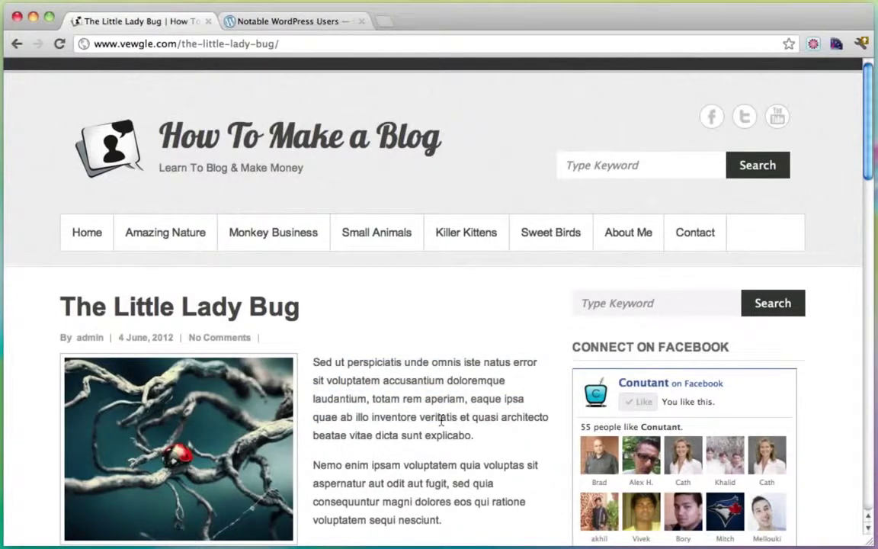
pyautogui.click(304, 24)
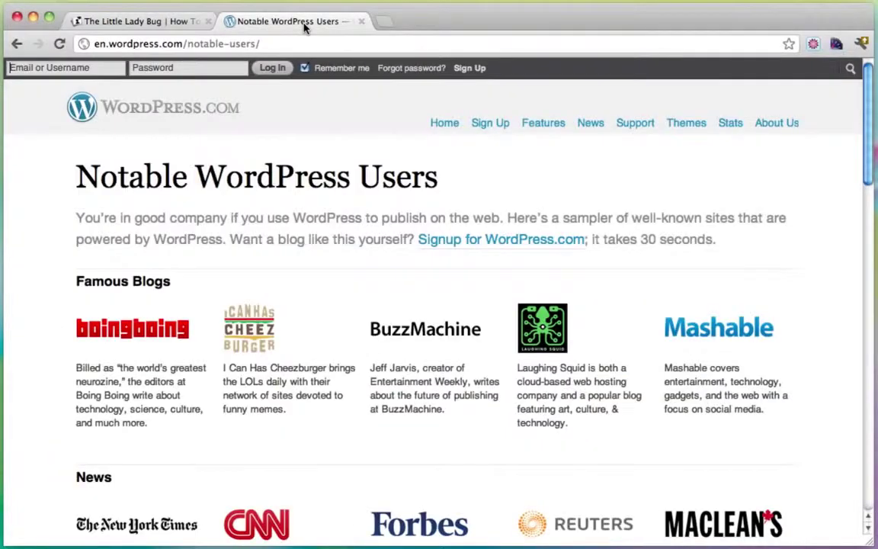
pyautogui.scroll(-2, 467, 230)
pyautogui.scroll(-3, 467, 230)
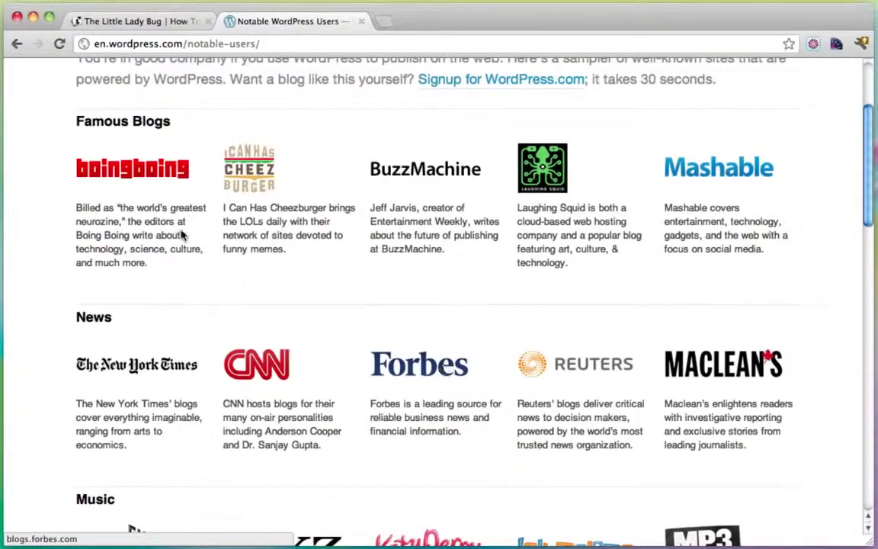
pyautogui.scroll(-5, 487, 319)
pyautogui.scroll(-1, 487, 318)
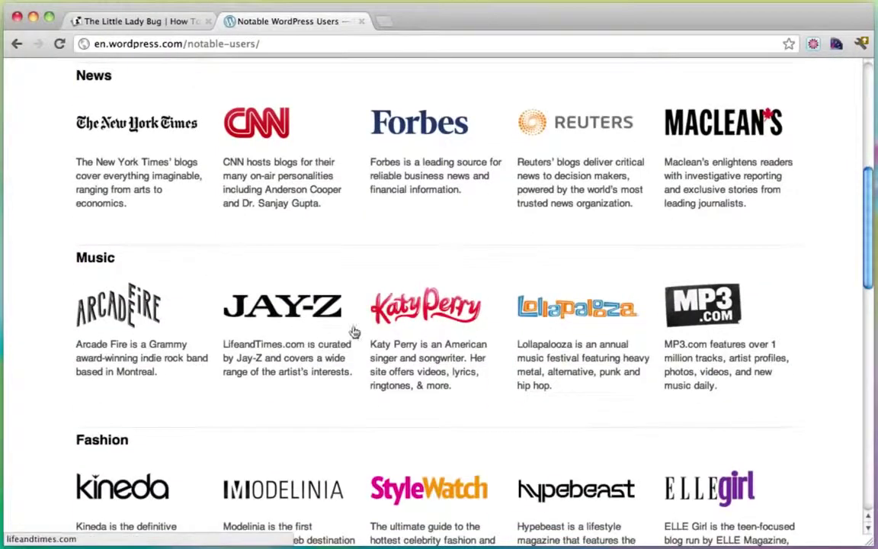
pyautogui.scroll(-12, 441, 339)
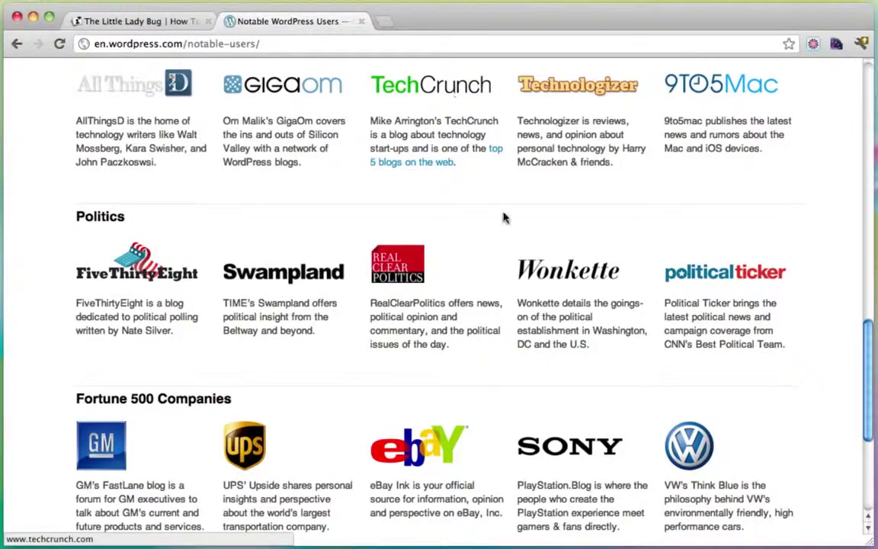
pyautogui.scroll(-5, 455, 344)
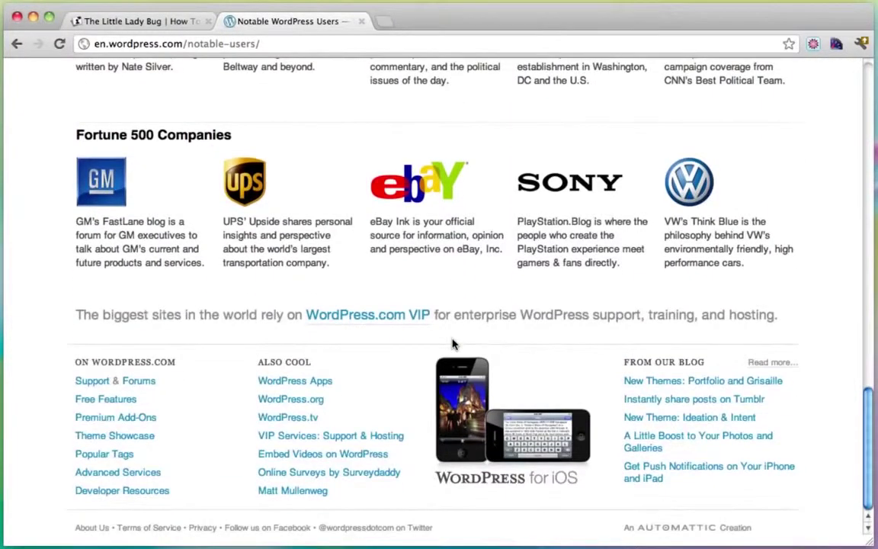
pyautogui.scroll(20, 452, 345)
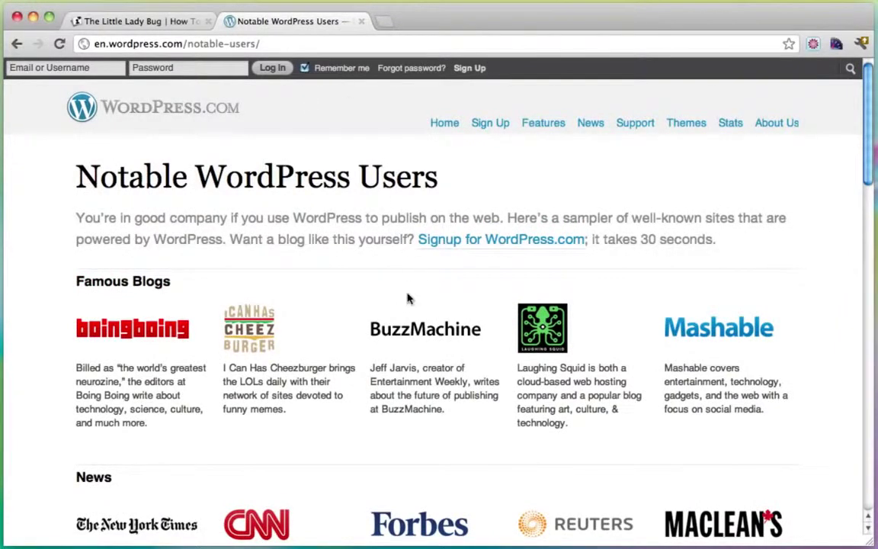
pyautogui.scroll(-2, 361, 369)
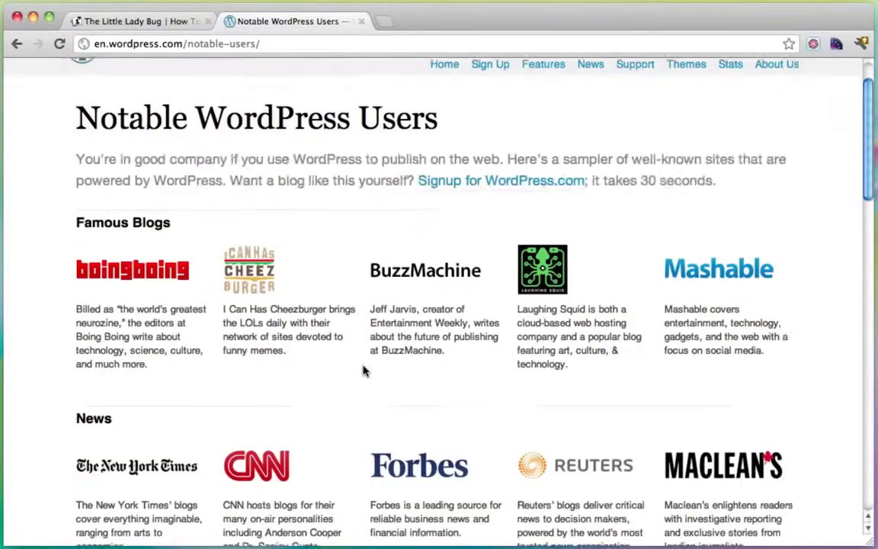
pyautogui.scroll(-4, 363, 370)
pyautogui.scroll(6, 362, 368)
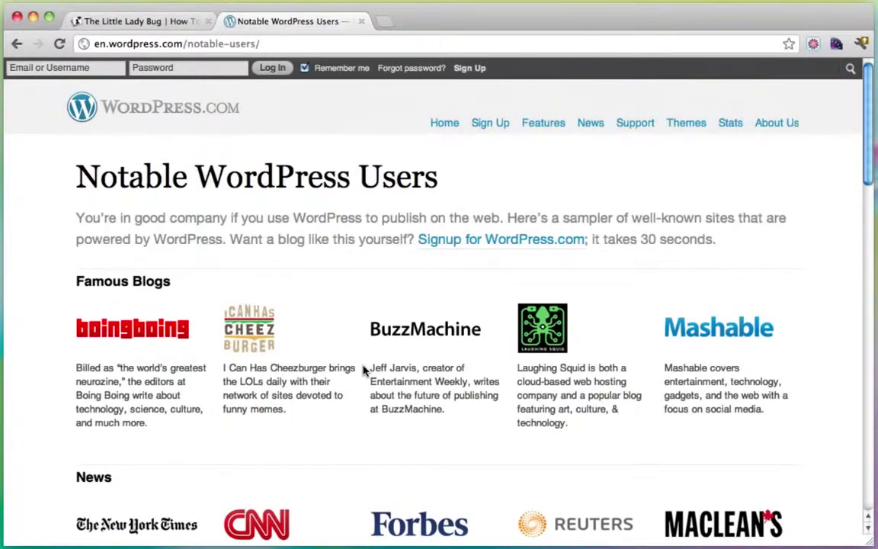
pyautogui.click(318, 49)
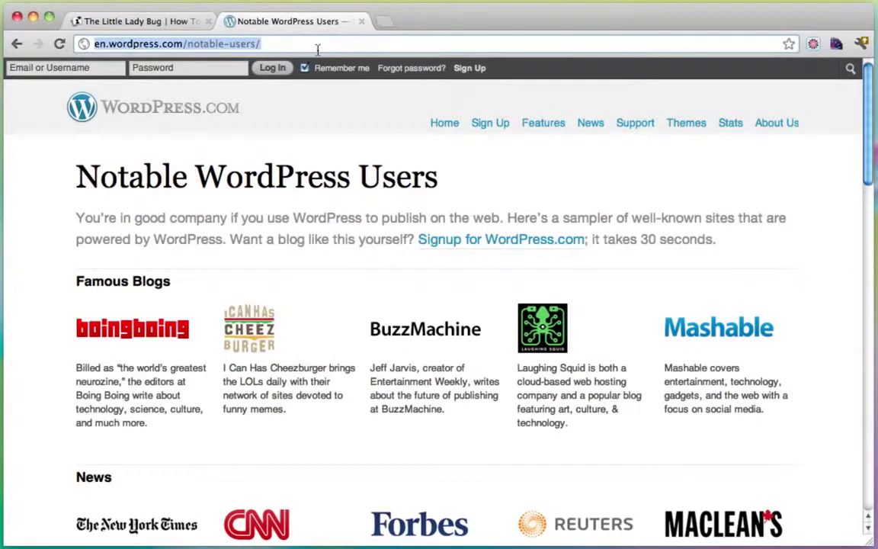
pyautogui.click(340, 272)
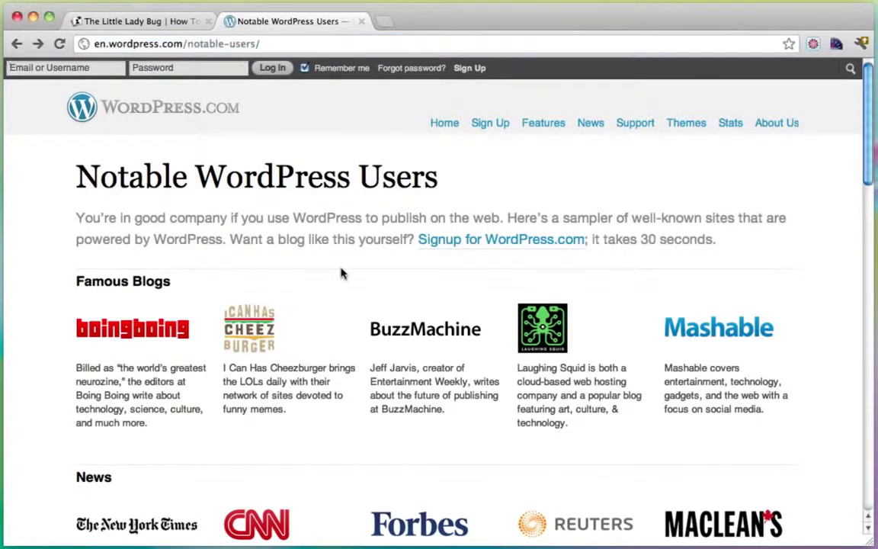
pyautogui.click(347, 42)
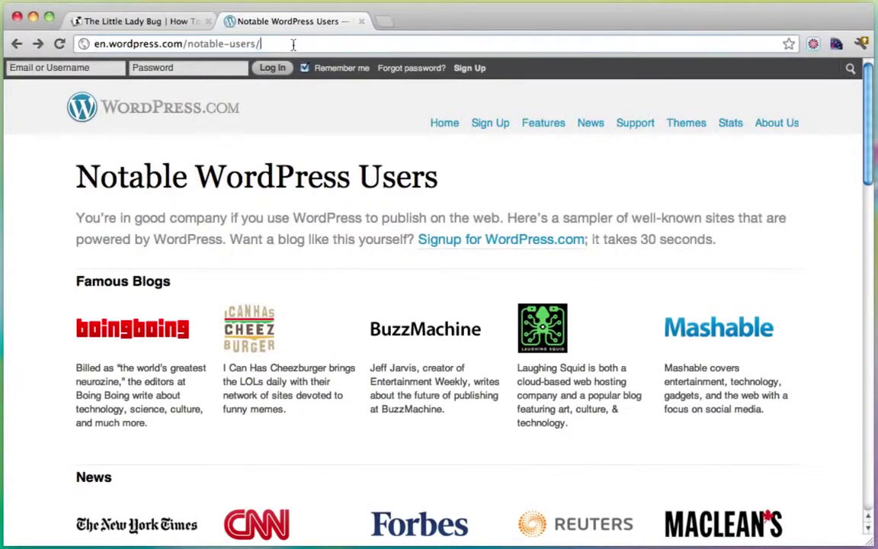
pyautogui.write('www.')
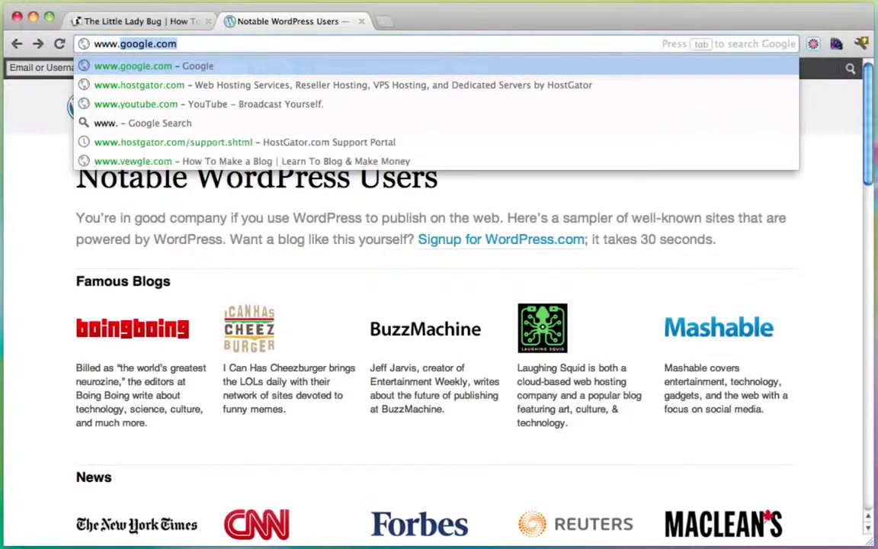
pyautogui.write('hostgator.com')
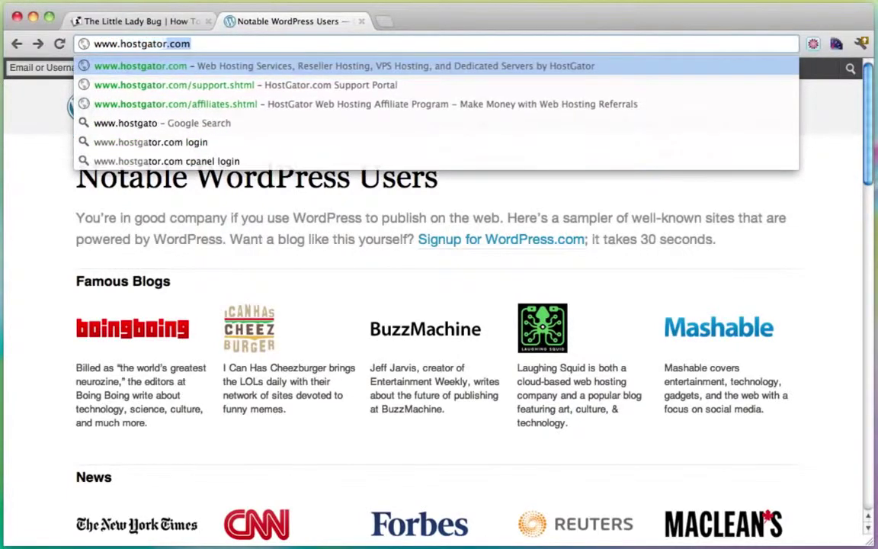
pyautogui.press('Return')
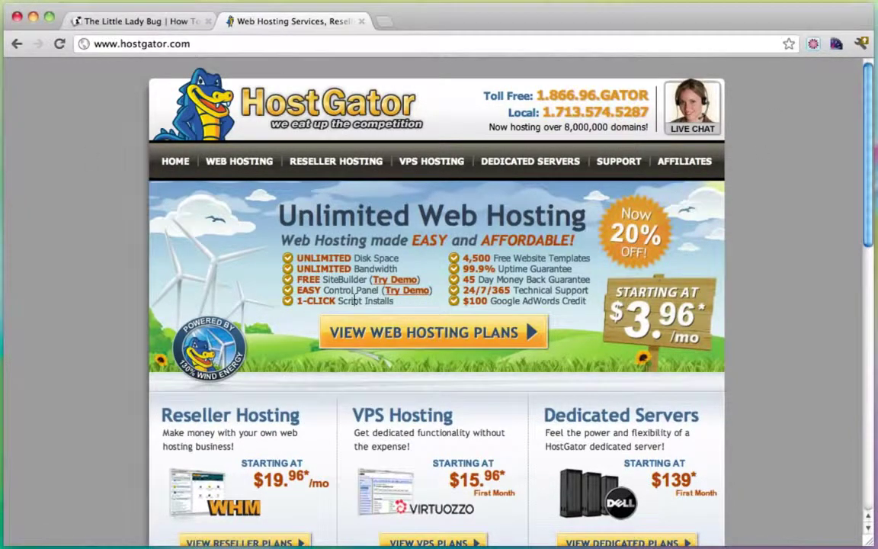
# Step: Pick 'Monthly – $7.96/mo' for the Baby Plan on the web hosting page and order it
pyautogui.click(236, 168)
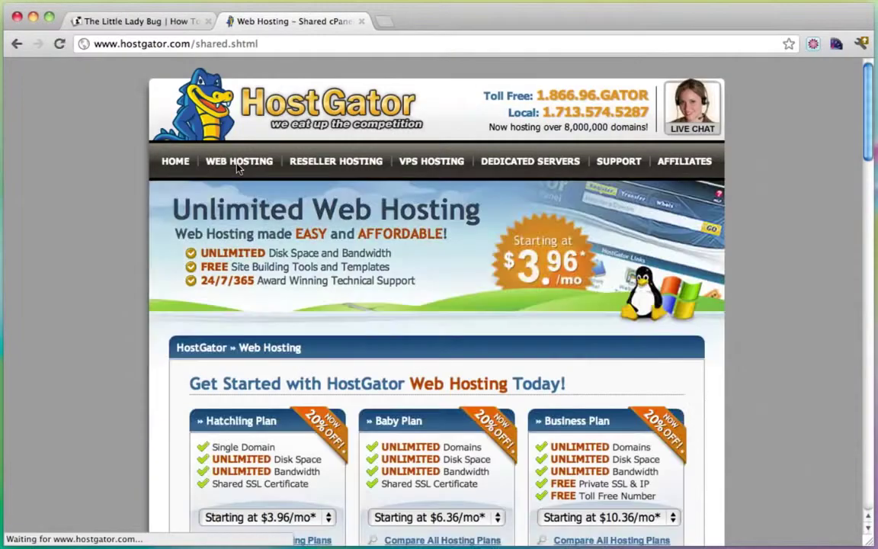
pyautogui.scroll(-2, 501, 275)
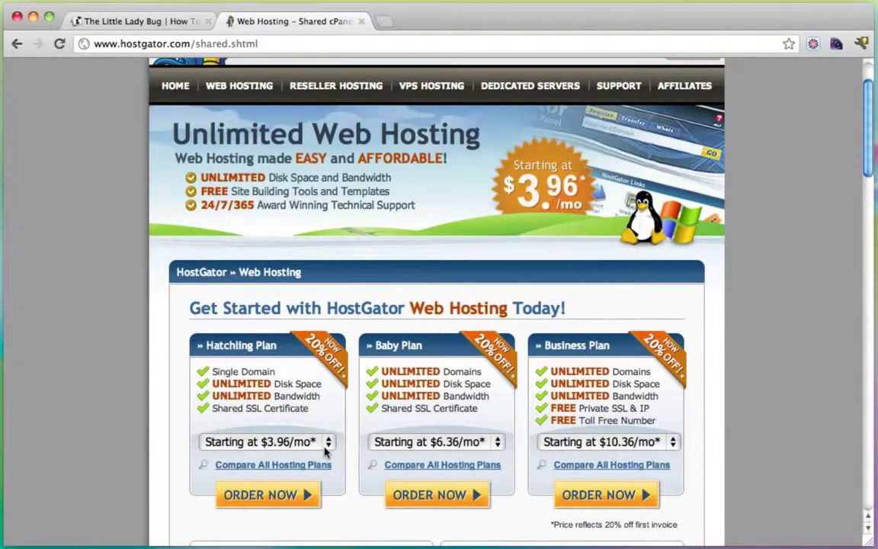
pyautogui.scroll(-2, 443, 309)
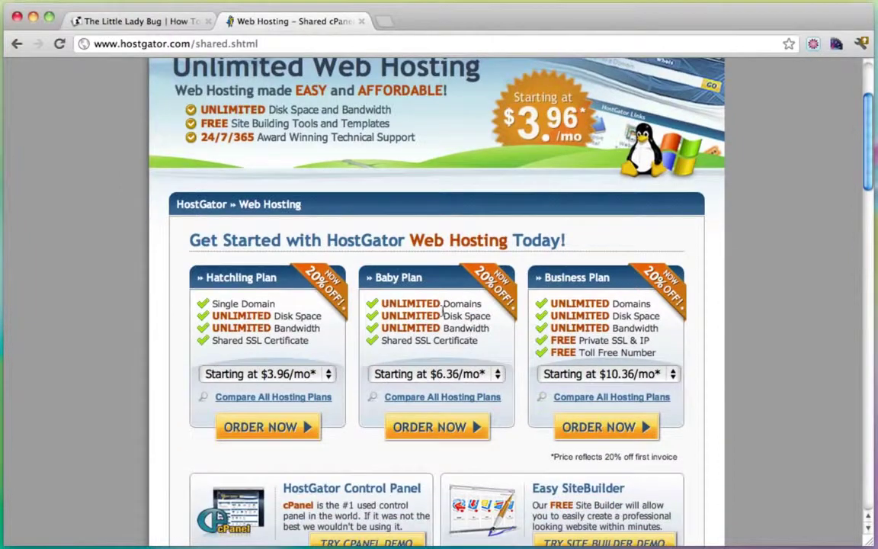
pyautogui.click(492, 373)
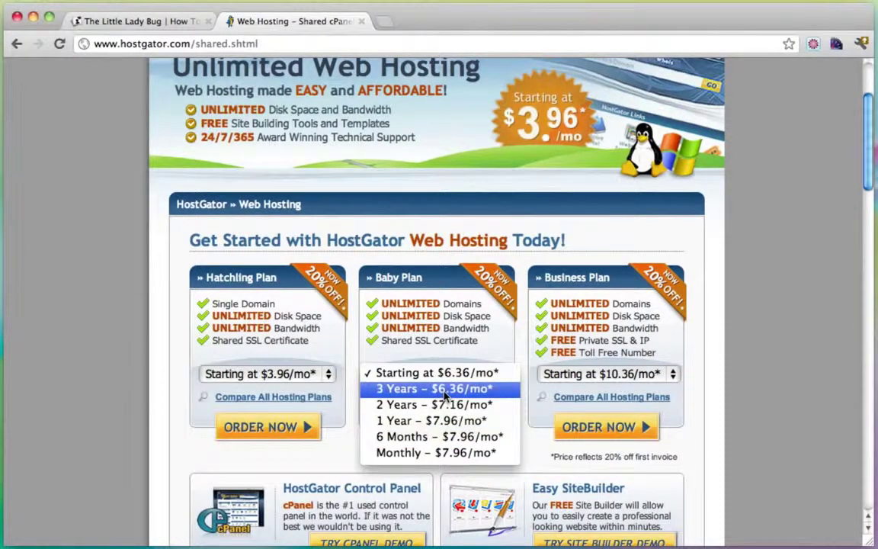
pyautogui.click(450, 455)
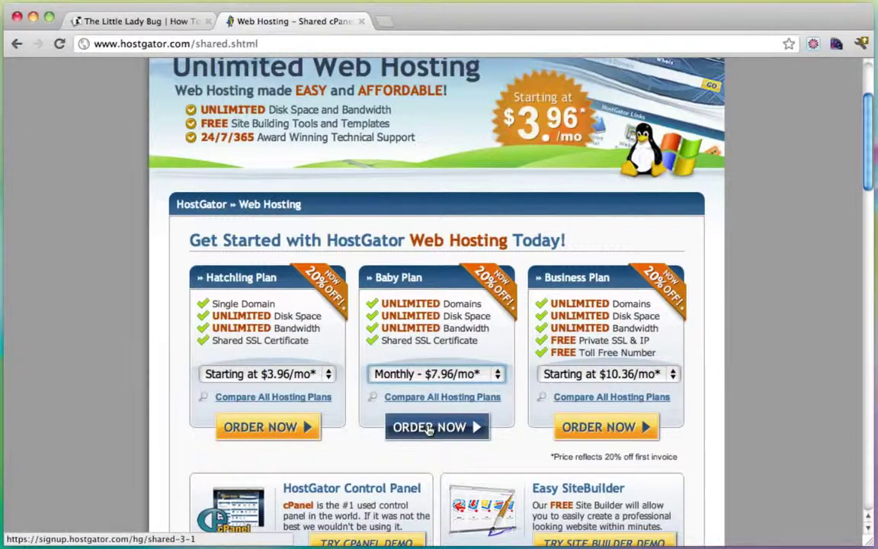
pyautogui.click(430, 429)
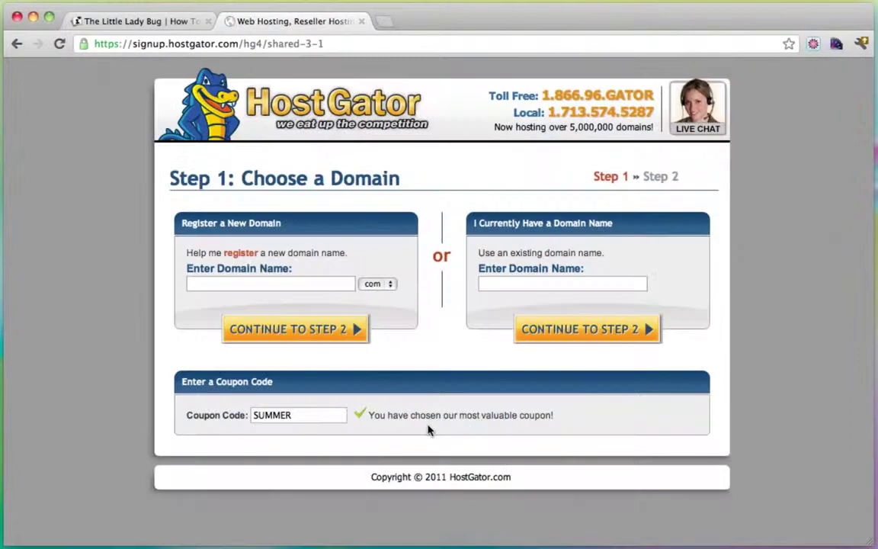
# Step: Enter s1mpleiskey as the new domain to register, keeping the .com extension
pyautogui.click(518, 288)
pyautogui.click(280, 285)
pyautogui.write('s1mpleiskey')
pyautogui.click(387, 285)
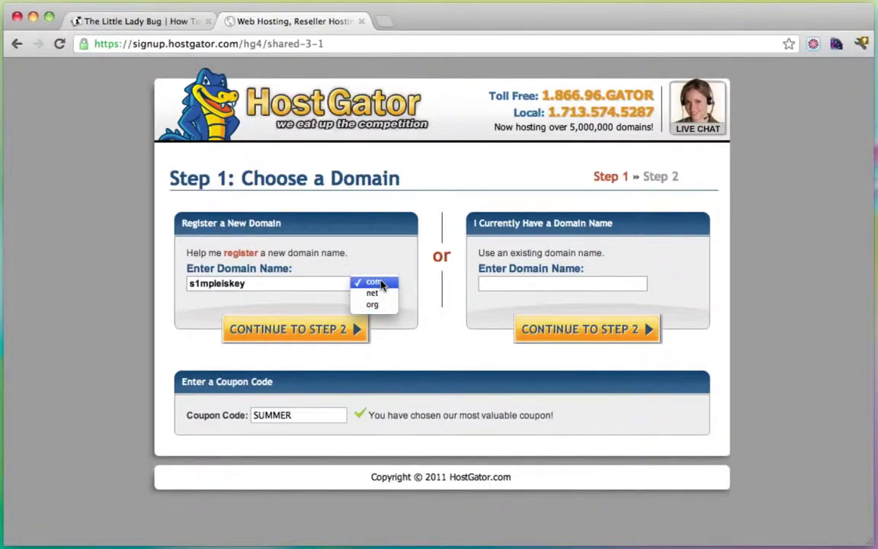
pyautogui.click(382, 283)
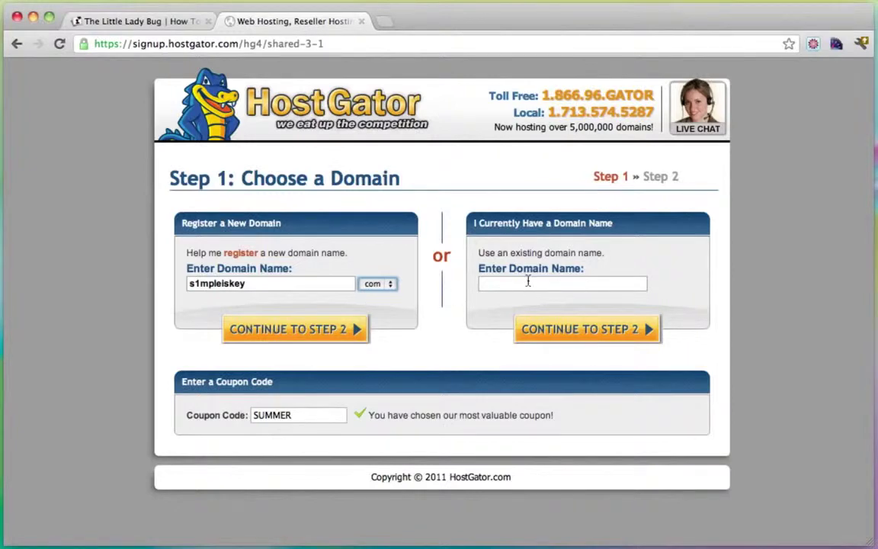
# Step: Replace the SUMMER coupon code with yougator25 and continue to step 2
pyautogui.moveTo(315, 416); pyautogui.dragTo(213, 415)
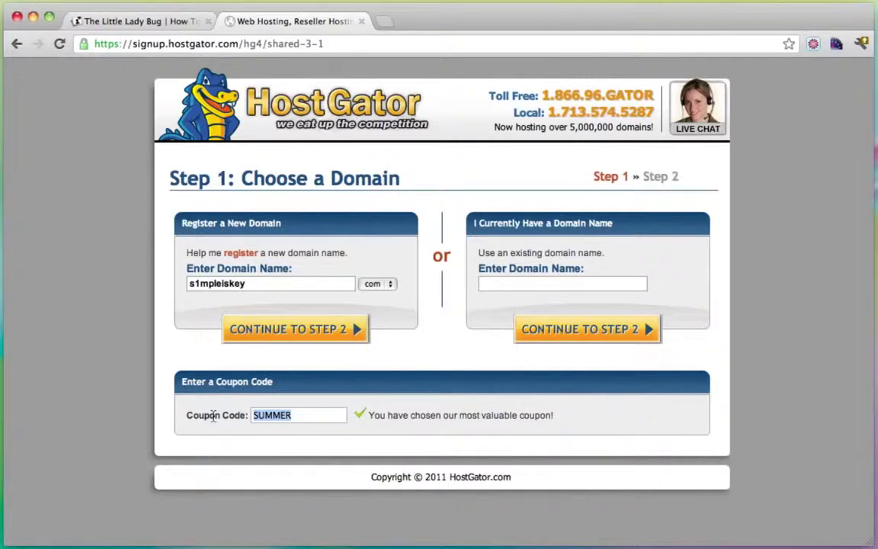
pyautogui.write('youga')
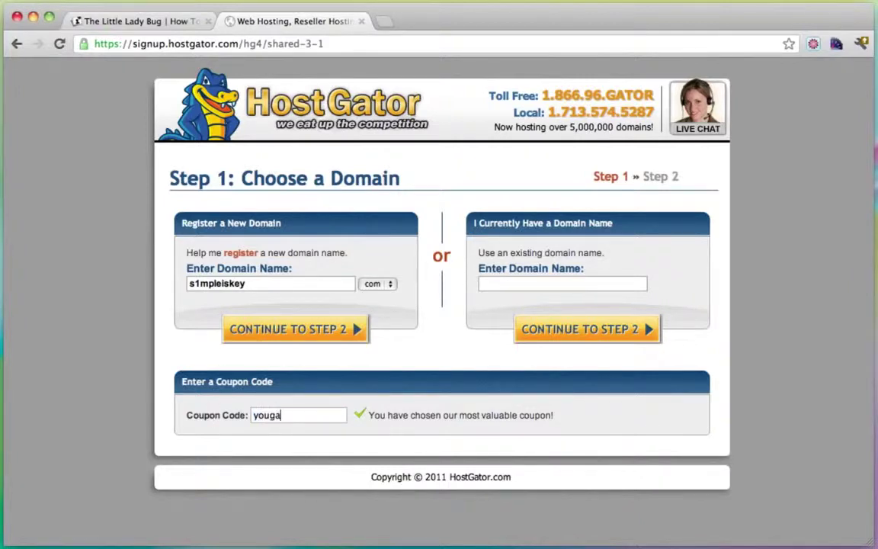
pyautogui.write('tor25')
pyautogui.moveTo(316, 418); pyautogui.dragTo(217, 418)
pyautogui.click(333, 416)
pyautogui.moveTo(333, 416); pyautogui.dragTo(236, 415)
pyautogui.click(310, 416)
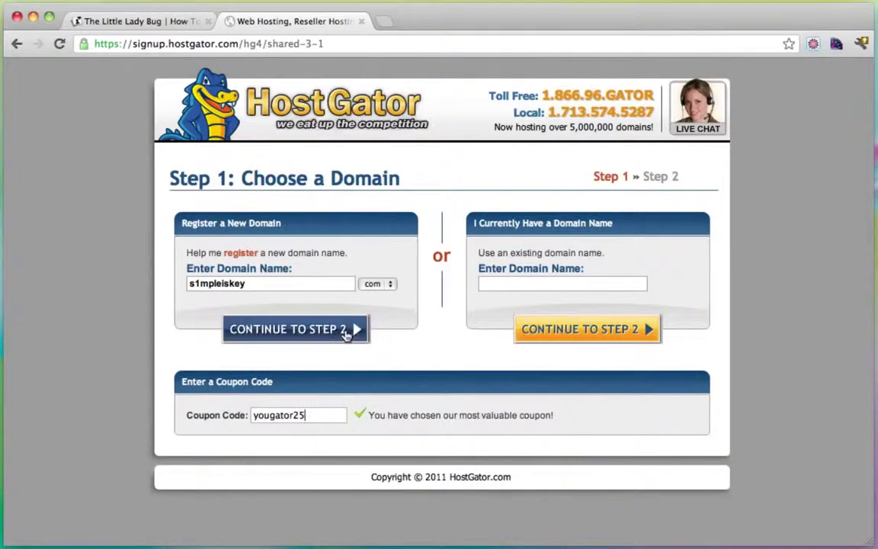
pyautogui.click(299, 334)
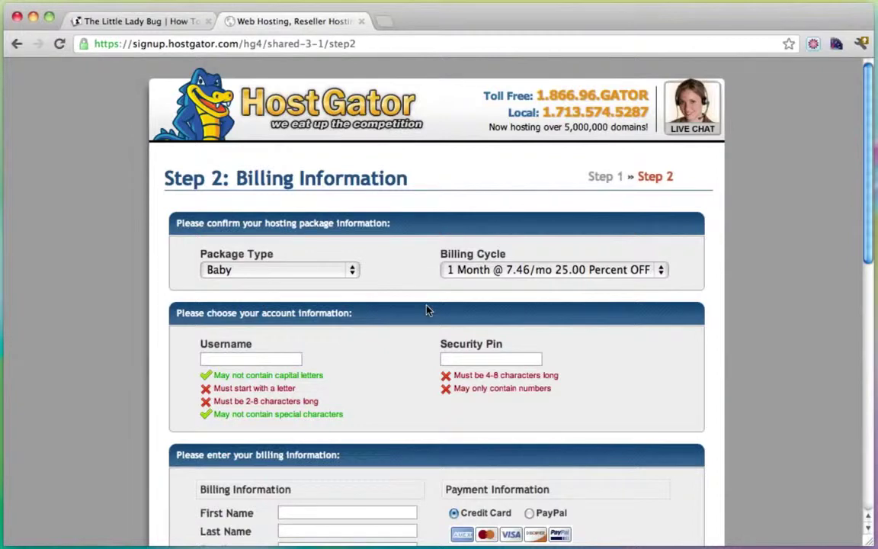
# Step: Scroll the Billing Information form down to the order summary and Create Account button
pyautogui.scroll(-4, 427, 310)
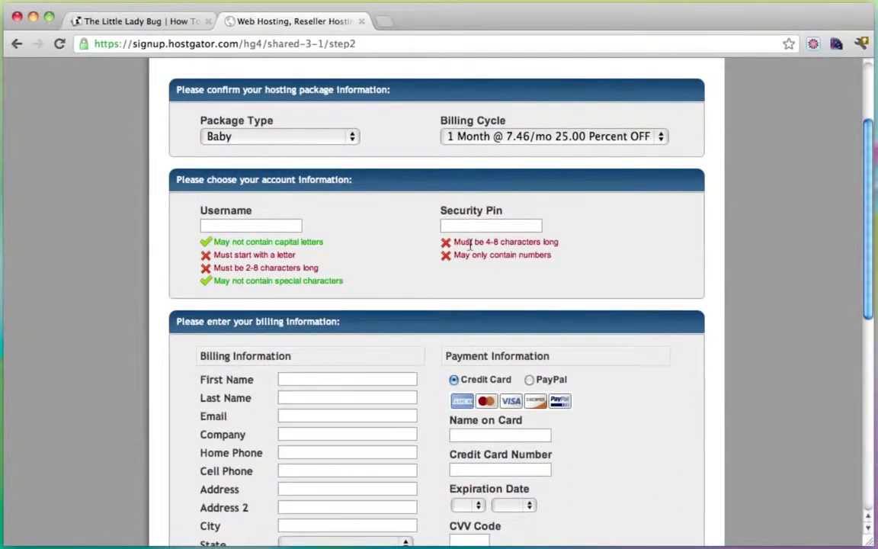
pyautogui.scroll(-10, 470, 243)
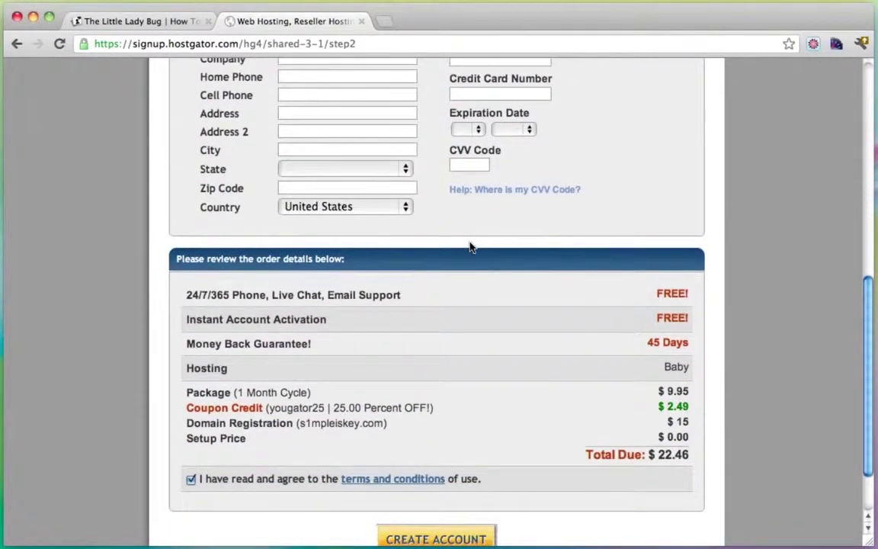
pyautogui.scroll(-1, 471, 247)
pyautogui.scroll(-2, 471, 247)
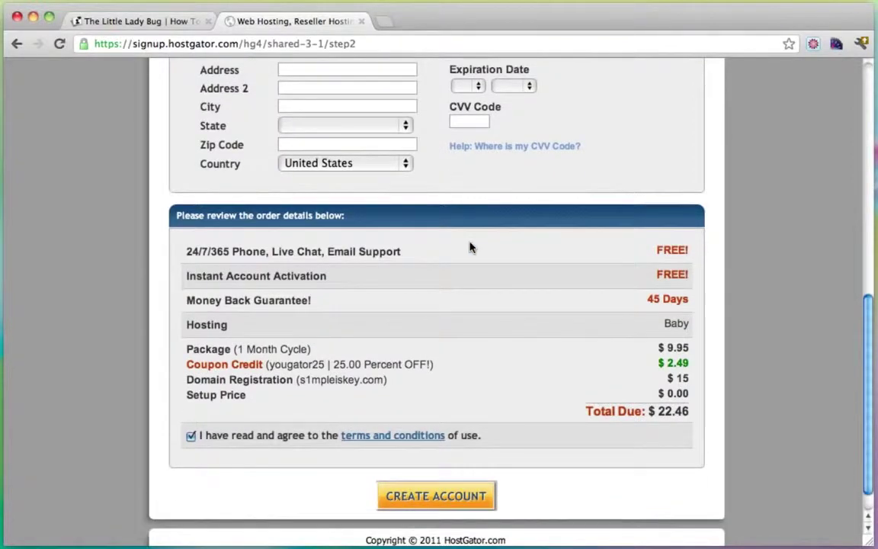
pyautogui.scroll(-2, 470, 247)
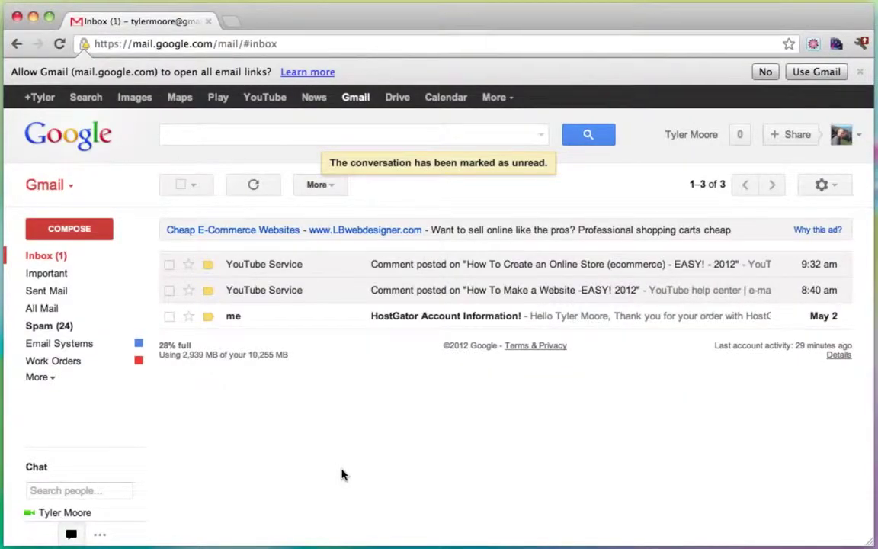
# Step: Open the HostGator Account Information email and follow its control panel link to cPanel login
pyautogui.click(453, 317)
pyautogui.scroll(-2, 453, 321)
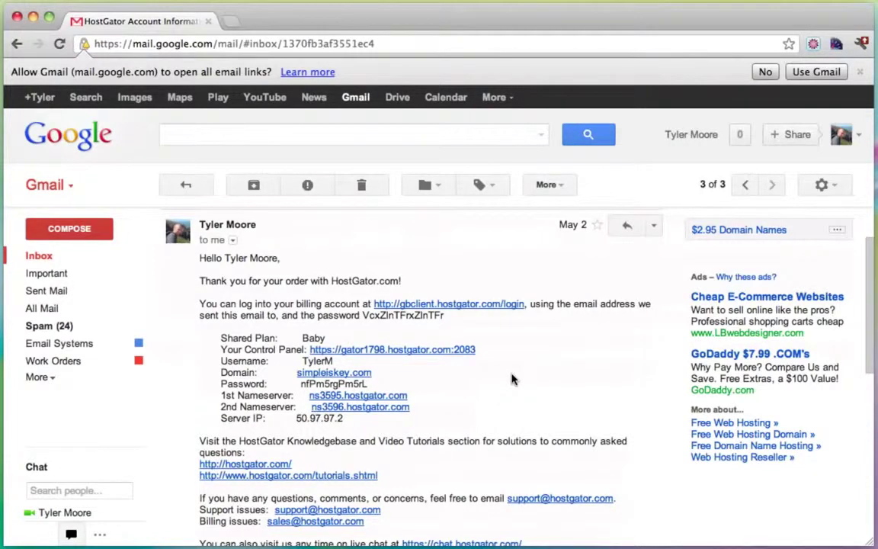
pyautogui.scroll(-2, 533, 373)
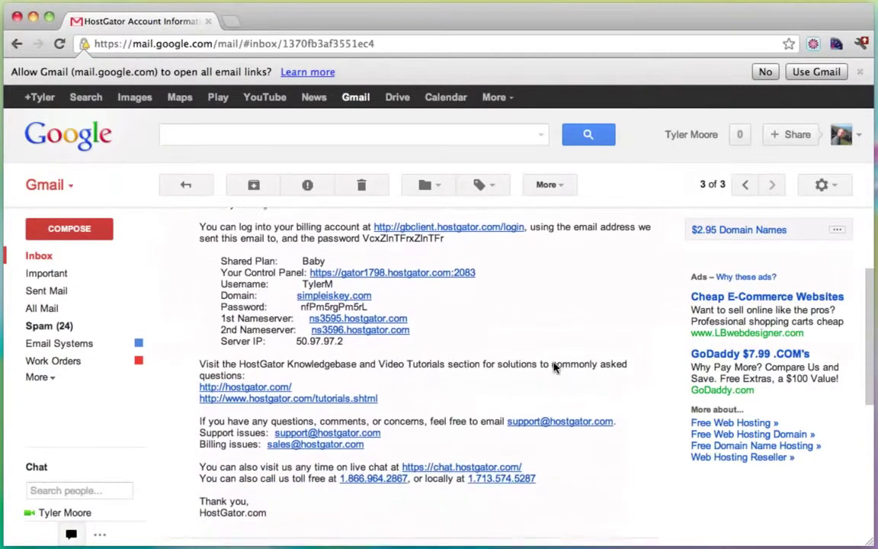
pyautogui.scroll(1, 556, 368)
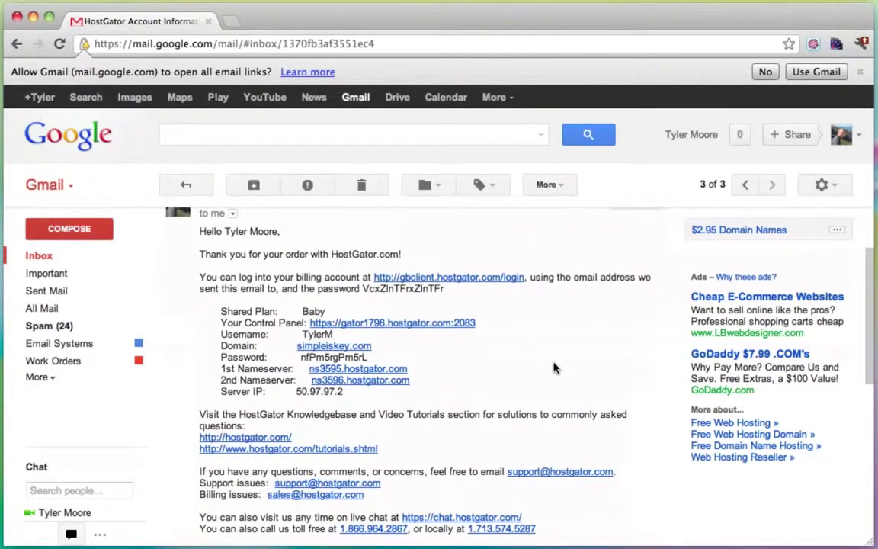
pyautogui.scroll(1, 555, 369)
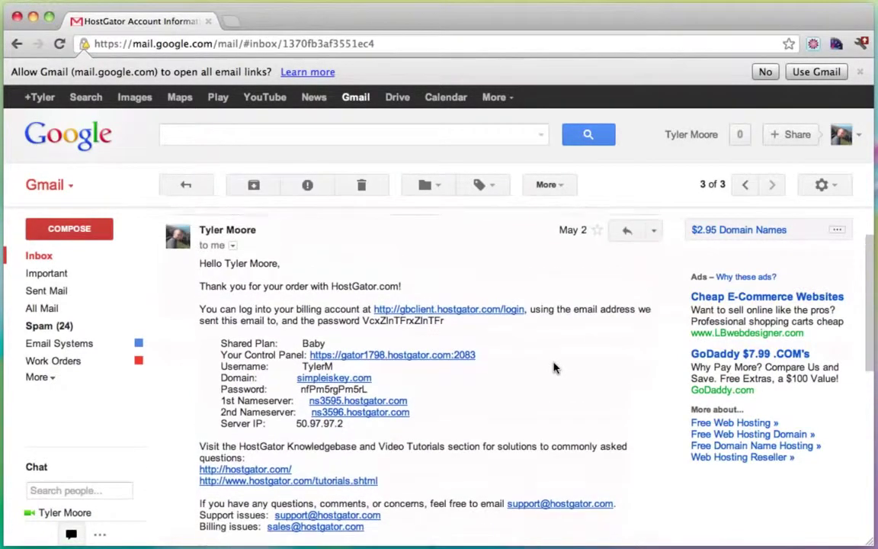
pyautogui.click(387, 369)
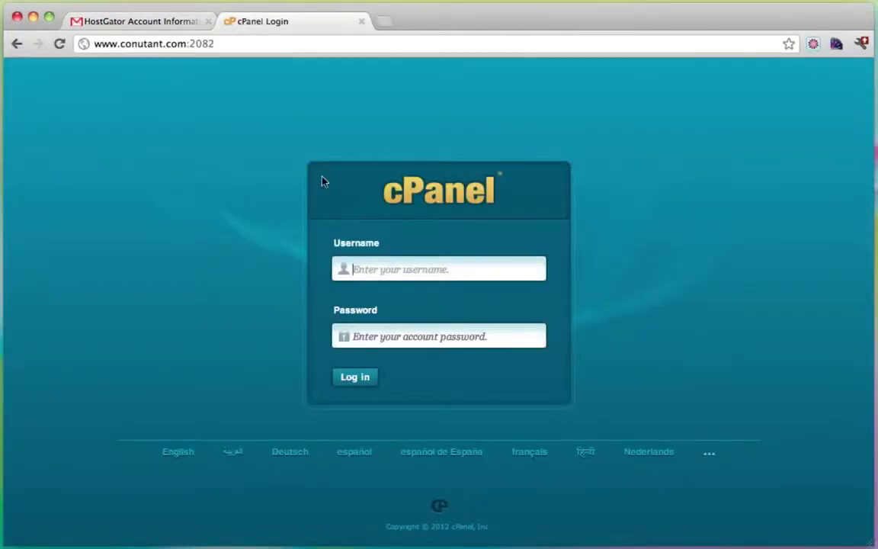
# Step: Copy the account username from the HostGator email into the cPanel login form
pyautogui.click(158, 26)
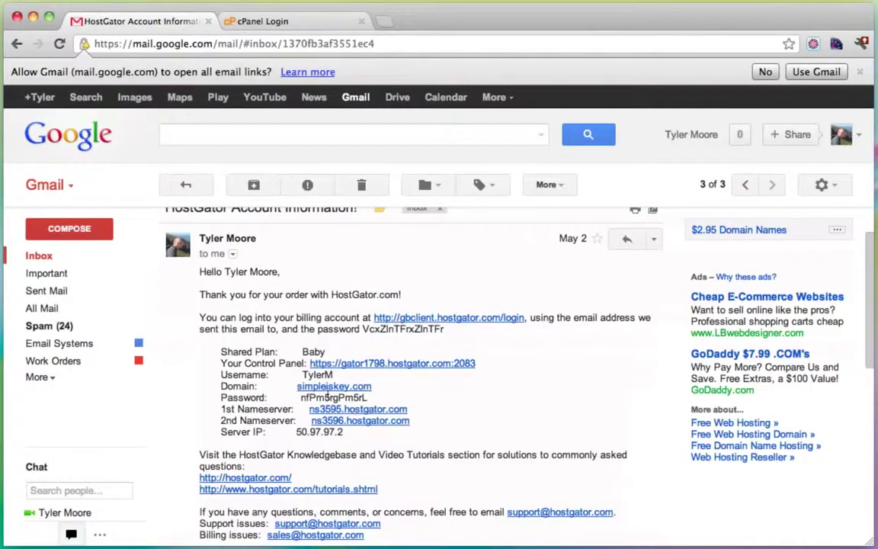
pyautogui.doubleClick(318, 374)
pyautogui.press('super+c')
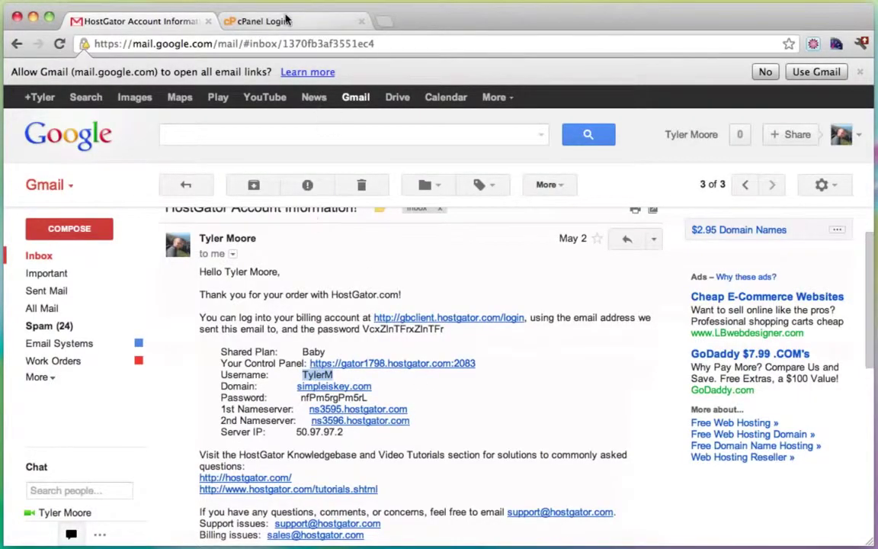
pyautogui.click(260, 21)
pyautogui.press('super+v')
# Step: Copy the account password from the email into the login form and sign in to cPanel
pyautogui.click(123, 22)
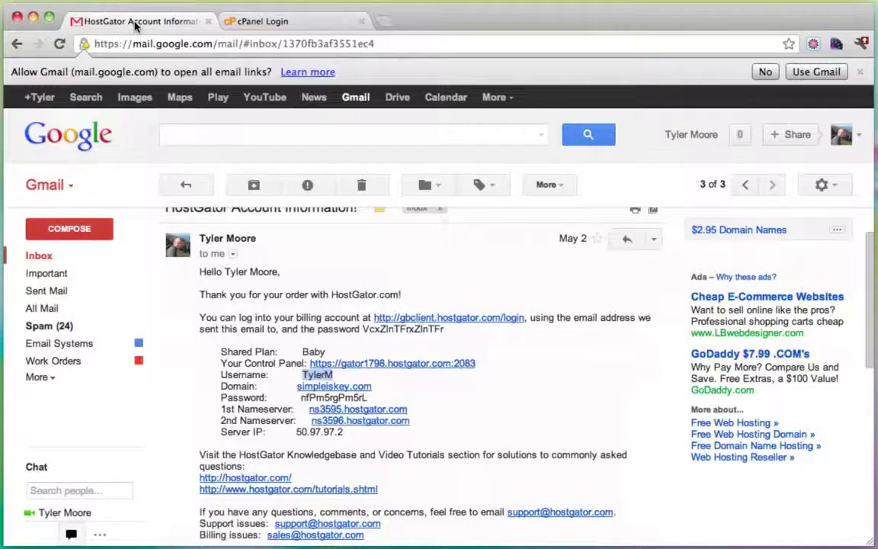
pyautogui.doubleClick(334, 397)
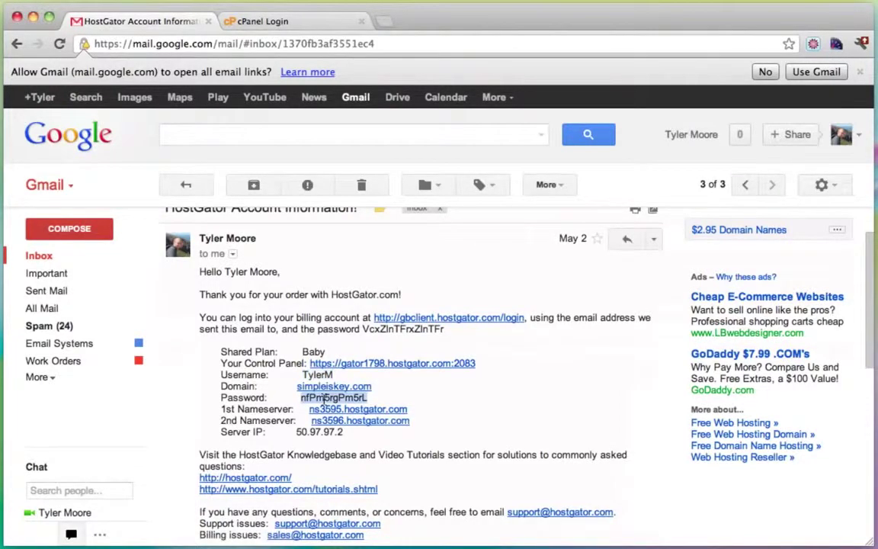
pyautogui.click(298, 20)
pyautogui.click(394, 336)
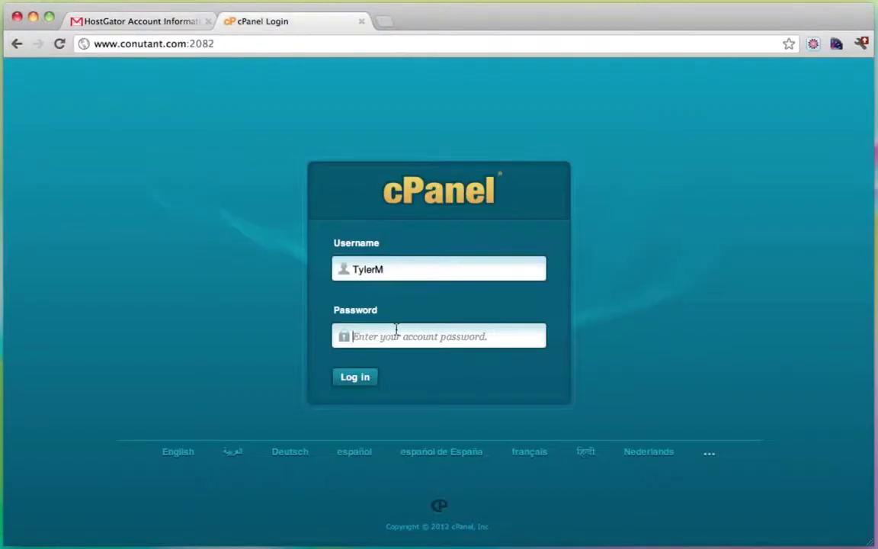
pyautogui.press('super+v')
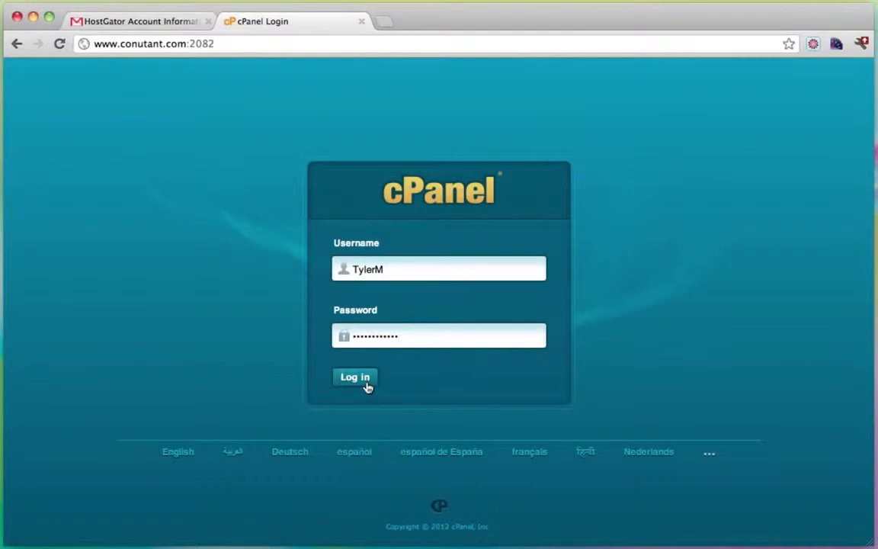
pyautogui.click(355, 377)
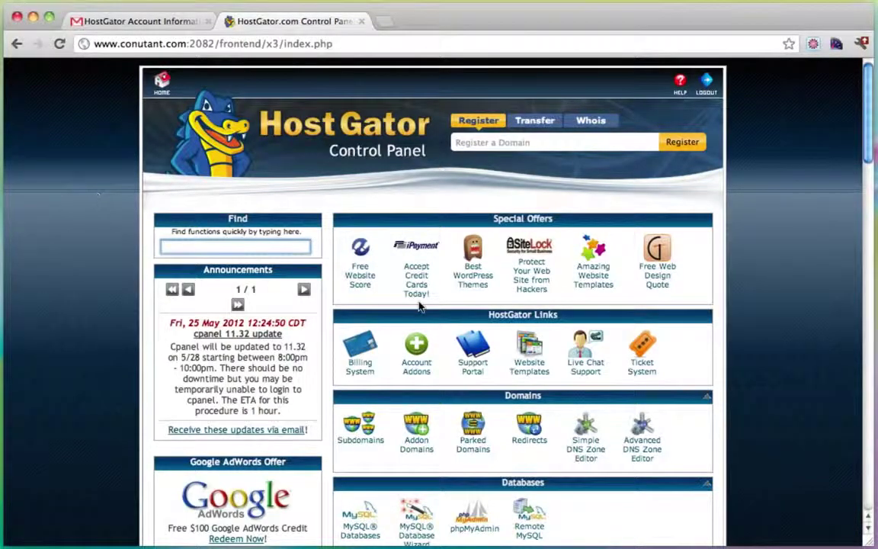
pyautogui.scroll(-10, 420, 306)
pyautogui.scroll(-10, 419, 306)
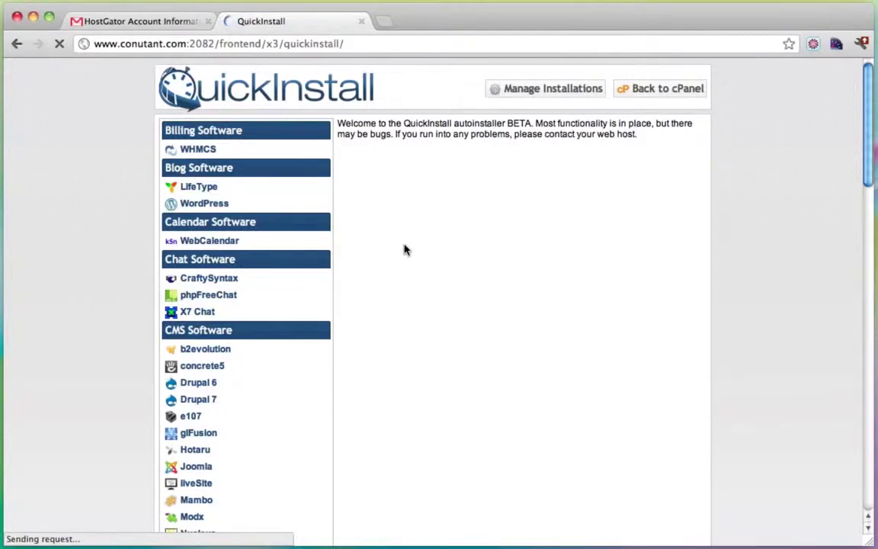
# Step: Choose WordPress in QuickInstall and select simpleiskey.com as the install domain
pyautogui.click(213, 207)
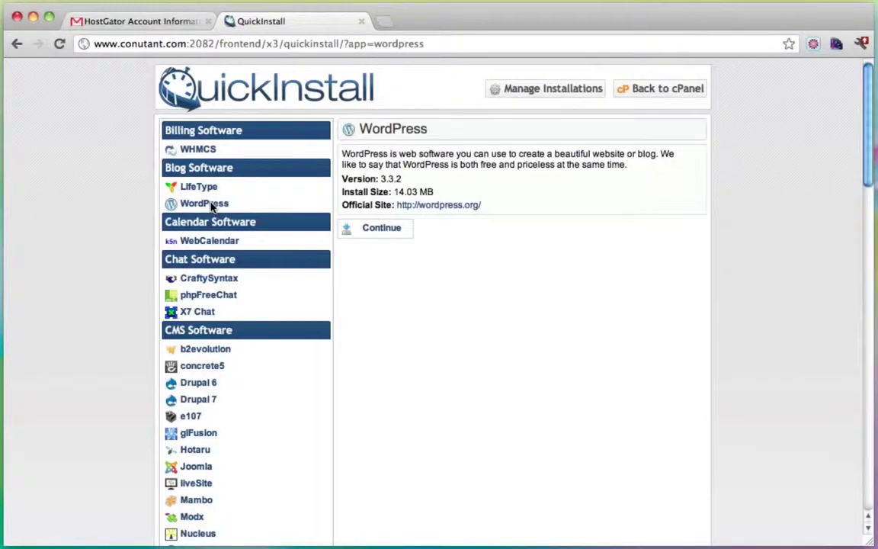
pyautogui.click(383, 235)
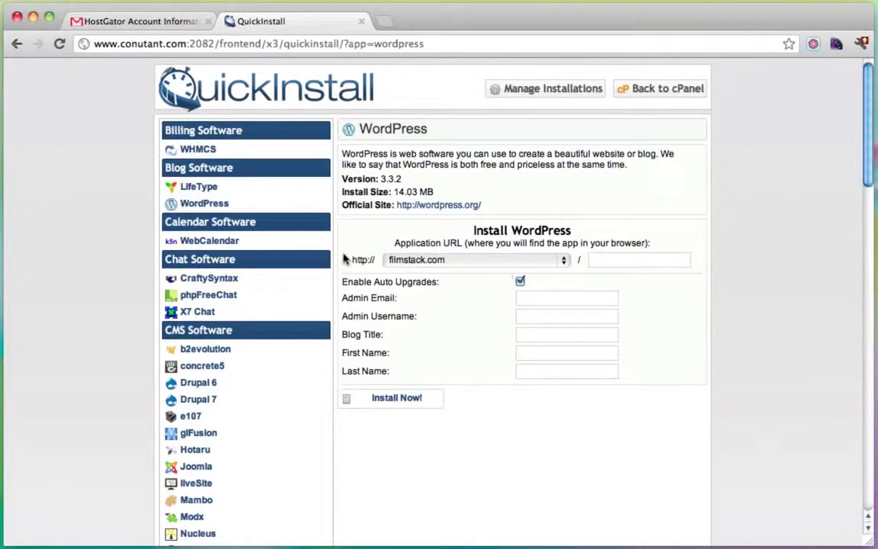
pyautogui.moveTo(396, 244); pyautogui.dragTo(493, 244)
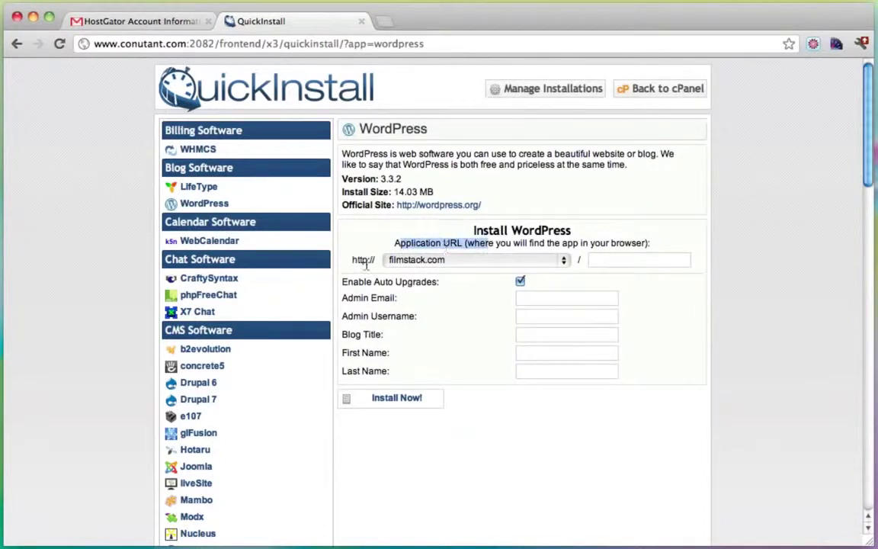
pyautogui.click(450, 259)
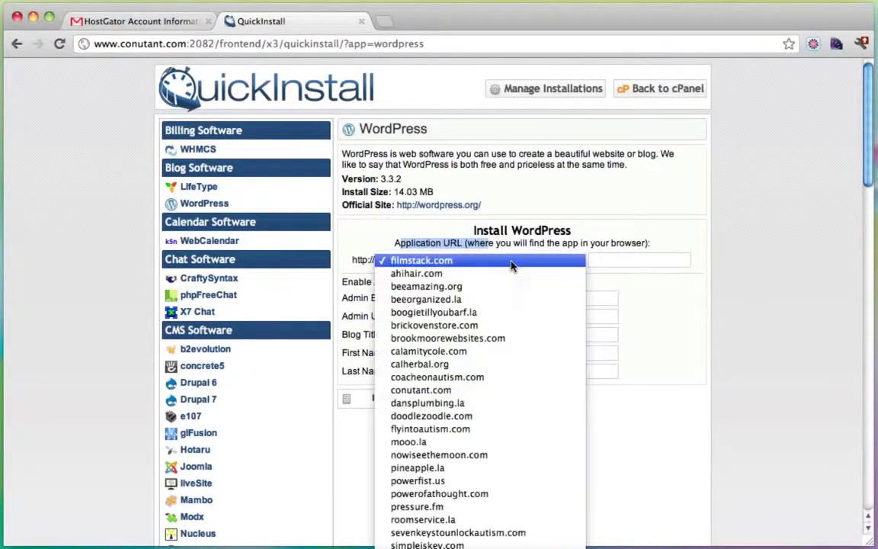
pyautogui.scroll(-5, 497, 425)
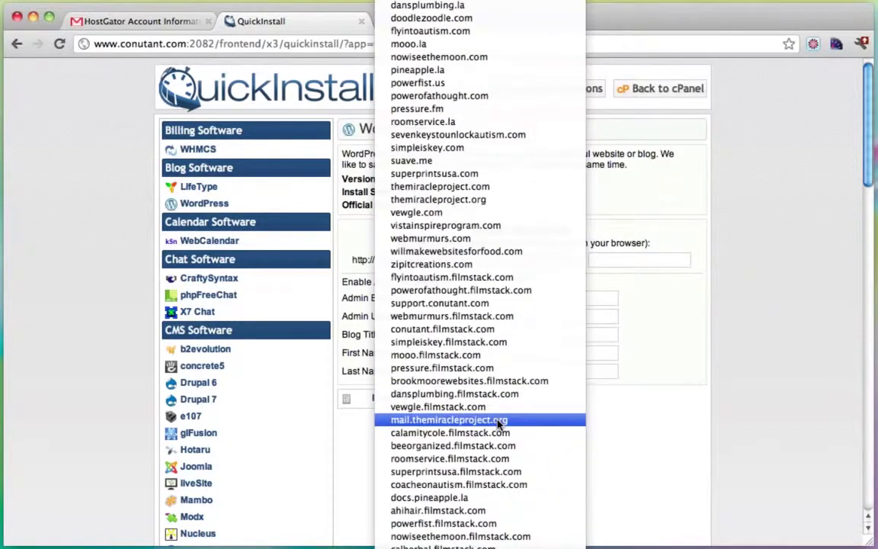
pyautogui.click(451, 148)
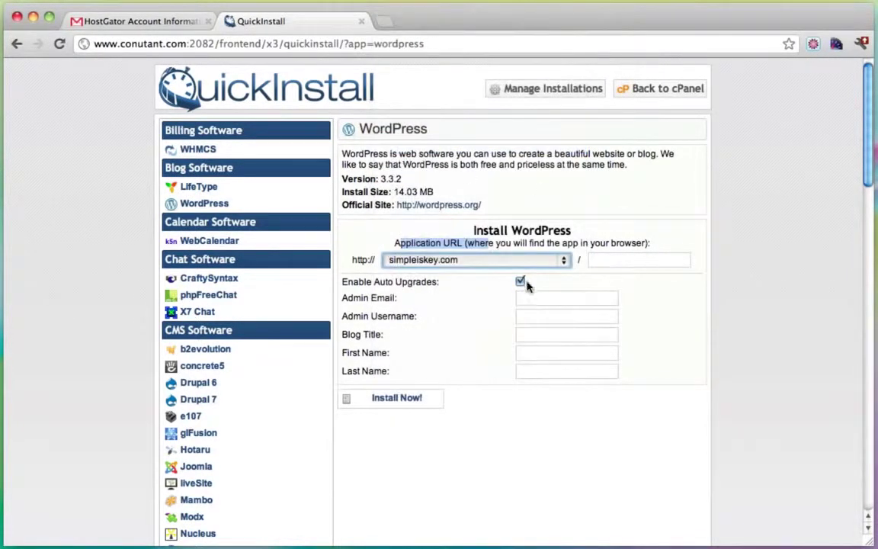
# Step: Fill in the admin e-mail, username admin and blog title 'Create a Blog', then install
pyautogui.click(536, 301)
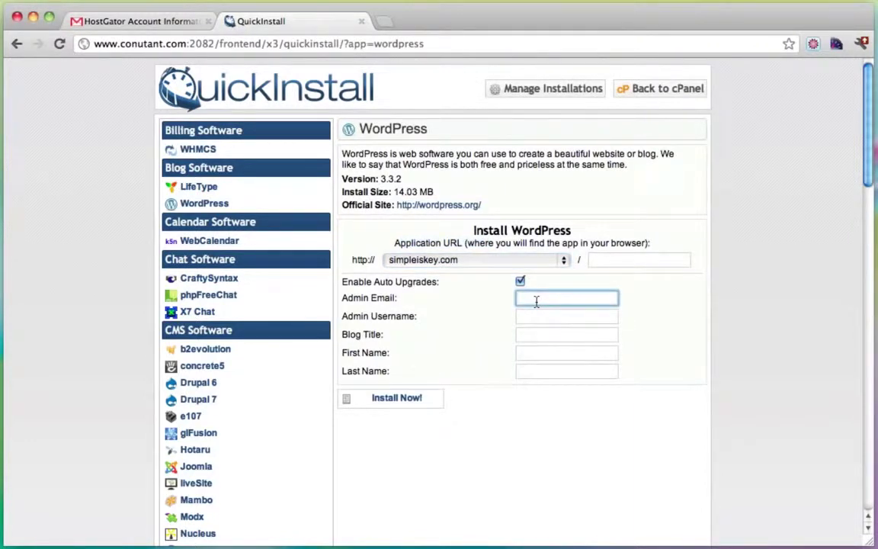
pyautogui.click(543, 315)
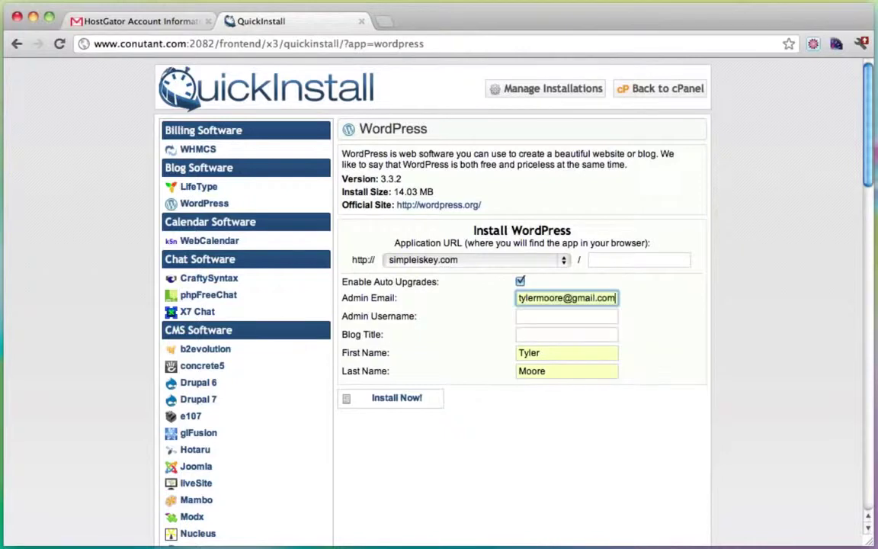
pyautogui.click(541, 320)
pyautogui.write('admin')
pyautogui.press('Tab')
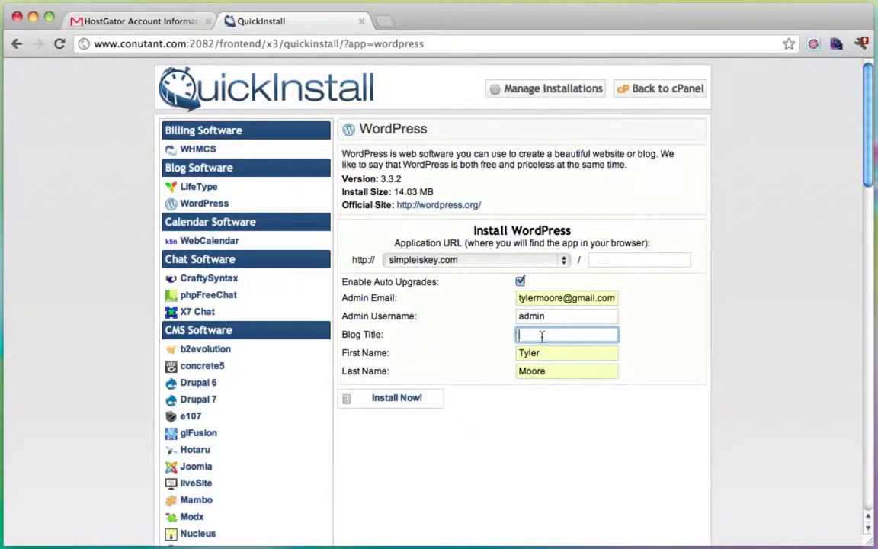
pyautogui.write('Create a Blog')
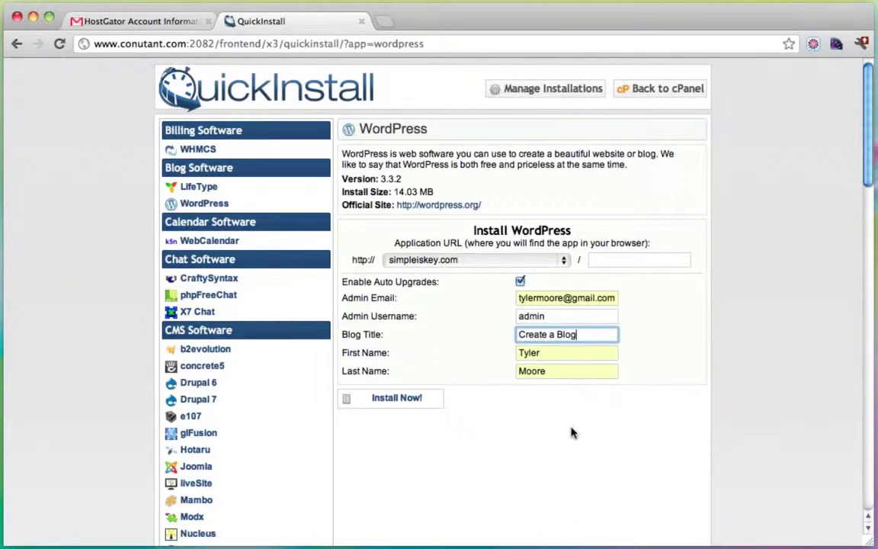
pyautogui.click(394, 399)
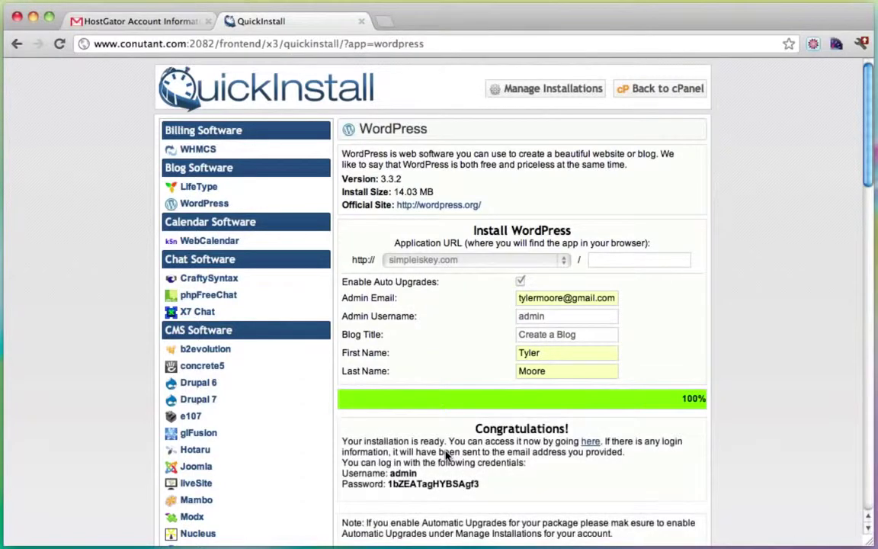
# Step: Review the generated admin password, then open the new site through the 'here' link
pyautogui.scroll(-4, 730, 328)
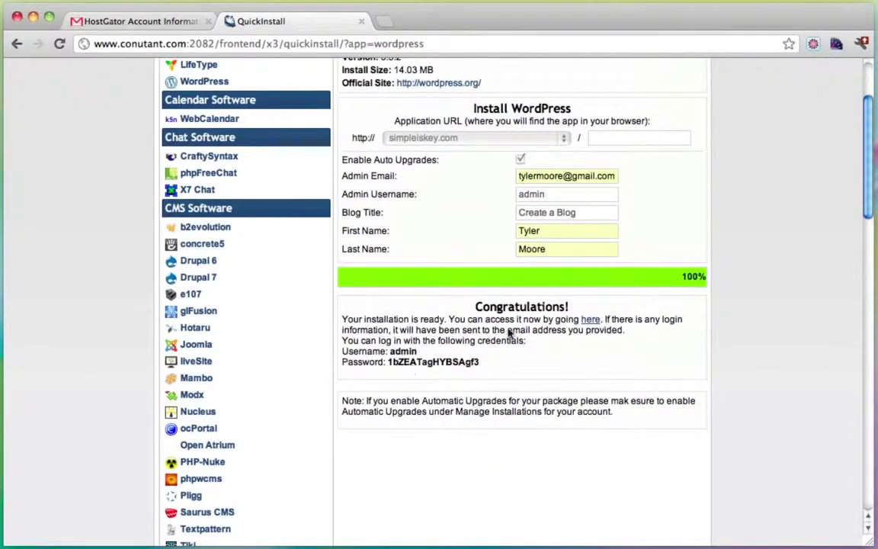
pyautogui.moveTo(390, 365); pyautogui.dragTo(479, 364)
pyautogui.click(479, 363)
pyautogui.scroll(2, 517, 413)
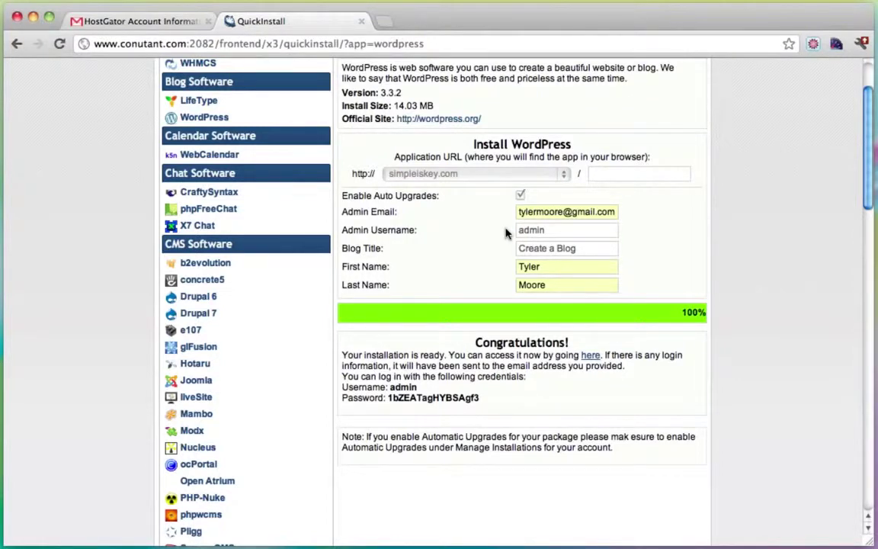
pyautogui.click(591, 356)
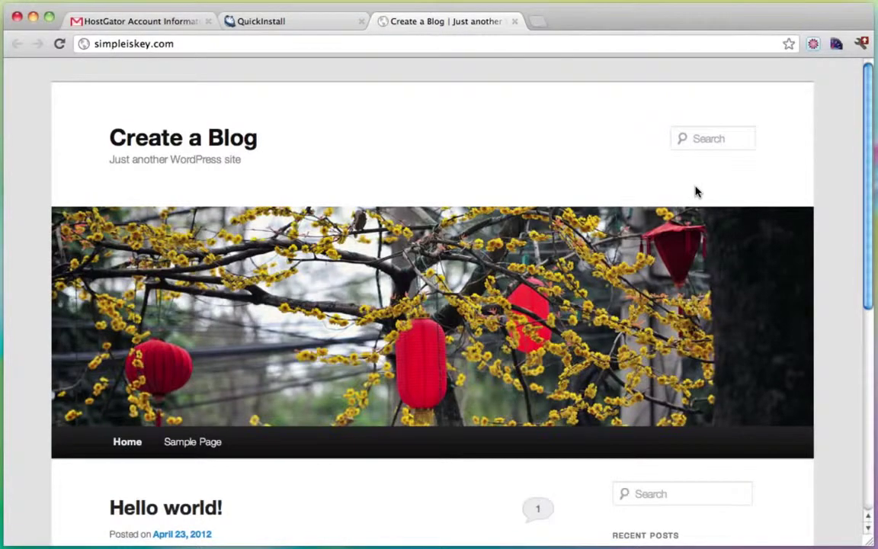
# Step: Scroll through the new Create a Blog site and select its address
pyautogui.scroll(-5, 695, 192)
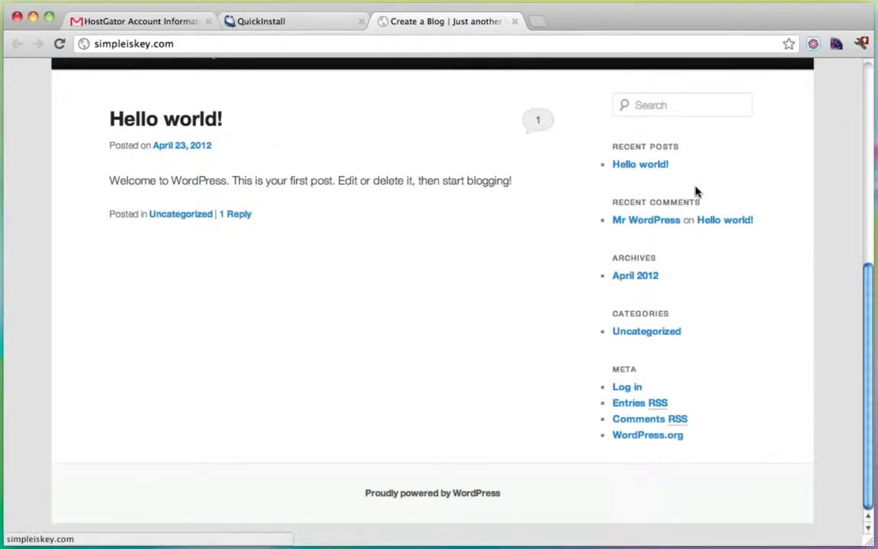
pyautogui.scroll(5, 695, 190)
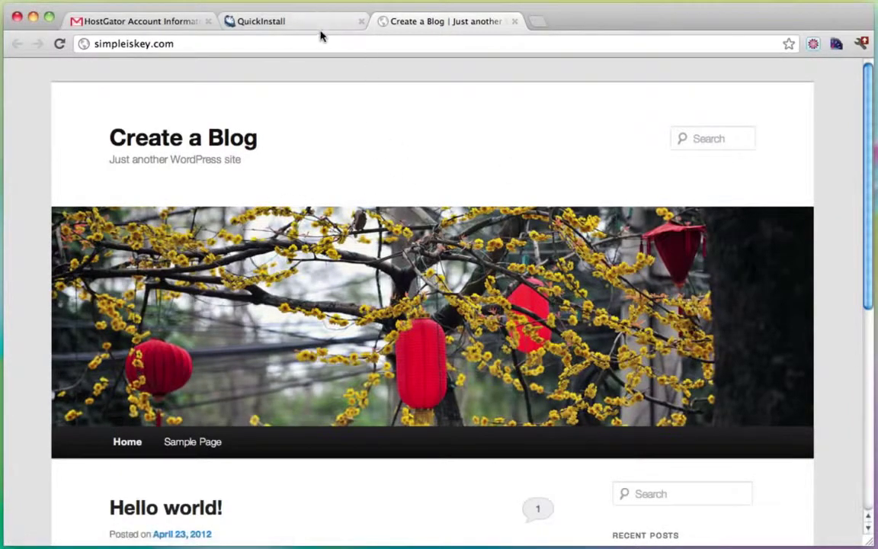
pyautogui.click(206, 44)
pyautogui.click(231, 43)
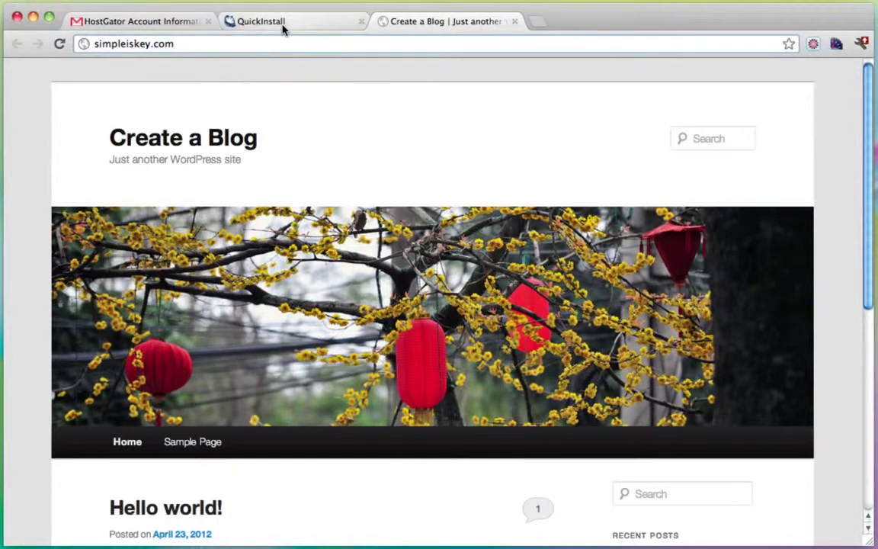
# Step: Copy the generated admin password from the QuickInstall results and switch back to the blog
pyautogui.click(285, 25)
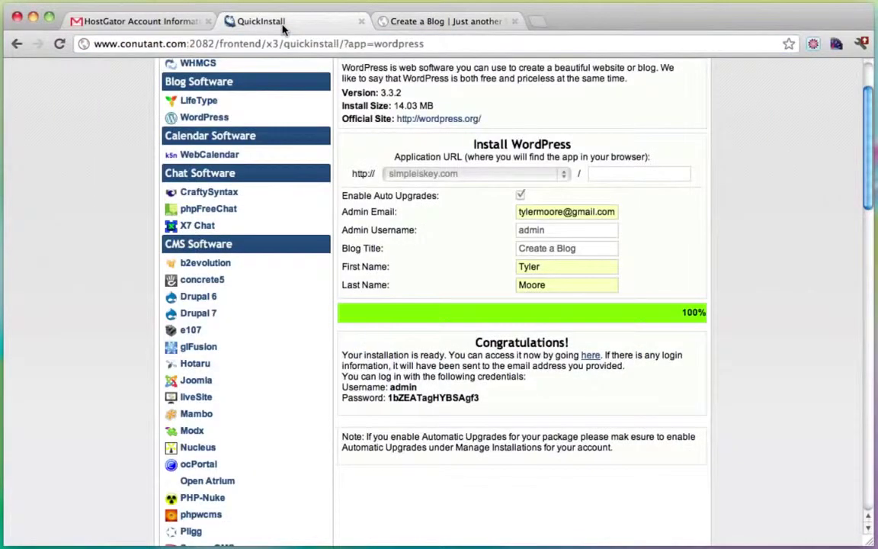
pyautogui.doubleClick(410, 398)
pyautogui.rightClick(411, 401)
pyautogui.click(418, 404)
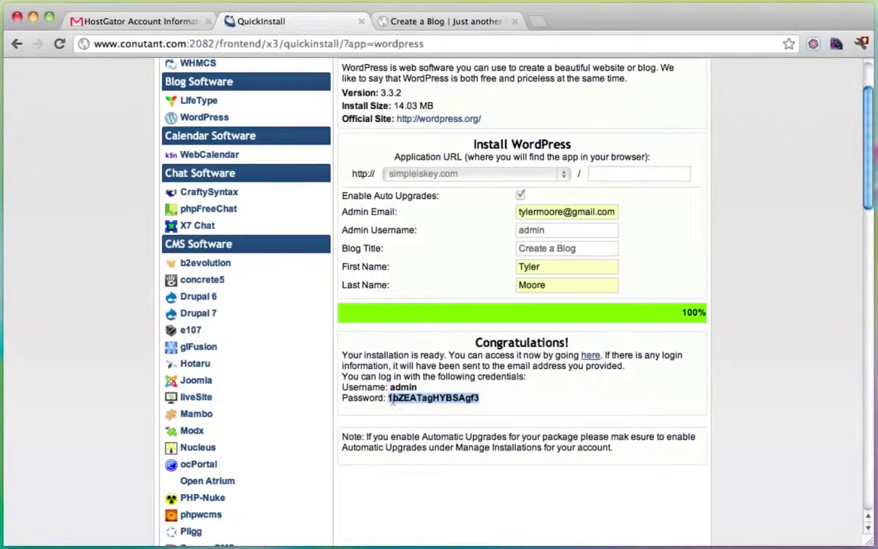
pyautogui.click(425, 21)
pyautogui.click(216, 44)
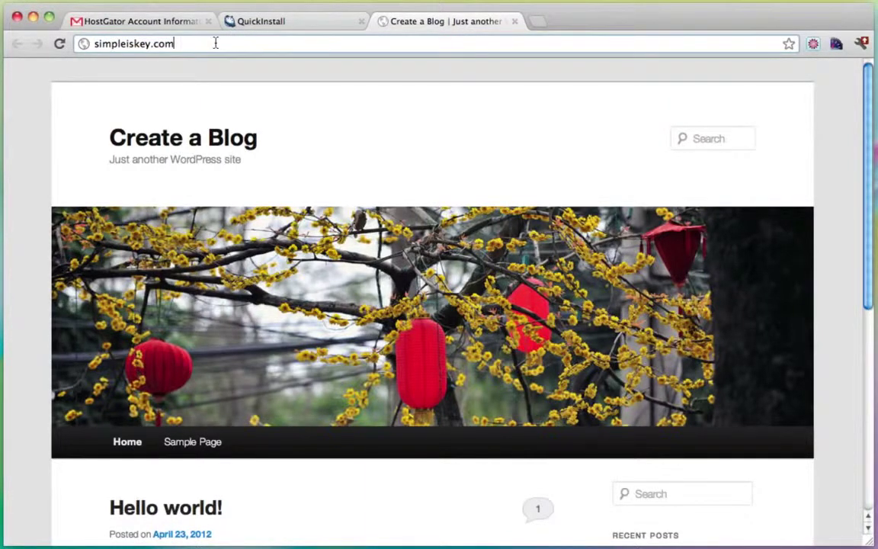
# Step: Go to simpleiskey.com/wp-admin and enter admin as the username
pyautogui.write('/')
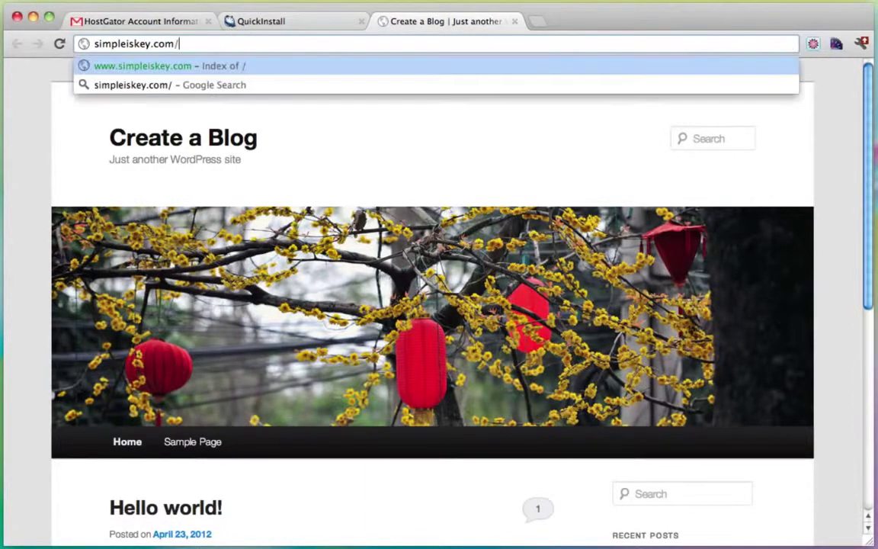
pyautogui.write('wp-admin')
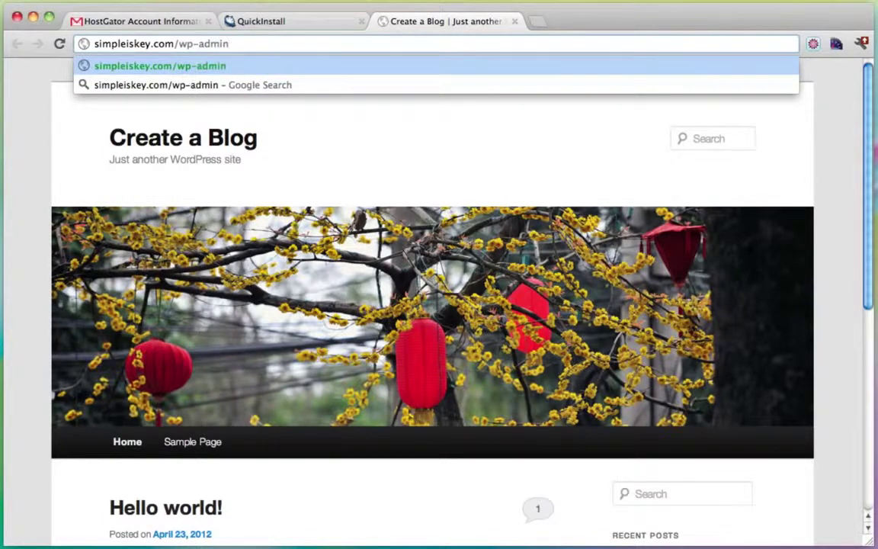
pyautogui.press('Return')
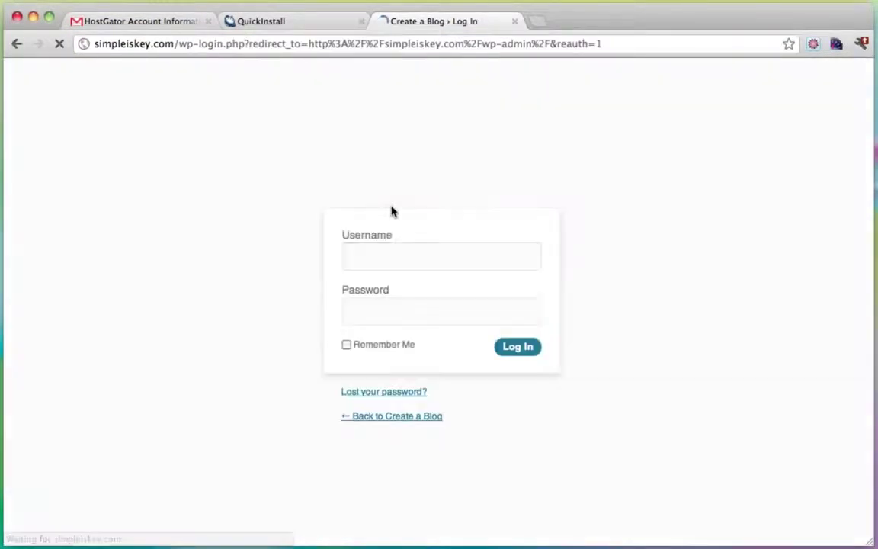
pyautogui.click(299, 23)
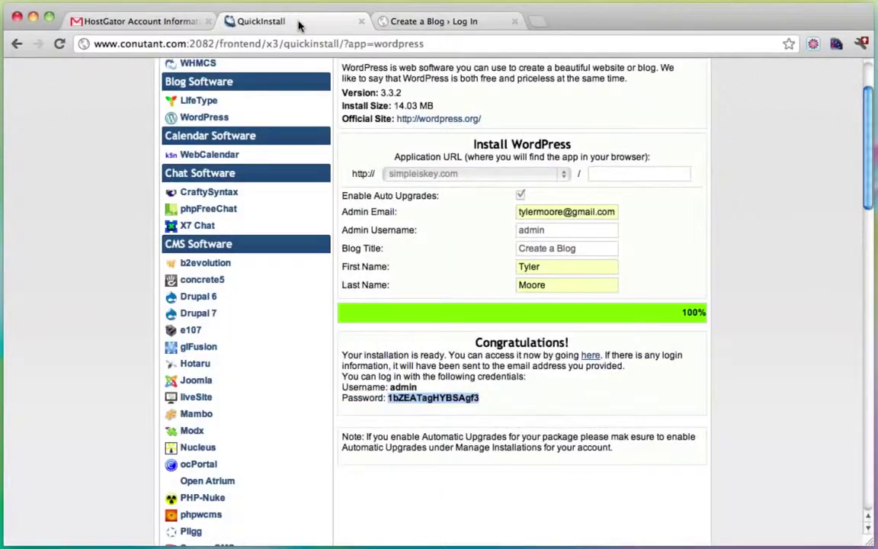
pyautogui.click(468, 26)
pyautogui.write('admin')
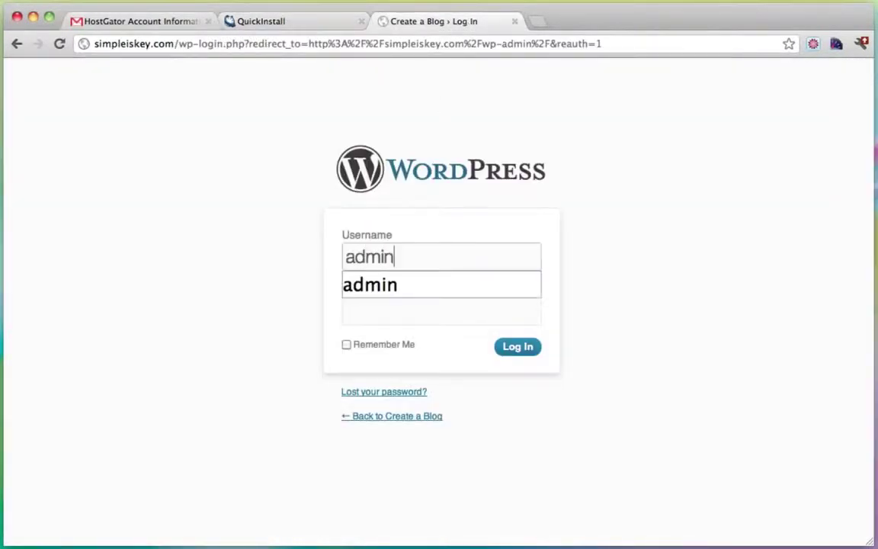
# Step: Paste the copied generated password into the Password field and log in
pyautogui.click(312, 28)
pyautogui.click(412, 23)
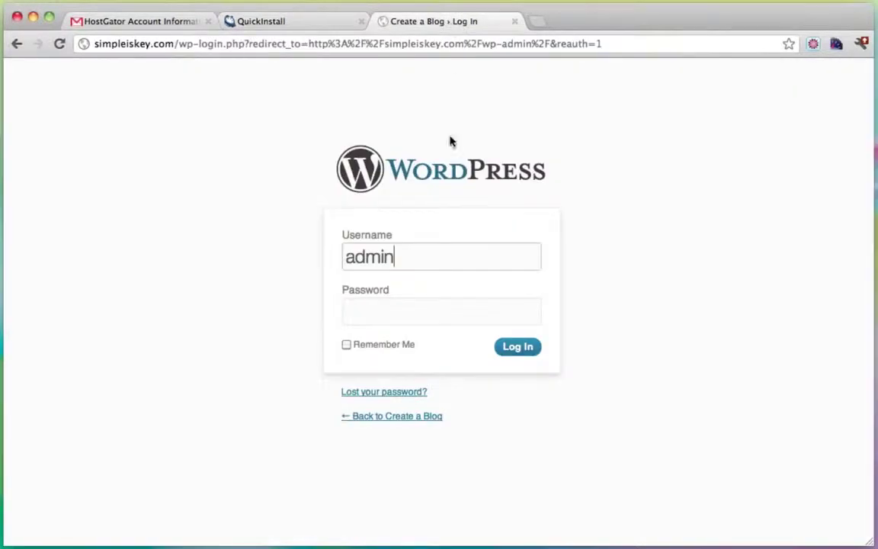
pyautogui.click(399, 318)
pyautogui.rightClick(399, 318)
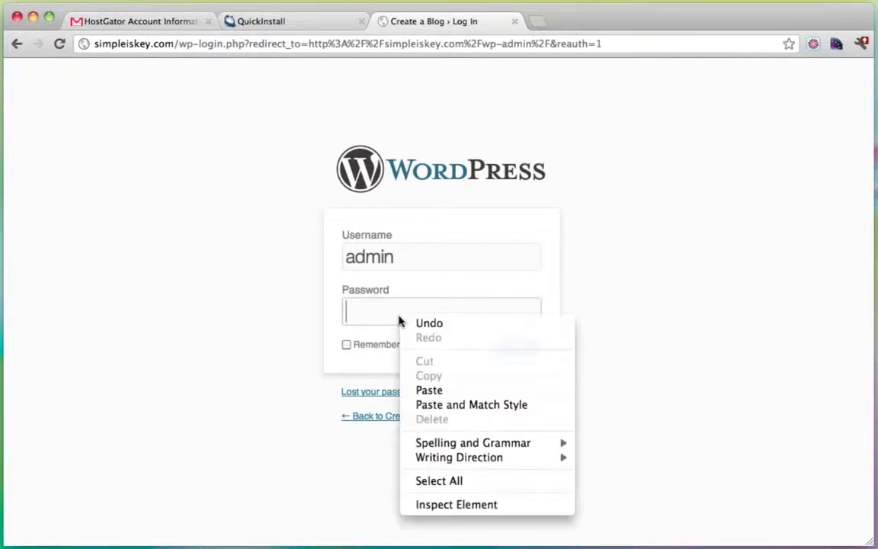
pyautogui.click(448, 393)
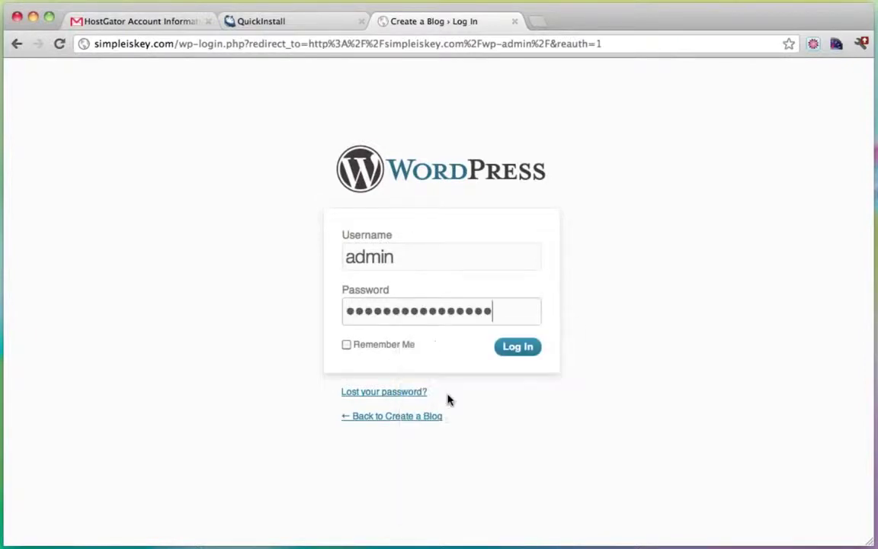
pyautogui.click(514, 353)
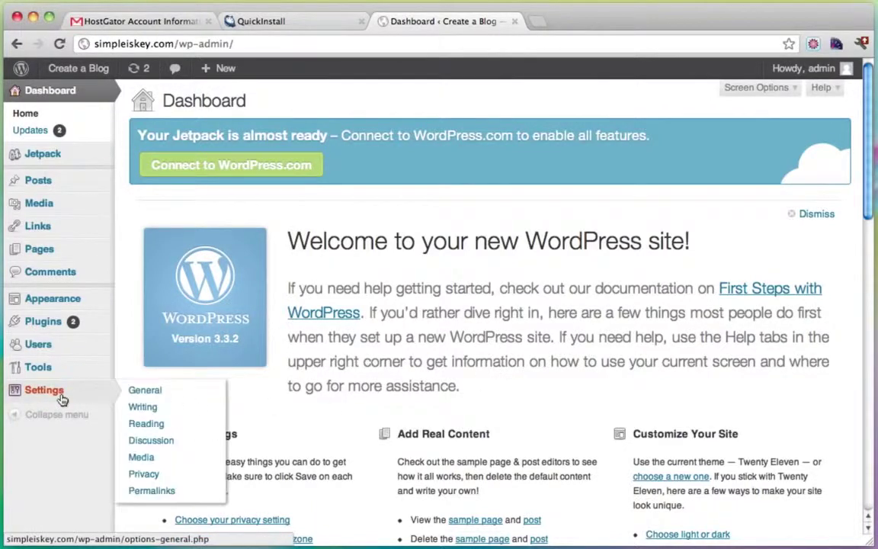
# Step: Open the admin user's profile from the Users list
pyautogui.click(259, 21)
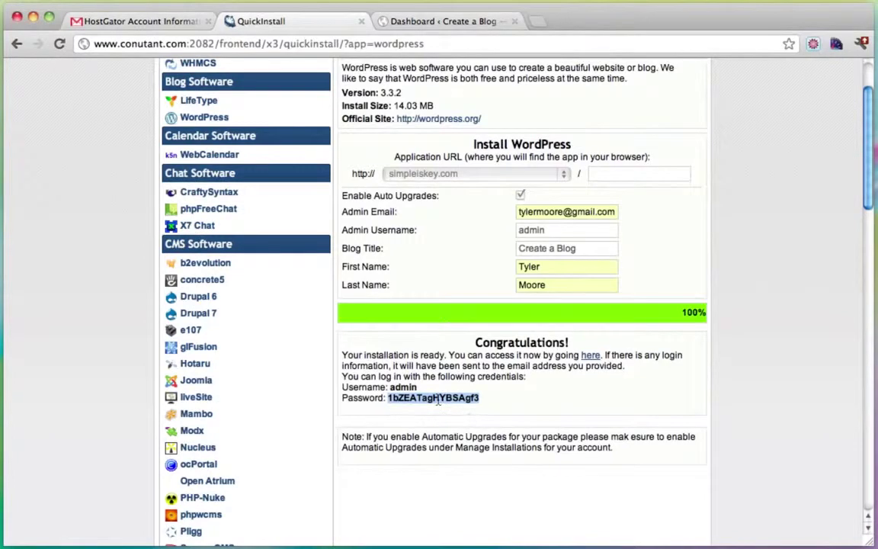
pyautogui.click(471, 24)
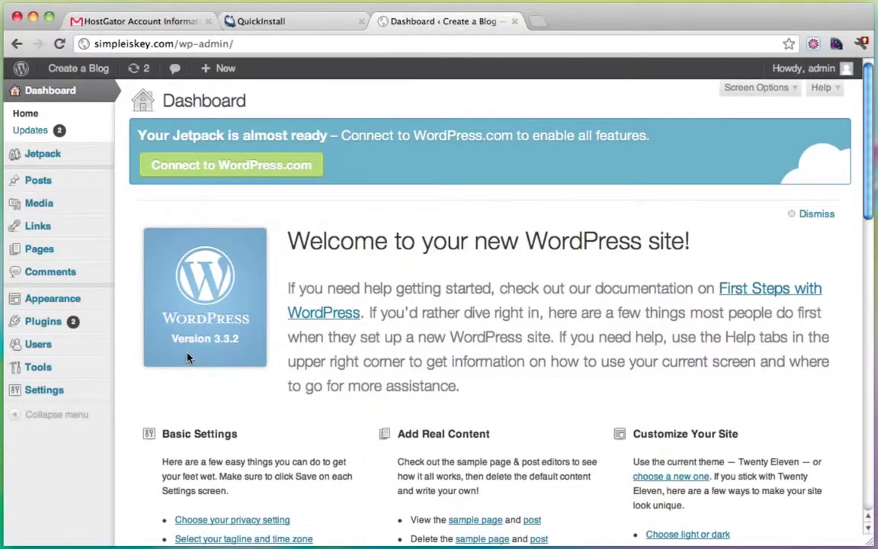
pyautogui.moveTo(77, 303)
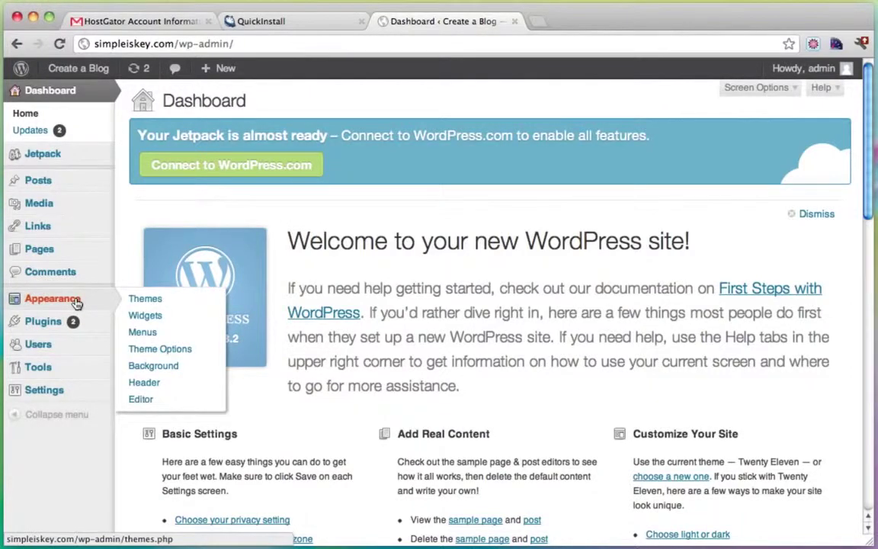
pyautogui.click(52, 347)
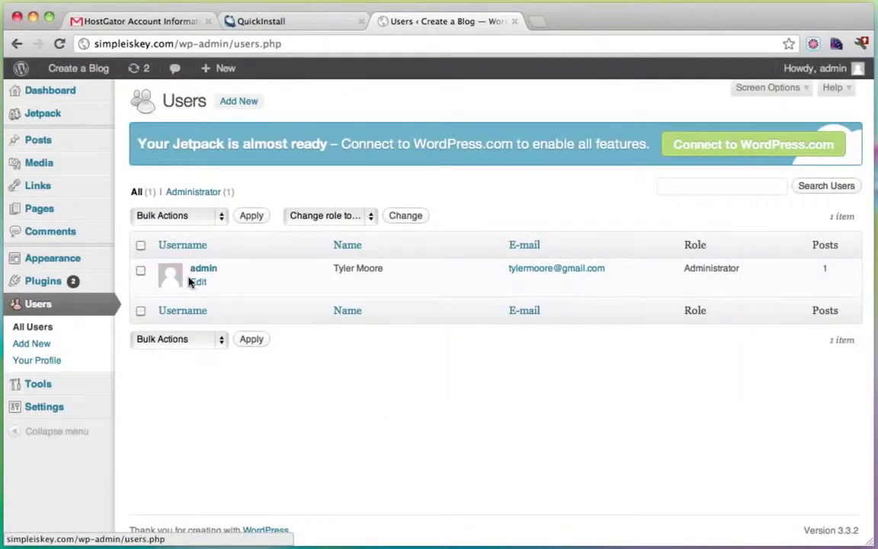
pyautogui.click(200, 283)
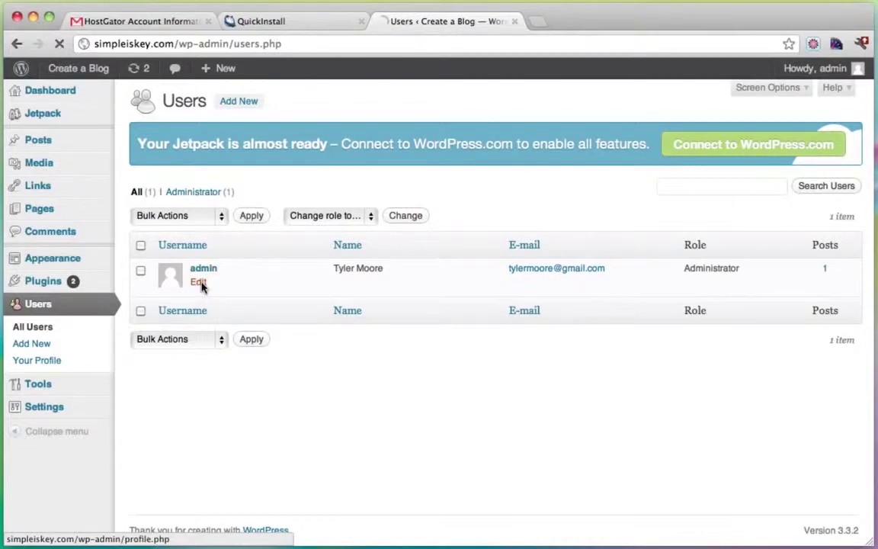
# Step: Enter a new password in both New Password fields and save with Update Profile
pyautogui.scroll(-5, 473, 297)
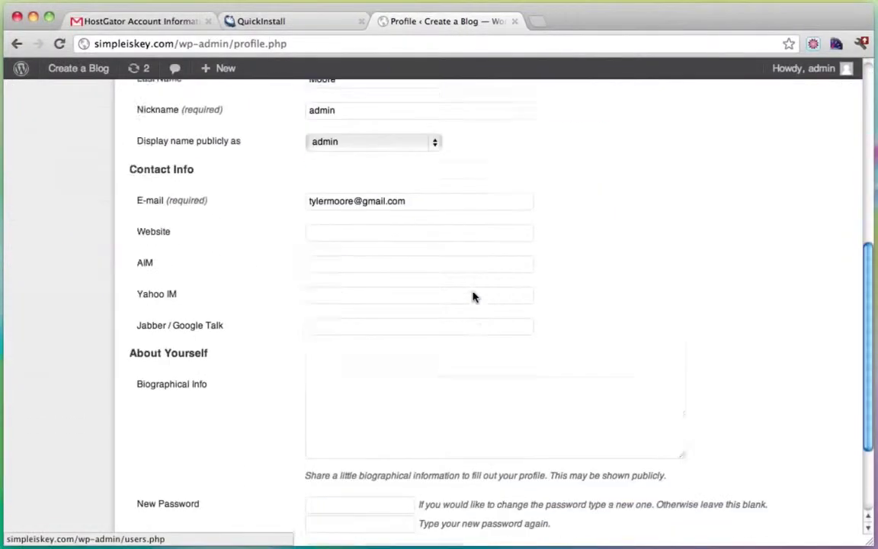
pyautogui.scroll(-4, 473, 296)
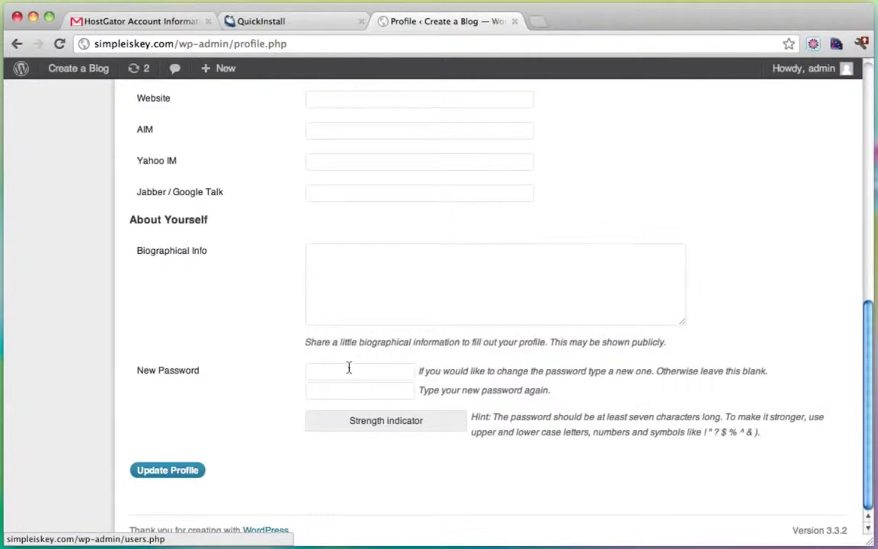
pyautogui.click(348, 370)
pyautogui.write('pas')
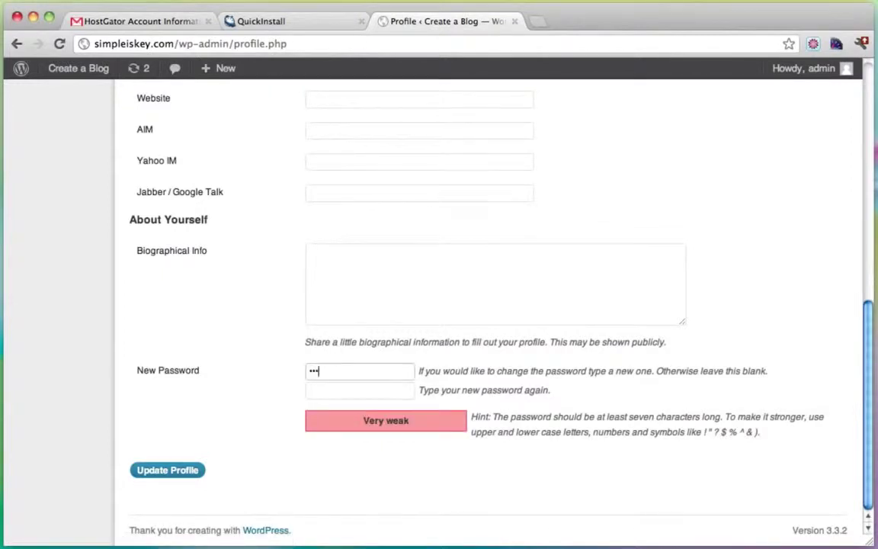
pyautogui.write('sword123')
pyautogui.press('Tab')
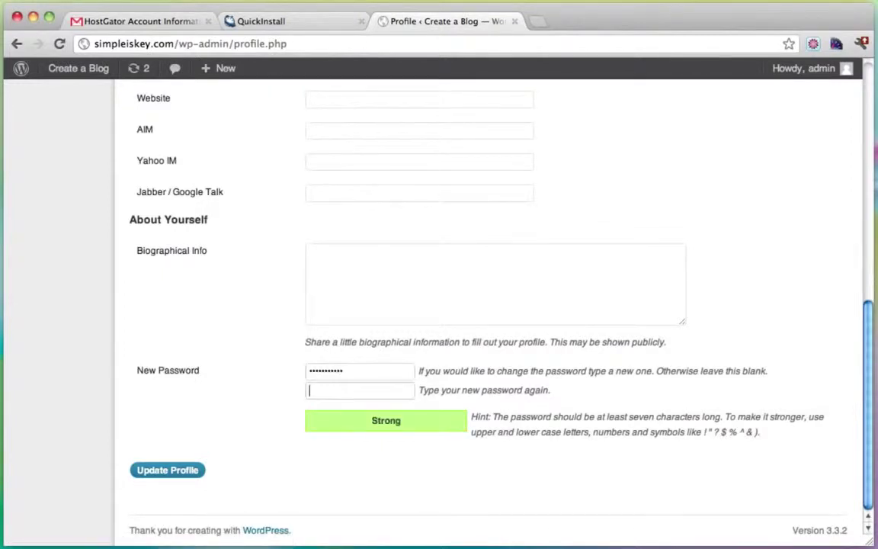
pyautogui.write('password123')
pyautogui.scroll(5, 260, 439)
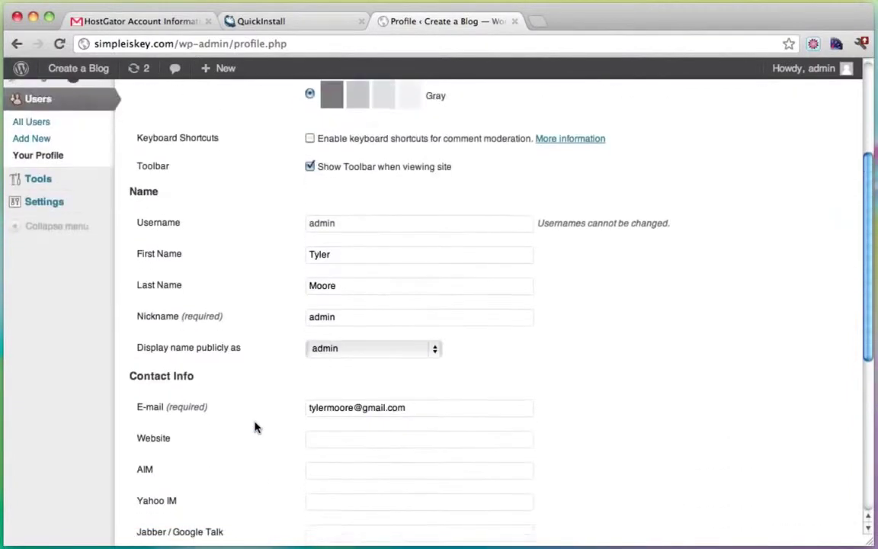
pyautogui.scroll(-5, 251, 441)
pyautogui.click(177, 473)
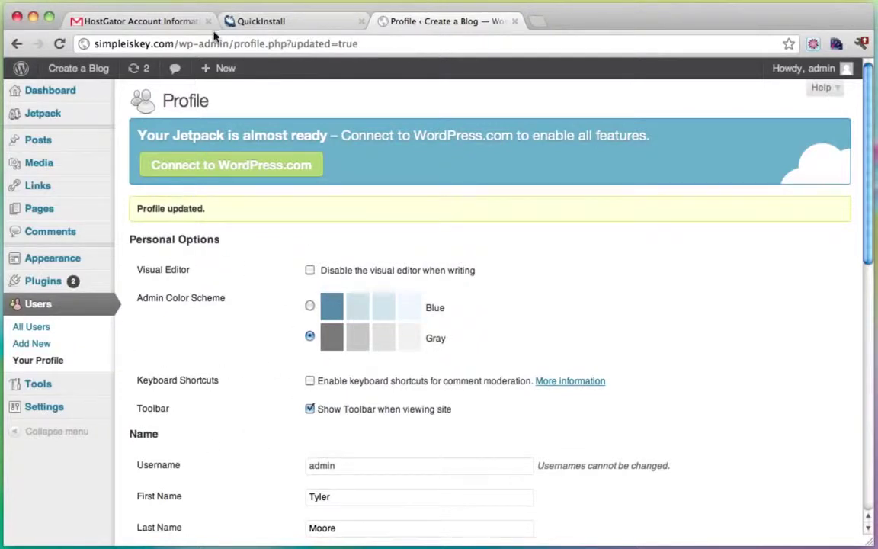
# Step: Open the blog's public home page from the Create a Blog admin bar menu
pyautogui.click(97, 48)
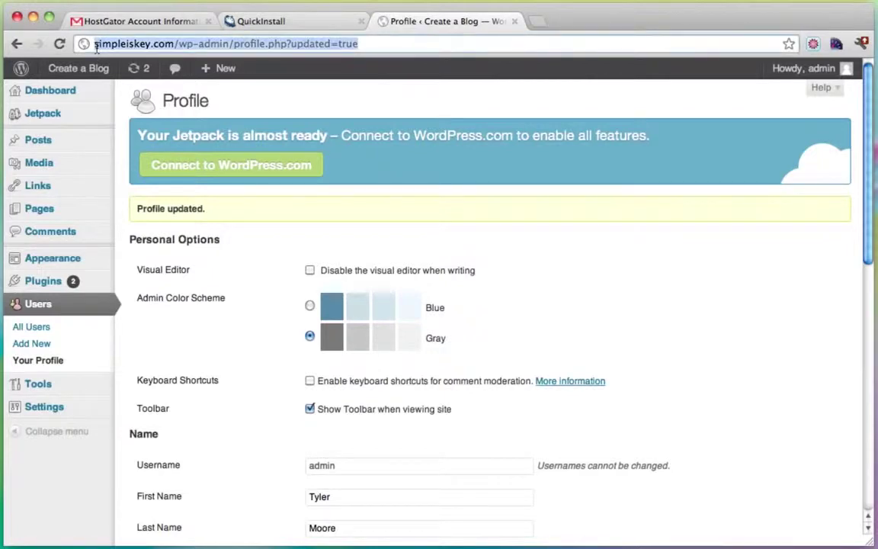
pyautogui.click(97, 48)
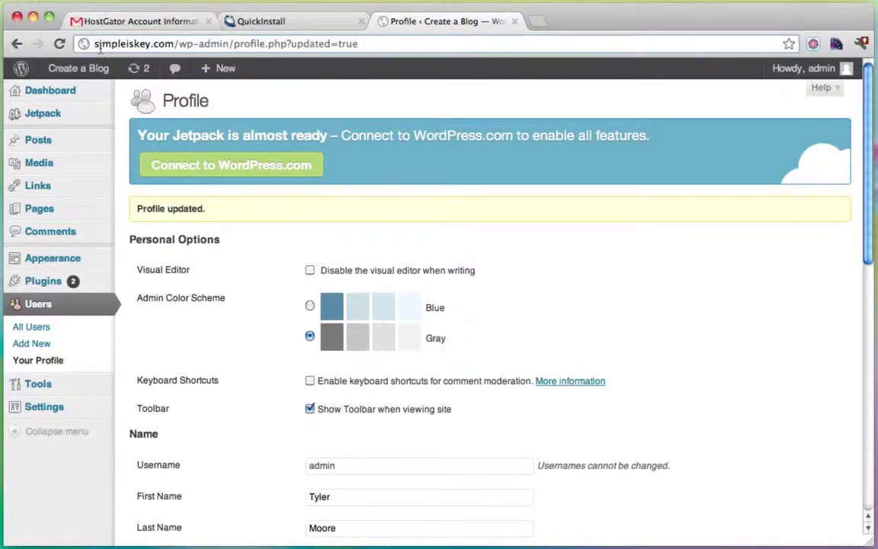
pyautogui.moveTo(95, 46); pyautogui.dragTo(342, 44)
pyautogui.click(342, 44)
pyautogui.moveTo(61, 69)
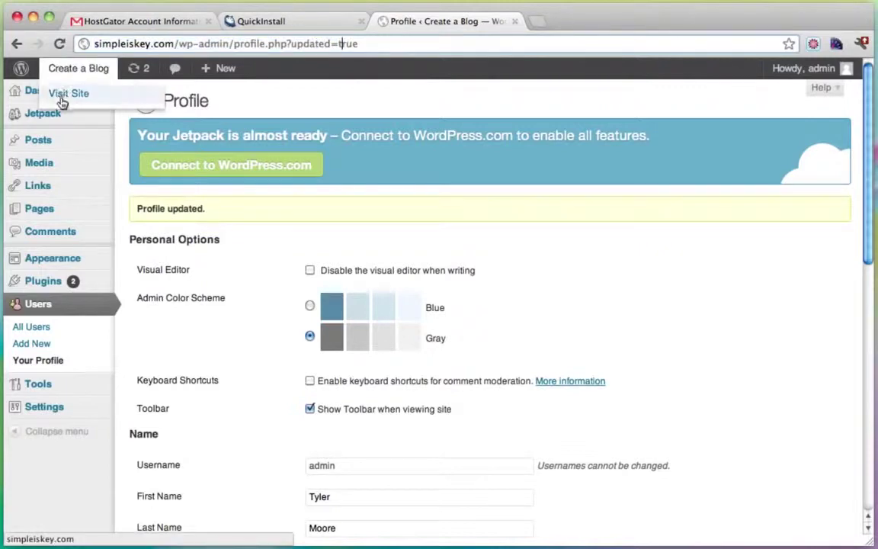
pyautogui.click(63, 101)
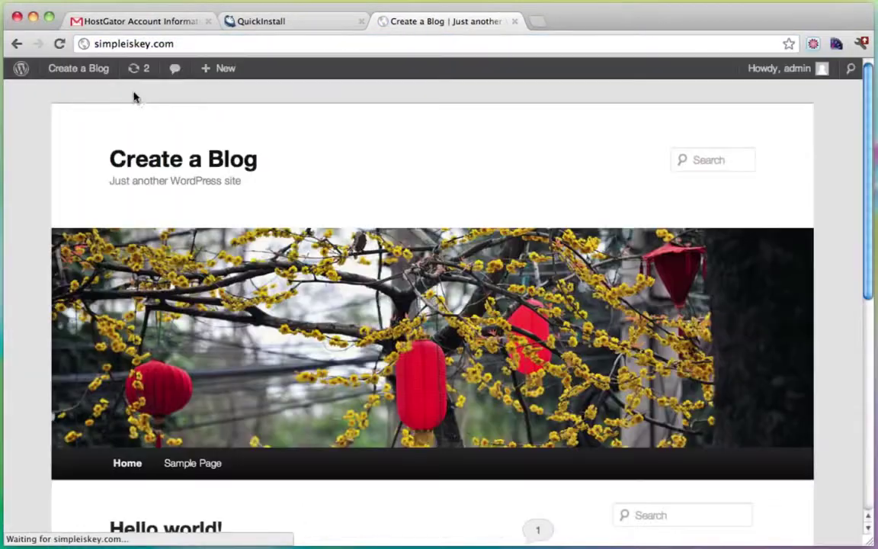
pyautogui.moveTo(175, 43); pyautogui.dragTo(65, 44)
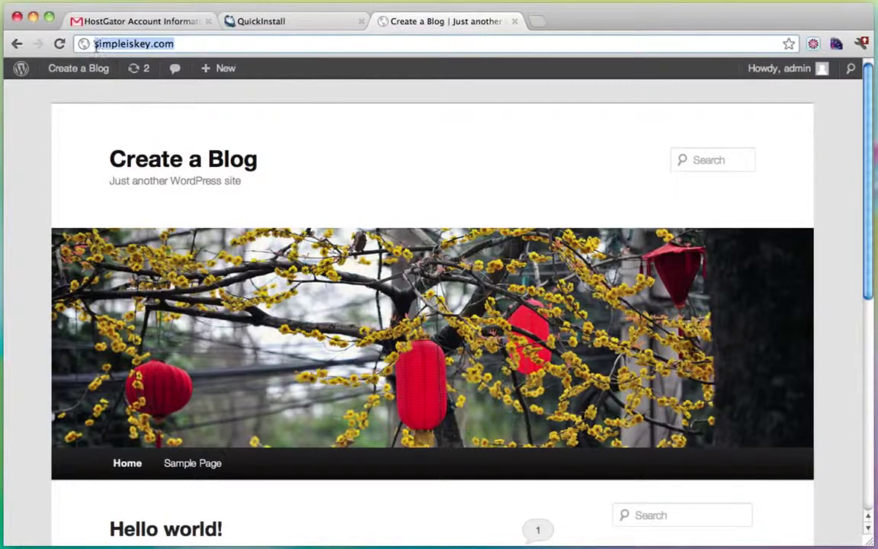
pyautogui.click(96, 44)
pyautogui.write('www.')
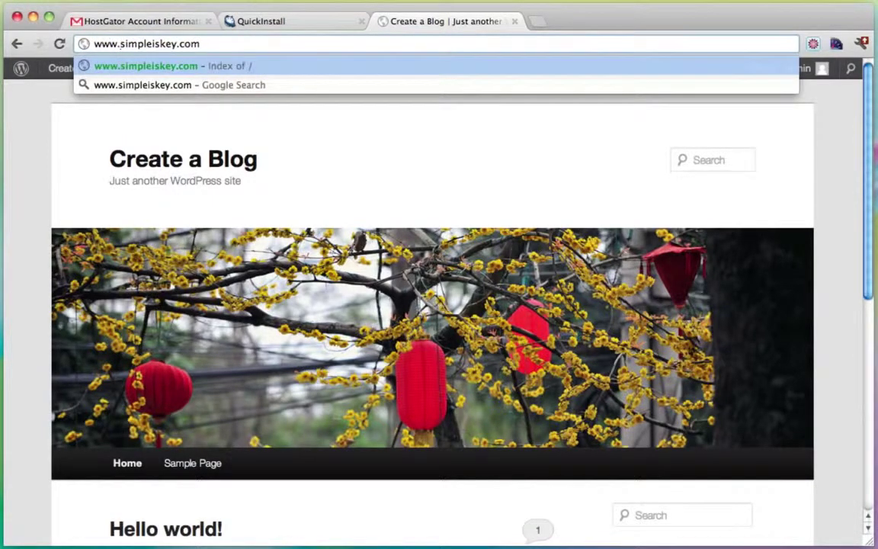
pyautogui.press('BackSpace')
pyautogui.press('BackSpace')
pyautogui.press('BackSpace')
pyautogui.press('BackSpace')
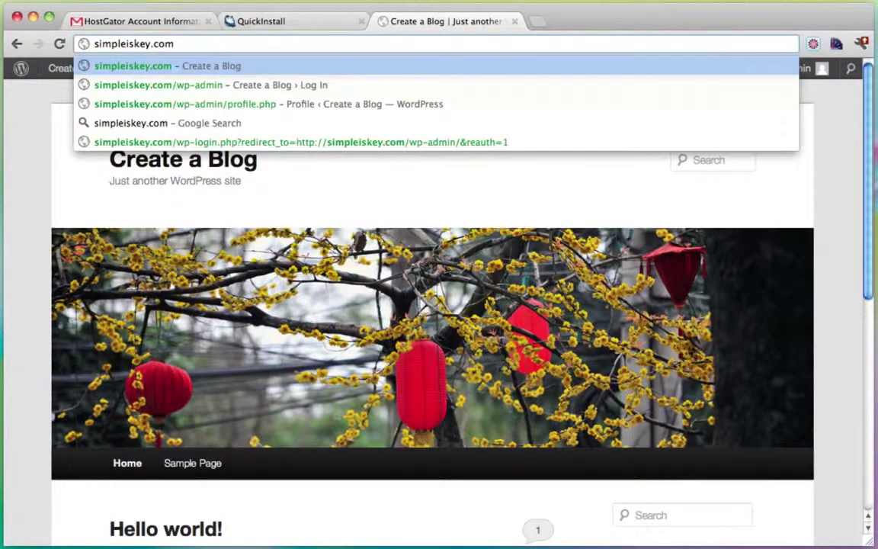
pyautogui.click(44, 126)
pyautogui.moveTo(66, 71)
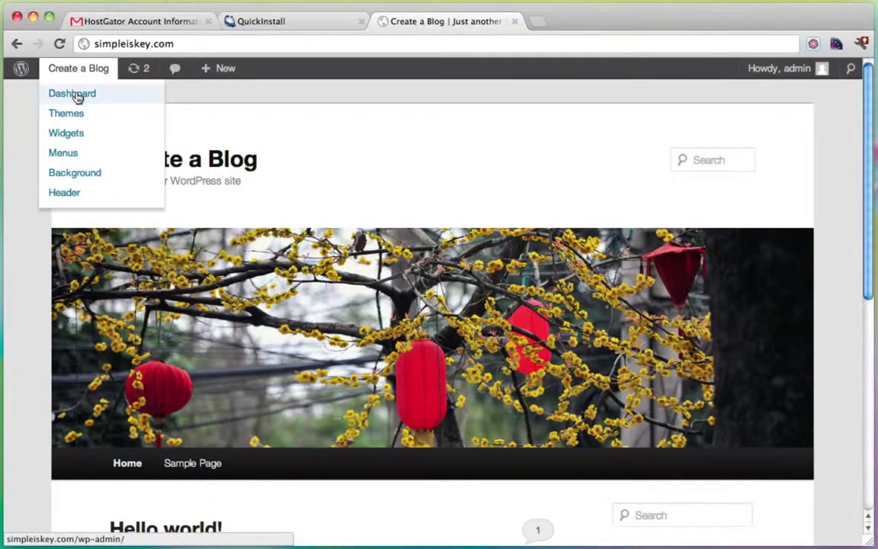
pyautogui.click(76, 94)
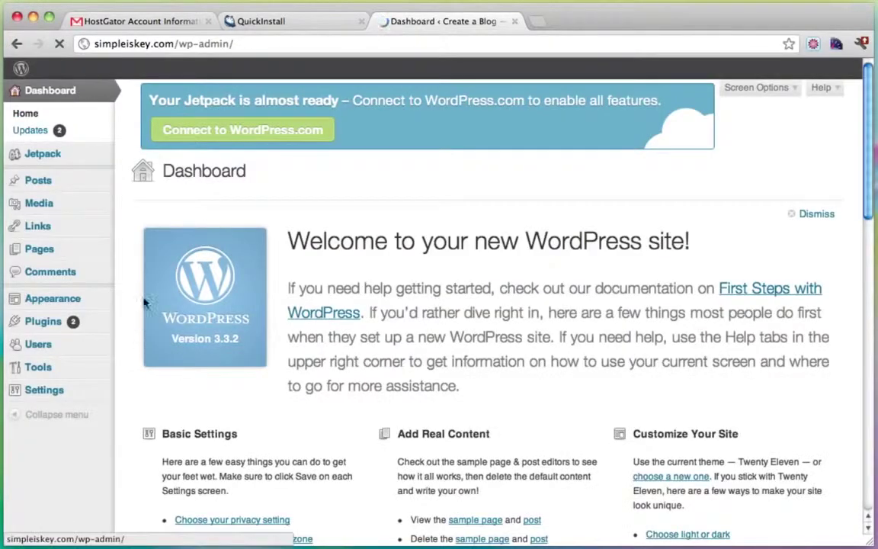
pyautogui.moveTo(47, 393)
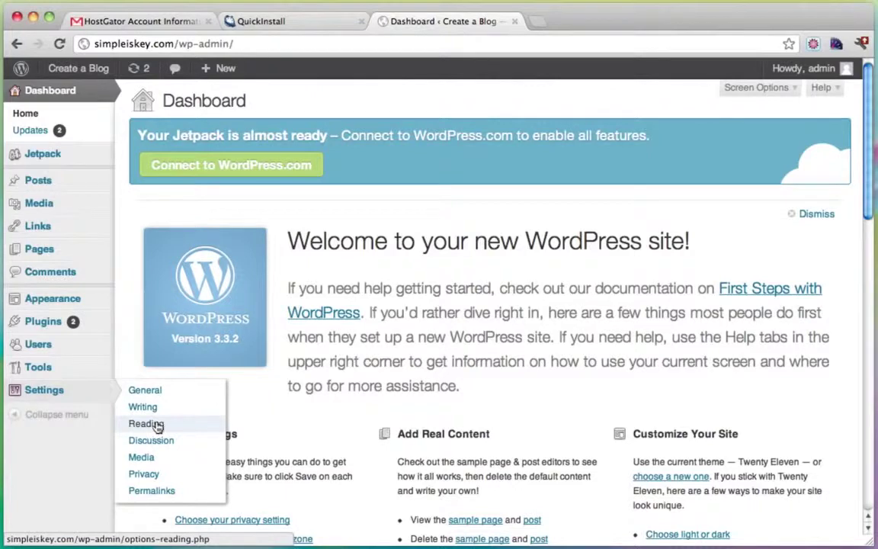
pyautogui.click(157, 390)
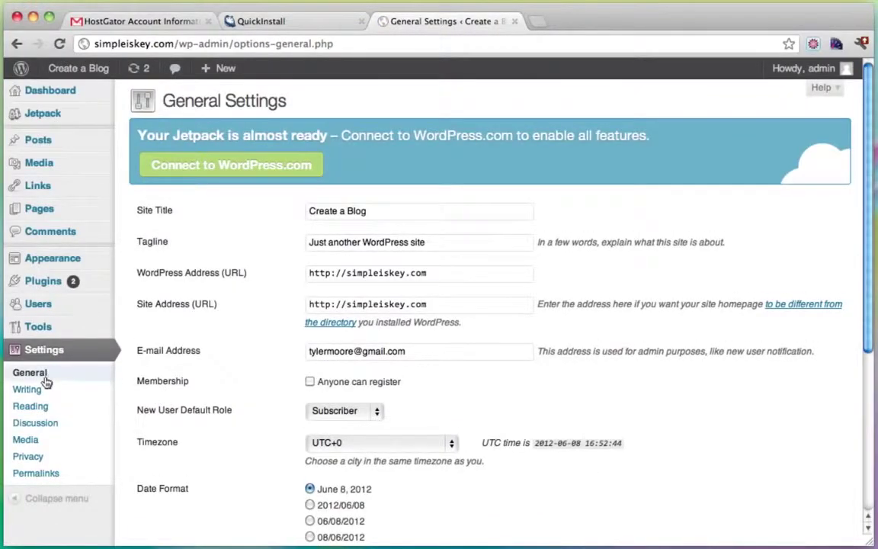
pyautogui.click(346, 276)
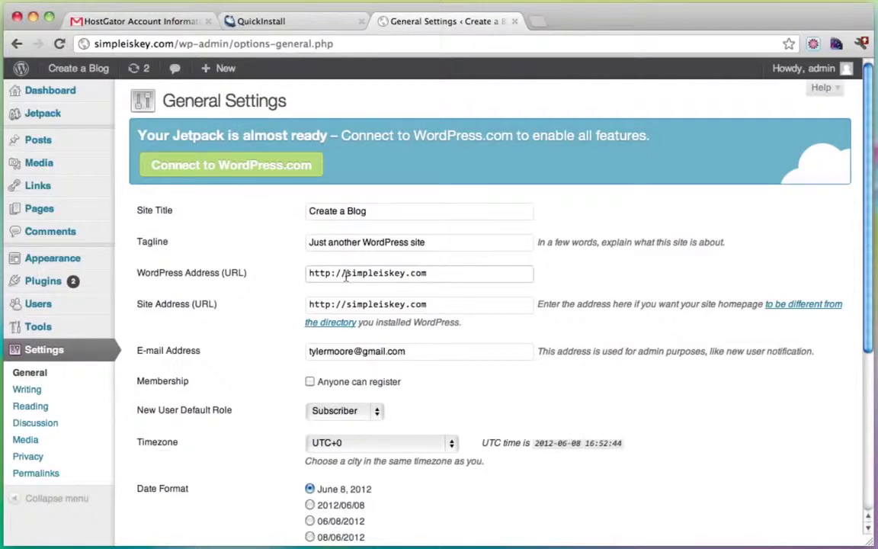
pyautogui.write('www.')
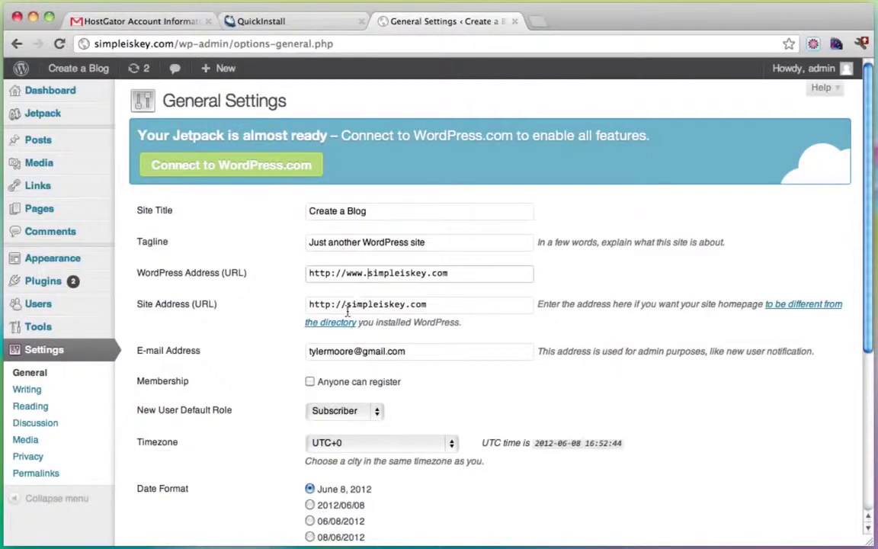
pyautogui.click(347, 305)
pyautogui.write('www.')
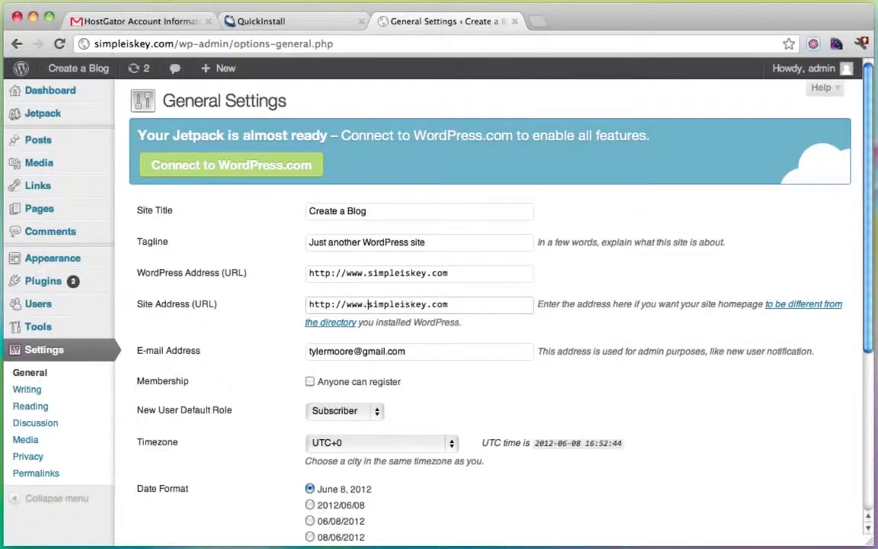
pyautogui.click(376, 275)
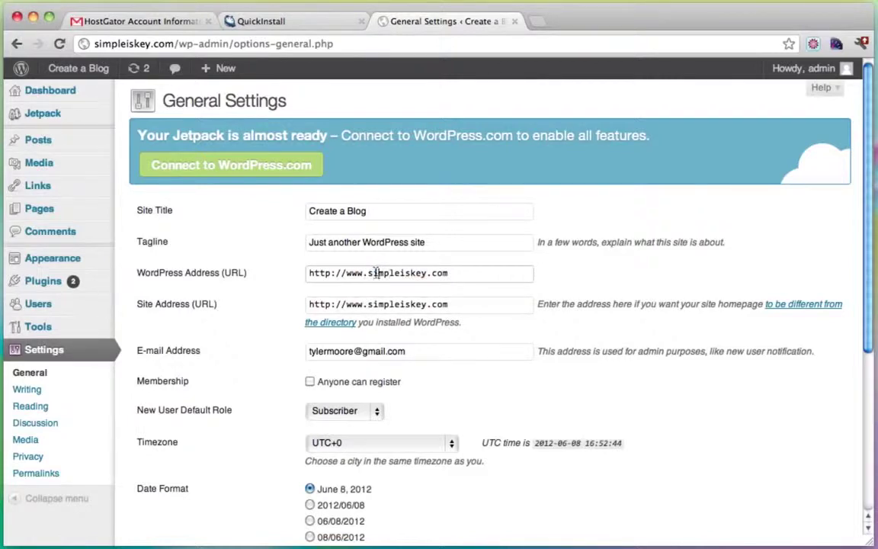
pyautogui.moveTo(377, 274)
pyautogui.mouseDown()
pyautogui.moveTo(349, 273)
pyautogui.moveTo(366, 276)
pyautogui.mouseUp()
pyautogui.moveTo(372, 274); pyautogui.dragTo(349, 274)
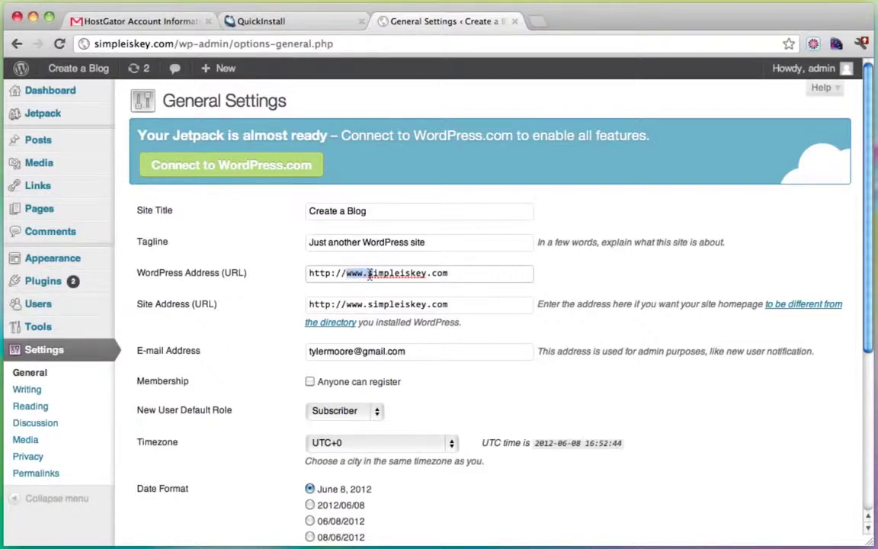
pyautogui.moveTo(346, 303); pyautogui.dragTo(372, 305)
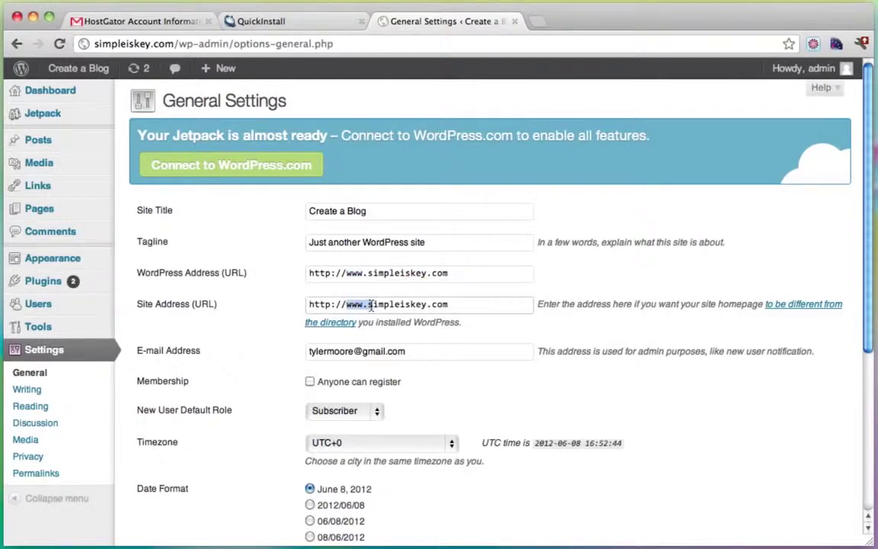
pyautogui.click(372, 305)
pyautogui.scroll(-5, 584, 357)
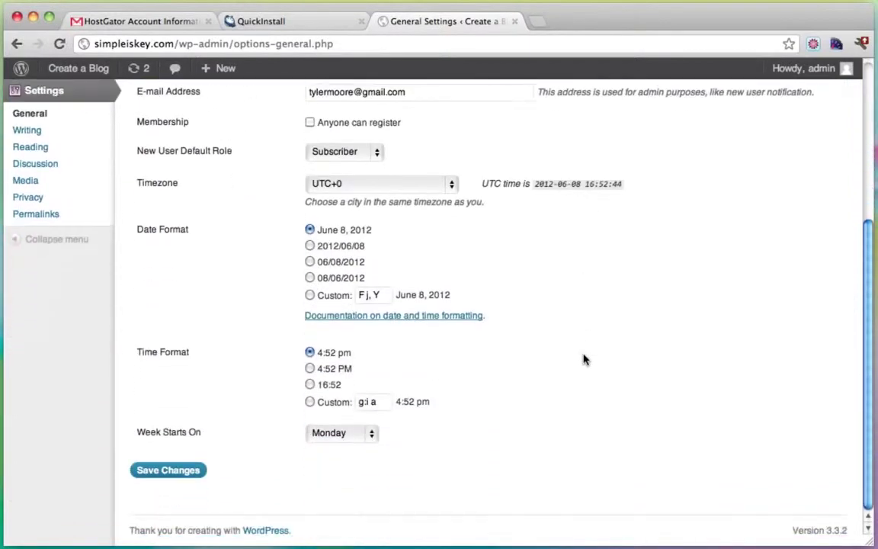
pyautogui.click(183, 473)
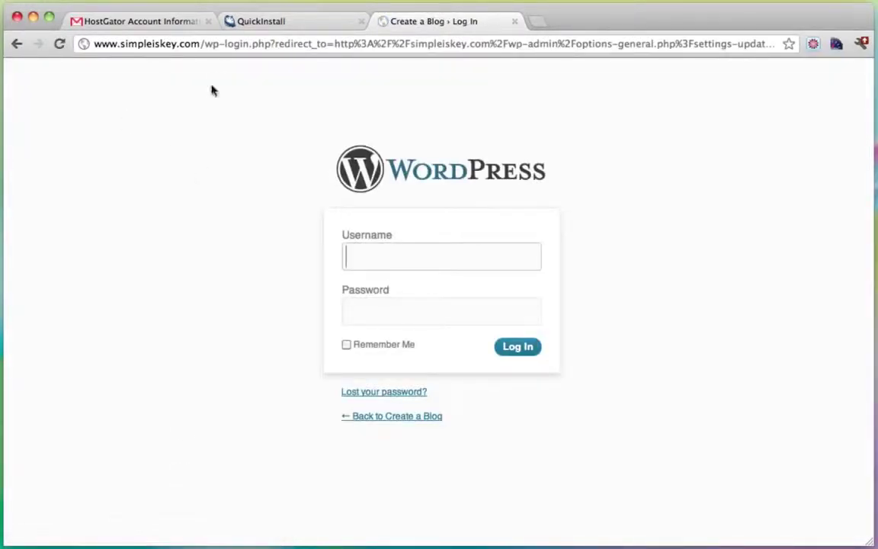
# Step: Log back in as admin with the account password to reach the Dashboard
pyautogui.moveTo(199, 44); pyautogui.dragTo(42, 44)
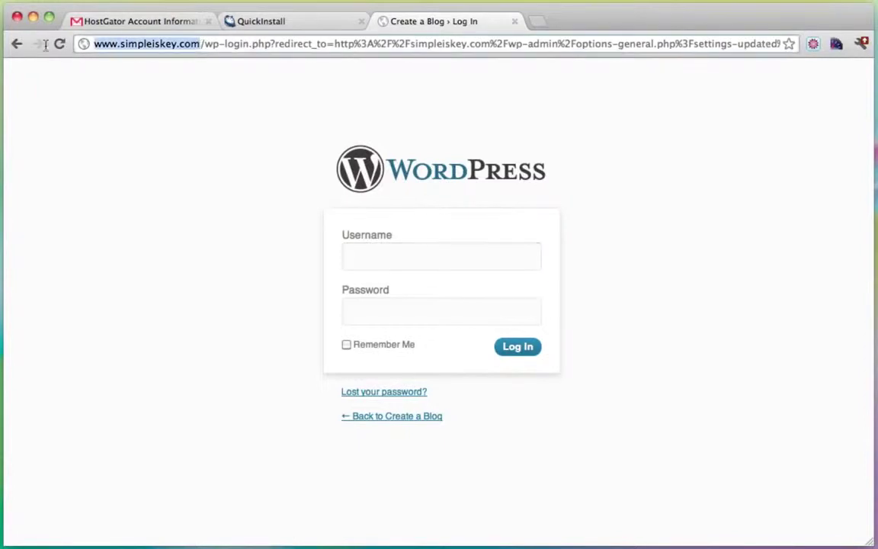
pyautogui.click(458, 258)
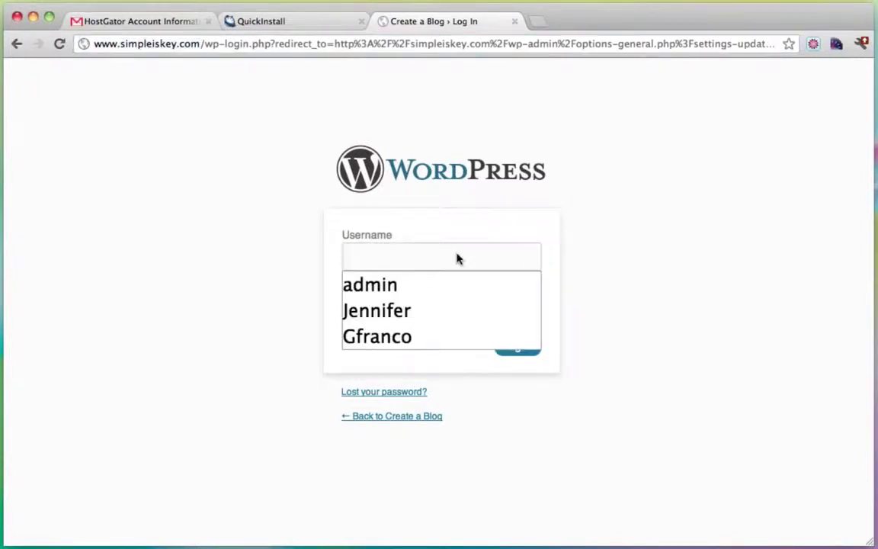
pyautogui.write('admin')
pyautogui.press('Tab')
pyautogui.write('***')
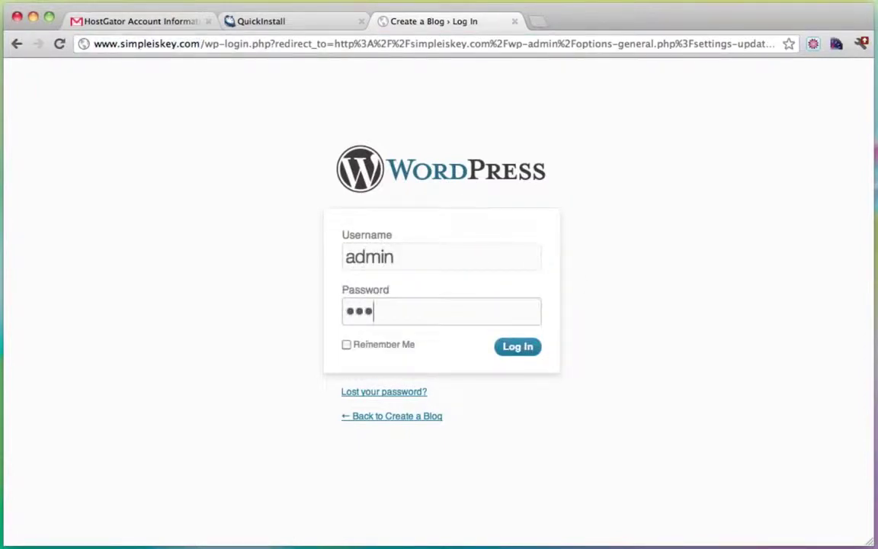
pyautogui.write('*******')
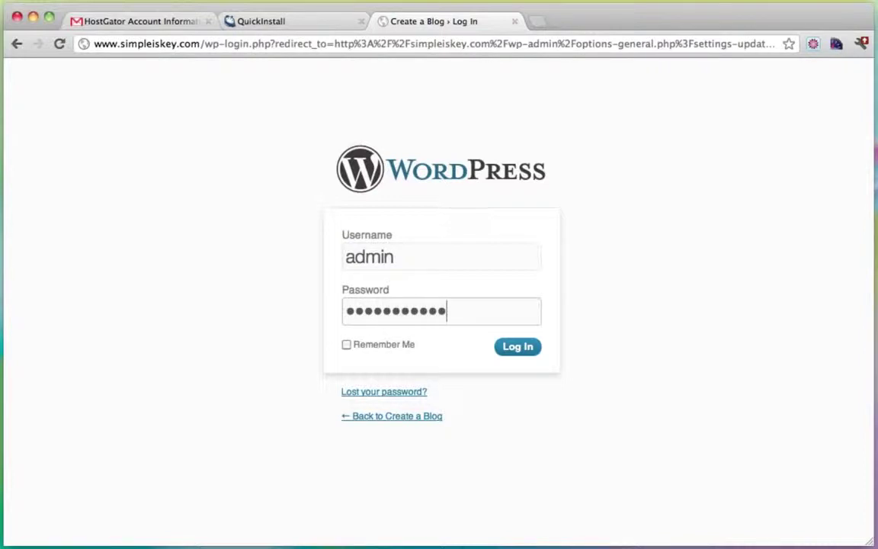
pyautogui.click(521, 346)
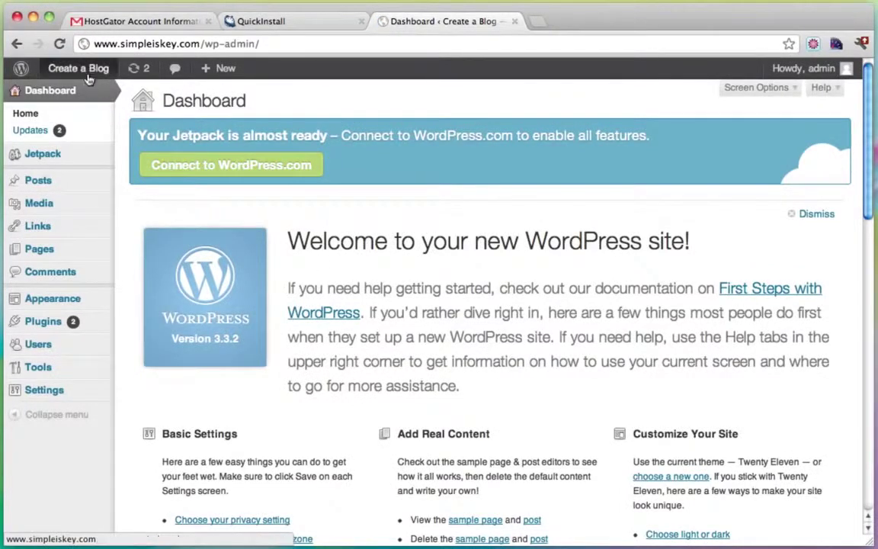
# Step: Visit the live Create a Blog site and scroll through its home page
pyautogui.moveTo(87, 78)
pyautogui.click(77, 97)
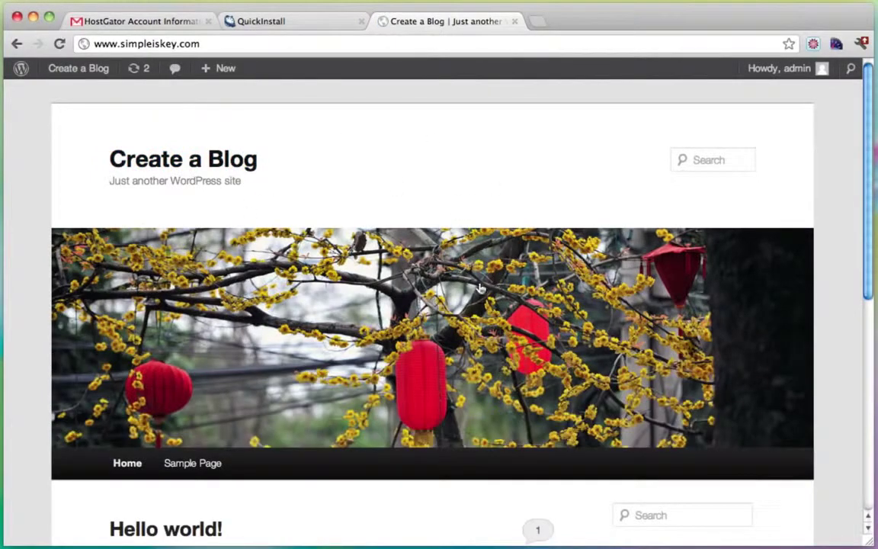
pyautogui.scroll(-3, 325, 364)
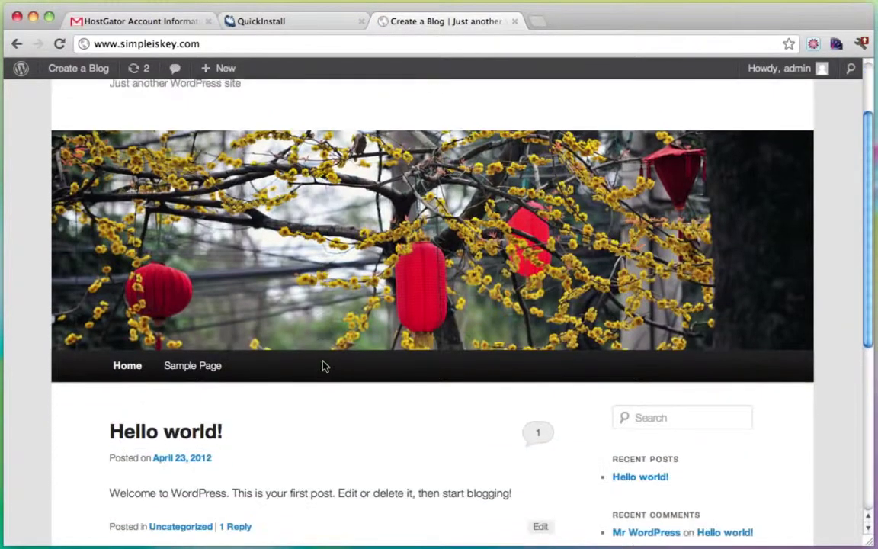
pyautogui.scroll(3, 323, 367)
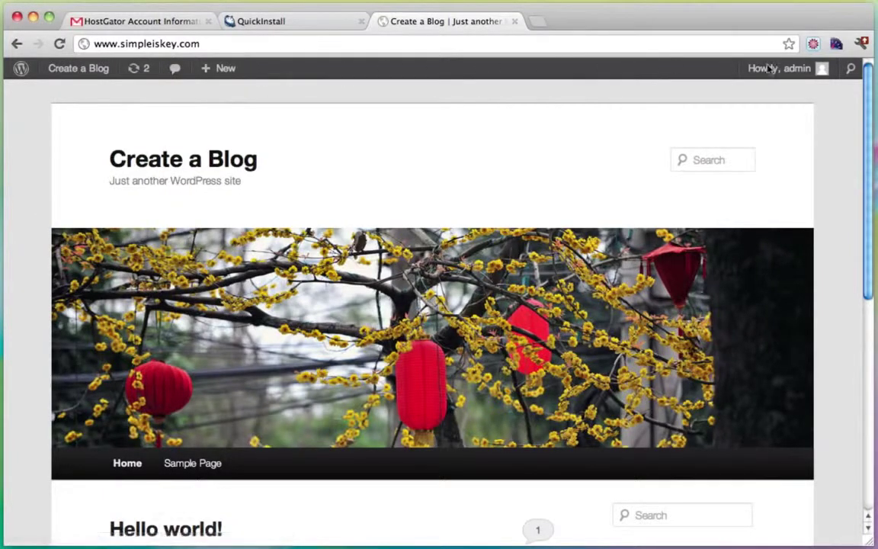
pyautogui.moveTo(797, 80)
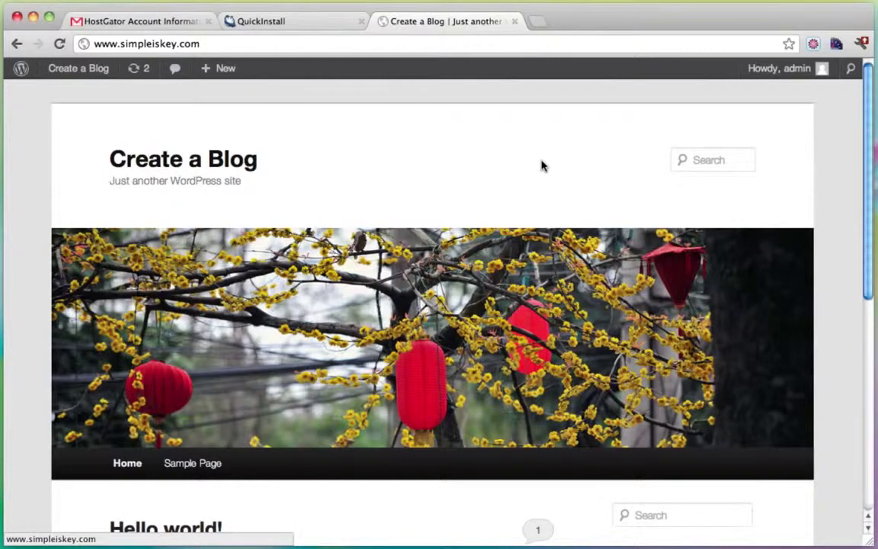
pyautogui.scroll(-1, 542, 166)
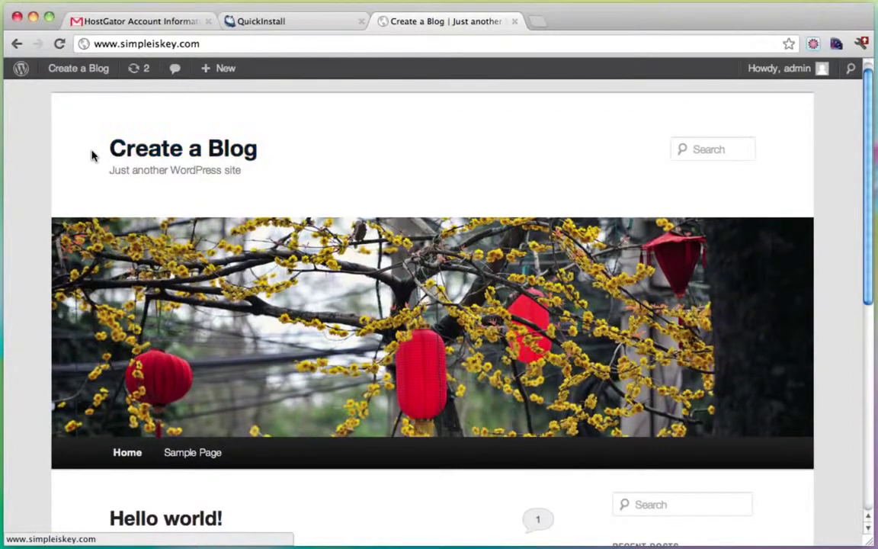
pyautogui.moveTo(95, 149)
pyautogui.mouseDown()
pyautogui.moveTo(289, 152)
pyautogui.moveTo(83, 161)
pyautogui.mouseUp()
pyautogui.click(282, 153)
pyautogui.click(83, 161)
pyautogui.scroll(-5, 231, 294)
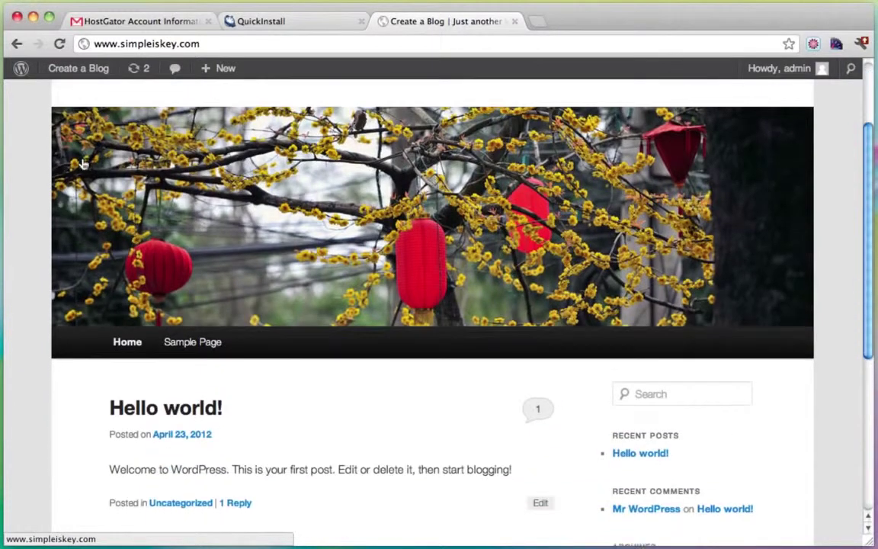
pyautogui.scroll(-1, 229, 275)
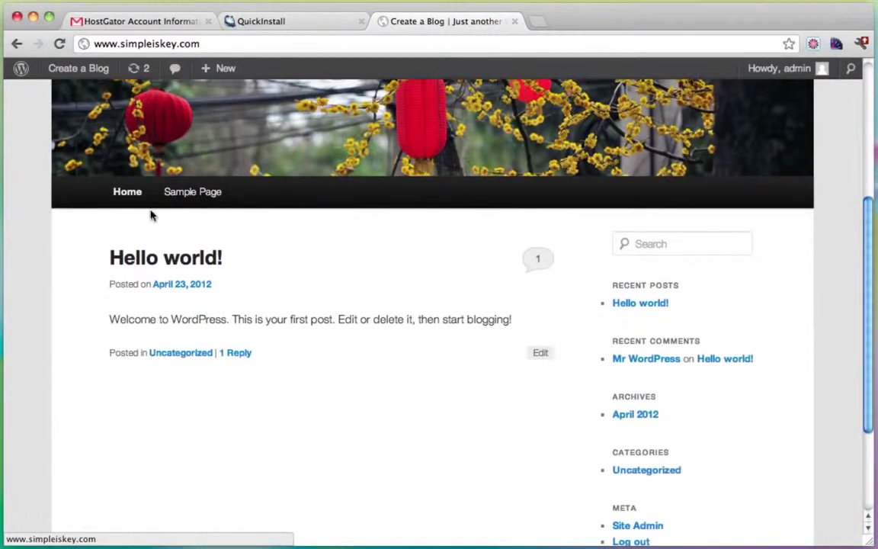
# Step: View the Sample Page, then go back to the blog home page
pyautogui.click(197, 193)
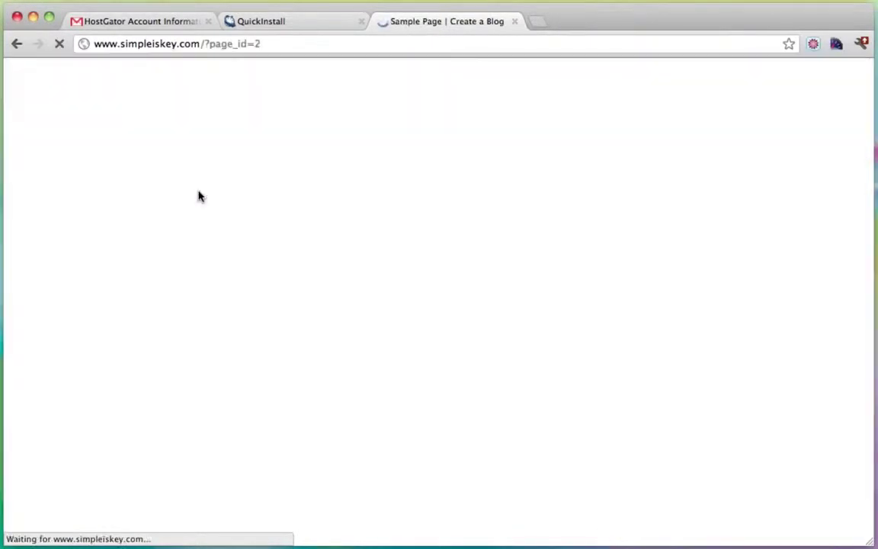
pyautogui.scroll(-6, 324, 282)
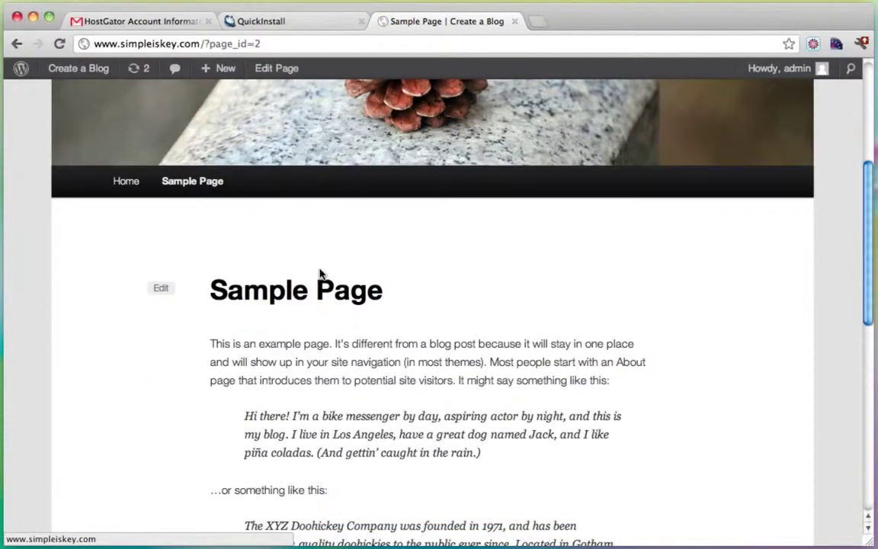
pyautogui.scroll(-5, 329, 333)
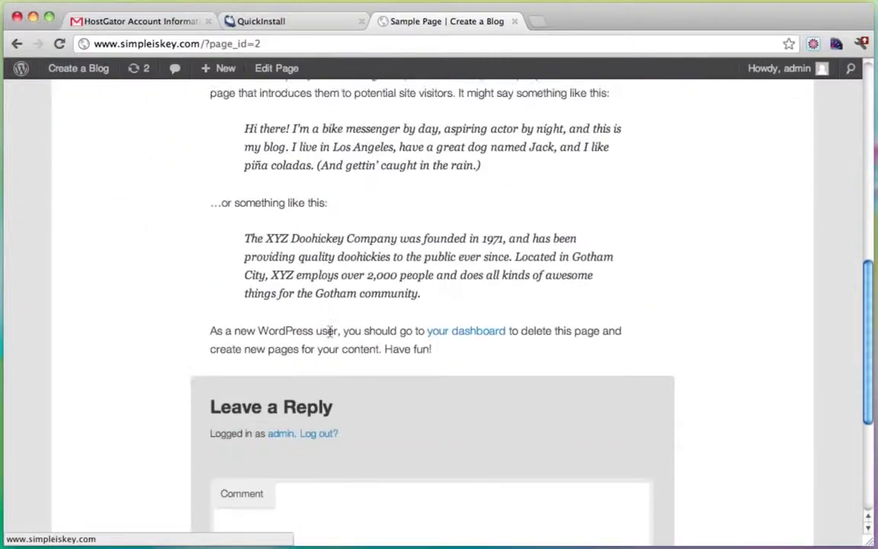
pyautogui.scroll(6, 328, 277)
pyautogui.scroll(2, 355, 308)
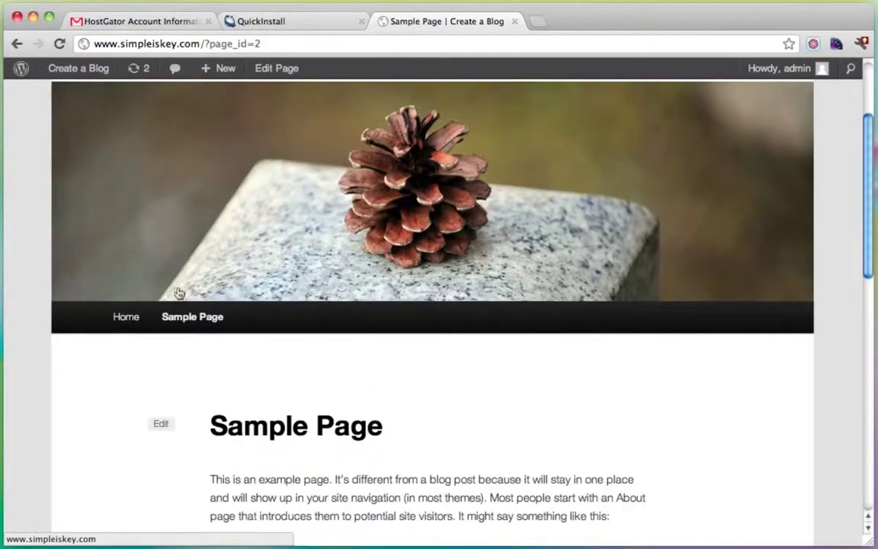
pyautogui.click(118, 317)
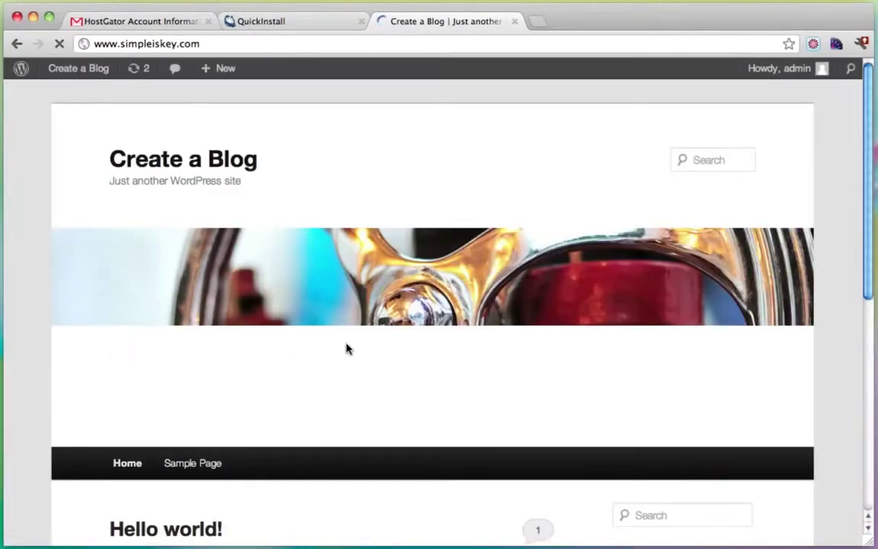
pyautogui.scroll(-3, 347, 349)
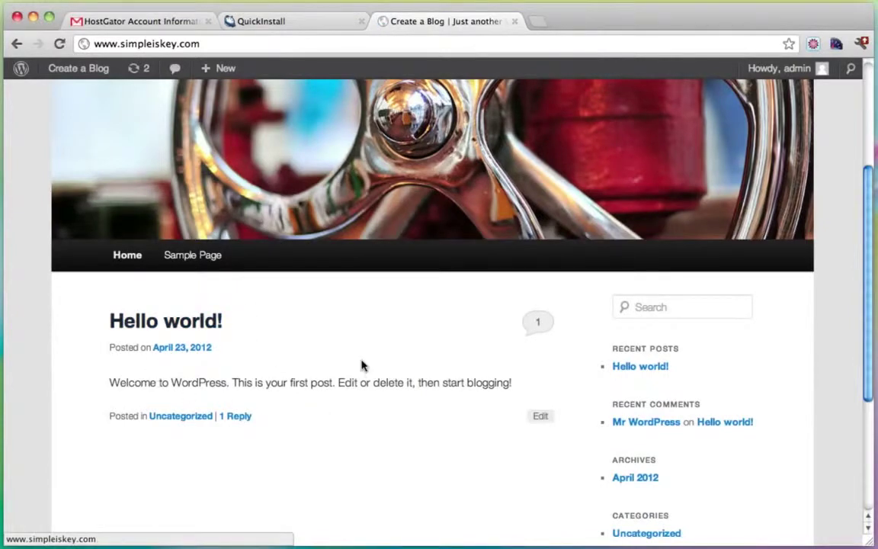
pyautogui.click(164, 327)
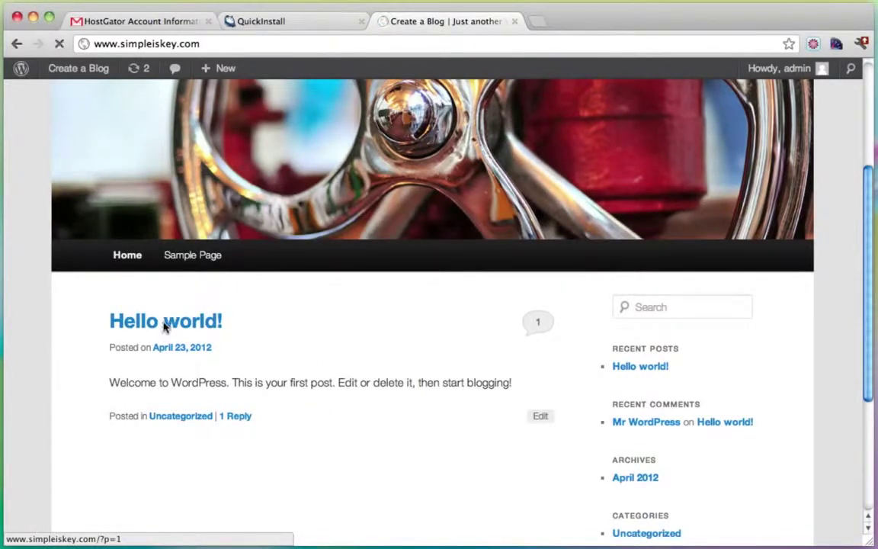
pyautogui.scroll(-5, 400, 320)
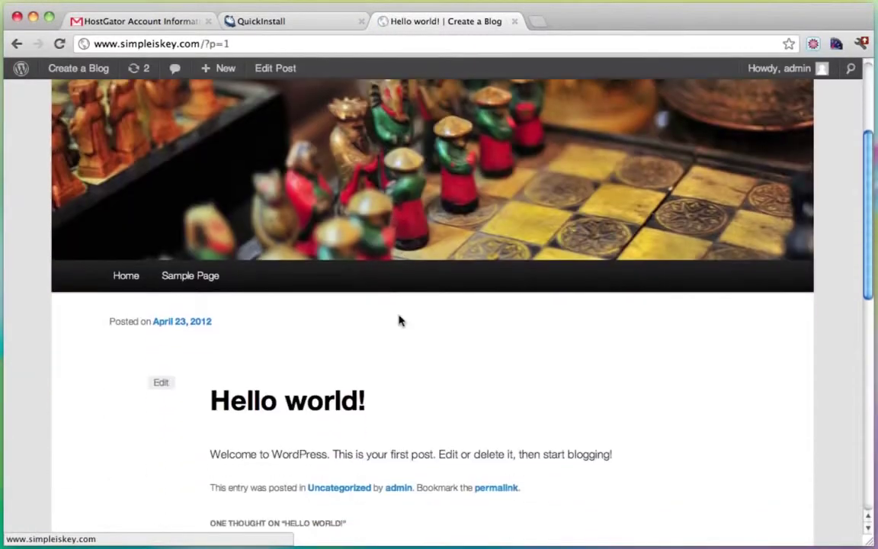
pyautogui.scroll(-3, 468, 240)
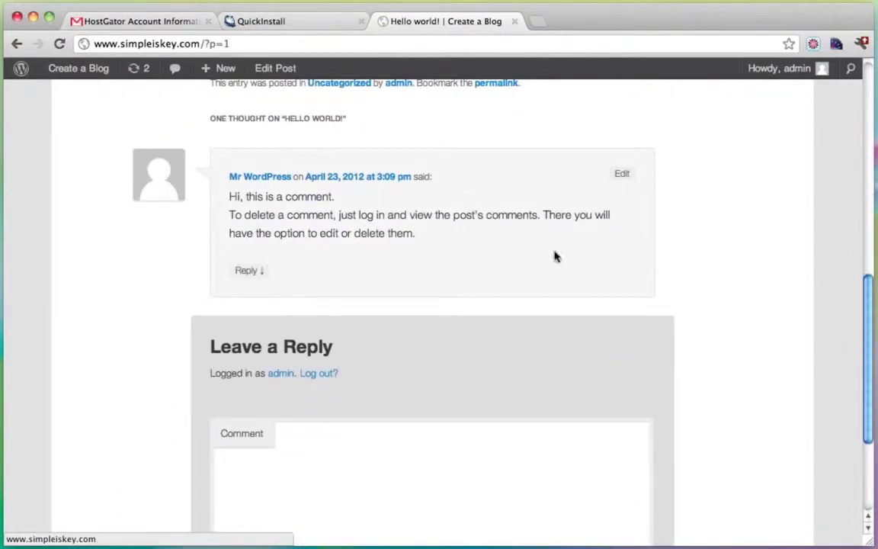
pyautogui.scroll(1, 610, 284)
pyautogui.scroll(6, 609, 284)
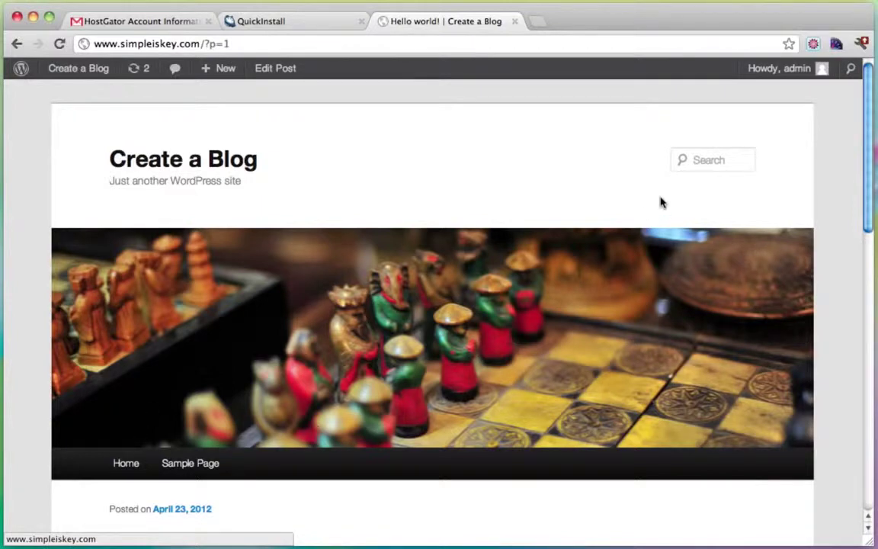
pyautogui.click(731, 160)
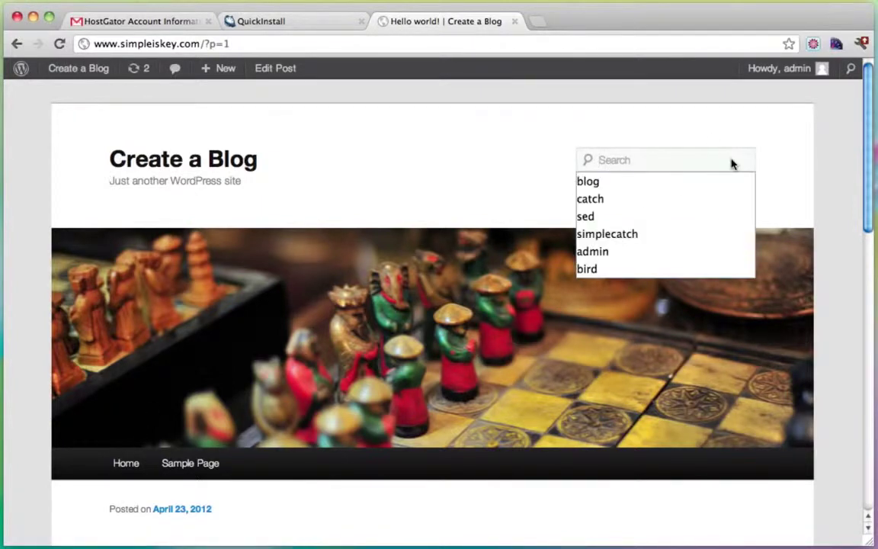
pyautogui.click(119, 164)
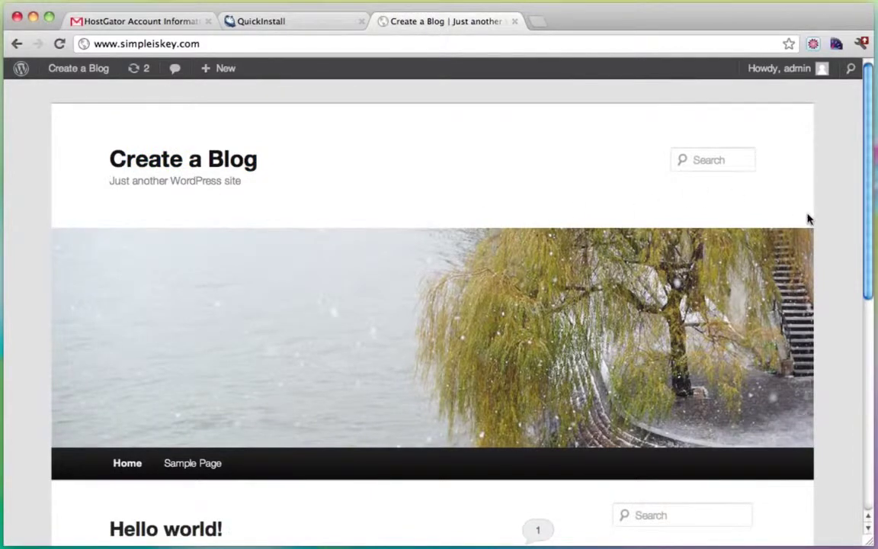
pyautogui.scroll(-10, 808, 220)
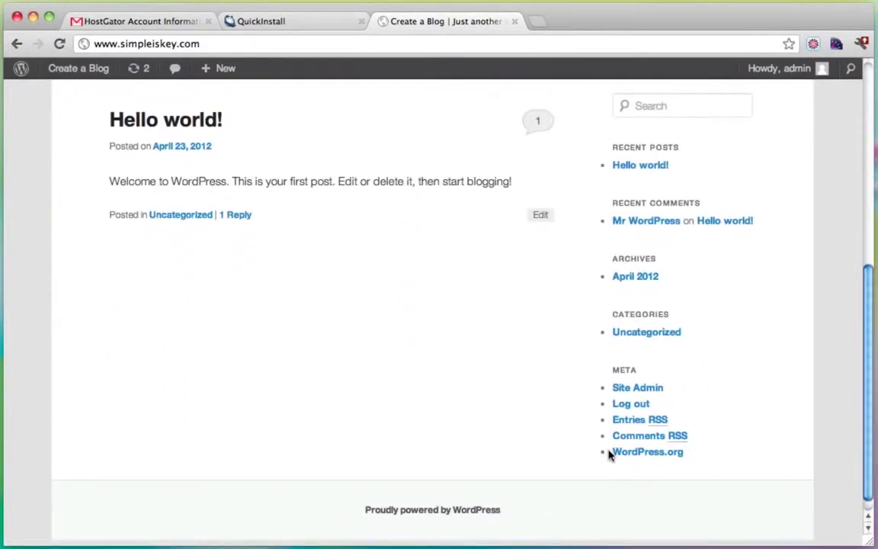
pyautogui.scroll(10, 609, 454)
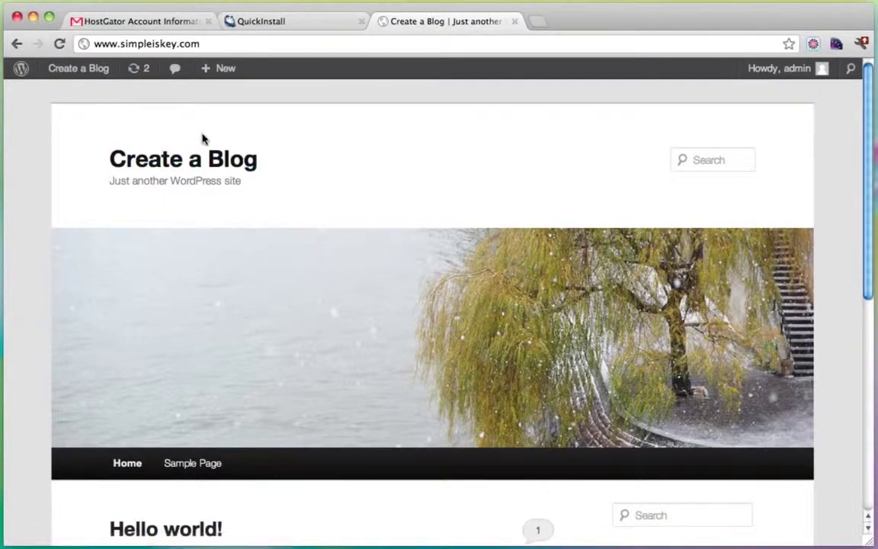
pyautogui.moveTo(88, 79)
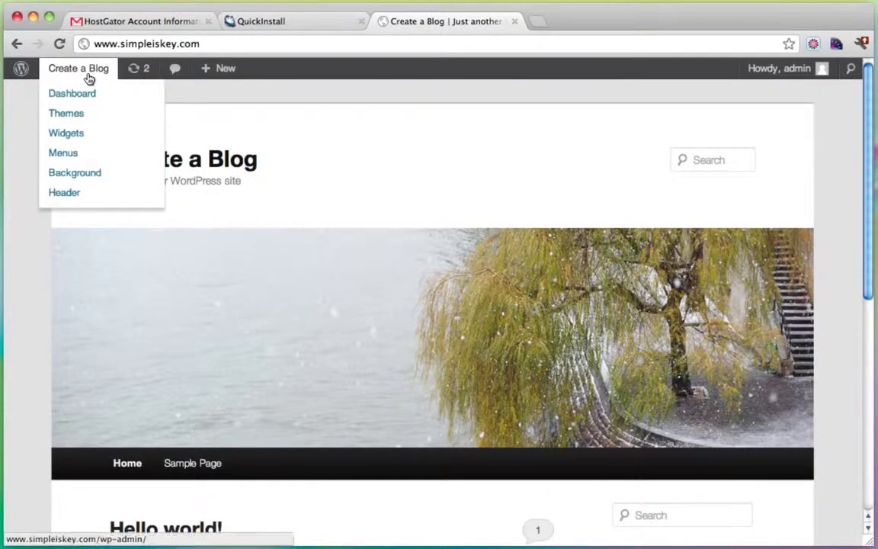
# Step: Go to the admin Dashboard and open the live blog in a new tab
pyautogui.click(79, 97)
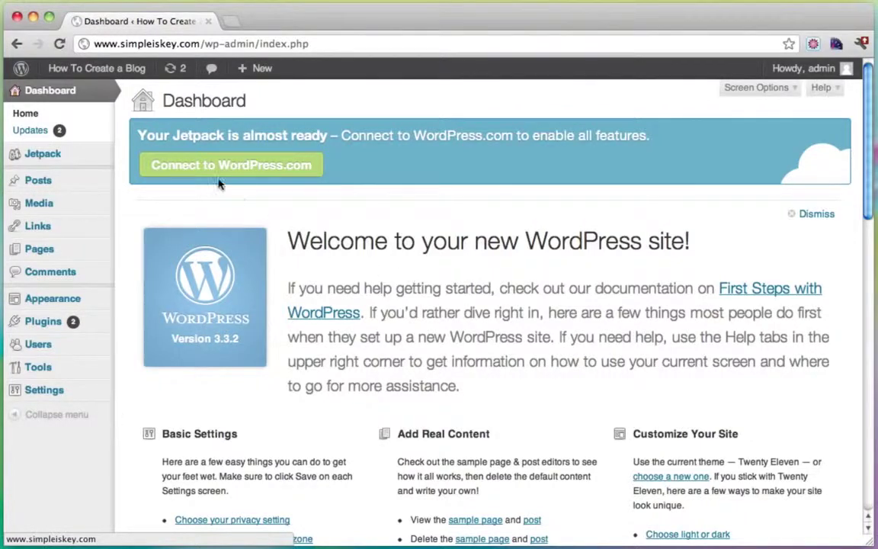
pyautogui.moveTo(88, 68)
pyautogui.keyDown('super'); pyautogui.click(88, 94); pyautogui.keyUp('super')
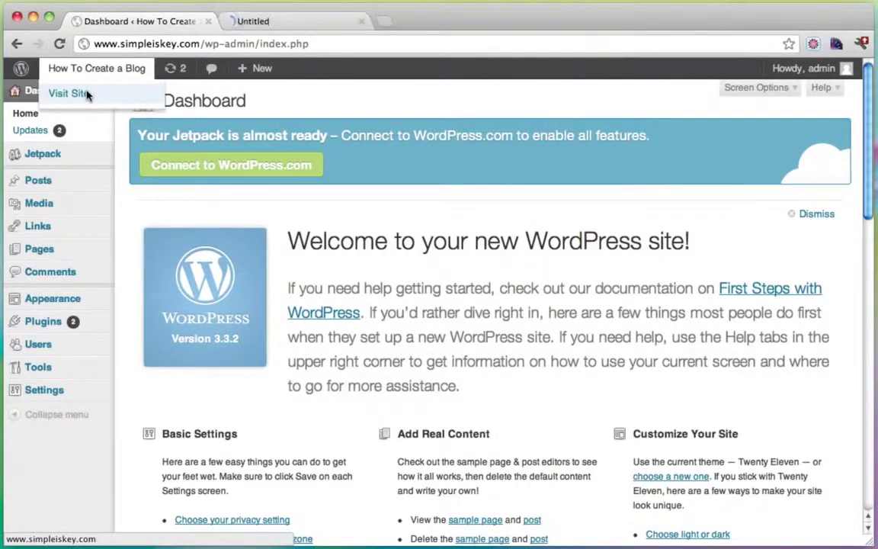
# Step: Look over the blog's front page, then return to the Dashboard tab
pyautogui.click(294, 21)
pyautogui.scroll(-5, 548, 229)
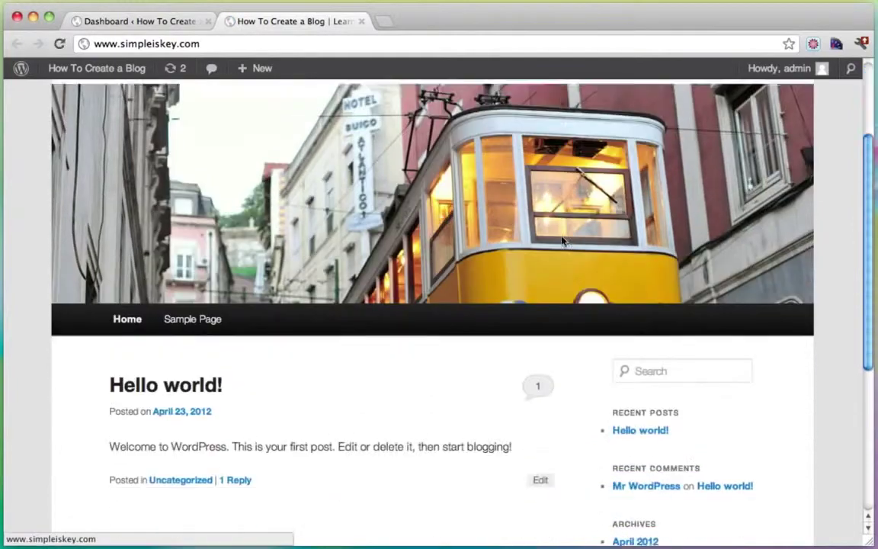
pyautogui.scroll(5, 561, 241)
pyautogui.scroll(-4, 561, 241)
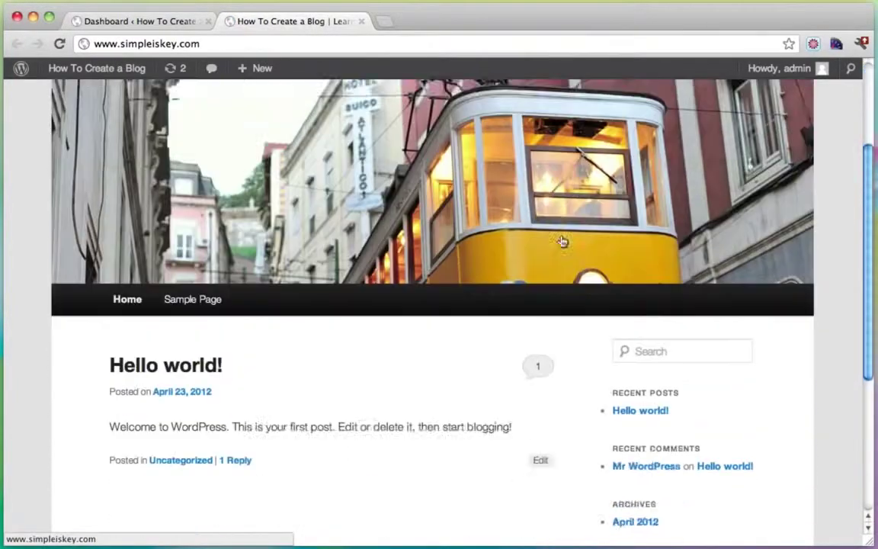
pyautogui.scroll(4, 457, 191)
pyautogui.click(124, 21)
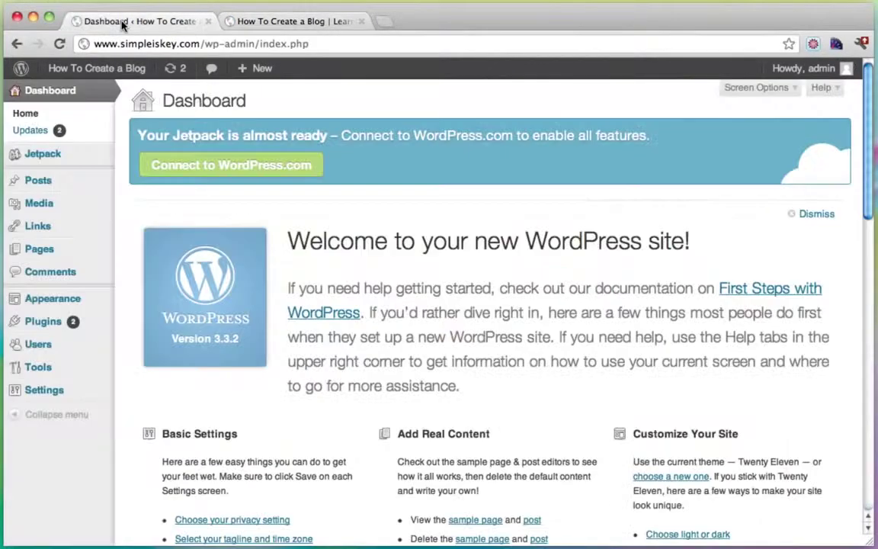
# Step: Search the theme directory for 'catch' from Appearance > Themes > Install Themes
pyautogui.moveTo(90, 301)
pyautogui.click(153, 299)
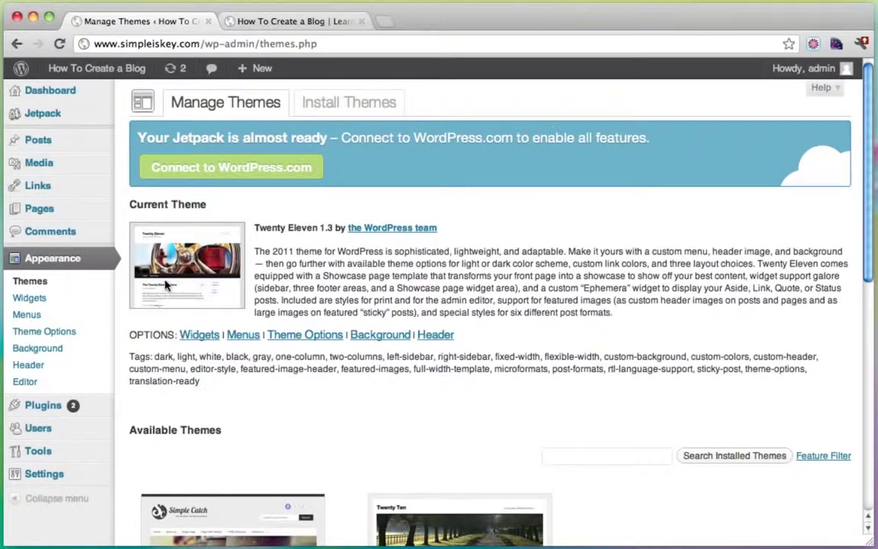
pyautogui.click(334, 108)
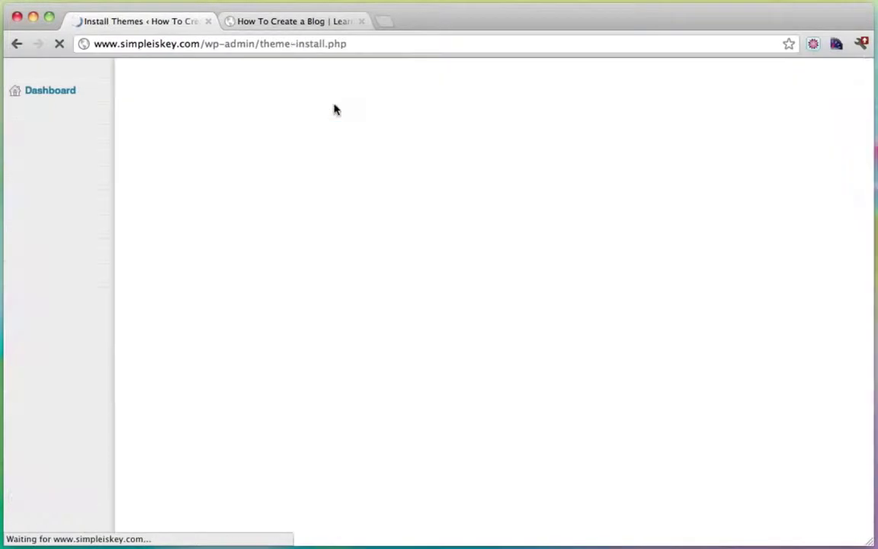
pyautogui.click(231, 262)
pyautogui.write('ca')
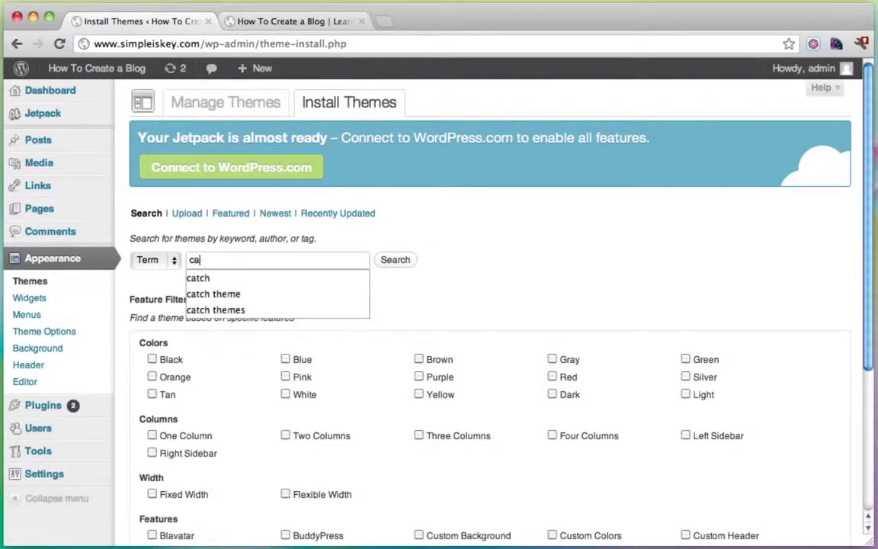
pyautogui.write('tch')
pyautogui.press('Return')
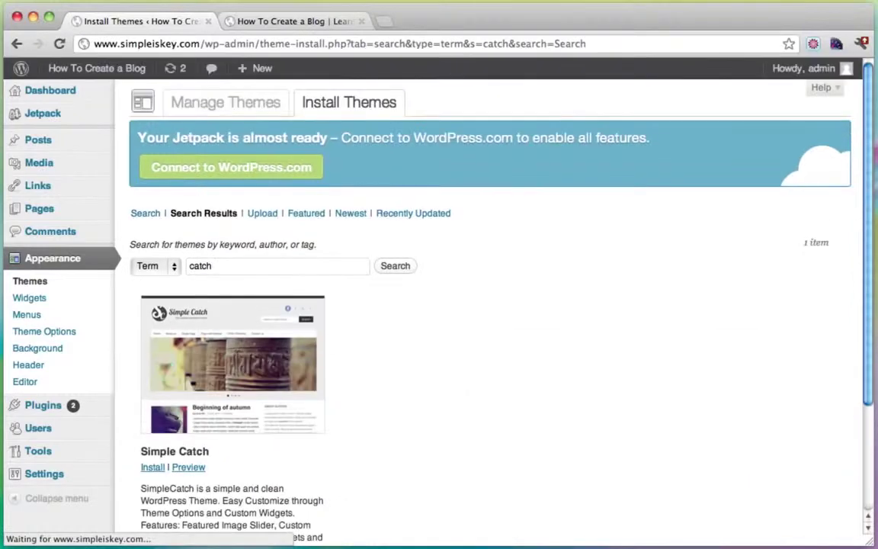
pyautogui.scroll(-1, 562, 266)
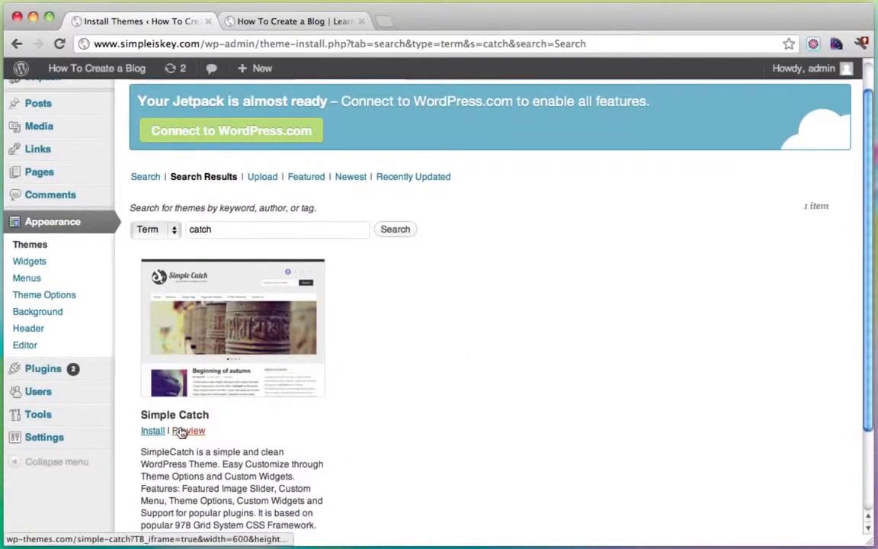
# Step: Install and activate the Simple Catch 1.2 theme
pyautogui.click(154, 433)
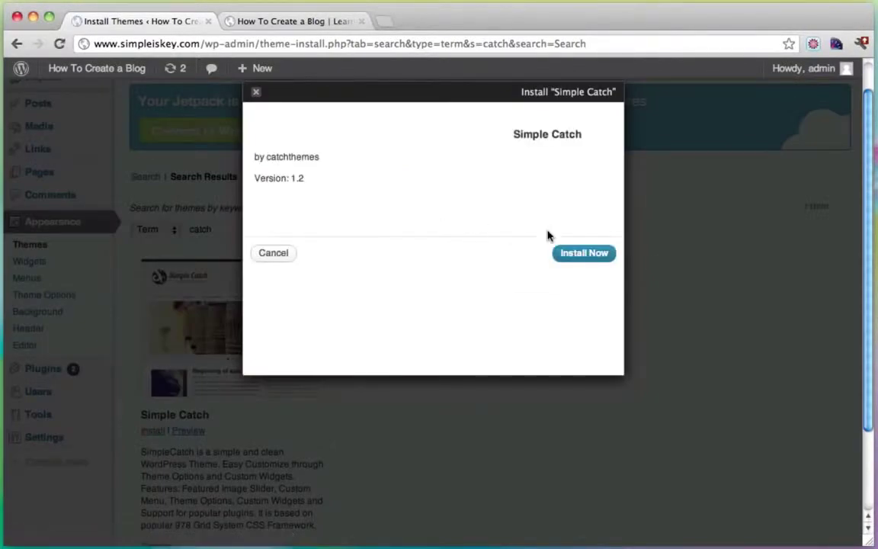
pyautogui.click(586, 258)
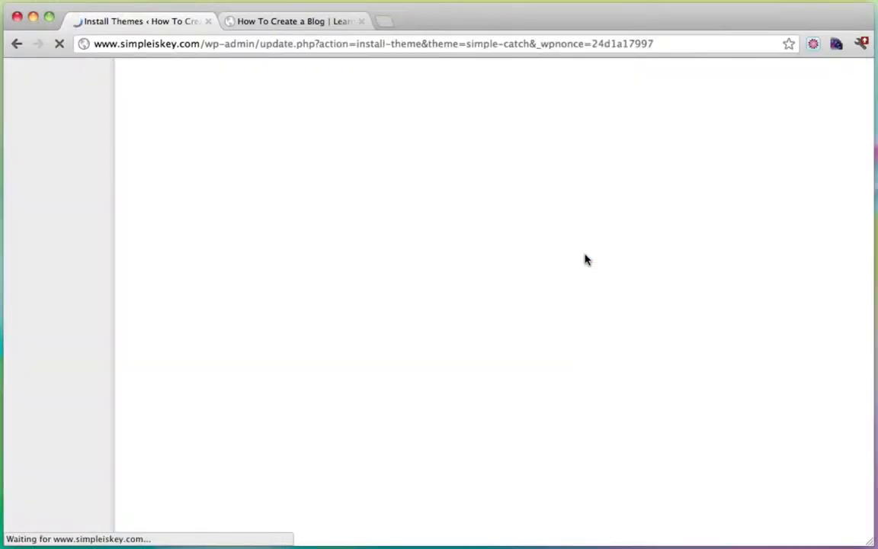
pyautogui.click(180, 265)
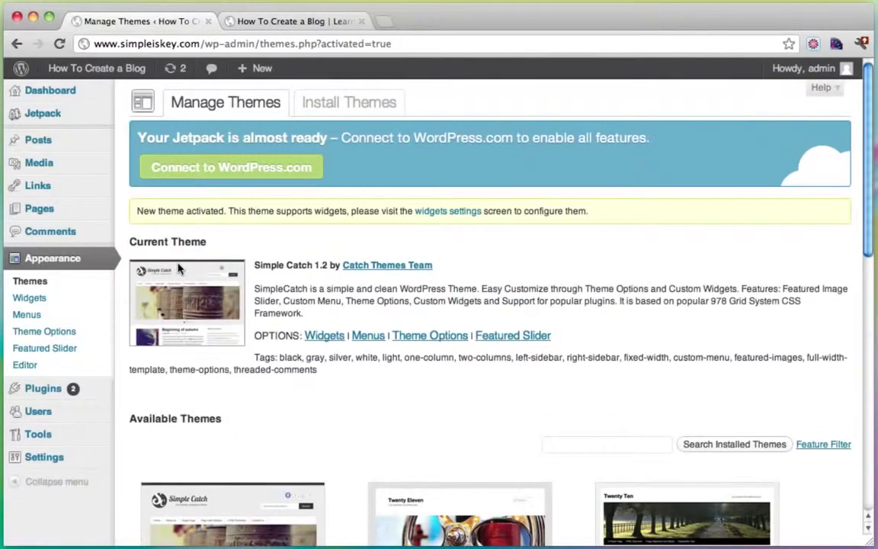
pyautogui.click(294, 21)
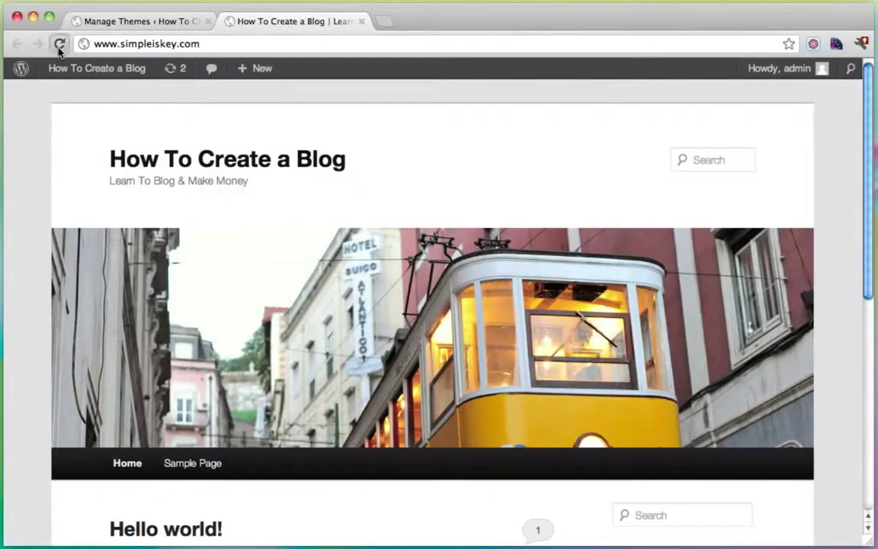
# Step: Reload the blog tab to see it in Simple Catch, titled 'How To Create a Blog'
pyautogui.click(60, 46)
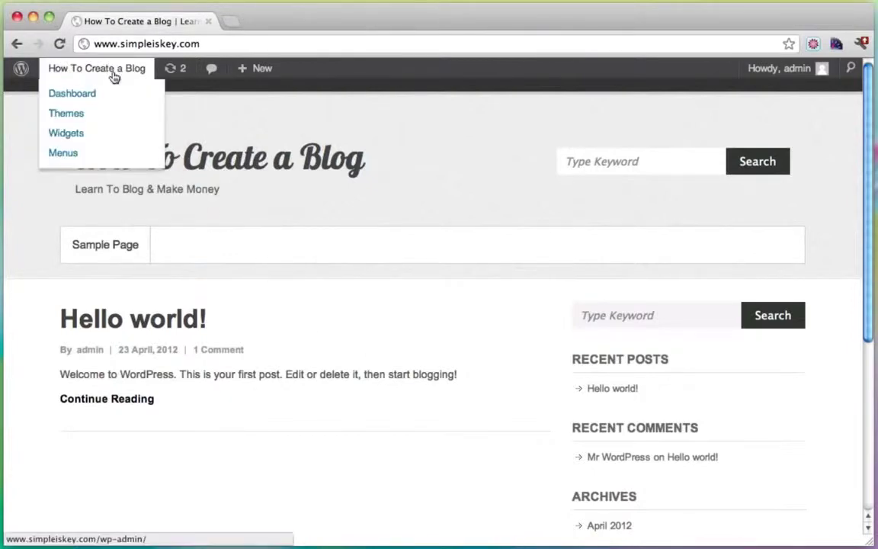
pyautogui.scroll(-2, 461, 317)
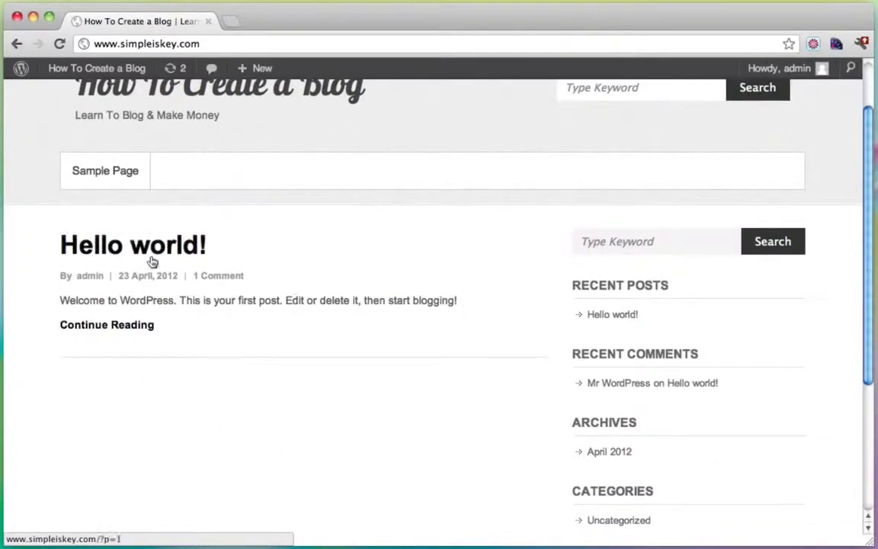
# Step: Go from the blog to the admin Dashboard and open the Posts list
pyautogui.scroll(2, 263, 329)
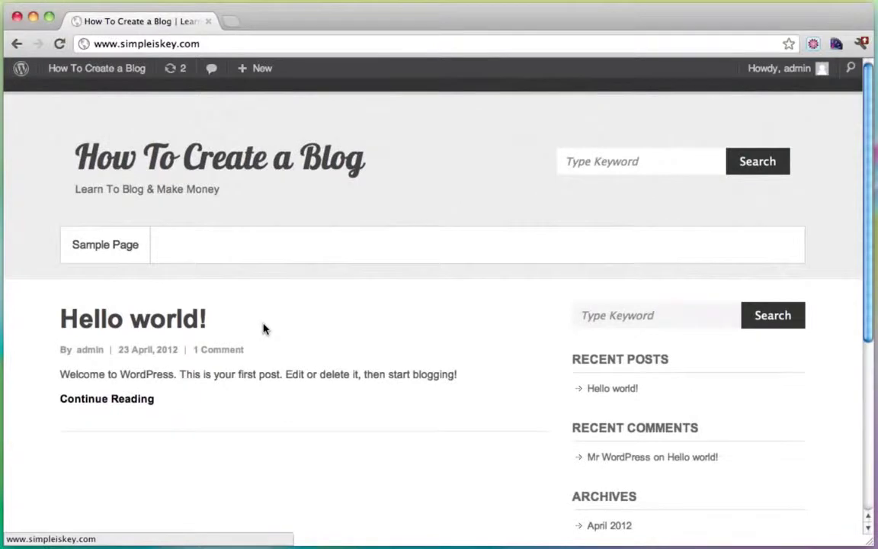
pyautogui.moveTo(101, 71)
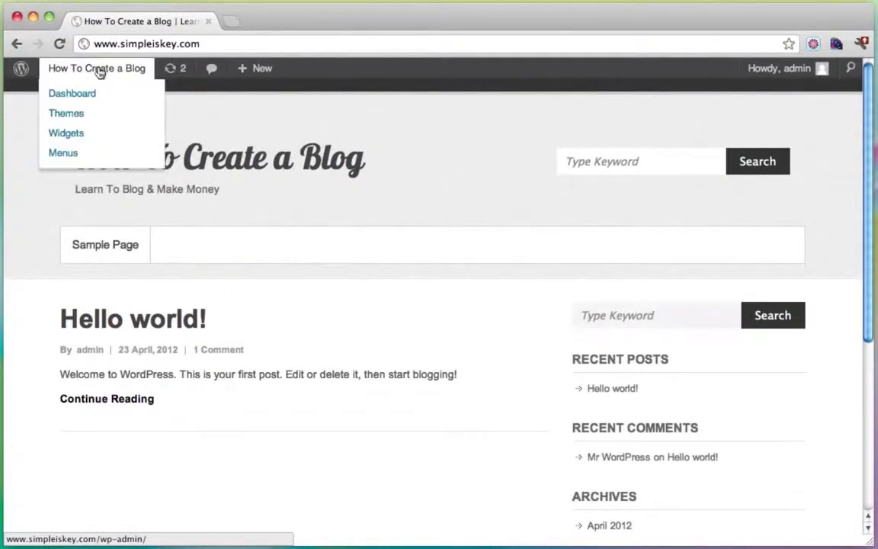
pyautogui.click(82, 95)
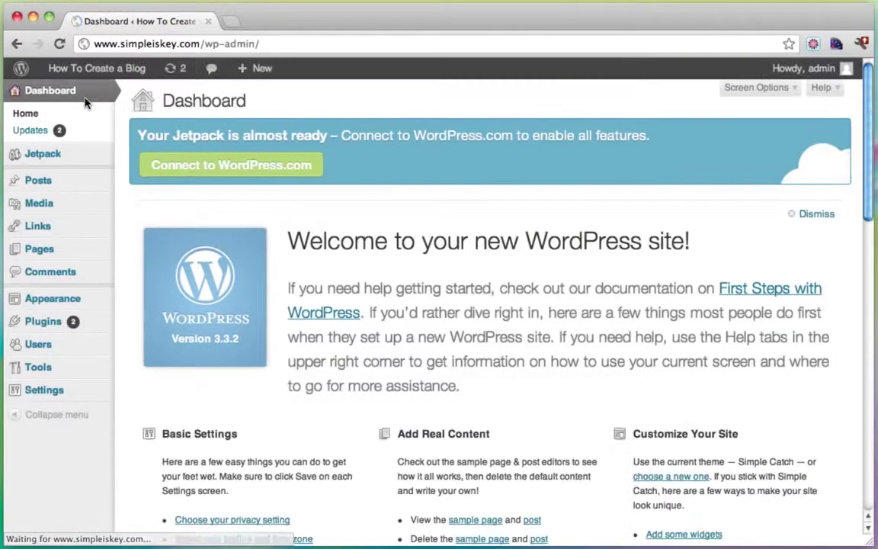
pyautogui.moveTo(65, 187)
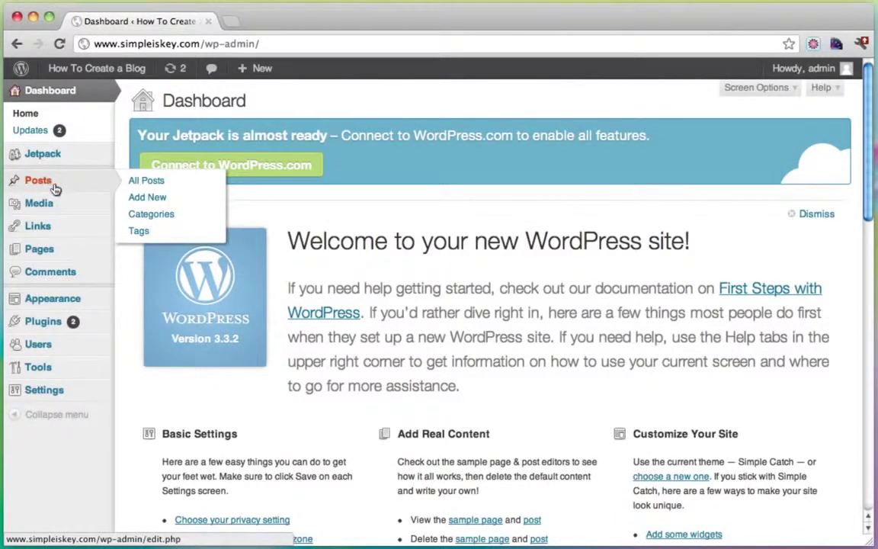
pyautogui.click(51, 183)
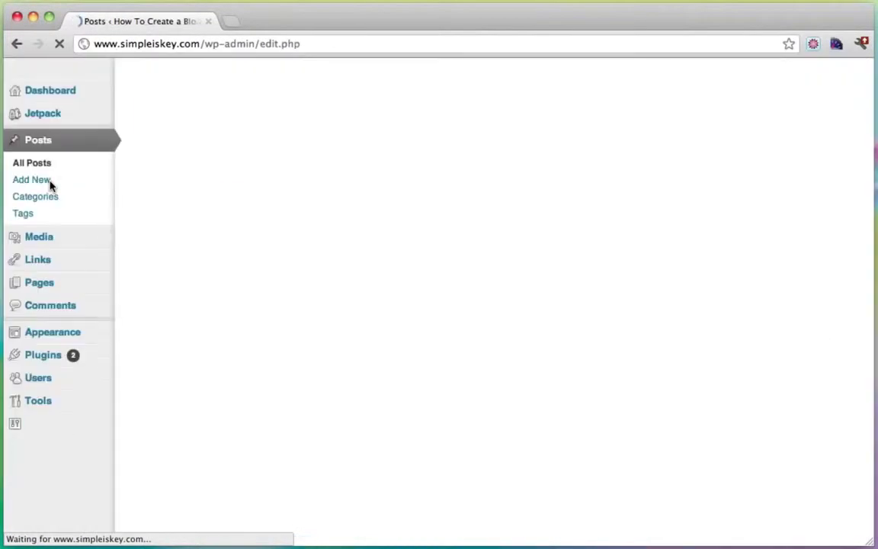
# Step: Move the 'Hello world!' post to the Trash, leaving no posts
pyautogui.moveTo(162, 283)
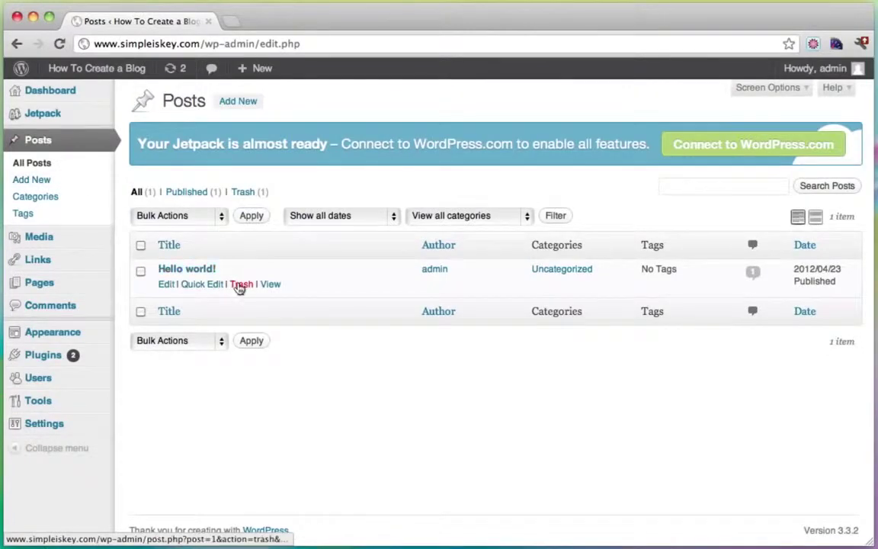
pyautogui.click(240, 285)
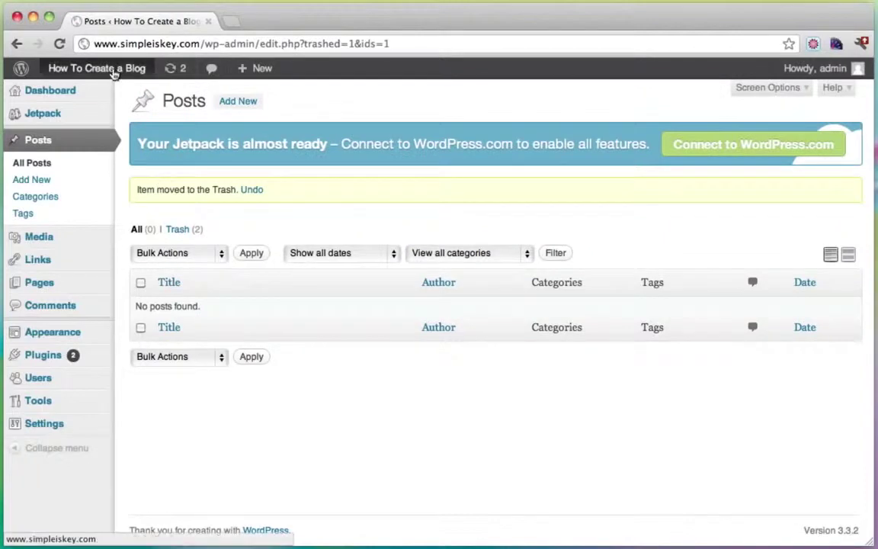
pyautogui.moveTo(96, 70)
pyautogui.keyDown('super'); pyautogui.click(89, 93); pyautogui.keyUp('super')
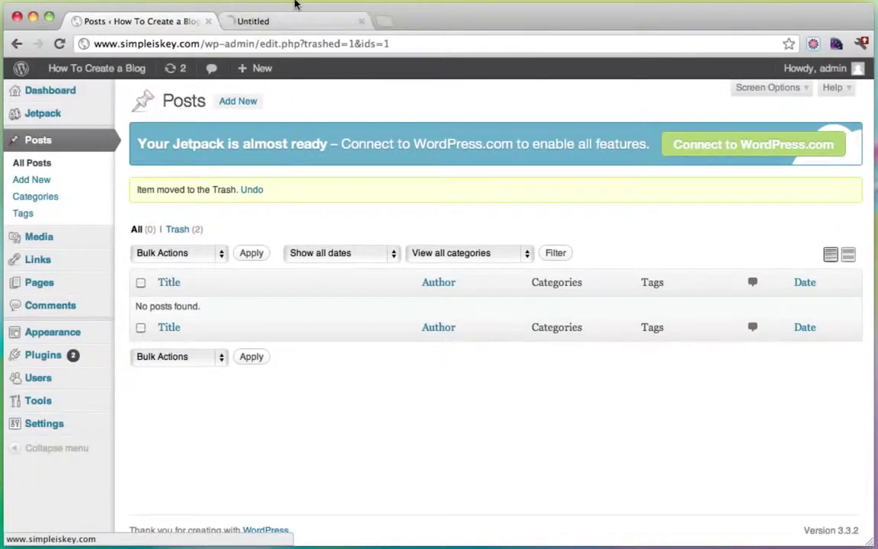
# Step: Check the blog now reads 'Not found', then return to Posts and start a new post
pyautogui.click(293, 17)
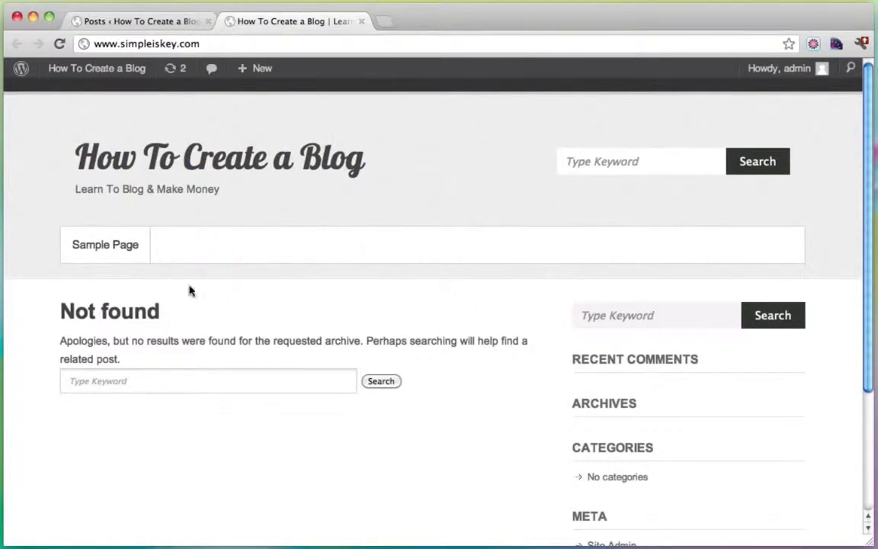
pyautogui.click(141, 21)
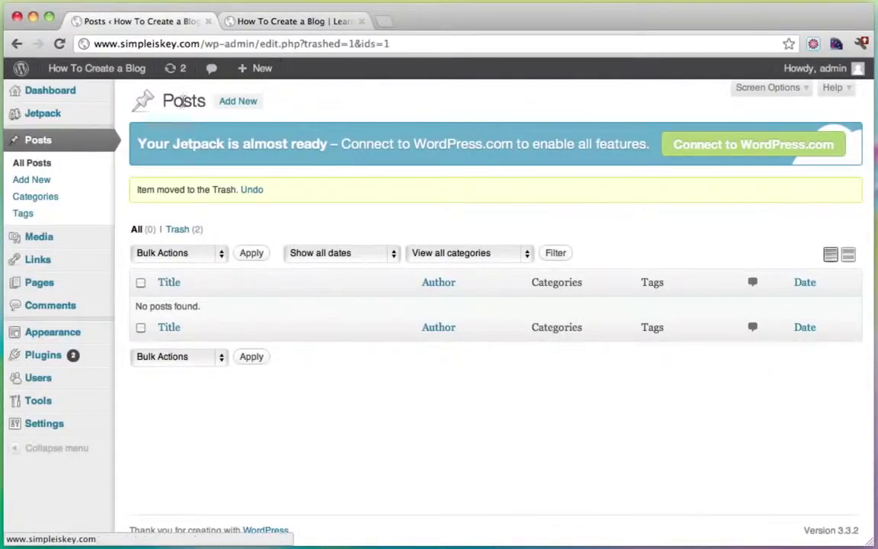
pyautogui.click(238, 103)
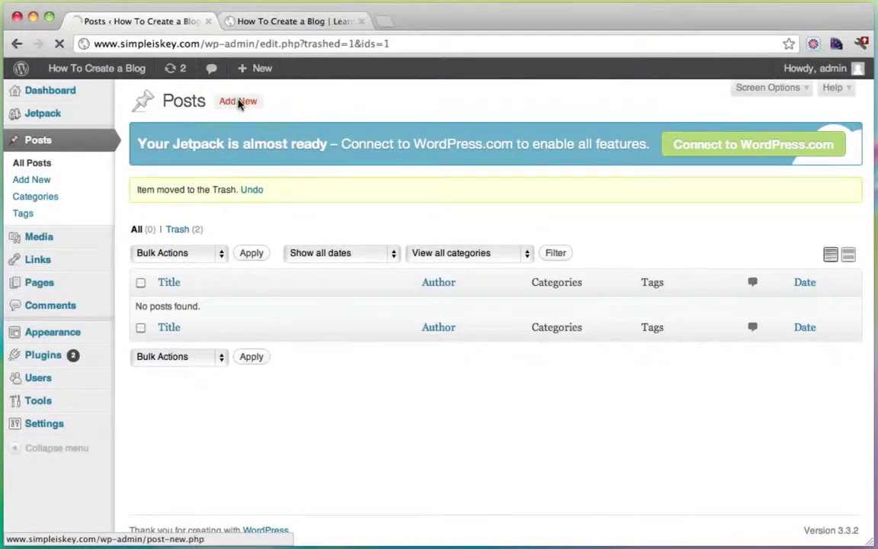
# Step: Enter 'Here Kitty Kitty' as the new post's title, leaving the body empty
pyautogui.click(198, 220)
pyautogui.write('Here Kitty Kitty')
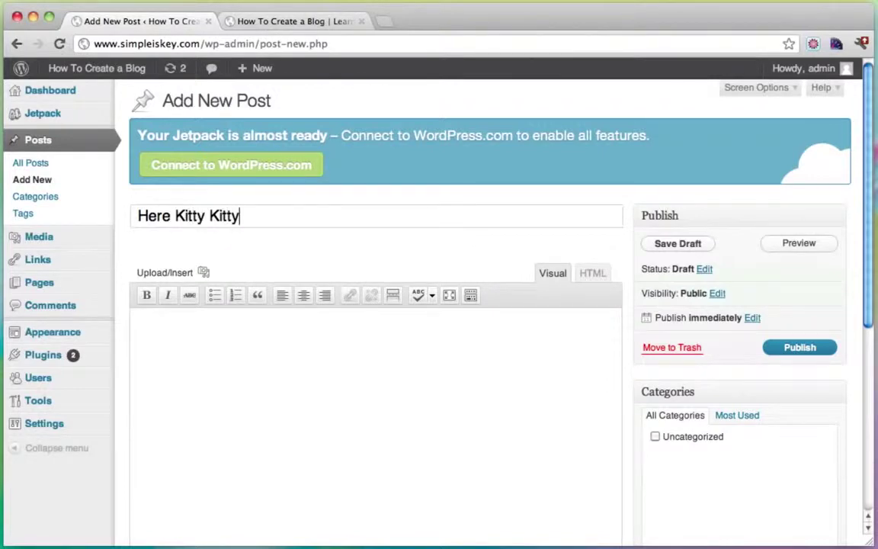
pyautogui.click(254, 359)
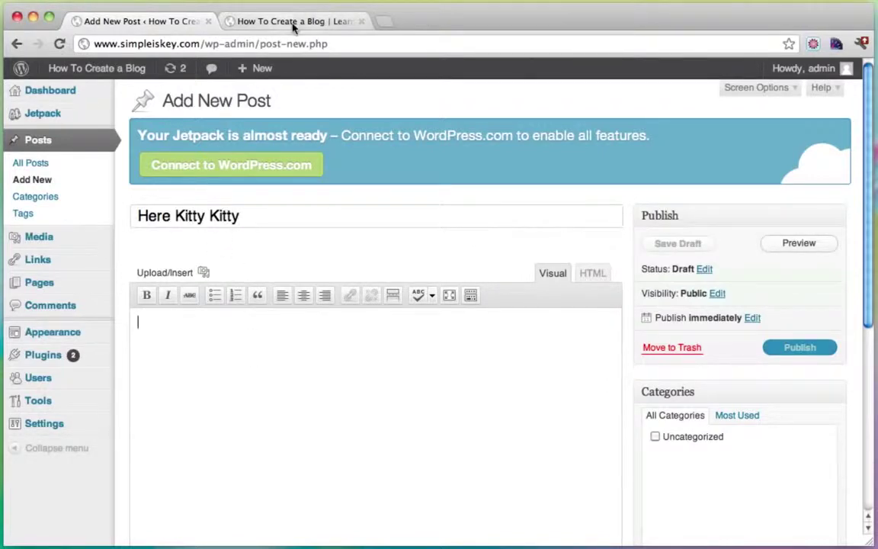
pyautogui.click(286, 21)
pyautogui.click(255, 42)
pyautogui.write('www.goog')
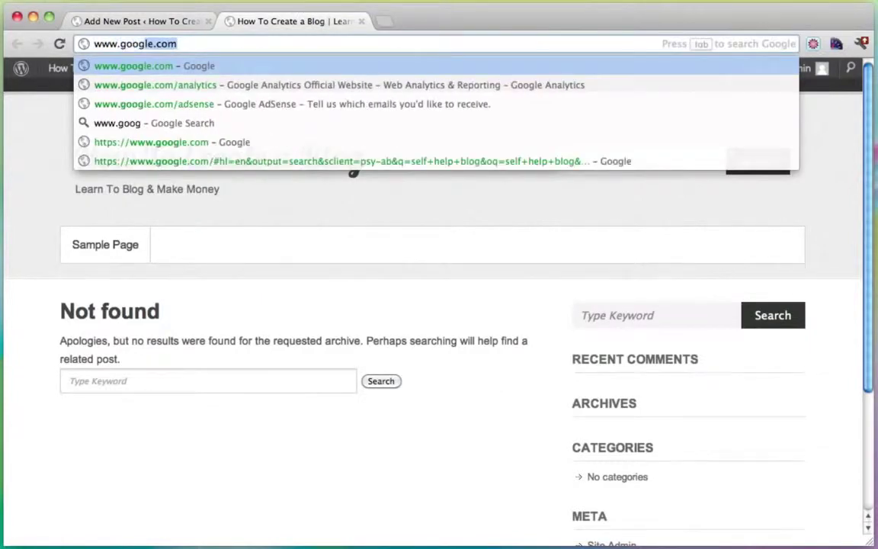
pyautogui.write('le.')
pyautogui.press('Return')
pyautogui.click(160, 21)
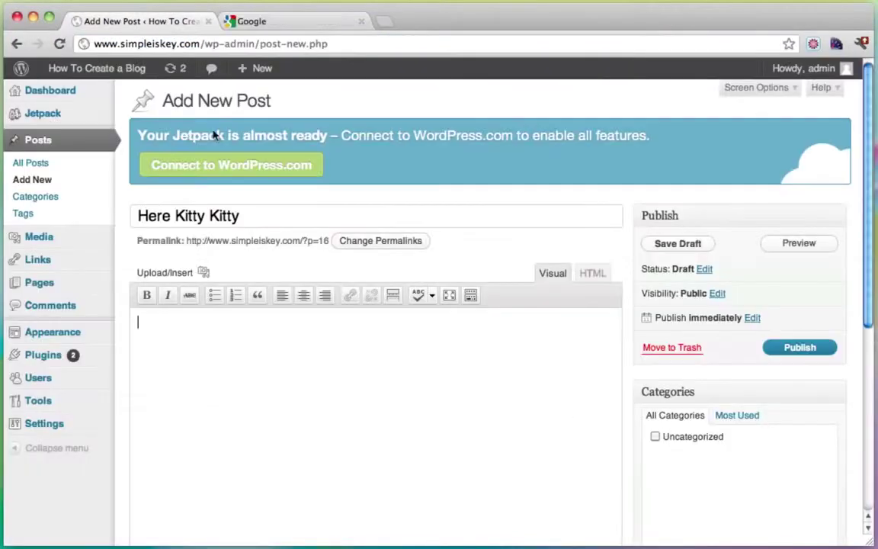
pyautogui.click(288, 23)
# Step: Search 'dummy text', open Blind Text Generator and copy its Cicero dummy text
pyautogui.write('d')
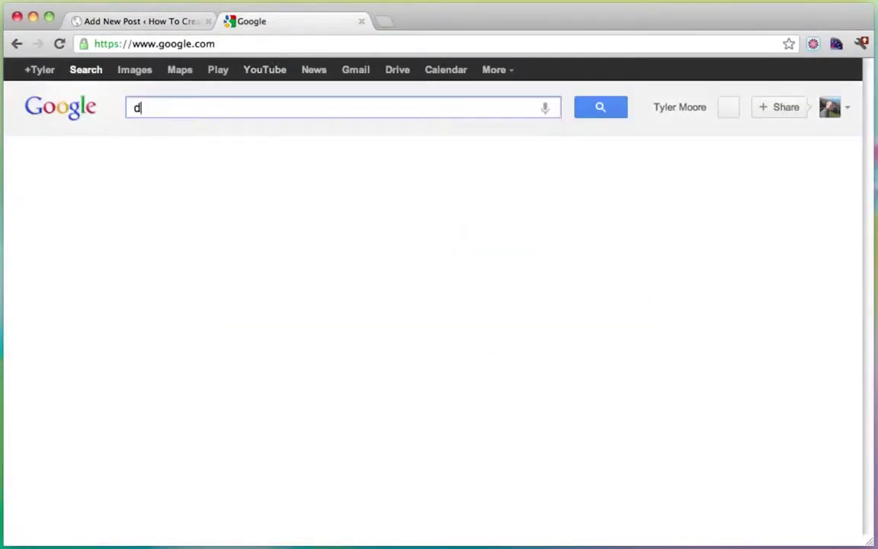
pyautogui.write('ummy text')
pyautogui.press('Return')
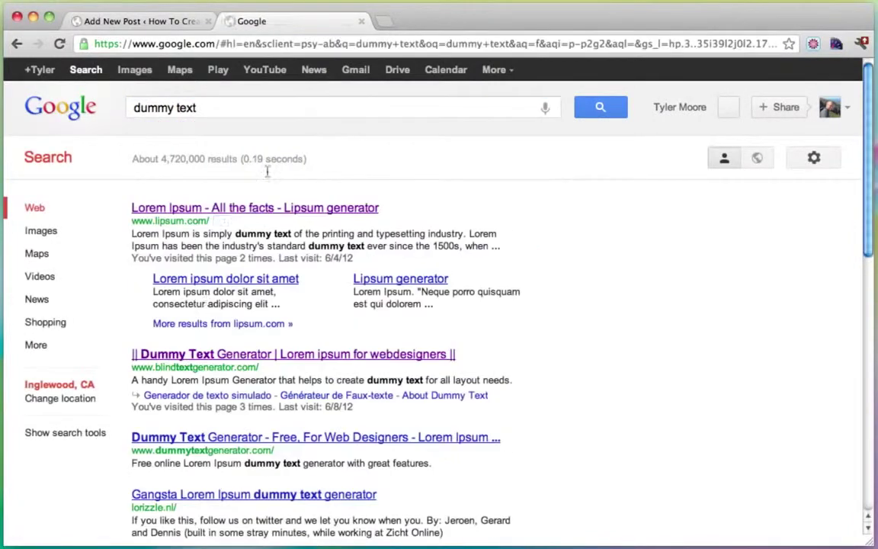
pyautogui.click(217, 357)
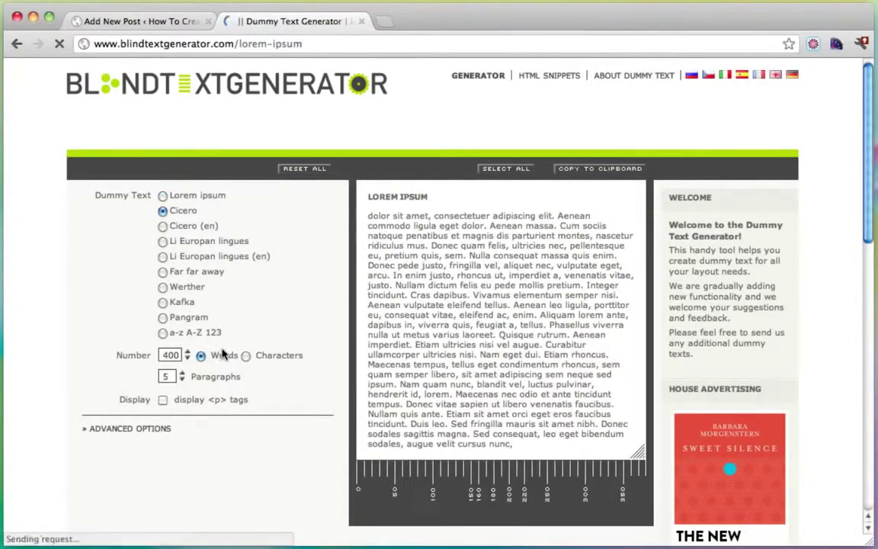
pyautogui.click(640, 168)
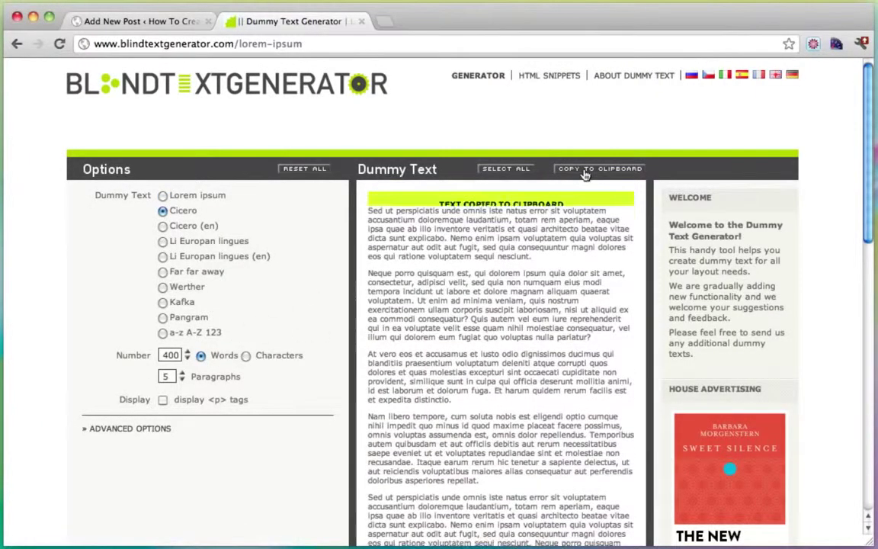
pyautogui.click(145, 23)
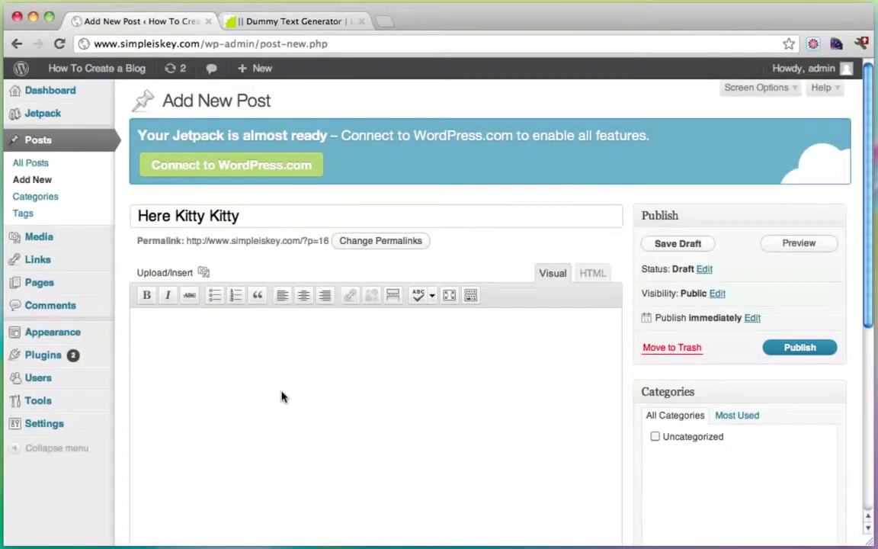
# Step: Paste the copied Cicero dummy text into the Here Kitty Kitty body and scroll through it
pyautogui.press('super+v')
pyautogui.scroll(-5, 274, 389)
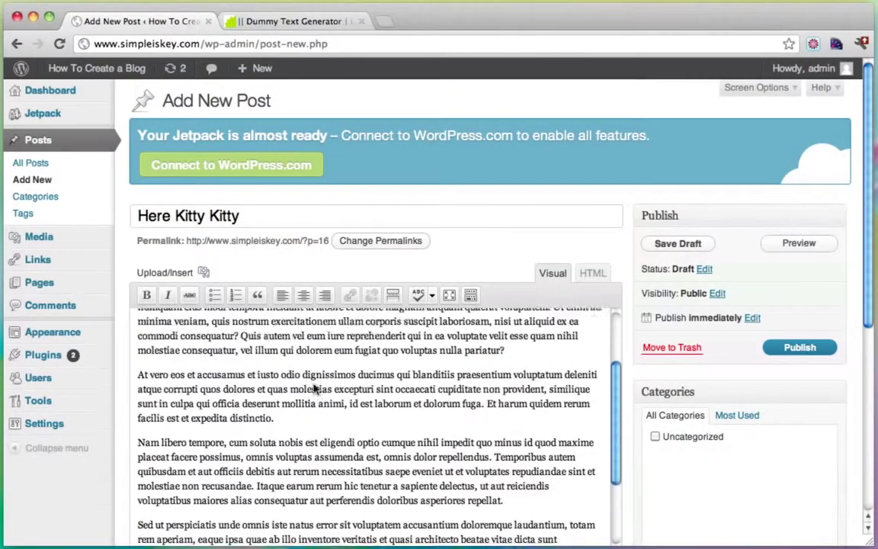
pyautogui.scroll(-5, 365, 410)
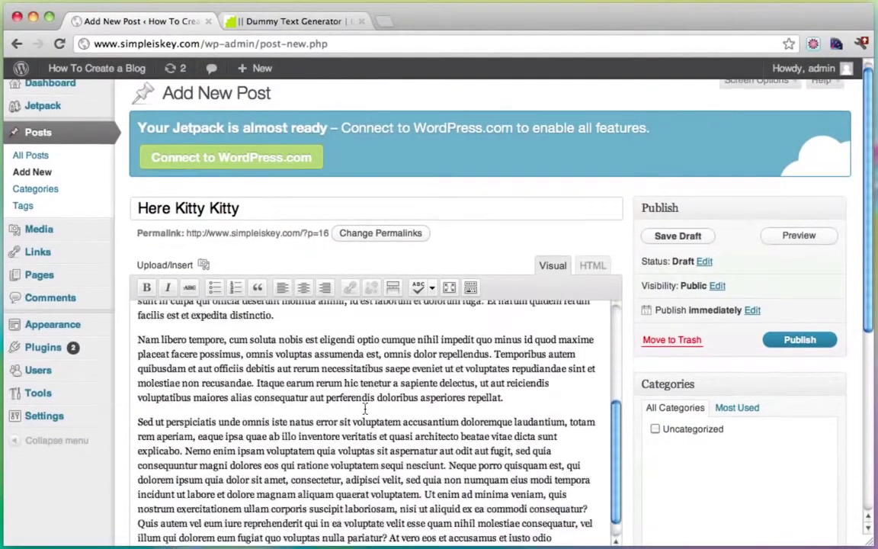
pyautogui.scroll(4, 365, 408)
pyautogui.scroll(3, 331, 408)
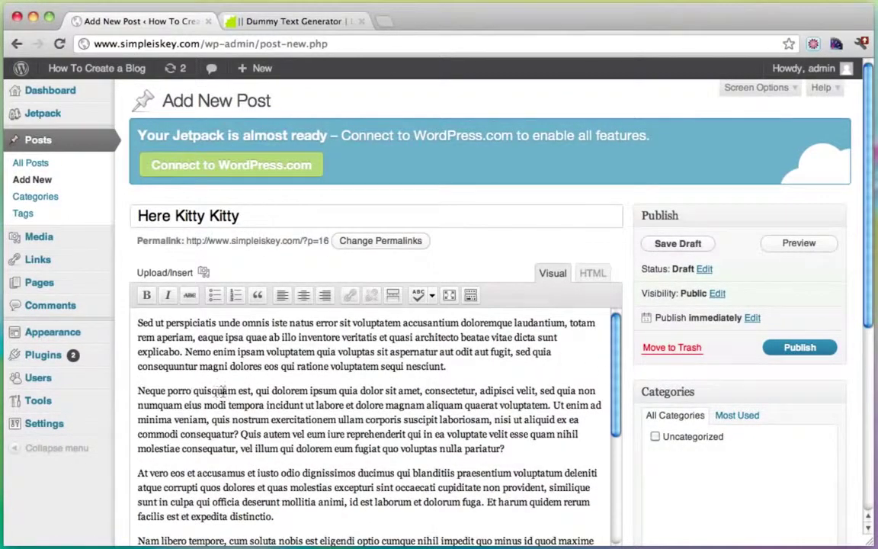
# Step: Split off 'Neque porro quisquam', try Heading 2 via the Kitchen Sink, then undo it
pyautogui.click(236, 390)
pyautogui.press('Return')
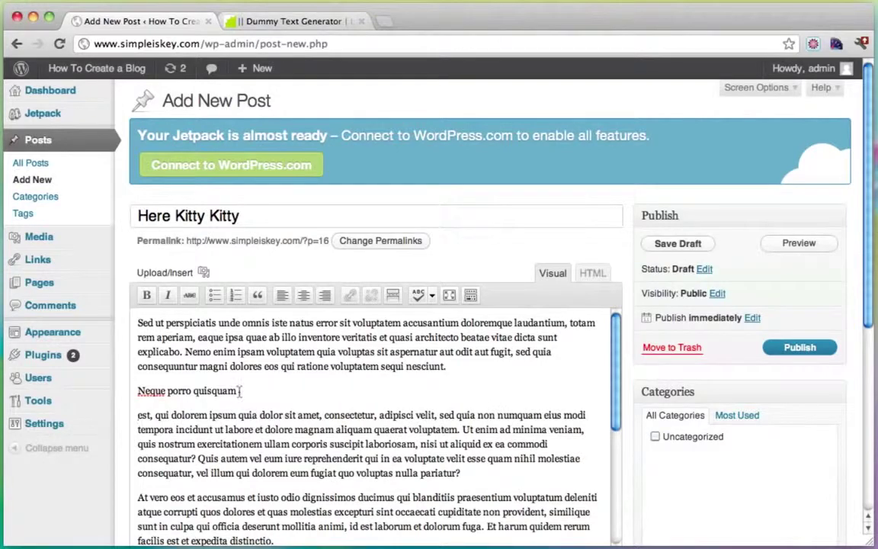
pyautogui.moveTo(239, 390); pyautogui.dragTo(122, 391)
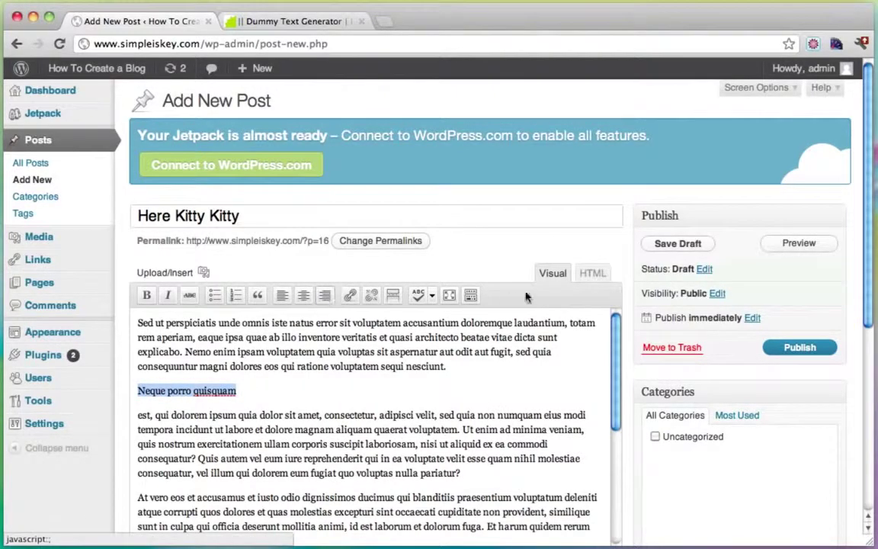
pyautogui.click(470, 297)
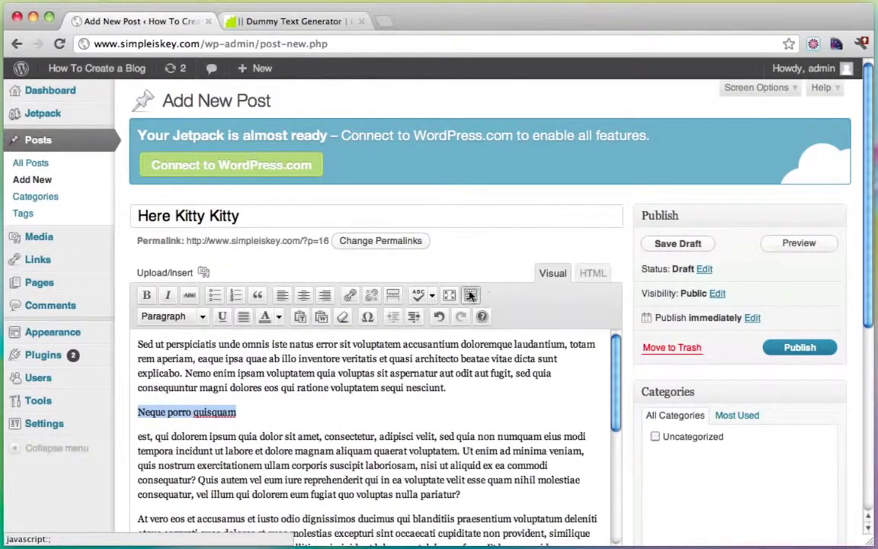
pyautogui.click(202, 317)
pyautogui.click(183, 424)
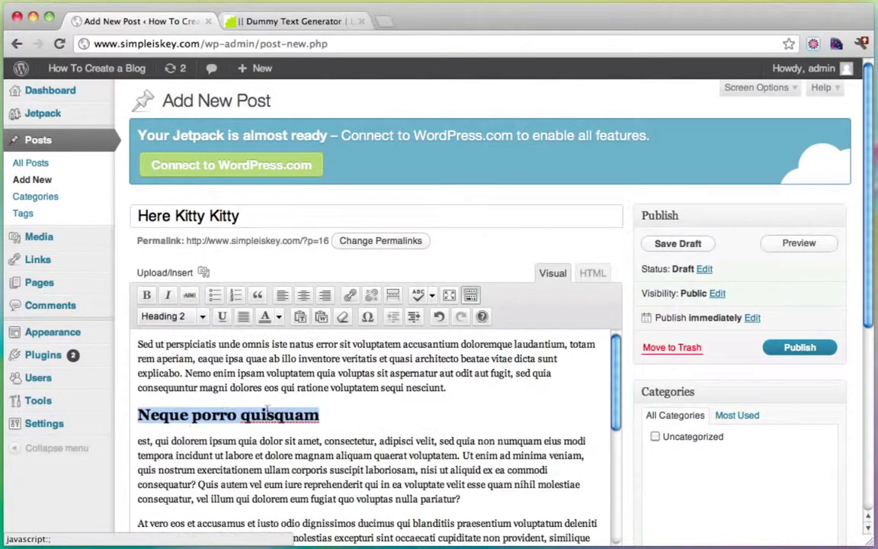
pyautogui.scroll(-2, 288, 367)
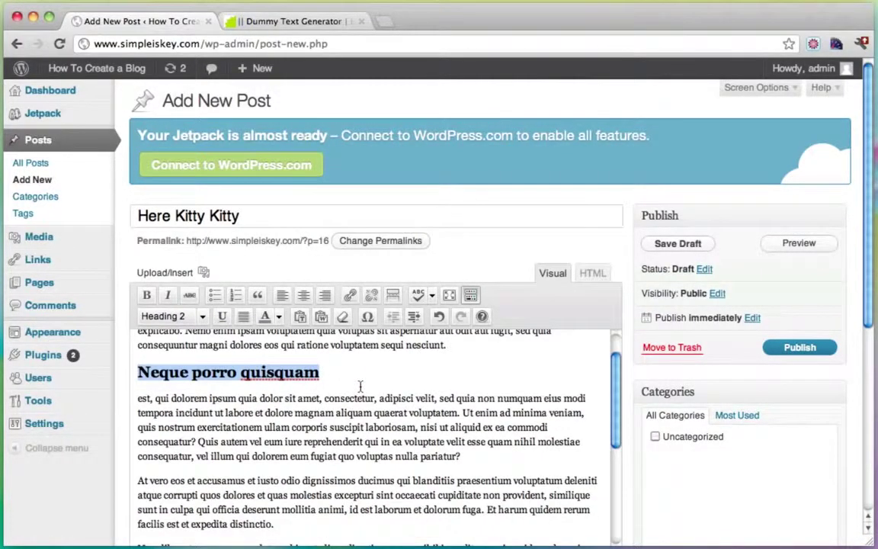
pyautogui.press('super+z')
pyautogui.press('super+z')
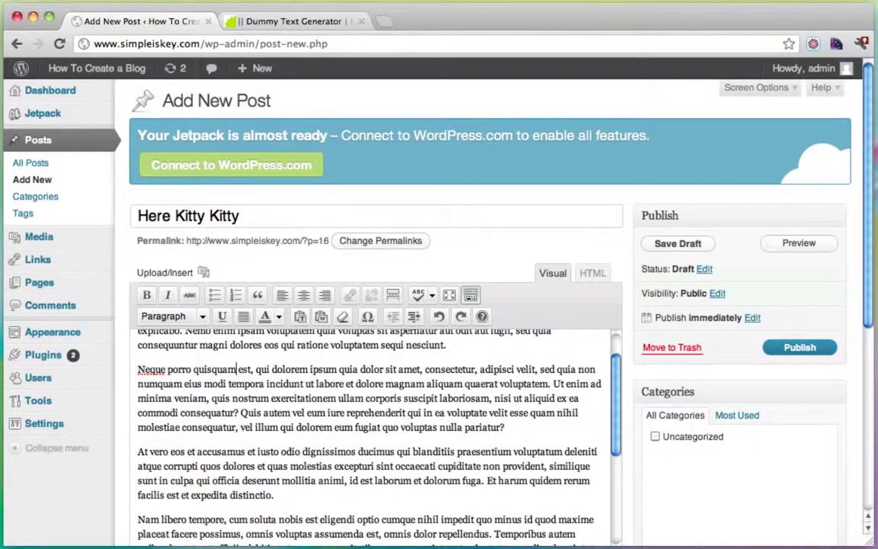
# Step: Try centre and right alignment on 'At vero eos', restore left, then link 'Neque porro quisquam est'
pyautogui.moveTo(274, 495); pyautogui.dragTo(133, 461)
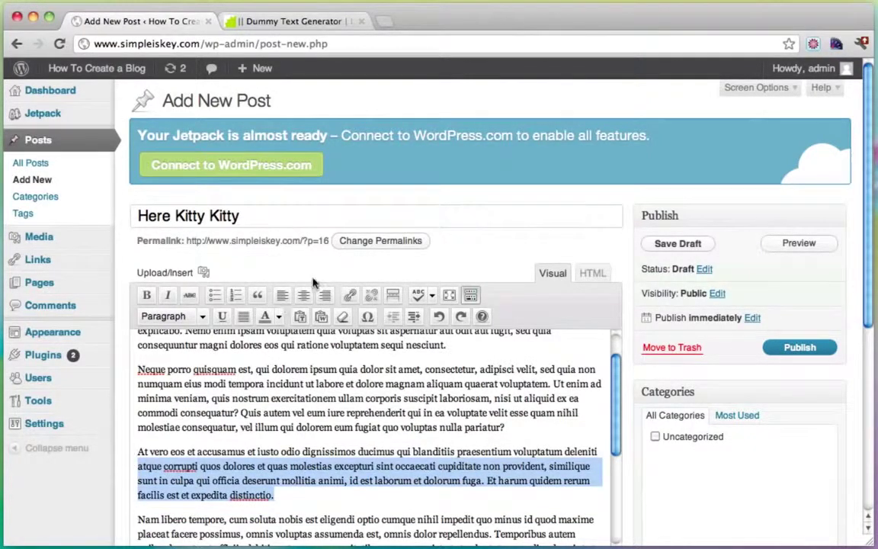
pyautogui.click(303, 295)
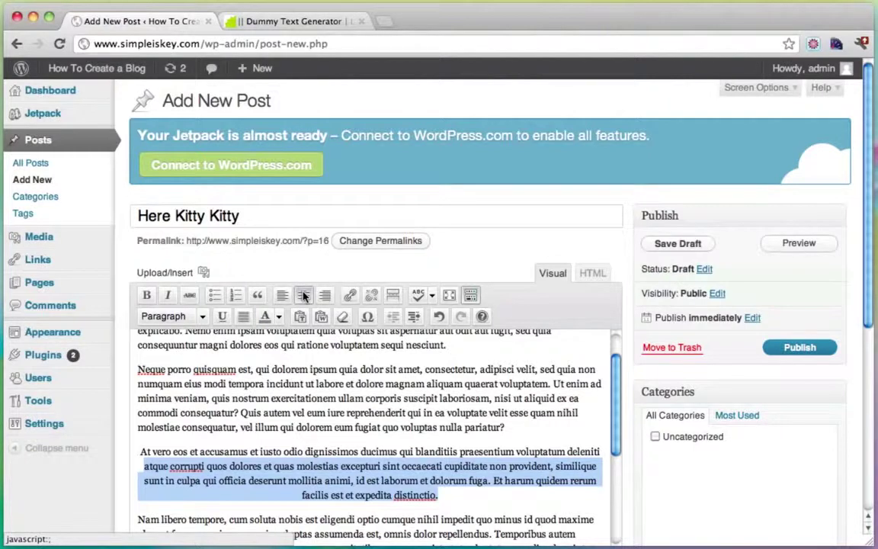
pyautogui.press('super+z')
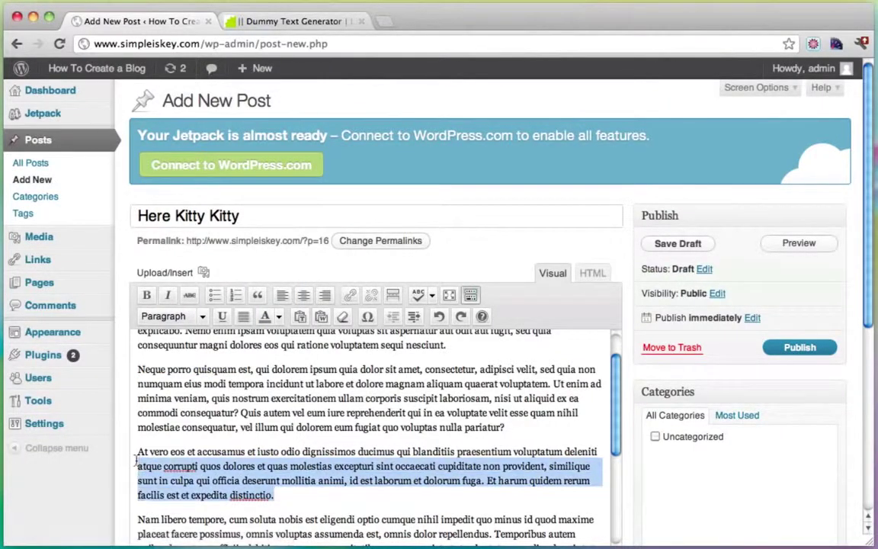
pyautogui.tripleClick(134, 456)
pyautogui.click(325, 296)
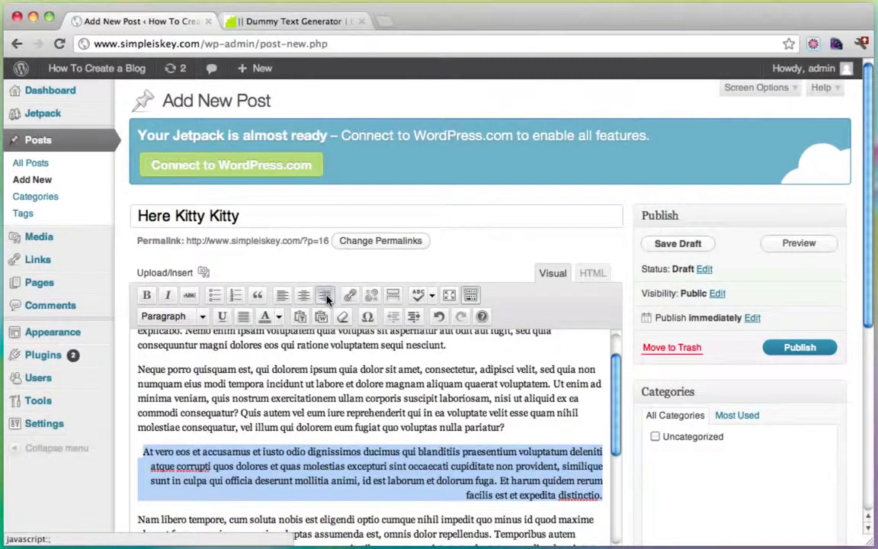
pyautogui.click(326, 295)
pyautogui.click(271, 398)
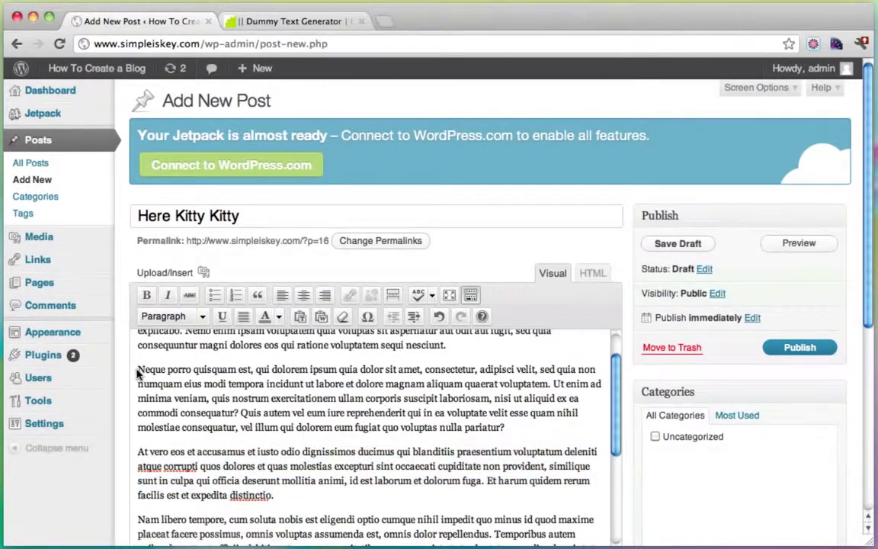
pyautogui.moveTo(138, 370); pyautogui.dragTo(251, 370)
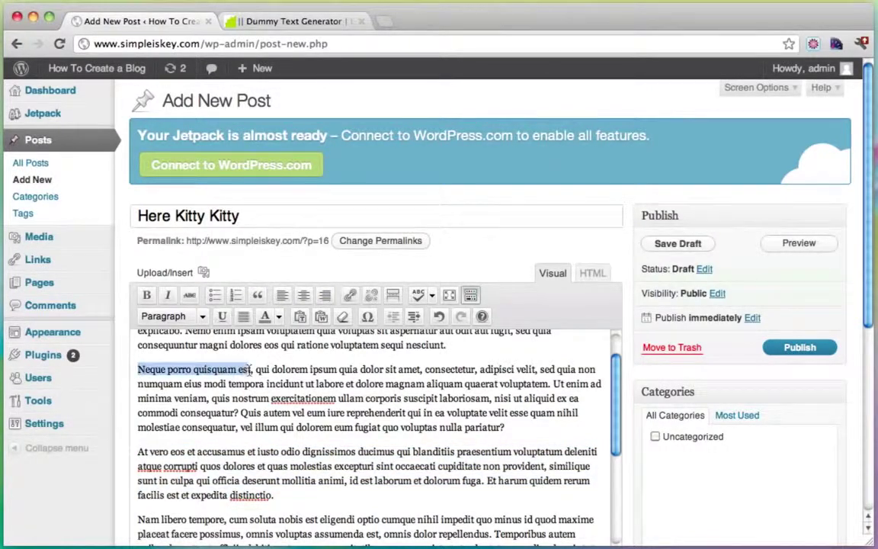
pyautogui.click(351, 295)
pyautogui.click(363, 268)
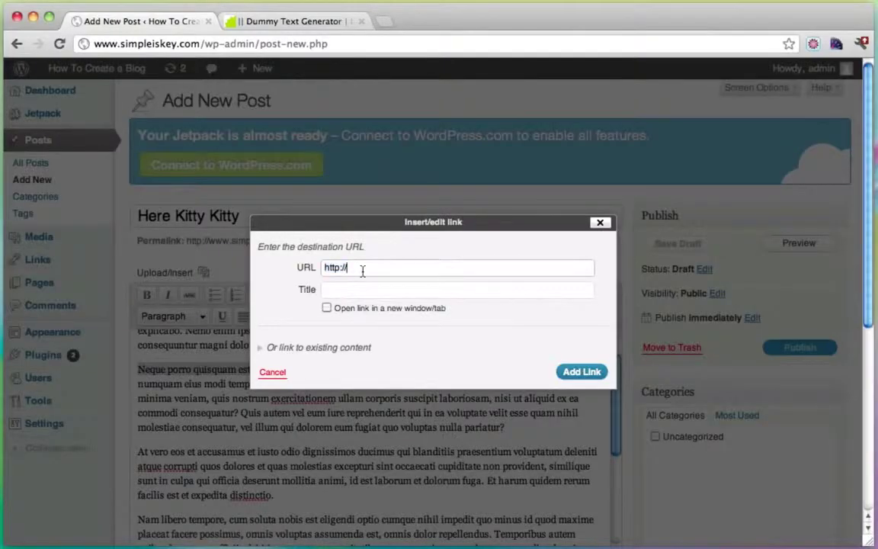
pyautogui.write('ww')
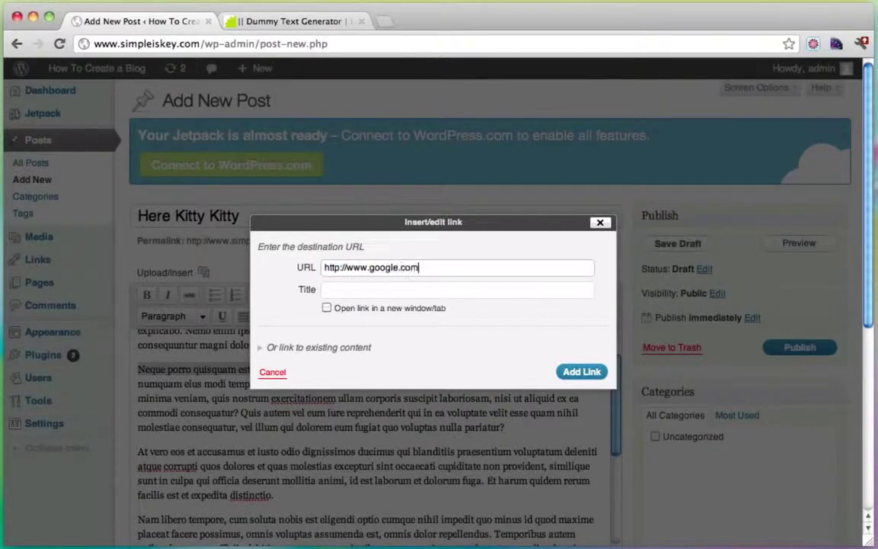
pyautogui.write('w.google.com')
pyautogui.click(573, 372)
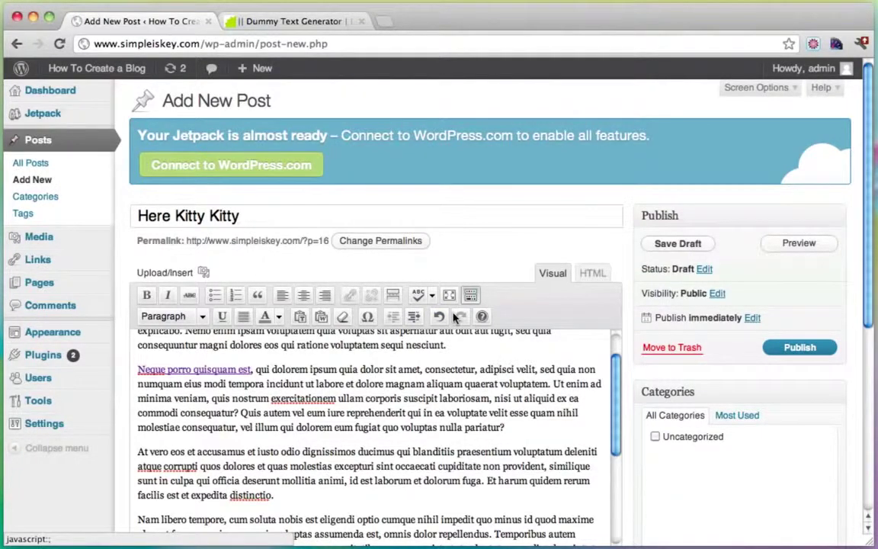
pyautogui.scroll(1, 347, 427)
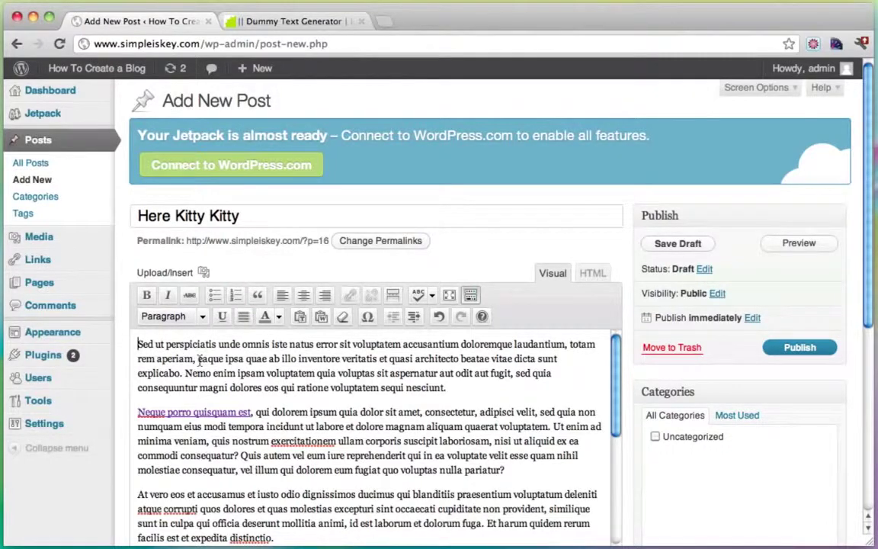
# Step: Upload amazing wildlife pictures-2.jpg from the Gallery folder through Add Media
pyautogui.click(205, 273)
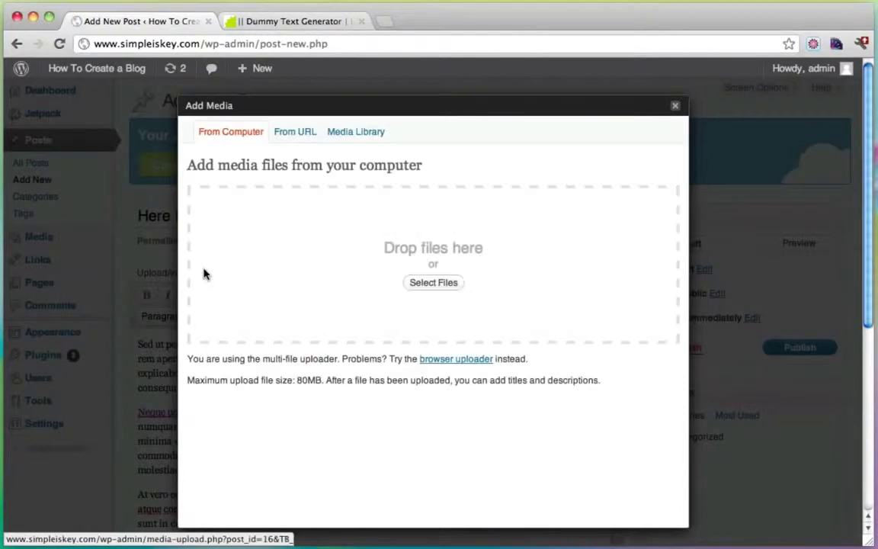
pyautogui.click(417, 284)
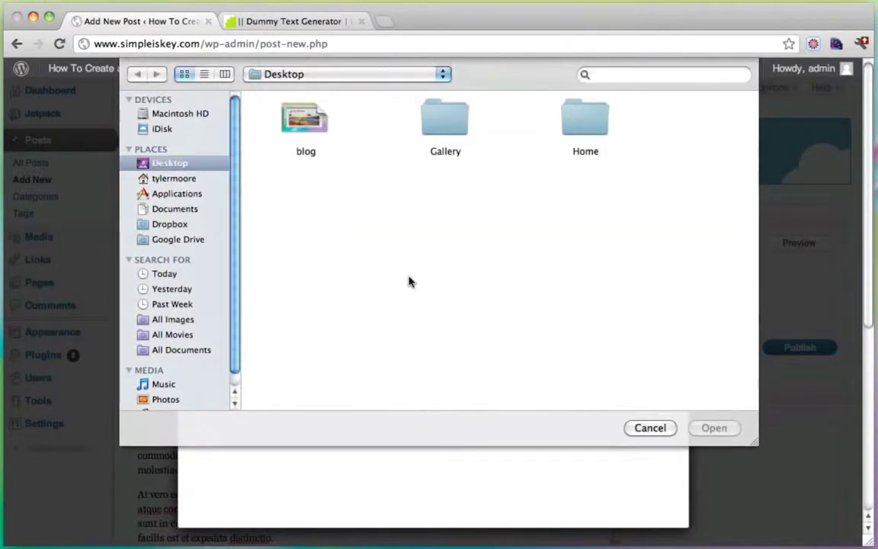
pyautogui.doubleClick(442, 122)
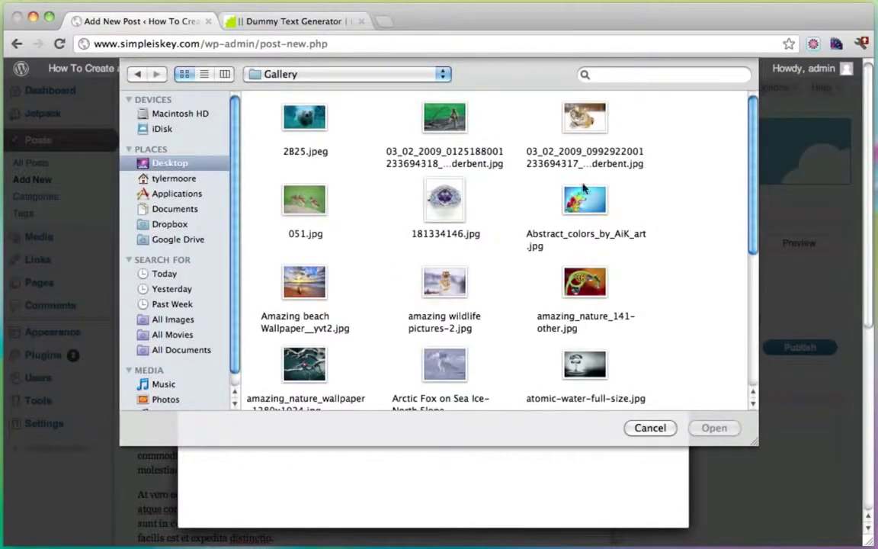
pyautogui.scroll(-2, 442, 229)
pyautogui.click(444, 248)
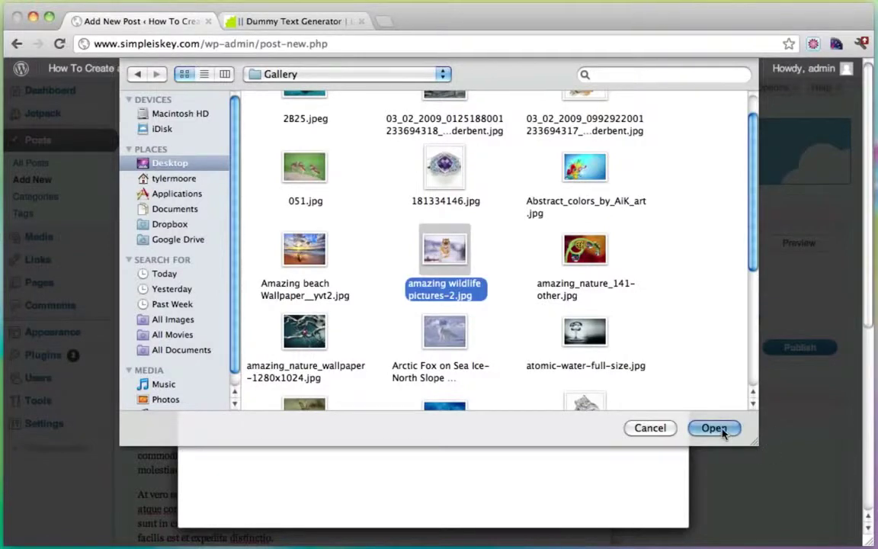
pyautogui.click(720, 427)
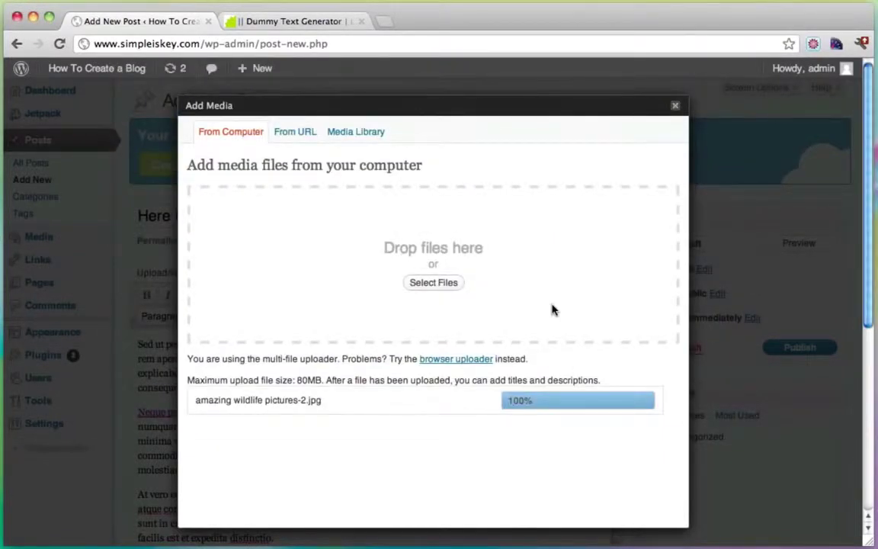
# Step: Insert the tiger photo with no link, left-aligned at Medium size, and publish Here Kitty Kitty
pyautogui.scroll(-5, 554, 309)
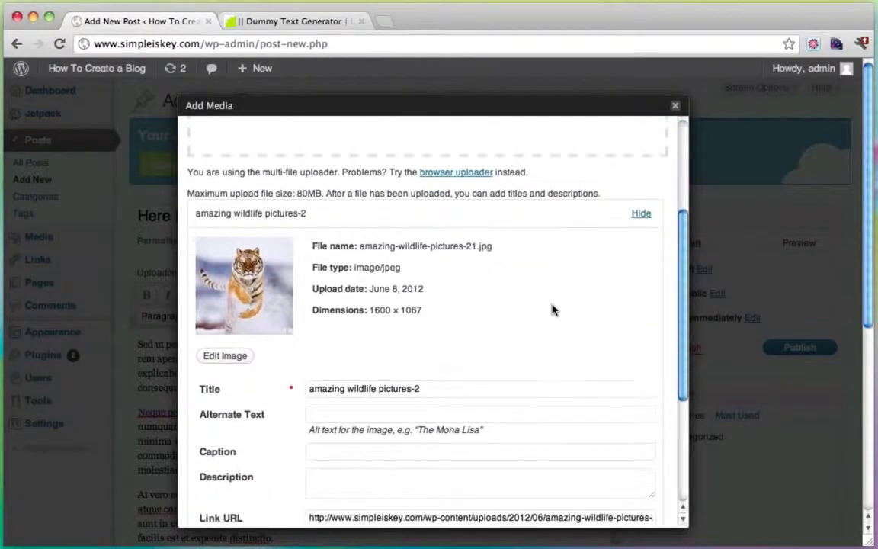
pyautogui.scroll(-4, 553, 309)
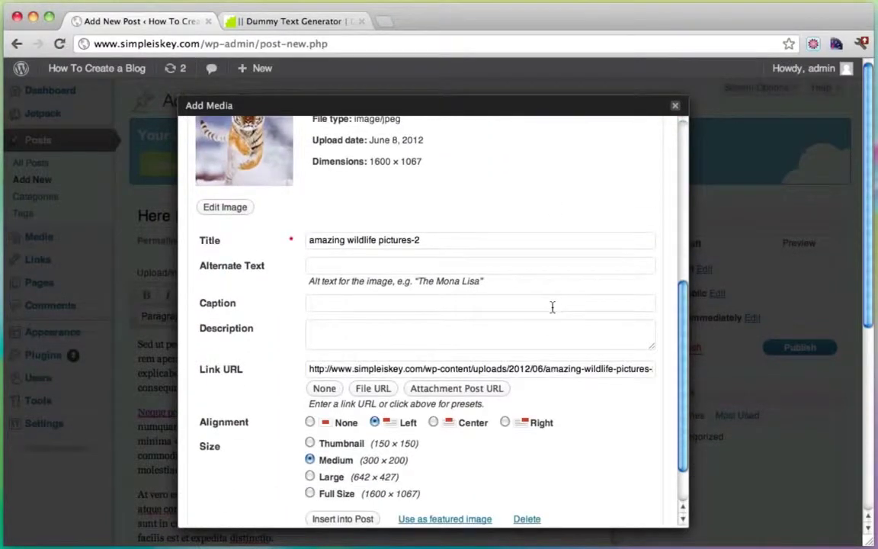
pyautogui.scroll(-2, 553, 307)
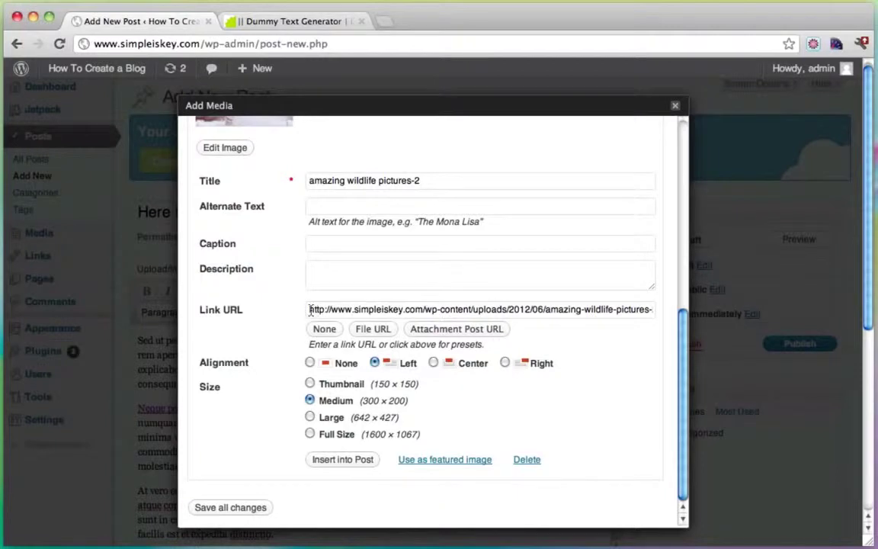
pyautogui.moveTo(310, 309); pyautogui.dragTo(717, 320)
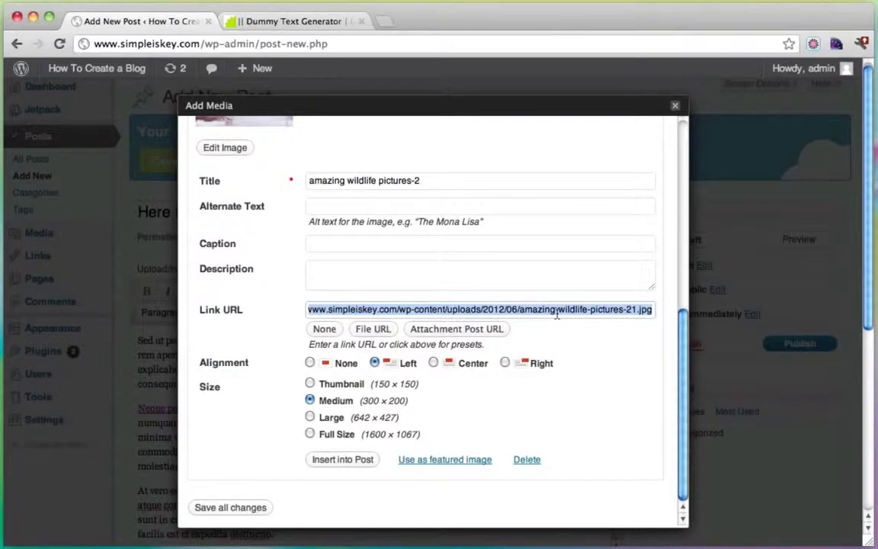
pyautogui.click(323, 331)
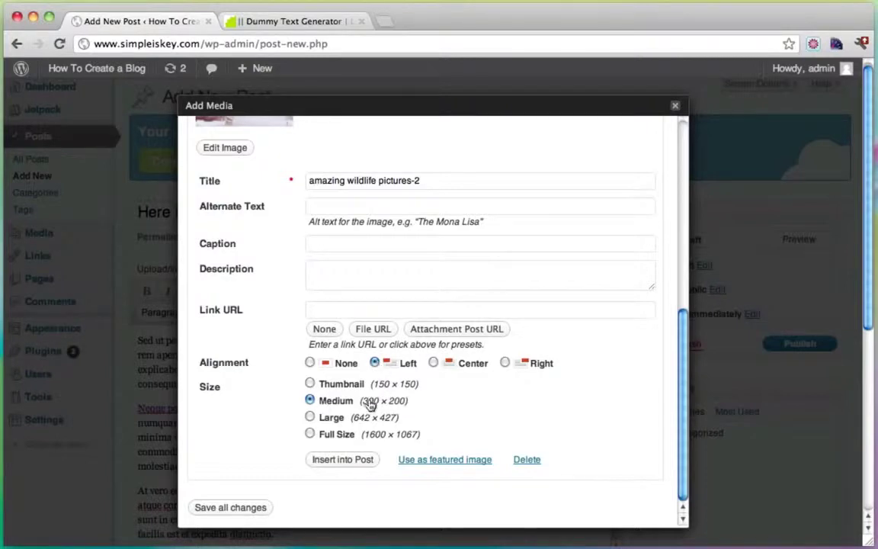
pyautogui.click(336, 461)
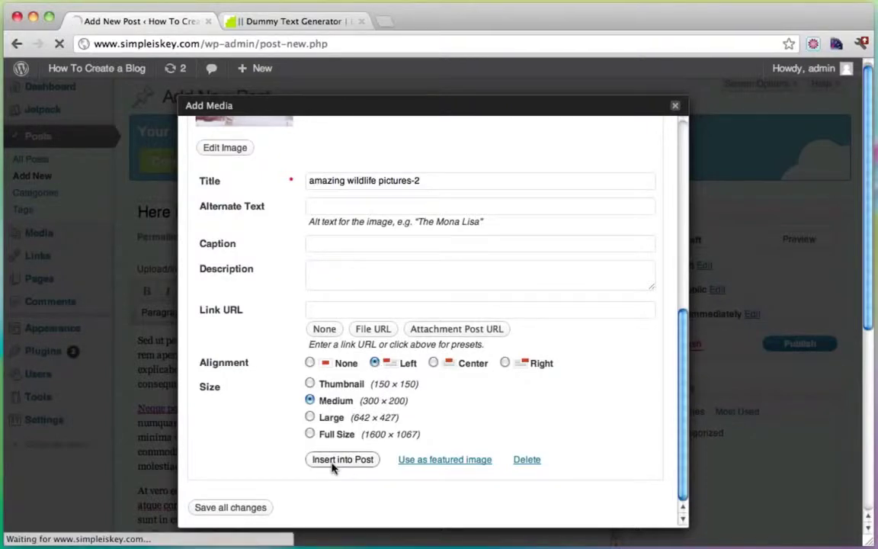
pyautogui.click(791, 344)
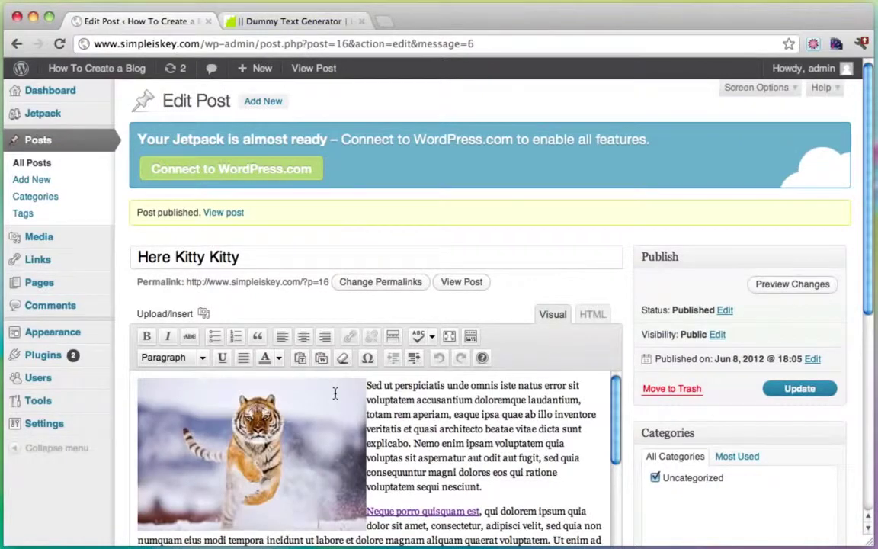
# Step: Open the live blog via Visit Site in a new tab and look over the Here Kitty Kitty listing
pyautogui.moveTo(122, 77)
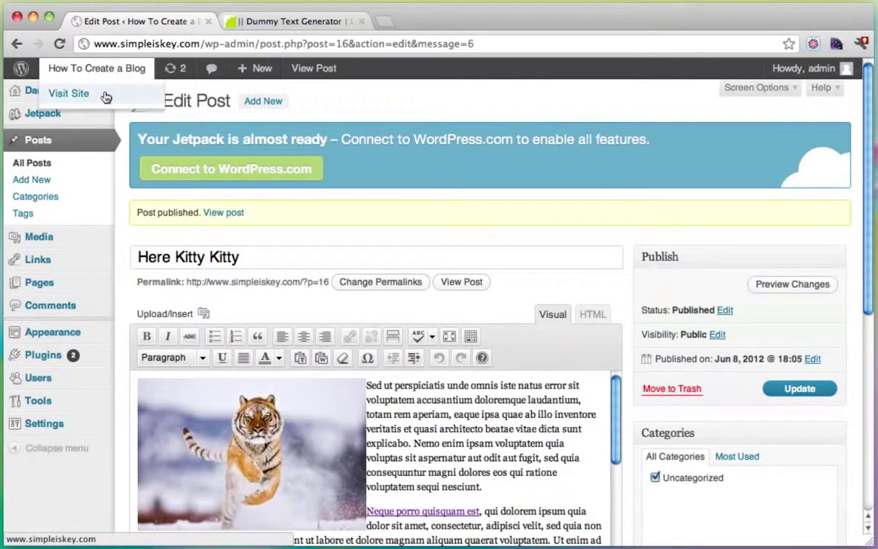
pyautogui.keyDown('super'); pyautogui.click(107, 96); pyautogui.keyUp('super')
pyautogui.moveTo(387, 23); pyautogui.dragTo(268, 25)
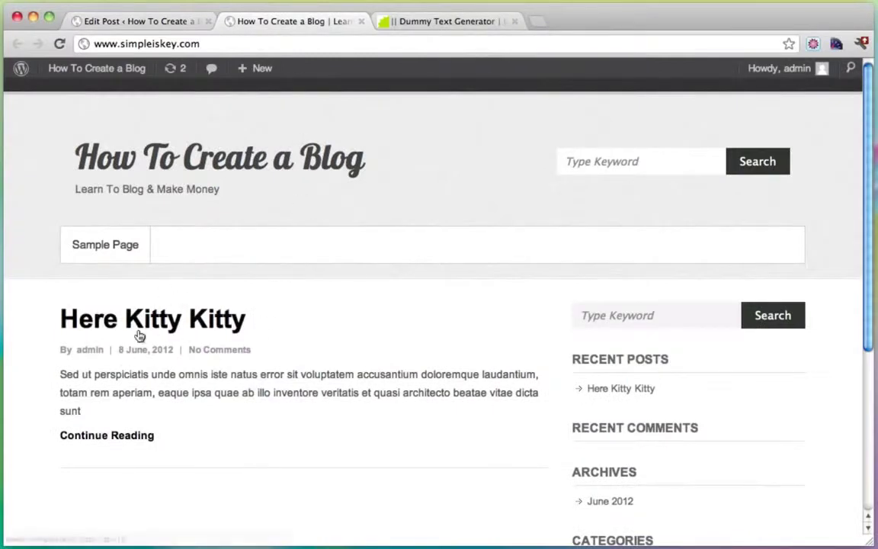
pyautogui.scroll(-5, 279, 411)
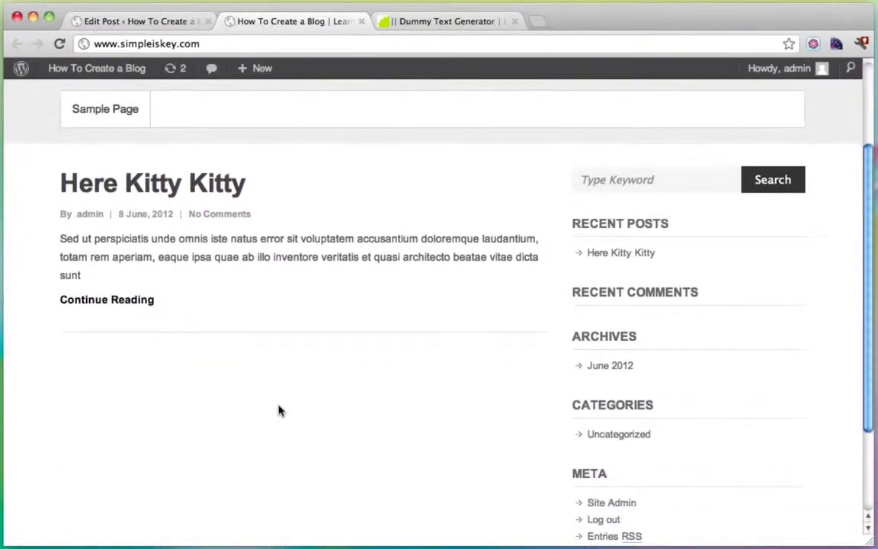
pyautogui.scroll(-1, 231, 342)
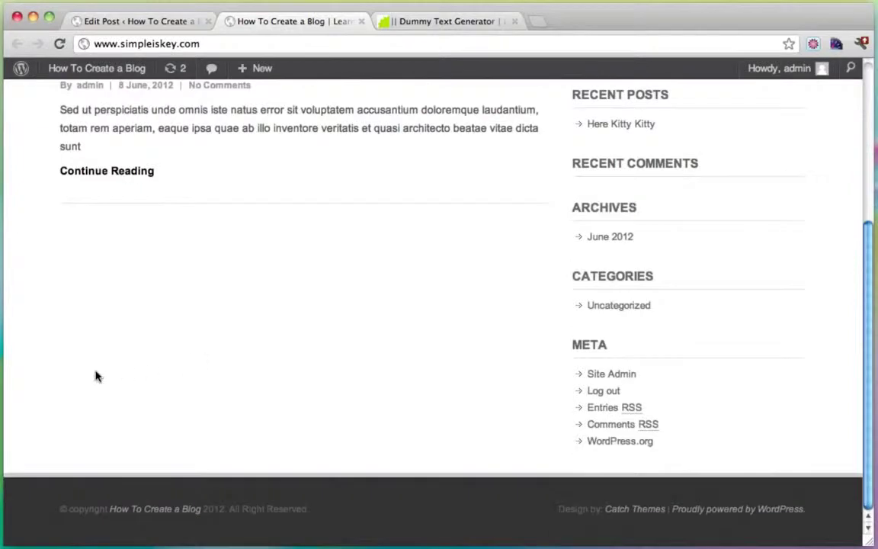
pyautogui.scroll(5, 288, 376)
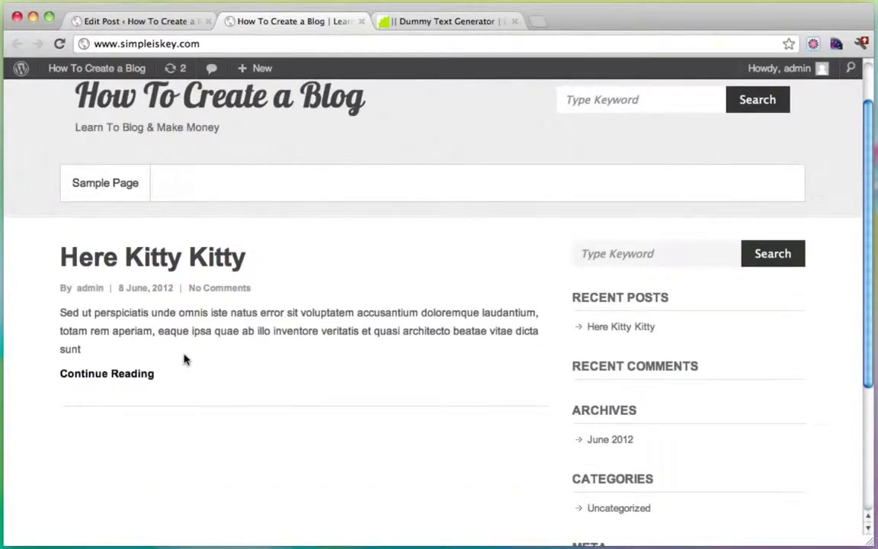
pyautogui.scroll(2, 187, 358)
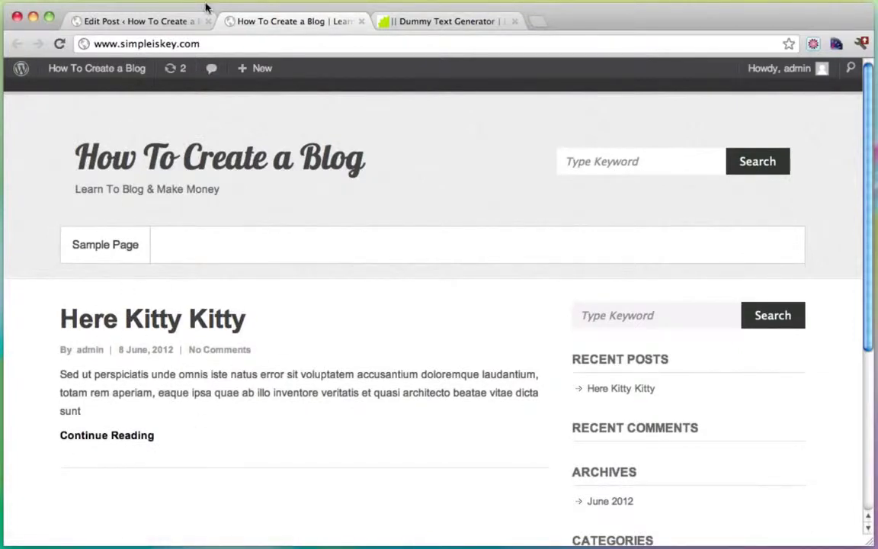
# Step: Set the tiger photo from Gallery (1) as Here Kitty Kitty's featured image
pyautogui.click(160, 24)
pyautogui.scroll(-5, 675, 274)
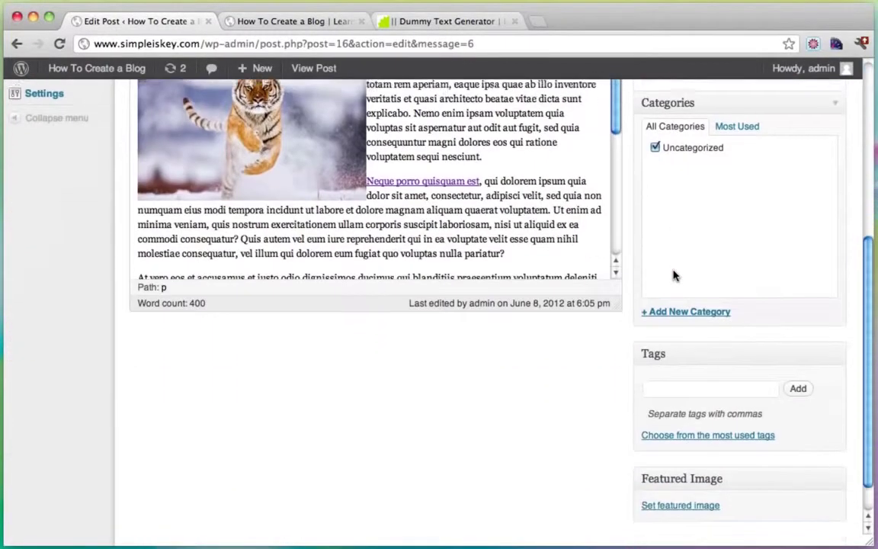
pyautogui.scroll(-1, 674, 274)
pyautogui.click(678, 472)
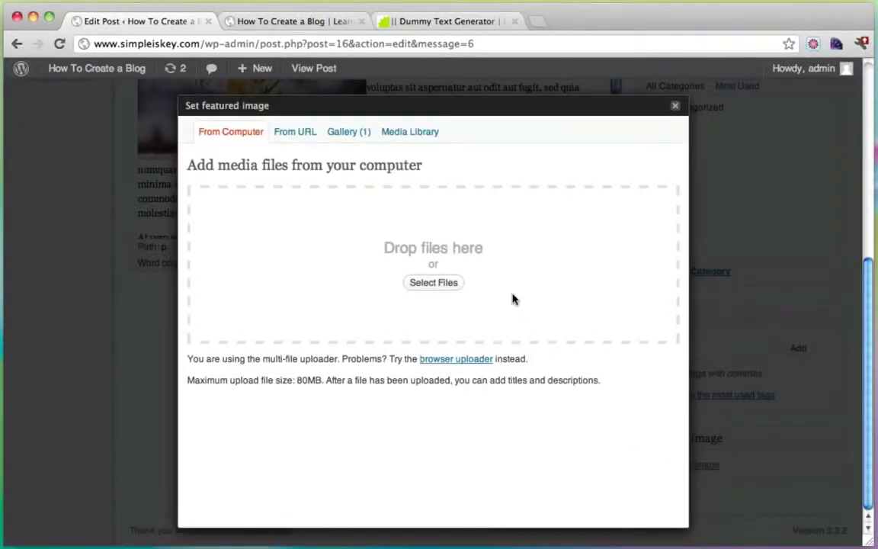
pyautogui.click(345, 133)
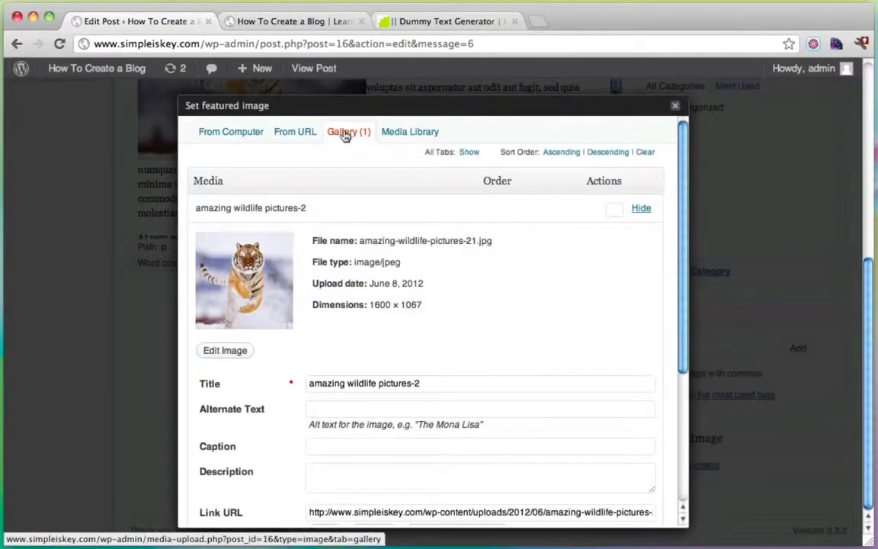
pyautogui.scroll(-2, 417, 311)
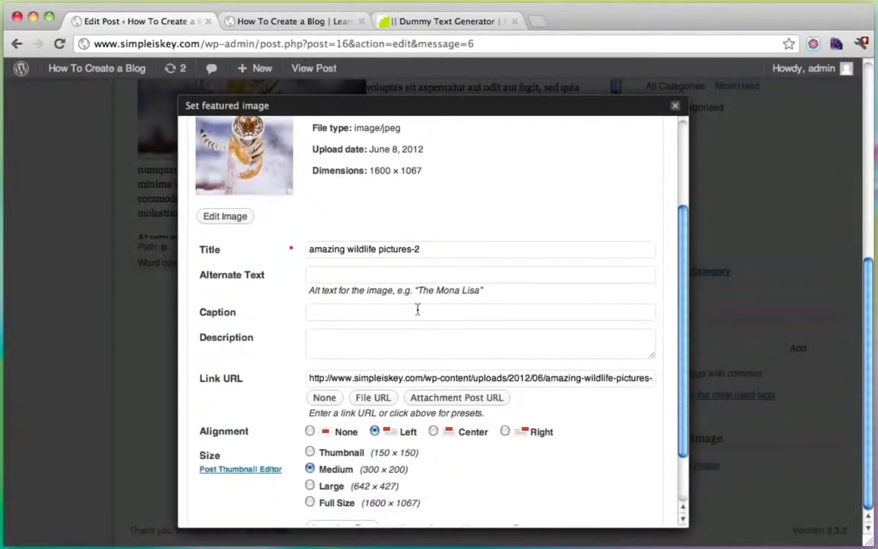
pyautogui.scroll(-3, 417, 308)
pyautogui.click(443, 460)
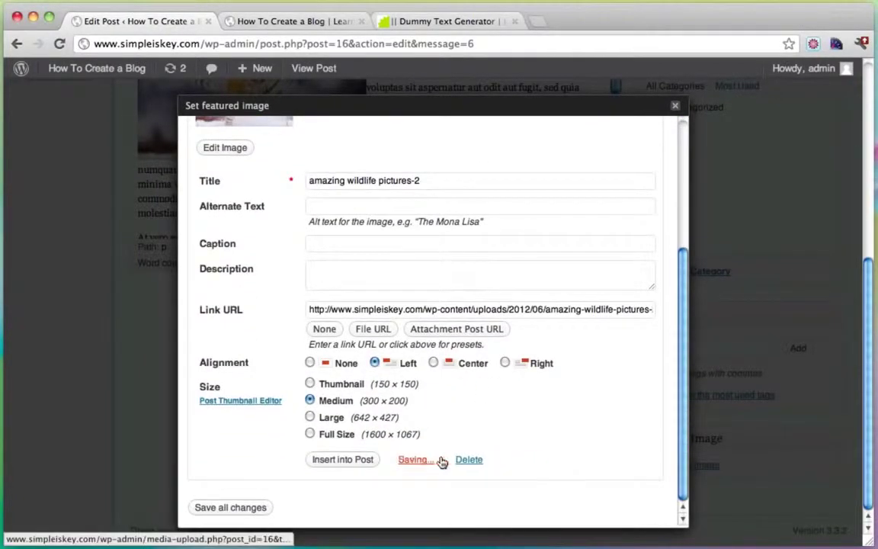
pyautogui.click(675, 106)
# Step: Update the post and return to the live blog tab
pyautogui.scroll(5, 728, 235)
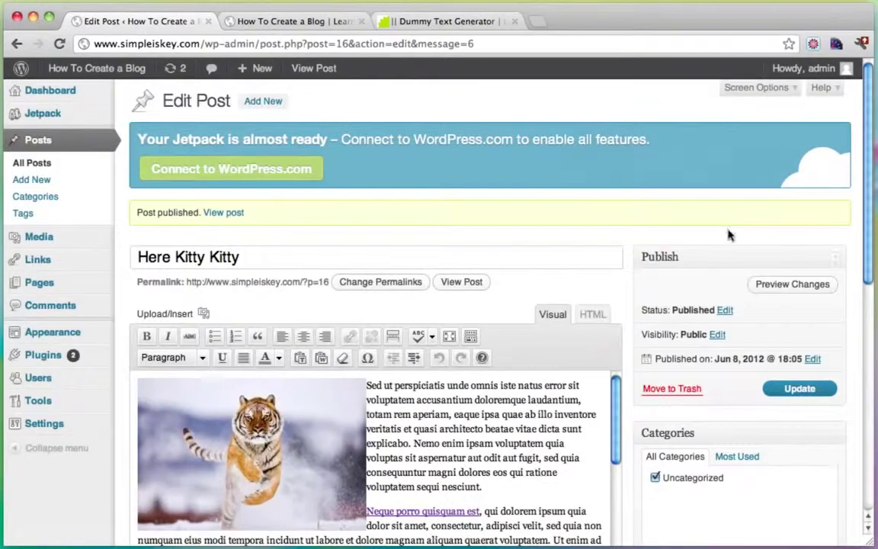
pyautogui.click(790, 392)
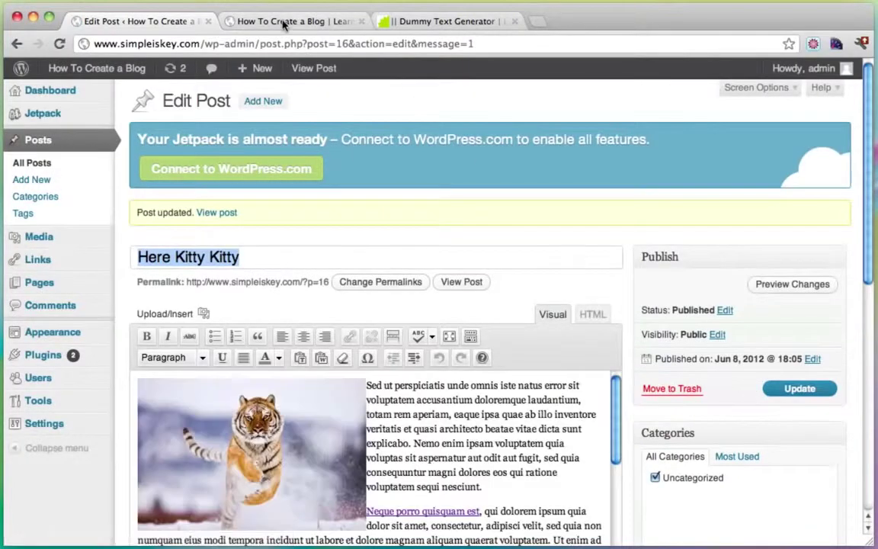
pyautogui.click(283, 23)
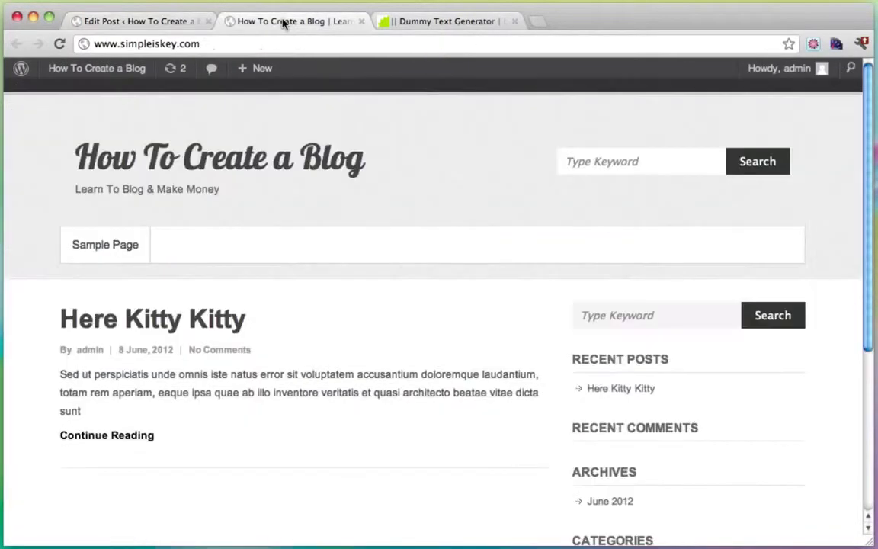
# Step: Reload the blog and open the Here Kitty Kitty post page to review it
pyautogui.click(59, 43)
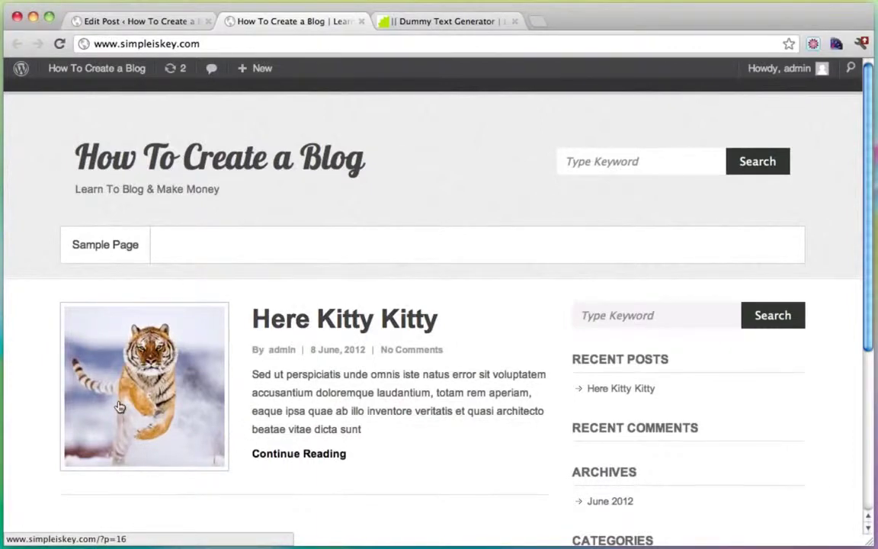
pyautogui.click(281, 319)
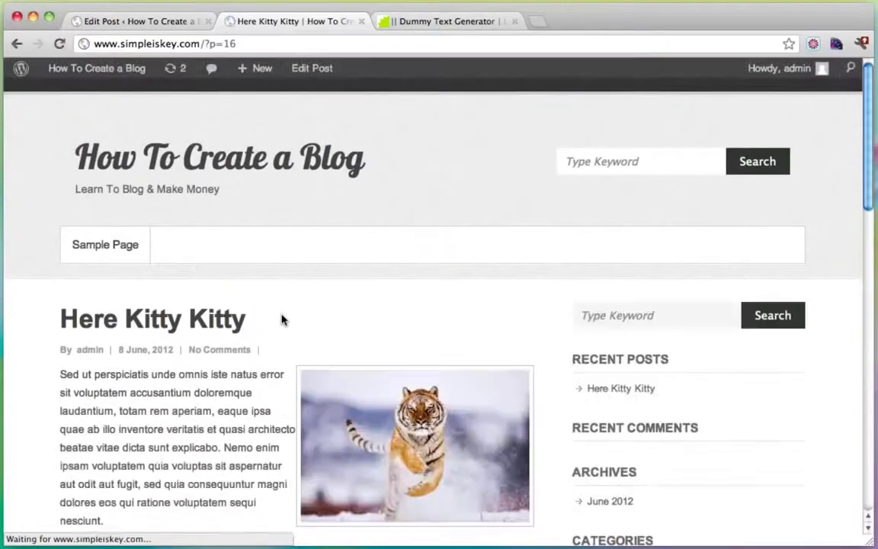
pyautogui.scroll(-10, 484, 313)
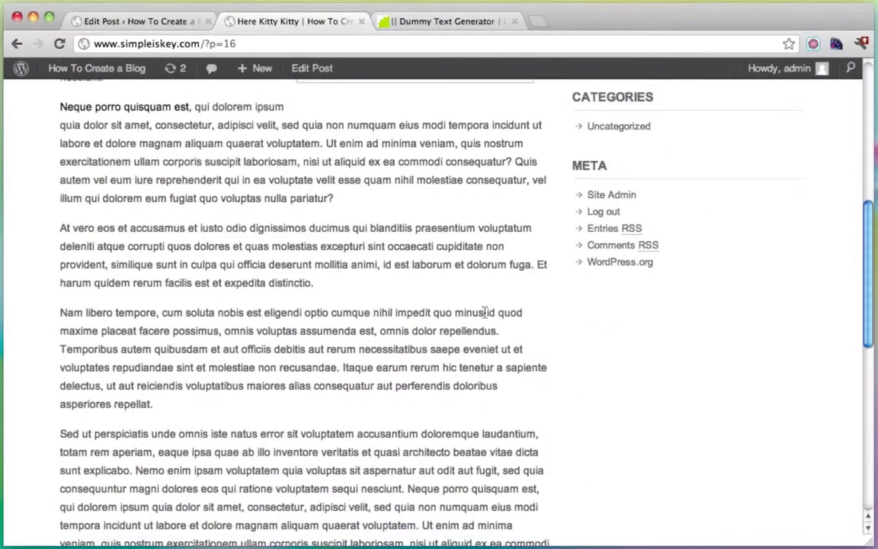
pyautogui.scroll(-7, 484, 313)
pyautogui.scroll(17, 484, 313)
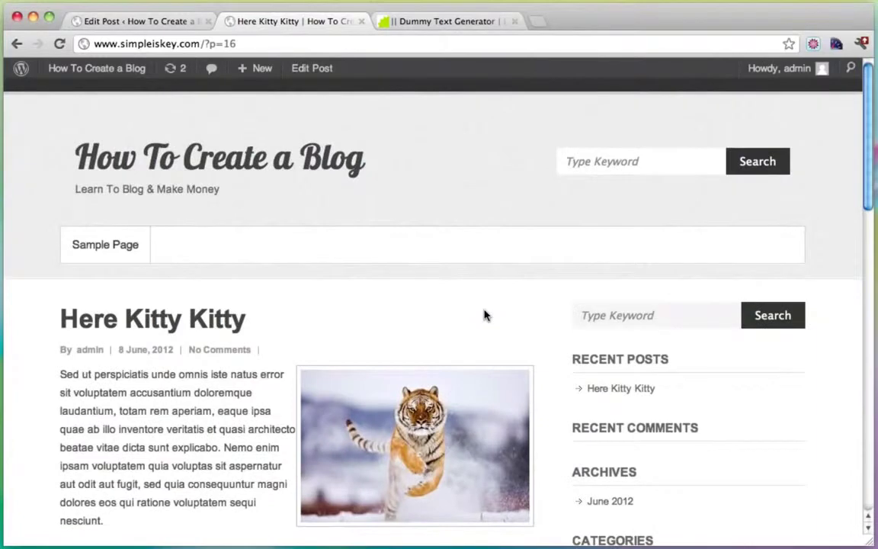
# Step: Go back to the front page showing the tiger thumbnail beside the excerpt
pyautogui.click(17, 47)
pyautogui.scroll(-2, 397, 362)
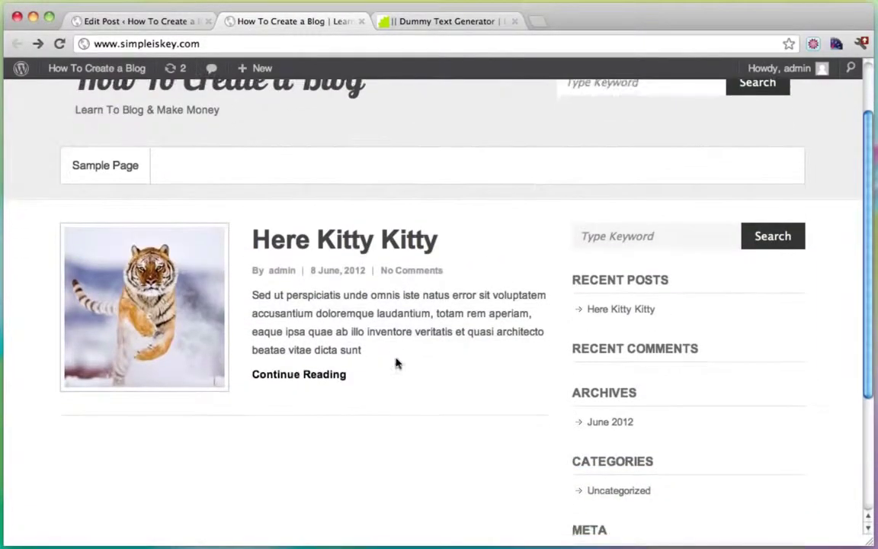
pyautogui.scroll(2, 396, 363)
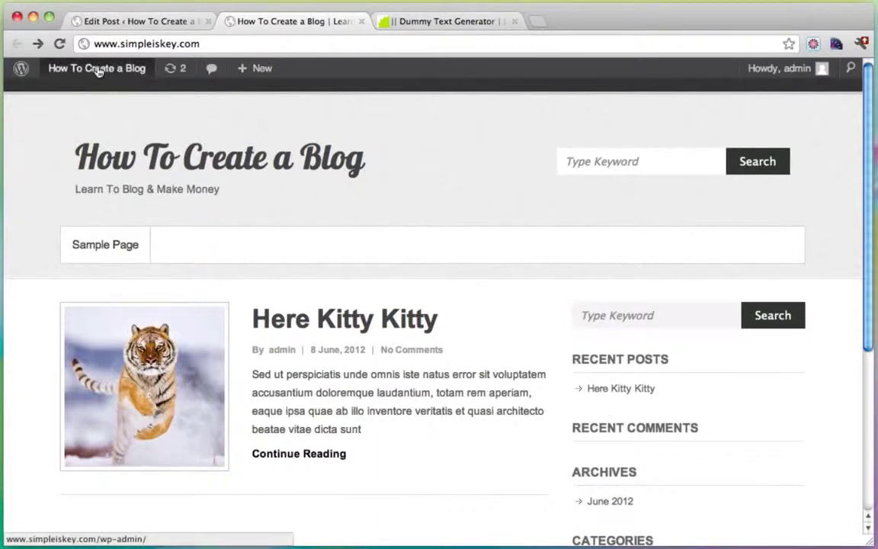
# Step: Open Here Kitty Kitty from All Posts in the editor and locate post=16 in the URL
pyautogui.moveTo(94, 72)
pyautogui.click(85, 93)
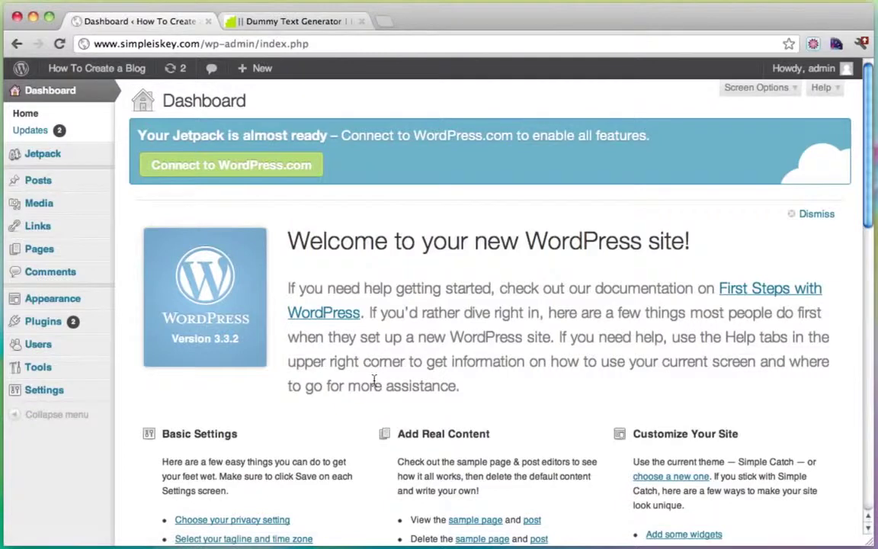
pyautogui.click(53, 187)
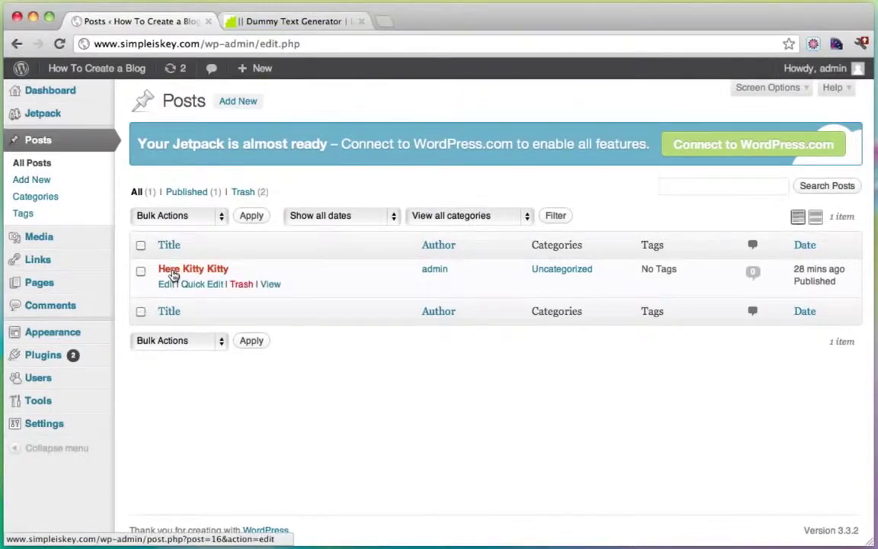
pyautogui.click(173, 273)
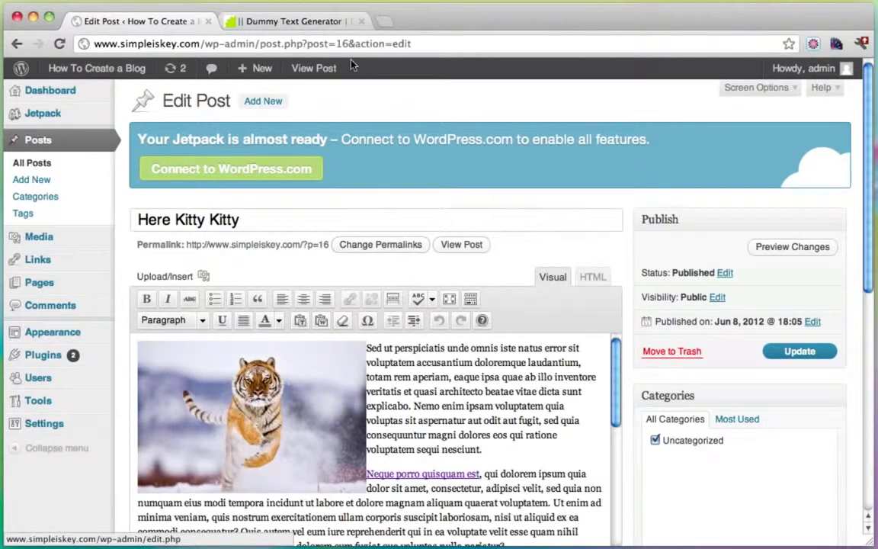
pyautogui.moveTo(307, 44); pyautogui.dragTo(346, 44)
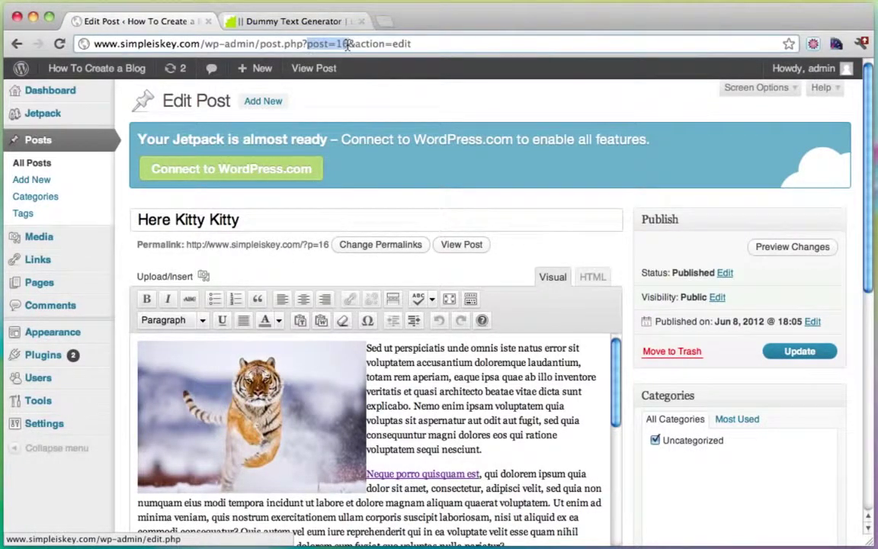
pyautogui.click(347, 44)
# Step: Set the Featured Slider's Number of Slides to 1 and save the settings
pyautogui.moveTo(72, 343)
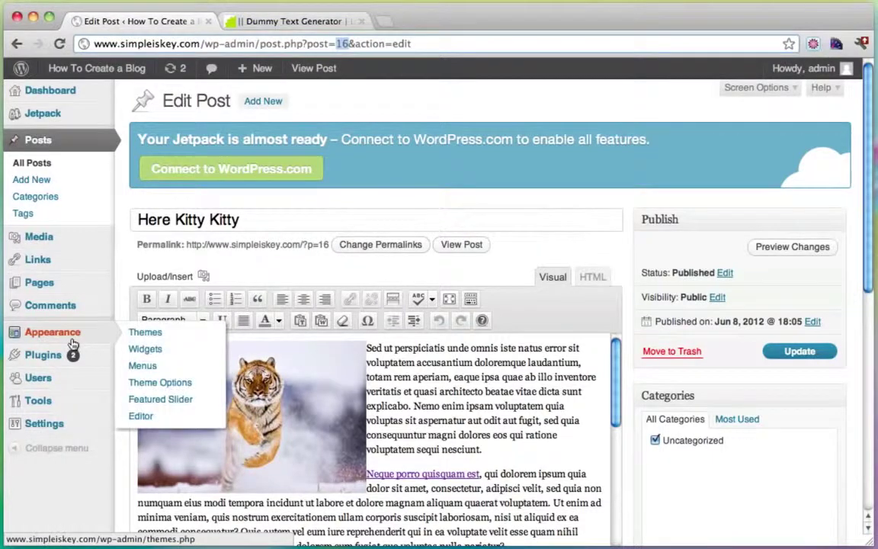
pyautogui.click(162, 405)
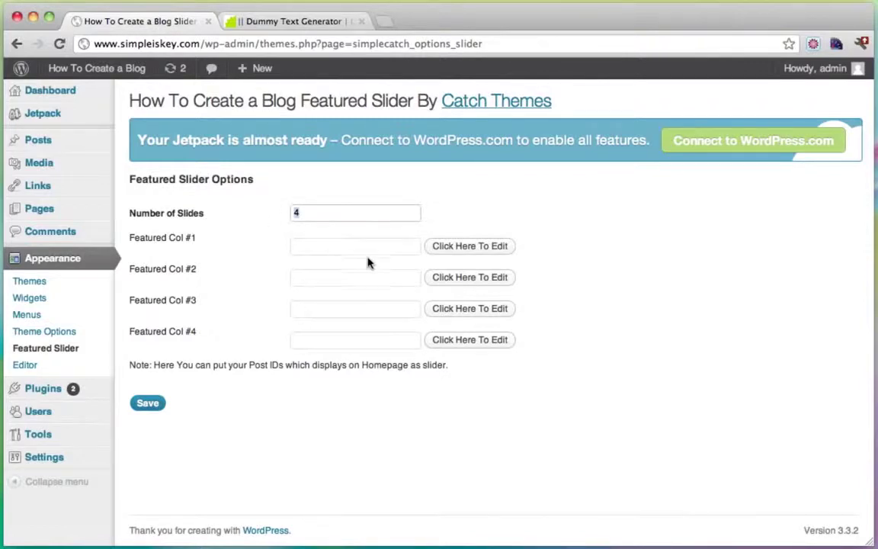
pyautogui.write('1')
pyautogui.click(147, 403)
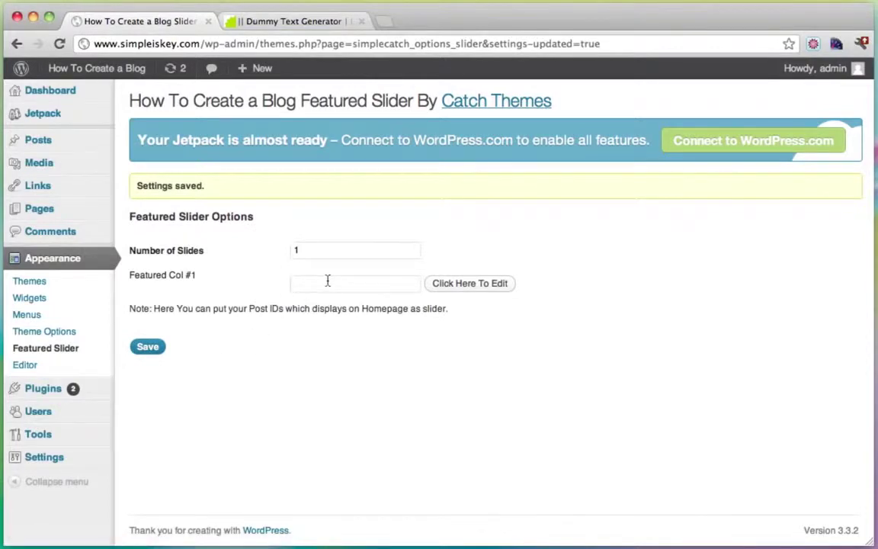
pyautogui.click(328, 280)
pyautogui.click(148, 347)
# Step: Reopen Here Kitty Kitty from All Posts and confirm post=16 in the URL
pyautogui.click(68, 145)
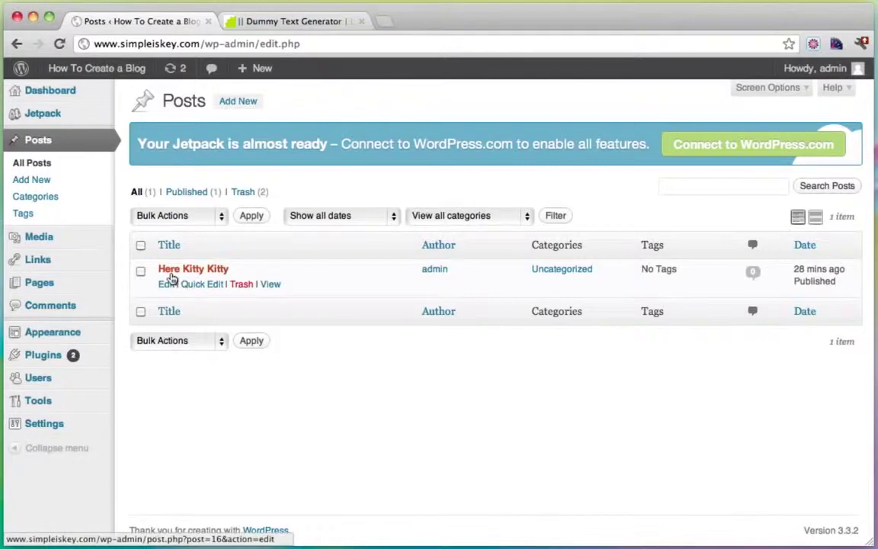
pyautogui.click(171, 279)
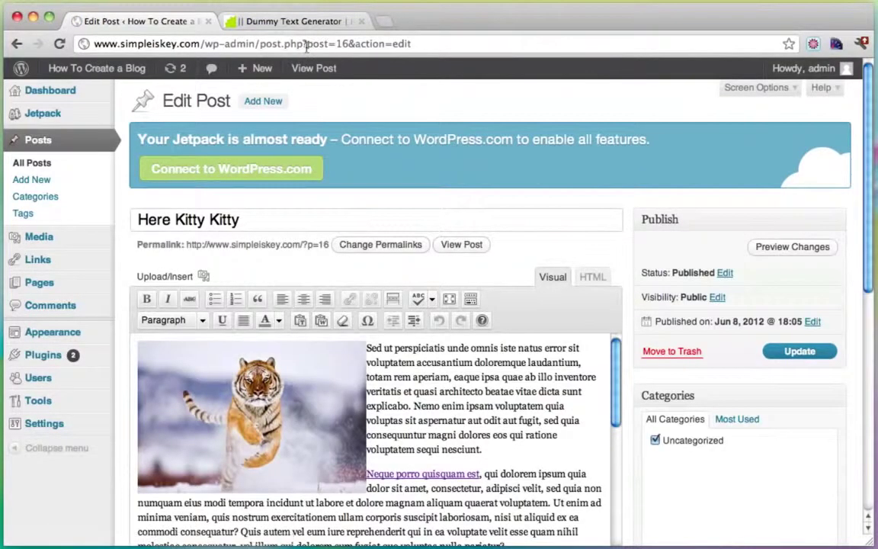
pyautogui.moveTo(309, 43); pyautogui.dragTo(341, 46)
pyautogui.click(349, 45)
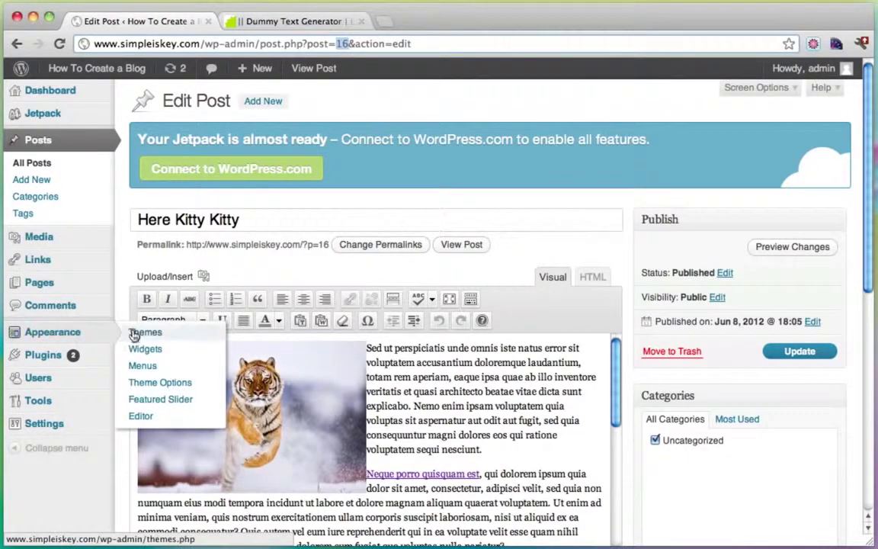
# Step: Save the Featured Slider with post ID 16 in Featured Col #1, then visit the live site
pyautogui.click(163, 404)
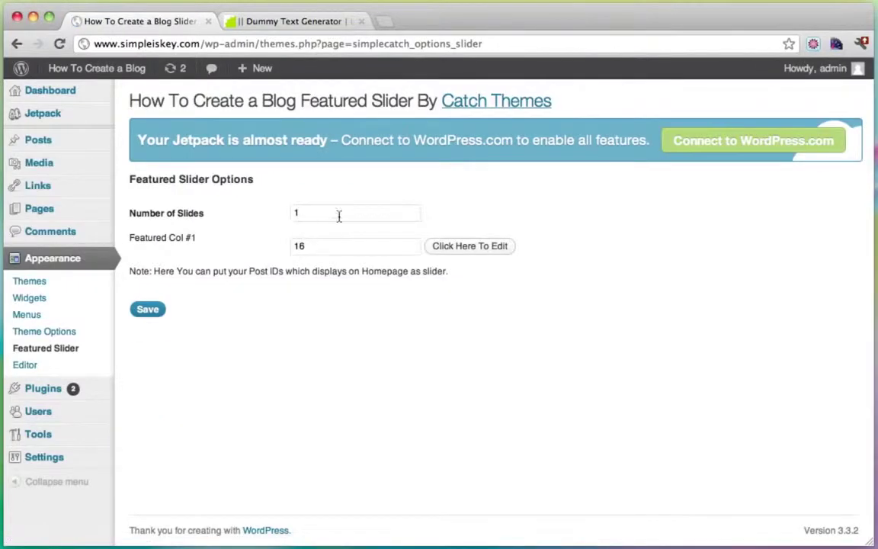
pyautogui.moveTo(314, 246); pyautogui.dragTo(283, 246)
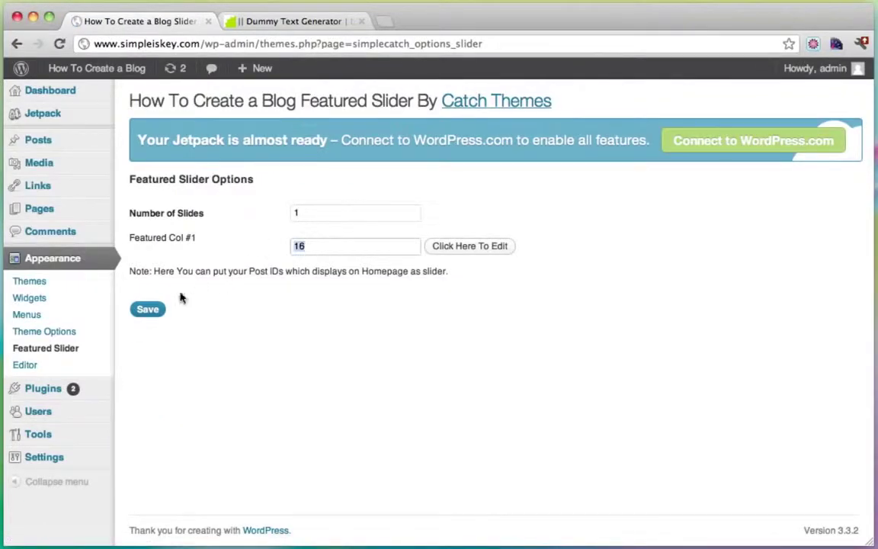
pyautogui.click(148, 311)
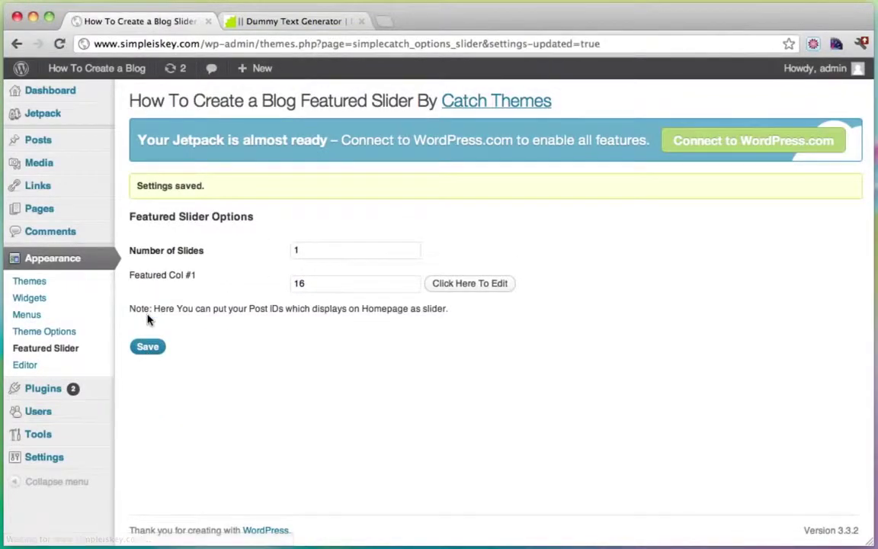
pyautogui.moveTo(116, 76)
pyautogui.click(99, 101)
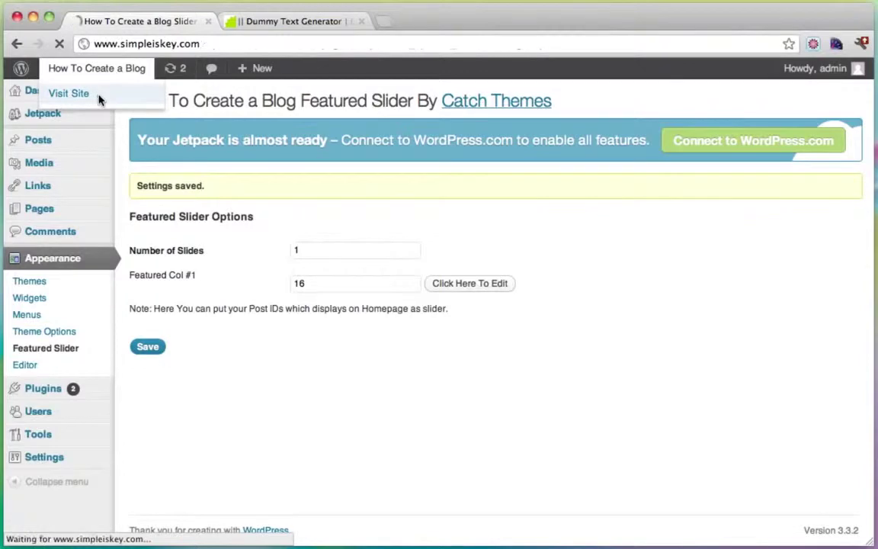
# Step: Test the tiger slide image and Continue reading links, then return to the Dashboard
pyautogui.scroll(-2, 506, 165)
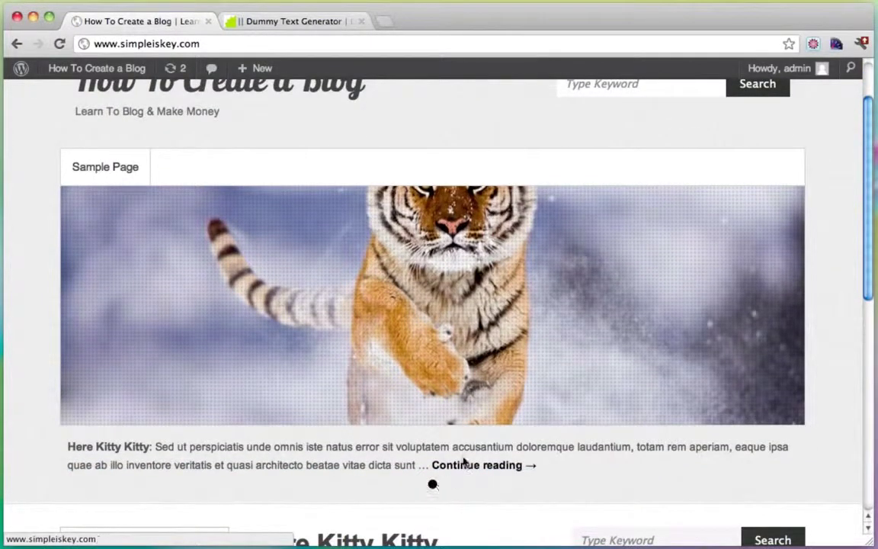
pyautogui.click(431, 321)
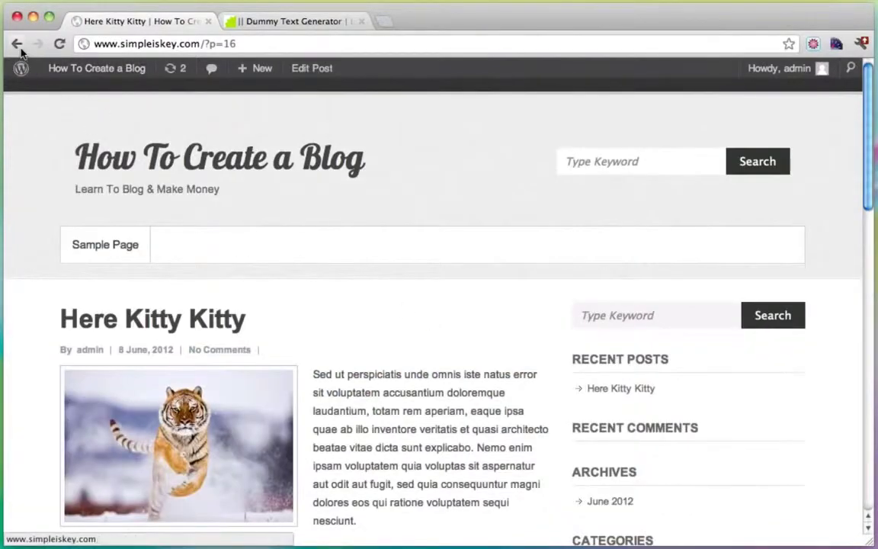
pyautogui.click(17, 43)
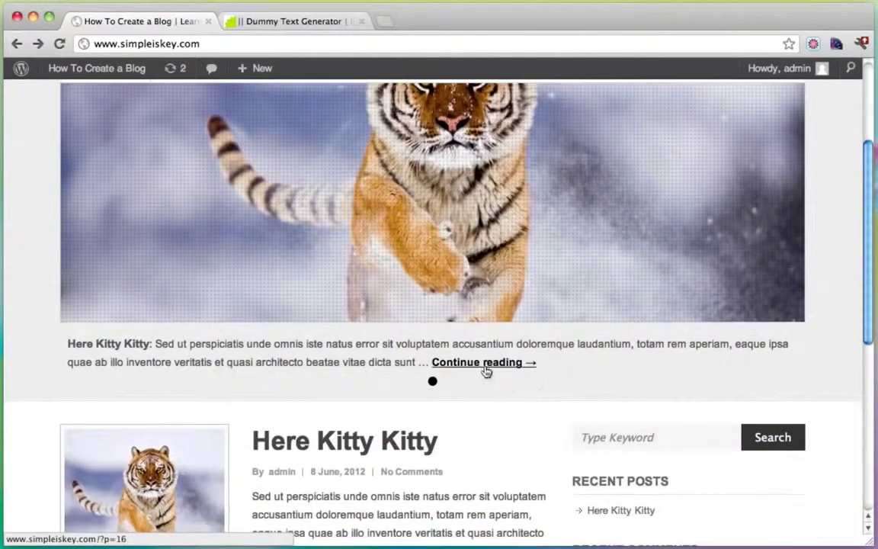
pyautogui.click(480, 364)
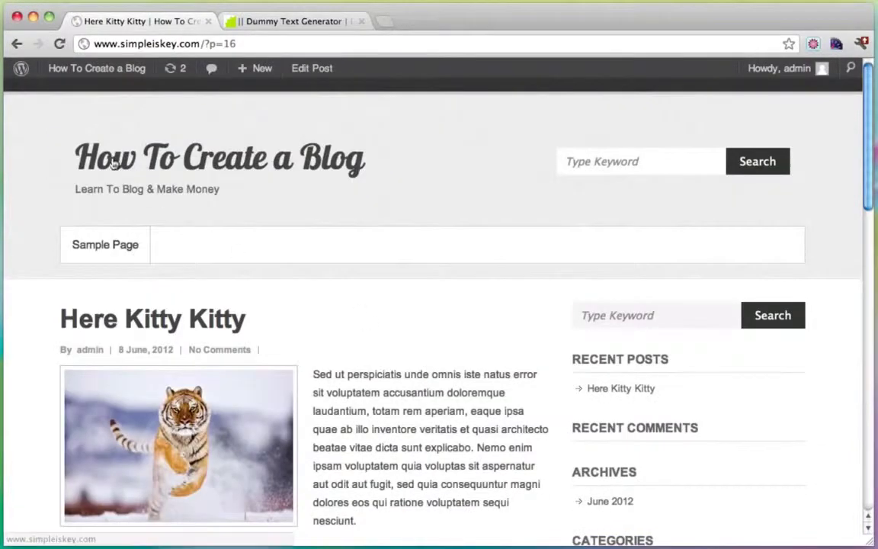
pyautogui.click(17, 43)
pyautogui.scroll(2, 495, 304)
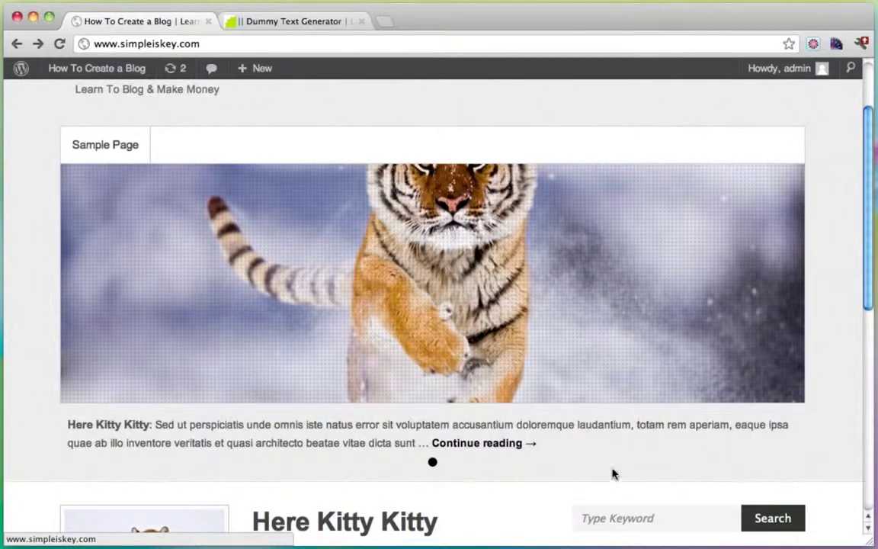
pyautogui.scroll(3, 612, 474)
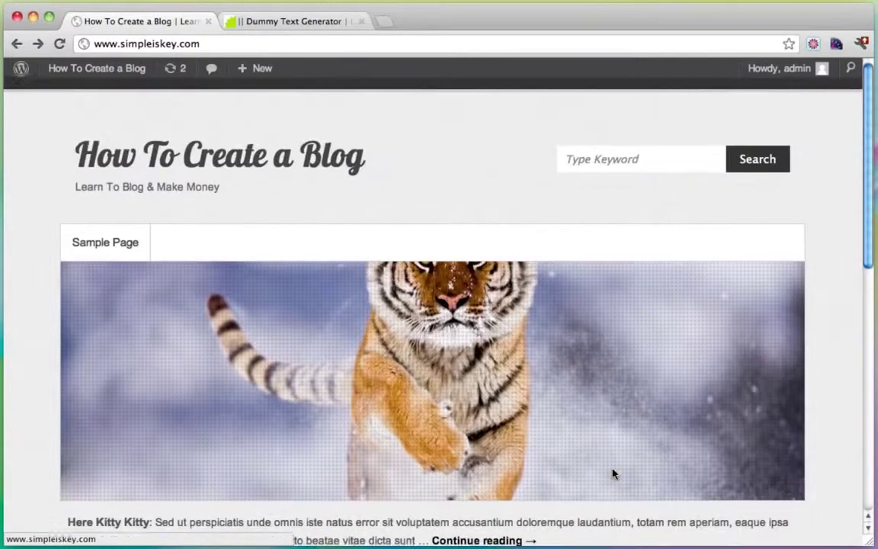
pyautogui.click(88, 92)
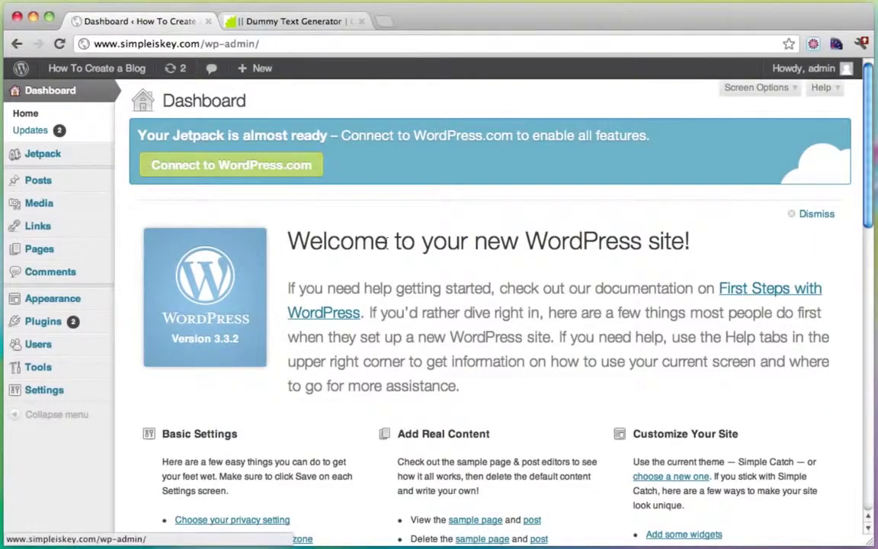
# Step: Check the front-page slider showing the Here Kitty Kitty tiger slide
pyautogui.moveTo(57, 326)
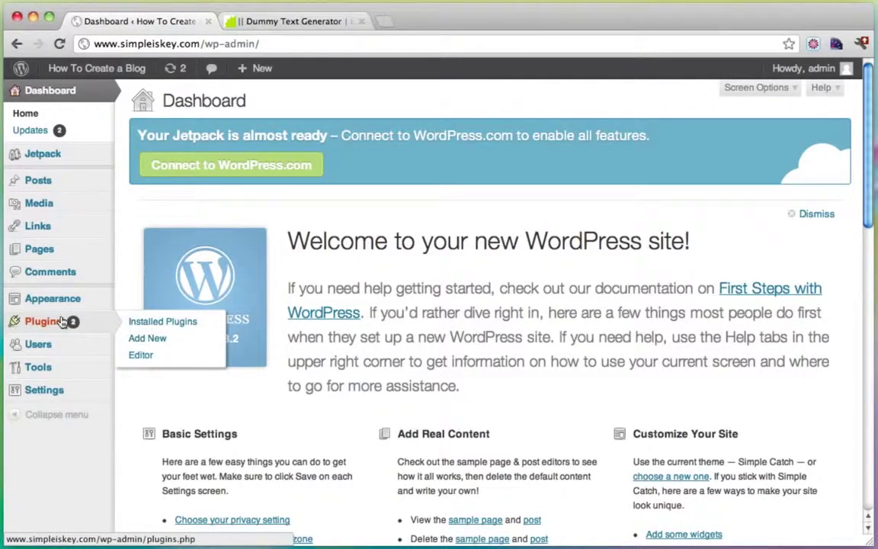
# Step: Search the plugin directory for 'thumbnail'
pyautogui.click(160, 341)
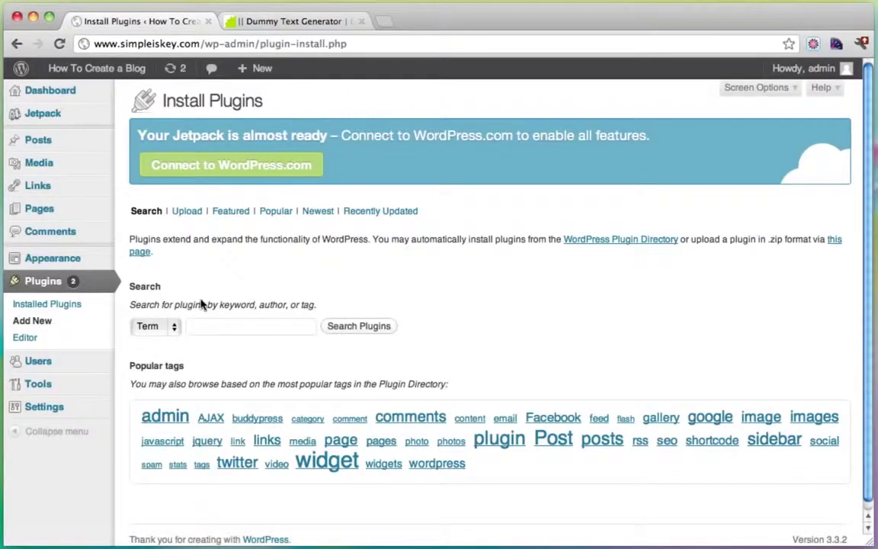
pyautogui.click(190, 326)
pyautogui.write('thumb')
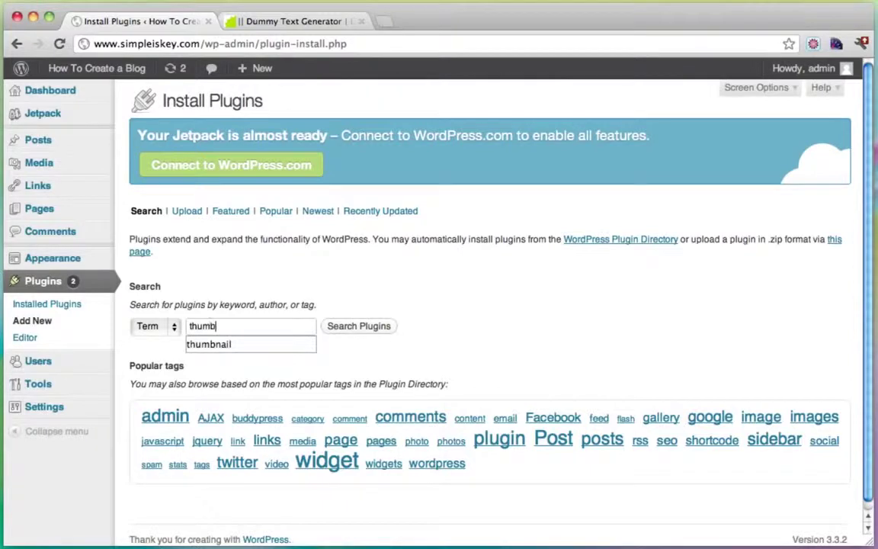
pyautogui.write('nail')
pyautogui.click(368, 328)
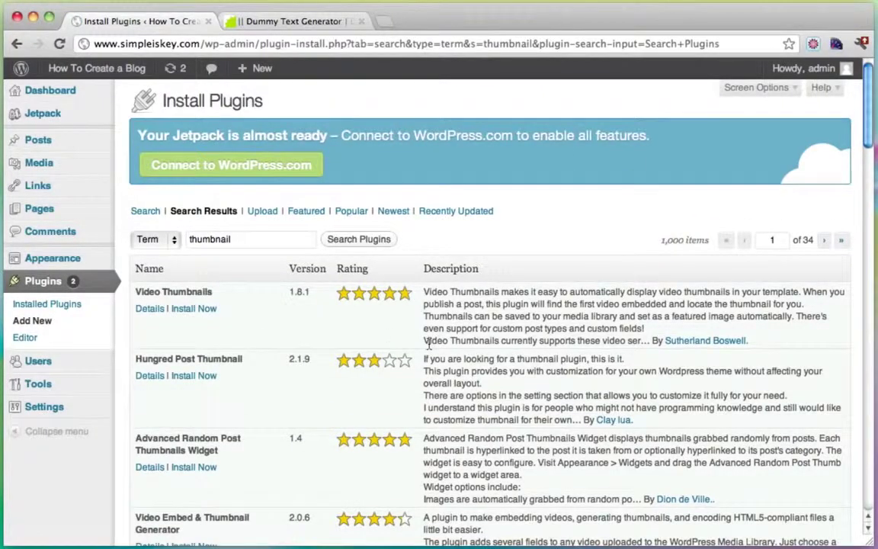
pyautogui.scroll(-5, 428, 345)
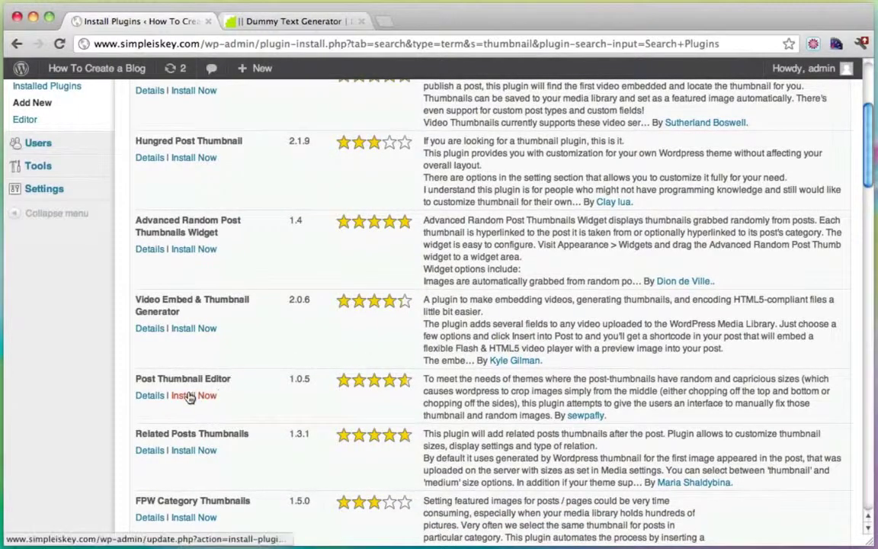
# Step: Install and activate Post Thumbnail Editor 1.0.5, then open the posts list
pyautogui.click(183, 395)
pyautogui.click(571, 197)
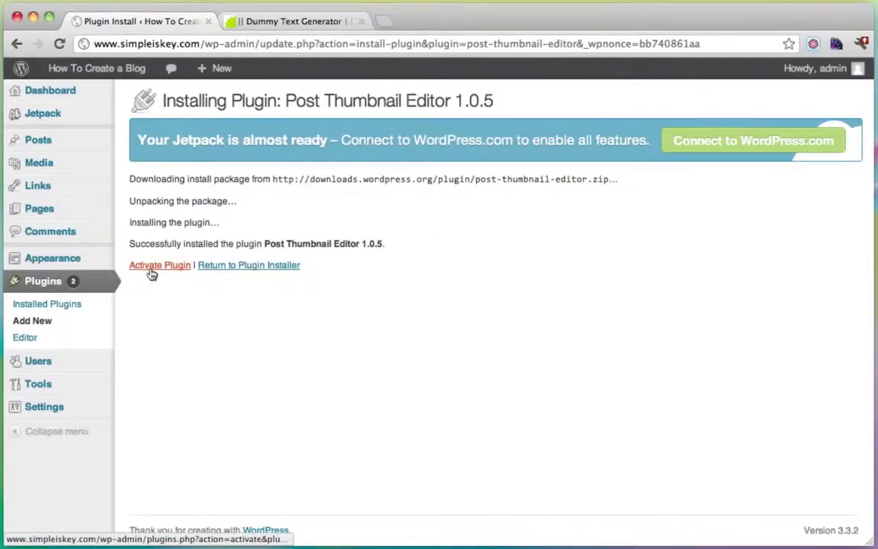
pyautogui.click(153, 266)
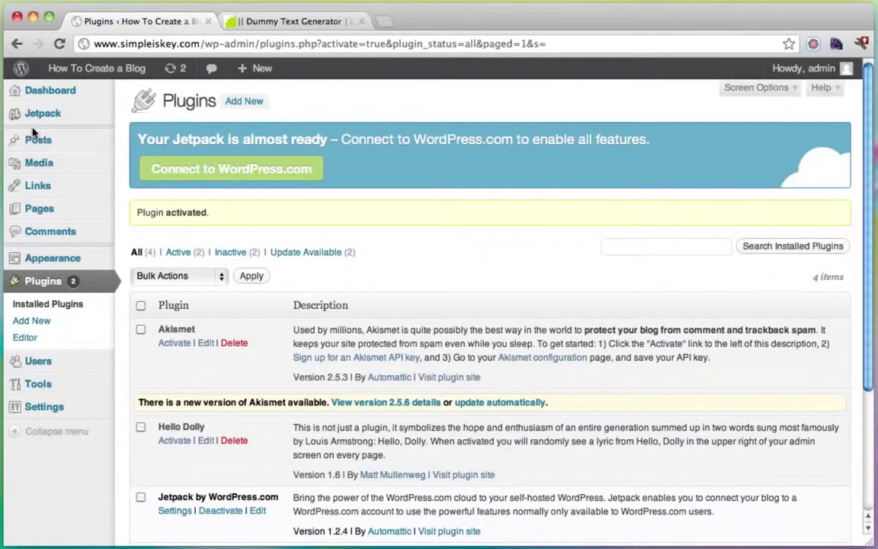
pyautogui.click(39, 139)
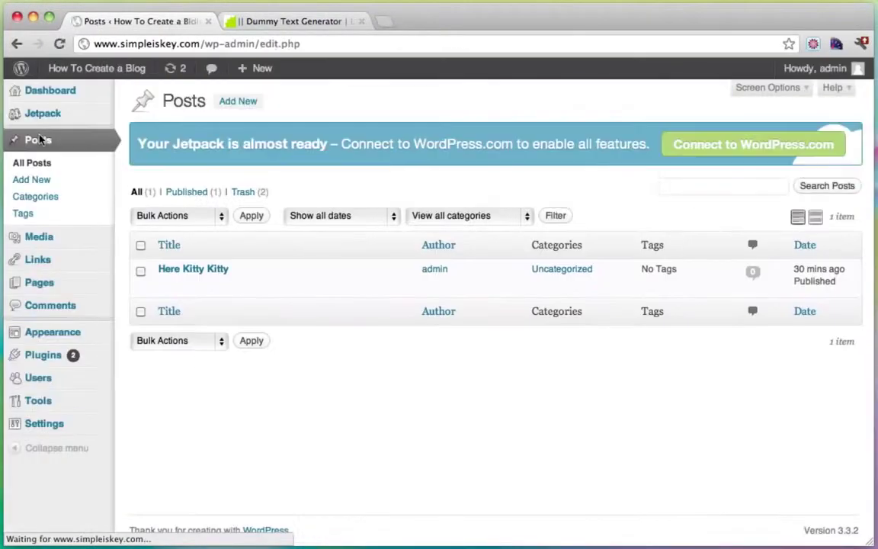
# Step: Open the Here Kitty Kitty post's media gallery and scroll to the tiger image's size options
pyautogui.moveTo(185, 273)
pyautogui.click(166, 286)
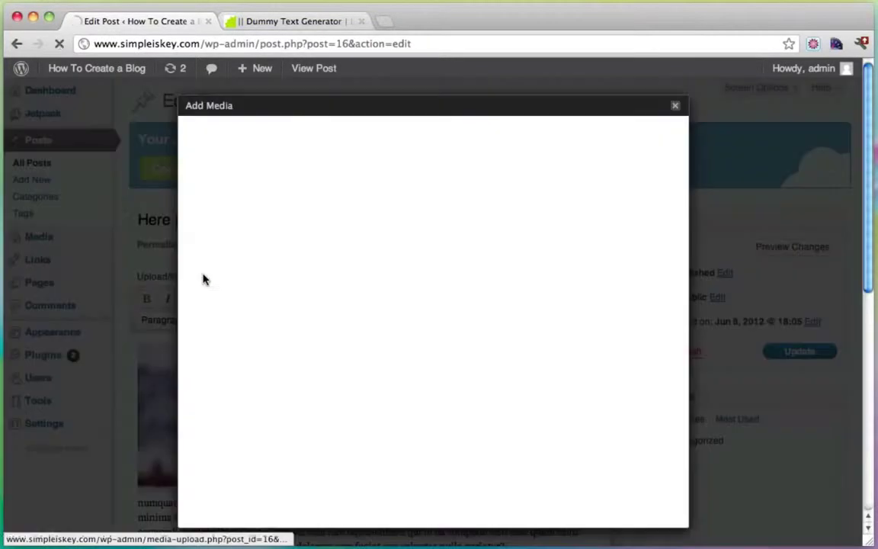
pyautogui.click(204, 278)
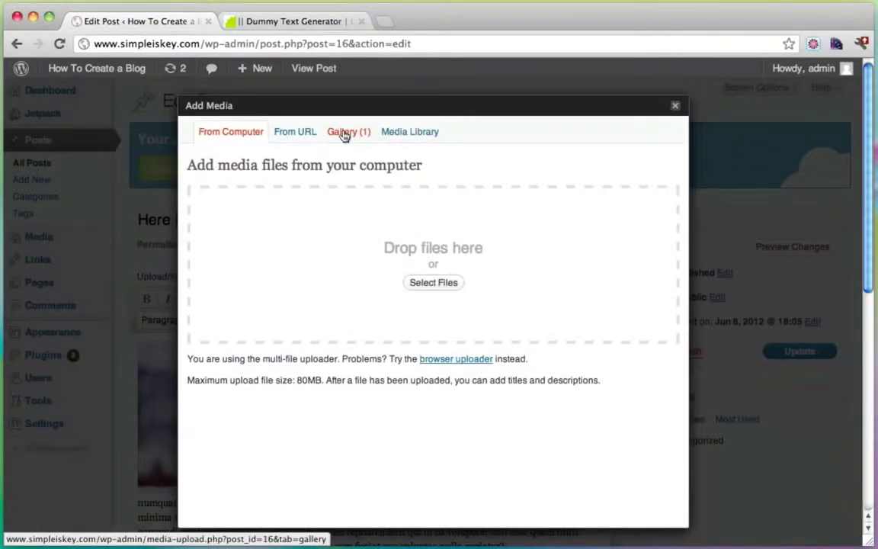
pyautogui.click(344, 134)
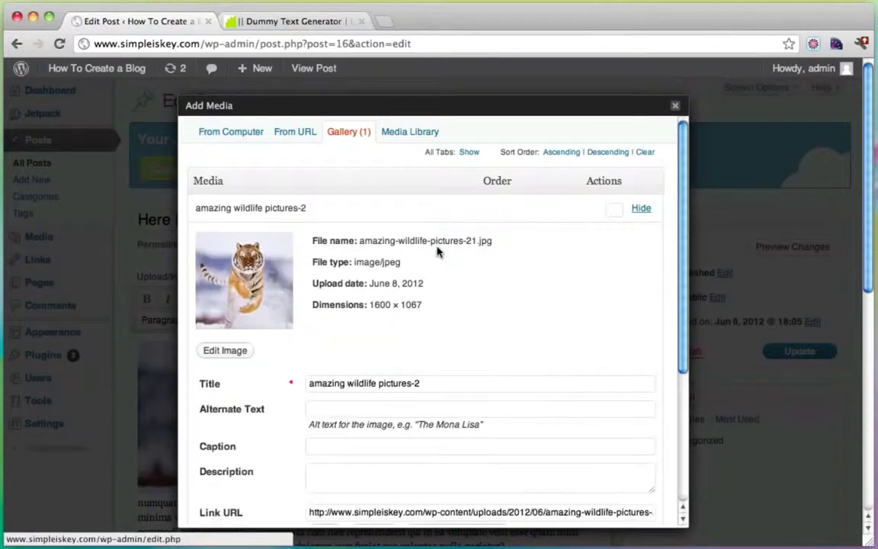
pyautogui.scroll(-5, 437, 254)
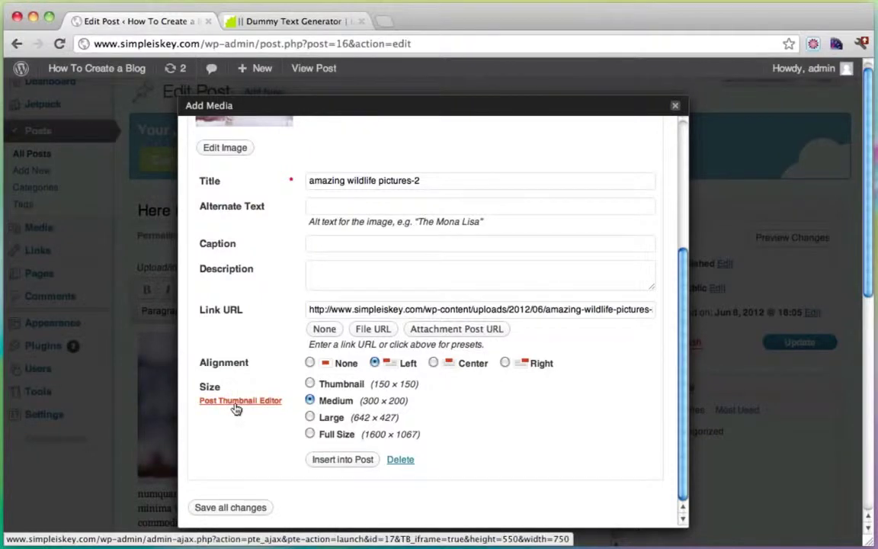
# Step: In Post Thumbnail Editor, mark a full-width crop over the top of the tiger image
pyautogui.click(235, 404)
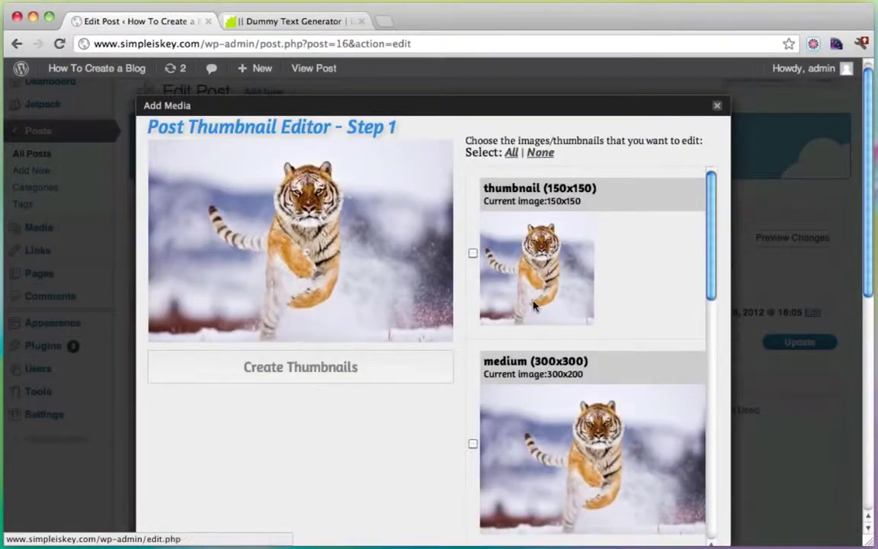
pyautogui.scroll(-3, 488, 305)
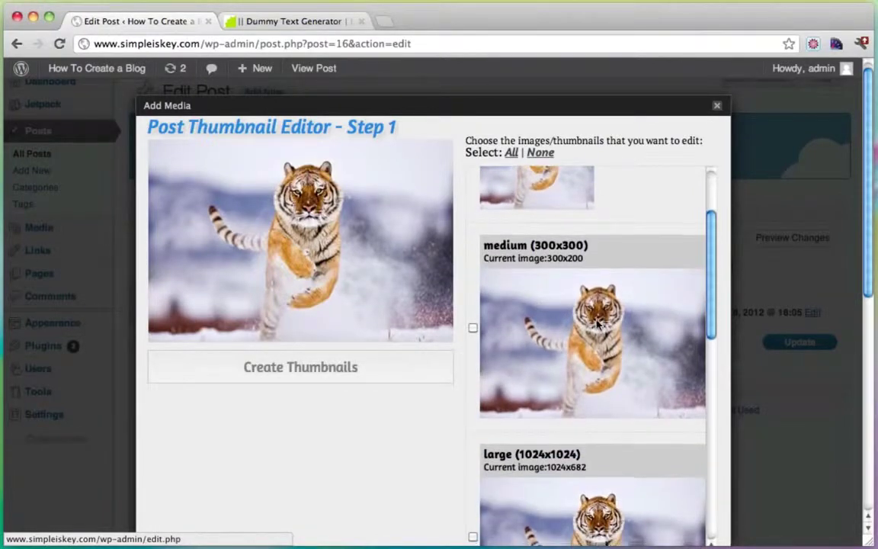
pyautogui.scroll(-5, 599, 326)
pyautogui.scroll(-8, 564, 365)
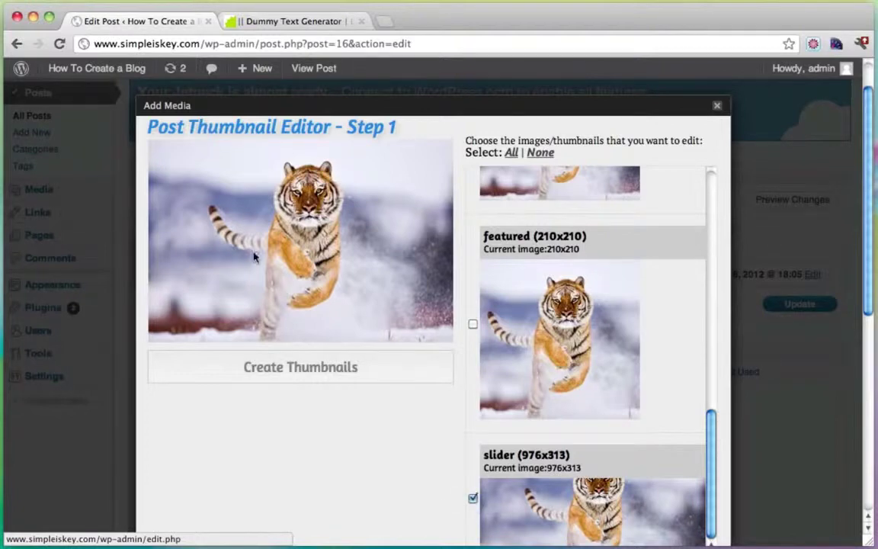
pyautogui.moveTo(175, 155); pyautogui.dragTo(404, 258)
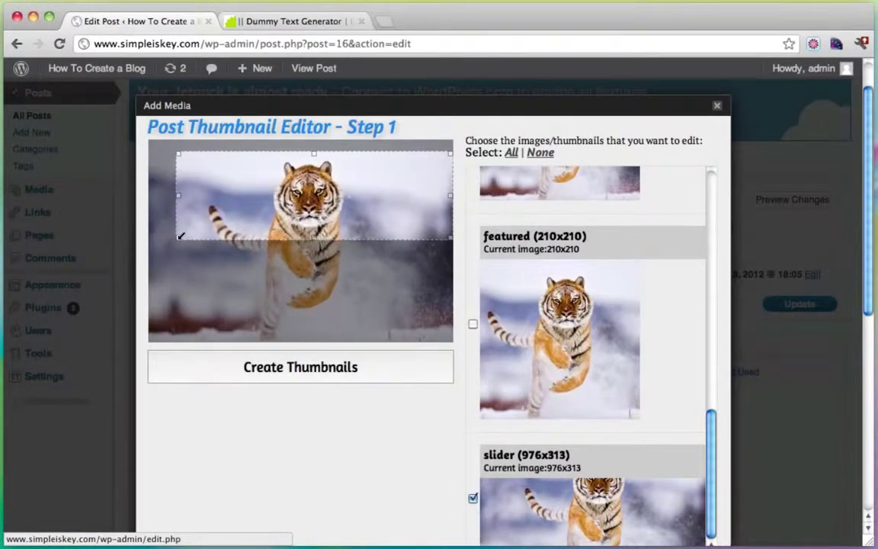
pyautogui.moveTo(181, 236); pyautogui.dragTo(133, 244)
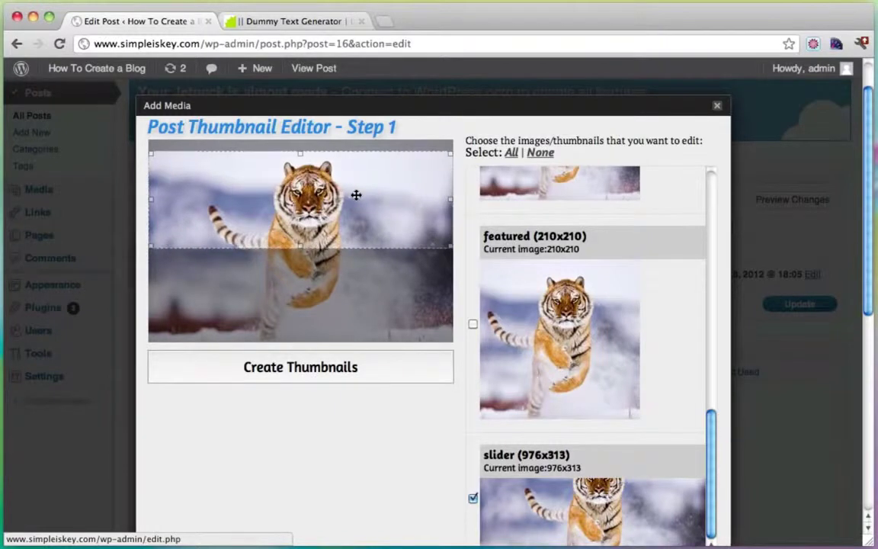
pyautogui.moveTo(356, 195); pyautogui.dragTo(356, 203)
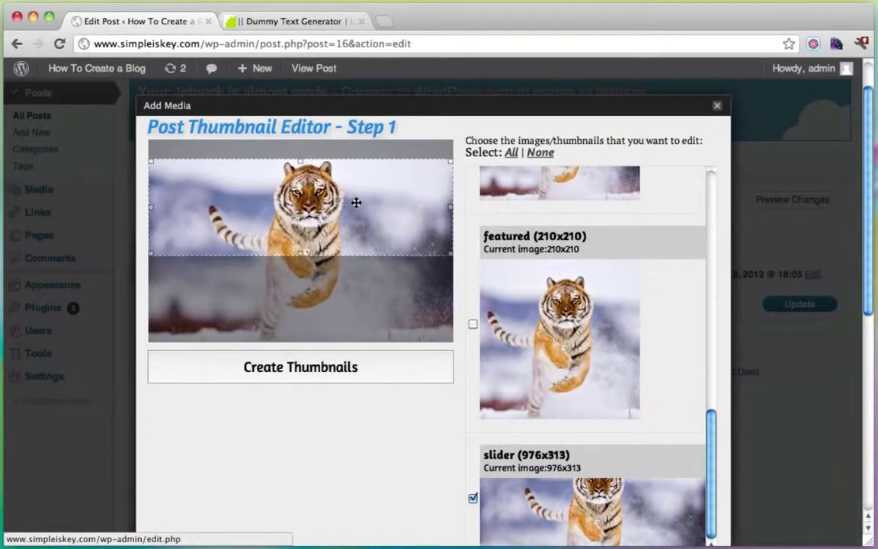
# Step: Create and accept the slider thumbnail, close the media window and update the post
pyautogui.click(298, 370)
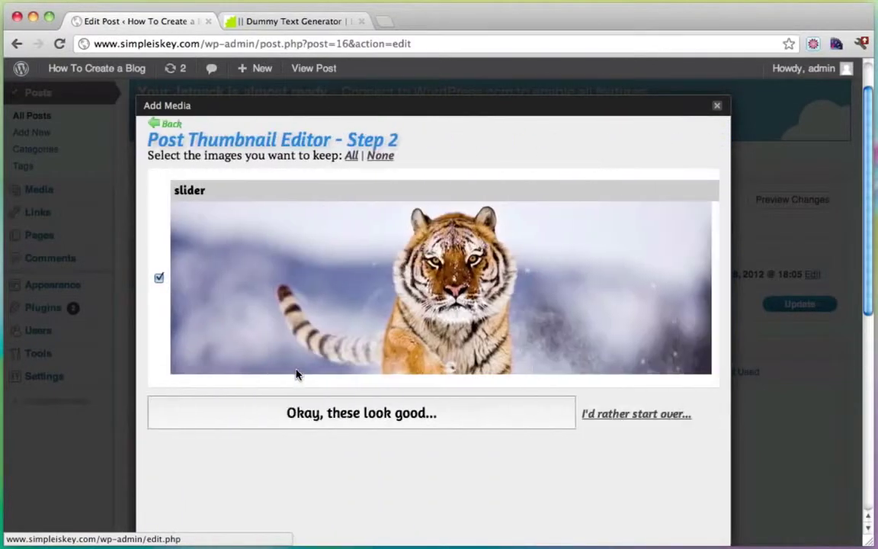
pyautogui.click(355, 419)
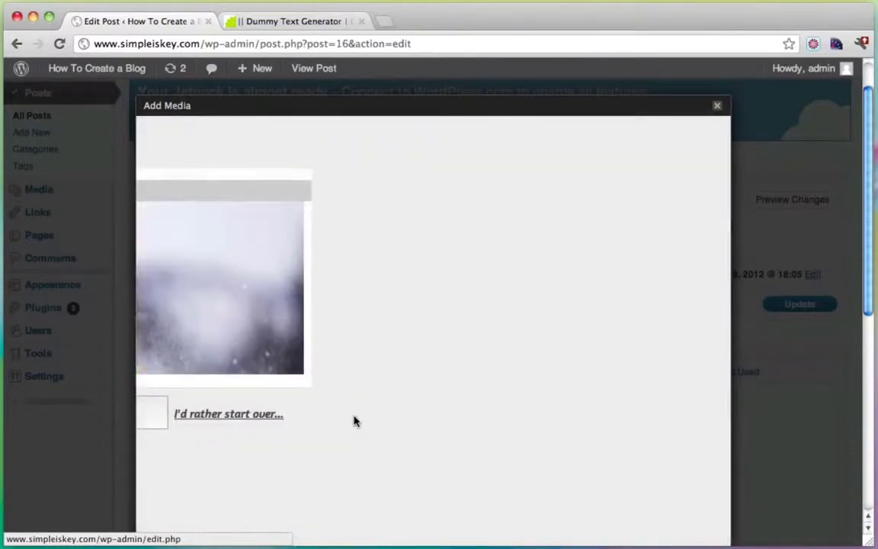
pyautogui.click(716, 106)
pyautogui.click(800, 305)
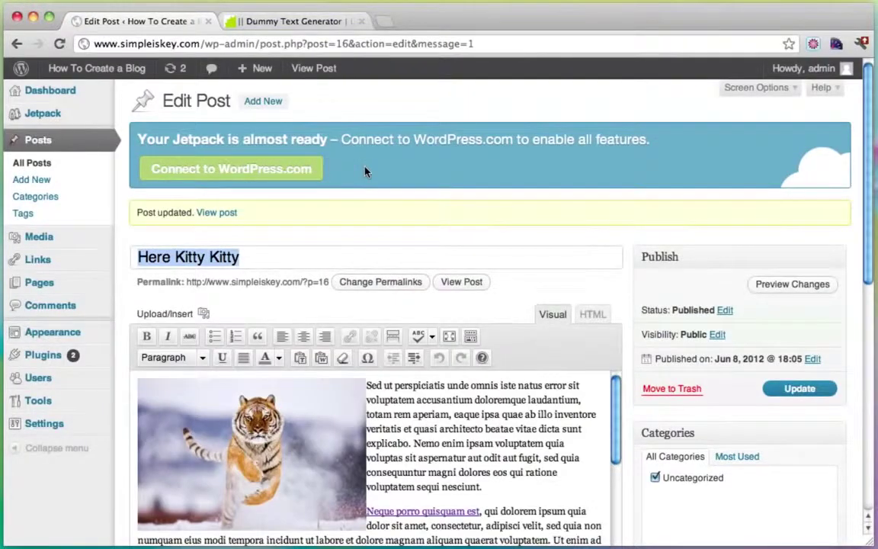
# Step: Visit the live site and scroll the homepage to check the recropped tiger slide
pyautogui.moveTo(74, 67)
pyautogui.click(86, 93)
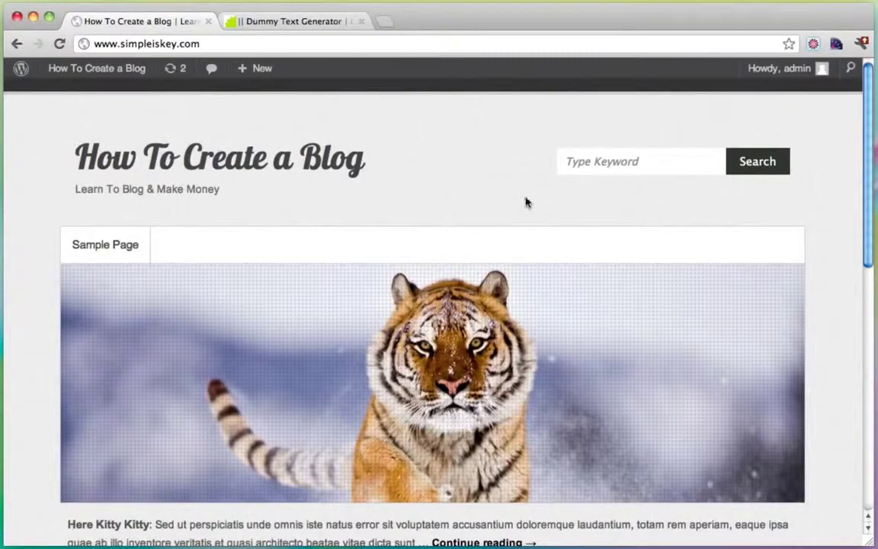
pyautogui.scroll(-2, 793, 206)
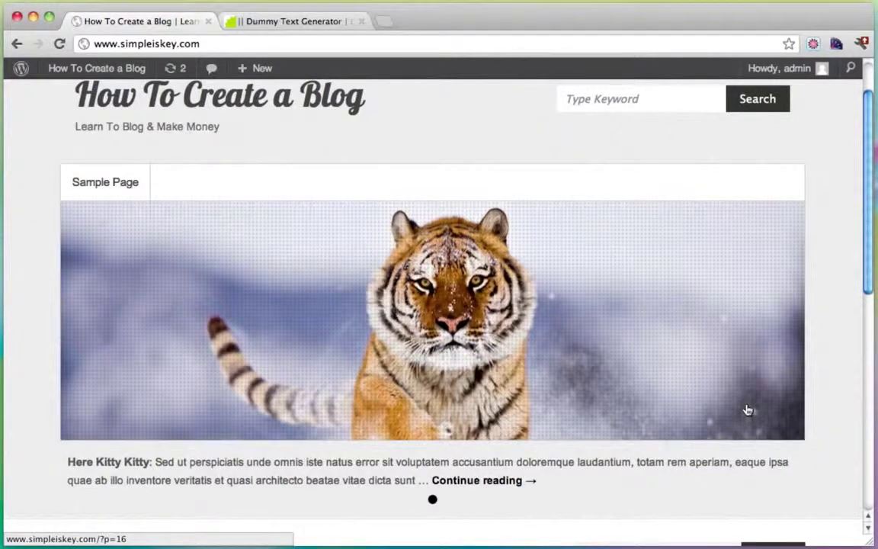
pyautogui.scroll(2, 747, 410)
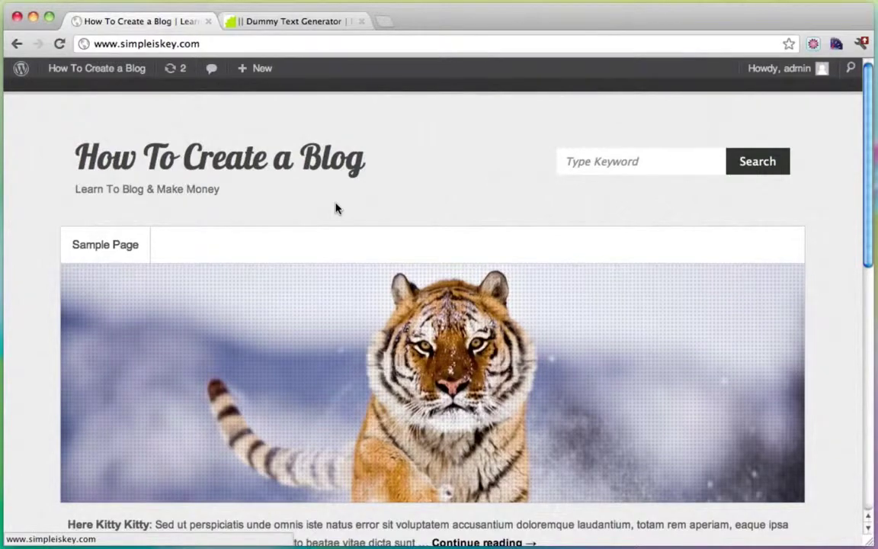
pyautogui.scroll(-5, 337, 207)
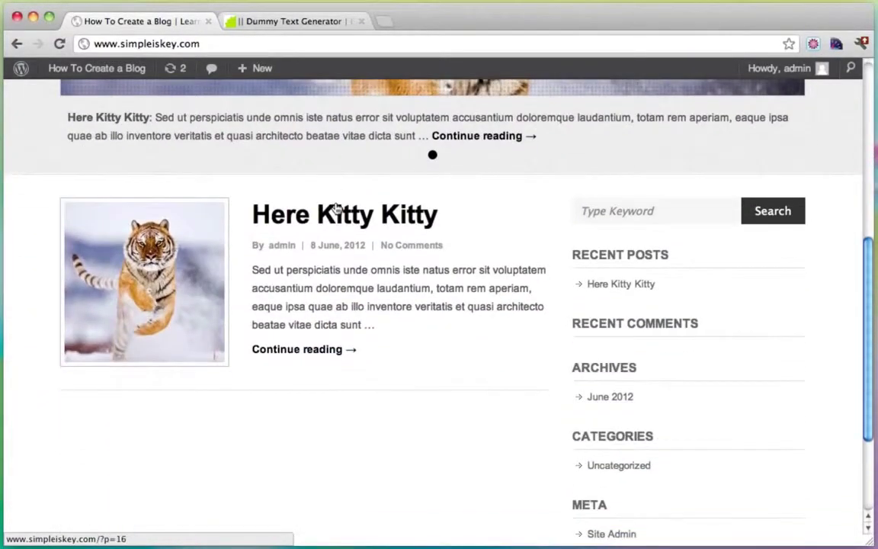
pyautogui.scroll(5, 337, 207)
pyautogui.moveTo(86, 69)
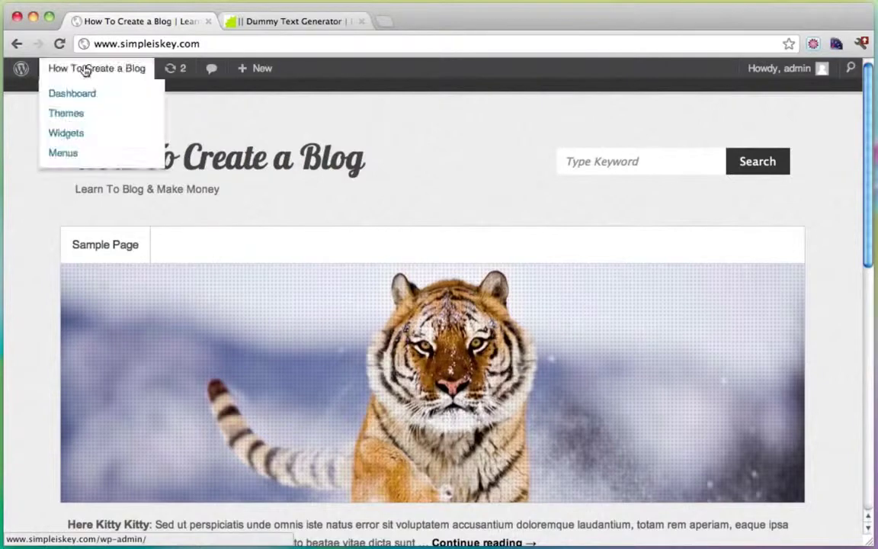
# Step: Start a new post titled 'Amazing Lightning'
pyautogui.moveTo(249, 71)
pyautogui.click(250, 95)
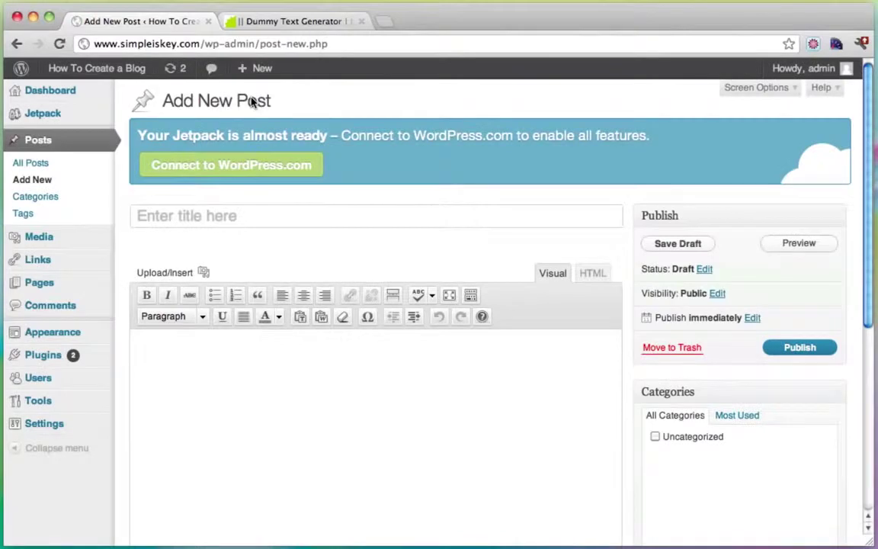
pyautogui.click(192, 216)
pyautogui.write('Amazing L')
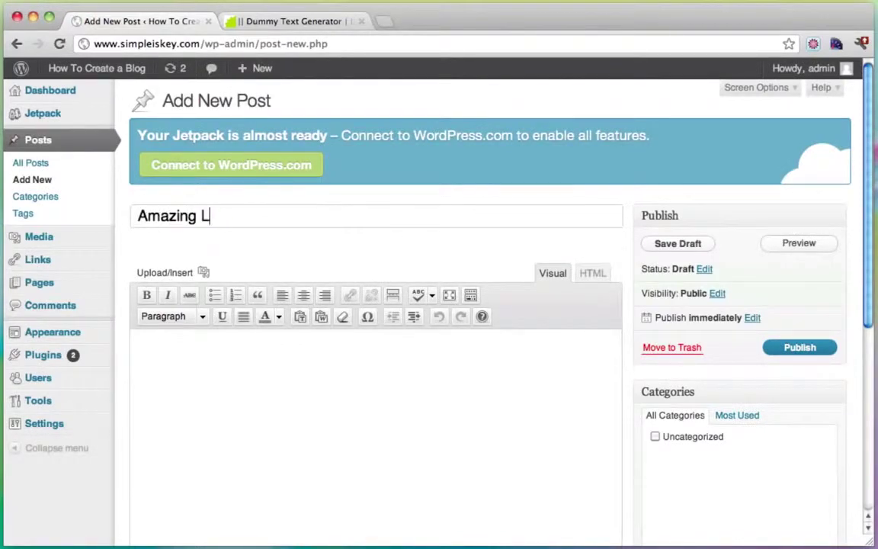
pyautogui.write('ightning')
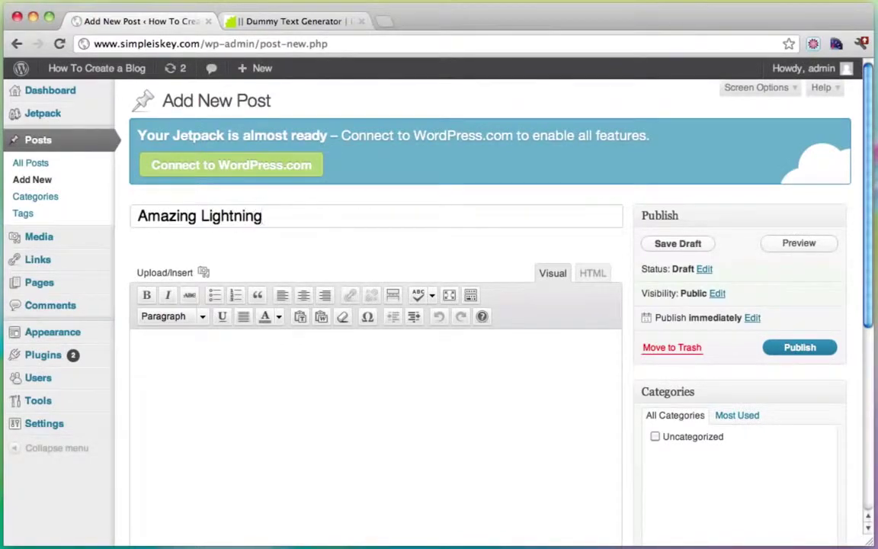
# Step: Copy Cicero dummy text from the Blind Text Generator
pyautogui.click(301, 22)
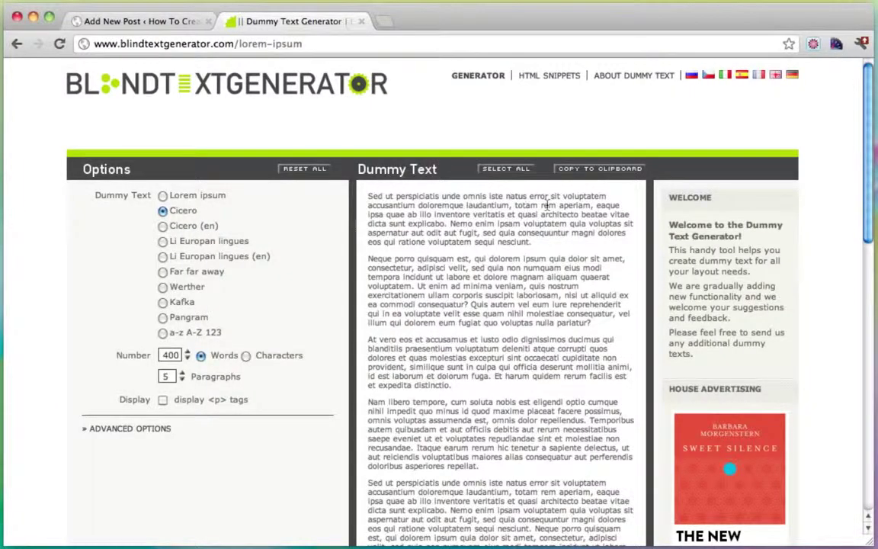
pyautogui.click(580, 169)
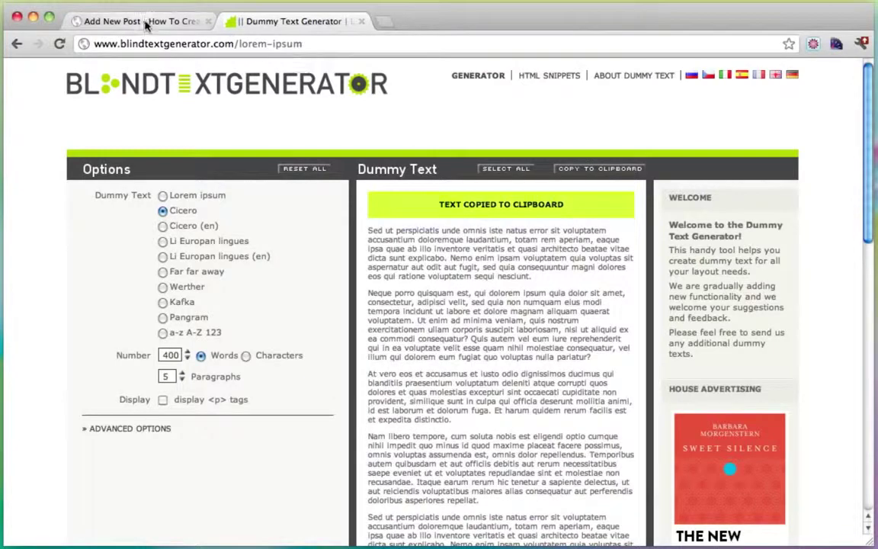
pyautogui.click(147, 23)
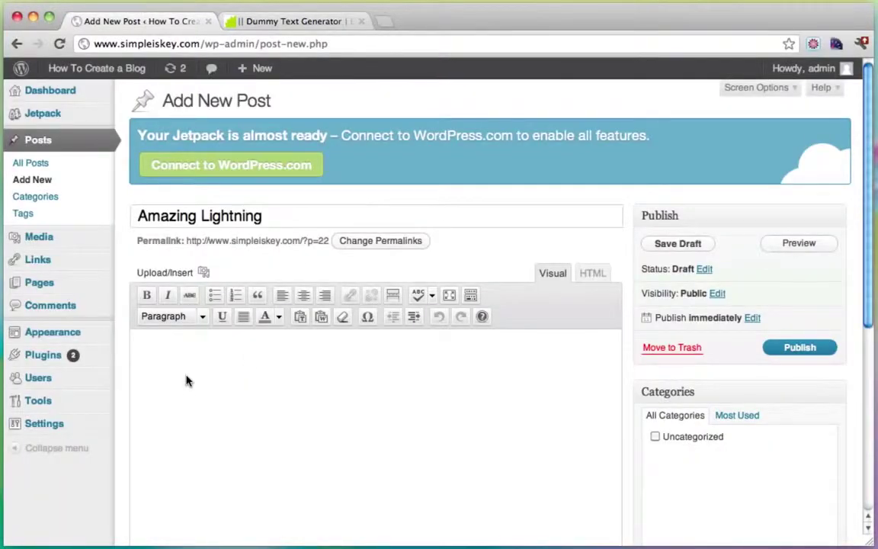
# Step: Paste the dummy text into the body and upload crazy-lightning-blue-glamour-photography.jpg
pyautogui.click(188, 381)
pyautogui.press('super+v')
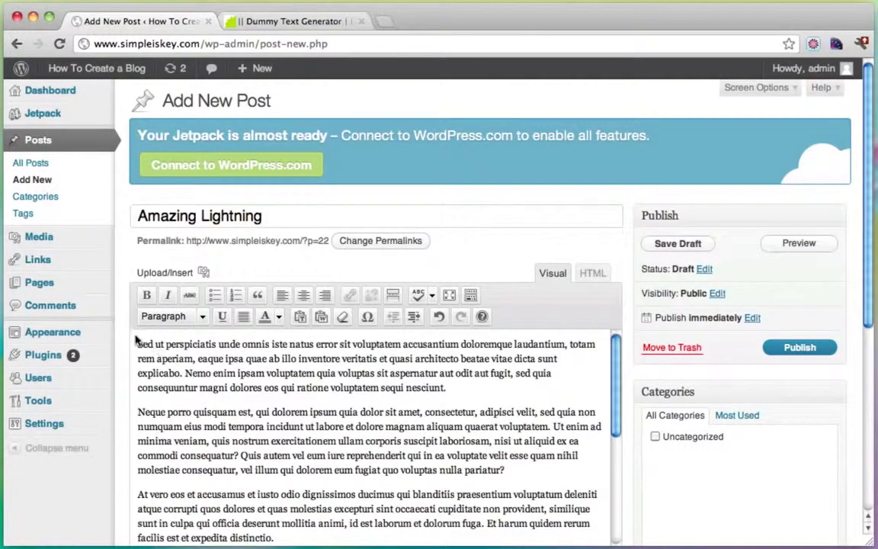
pyautogui.click(205, 272)
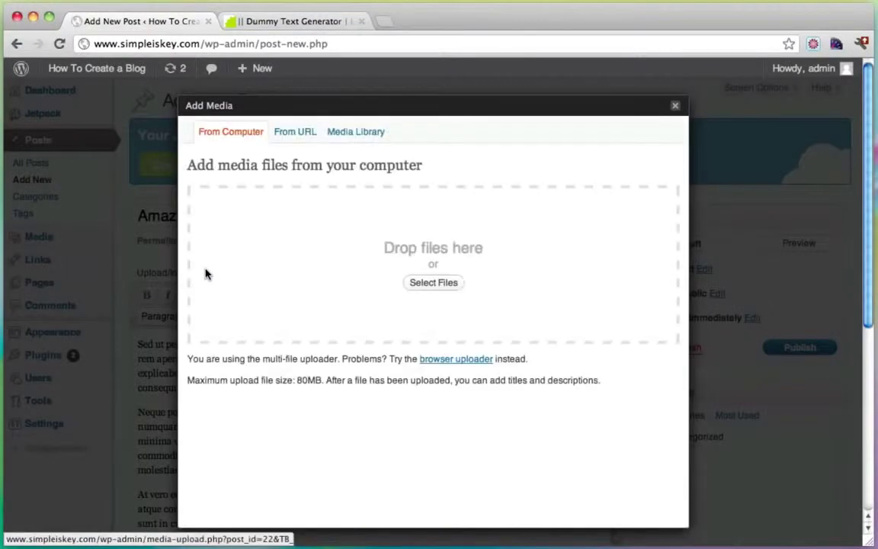
pyautogui.click(432, 283)
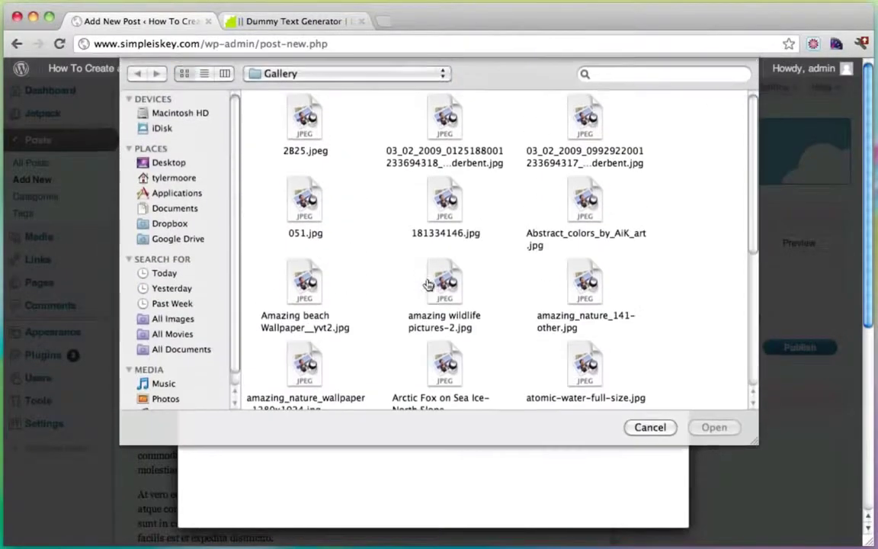
pyautogui.scroll(-3, 475, 194)
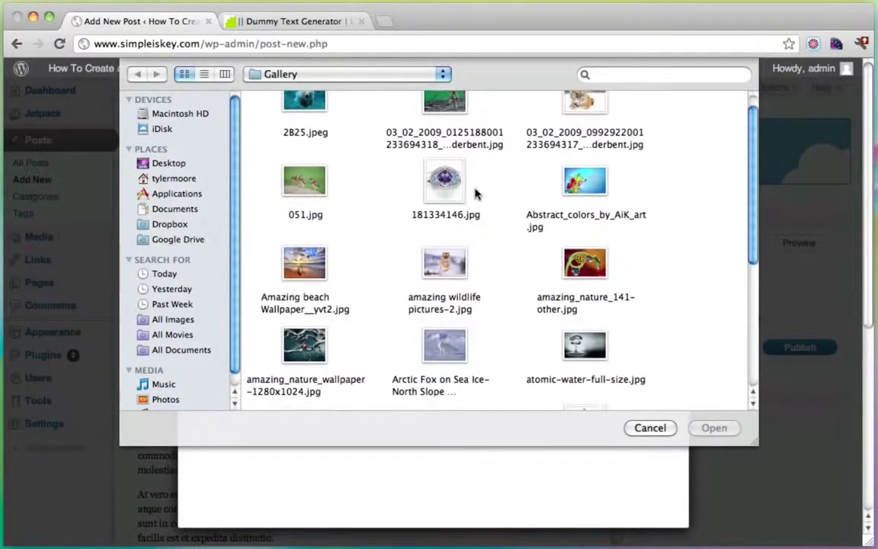
pyautogui.scroll(-3, 475, 194)
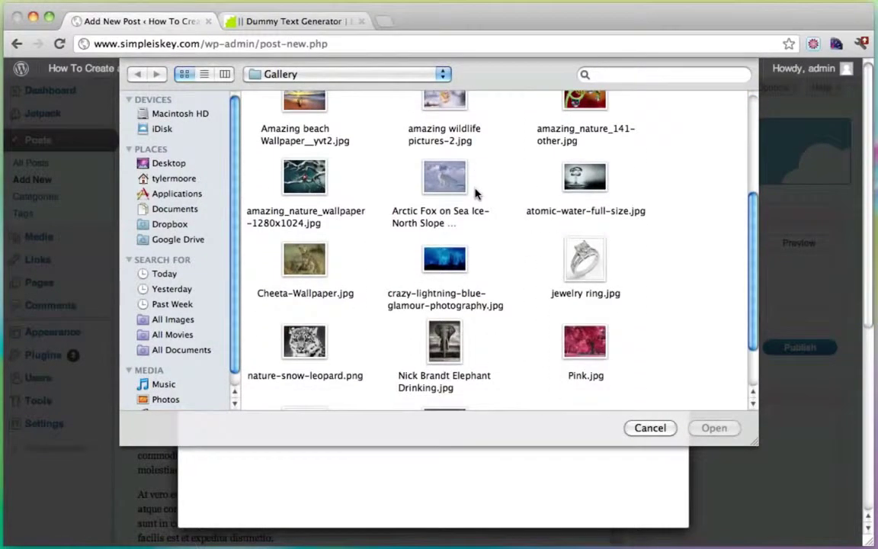
pyautogui.click(444, 259)
pyautogui.click(722, 434)
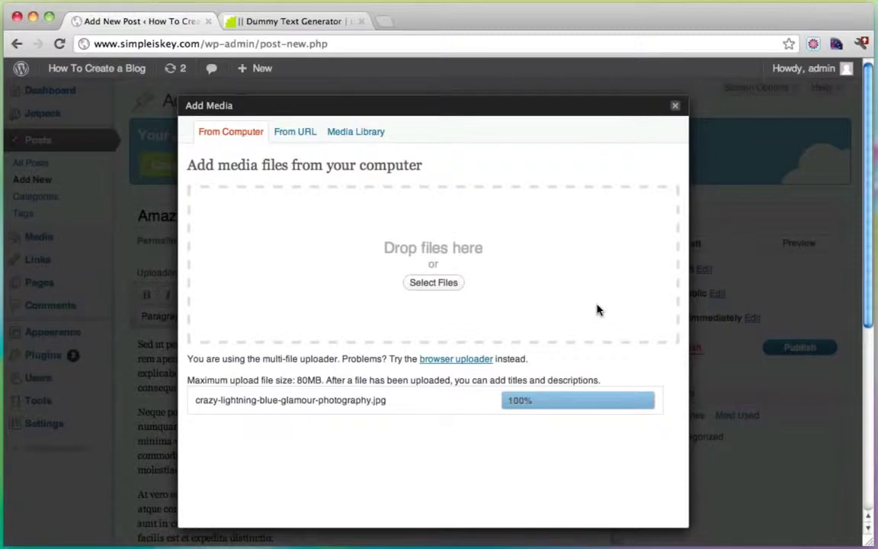
# Step: Insert the lightning image into the post unlinked, left-aligned at medium size
pyautogui.scroll(-5, 598, 310)
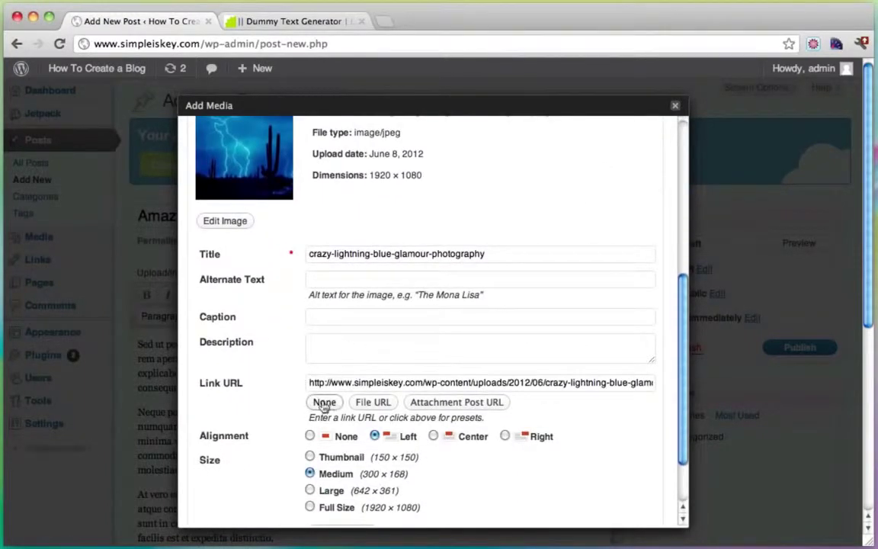
pyautogui.click(324, 402)
pyautogui.scroll(-3, 441, 323)
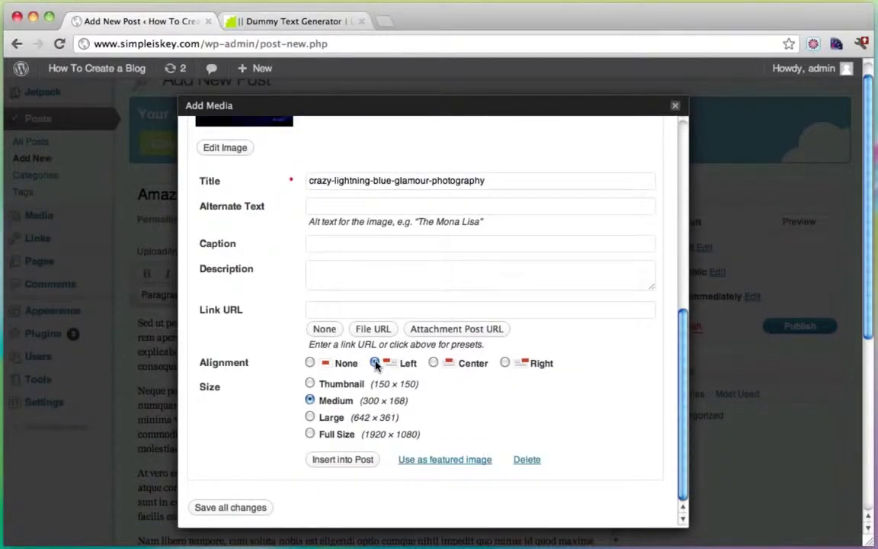
pyautogui.click(341, 461)
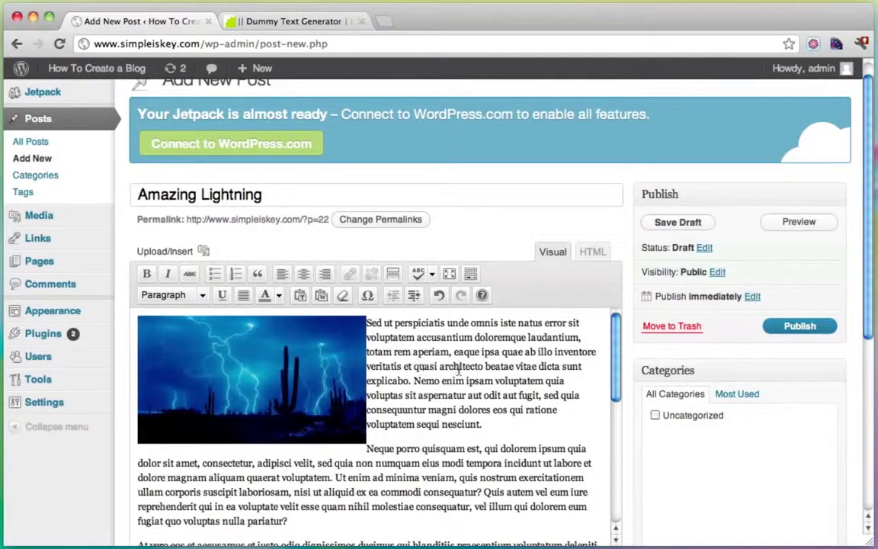
# Step: Open the uploaded lightning image in Post Thumbnail Editor via the featured image gallery
pyautogui.scroll(-5, 768, 406)
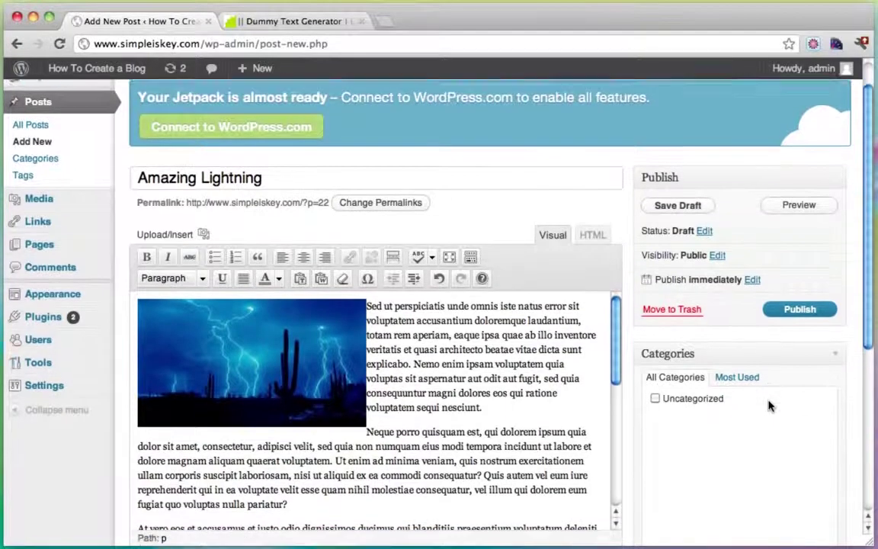
pyautogui.scroll(-3, 768, 406)
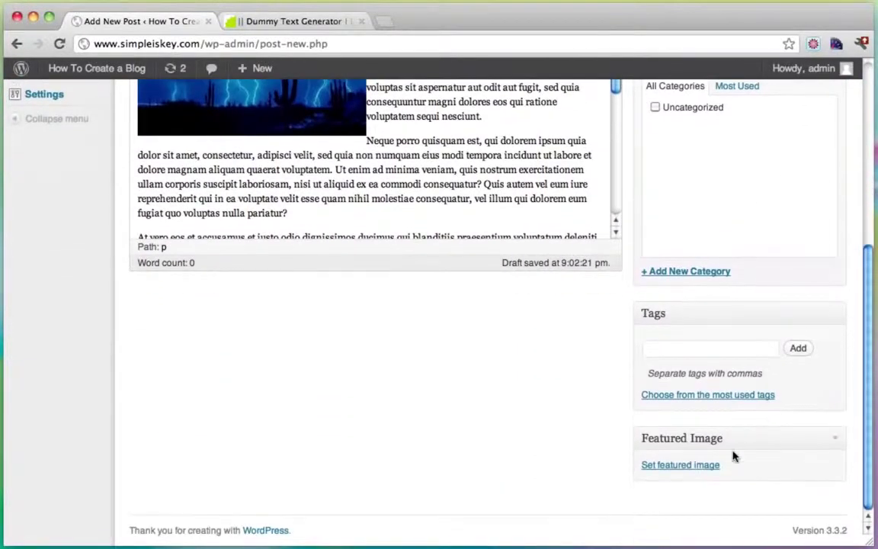
pyautogui.click(673, 466)
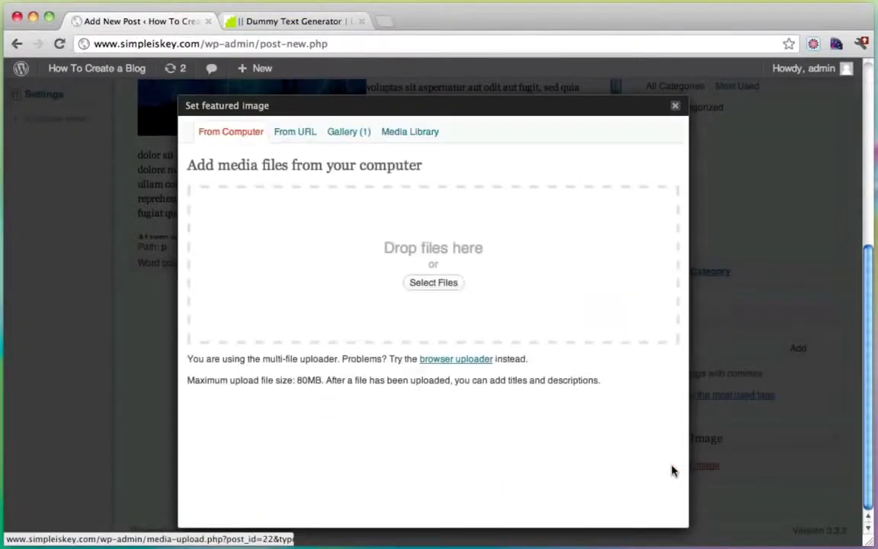
pyautogui.click(341, 136)
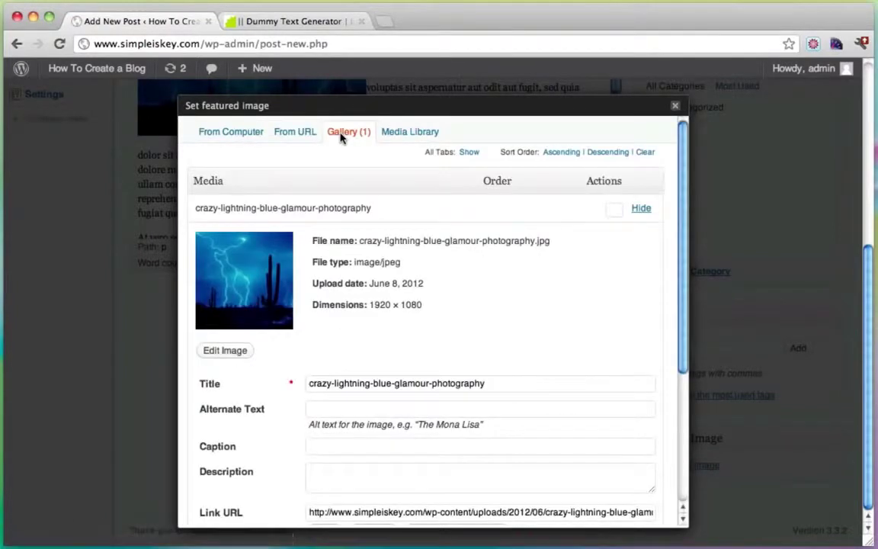
pyautogui.scroll(-2, 499, 292)
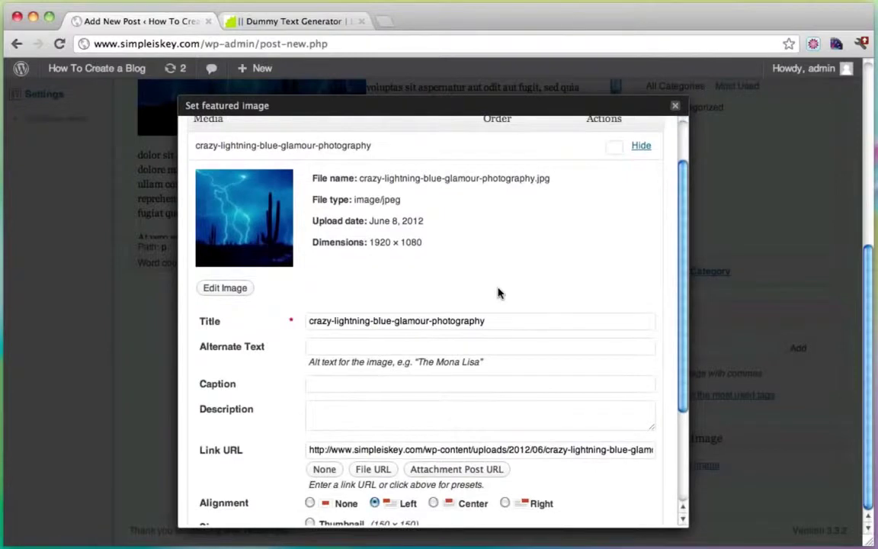
pyautogui.scroll(-5, 499, 293)
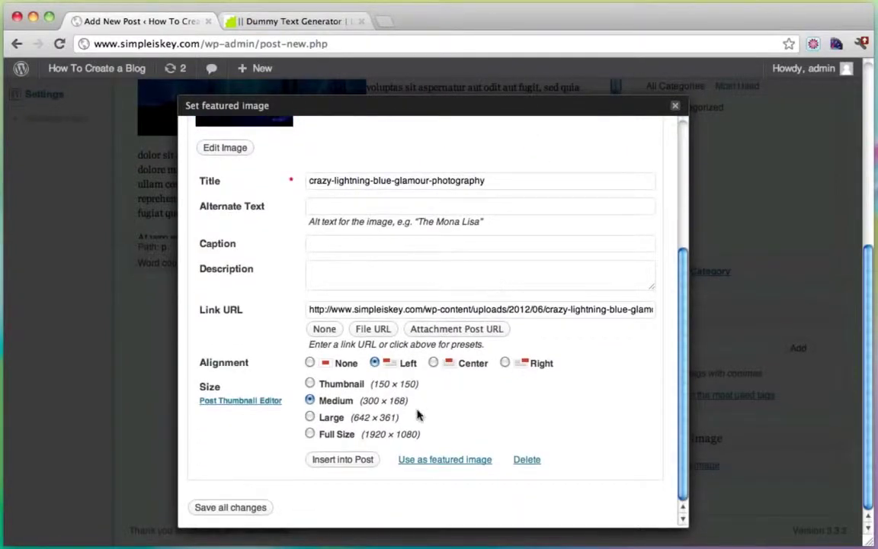
pyautogui.click(234, 403)
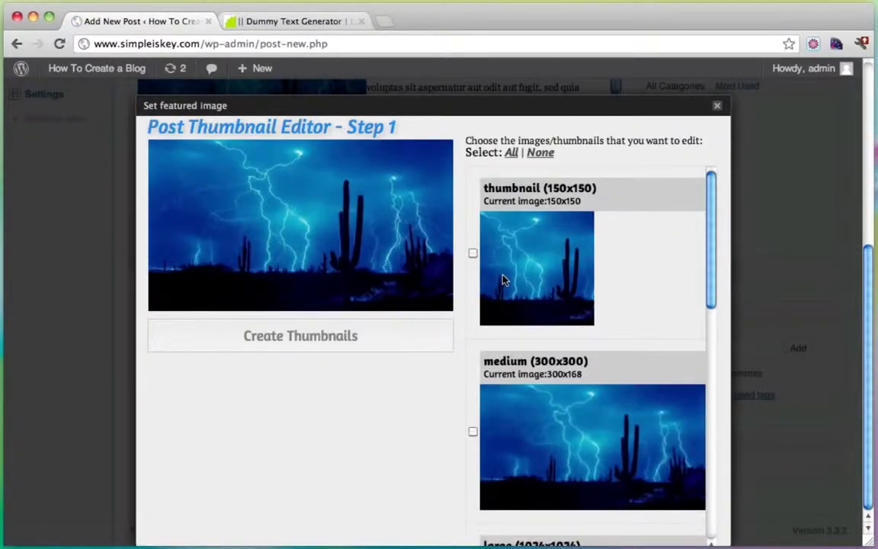
# Step: Crop a full-width 976×313 slider strip showing the cacti and lightning, and create it
pyautogui.scroll(-8, 502, 280)
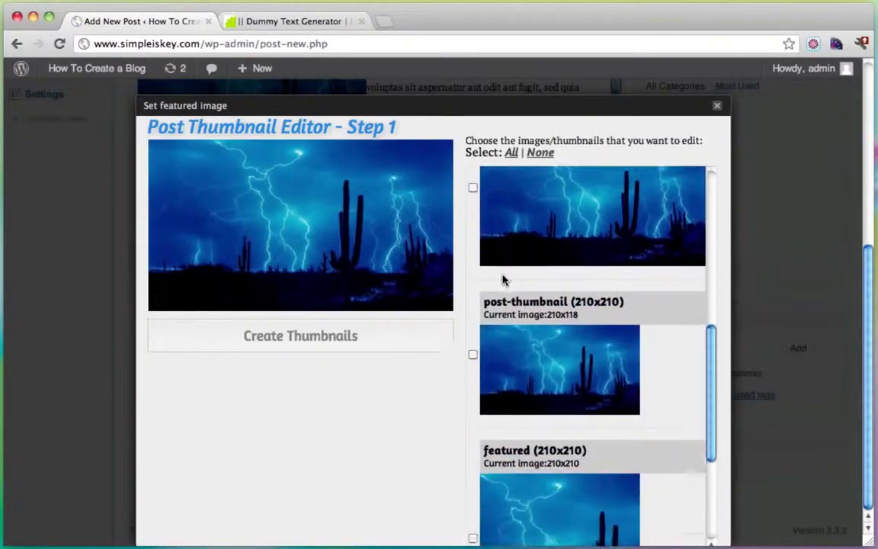
pyautogui.scroll(-5, 502, 280)
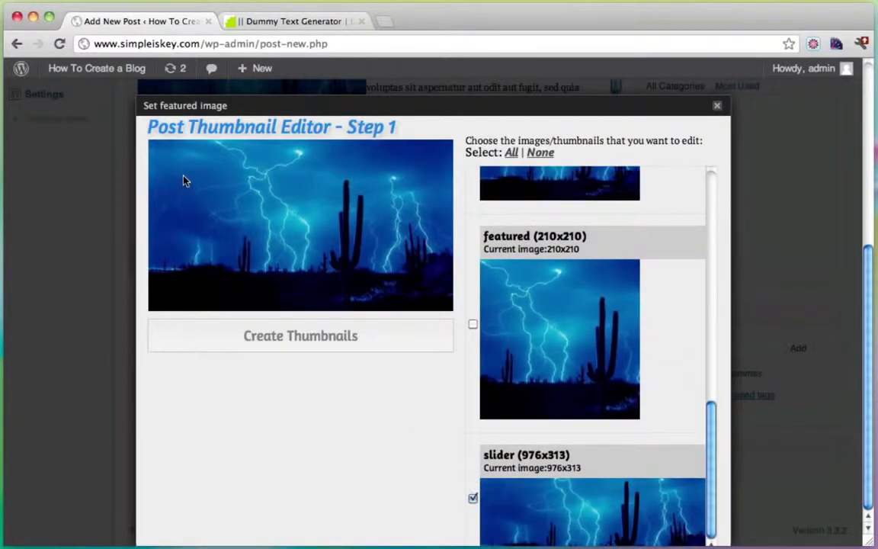
pyautogui.moveTo(183, 181); pyautogui.dragTo(449, 261)
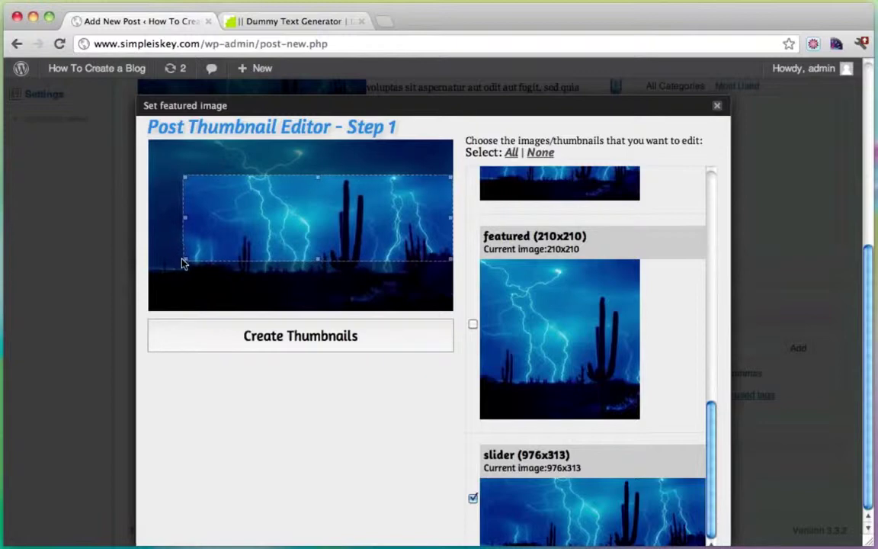
pyautogui.moveTo(186, 257); pyautogui.dragTo(143, 278)
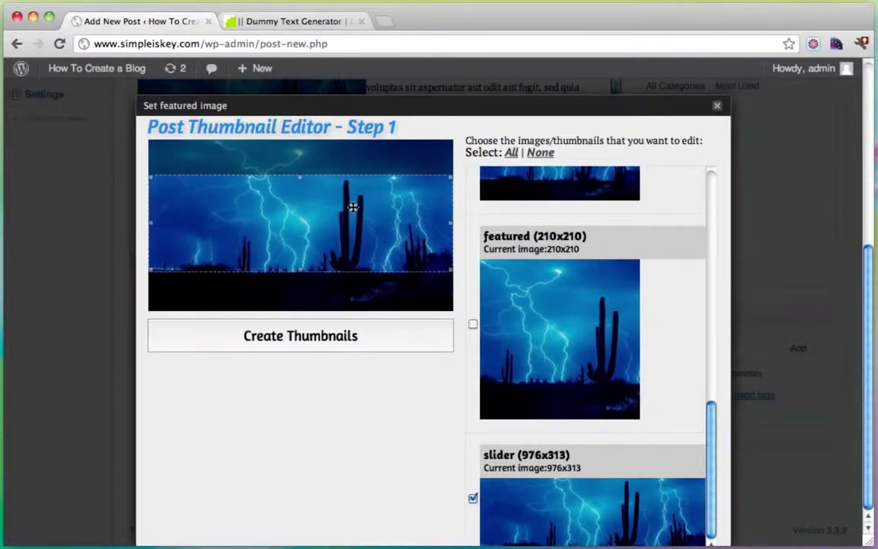
pyautogui.moveTo(353, 208)
pyautogui.mouseDown()
pyautogui.moveTo(353, 221)
pyautogui.moveTo(353, 208)
pyautogui.mouseUp()
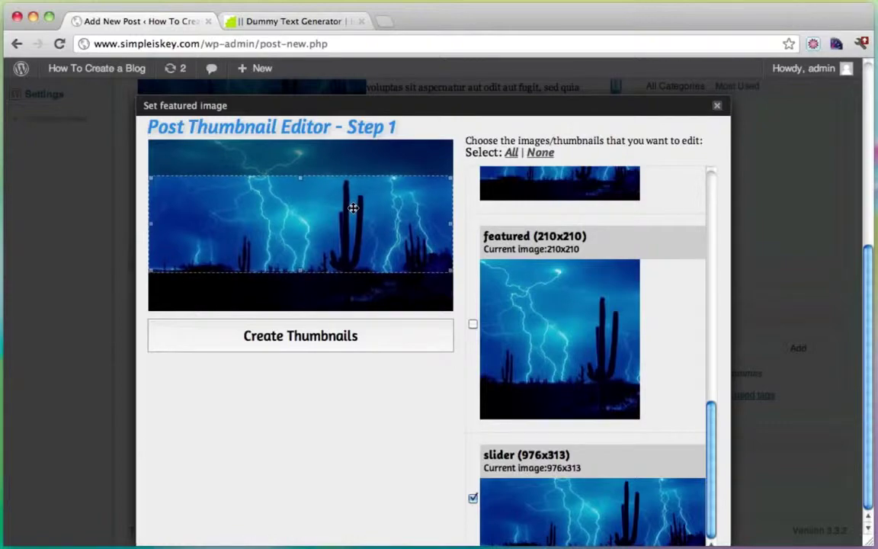
pyautogui.click(326, 334)
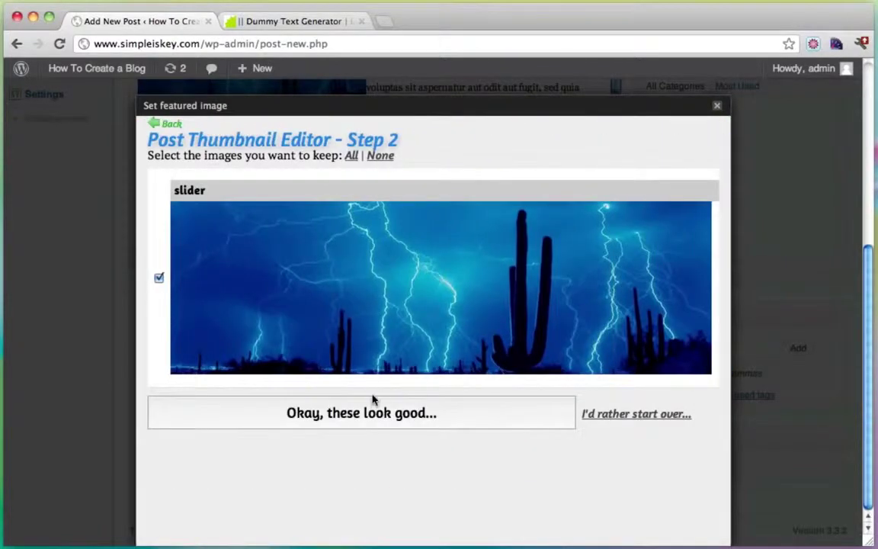
pyautogui.click(373, 401)
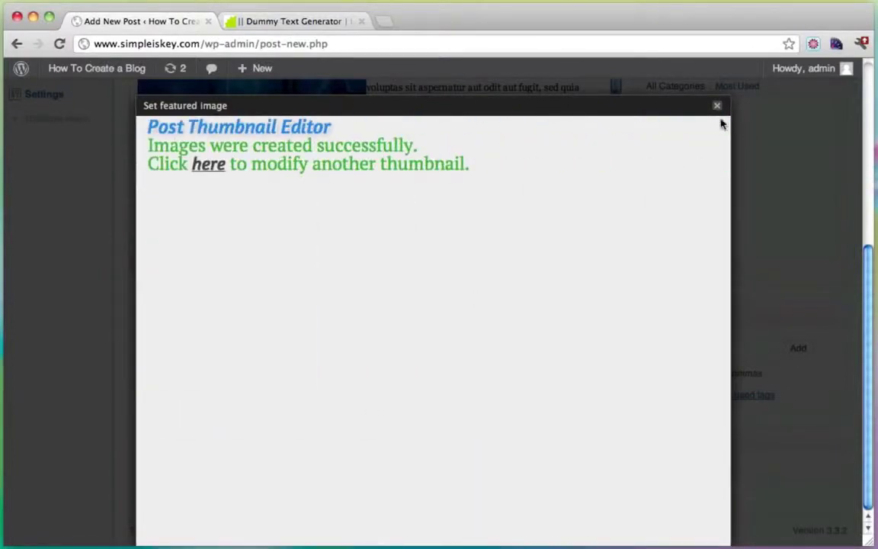
pyautogui.click(717, 107)
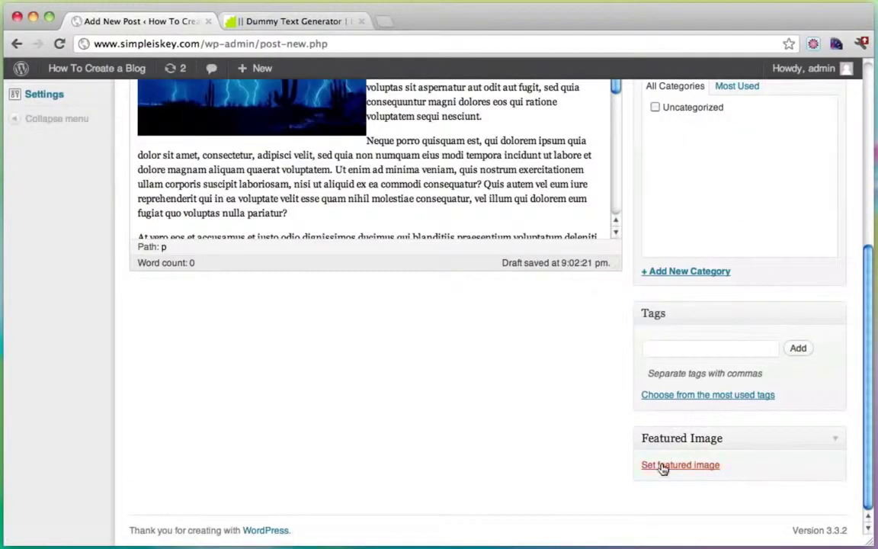
# Step: Set the lightning photo as the featured image and publish Amazing Lightning
pyautogui.click(664, 467)
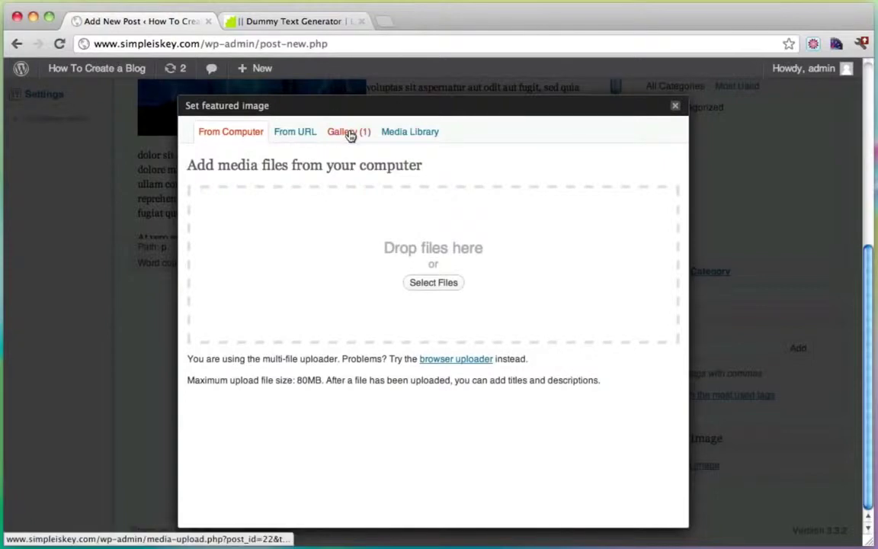
pyautogui.click(350, 133)
pyautogui.scroll(-4, 461, 346)
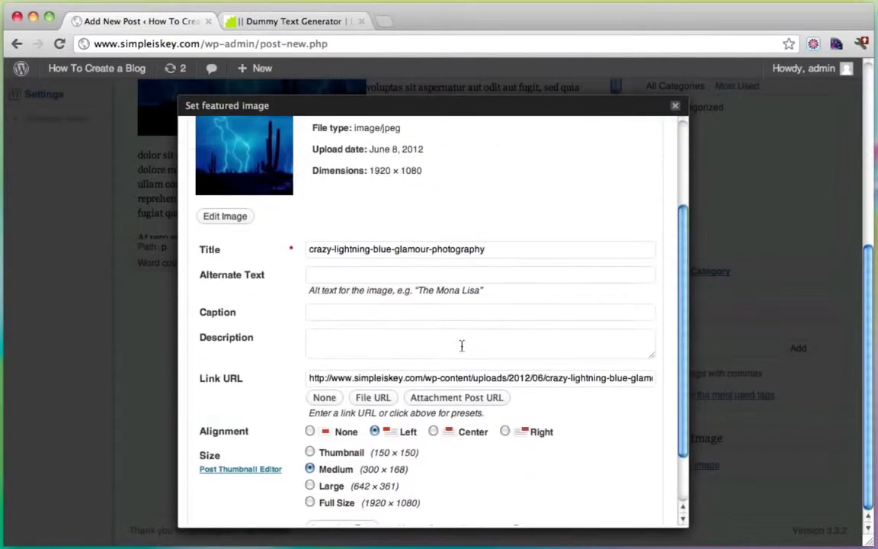
pyautogui.scroll(-2, 461, 346)
pyautogui.click(417, 460)
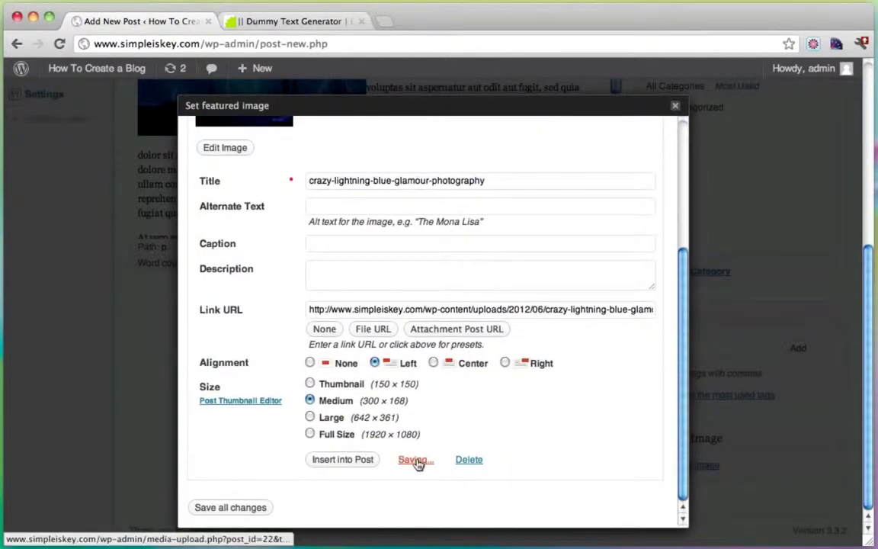
pyautogui.click(675, 106)
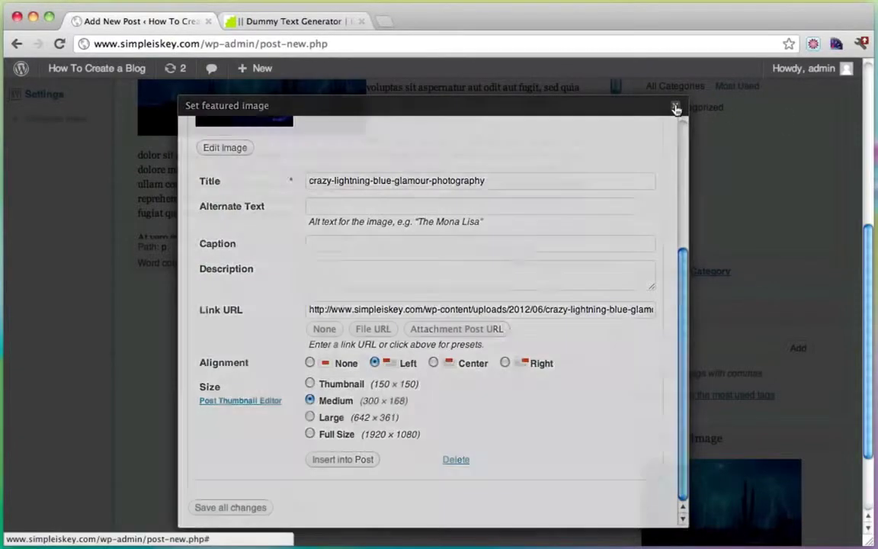
pyautogui.scroll(5, 733, 287)
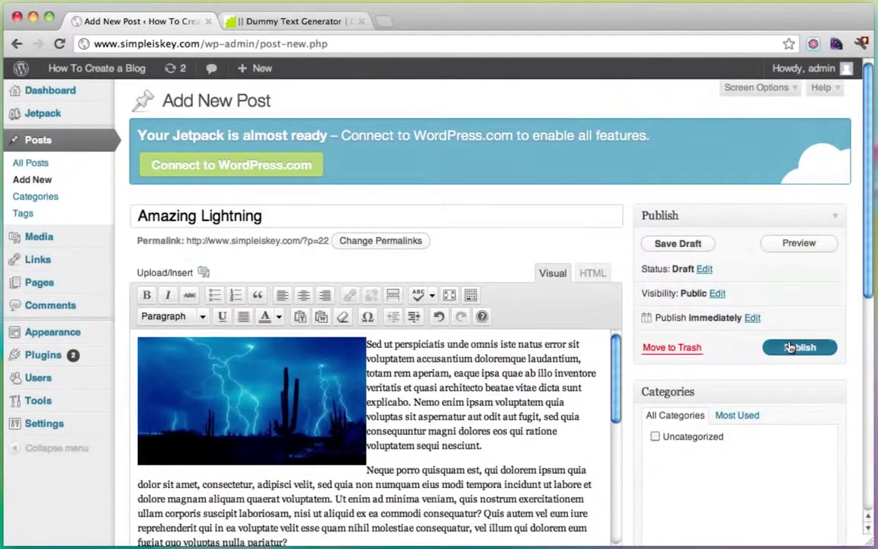
pyautogui.click(790, 346)
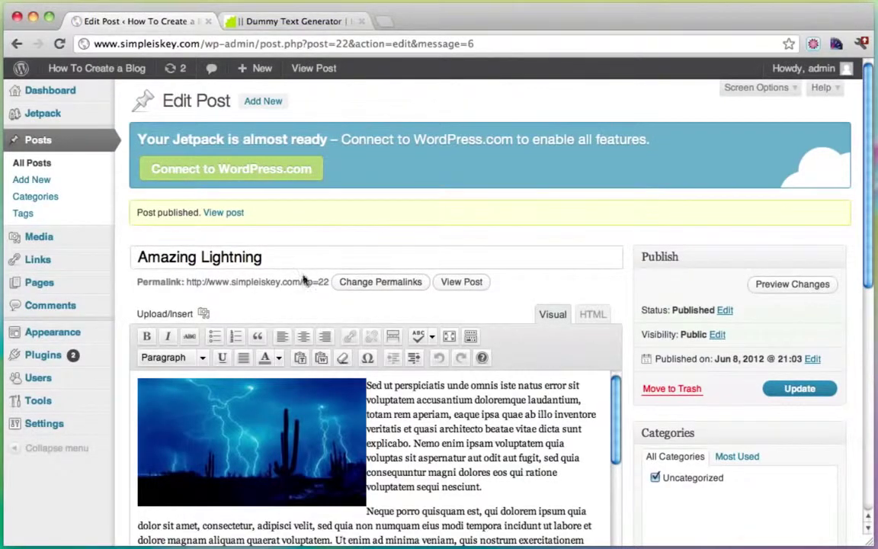
# Step: Visit the live blog and scroll the homepage to check the new post
pyautogui.moveTo(103, 70)
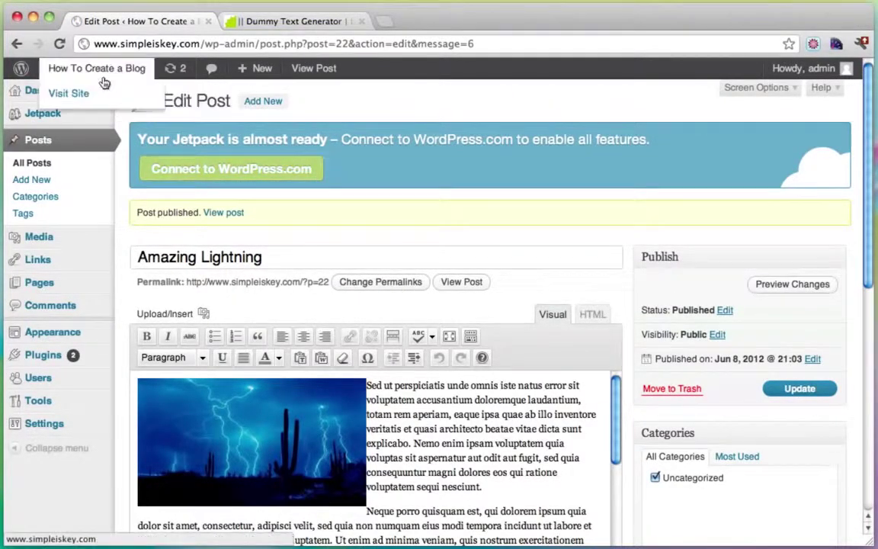
pyautogui.click(86, 94)
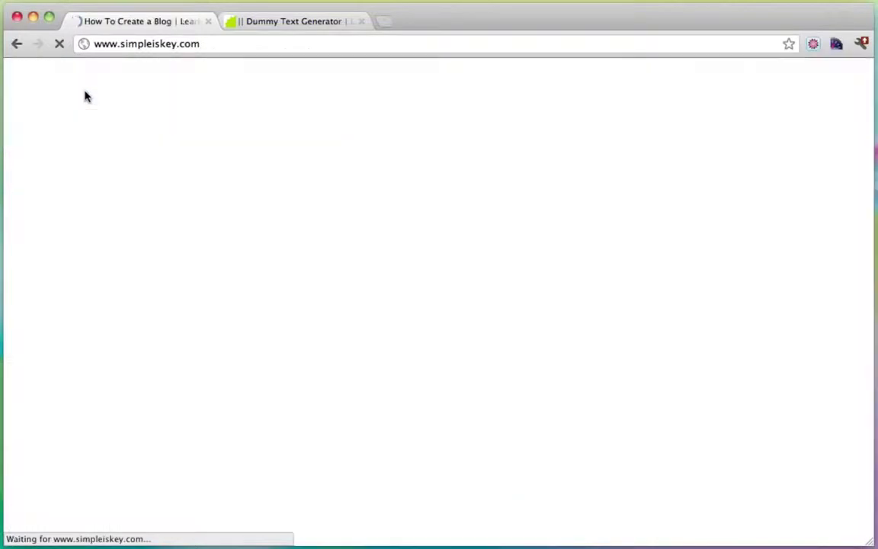
pyautogui.scroll(-2, 574, 226)
pyautogui.scroll(-8, 573, 227)
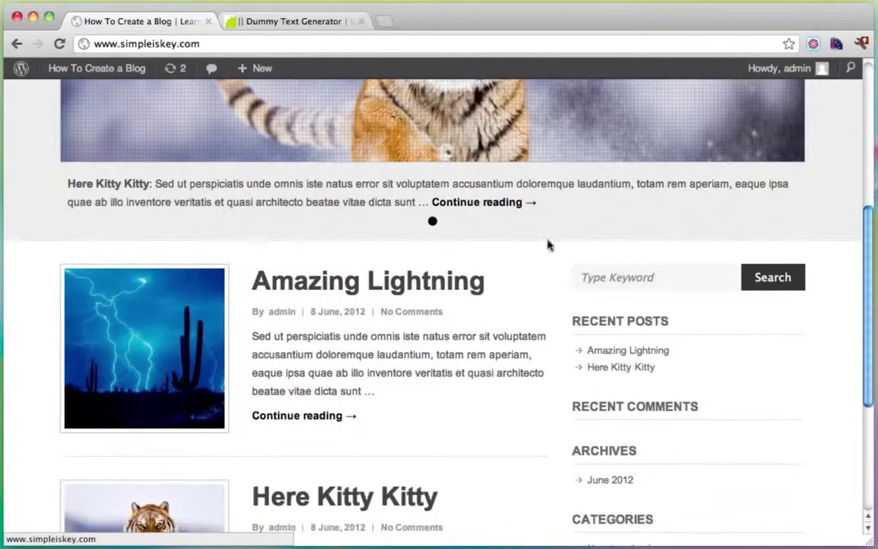
pyautogui.scroll(-4, 421, 303)
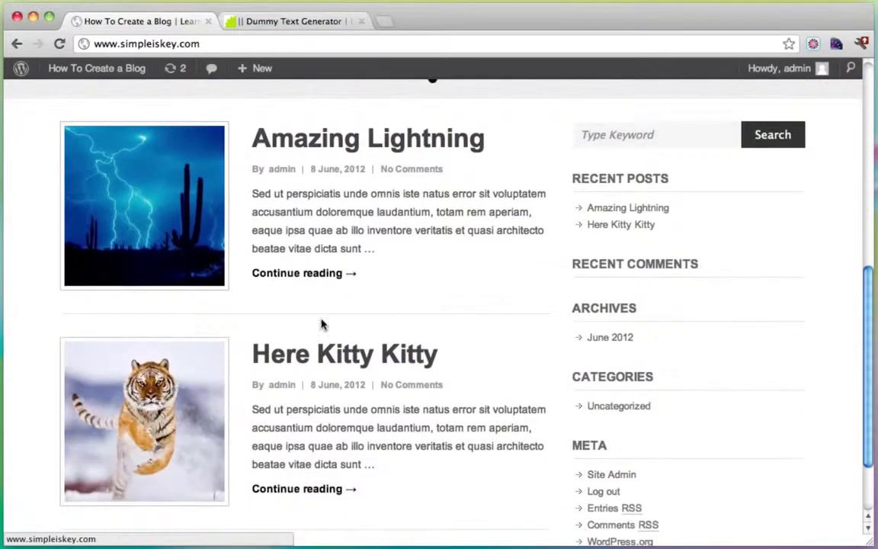
pyautogui.scroll(-3, 403, 402)
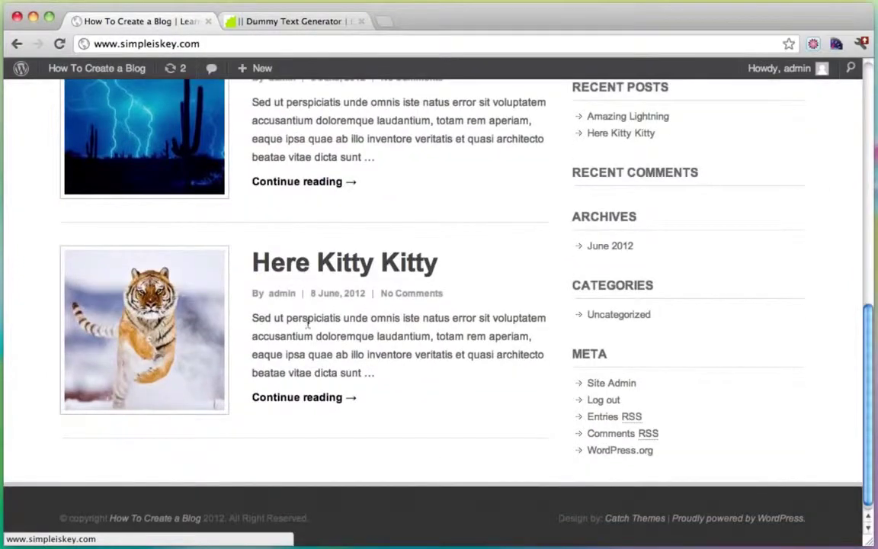
pyautogui.scroll(8, 402, 396)
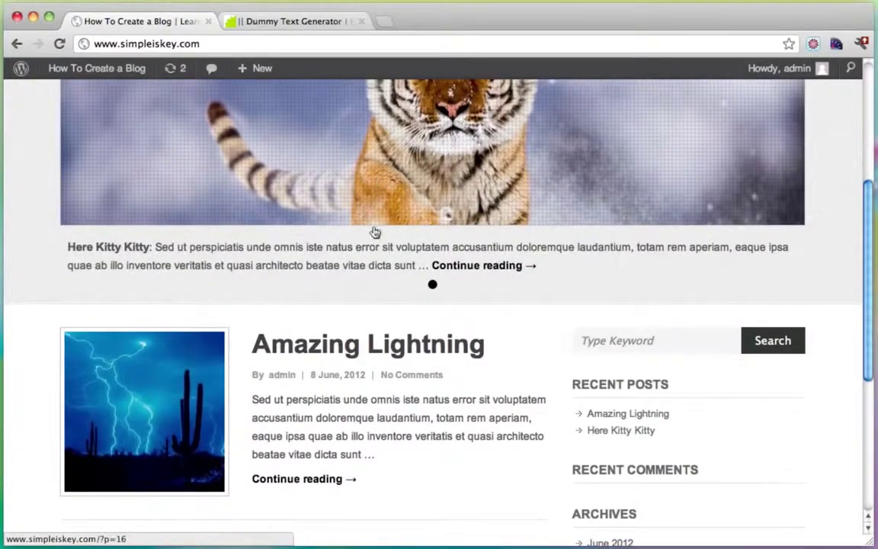
pyautogui.scroll(3, 470, 219)
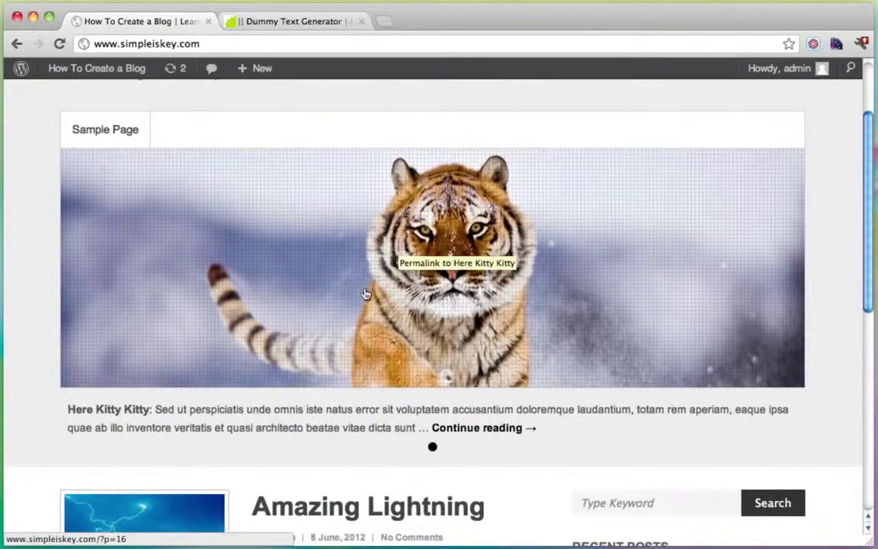
# Step: Return to the dashboard and open Amazing Lightning from All Posts for editing
pyautogui.click(86, 76)
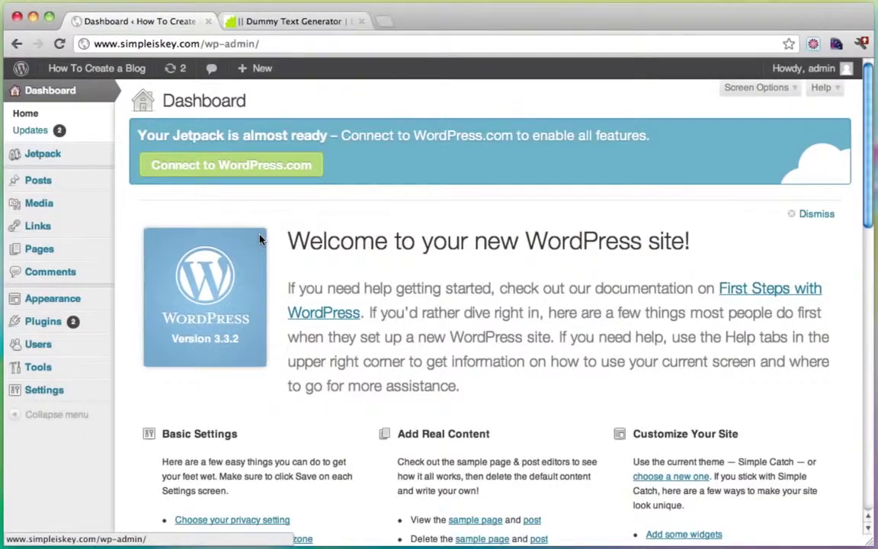
pyautogui.click(52, 186)
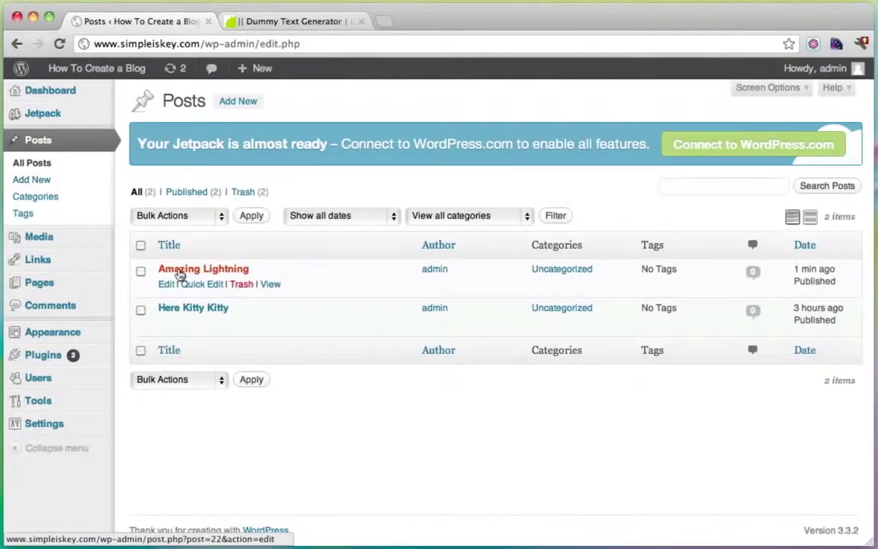
pyautogui.click(178, 273)
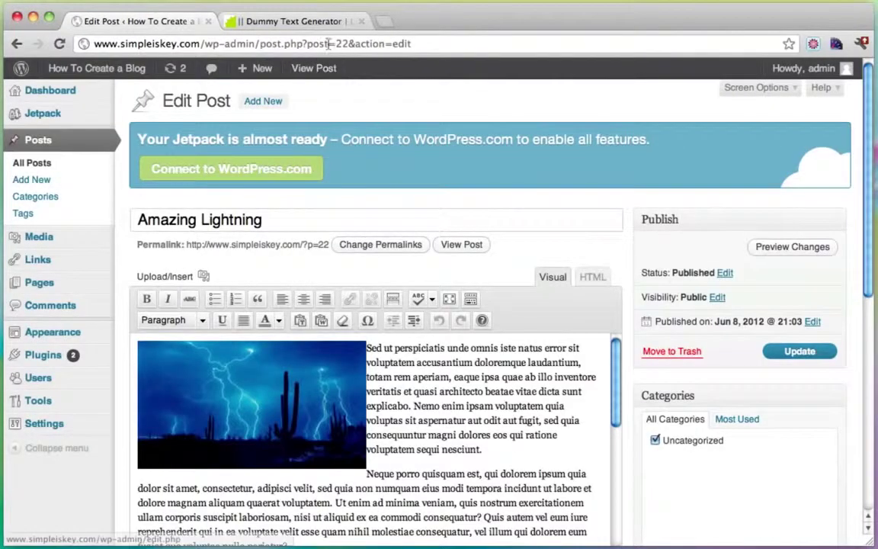
# Step: Save the Featured Slider with 2 slides, post IDs 16 and 22, then view the live site
pyautogui.moveTo(308, 47); pyautogui.dragTo(346, 46)
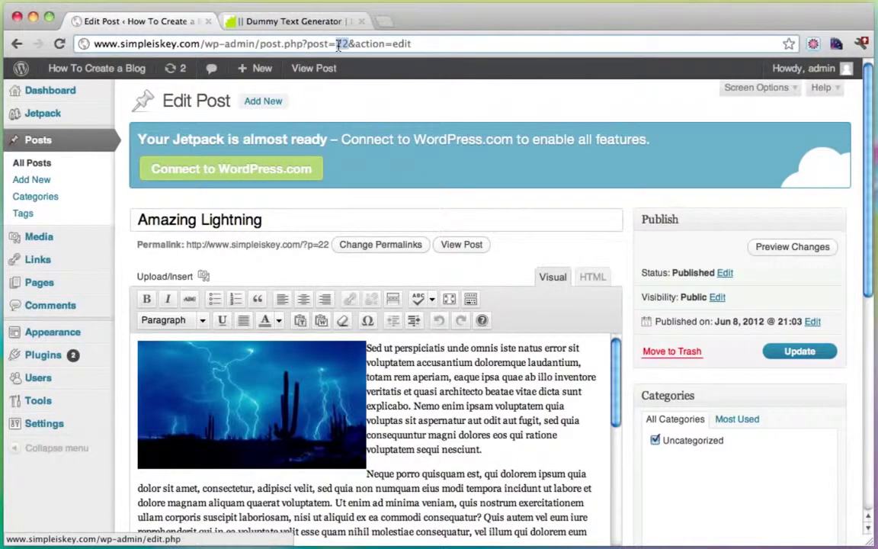
pyautogui.moveTo(69, 330)
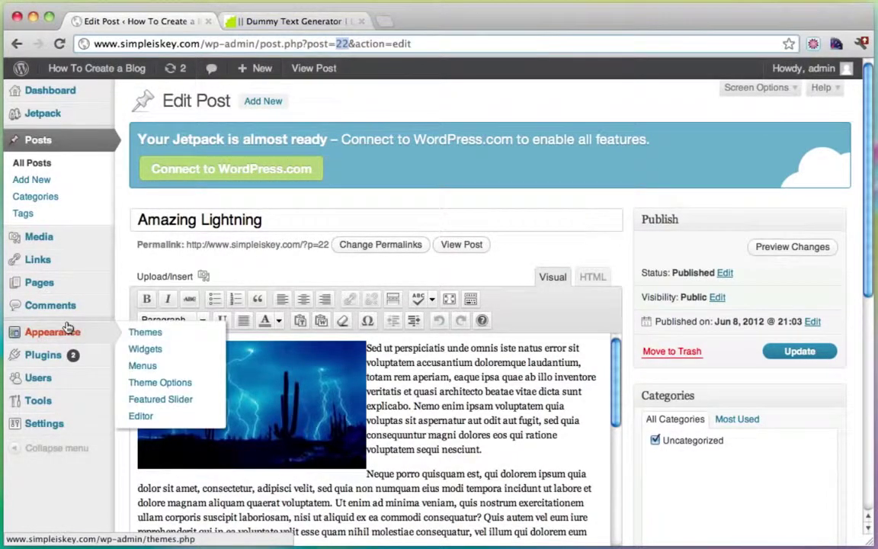
pyautogui.click(158, 402)
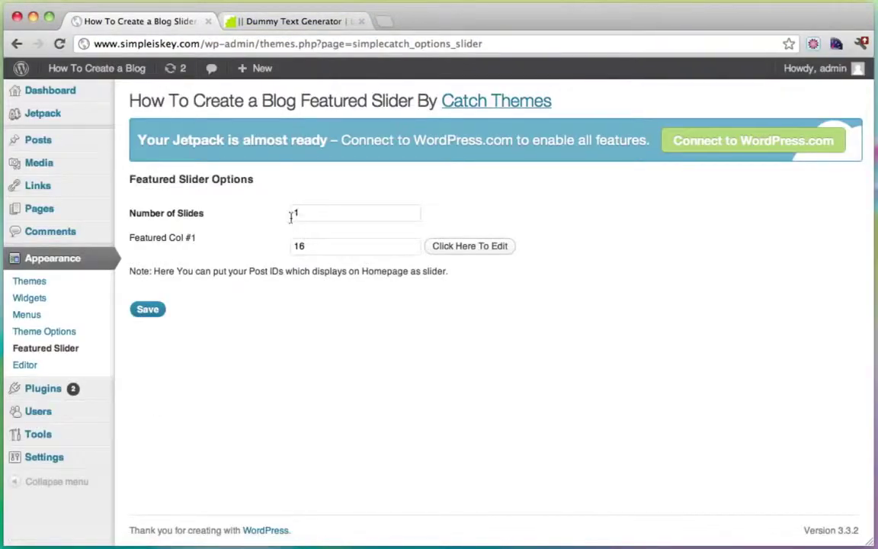
pyautogui.write('2')
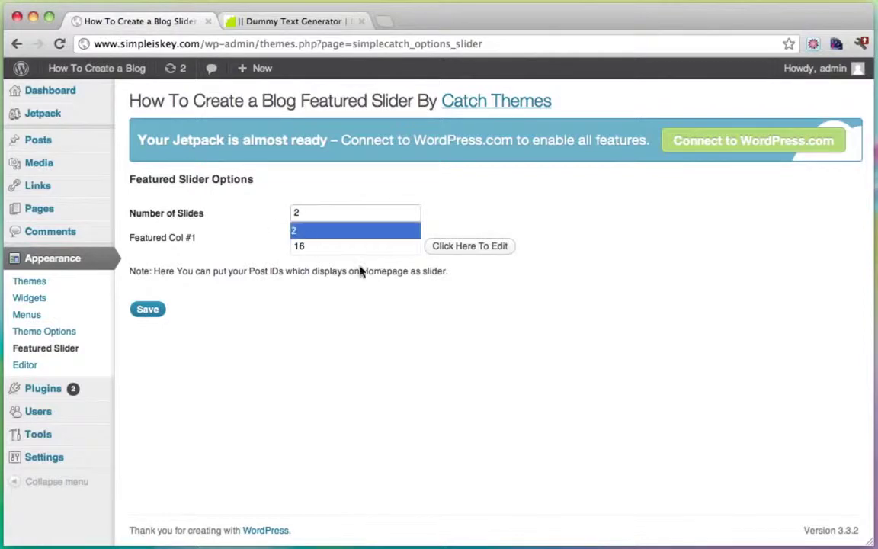
pyautogui.click(148, 311)
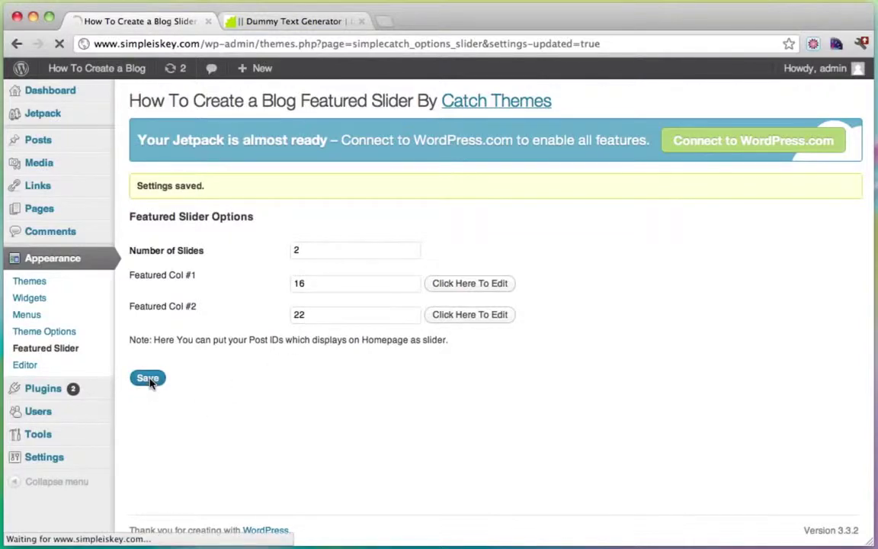
pyautogui.moveTo(107, 70)
pyautogui.click(92, 94)
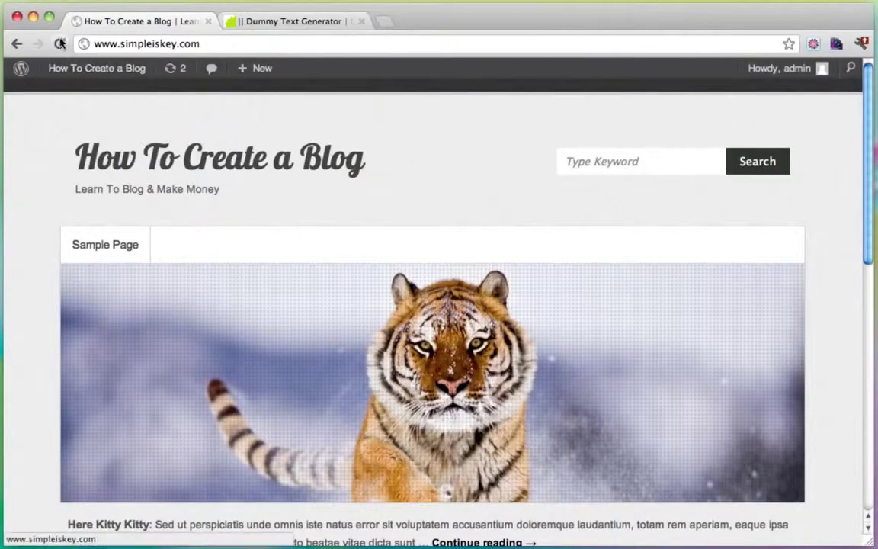
pyautogui.click(61, 44)
pyautogui.scroll(-3, 345, 196)
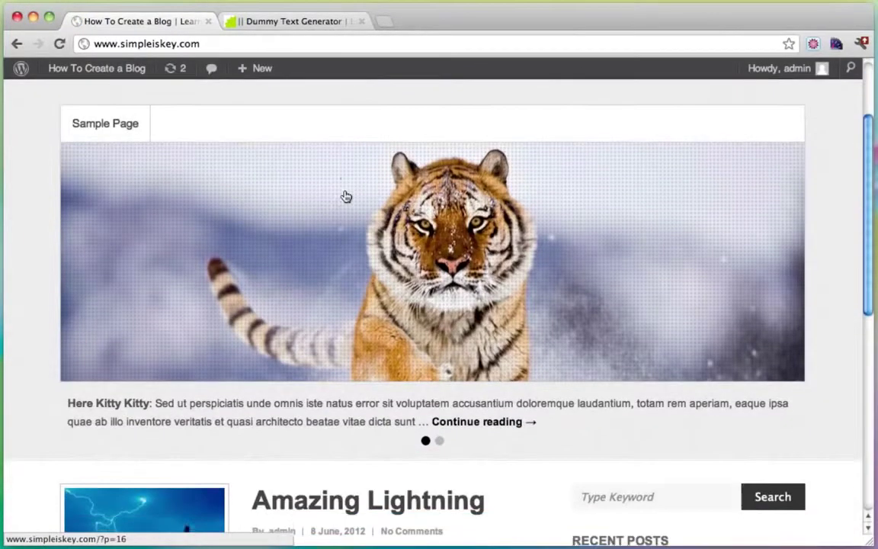
pyautogui.click(440, 436)
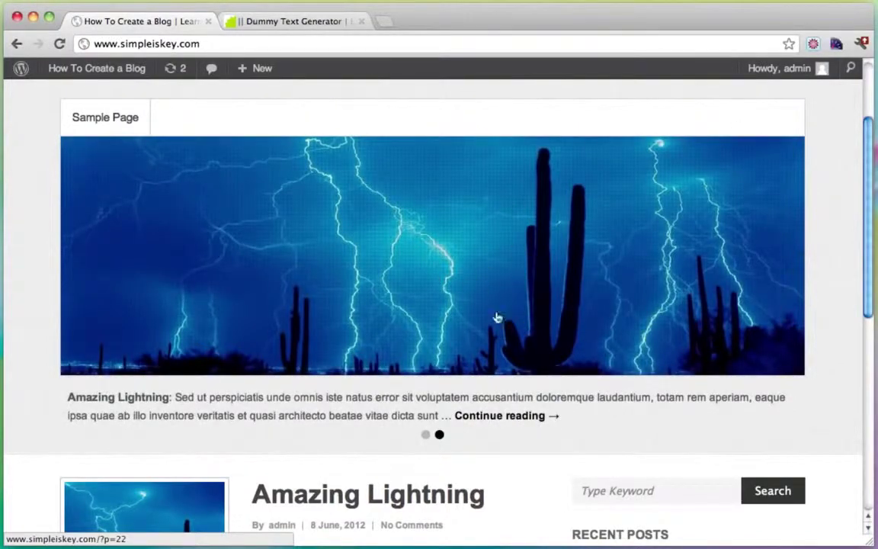
pyautogui.scroll(-5, 338, 206)
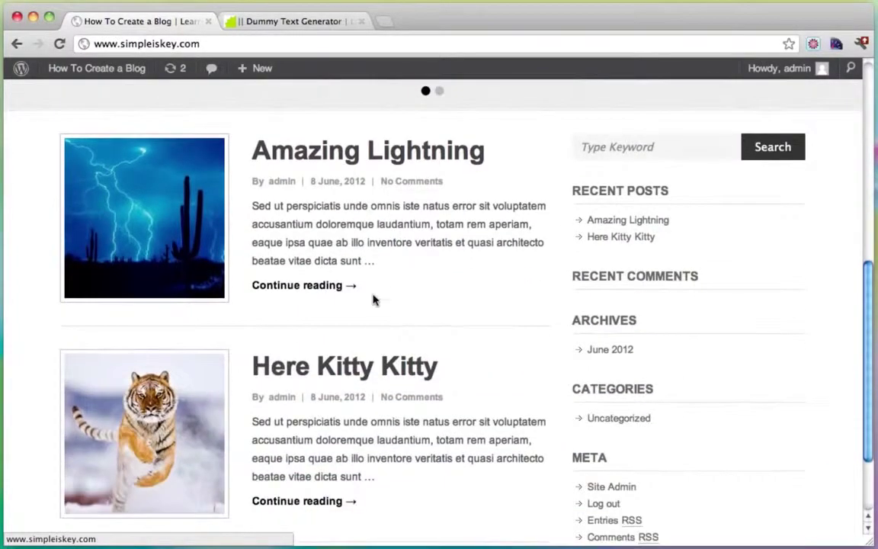
pyautogui.click(296, 145)
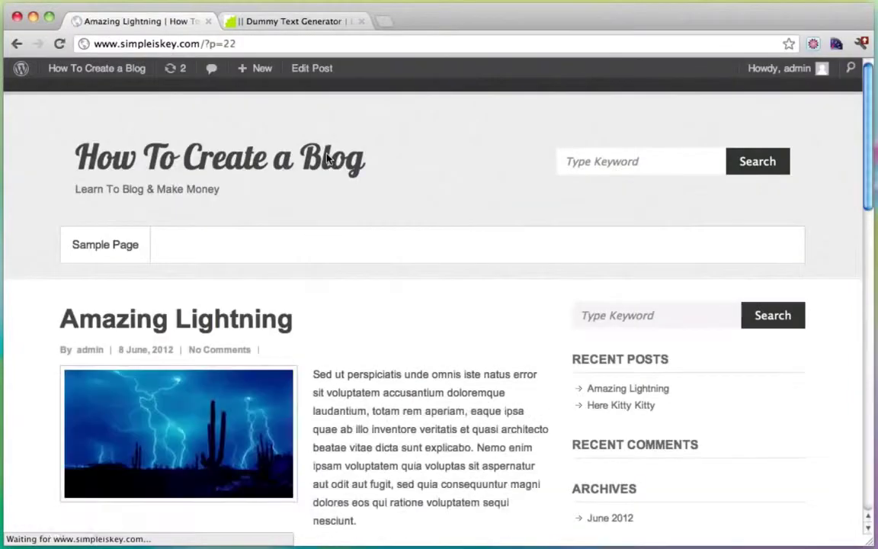
pyautogui.scroll(-3, 299, 194)
pyautogui.scroll(-10, 455, 245)
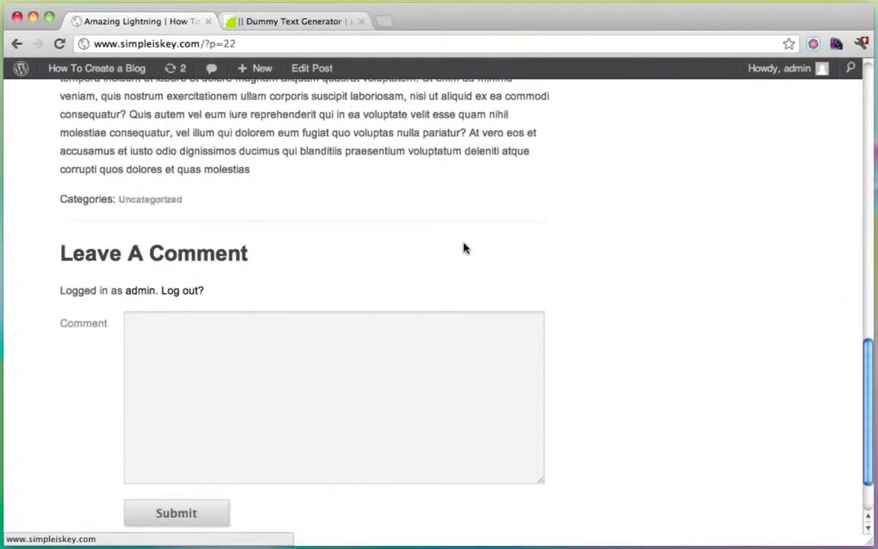
pyautogui.click(215, 384)
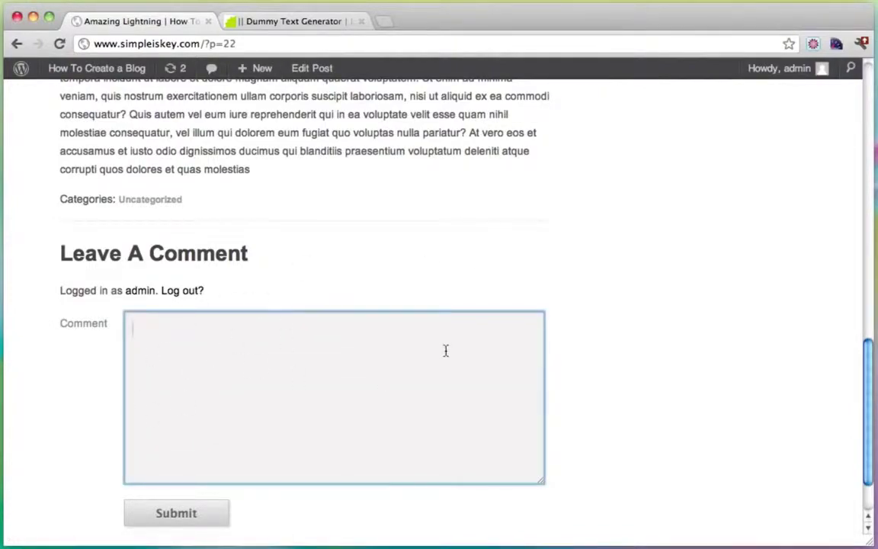
pyautogui.scroll(15, 446, 351)
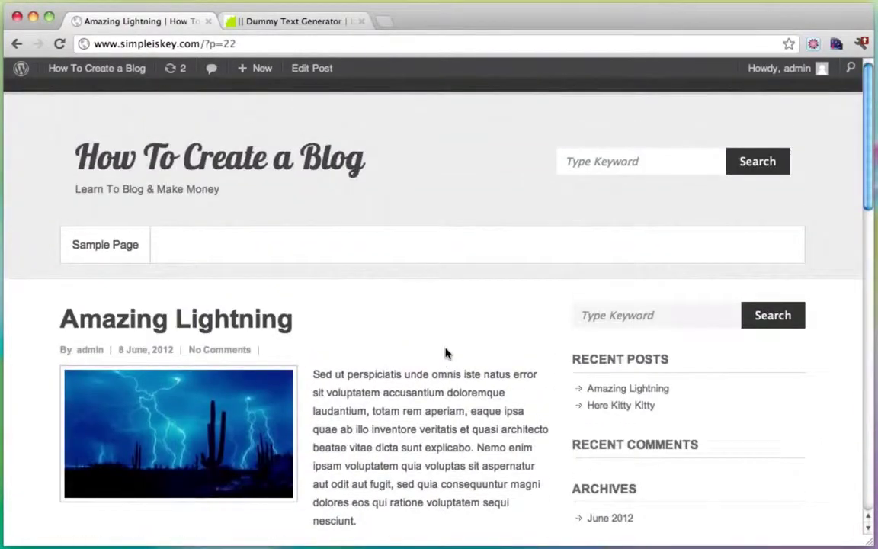
pyautogui.click(99, 146)
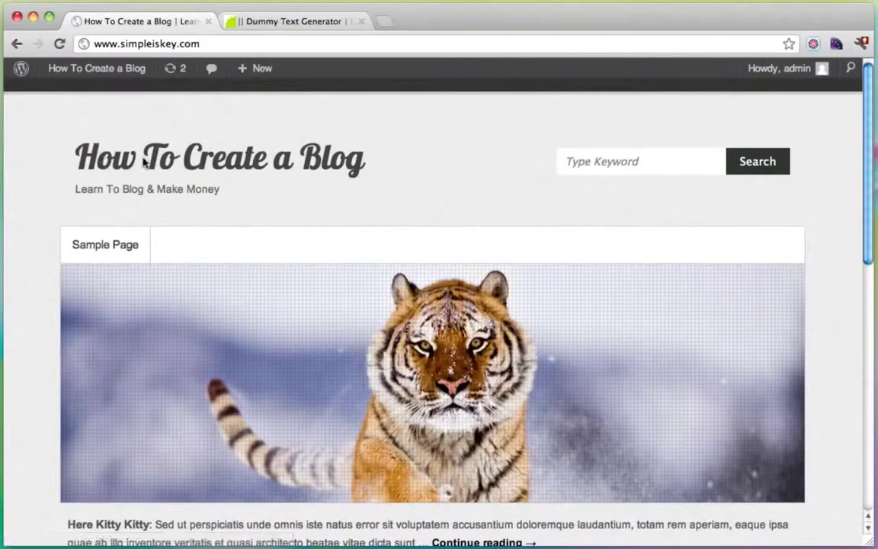
pyautogui.scroll(-5, 517, 193)
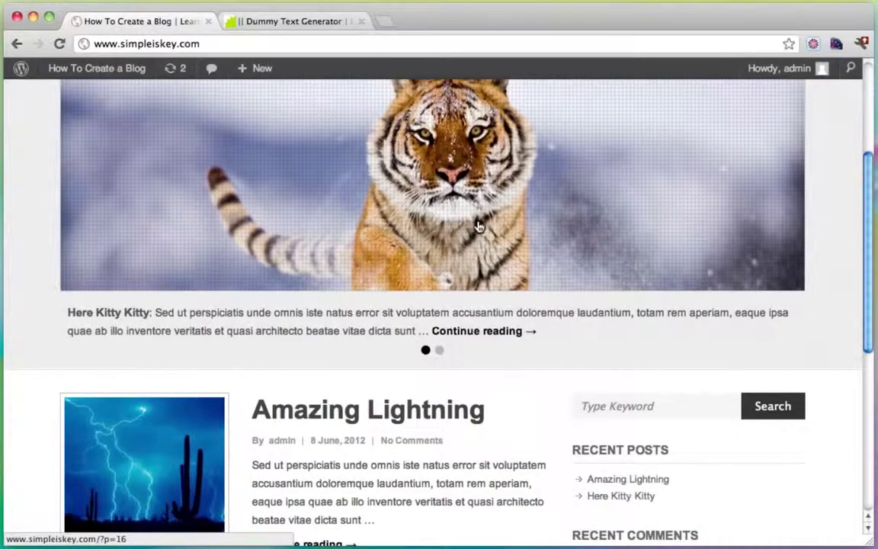
pyautogui.scroll(5, 432, 373)
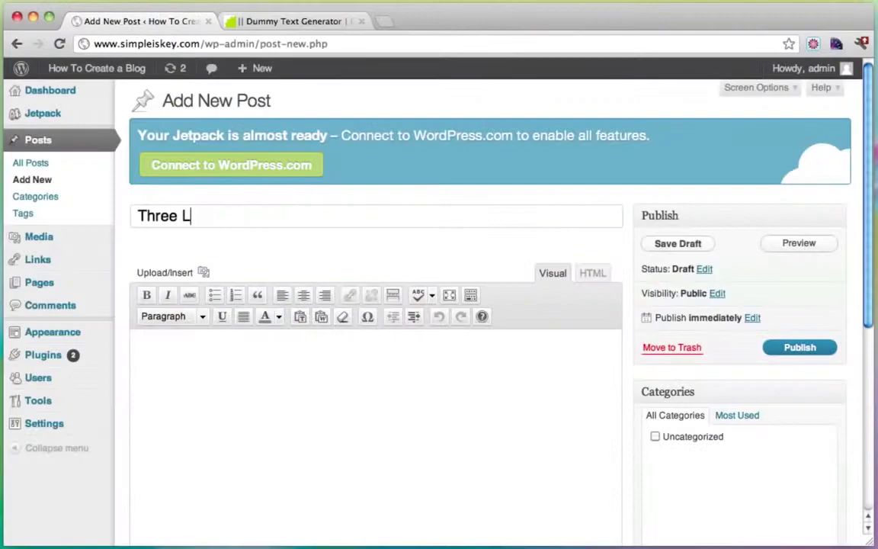
# Step: Finish the Three Little Birds post with its owl photo cropped as a slider thumbnail
pyautogui.write('ittle Birds')
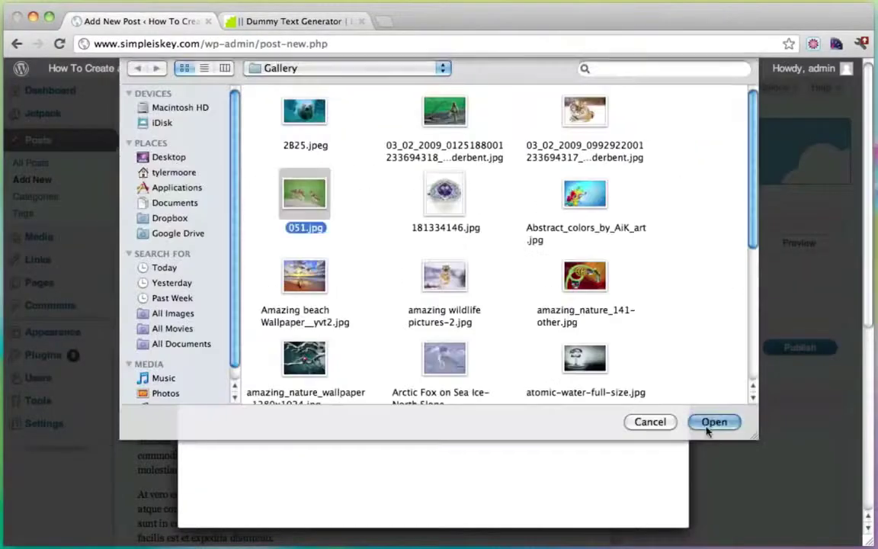
pyautogui.click(710, 422)
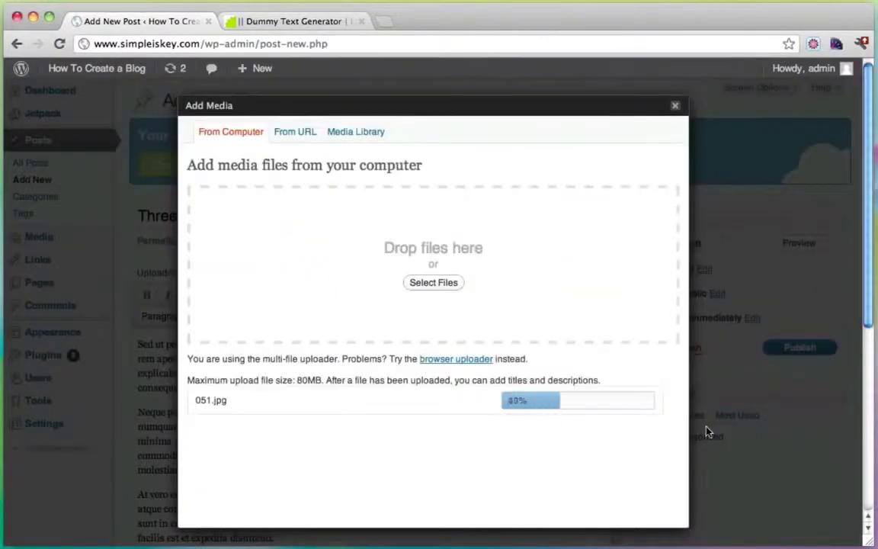
pyautogui.scroll(-10, 383, 463)
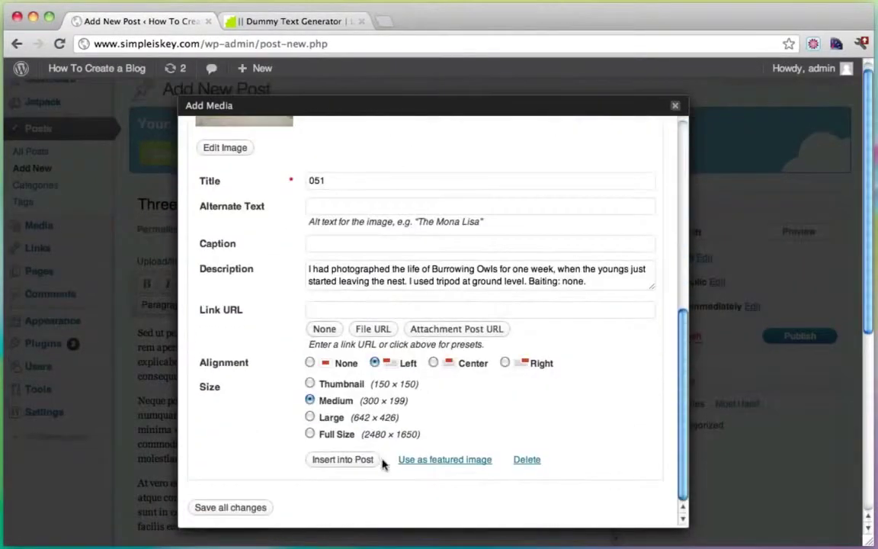
pyautogui.click(372, 461)
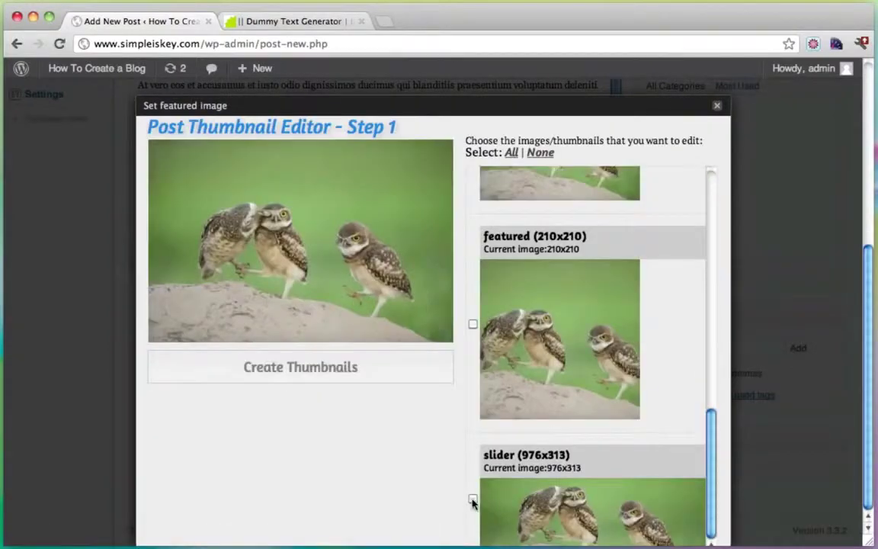
pyautogui.click(472, 500)
pyautogui.moveTo(335, 244); pyautogui.dragTo(343, 260)
pyautogui.click(366, 367)
pyautogui.click(412, 420)
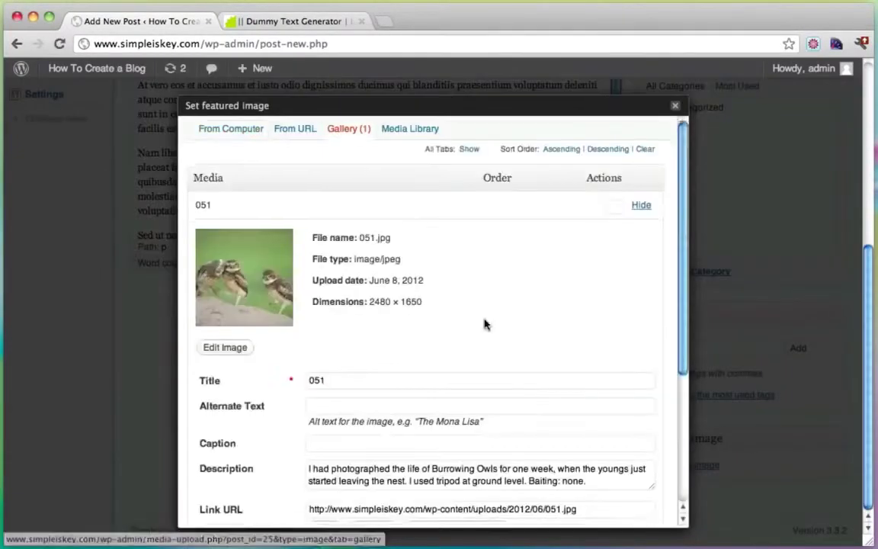
pyautogui.scroll(-5, 484, 323)
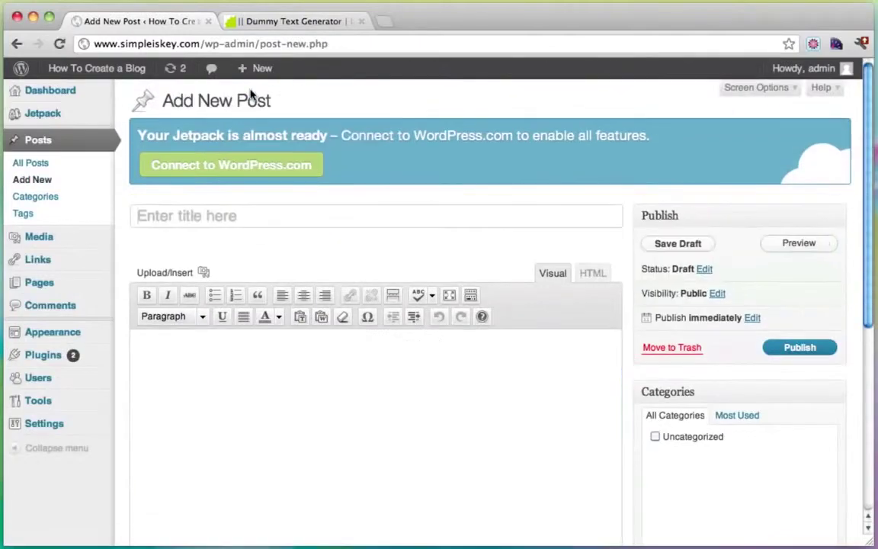
# Step: Start the No Monkey Business post and create a slider thumbnail from its monkey photo
pyautogui.write('No Monkey Bu')
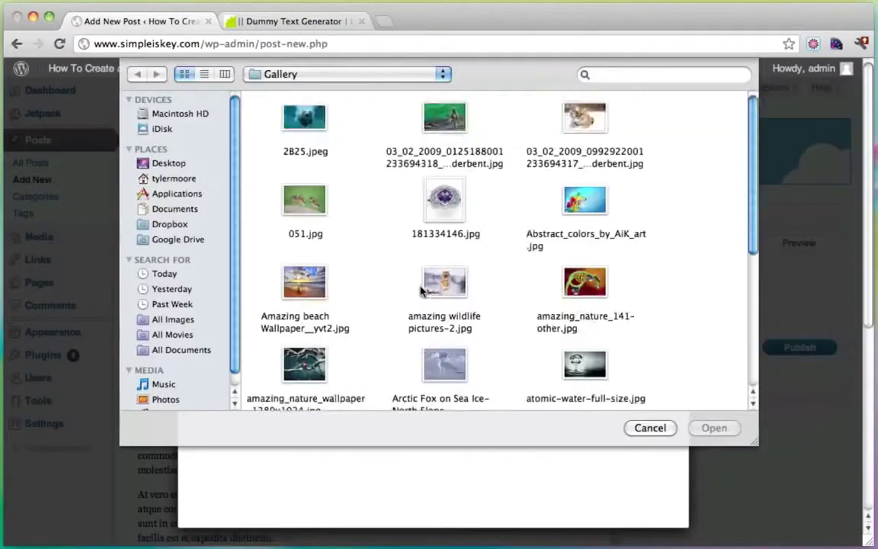
pyautogui.scroll(-3, 420, 290)
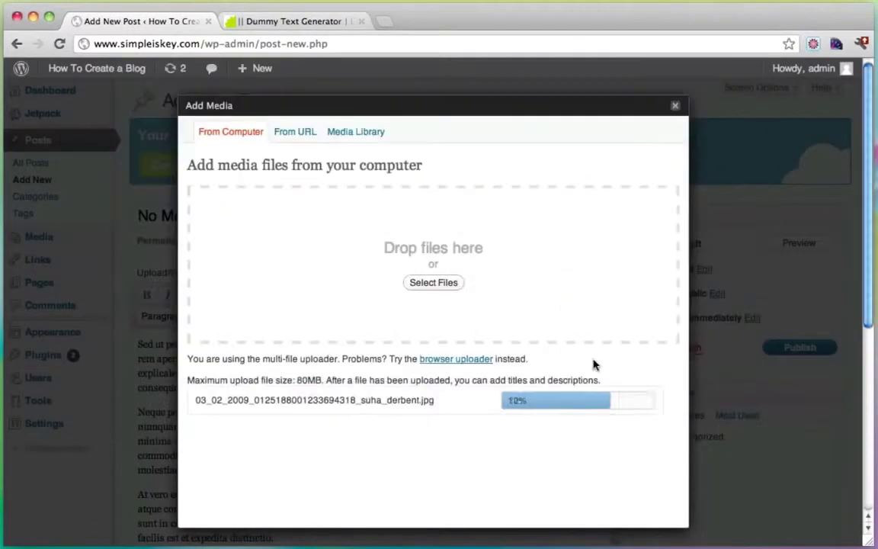
pyautogui.scroll(-5, 566, 353)
pyautogui.scroll(-3, 356, 462)
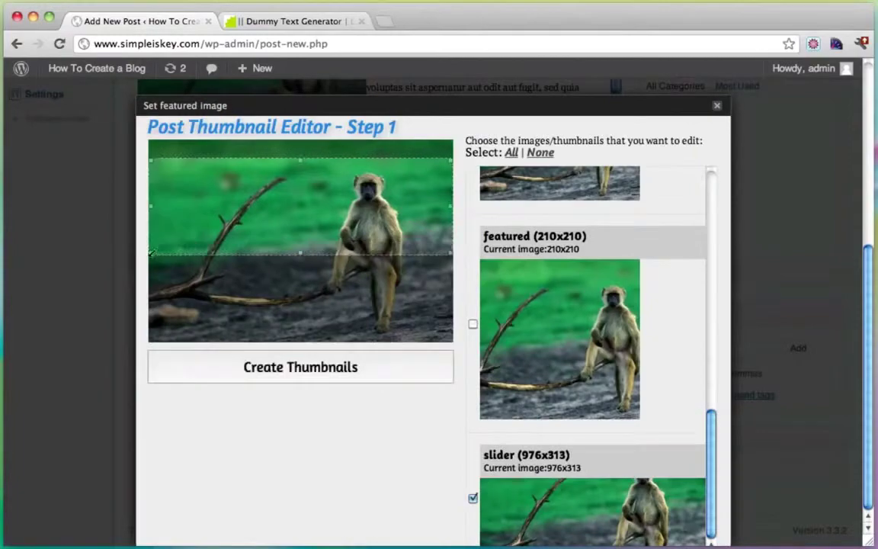
pyautogui.click(301, 367)
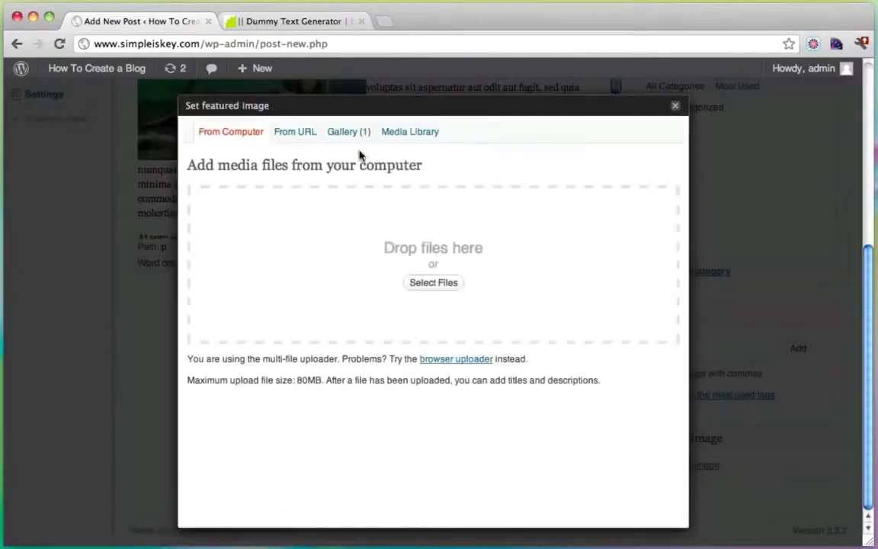
# Step: Publish Beaching It Up with its beach photo cropped as the slider featured image
pyautogui.write('Beaching It U')
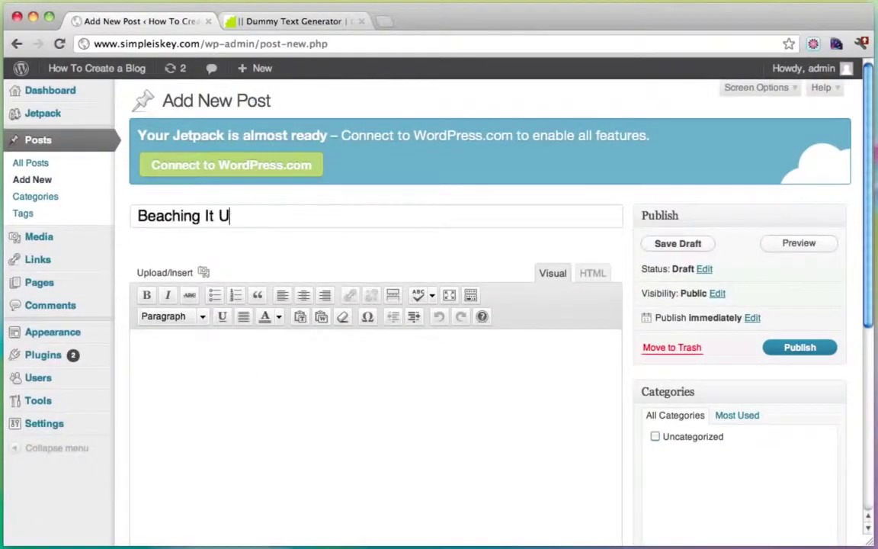
pyautogui.write('p')
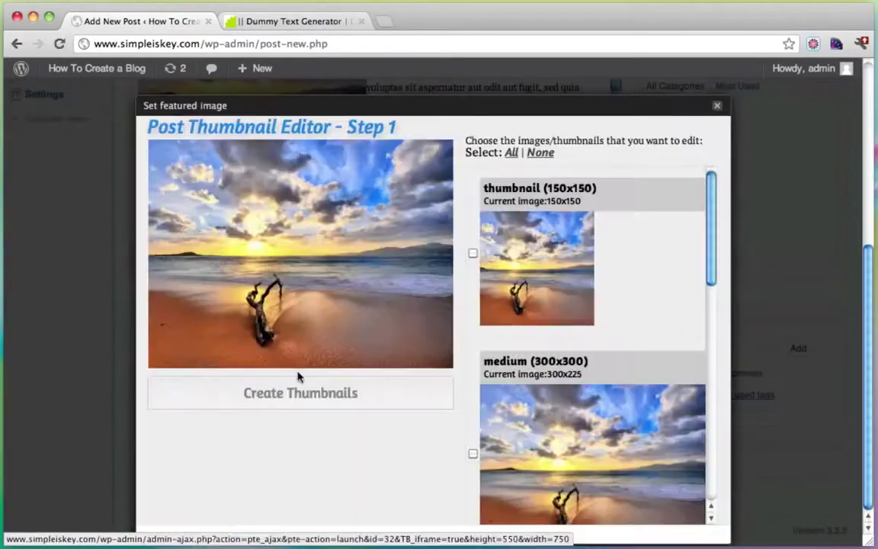
pyautogui.scroll(-5, 565, 281)
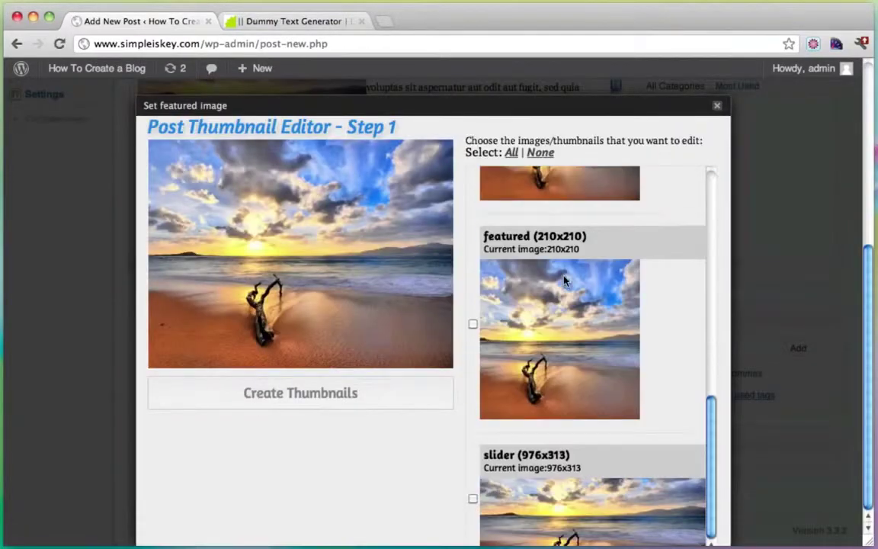
pyautogui.click(473, 498)
pyautogui.moveTo(308, 267); pyautogui.dragTo(305, 301)
pyautogui.click(294, 393)
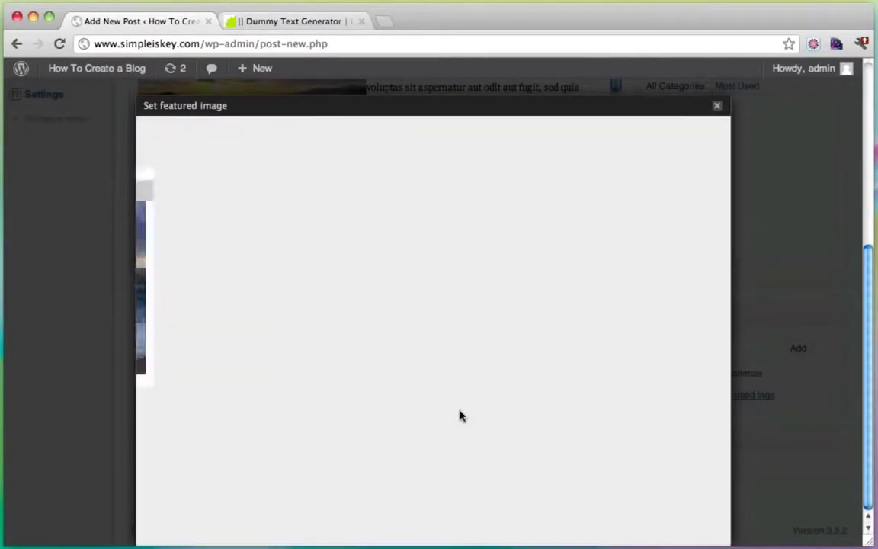
pyautogui.click(354, 135)
pyautogui.click(415, 466)
pyautogui.click(710, 278)
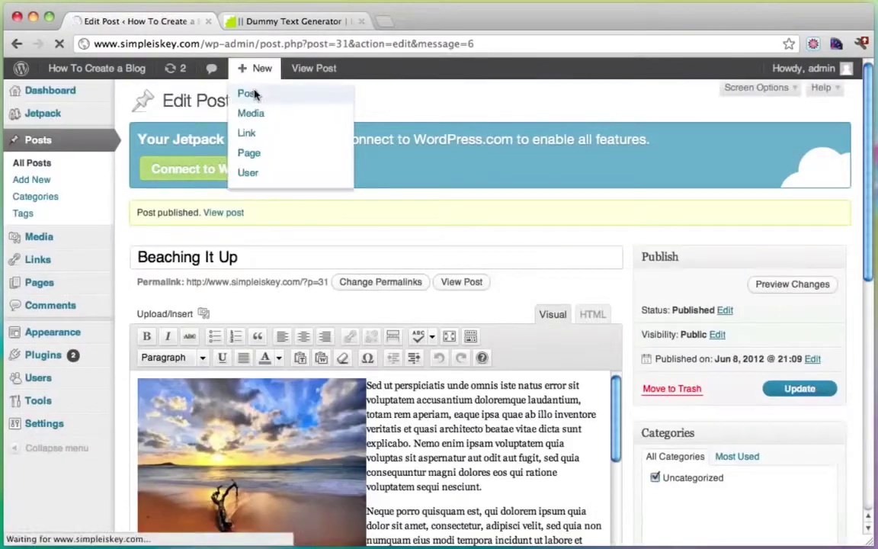
# Step: Create The Little Lady Bug post with the ladybug photo inserted and cropped as a slider featured image
pyautogui.click(249, 94)
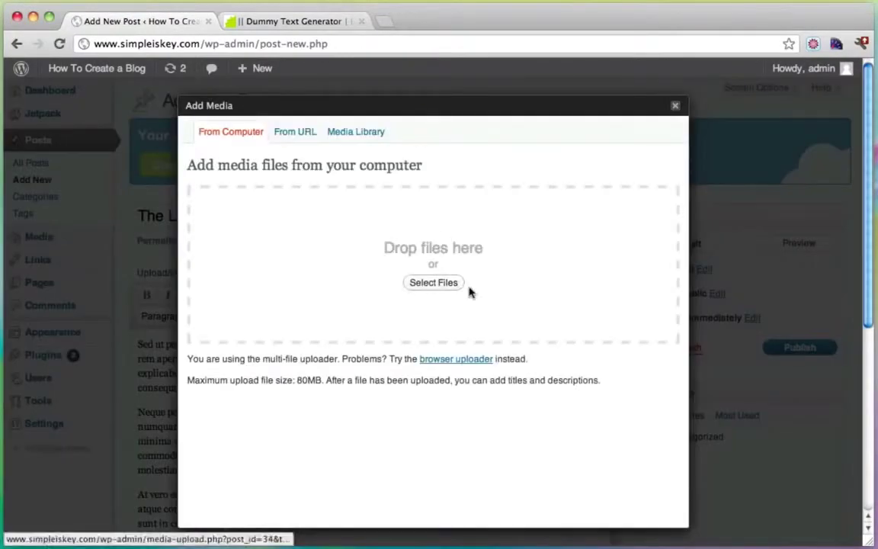
pyautogui.click(456, 284)
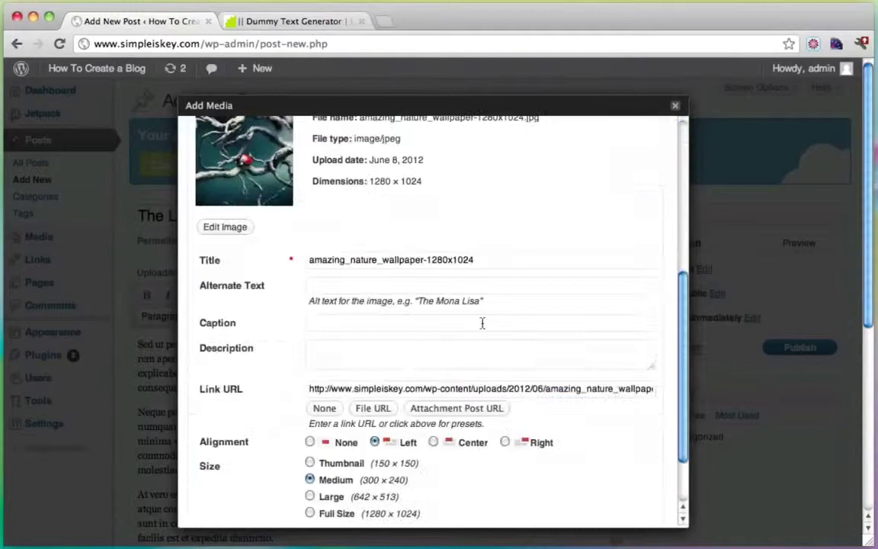
pyautogui.scroll(-5, 354, 457)
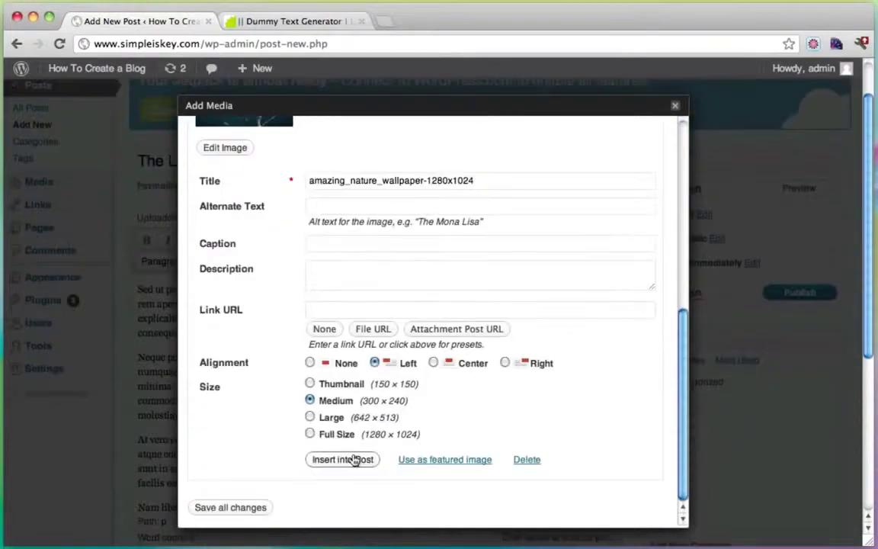
pyautogui.click(342, 459)
pyautogui.click(674, 464)
pyautogui.click(347, 346)
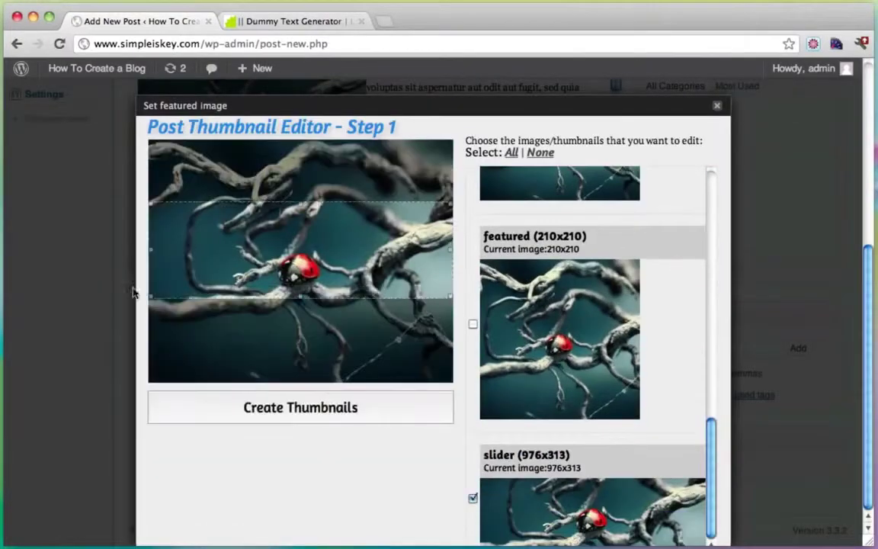
pyautogui.moveTo(132, 291); pyautogui.dragTo(284, 290)
pyautogui.click(301, 407)
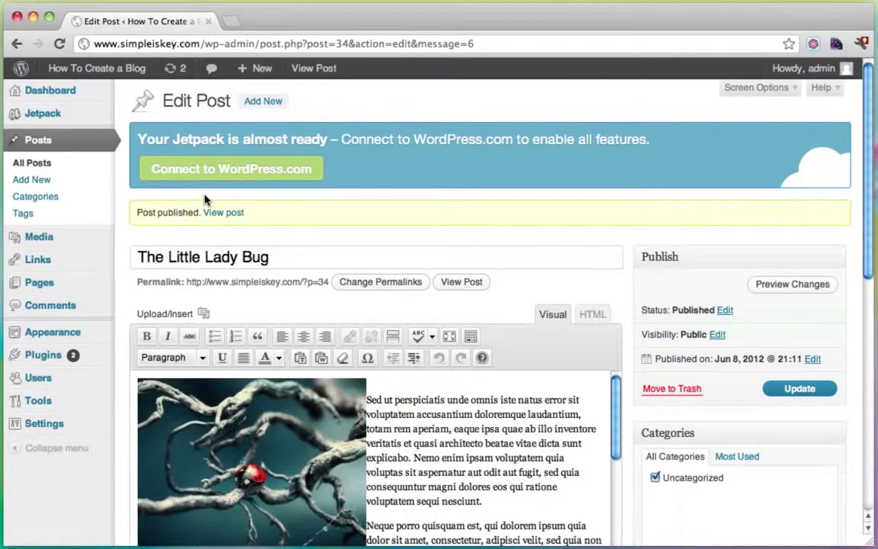
# Step: Open the Appearance > Featured Slider settings in a second tab
pyautogui.moveTo(69, 330)
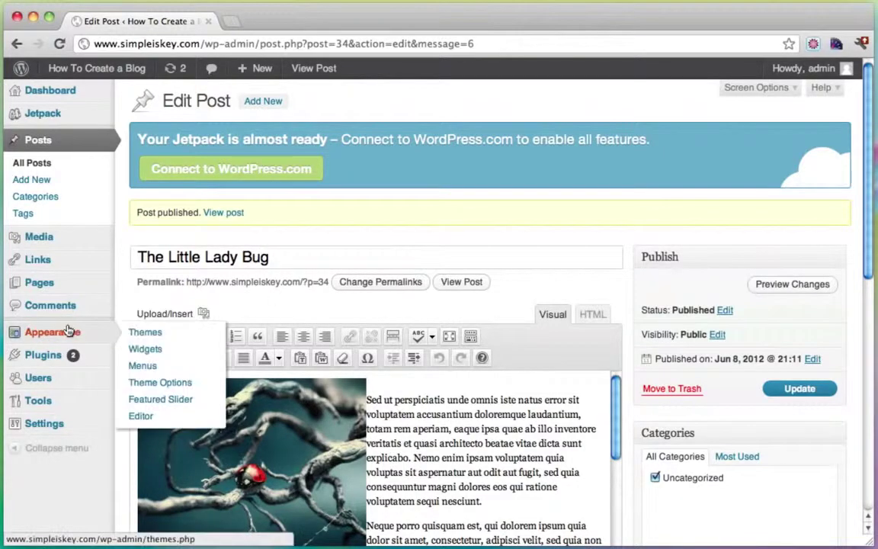
pyautogui.keyDown('super'); pyautogui.click(166, 400); pyautogui.keyUp('super')
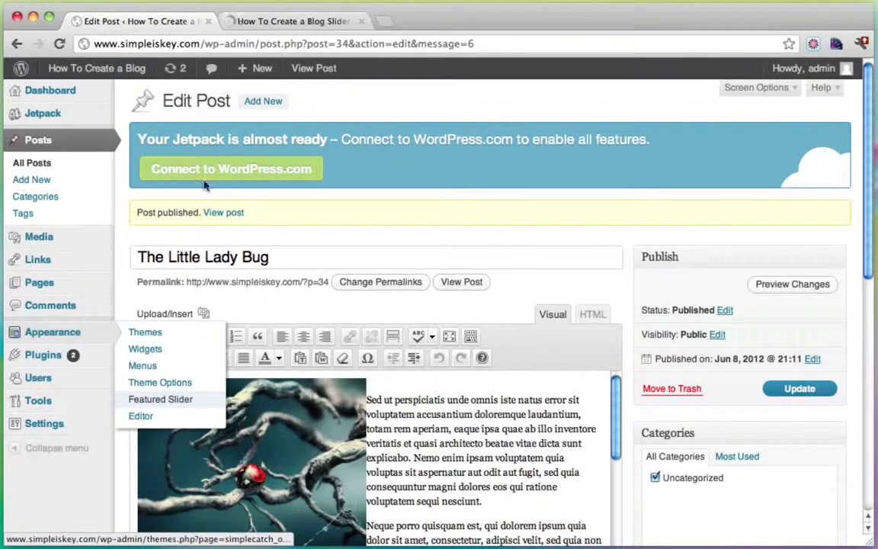
pyautogui.click(277, 23)
# Step: Open The Little Lady Bug from All Posts and select its post ID 34 in the address bar
pyautogui.click(163, 25)
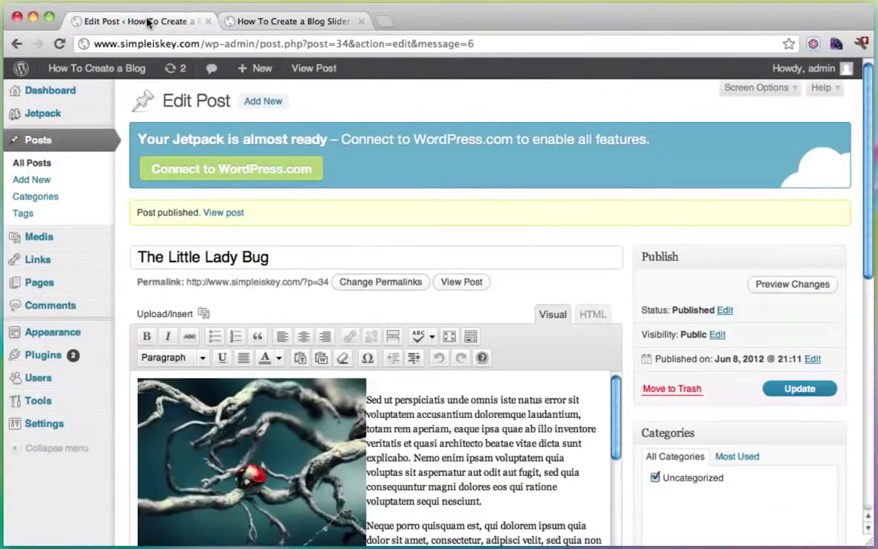
pyautogui.click(45, 153)
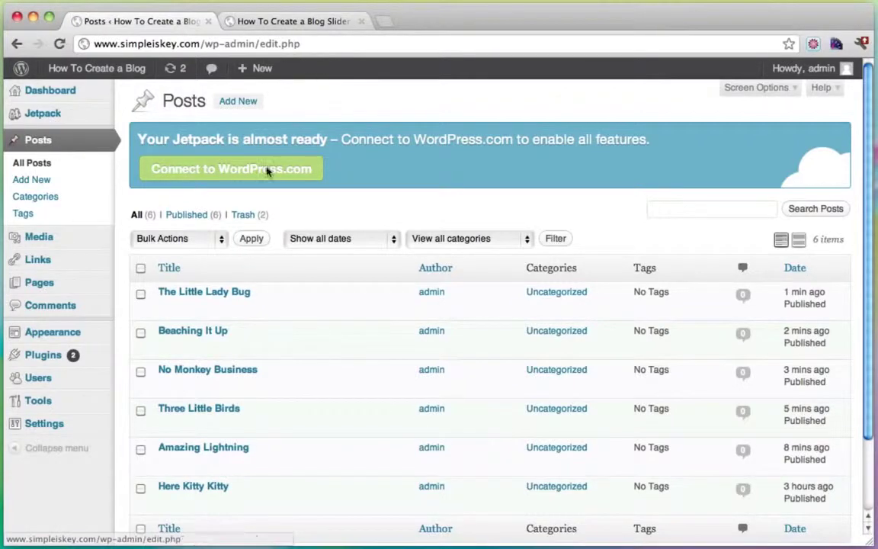
pyautogui.click(204, 293)
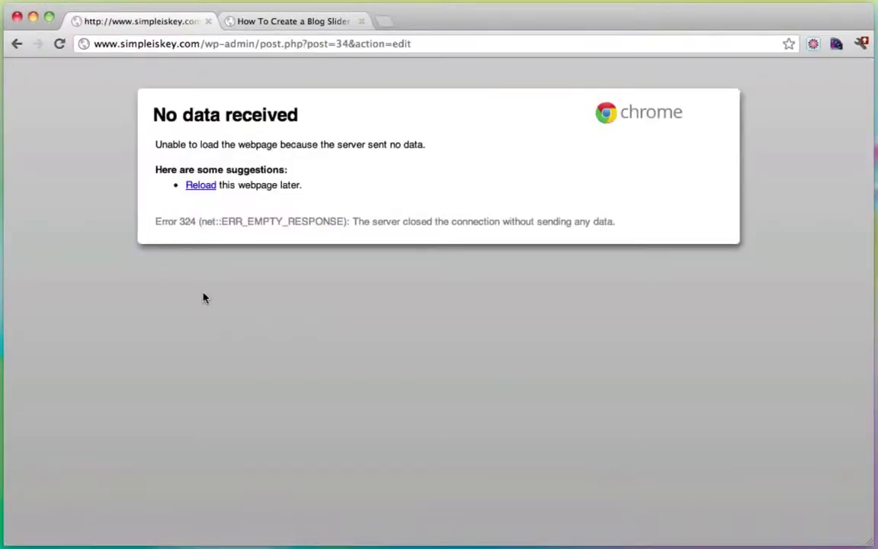
pyautogui.click(16, 43)
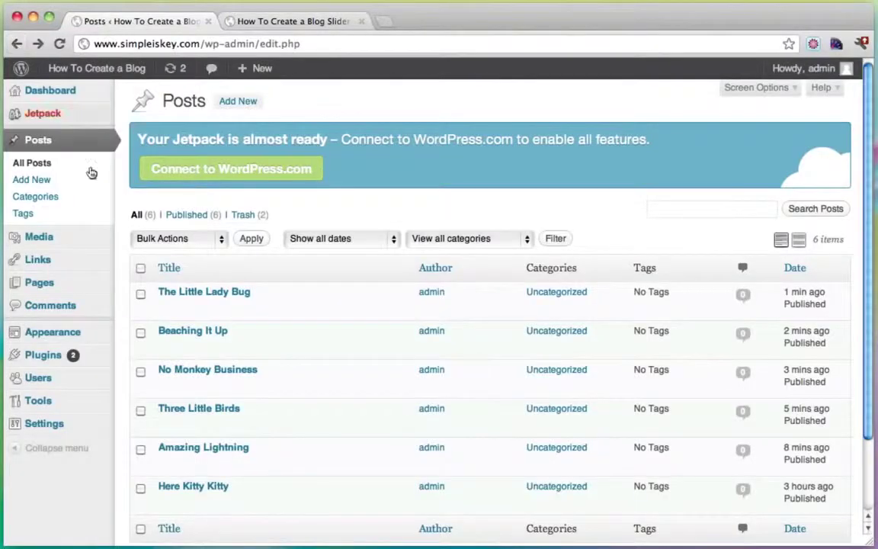
pyautogui.click(193, 295)
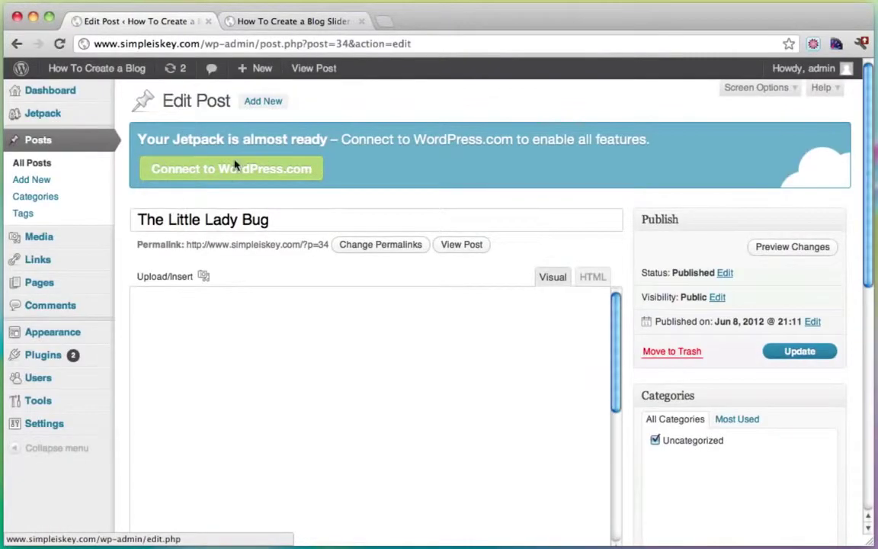
pyautogui.doubleClick(341, 43)
pyautogui.click(276, 23)
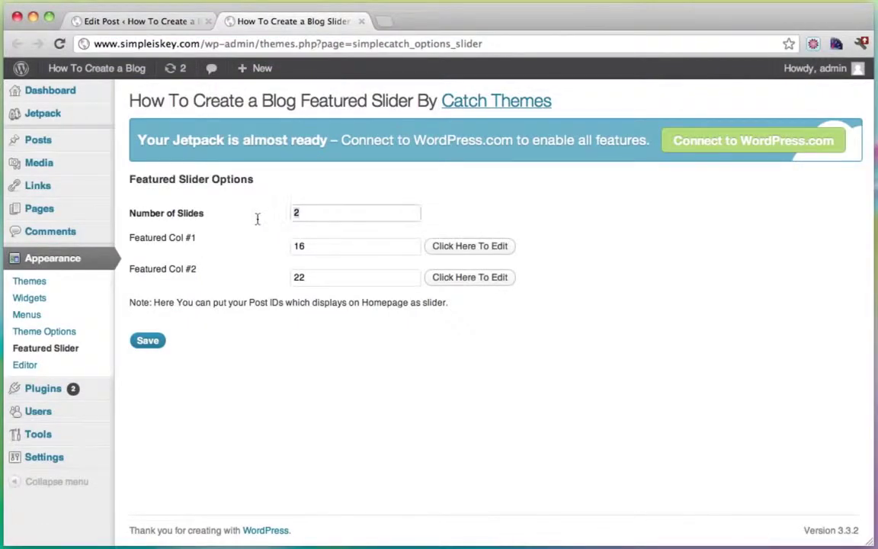
# Step: Save the featured slider with 3 slides, including post 34, then return to All Posts
pyautogui.write('3')
pyautogui.click(147, 340)
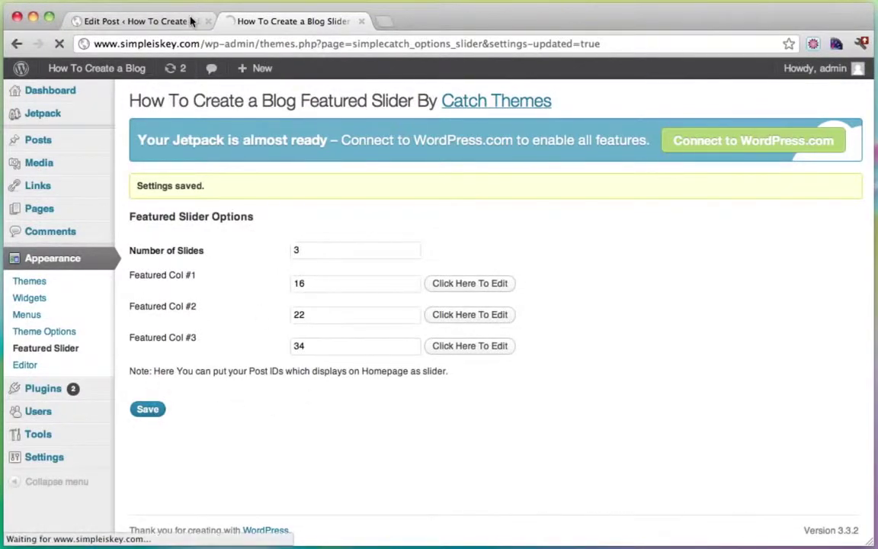
pyautogui.click(161, 21)
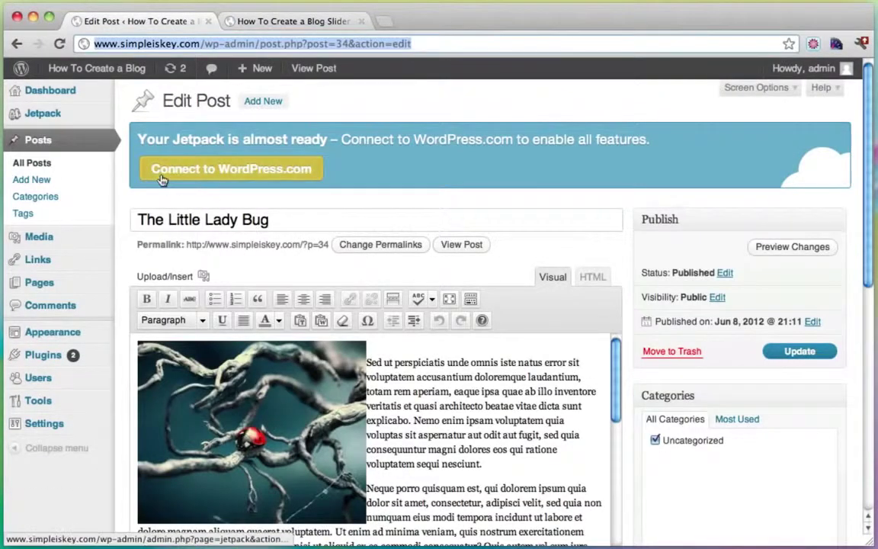
pyautogui.click(39, 141)
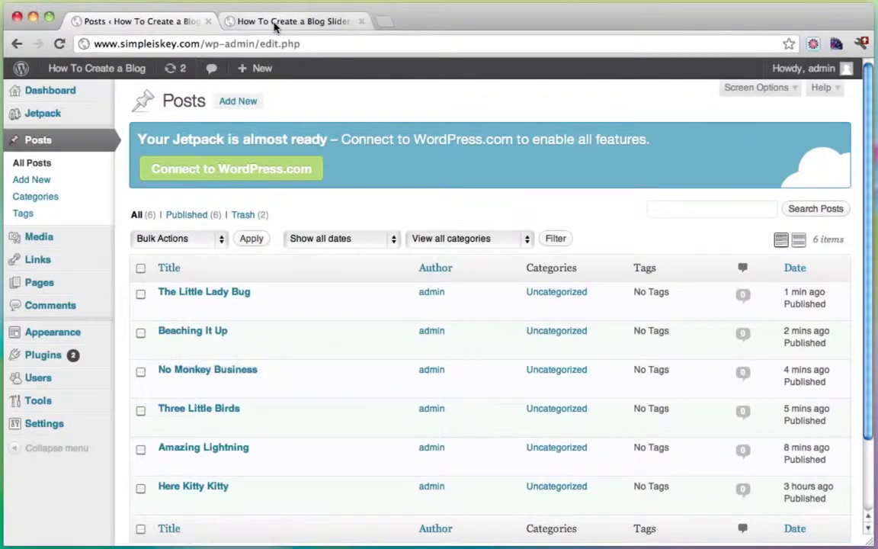
# Step: Raise the slider to 4 slides with post 31 added, save, and reopen All Posts
pyautogui.click(293, 20)
pyautogui.write('4')
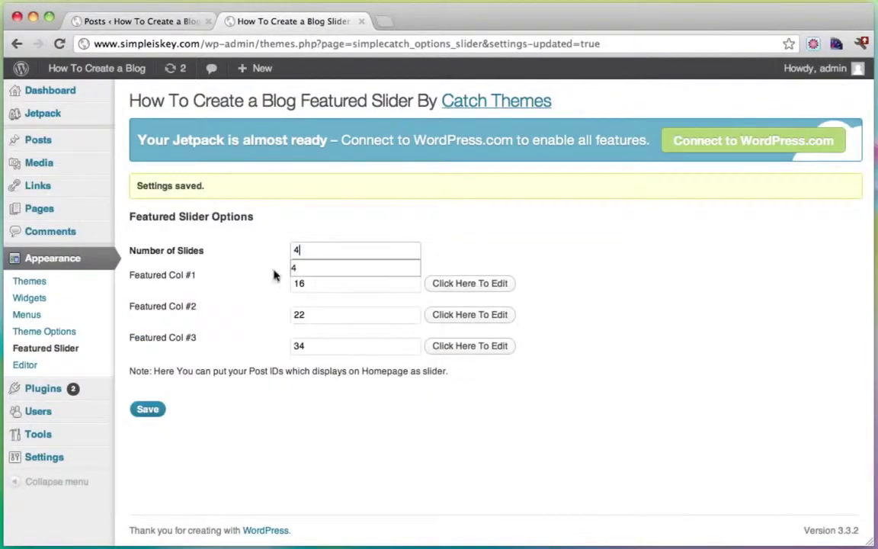
pyautogui.click(149, 412)
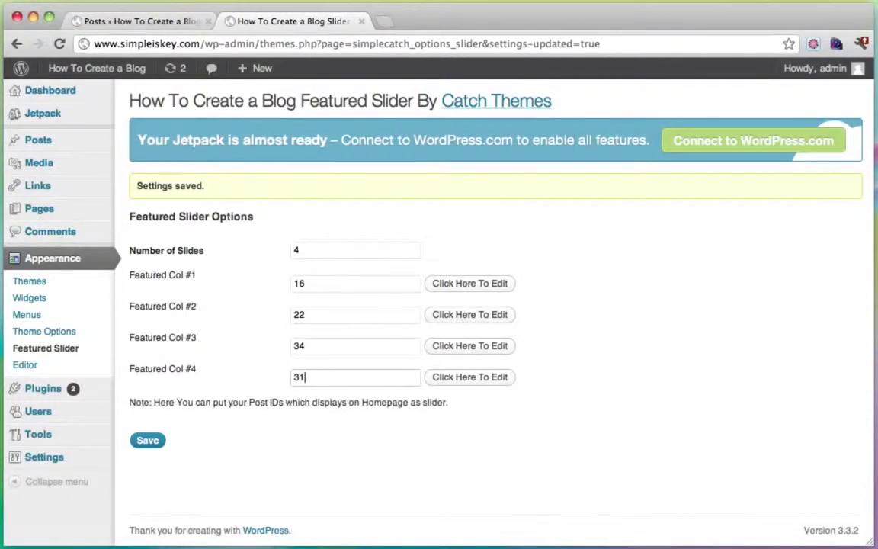
pyautogui.click(150, 443)
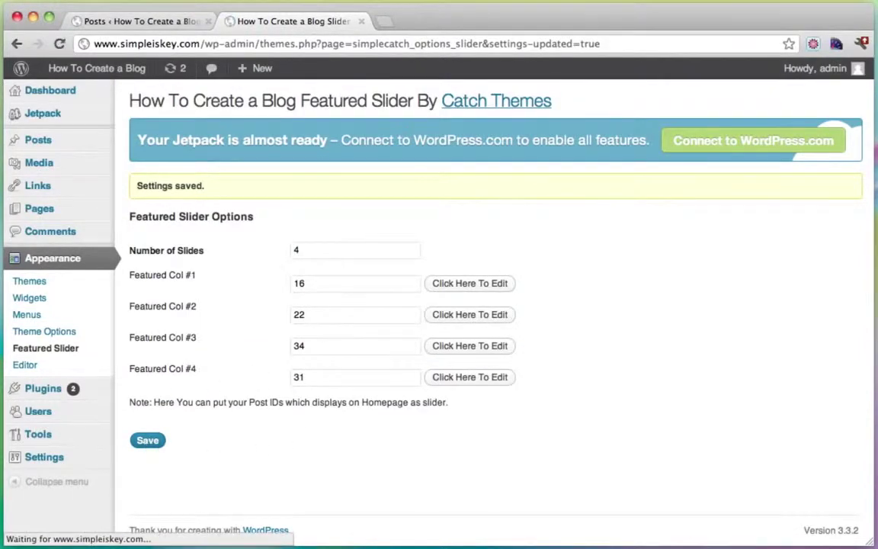
pyautogui.click(160, 27)
pyautogui.scroll(-1, 315, 274)
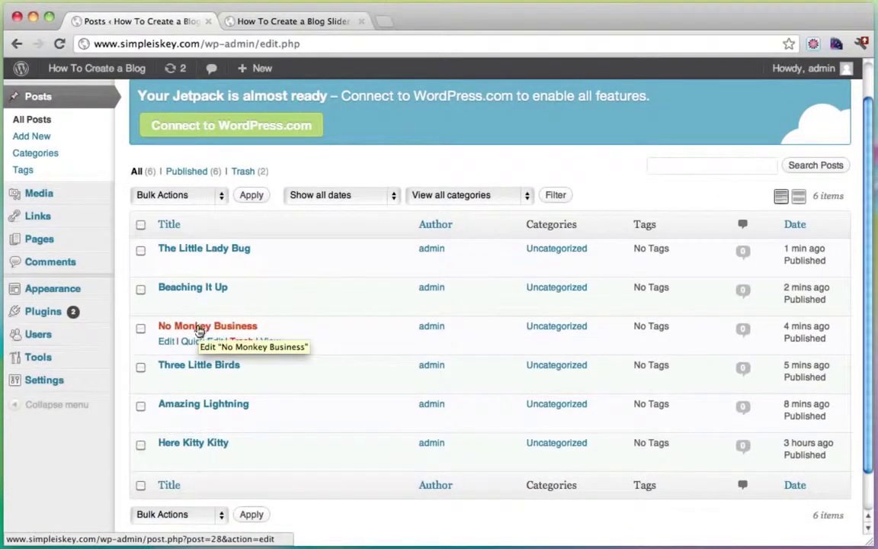
# Step: Look up No Monkey Business's ID 28 and save it as the fifth of 5 slides
pyautogui.click(188, 328)
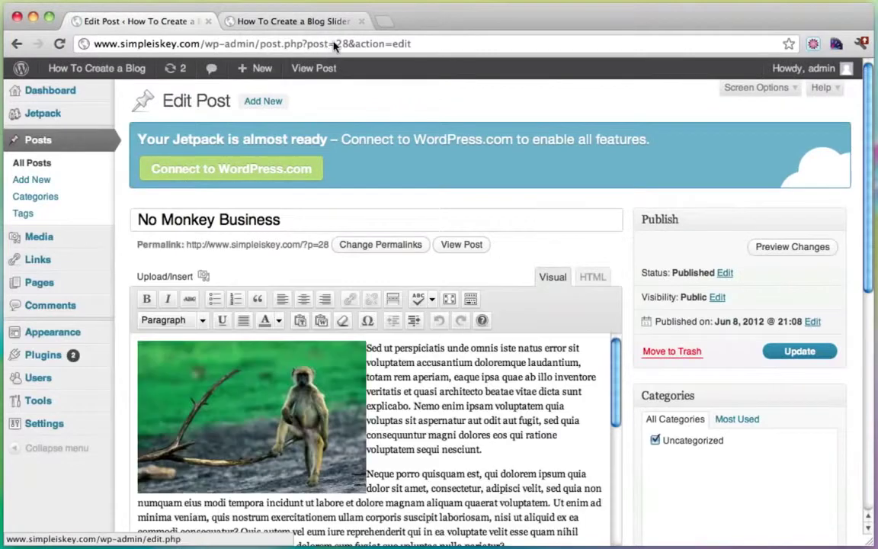
pyautogui.doubleClick(345, 44)
pyautogui.click(263, 21)
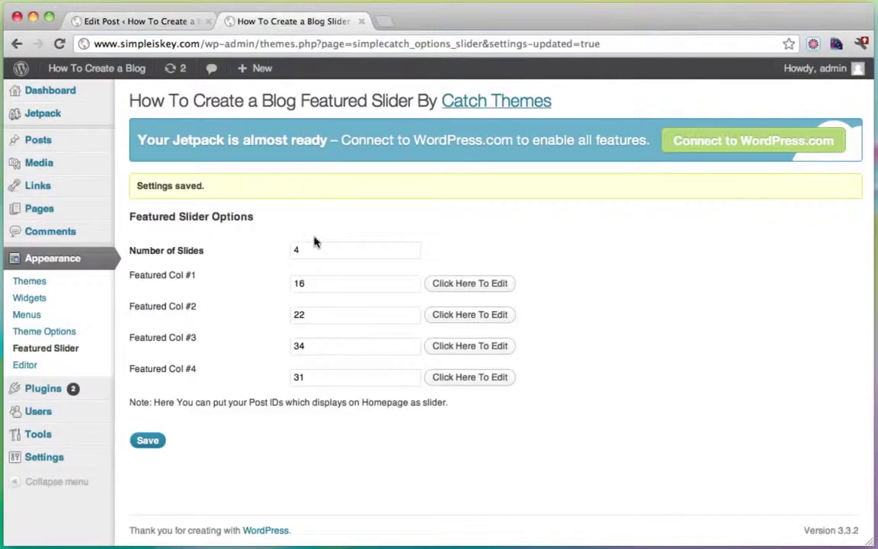
pyautogui.write('5')
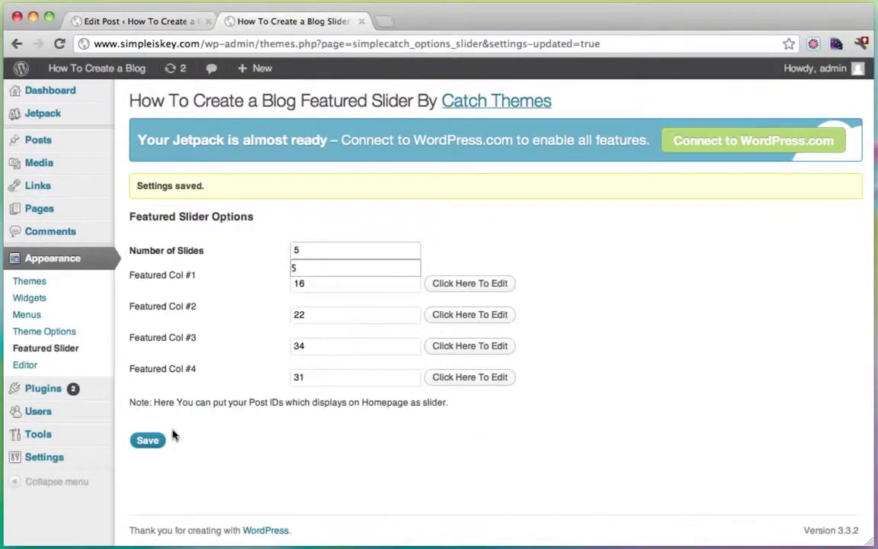
pyautogui.click(150, 442)
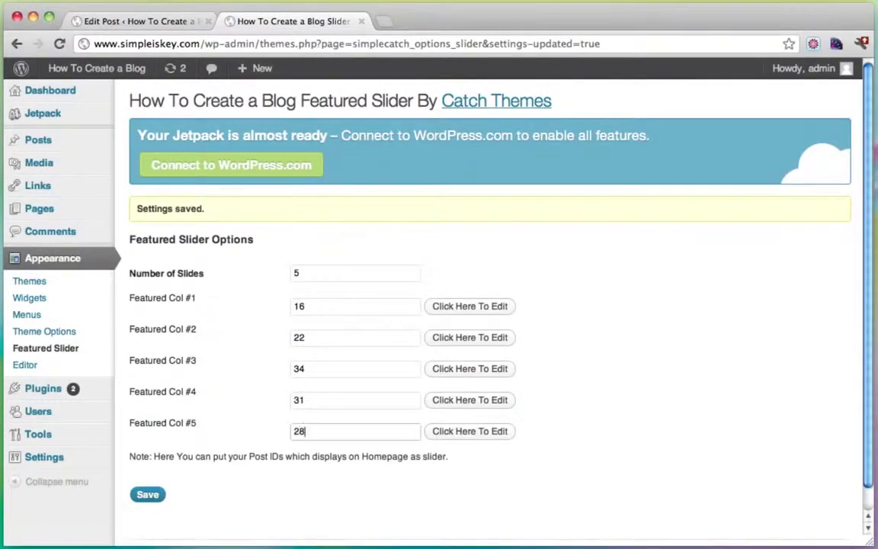
pyautogui.click(148, 495)
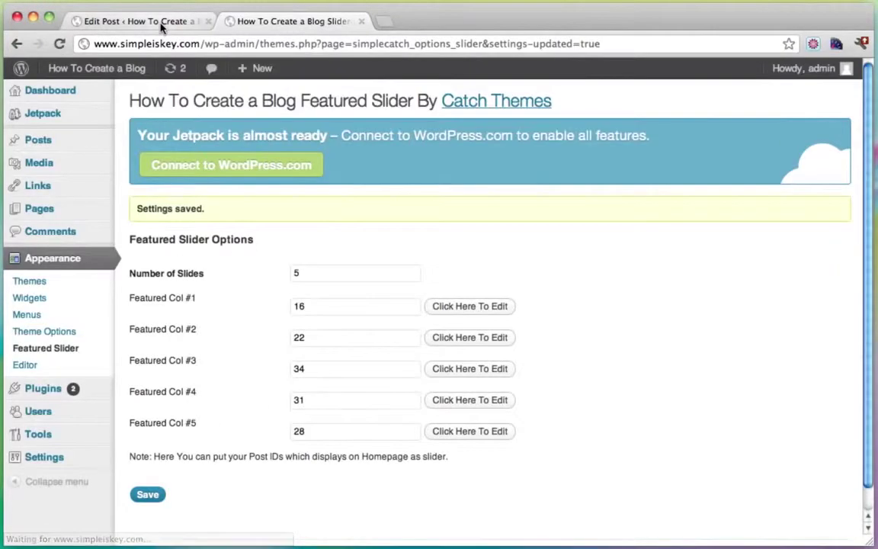
# Step: Find post 25 in All Posts and save it as the sixth of 6 slides
pyautogui.click(190, 21)
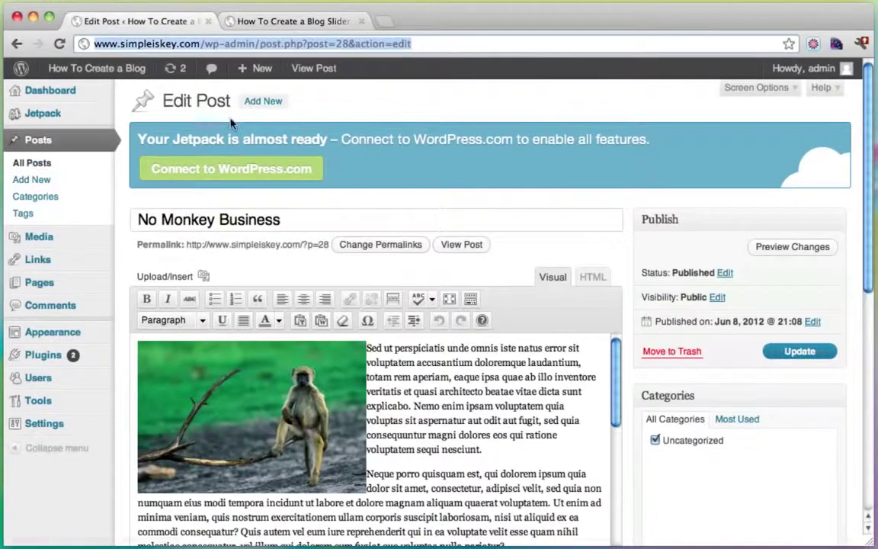
pyautogui.click(54, 141)
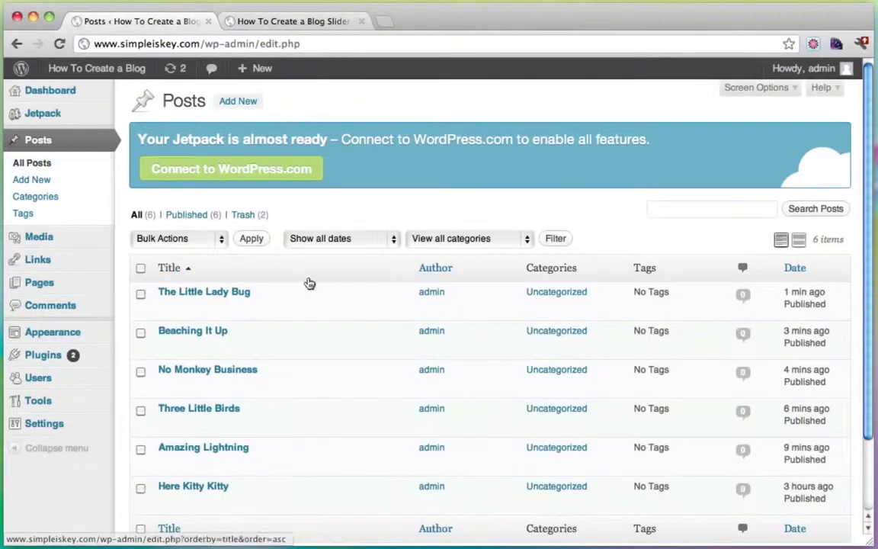
pyautogui.scroll(-3, 308, 283)
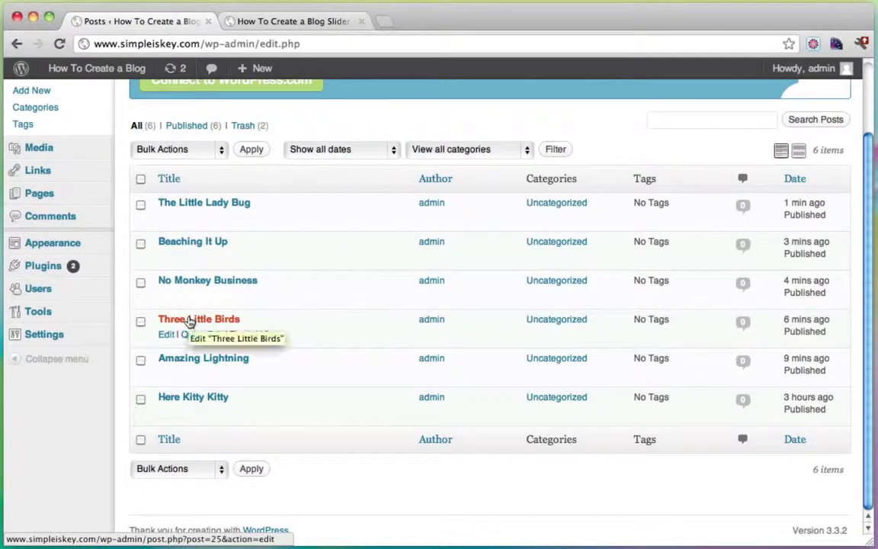
pyautogui.click(311, 21)
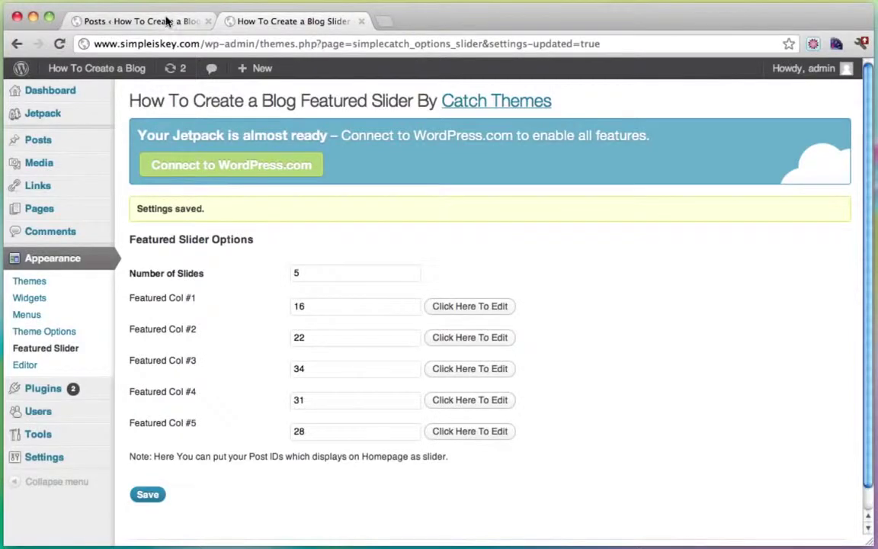
pyautogui.write('6')
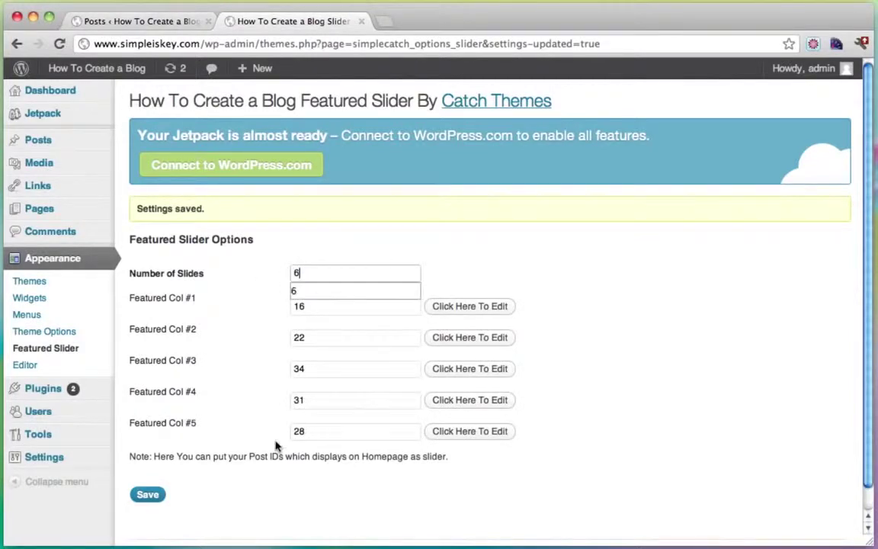
pyautogui.click(147, 494)
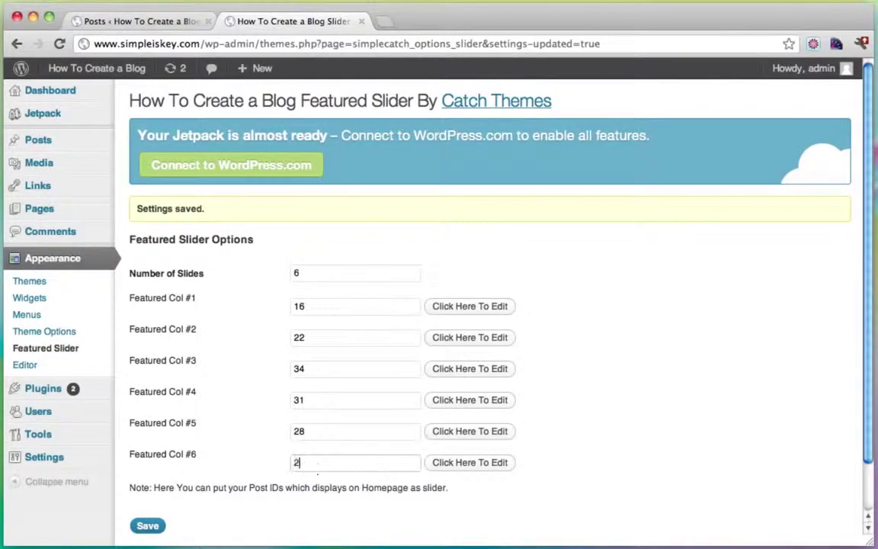
pyautogui.click(138, 532)
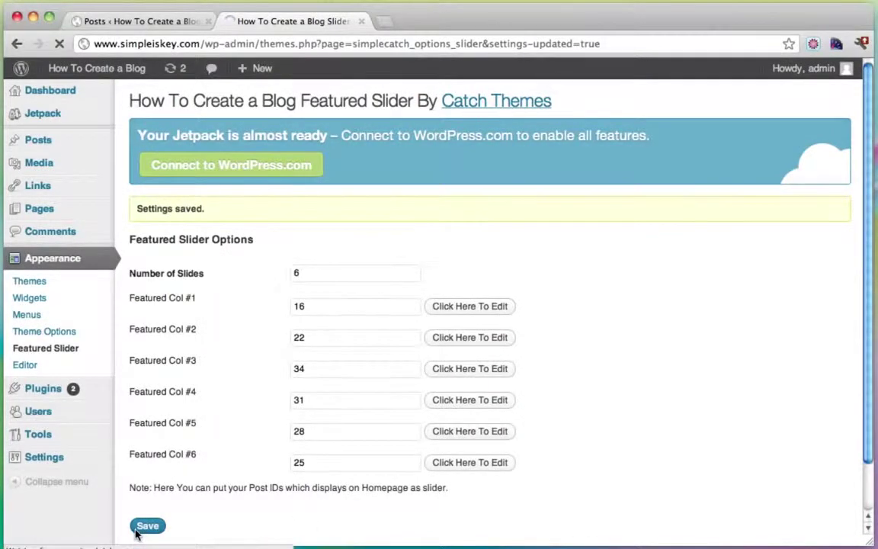
# Step: Visit the live site and step through all six slides of the homepage slider
pyautogui.moveTo(73, 73)
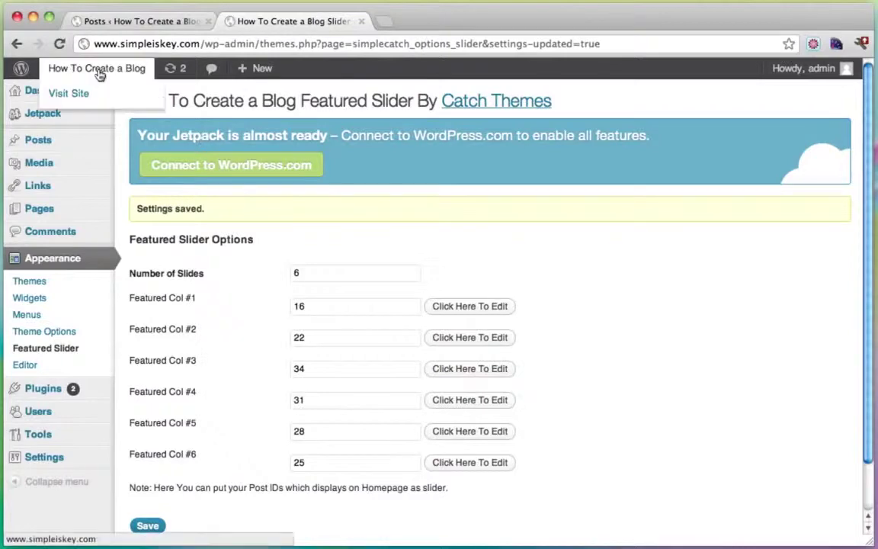
pyautogui.click(76, 93)
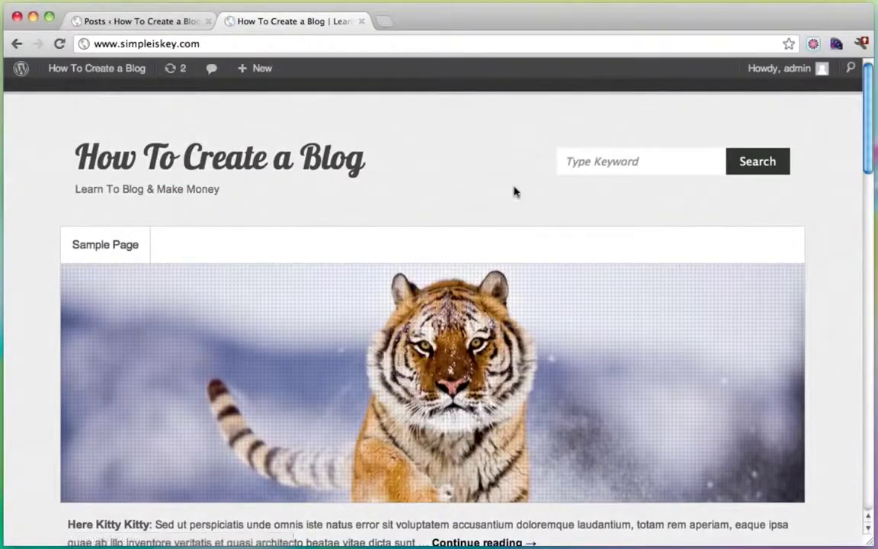
pyautogui.scroll(-3, 515, 189)
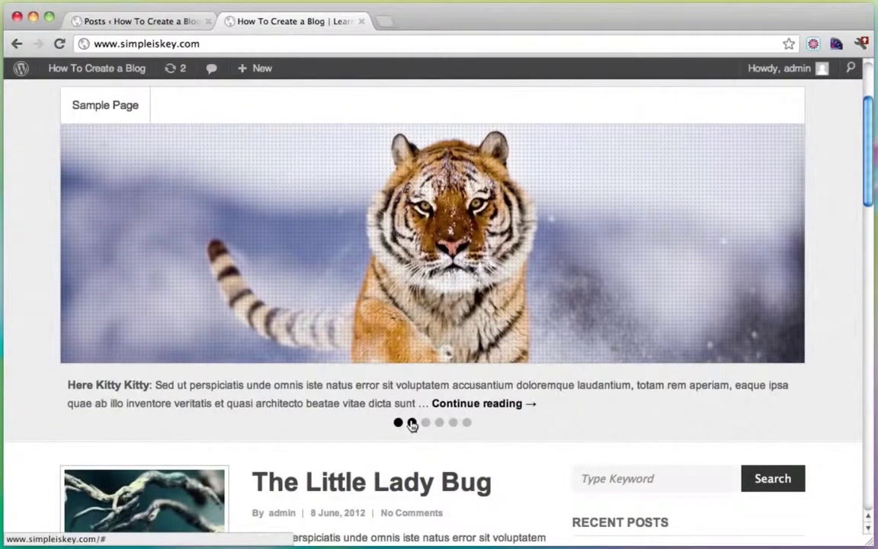
pyautogui.click(412, 423)
pyautogui.click(426, 423)
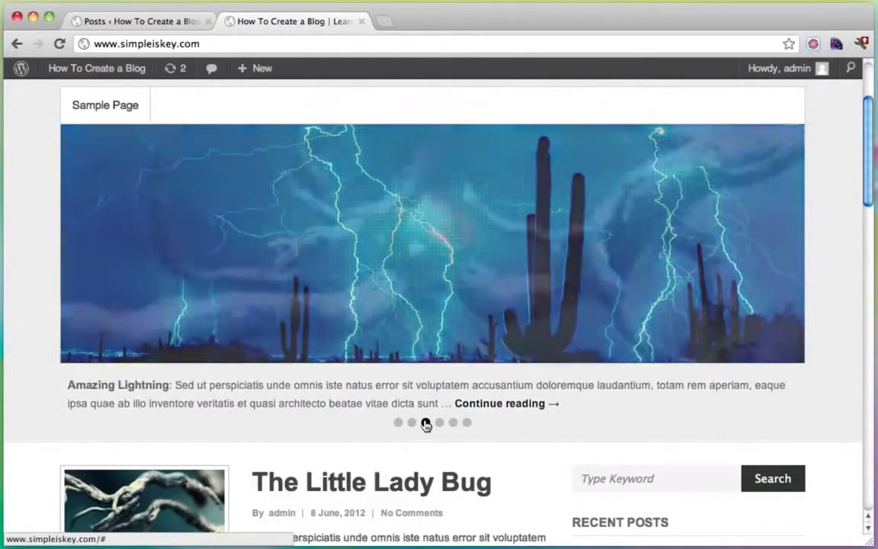
pyautogui.click(441, 424)
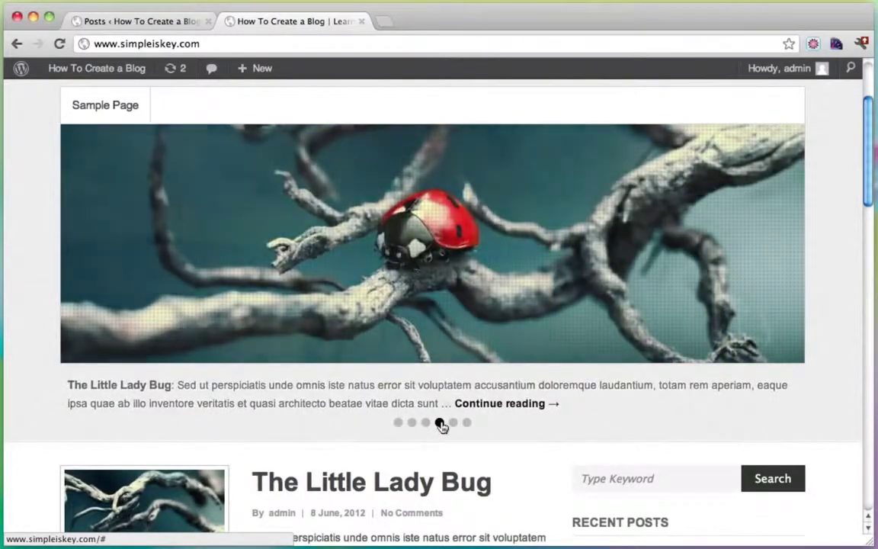
pyautogui.click(453, 423)
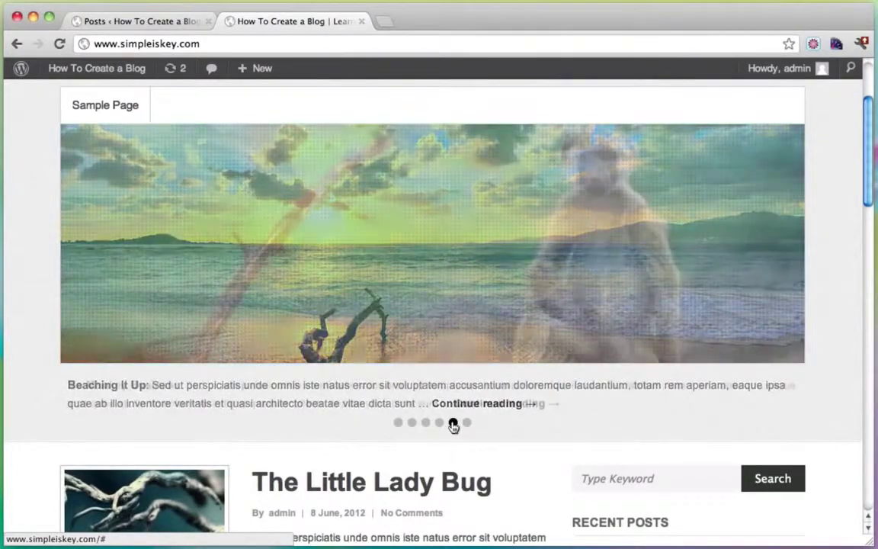
pyautogui.click(466, 424)
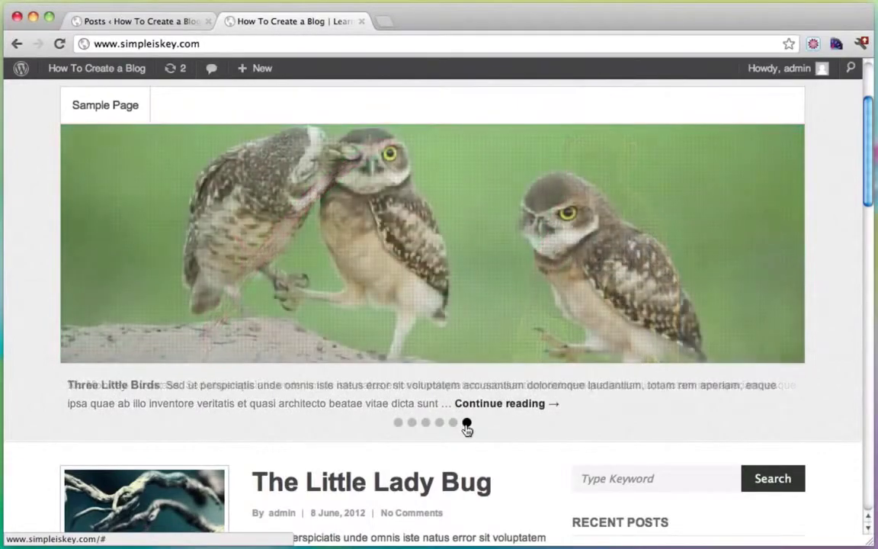
# Step: Jump the slider to the beach slide and open the Beaching It Up post
pyautogui.scroll(-5, 467, 428)
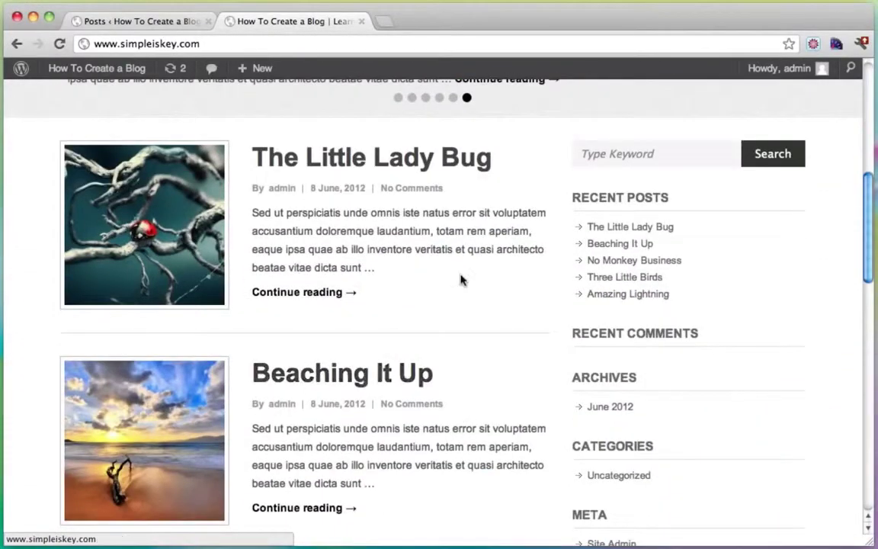
pyautogui.scroll(-4, 460, 279)
pyautogui.scroll(-3, 416, 350)
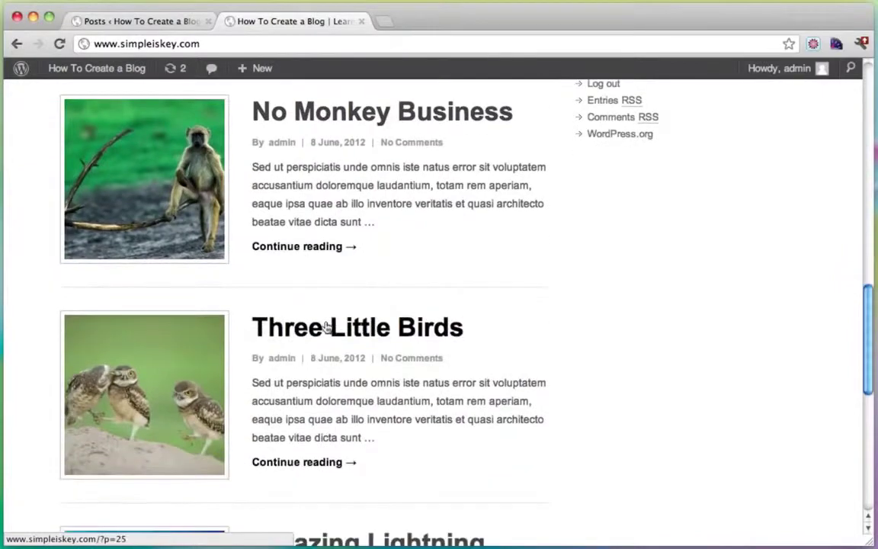
pyautogui.scroll(-6, 326, 327)
pyautogui.scroll(15, 326, 328)
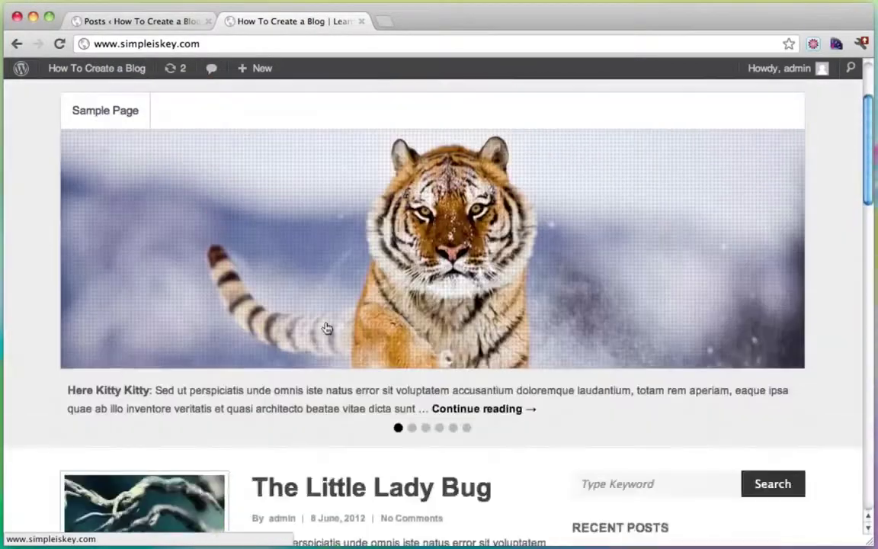
pyautogui.scroll(2, 325, 328)
pyautogui.scroll(-2, 453, 468)
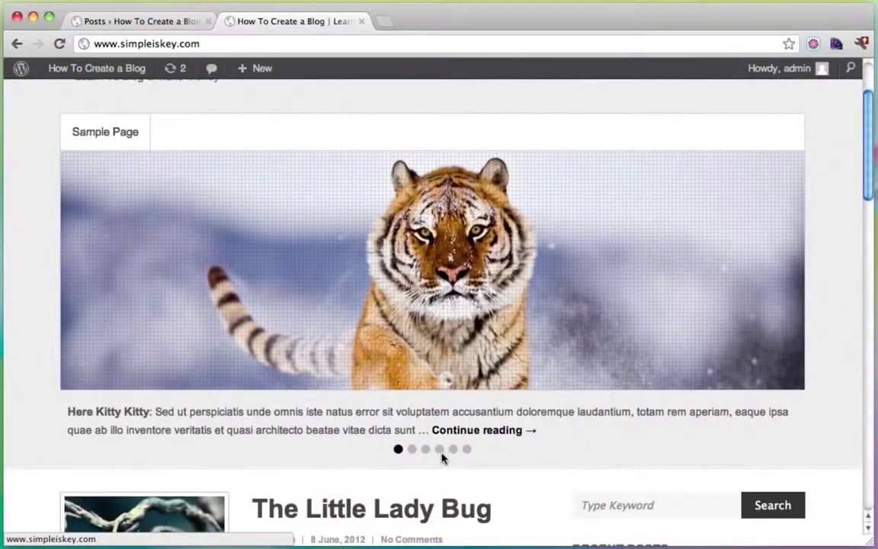
pyautogui.click(439, 449)
pyautogui.scroll(-4, 494, 470)
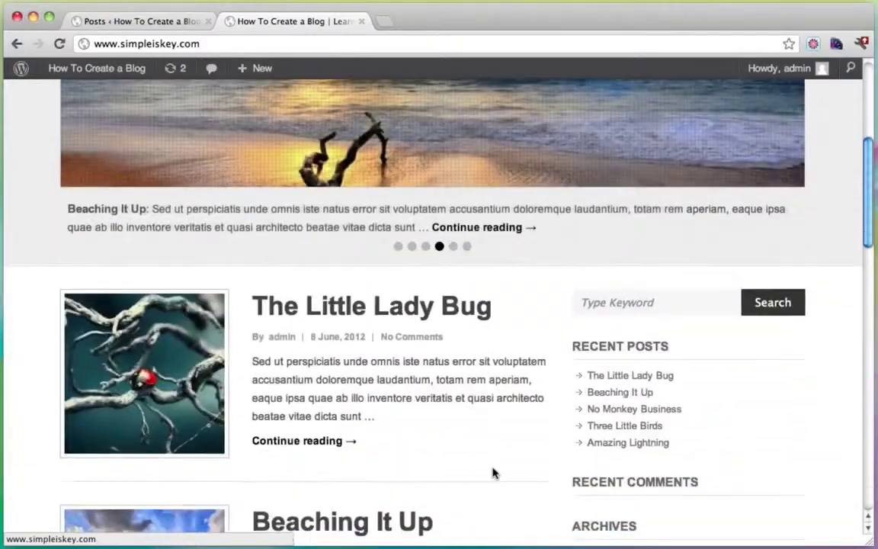
pyautogui.scroll(4, 431, 335)
pyautogui.click(431, 336)
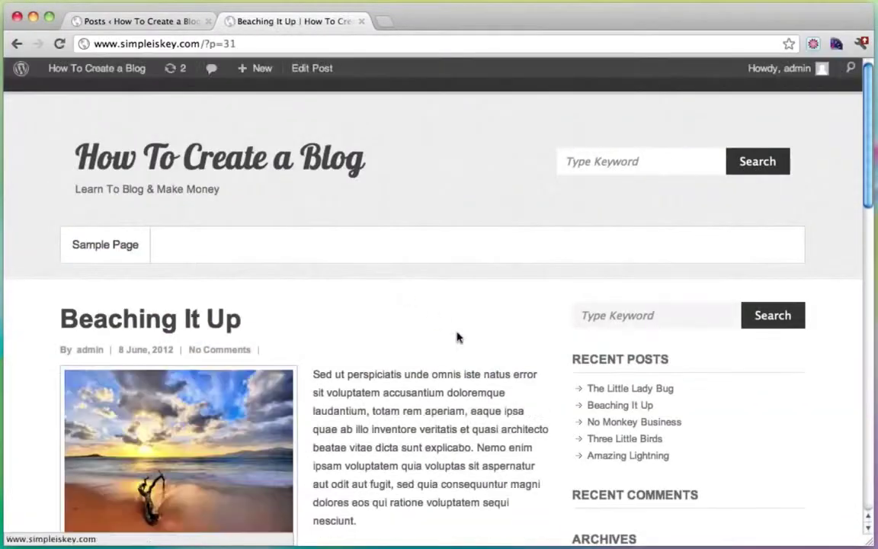
# Step: Return from the Beaching It Up post to the blog home page and look it over
pyautogui.scroll(-4, 465, 339)
pyautogui.scroll(-10, 361, 397)
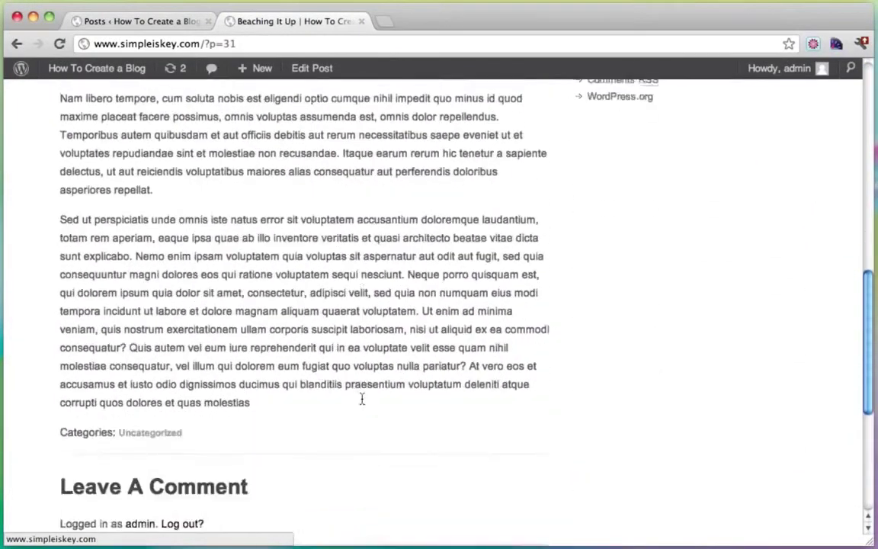
pyautogui.scroll(12, 343, 381)
pyautogui.click(119, 153)
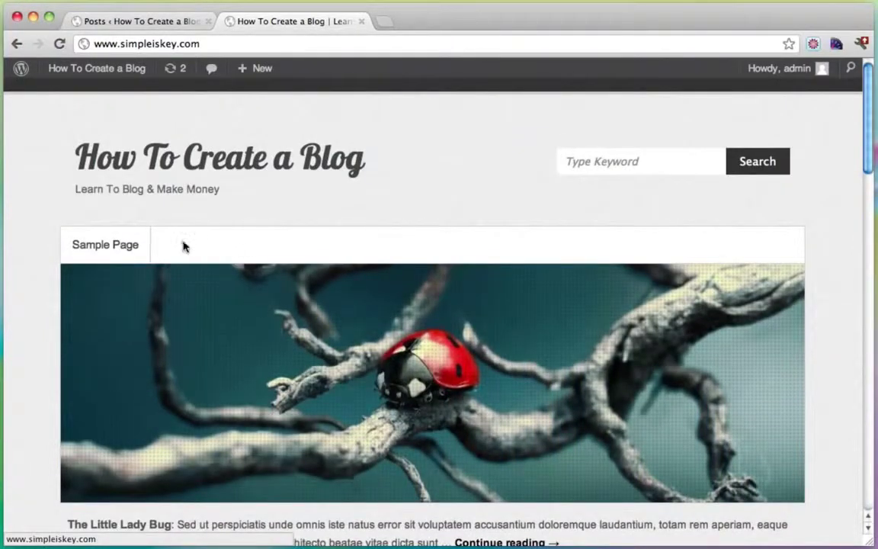
pyautogui.scroll(-5, 484, 206)
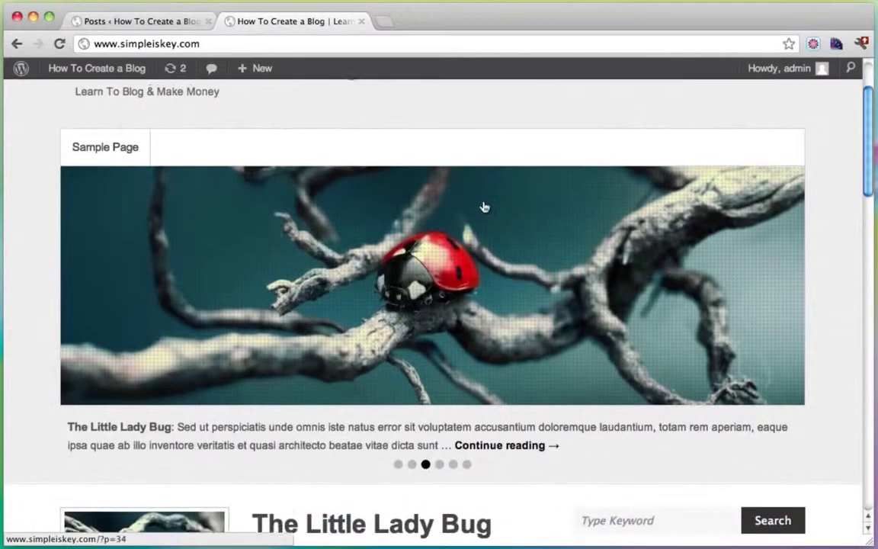
pyautogui.scroll(-5, 559, 281)
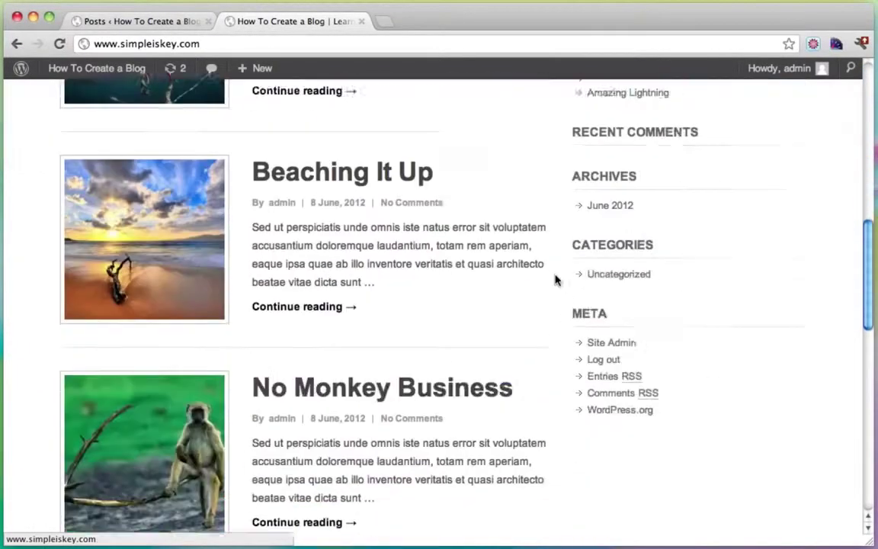
pyautogui.scroll(-3, 356, 337)
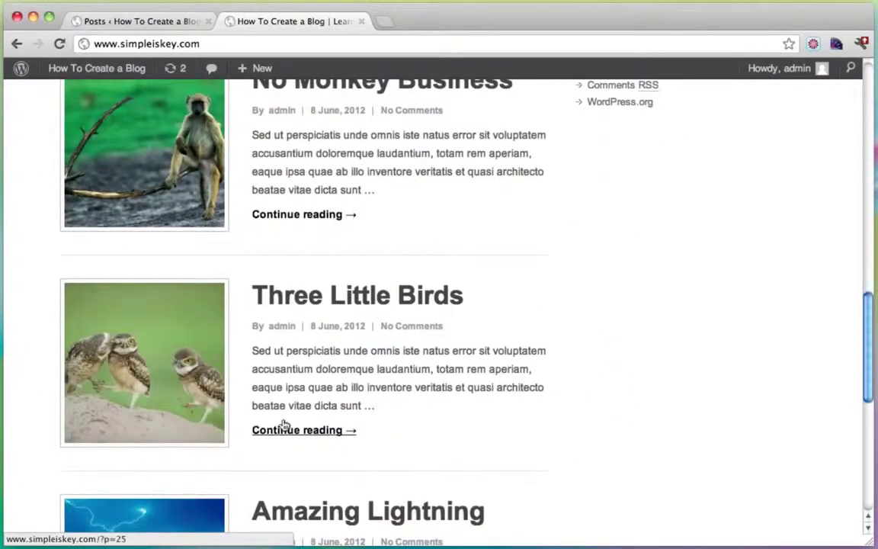
pyautogui.scroll(-3, 290, 419)
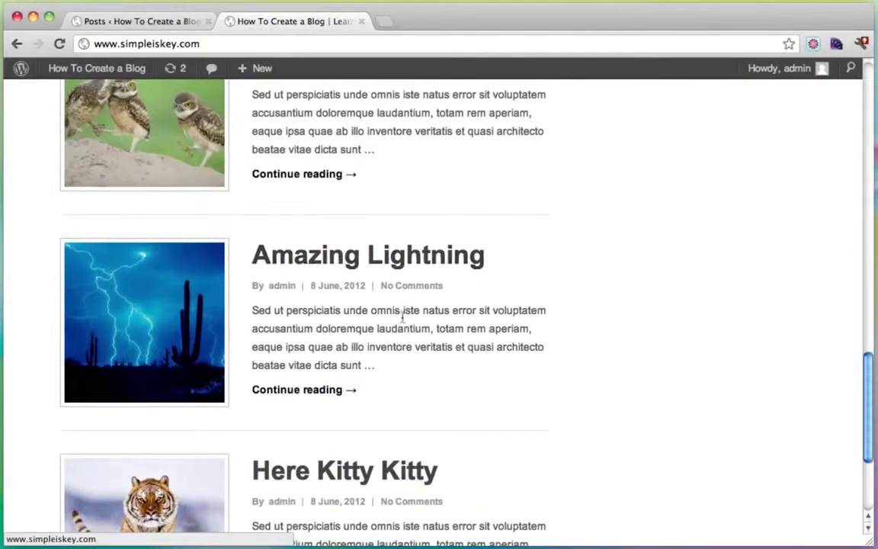
pyautogui.scroll(20, 479, 365)
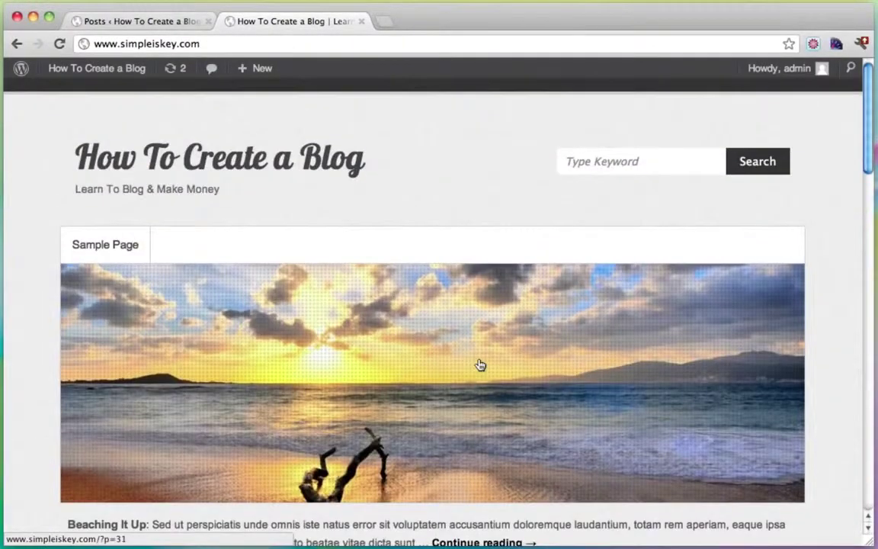
# Step: Go to the admin Dashboard, close the old Posts page, and open Posts > Categories
pyautogui.moveTo(98, 67)
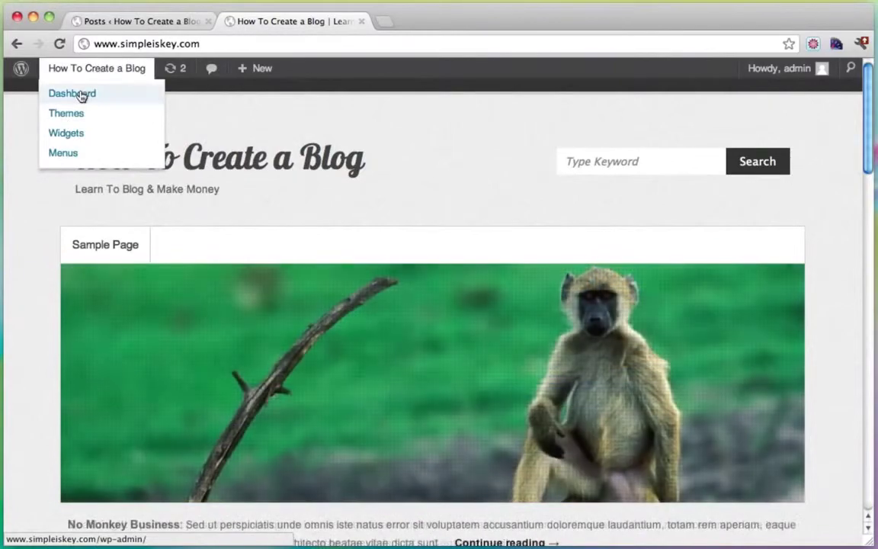
pyautogui.click(80, 93)
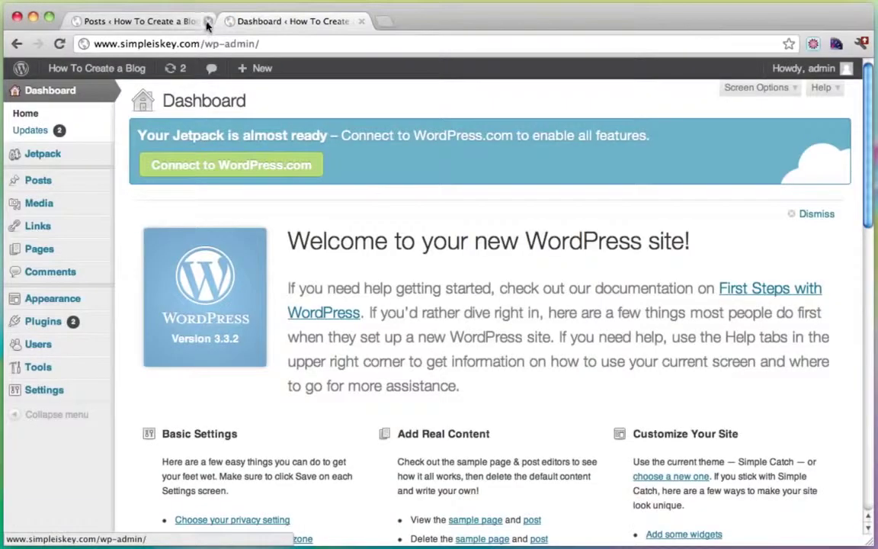
pyautogui.click(207, 22)
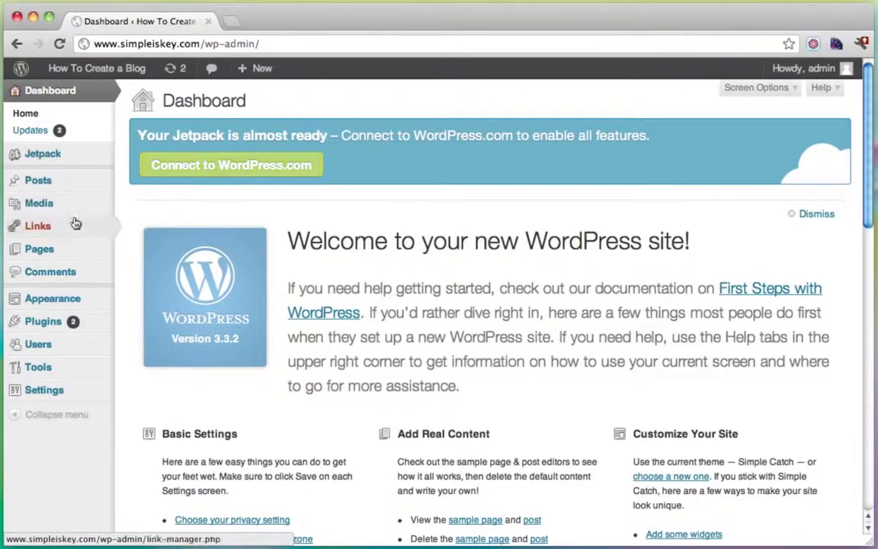
pyautogui.moveTo(74, 253)
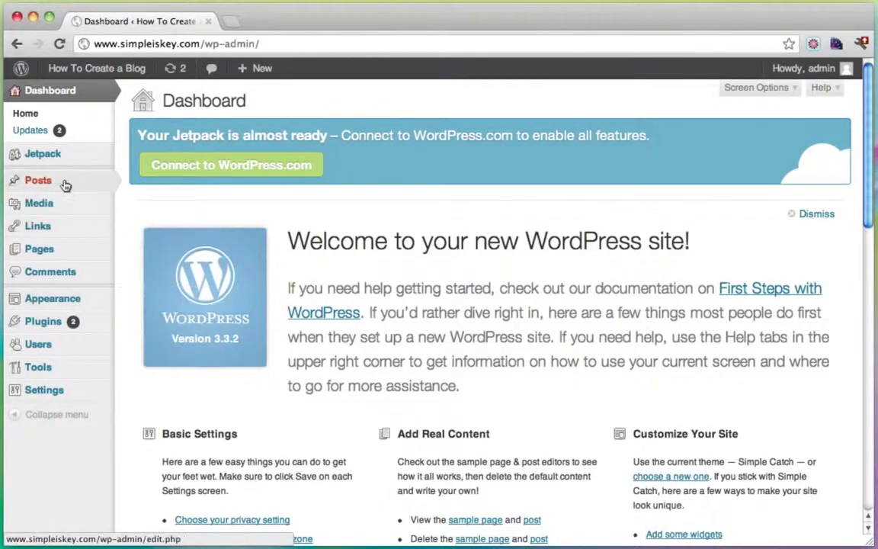
pyautogui.moveTo(65, 186)
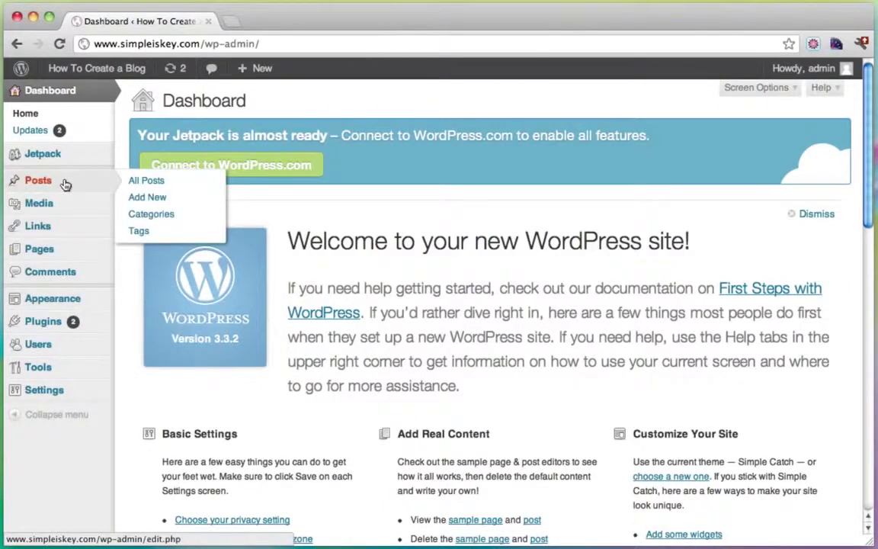
pyautogui.click(158, 216)
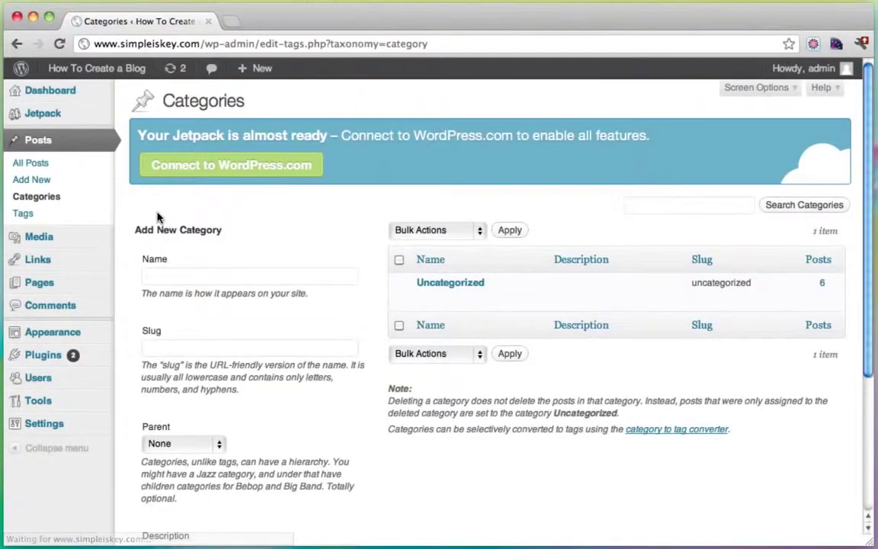
# Step: Add the categories Amazing Nature, Monkey Business and Small Animals
pyautogui.click(196, 280)
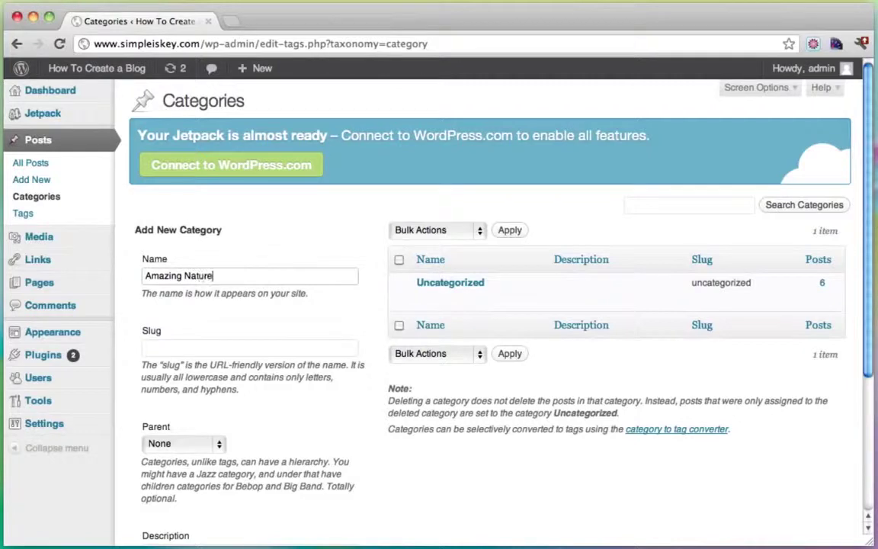
pyautogui.scroll(-5, 355, 270)
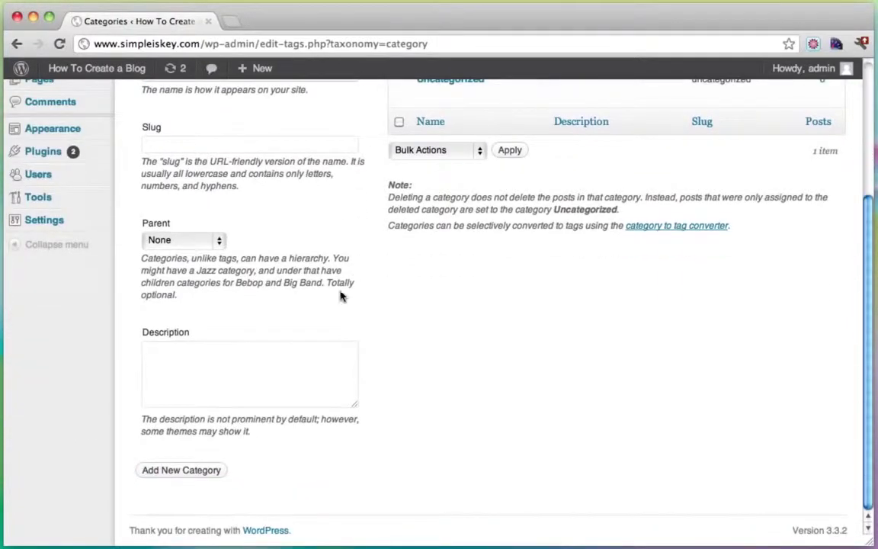
pyautogui.click(183, 470)
pyautogui.scroll(5, 228, 412)
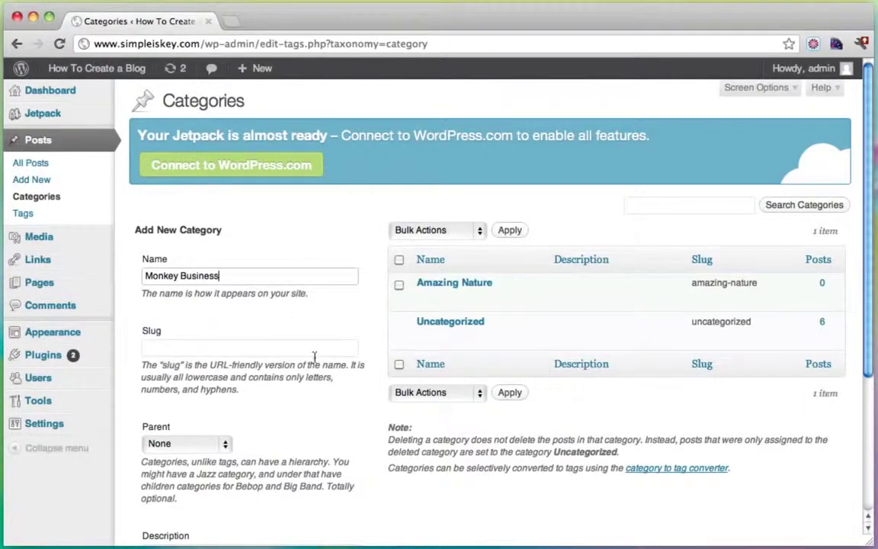
pyautogui.scroll(-5, 314, 357)
pyautogui.click(198, 470)
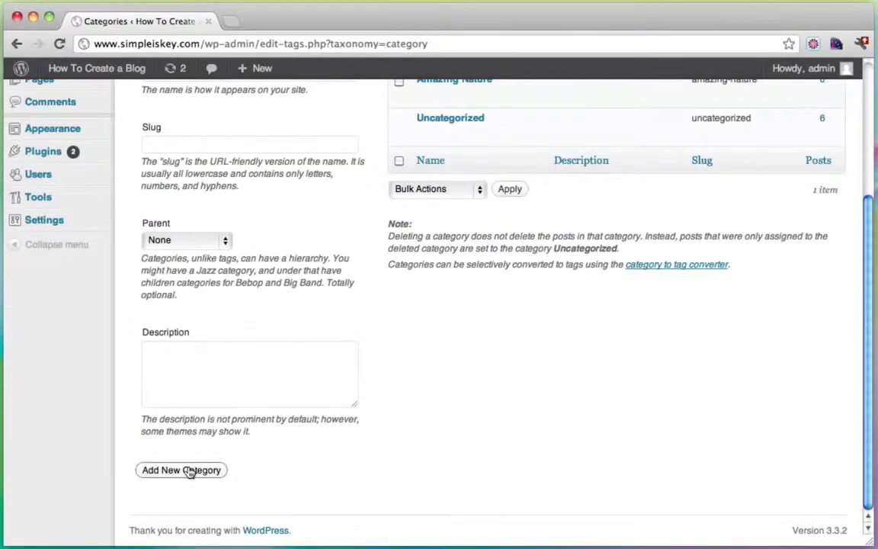
pyautogui.scroll(4, 404, 242)
pyautogui.click(237, 210)
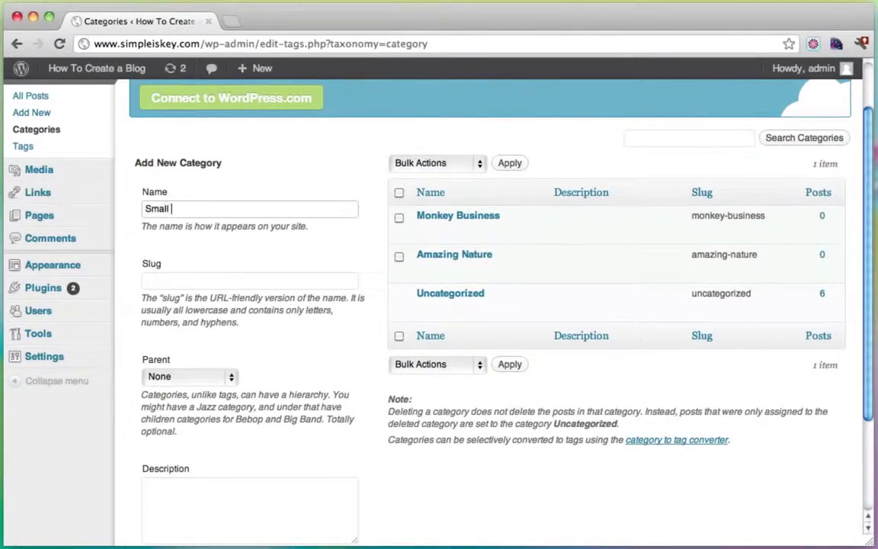
pyautogui.write('Small Animals')
pyautogui.scroll(-4, 371, 292)
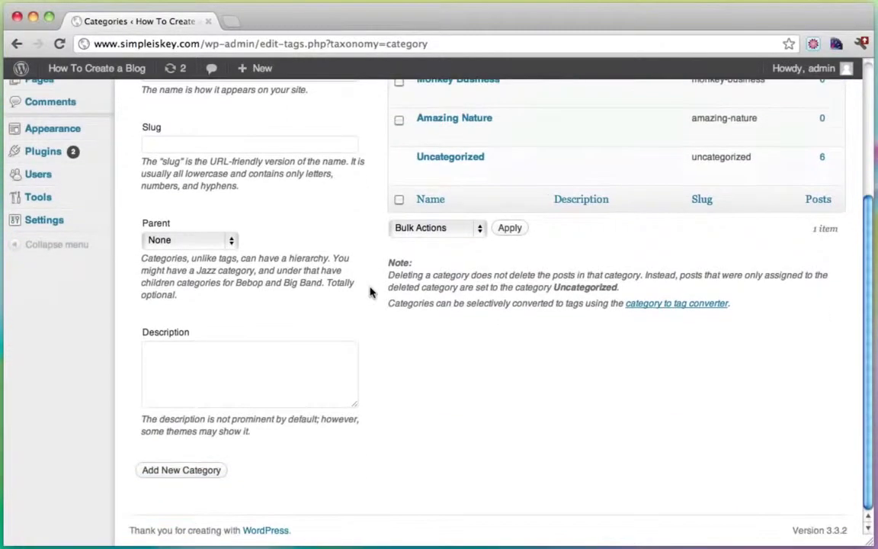
pyautogui.click(196, 472)
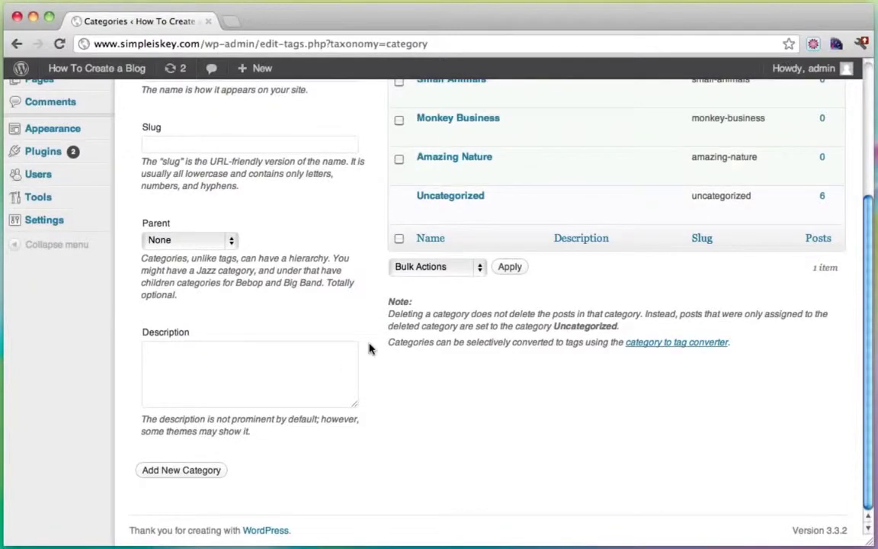
pyautogui.scroll(5, 369, 350)
# Step: Add the categories Killer Kittens and Sweet Birds
pyautogui.click(214, 278)
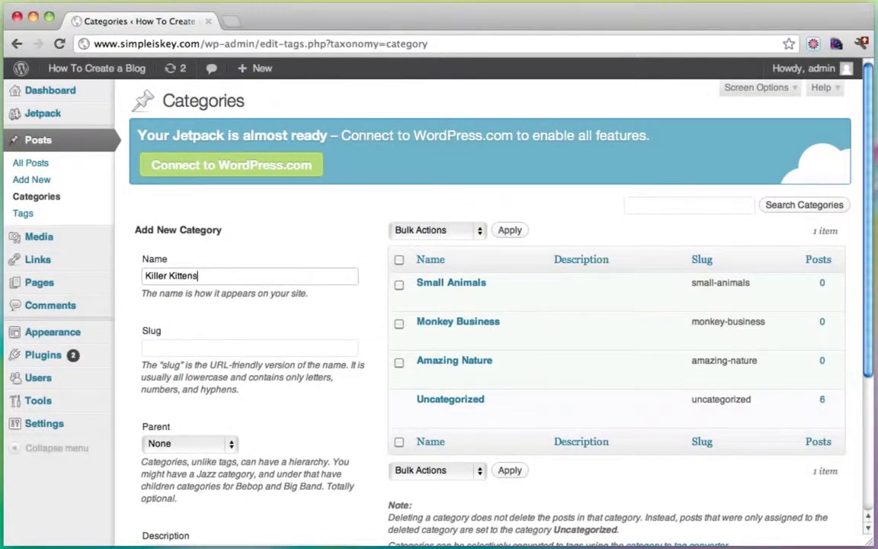
pyautogui.scroll(-5, 369, 346)
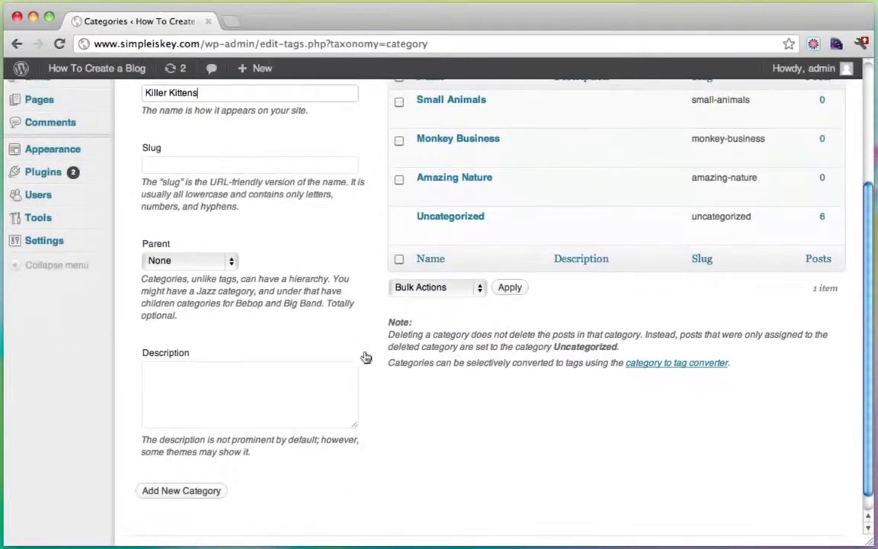
pyautogui.click(182, 491)
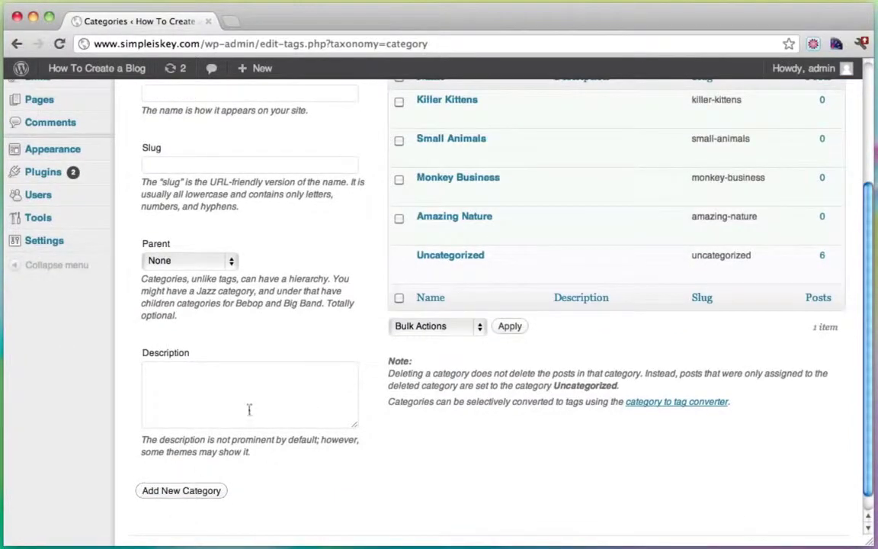
pyautogui.scroll(5, 310, 356)
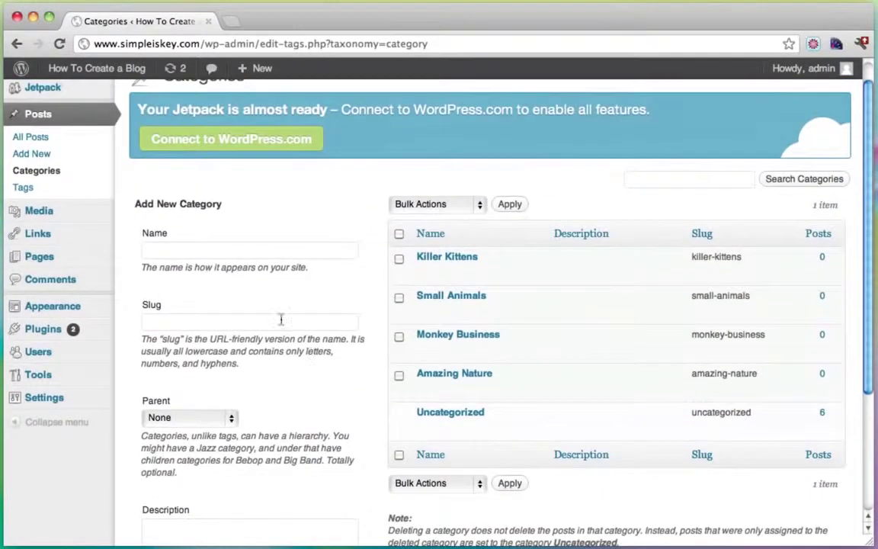
pyautogui.click(206, 250)
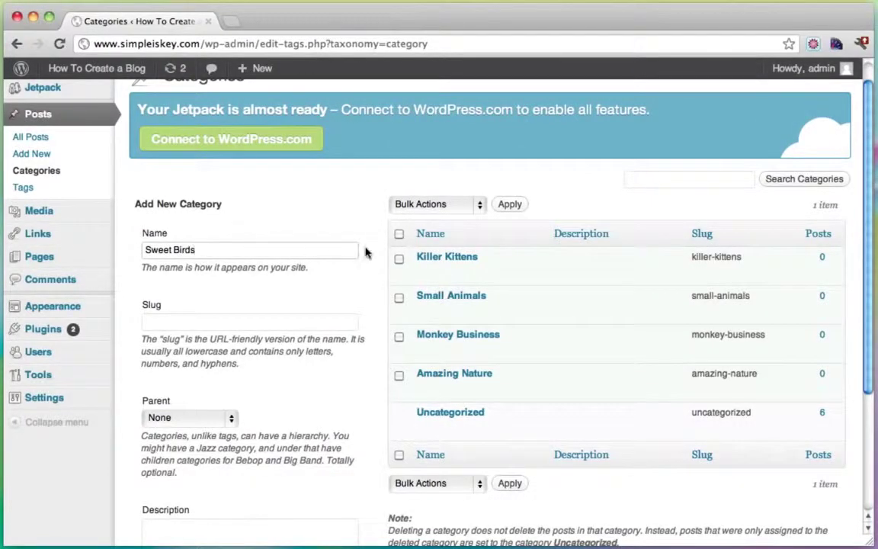
pyautogui.scroll(-5, 365, 252)
pyautogui.click(181, 478)
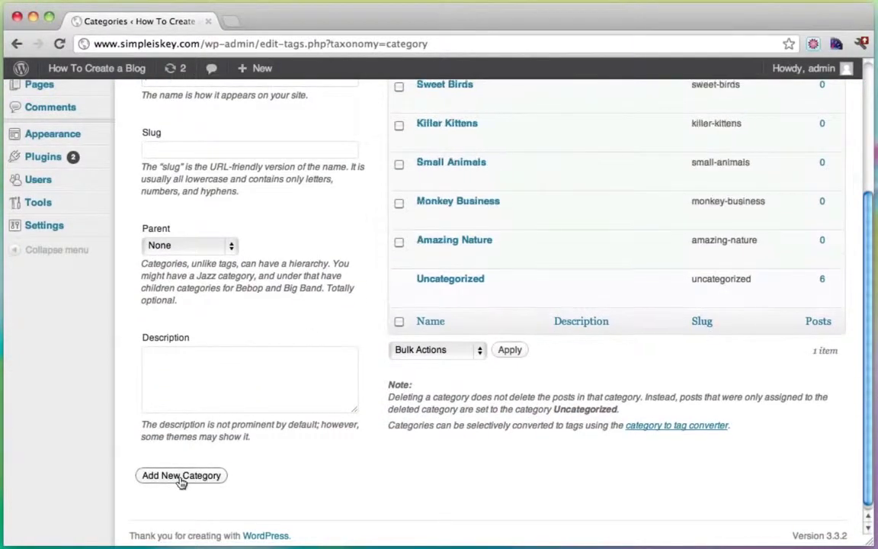
pyautogui.scroll(3, 416, 352)
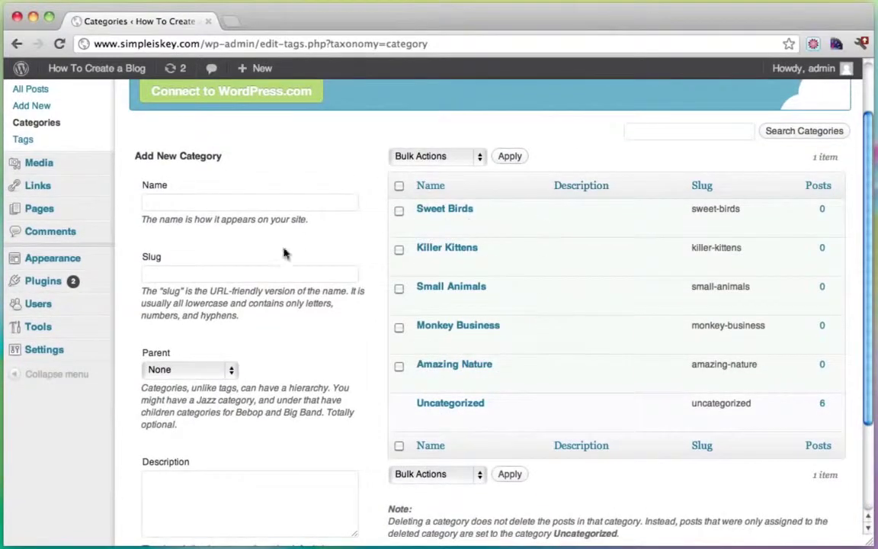
pyautogui.scroll(2, 291, 262)
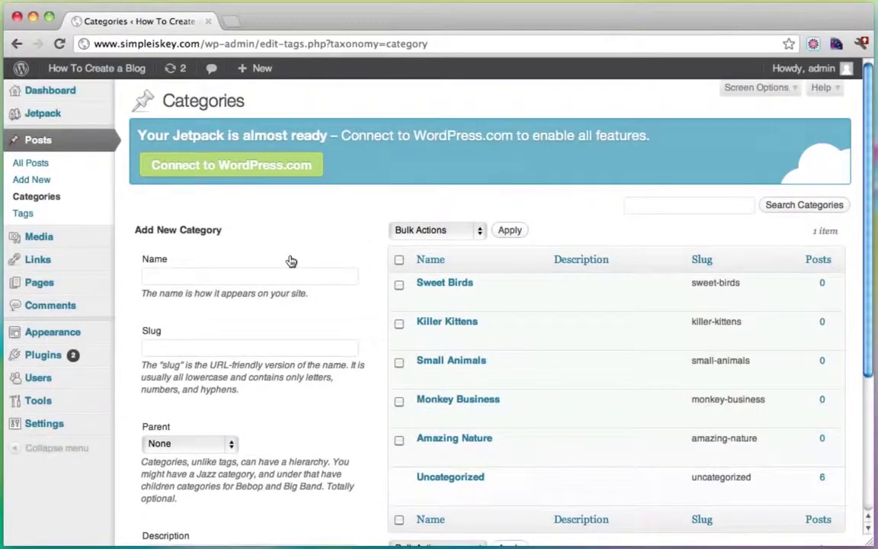
# Step: Quick-edit The Little Lady Bug to file it under Small Animals
pyautogui.click(37, 142)
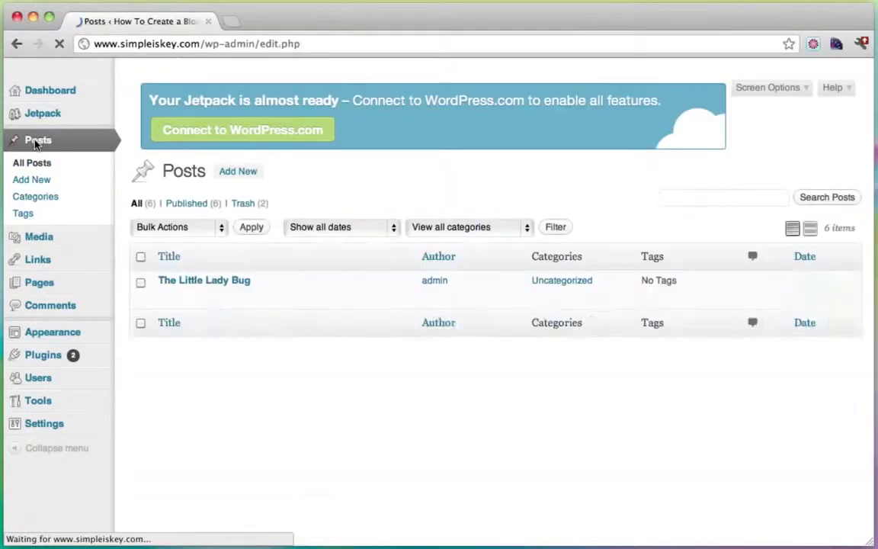
pyautogui.scroll(-2, 460, 248)
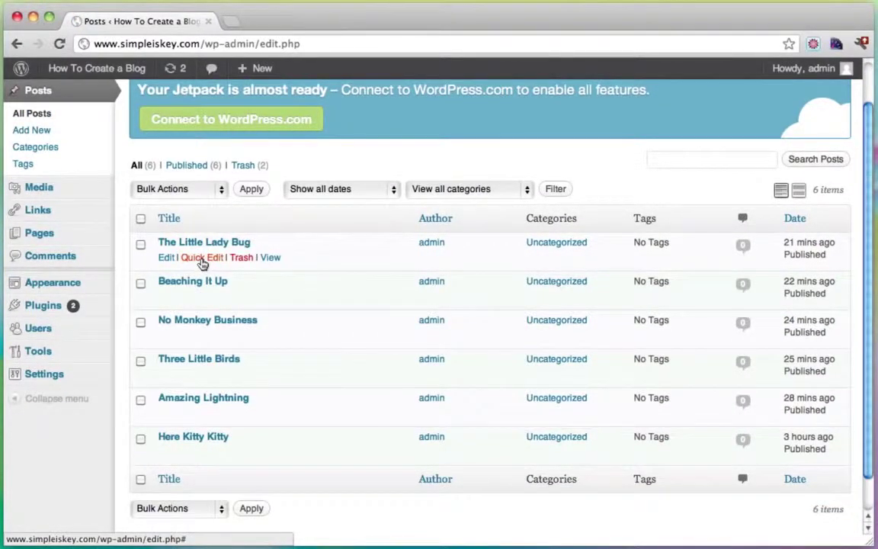
pyautogui.click(203, 259)
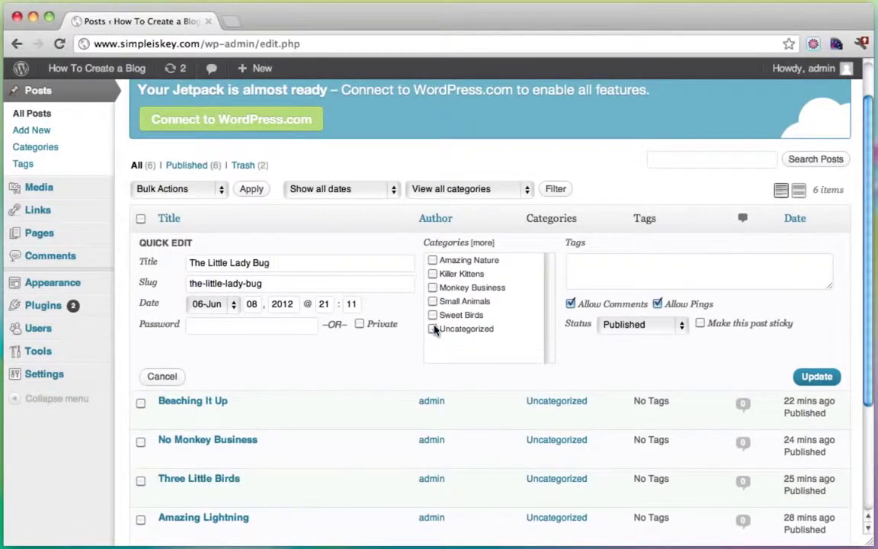
pyautogui.click(433, 302)
pyautogui.click(816, 378)
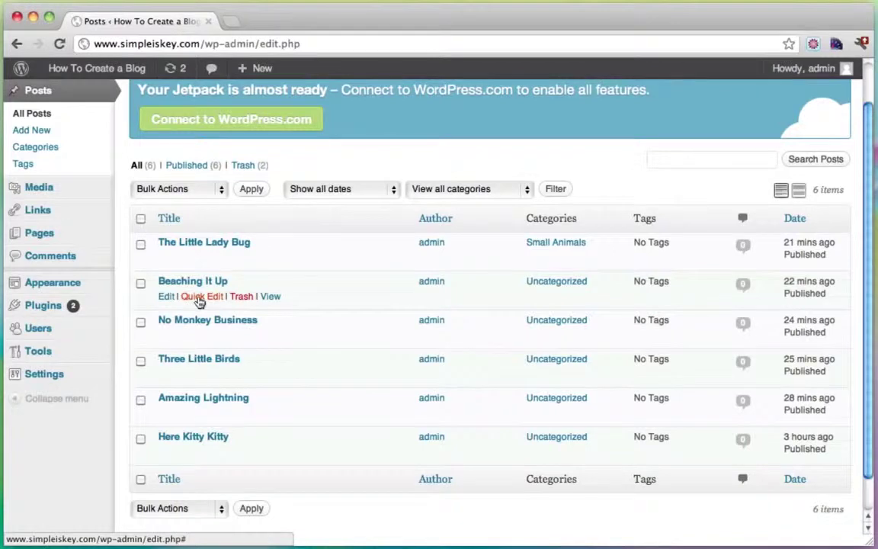
# Step: Quick-edit Beaching It Up, replacing Uncategorized with Amazing Nature
pyautogui.click(192, 297)
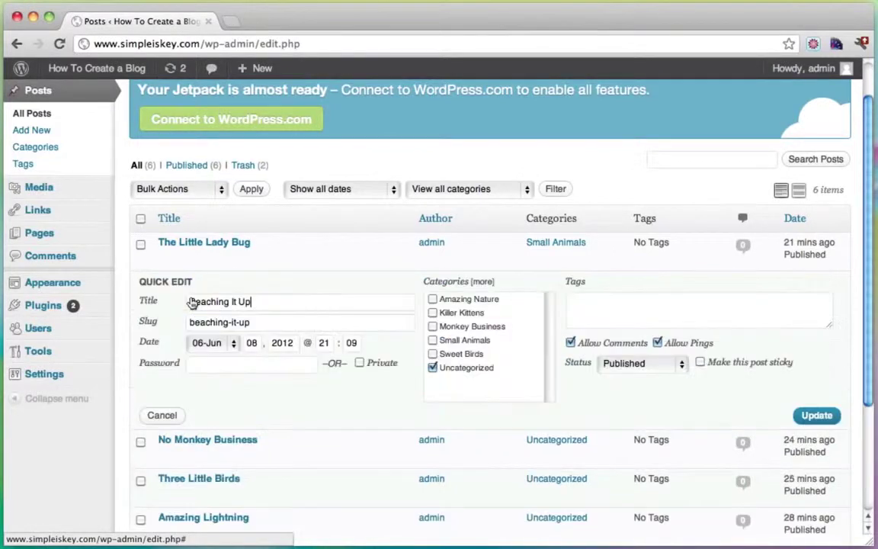
pyautogui.click(433, 369)
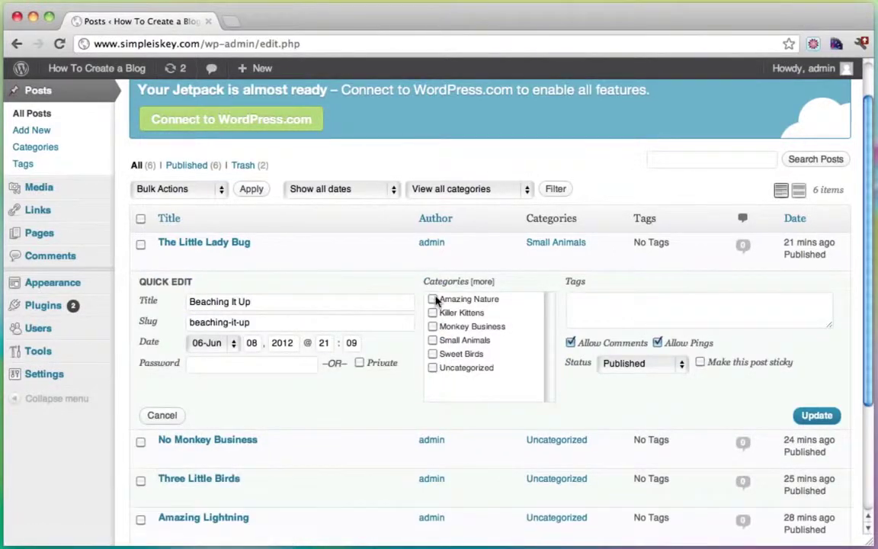
pyautogui.click(812, 418)
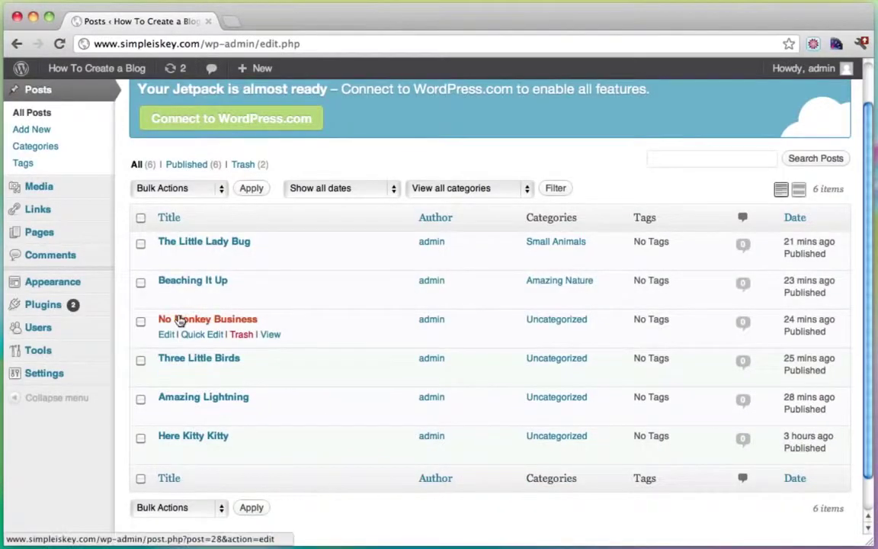
# Step: Move the No Monkey Business post from Uncategorized into Monkey Business
pyautogui.click(197, 337)
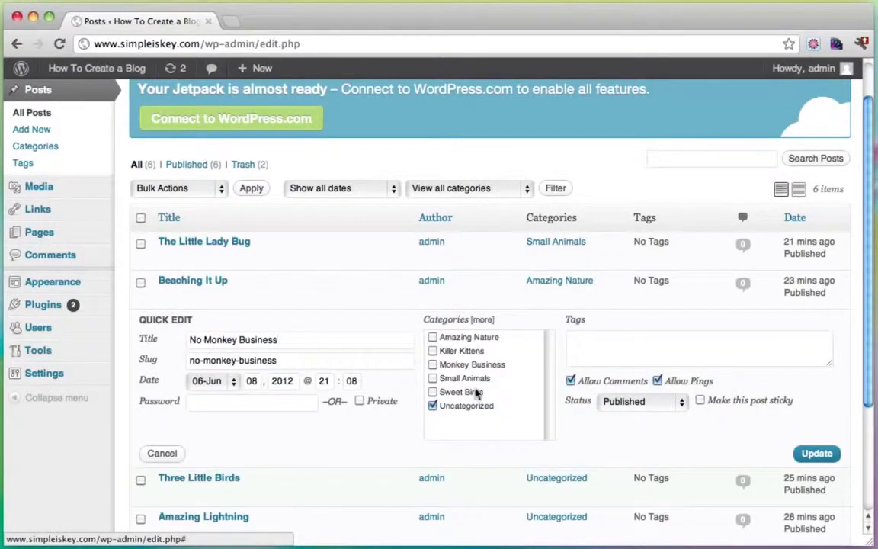
pyautogui.click(433, 405)
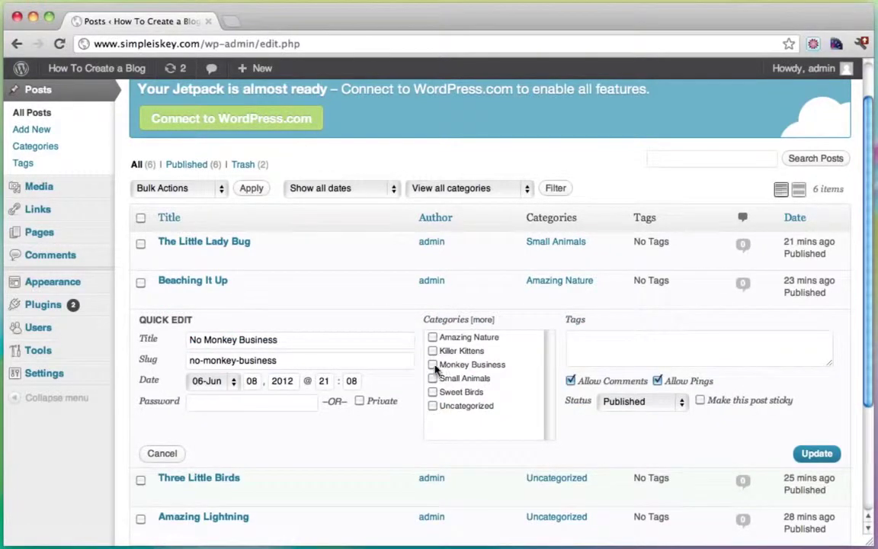
pyautogui.click(432, 365)
pyautogui.click(816, 454)
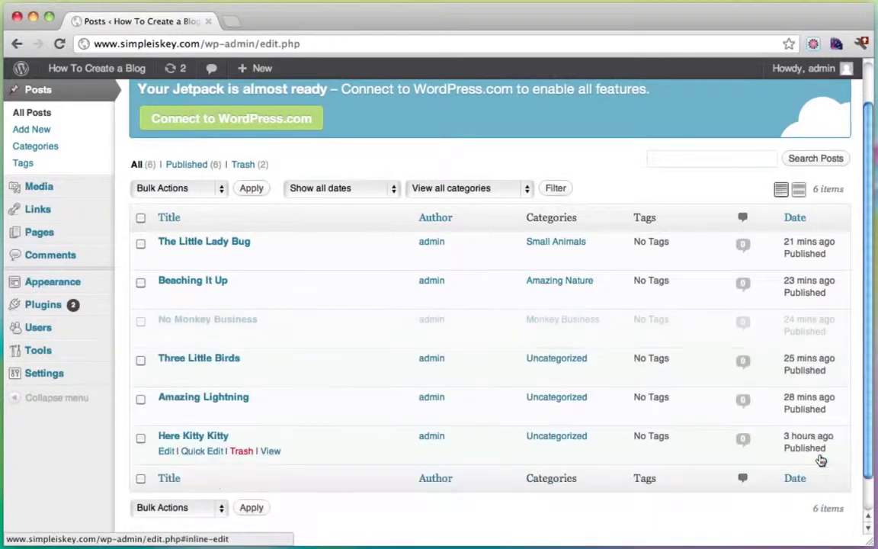
# Step: Move Three Little Birds from Uncategorized into the Small Animals category
pyautogui.click(192, 376)
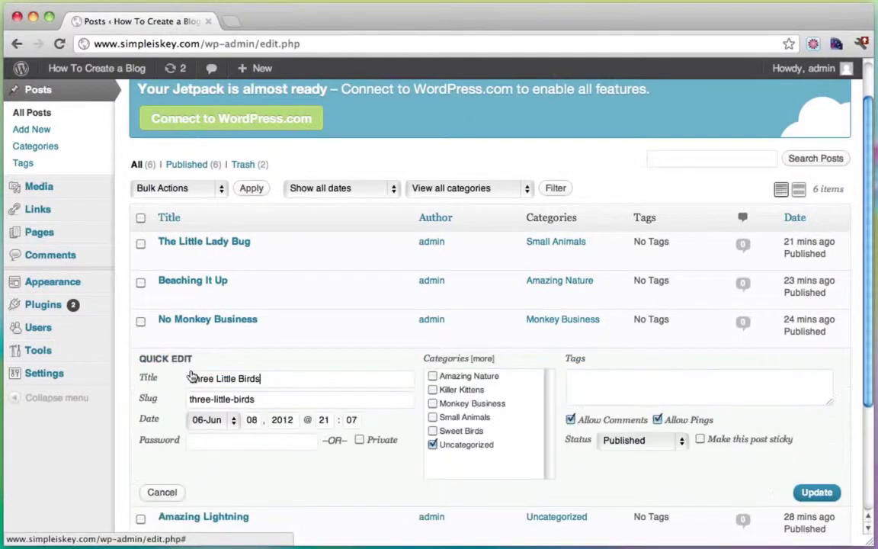
pyautogui.click(433, 445)
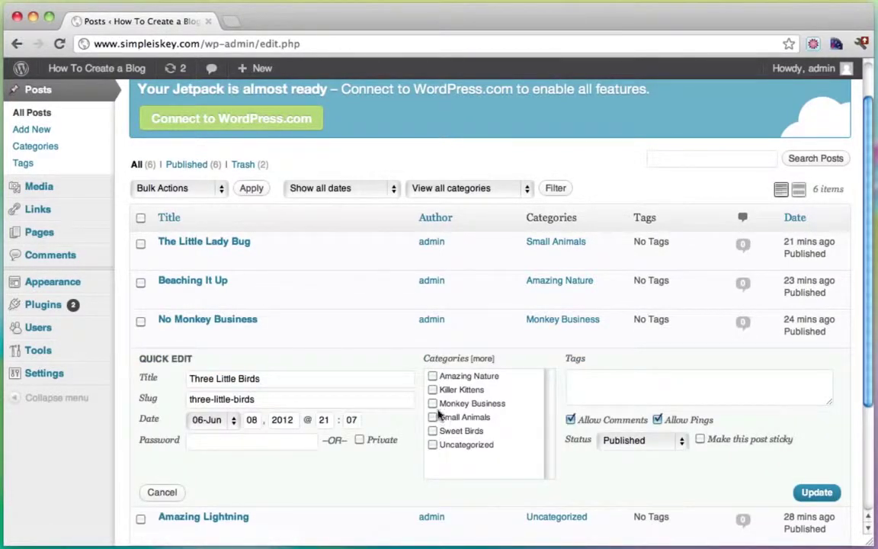
pyautogui.click(432, 419)
pyautogui.click(817, 494)
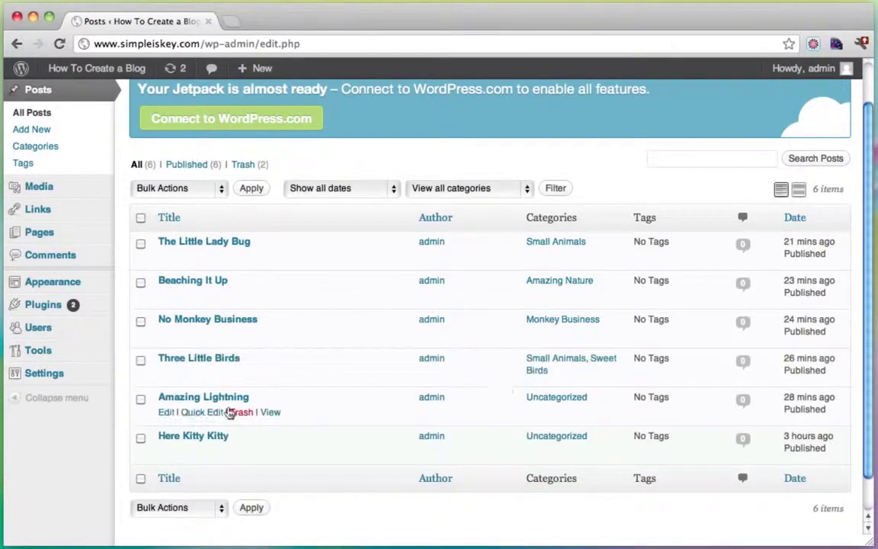
# Step: Take Amazing Lightning out of Uncategorized, leaving it under Amazing Nature
pyautogui.scroll(-1, 359, 373)
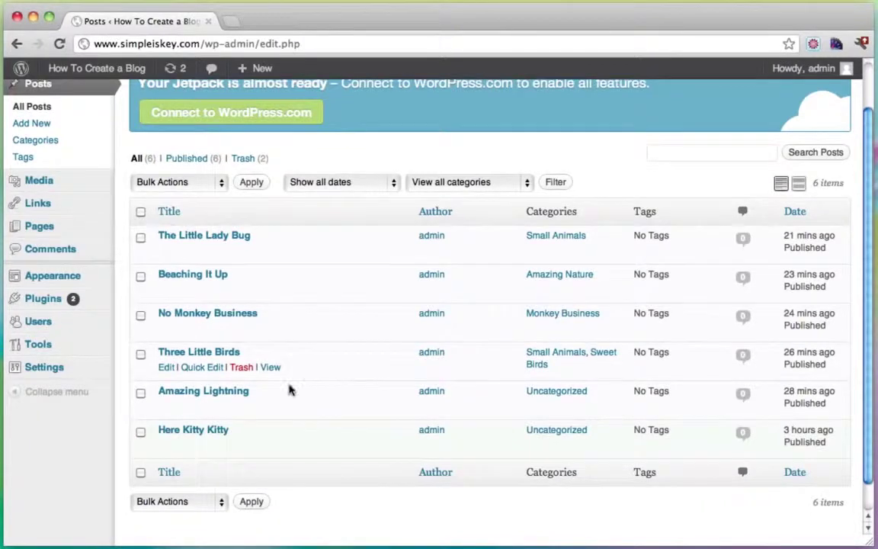
pyautogui.click(203, 406)
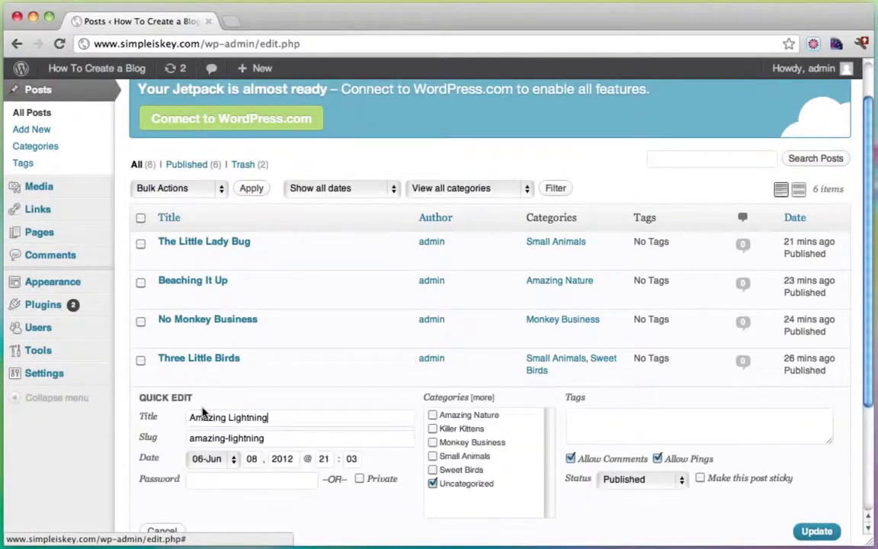
pyautogui.click(433, 484)
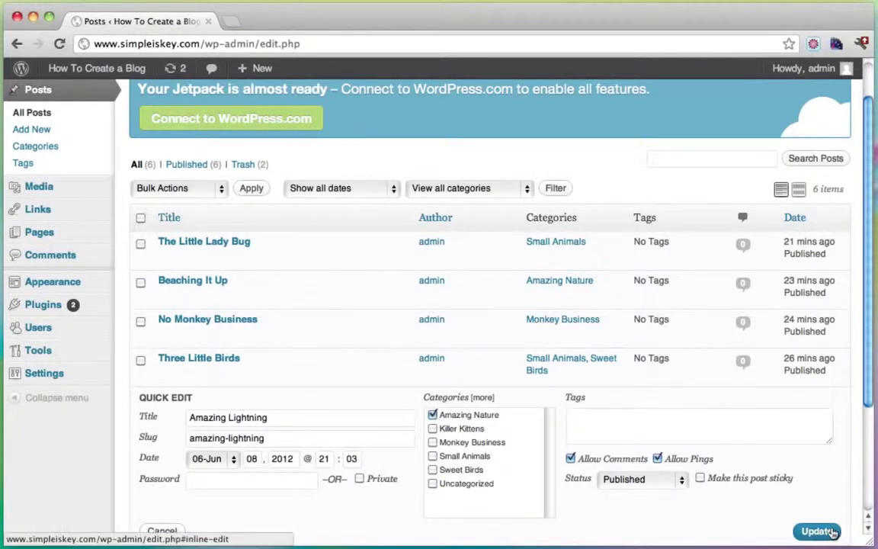
pyautogui.click(829, 532)
# Step: File Here Kitty Kitty under Killer Kittens and save it
pyautogui.scroll(-2, 420, 415)
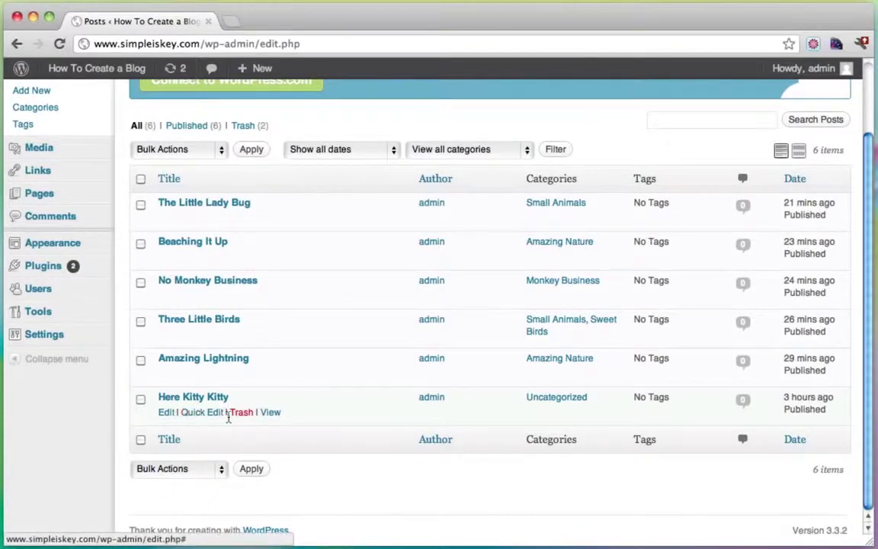
pyautogui.click(197, 416)
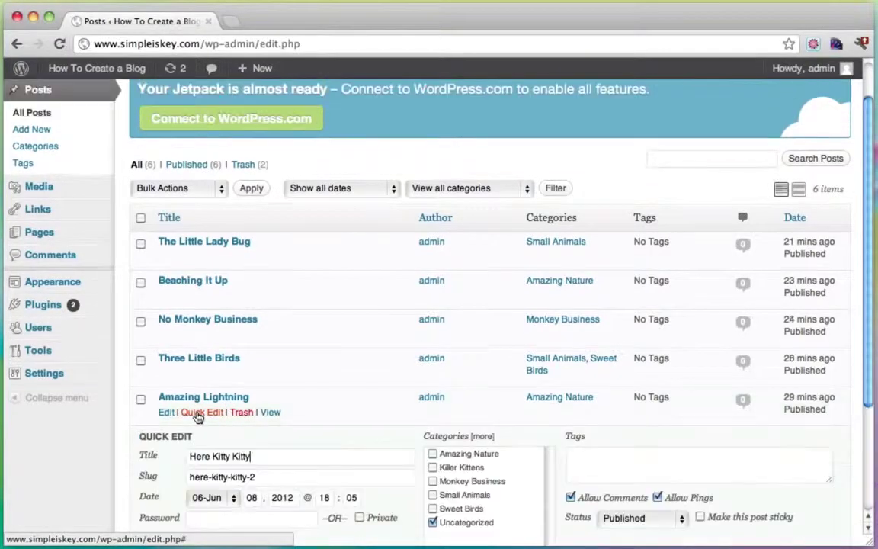
pyautogui.scroll(-2, 478, 443)
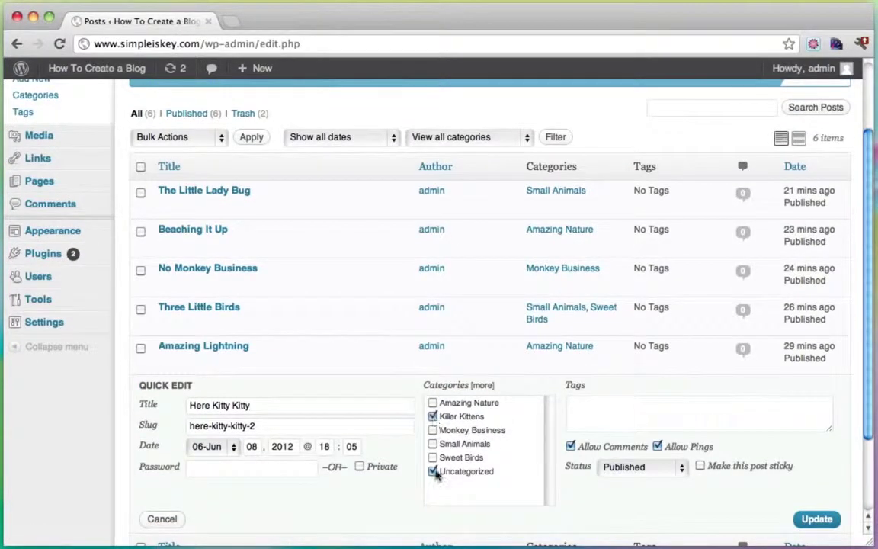
pyautogui.click(819, 521)
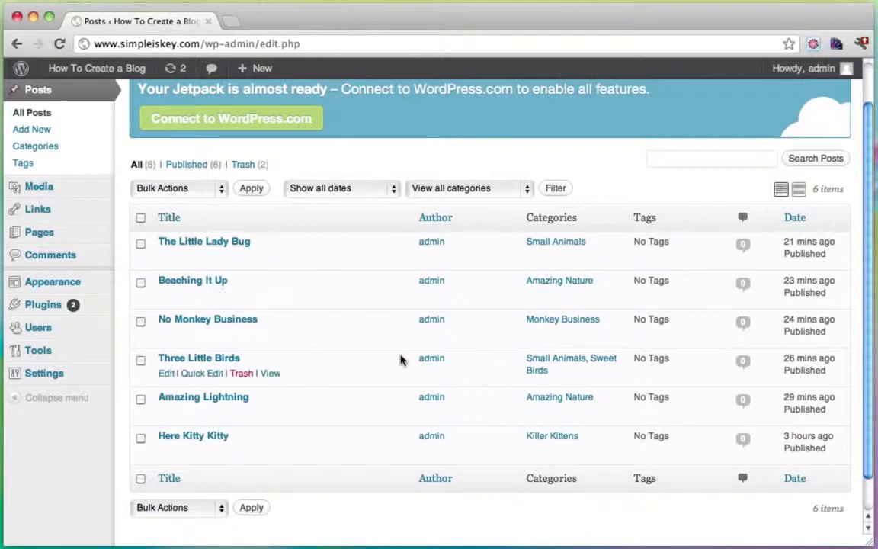
pyautogui.scroll(2, 206, 137)
# Step: Visit the live site in a new tab to check the homepage slider, then return to Posts
pyautogui.moveTo(89, 69)
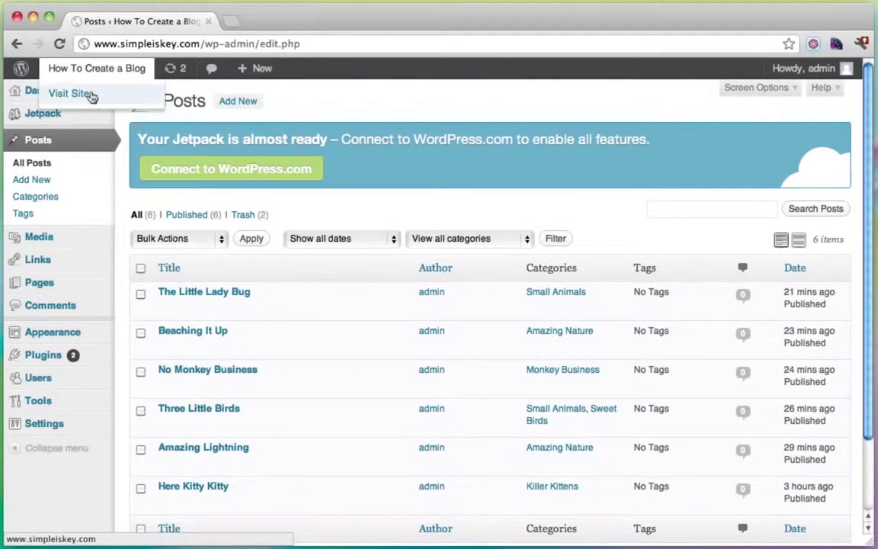
pyautogui.click(91, 94)
pyautogui.click(304, 22)
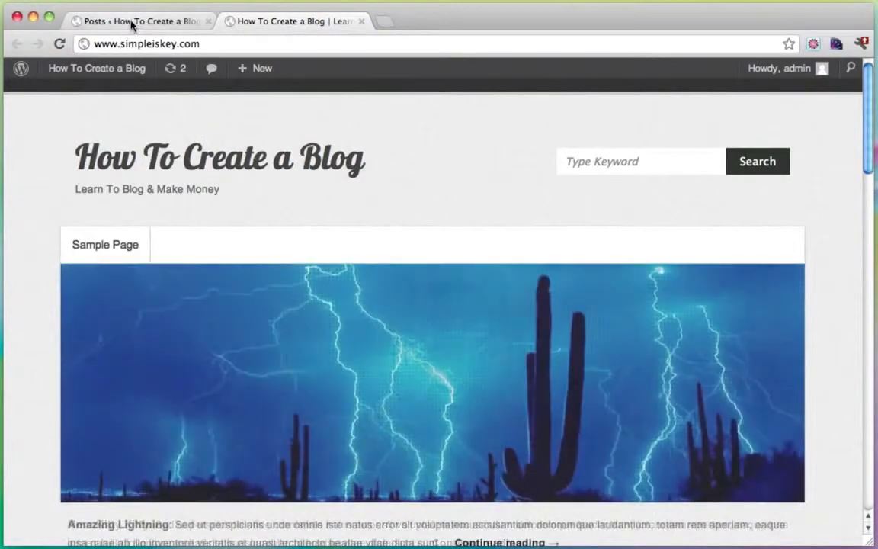
pyautogui.click(132, 23)
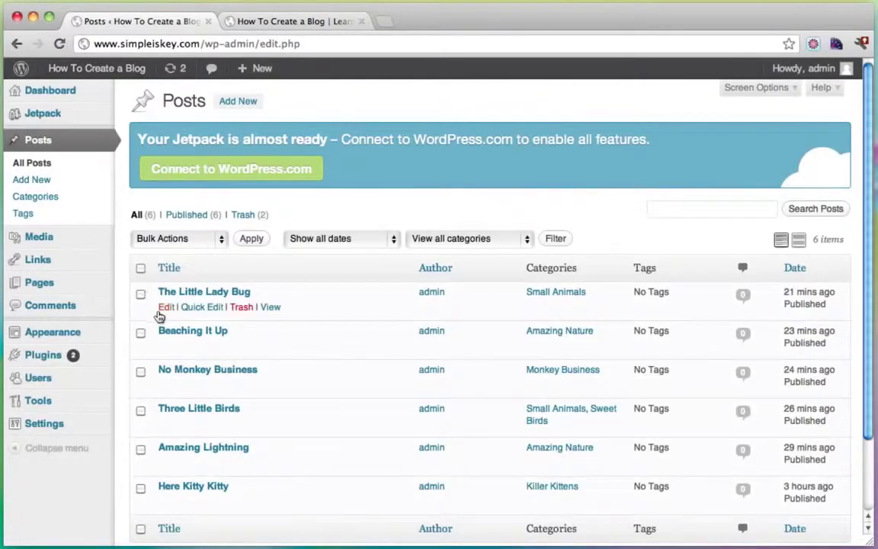
# Step: Create a new navigation menu named 'menu'
pyautogui.moveTo(74, 333)
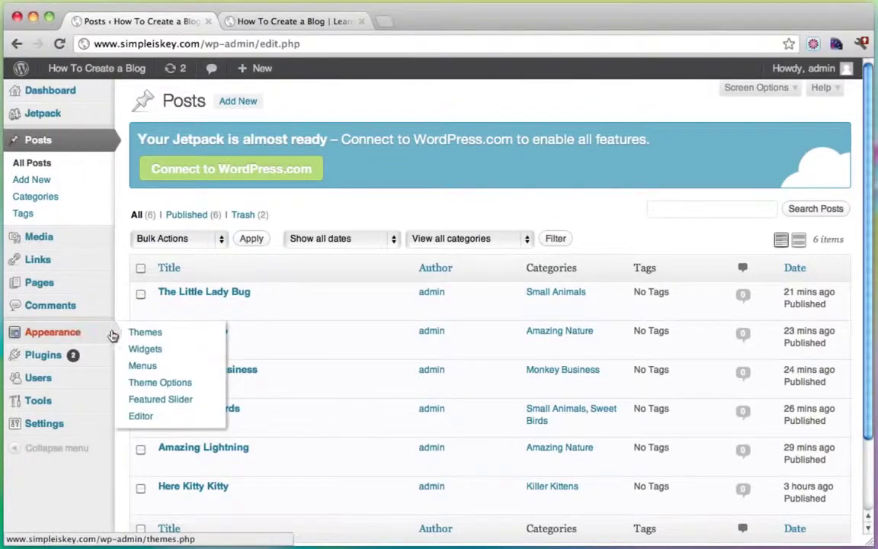
pyautogui.click(151, 368)
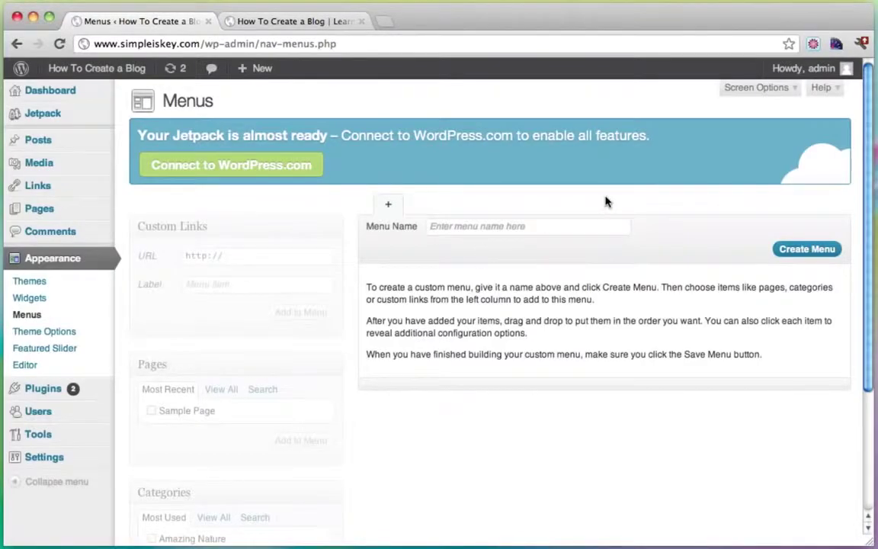
pyautogui.click(545, 228)
pyautogui.write('menu')
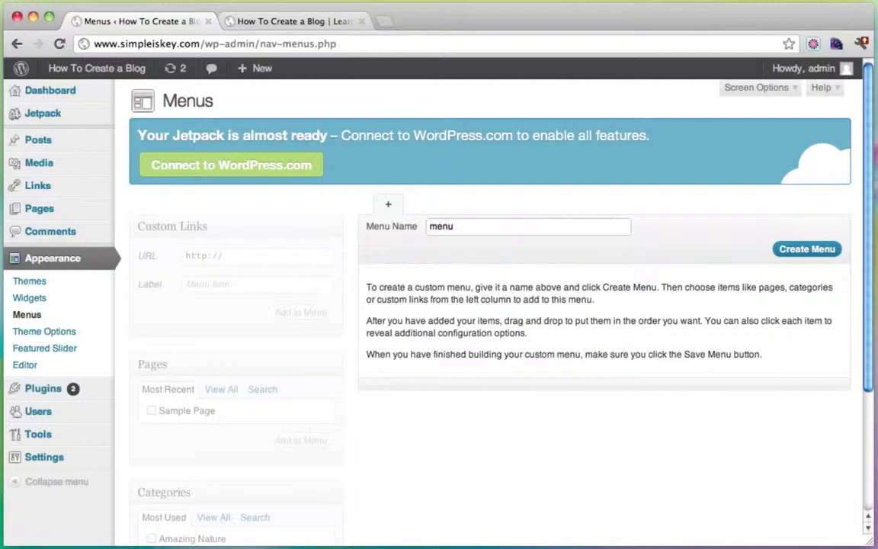
pyautogui.click(823, 249)
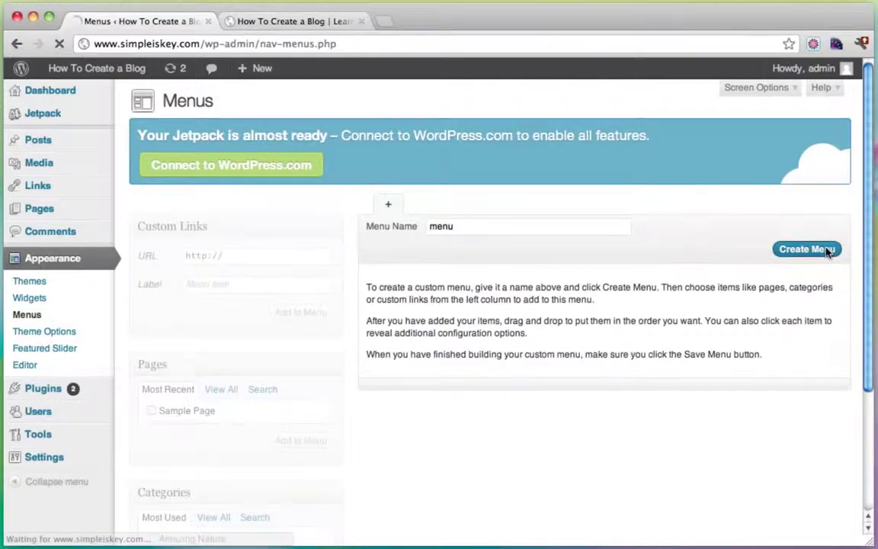
# Step: Assign 'menu' to the Primary Menu location, save, and view the live blog
pyautogui.scroll(-3, 523, 322)
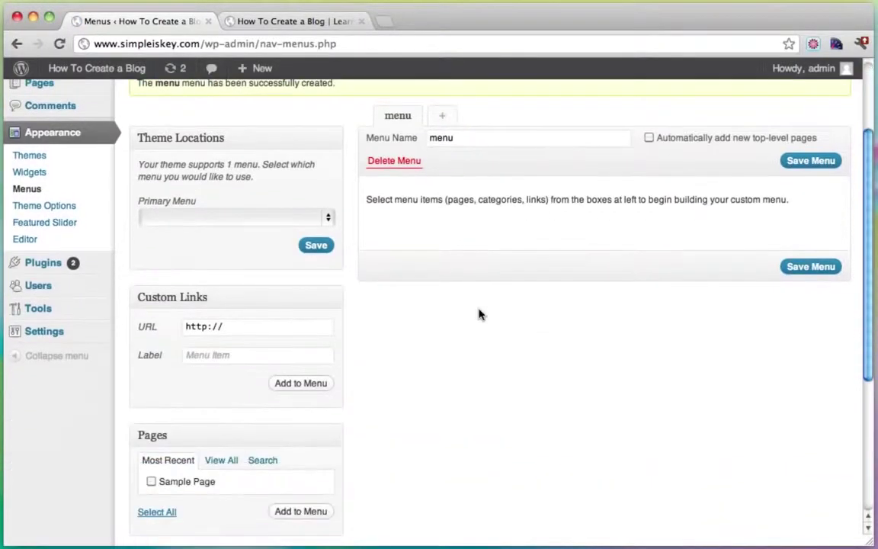
pyautogui.click(328, 220)
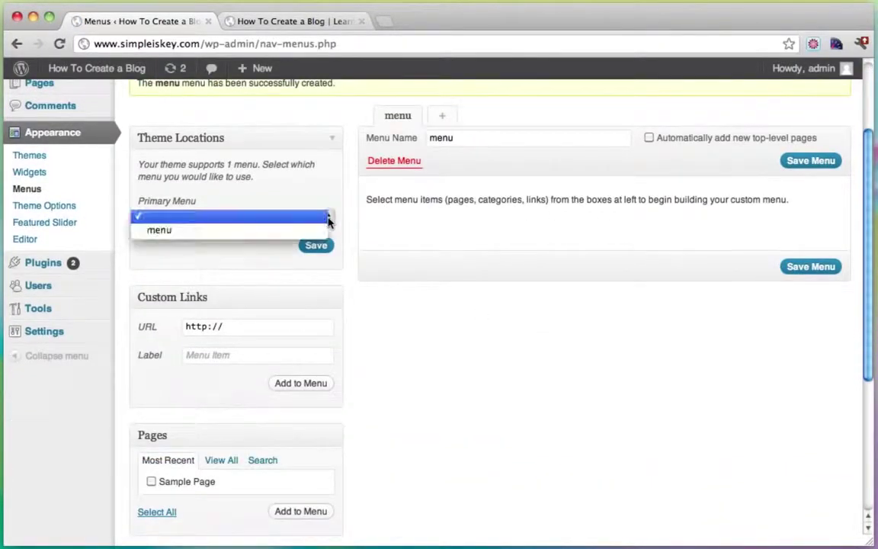
pyautogui.click(261, 231)
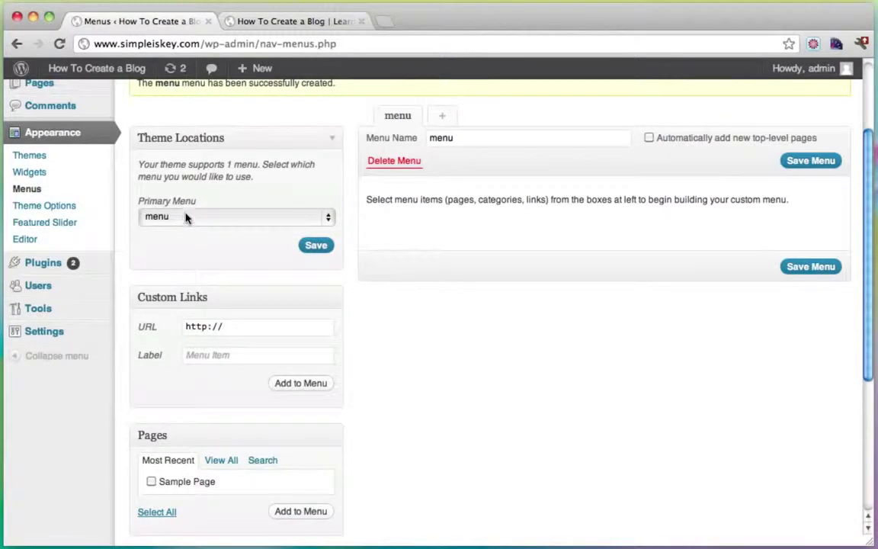
pyautogui.click(311, 246)
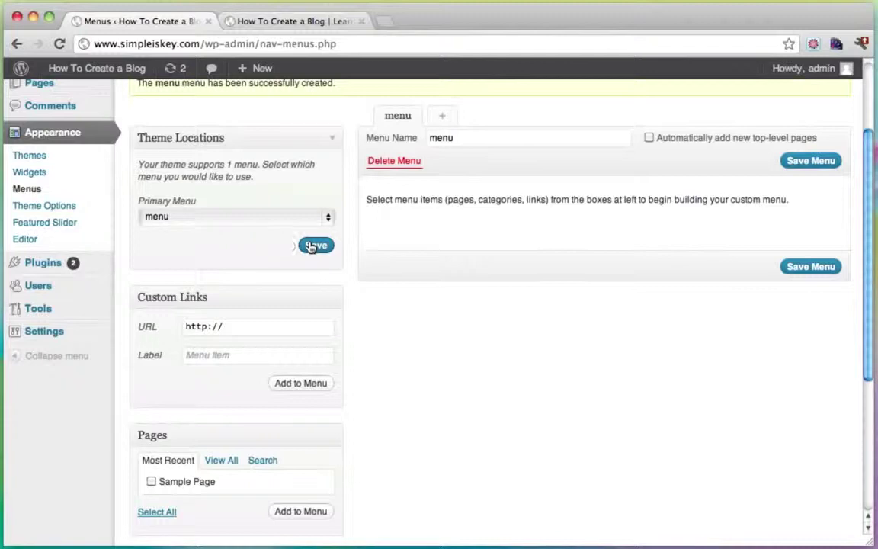
pyautogui.scroll(-3, 327, 249)
pyautogui.scroll(2, 309, 247)
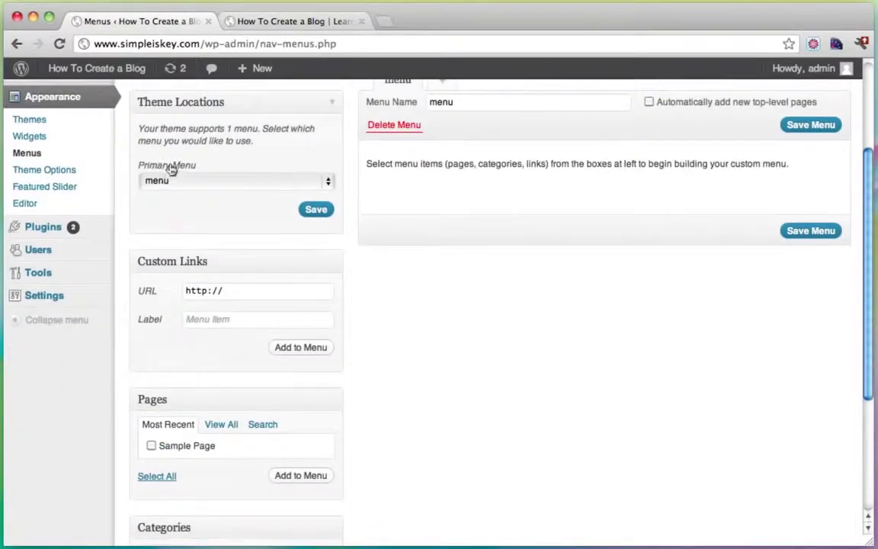
pyautogui.click(297, 17)
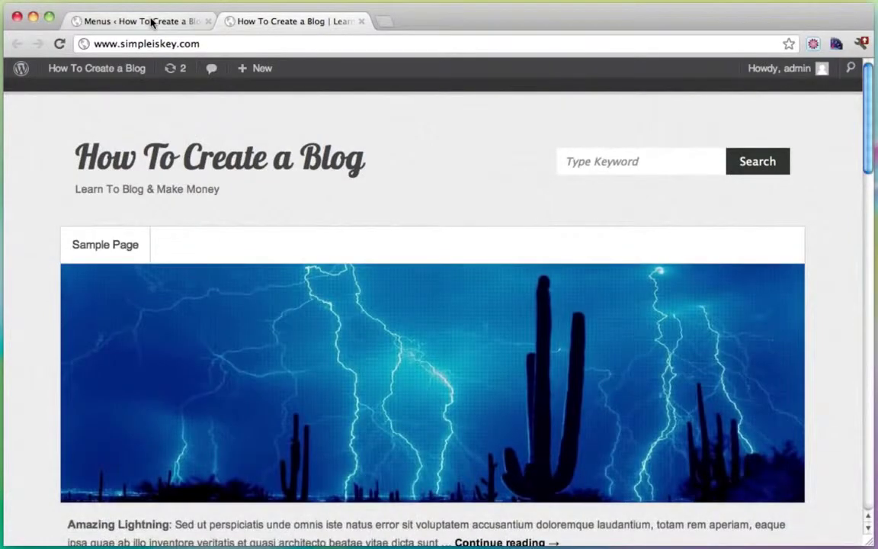
# Step: Add Amazing Nature, Killer Kittens, Monkey Business, Small Animals and Sweet Birds to the menu and save it
pyautogui.click(148, 25)
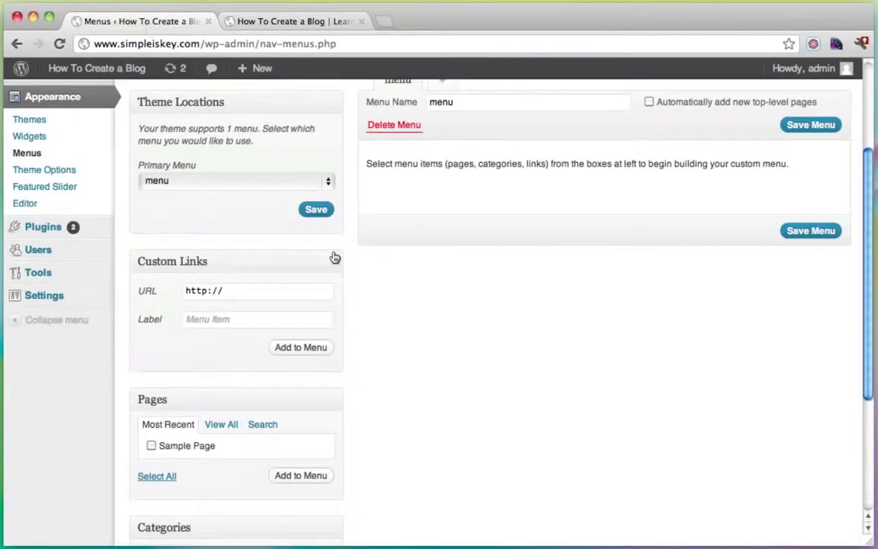
pyautogui.scroll(-3, 333, 256)
pyautogui.scroll(-2, 333, 257)
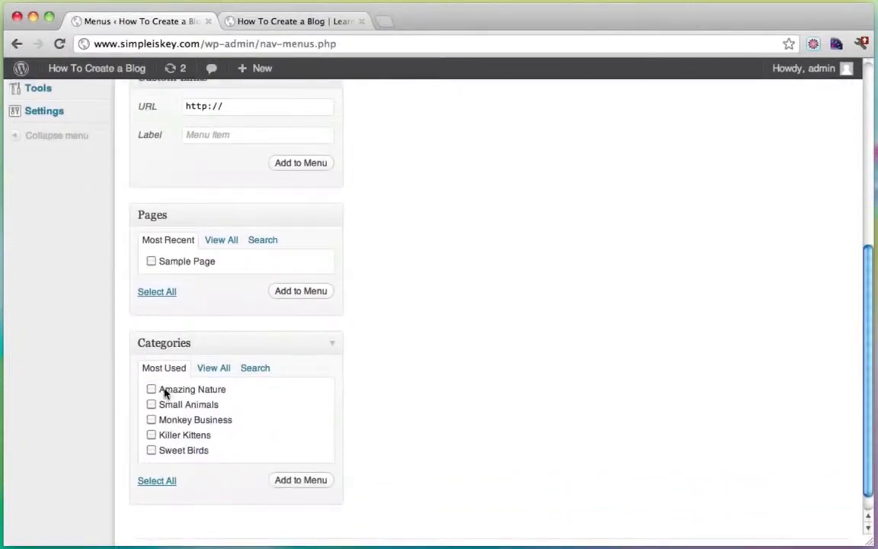
pyautogui.click(217, 369)
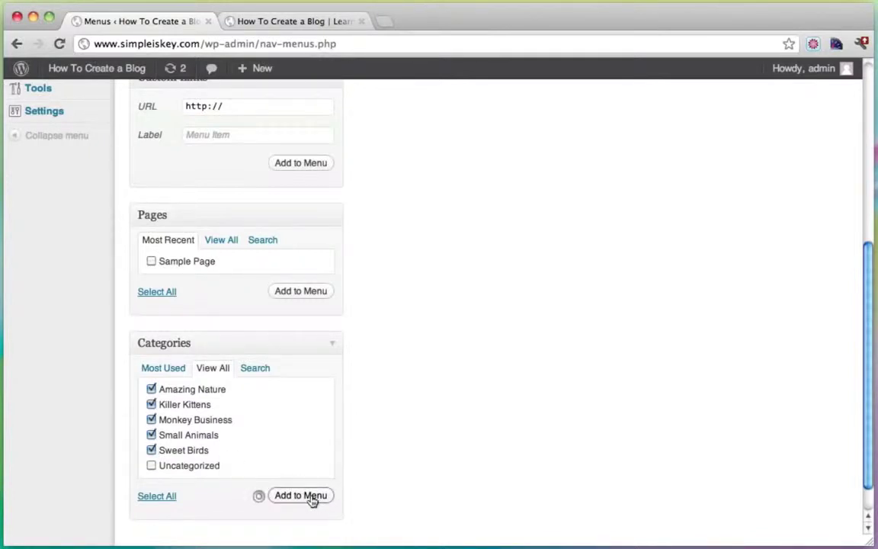
pyautogui.scroll(3, 584, 364)
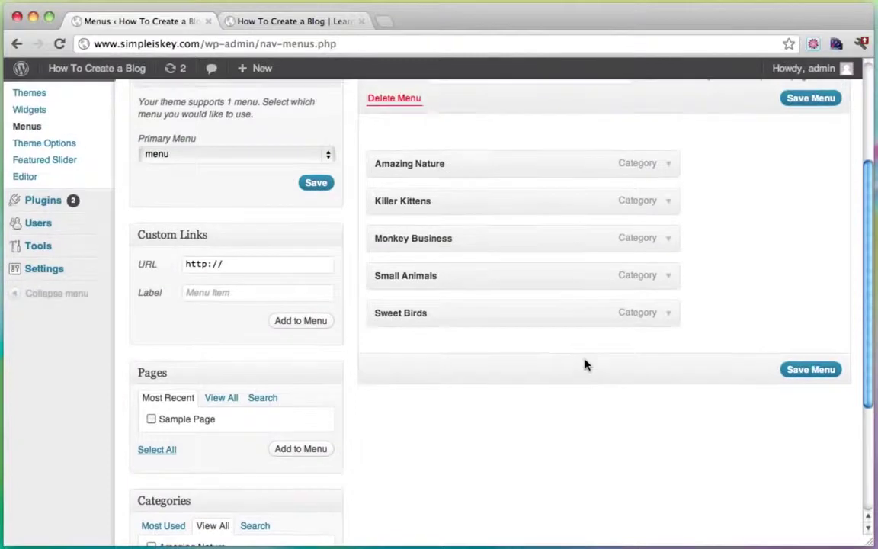
pyautogui.click(801, 369)
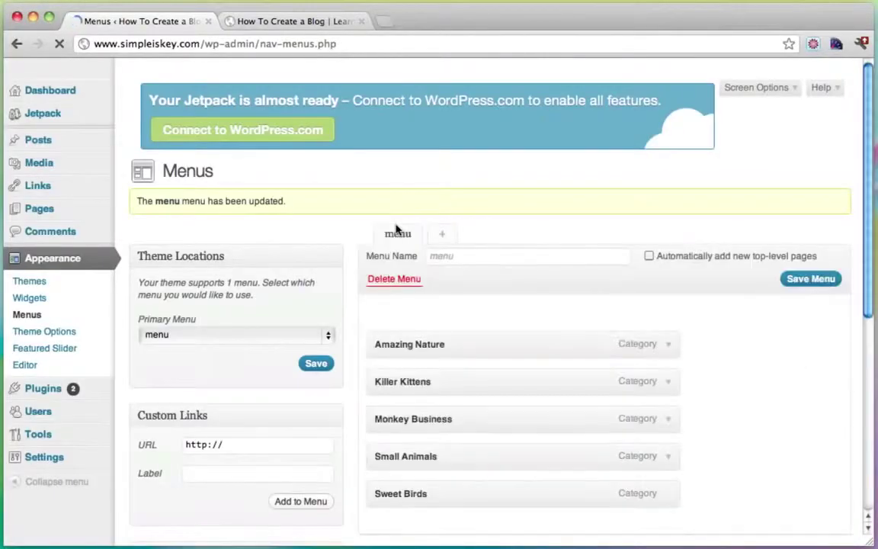
pyautogui.moveTo(81, 74)
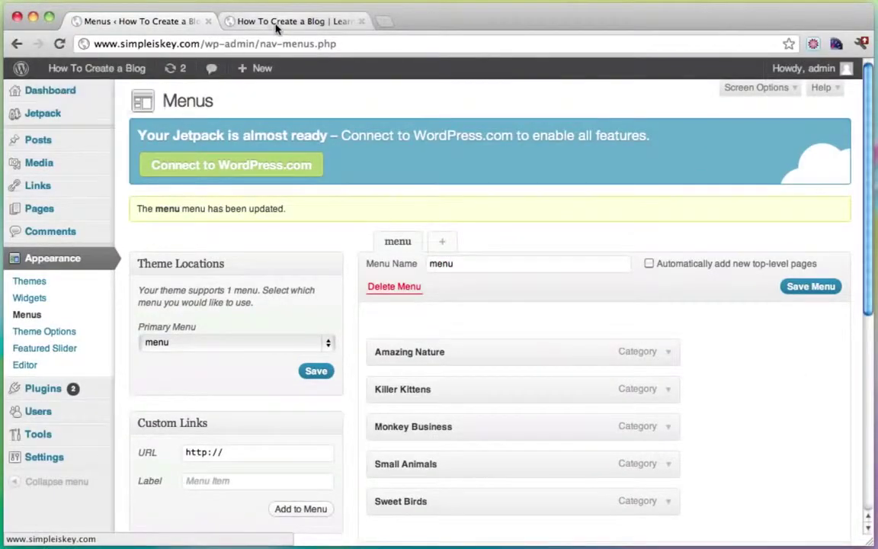
pyautogui.click(281, 23)
pyautogui.click(108, 154)
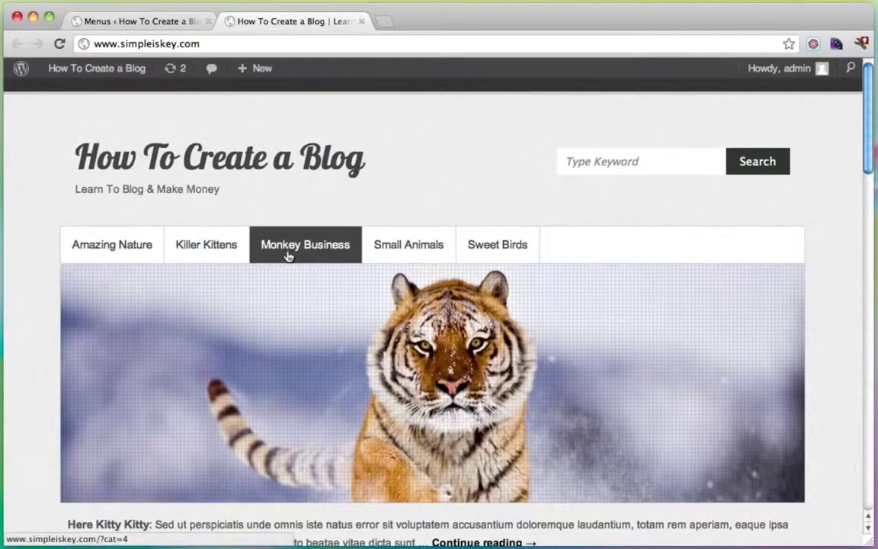
pyautogui.scroll(-2, 393, 152)
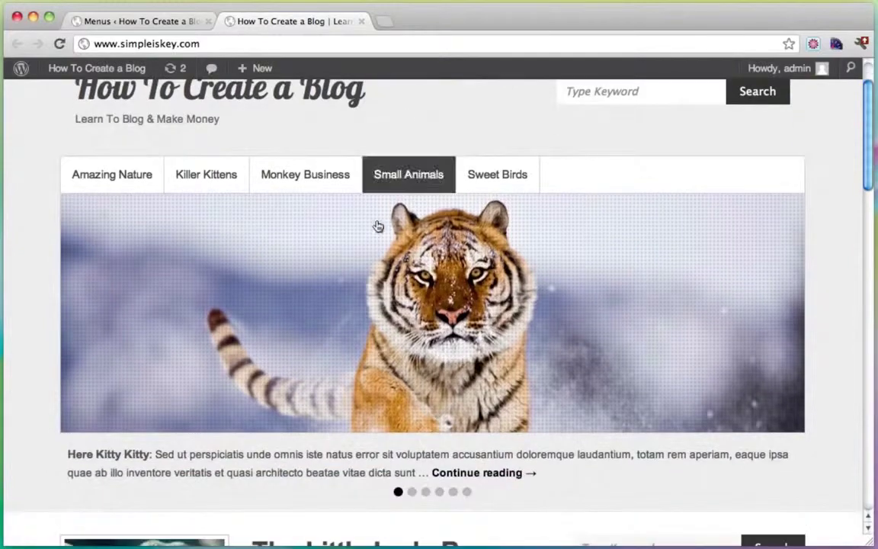
pyautogui.click(134, 180)
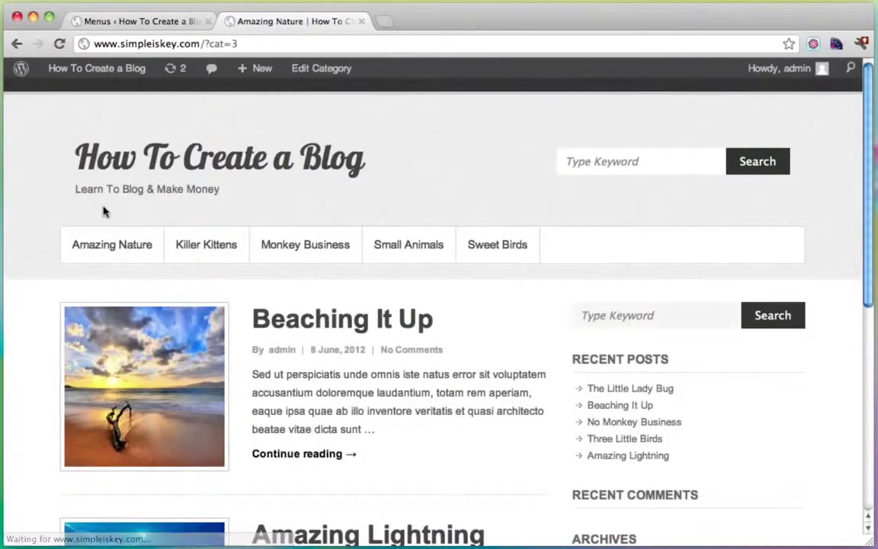
pyautogui.scroll(-4, 202, 257)
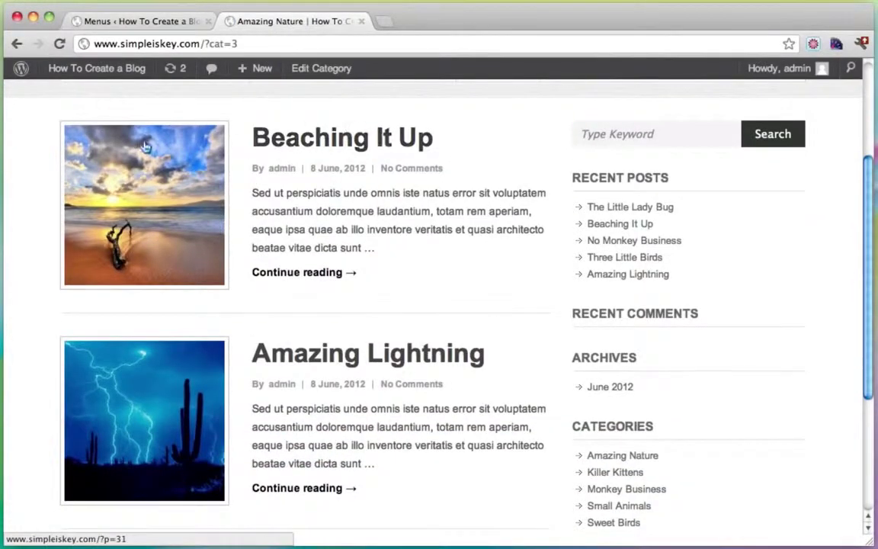
pyautogui.scroll(-3, 162, 149)
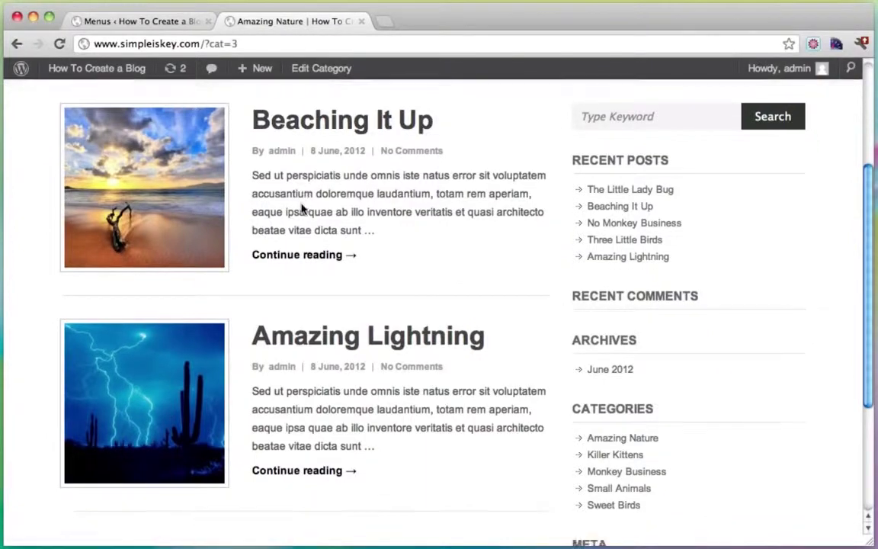
pyautogui.scroll(5, 241, 202)
pyautogui.scroll(-4, 225, 418)
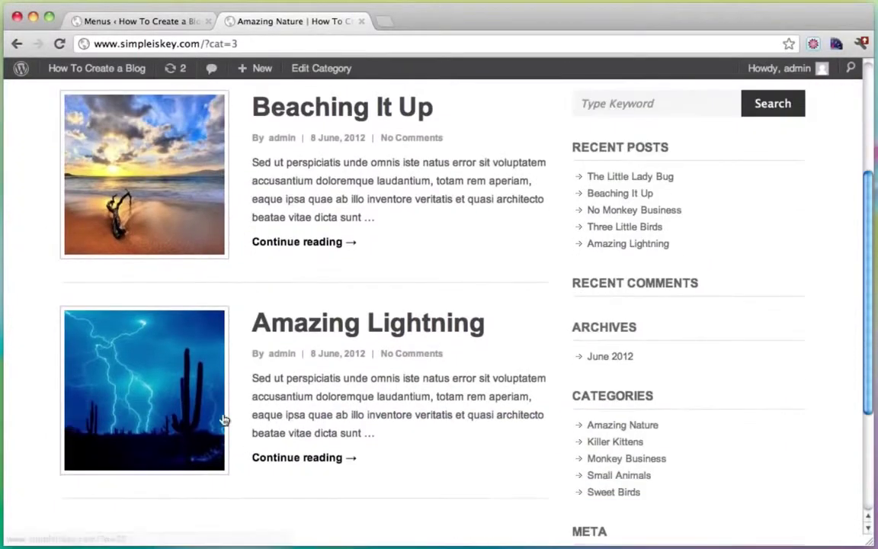
pyautogui.scroll(1, 284, 394)
pyautogui.scroll(3, 283, 394)
pyautogui.click(220, 246)
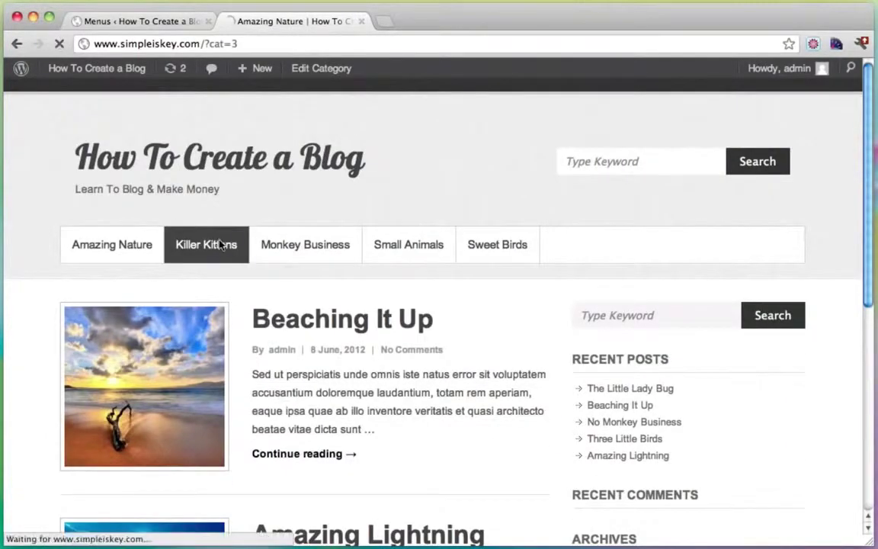
pyautogui.scroll(-3, 365, 195)
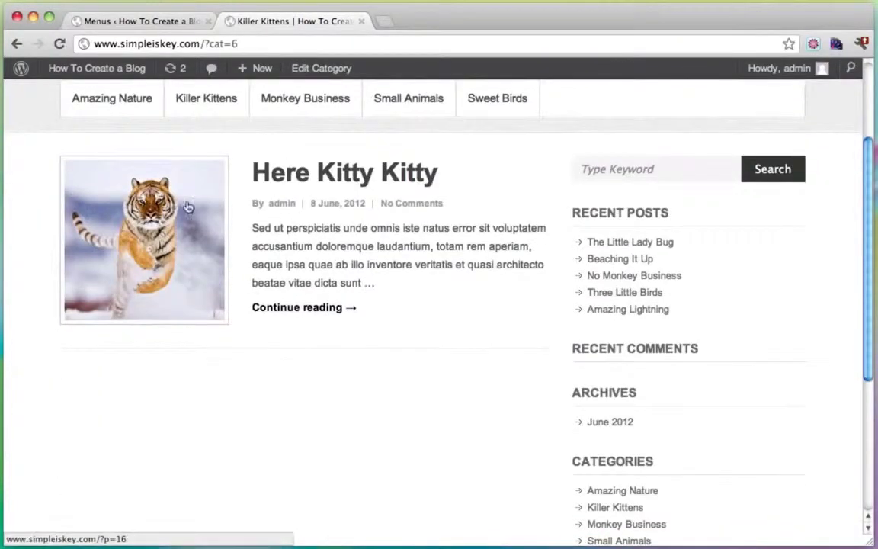
pyautogui.scroll(2, 228, 236)
pyautogui.scroll(1, 265, 261)
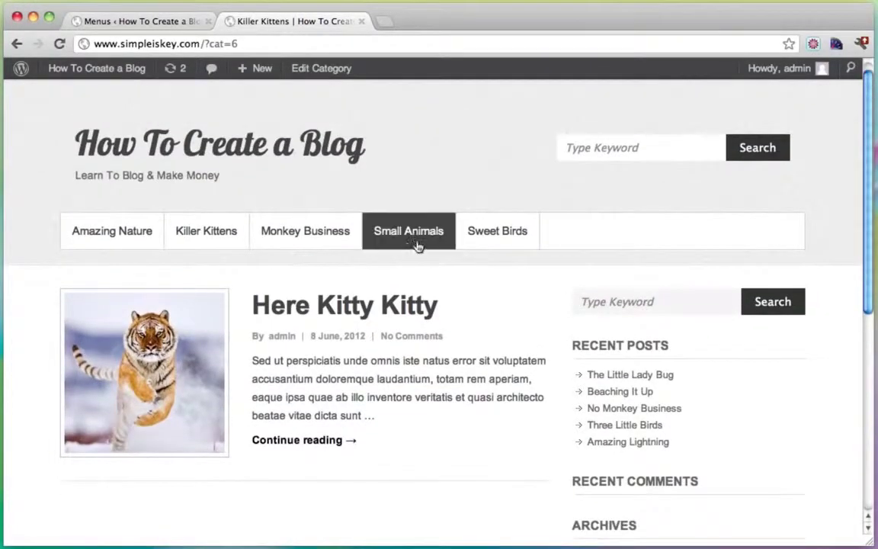
pyautogui.click(326, 238)
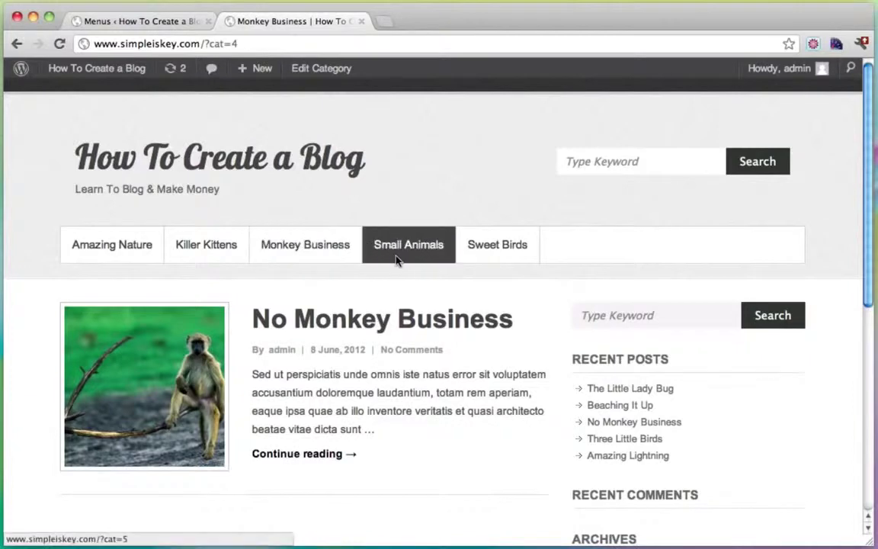
pyautogui.click(396, 259)
pyautogui.scroll(-2, 396, 257)
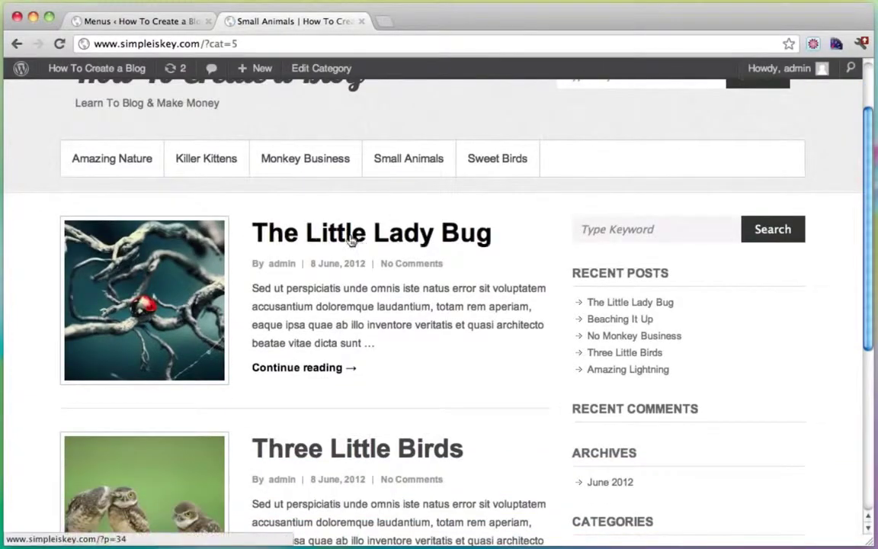
pyautogui.scroll(-2, 282, 257)
pyautogui.scroll(4, 412, 407)
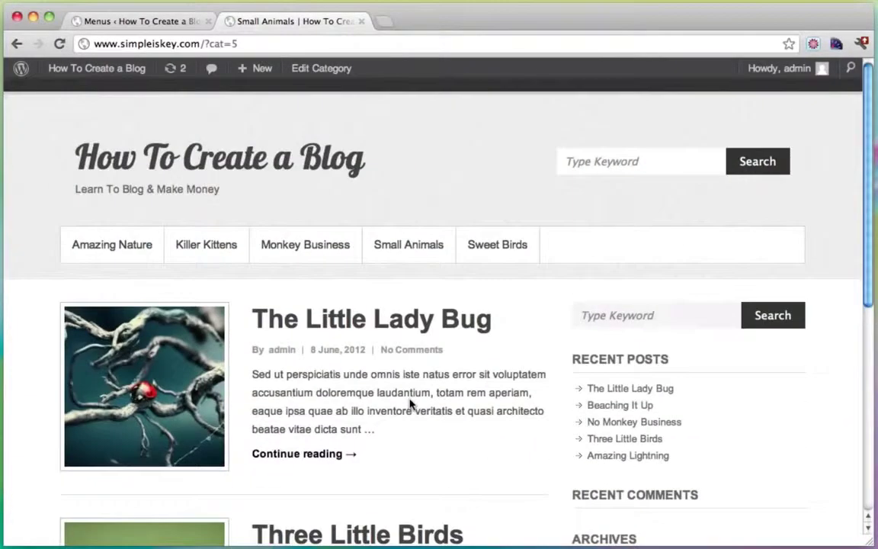
pyautogui.click(500, 244)
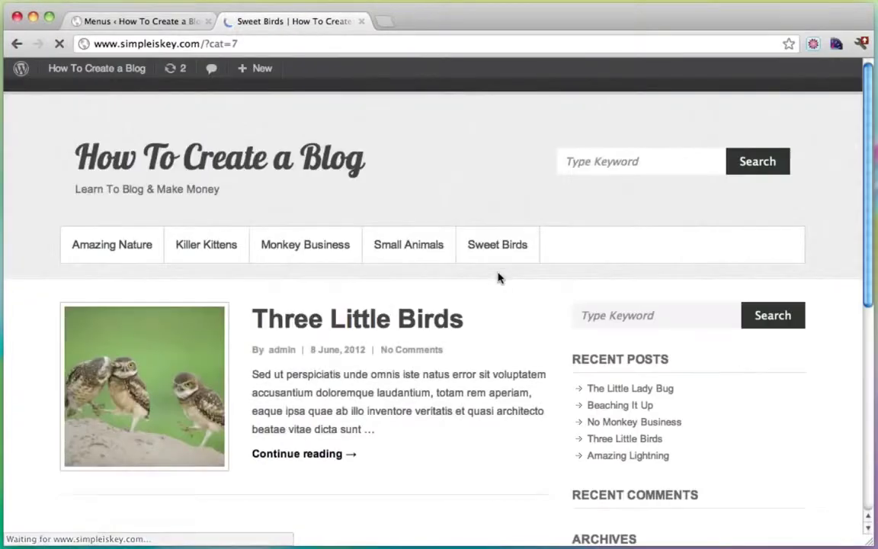
pyautogui.scroll(-1, 257, 332)
pyautogui.scroll(1, 317, 250)
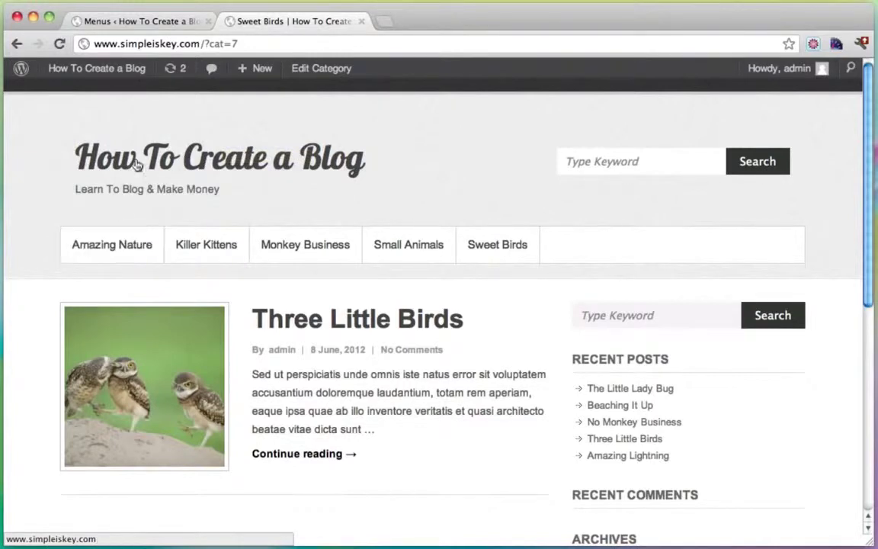
pyautogui.click(137, 20)
pyautogui.scroll(-2, 466, 409)
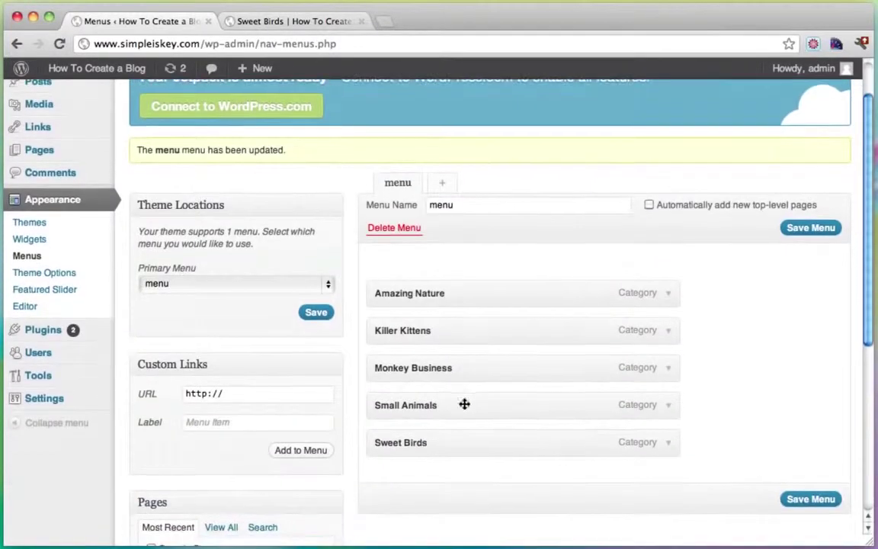
pyautogui.click(247, 398)
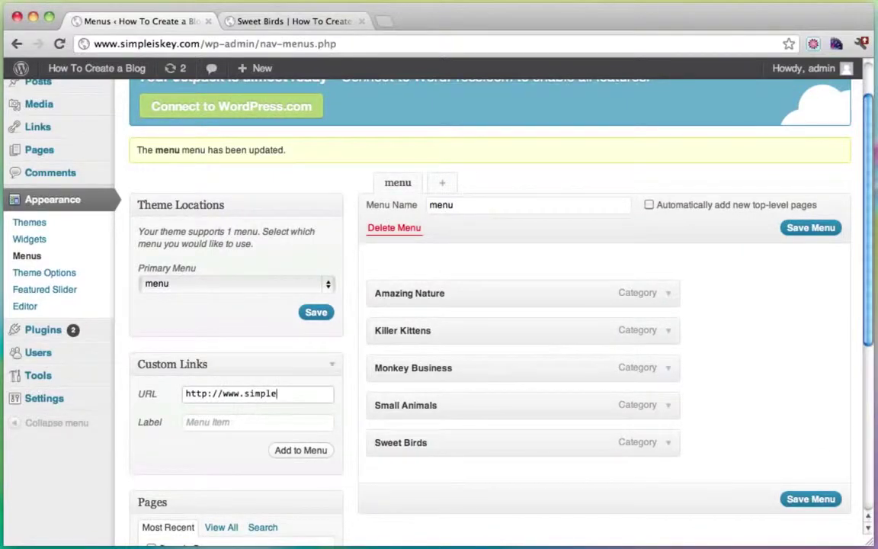
pyautogui.write('www.simpleiskey.com')
pyautogui.press('Tab')
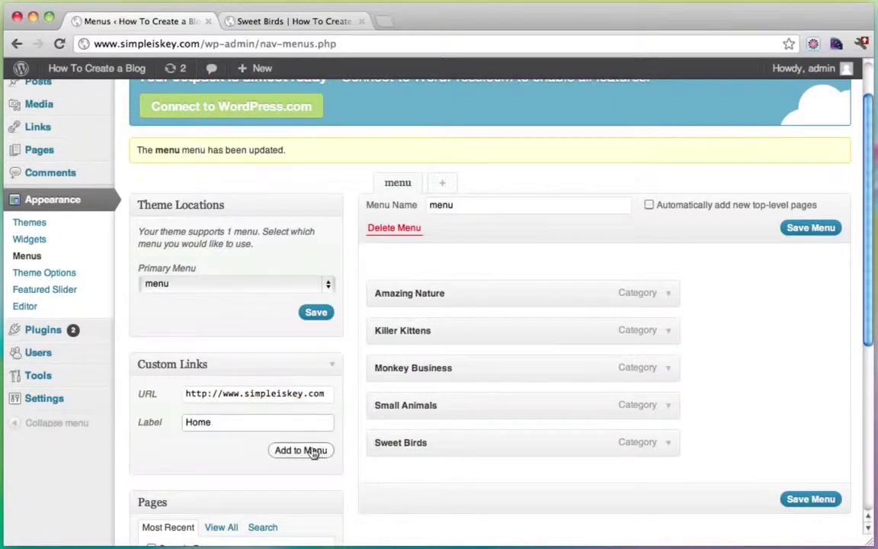
pyautogui.click(302, 450)
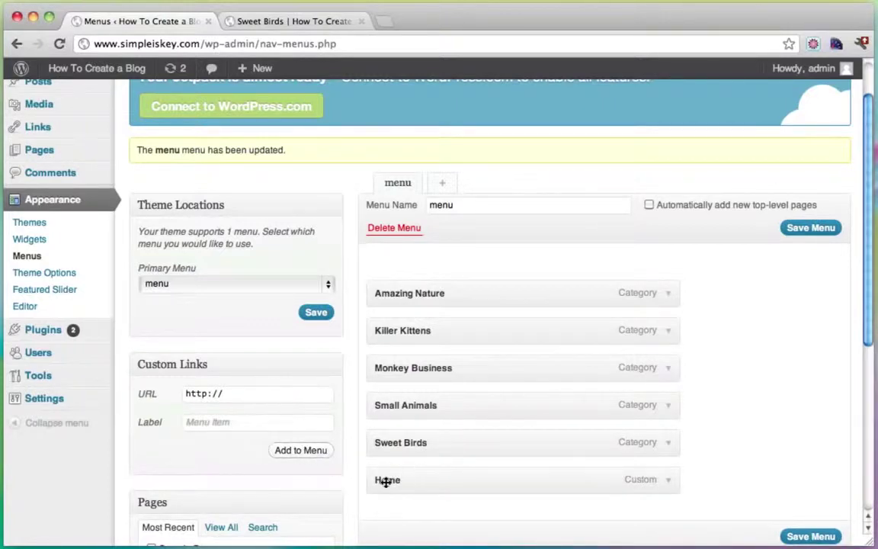
# Step: Move Home to the top of the menu, save it, and reload the blog page
pyautogui.moveTo(387, 482); pyautogui.dragTo(385, 285)
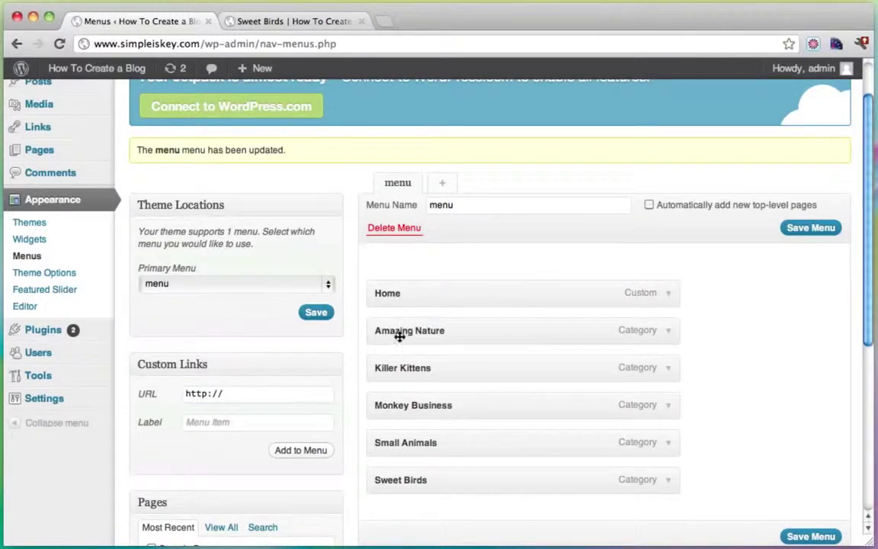
pyautogui.scroll(-2, 795, 454)
pyautogui.click(802, 483)
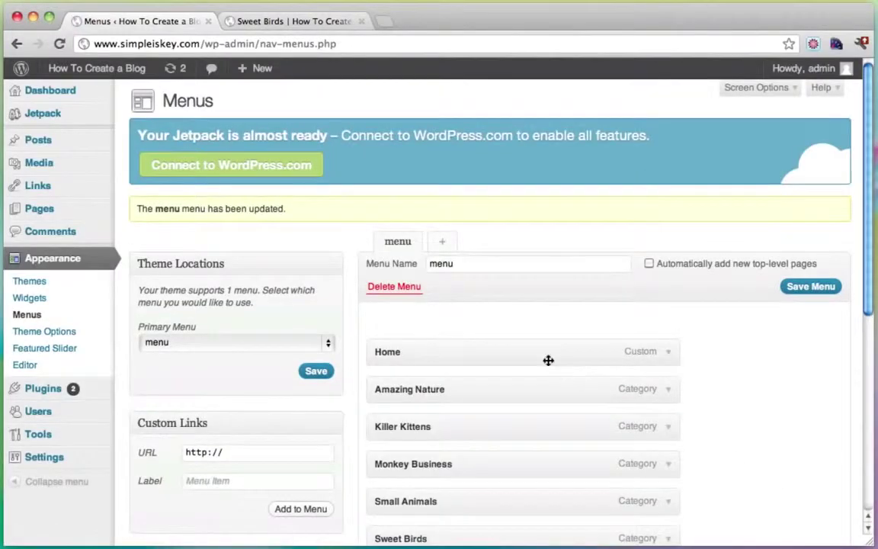
pyautogui.click(279, 25)
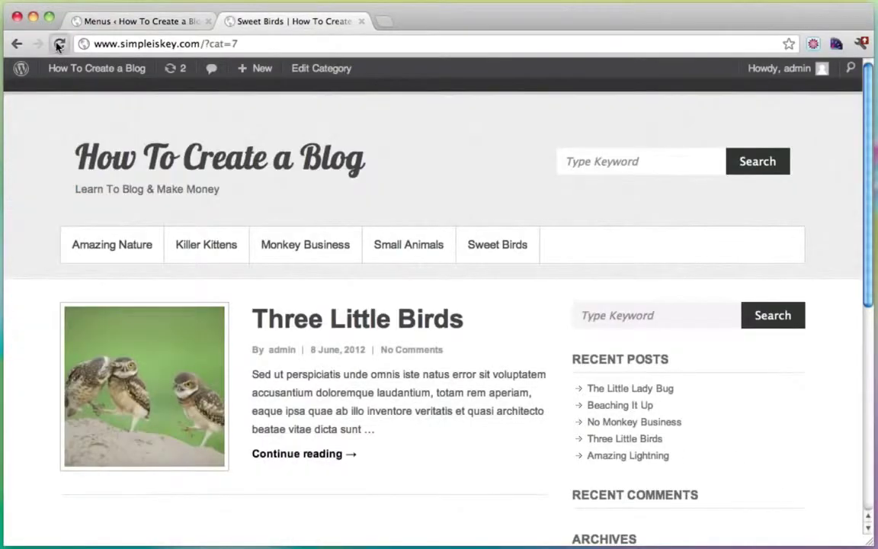
pyautogui.click(59, 44)
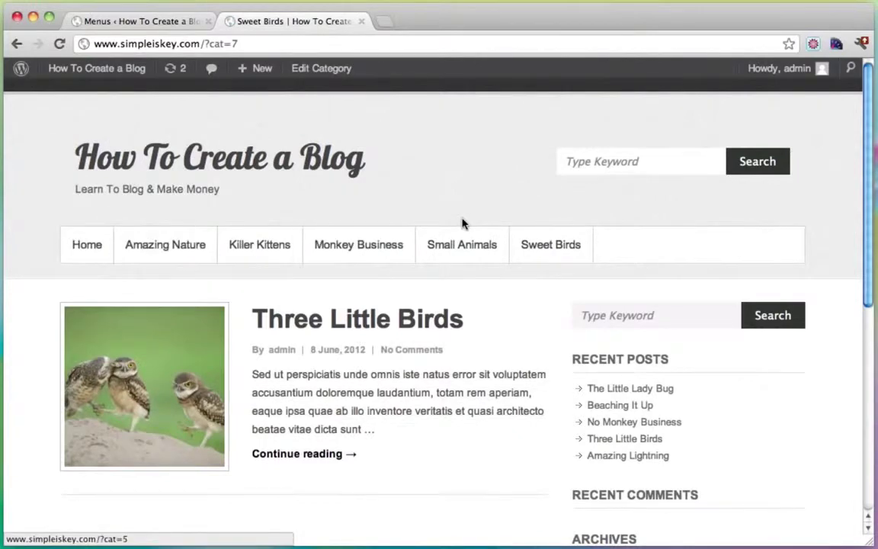
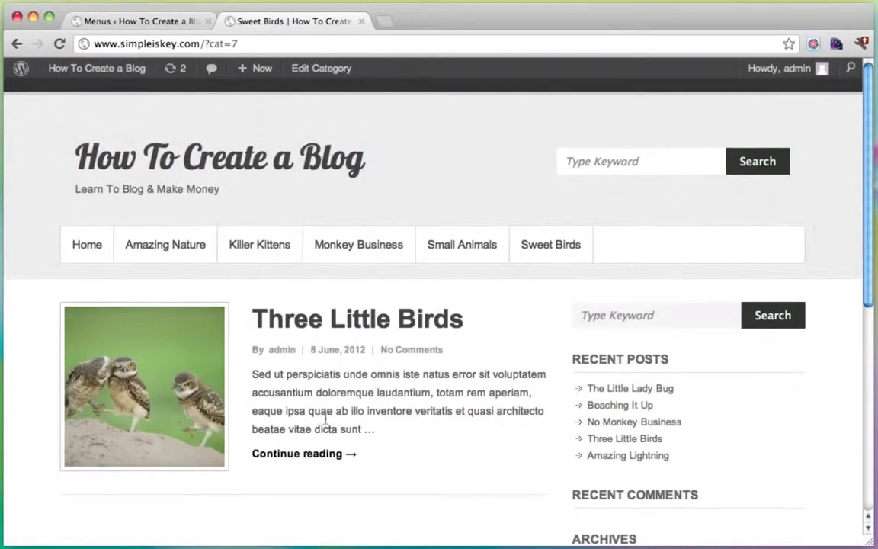
# Step: Go from Sweet Birds to the blog's home page and scroll through its posts
pyautogui.click(76, 248)
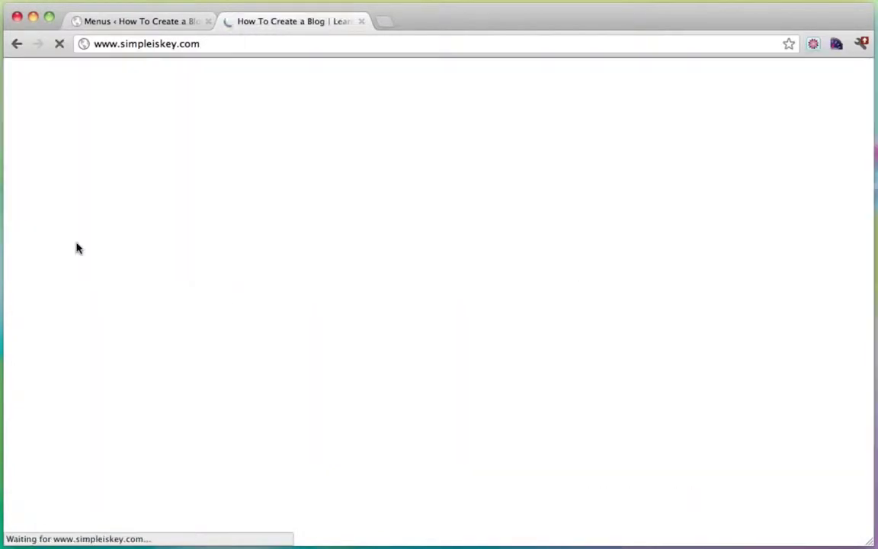
pyautogui.scroll(-10, 436, 319)
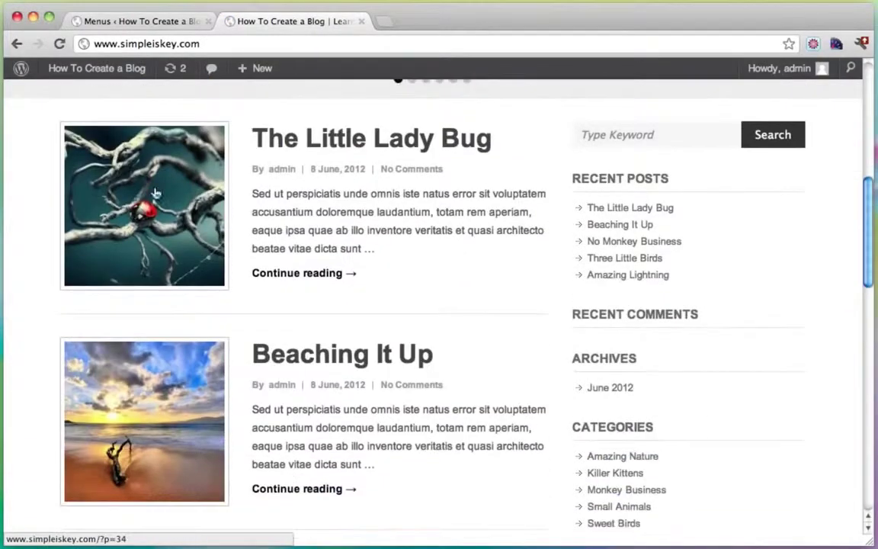
pyautogui.scroll(-5, 296, 222)
pyautogui.scroll(15, 431, 412)
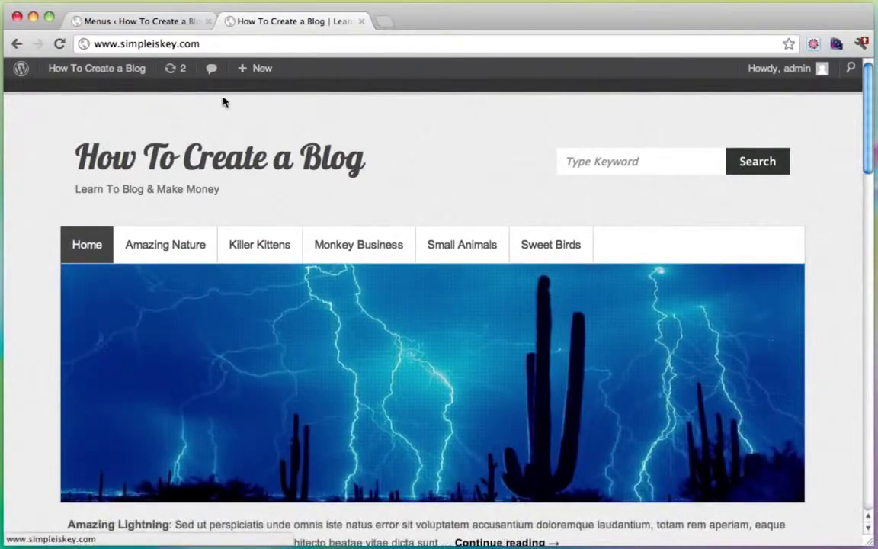
# Step: Start a new page titled 'About Me', undoing a stray word typed into the body
pyautogui.moveTo(245, 70)
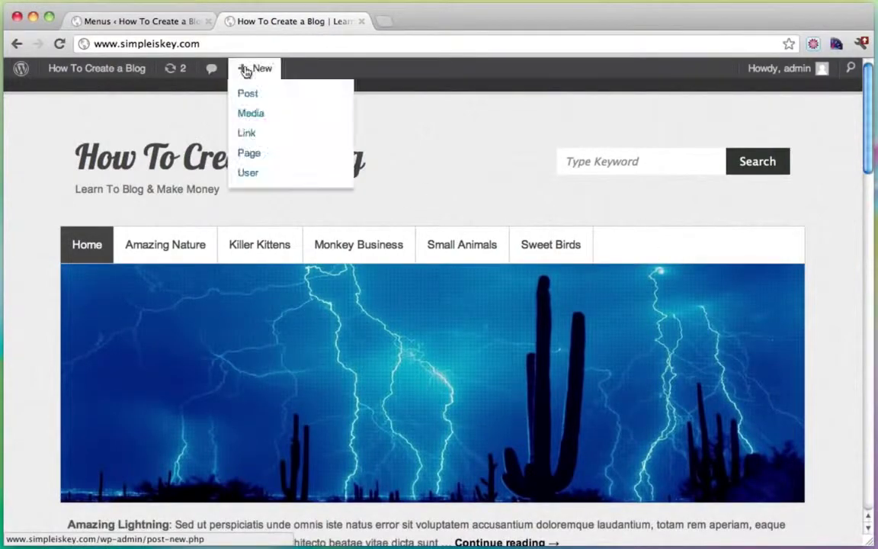
pyautogui.click(250, 155)
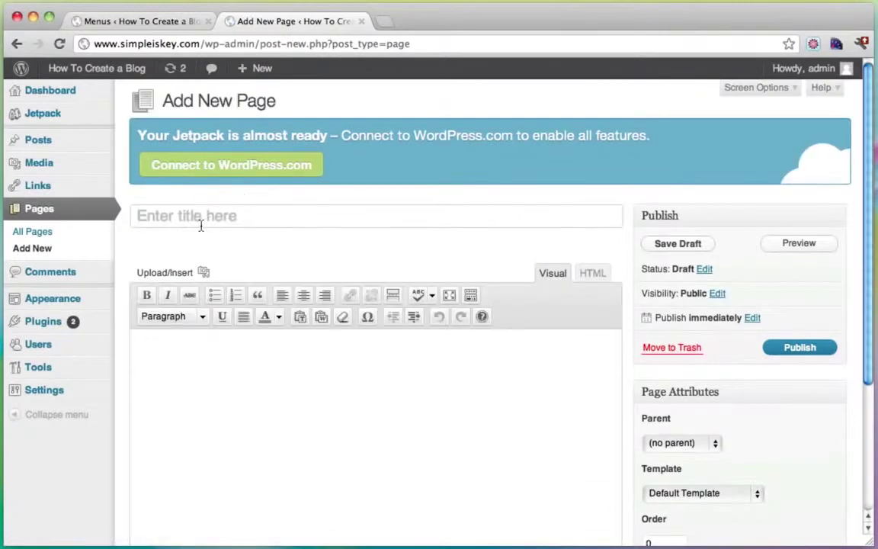
pyautogui.write('About Me')
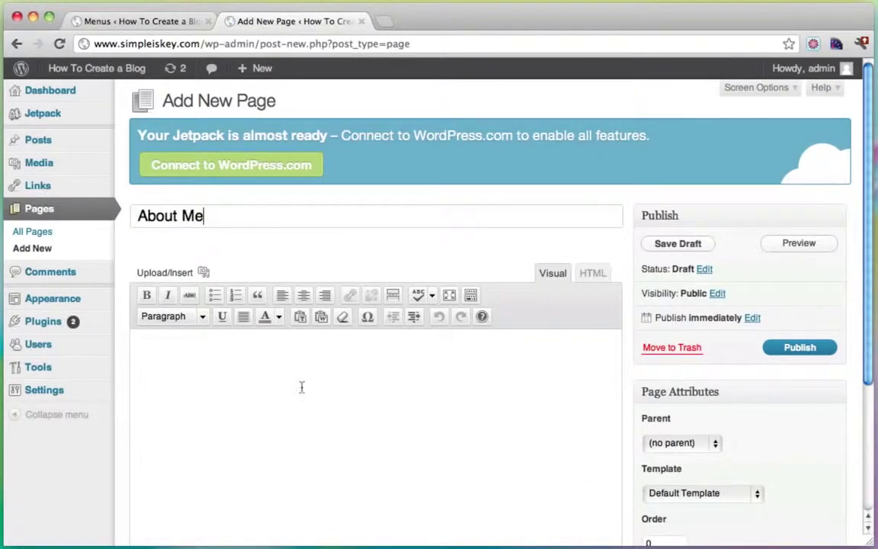
pyautogui.click(301, 387)
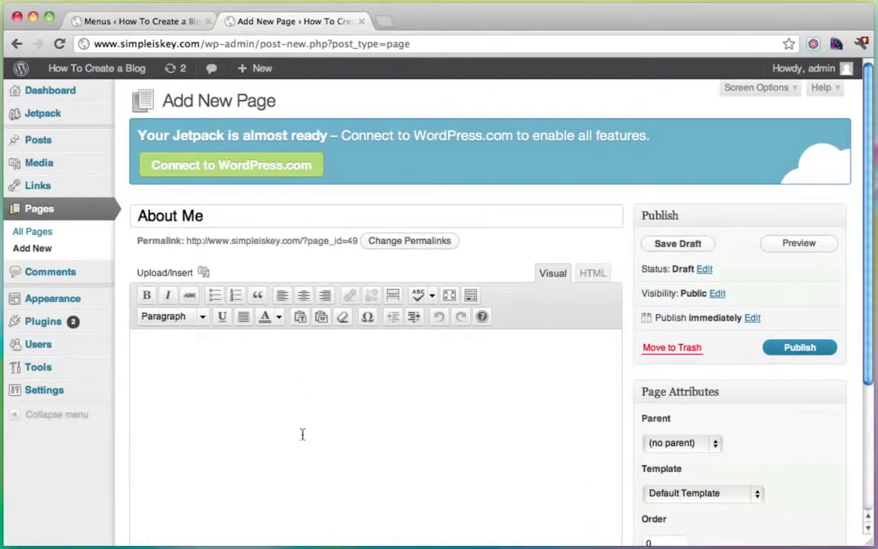
pyautogui.write('auditorial')
pyautogui.press('super+z')
pyautogui.click(387, 22)
# Step: Search Google for 'dummy text' and copy Cicero dummy text from Blind Text Generator
pyautogui.write('dummy y')
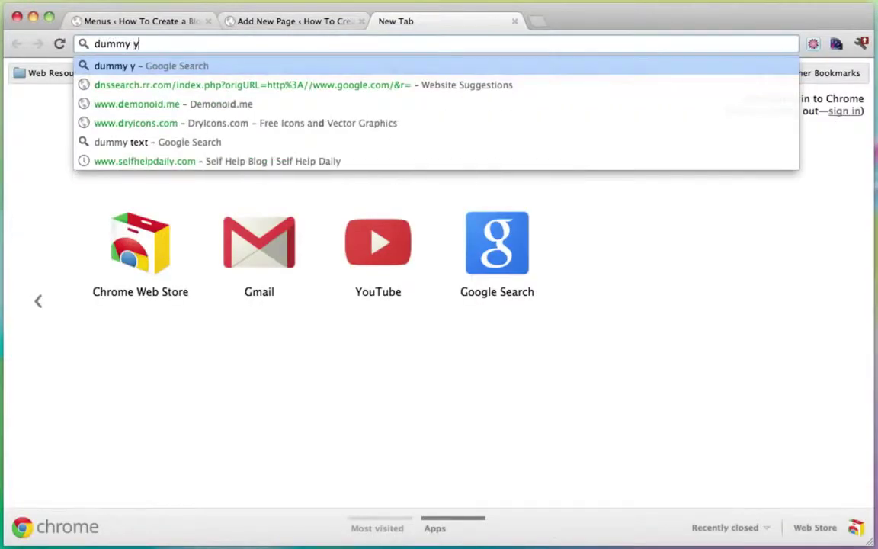
pyautogui.press('BackSpace')
pyautogui.write('y')
pyautogui.press('BackSpace')
pyautogui.write('te')
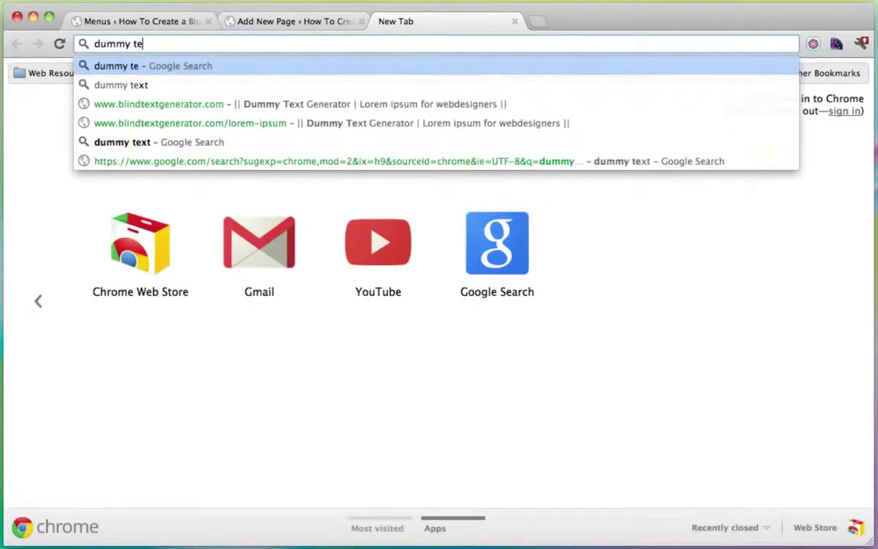
pyautogui.write('xt')
pyautogui.press('Return')
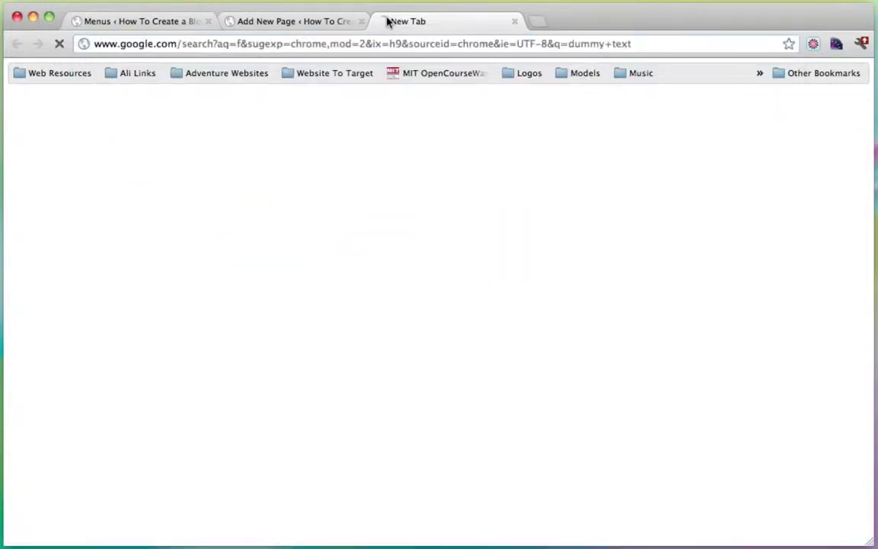
pyautogui.click(229, 354)
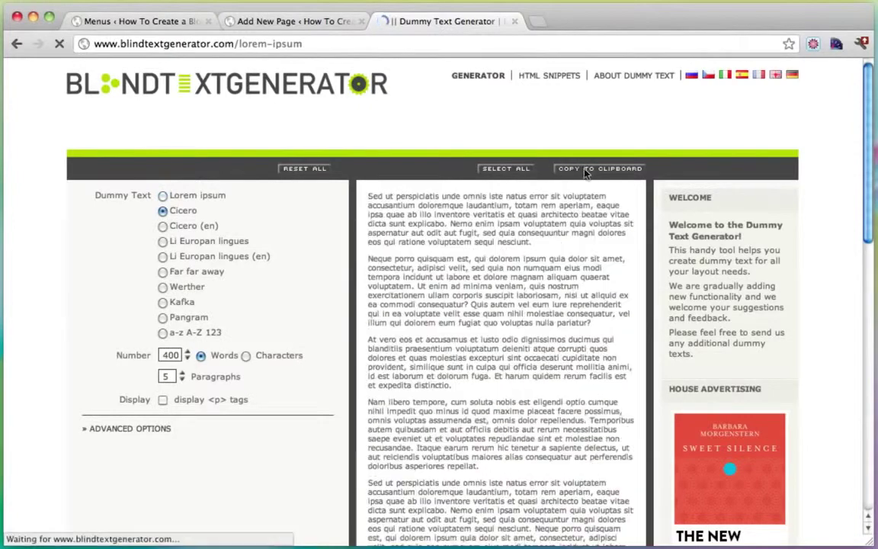
pyautogui.click(587, 169)
# Step: Paste the dummy text into the About Me page body and publish it
pyautogui.click(273, 22)
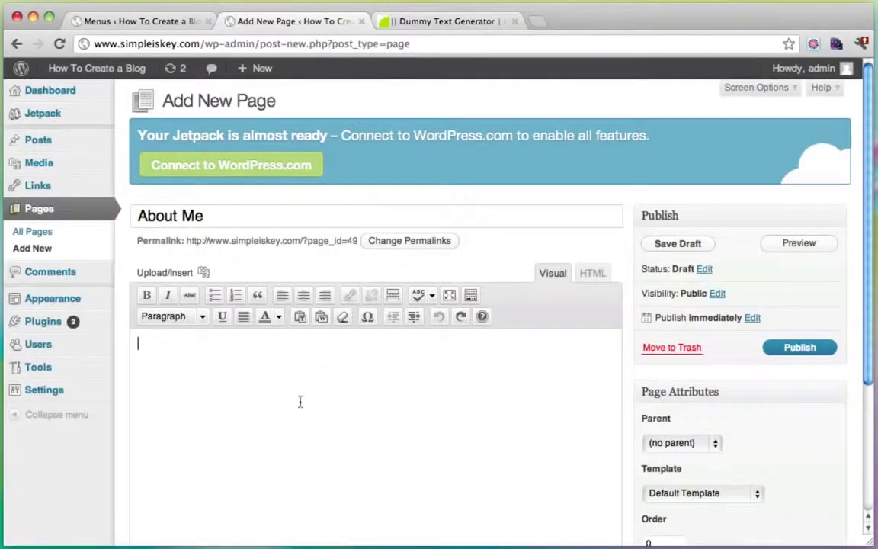
pyautogui.press('super+v')
pyautogui.scroll(10, 343, 396)
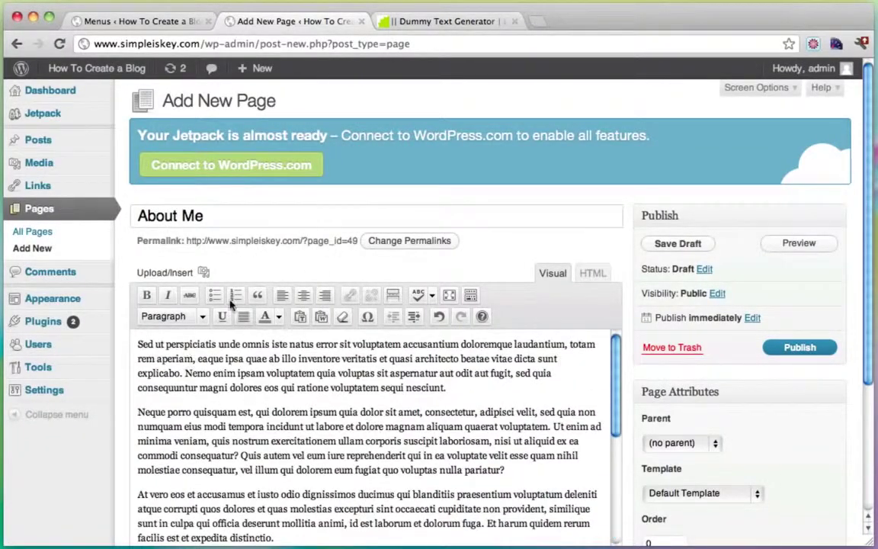
pyautogui.scroll(-3, 694, 320)
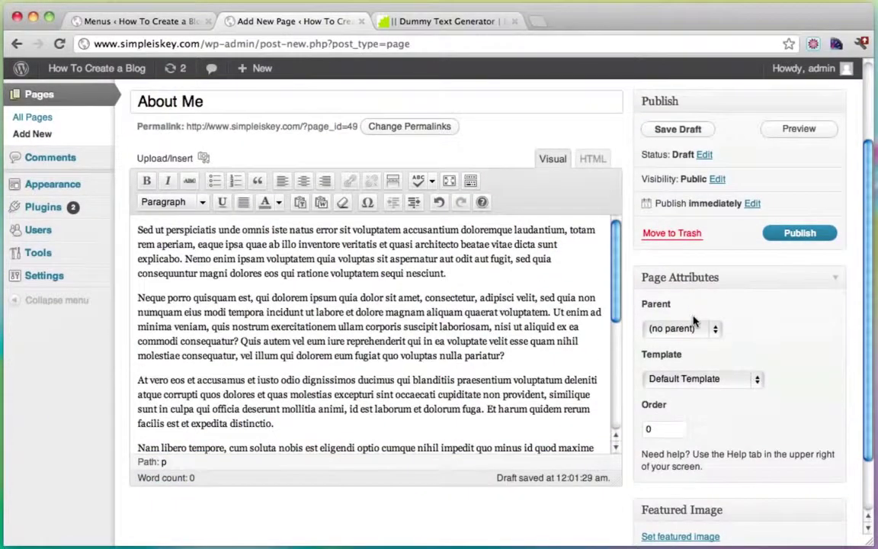
pyautogui.click(789, 234)
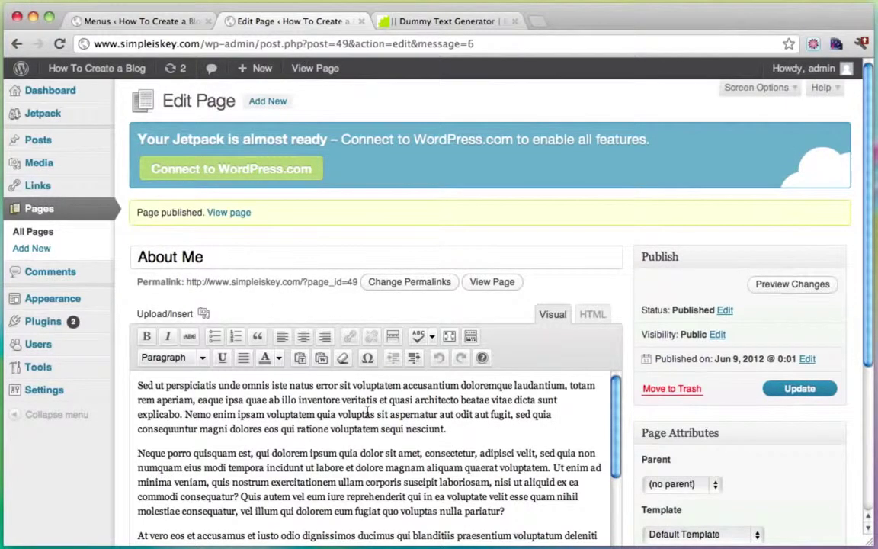
# Step: View the live site, then go back to the WordPress Dashboard
pyautogui.moveTo(95, 73)
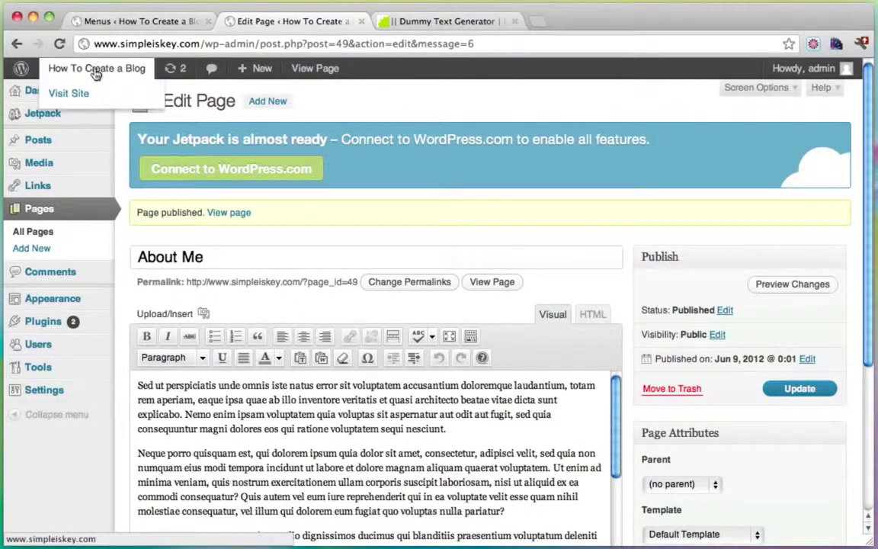
pyautogui.click(90, 92)
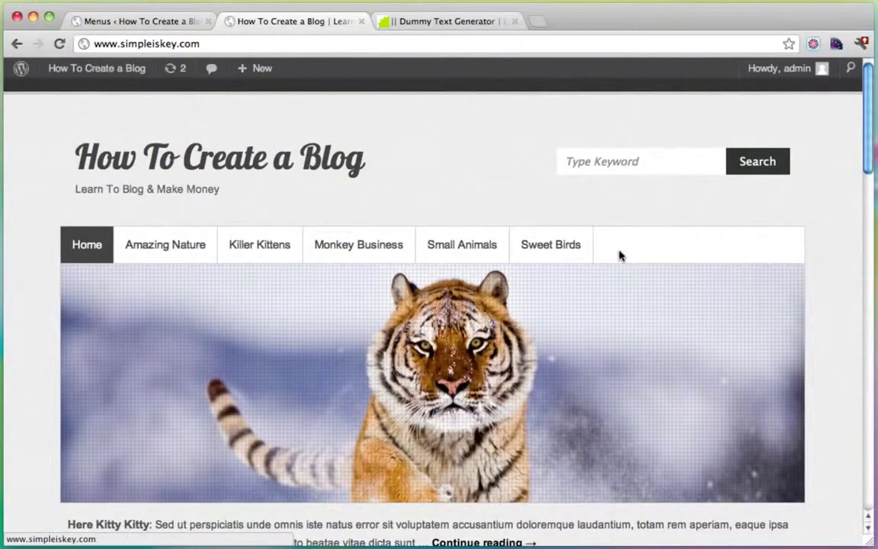
pyautogui.moveTo(99, 70)
pyautogui.click(84, 94)
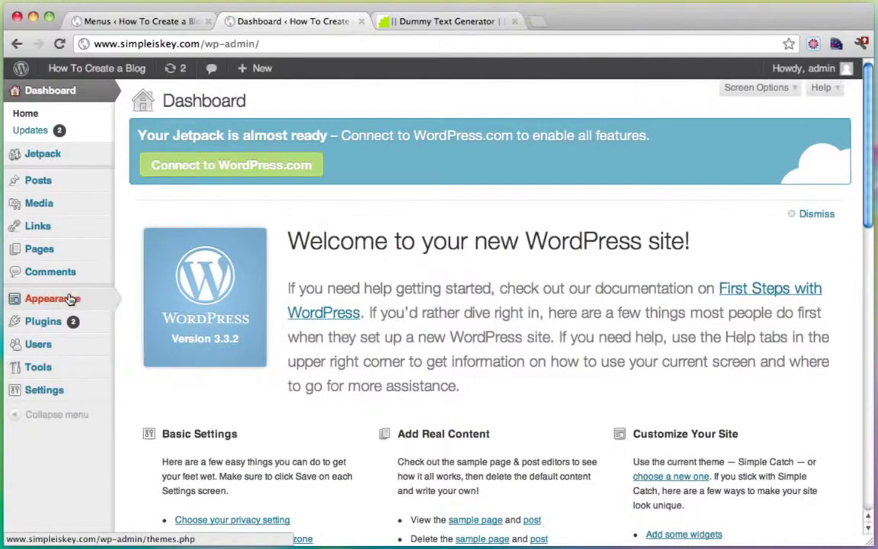
# Step: Add the About Me page to the navigation menu and save it
pyautogui.moveTo(82, 302)
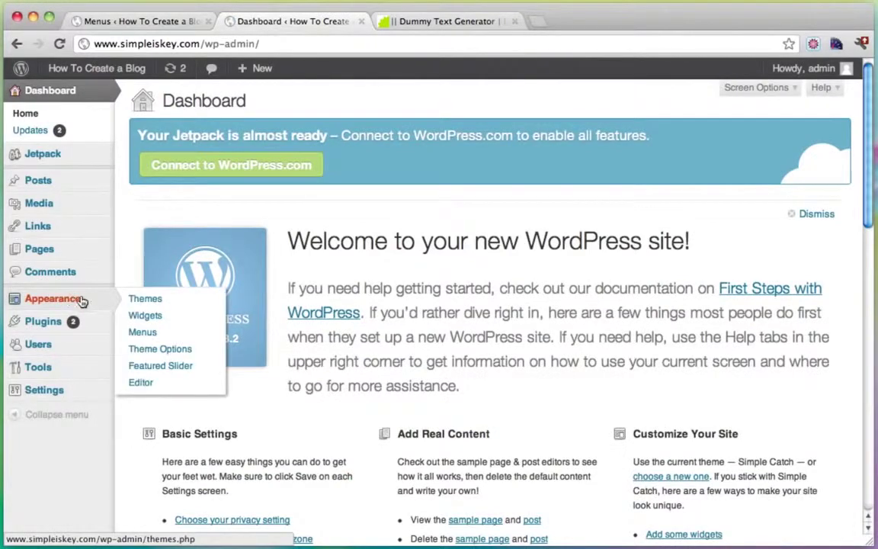
pyautogui.click(142, 333)
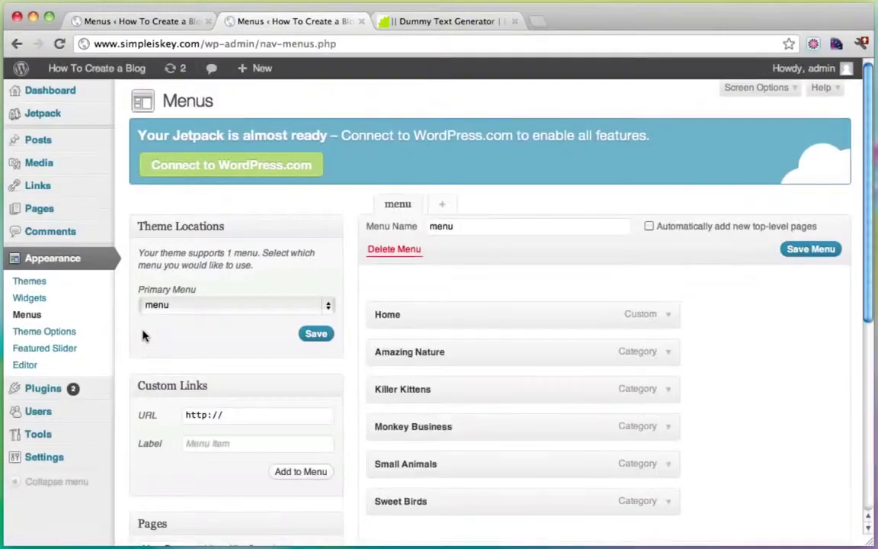
pyautogui.scroll(-5, 413, 309)
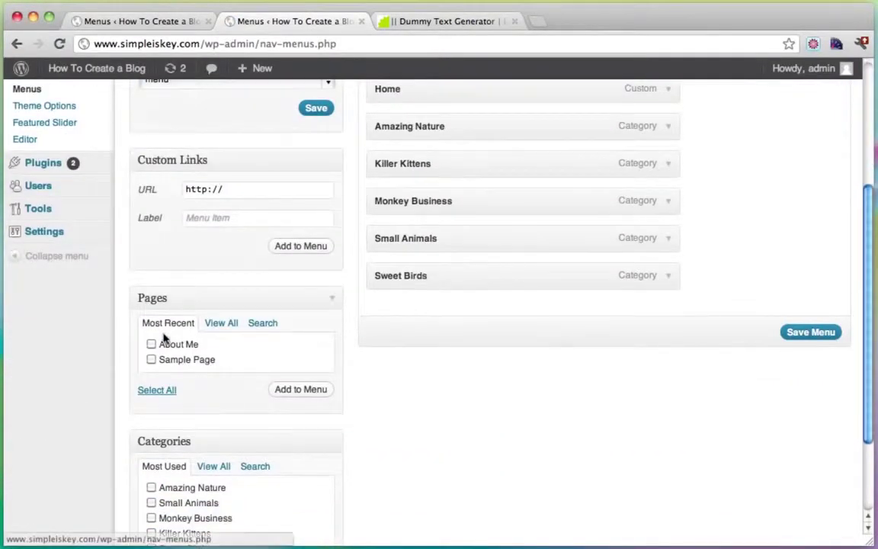
pyautogui.click(151, 344)
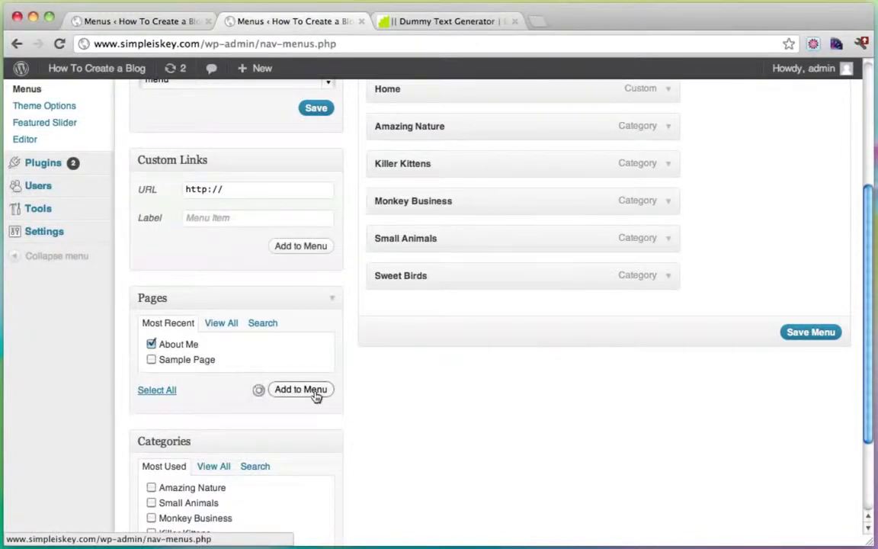
pyautogui.click(820, 371)
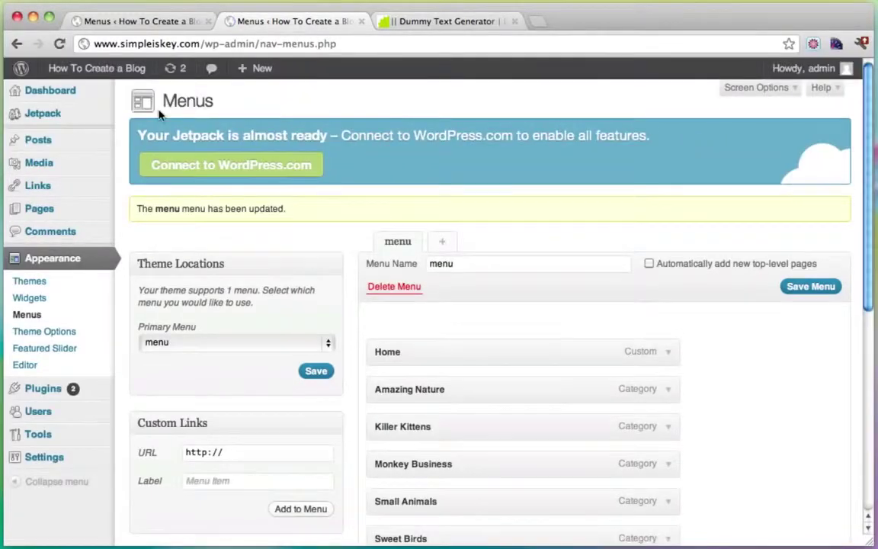
# Step: Open the live About Me page from the menu and scroll through its paragraphs
pyautogui.moveTo(90, 75)
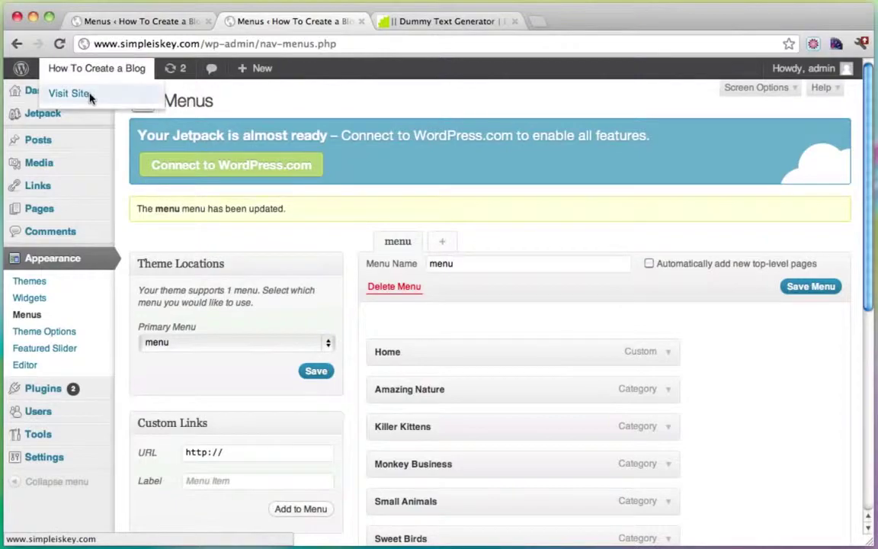
pyautogui.click(89, 96)
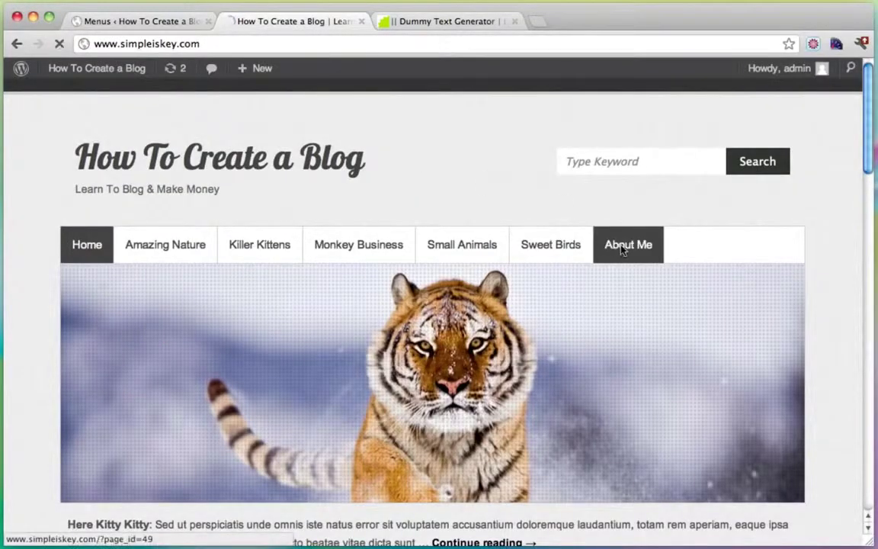
pyautogui.click(622, 248)
pyautogui.scroll(-3, 321, 402)
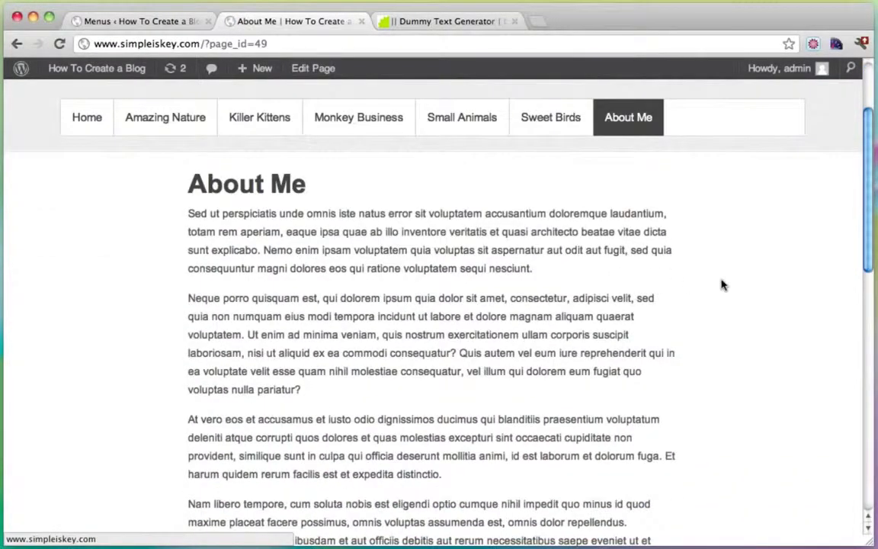
pyautogui.scroll(-3, 723, 285)
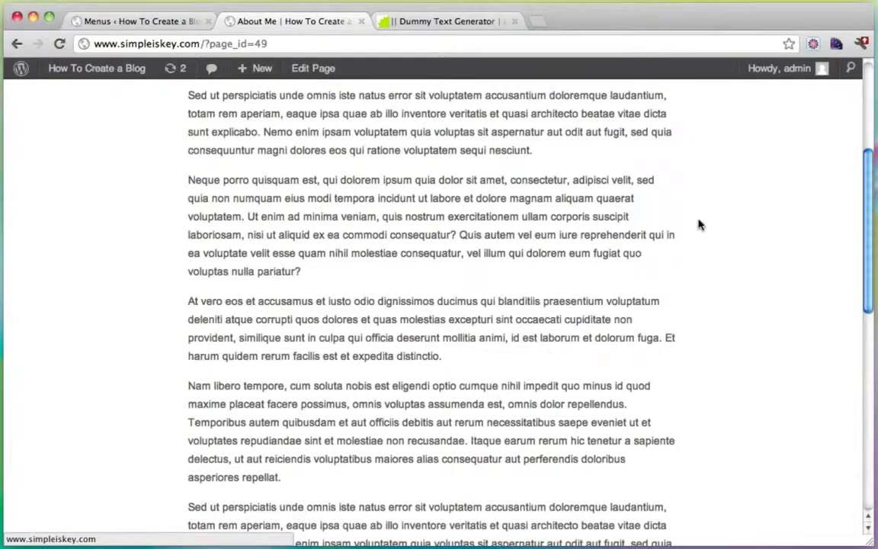
pyautogui.scroll(10, 749, 145)
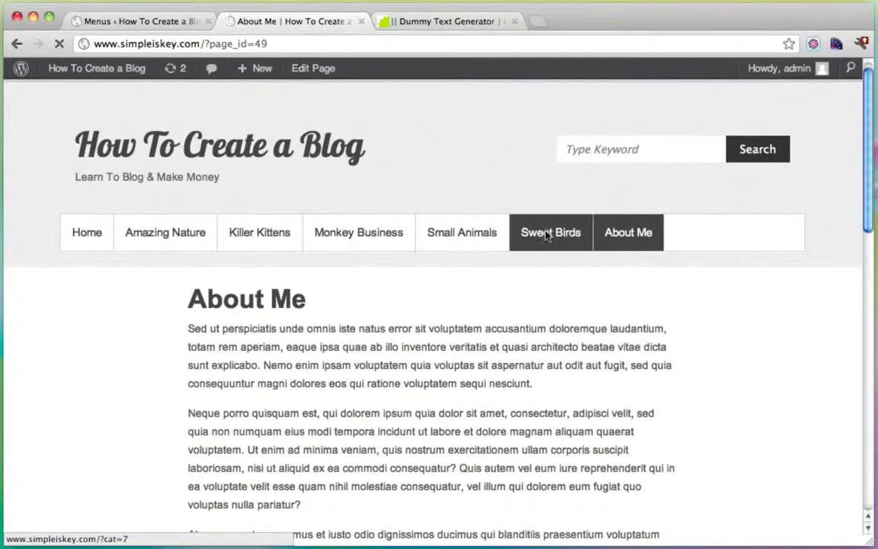
# Step: Open the Three Little Birds post from the Sweet Birds category and scroll through it
pyautogui.click(546, 236)
pyautogui.click(341, 320)
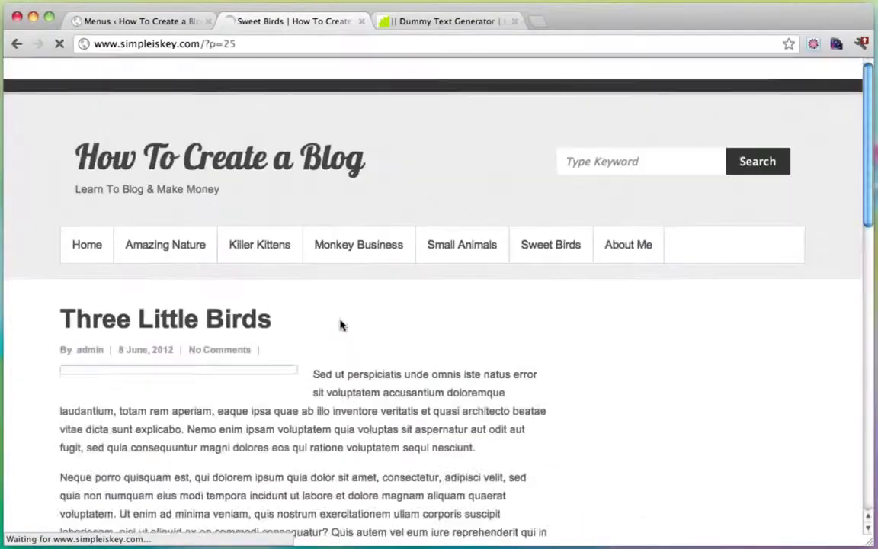
pyautogui.scroll(-1, 536, 303)
pyautogui.scroll(-2, 535, 304)
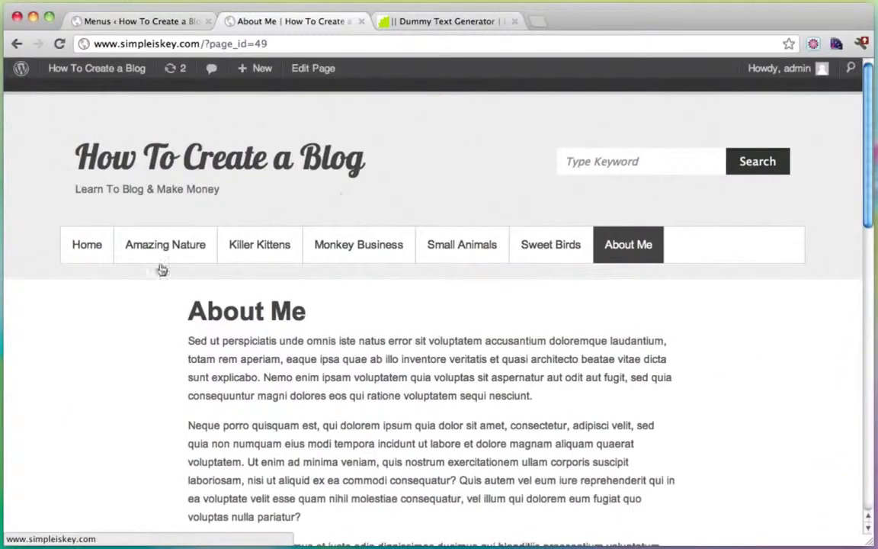
pyautogui.scroll(-15, 466, 362)
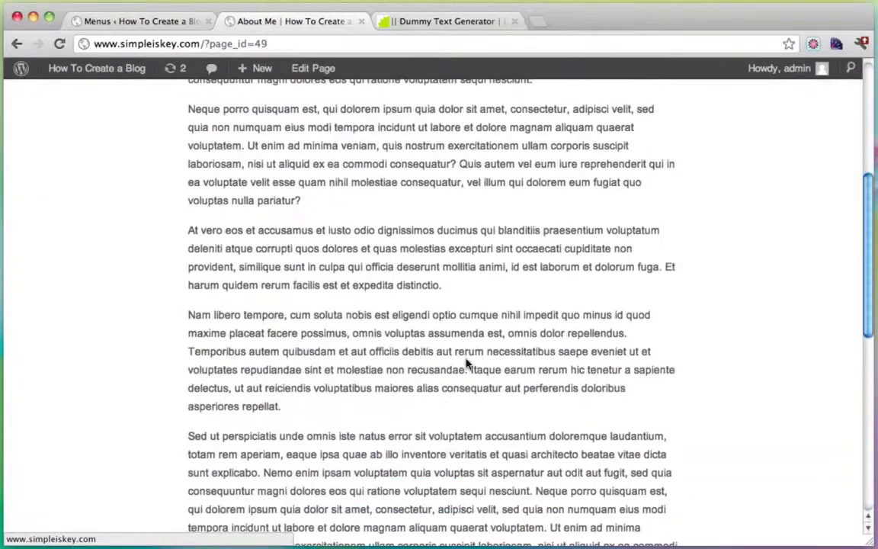
pyautogui.scroll(15, 466, 362)
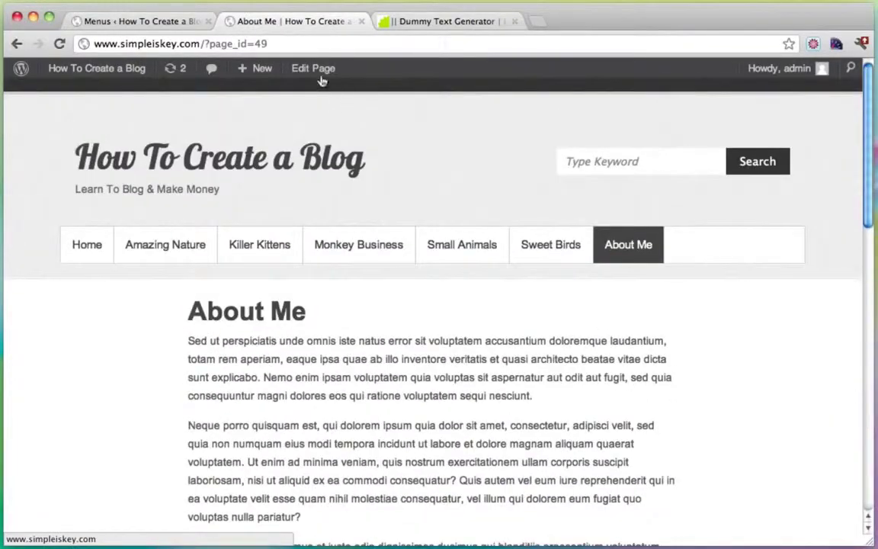
# Step: Update the About Me page on the Default Template and start a new page
pyautogui.click(309, 69)
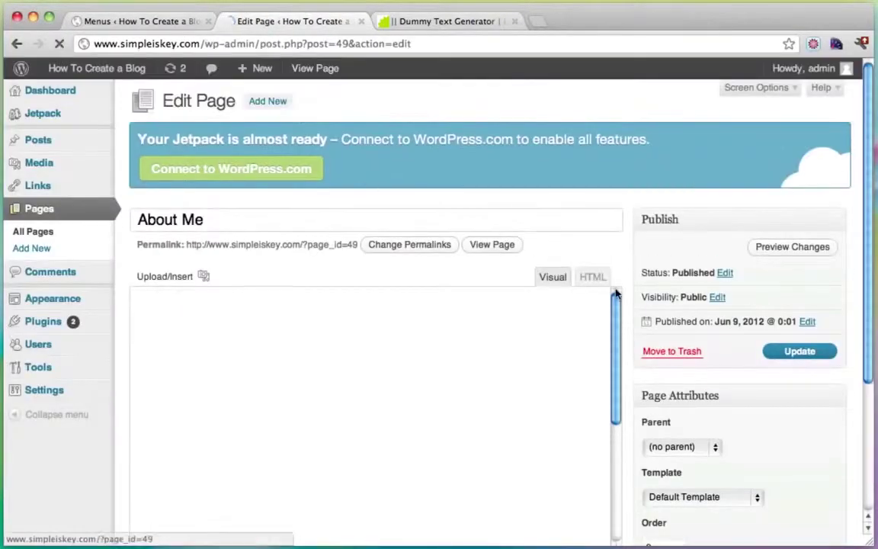
pyautogui.scroll(-1, 632, 305)
pyautogui.click(747, 454)
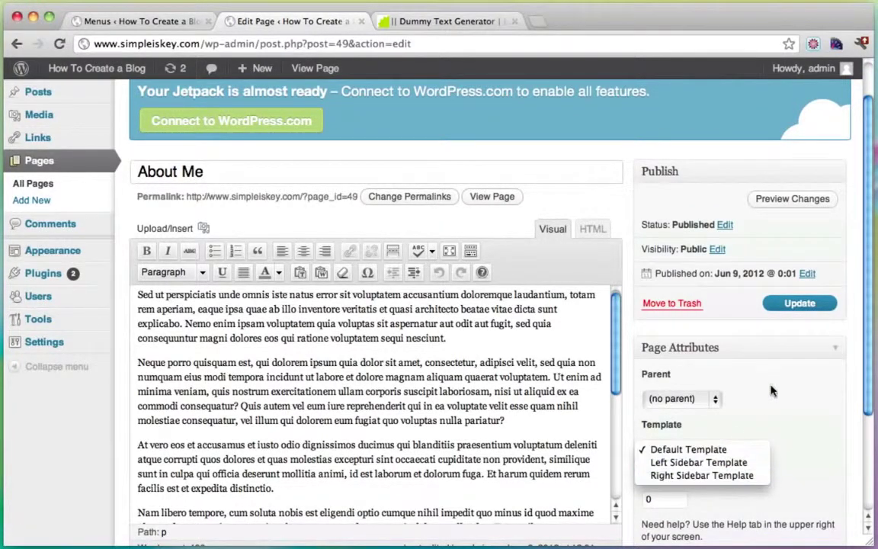
pyautogui.click(776, 358)
pyautogui.click(790, 304)
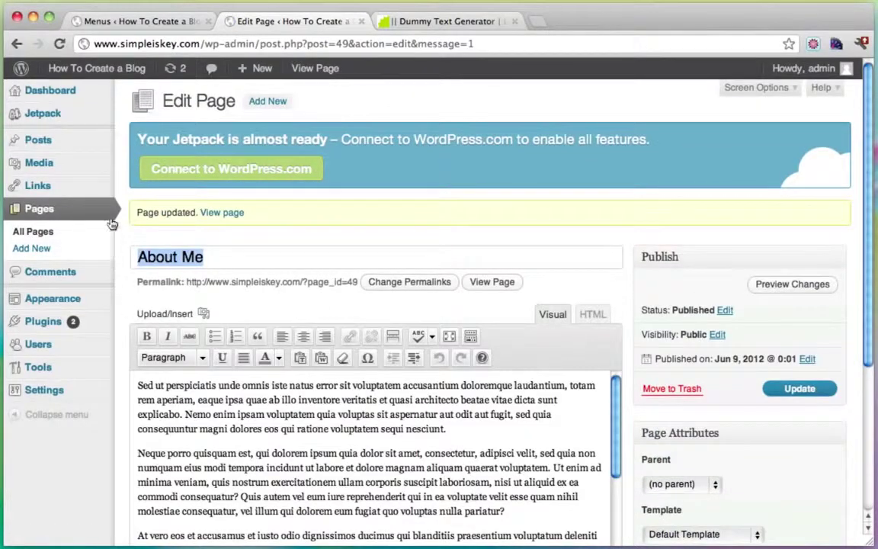
pyautogui.click(44, 249)
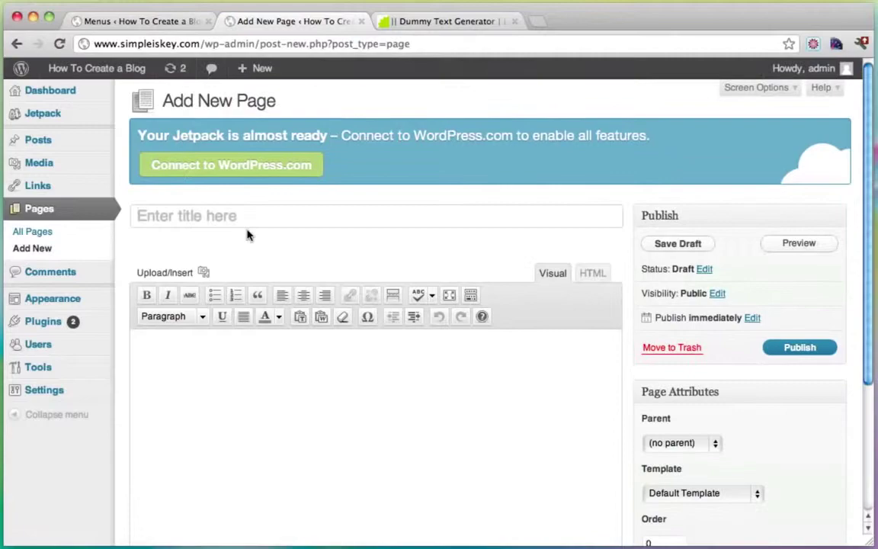
# Step: Publish a 'Contact' page containing only the first pasted lorem ipsum paragraph
pyautogui.click(247, 235)
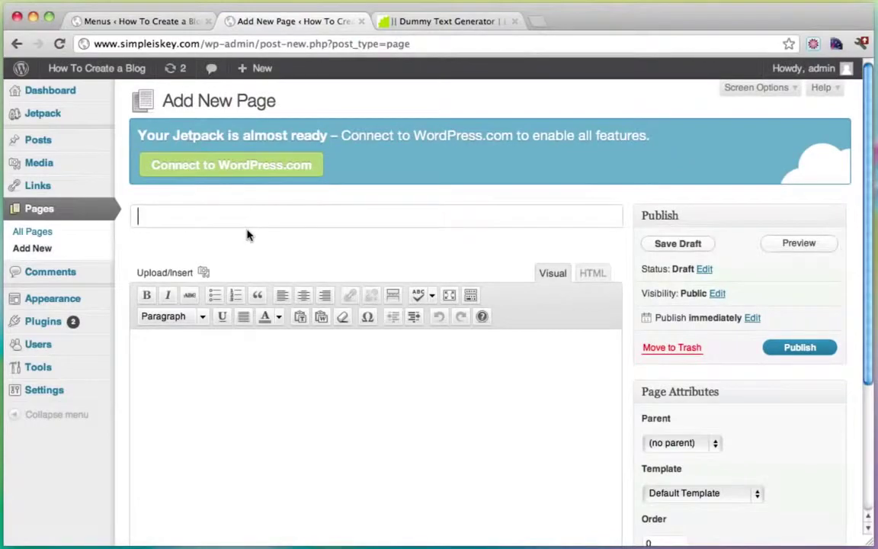
pyautogui.write('Contact')
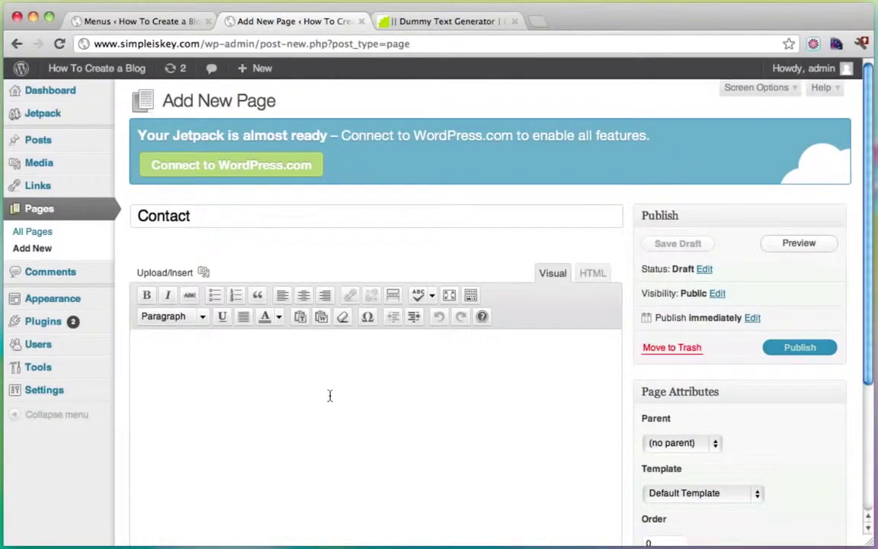
pyautogui.press('super+v')
pyautogui.scroll(-5, 308, 401)
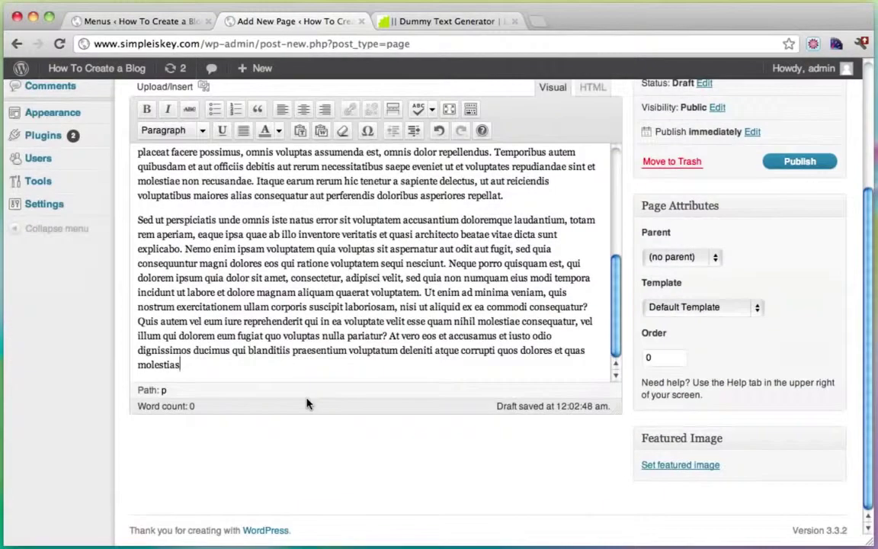
pyautogui.moveTo(206, 372); pyautogui.dragTo(130, 226)
pyautogui.press('BackSpace')
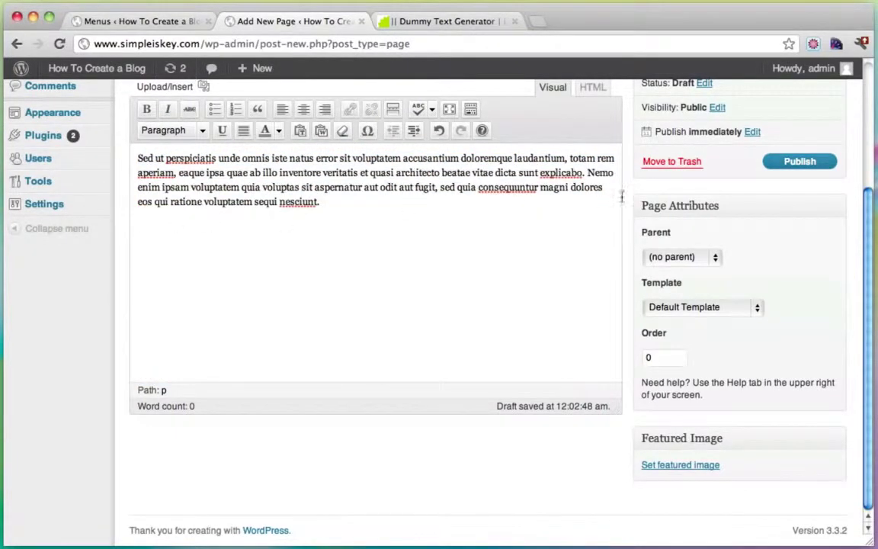
pyautogui.click(800, 162)
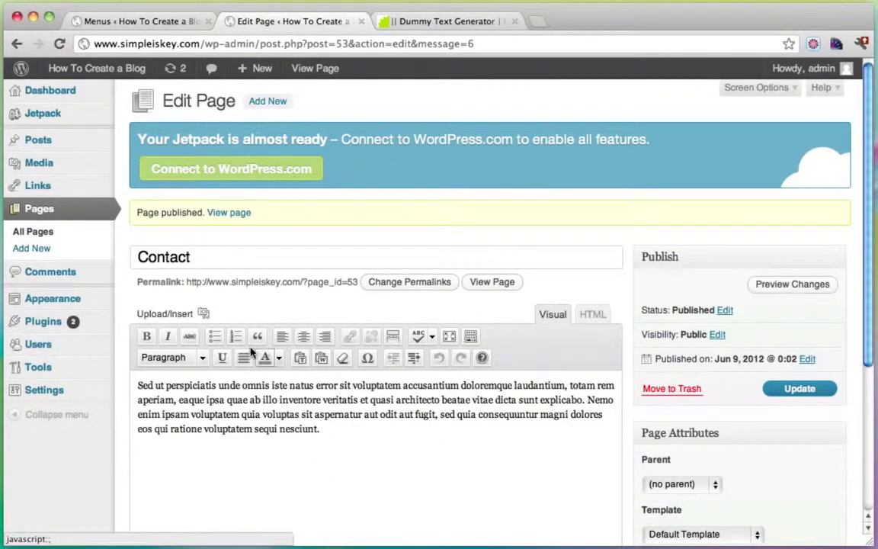
pyautogui.moveTo(45, 332)
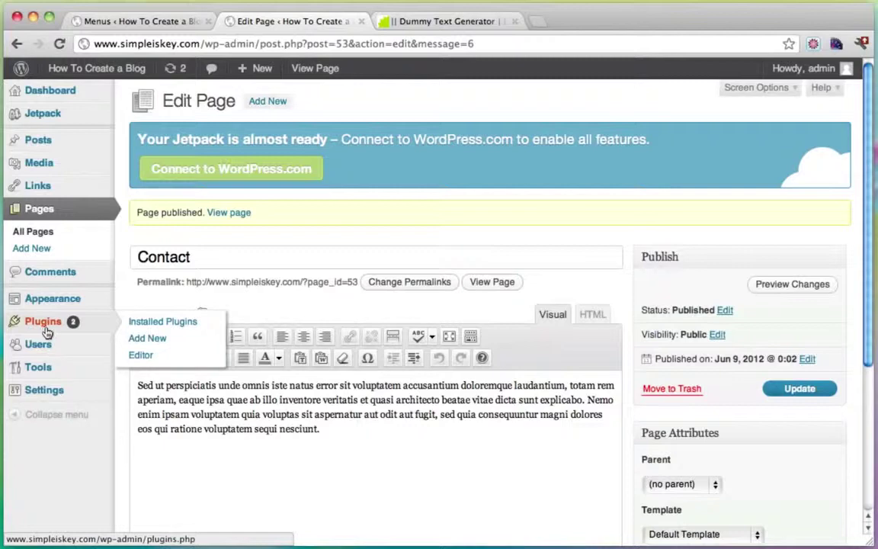
# Step: Search the plugin directory for 'contact form 7'
pyautogui.click(143, 340)
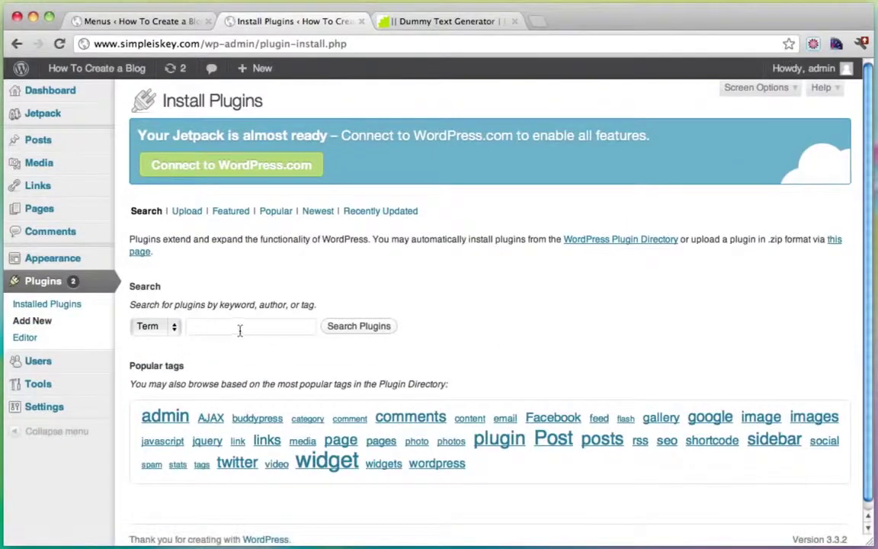
pyautogui.click(240, 326)
pyautogui.write('conta')
pyautogui.press('Down')
pyautogui.press('Return')
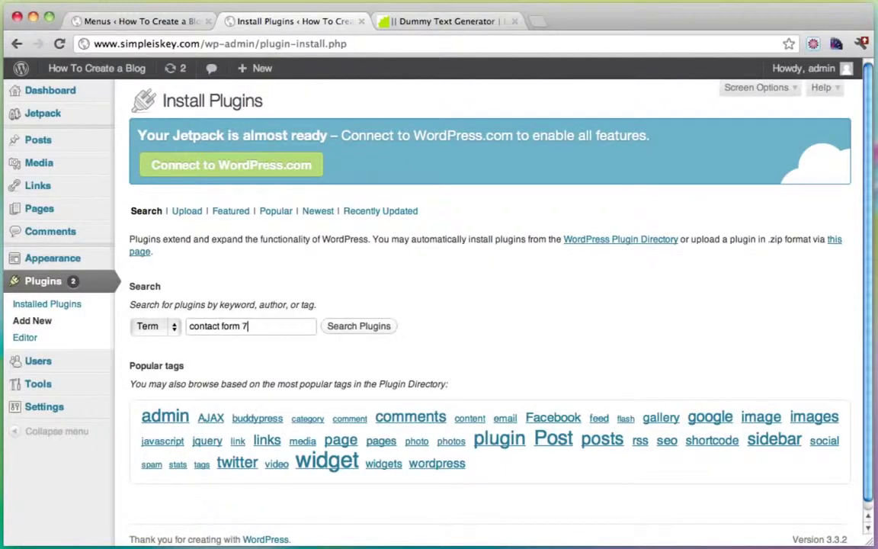
pyautogui.click(363, 326)
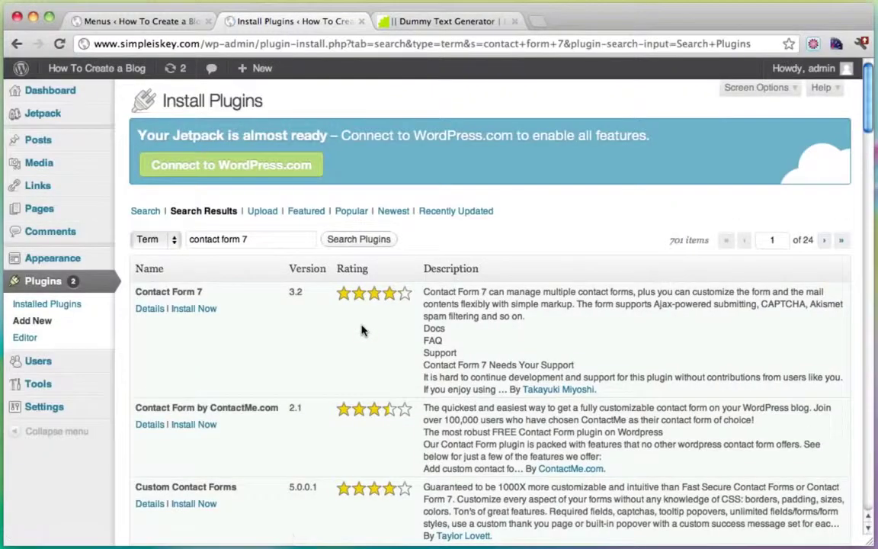
# Step: Install and activate Contact Form 7, then view its list of contact forms
pyautogui.click(191, 310)
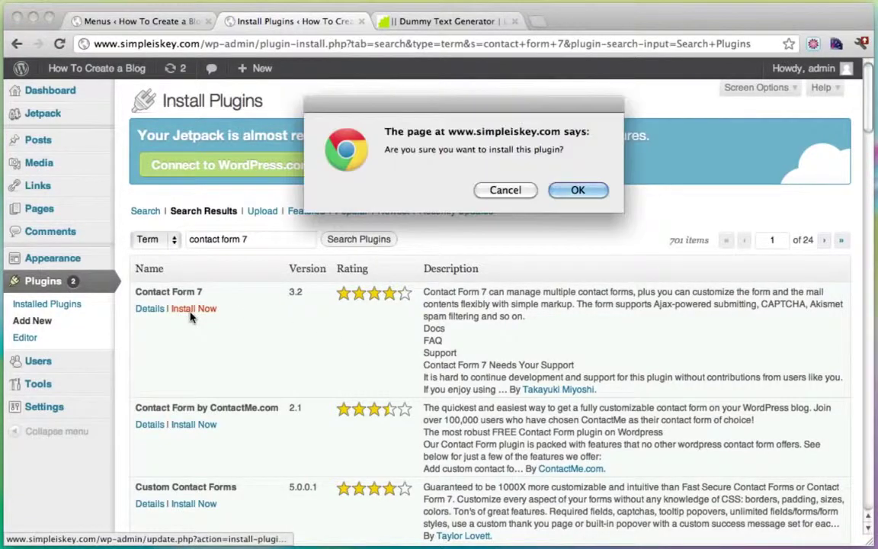
pyautogui.click(577, 192)
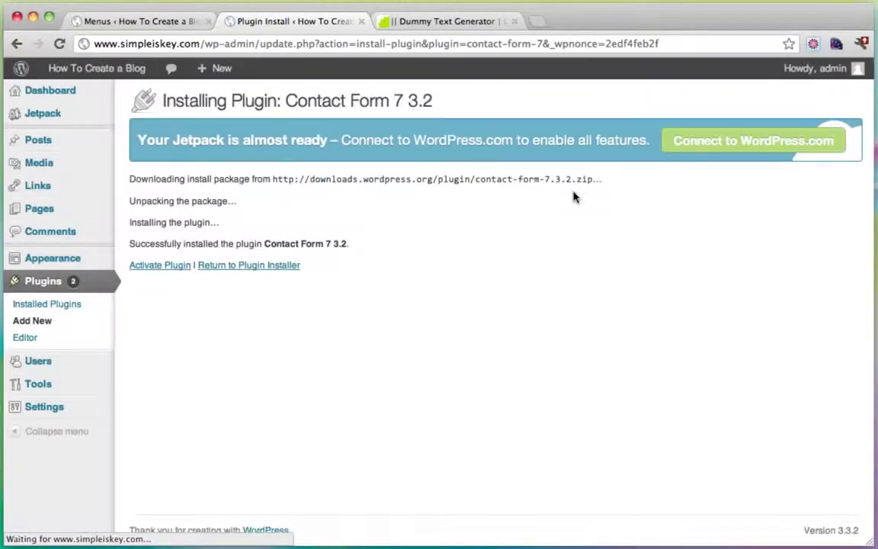
pyautogui.click(167, 267)
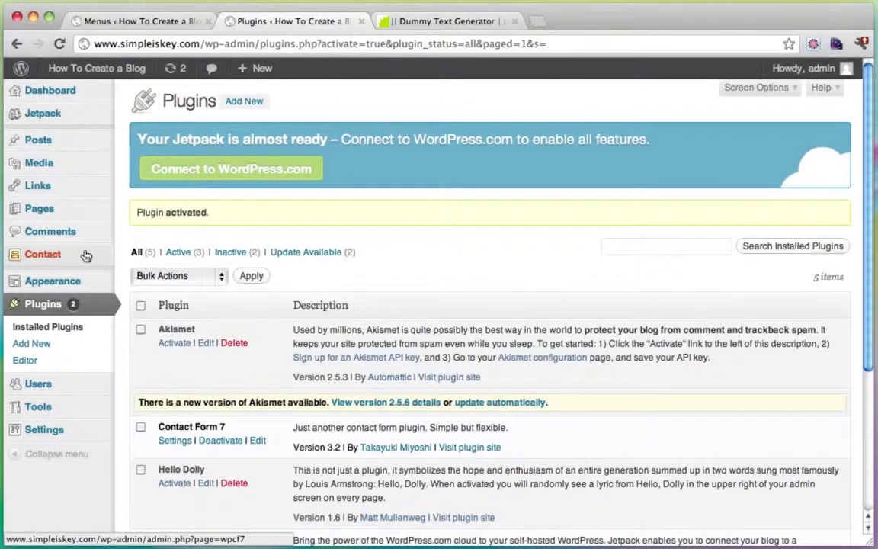
pyautogui.click(43, 255)
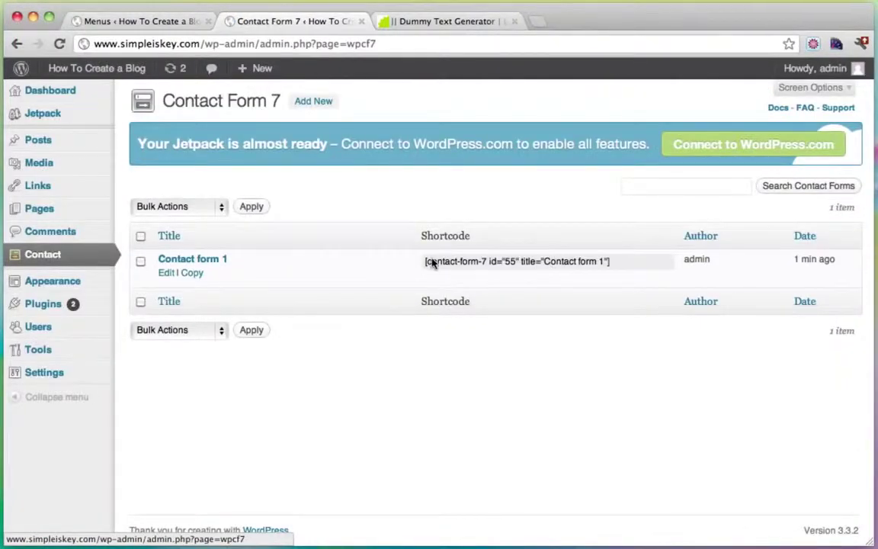
# Step: Copy the Contact form 1 shortcode from Contact Form 7
pyautogui.moveTo(424, 263); pyautogui.dragTo(617, 262)
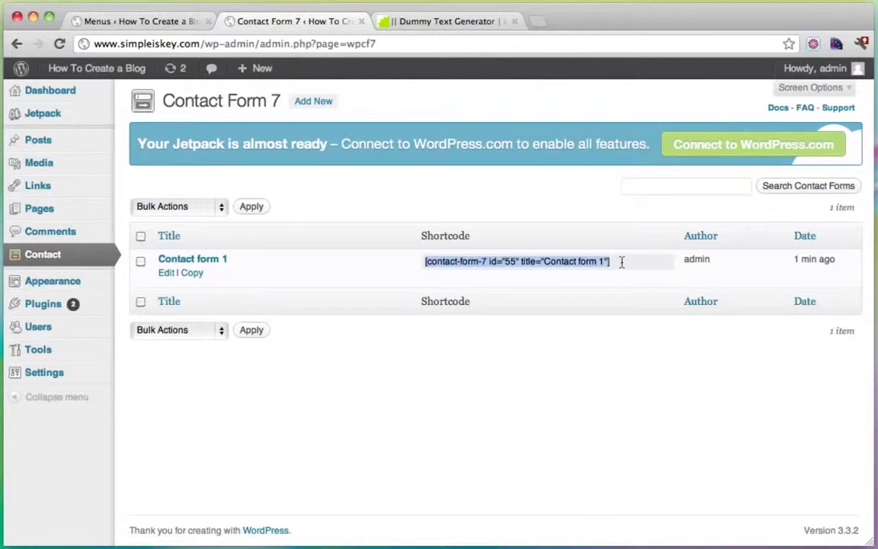
pyautogui.rightClick(528, 263)
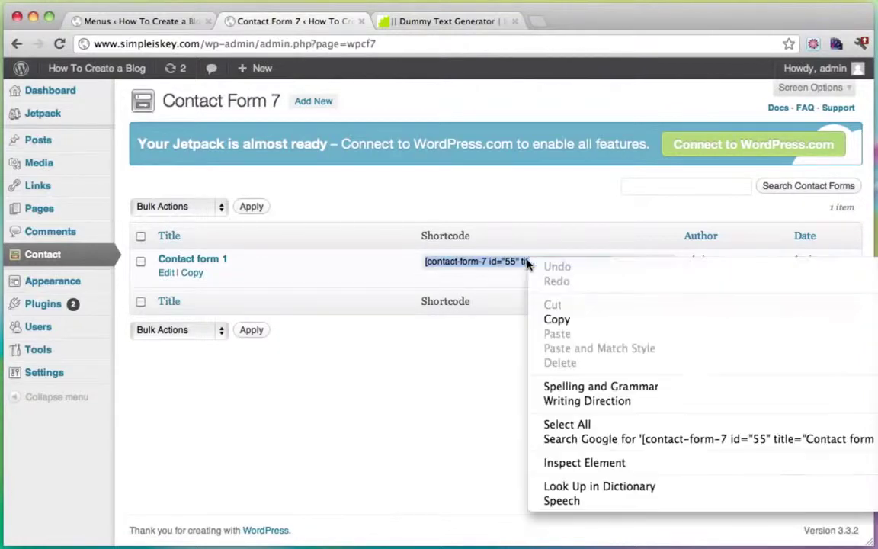
pyautogui.click(572, 318)
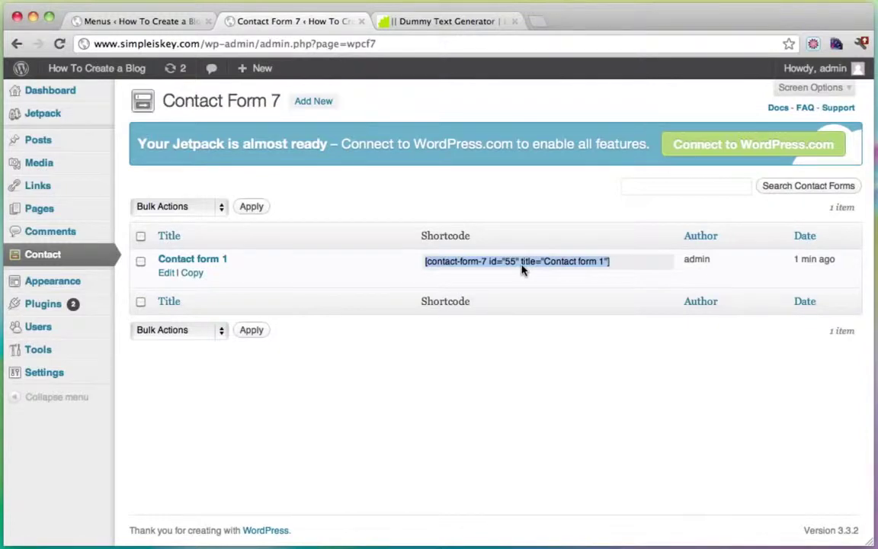
# Step: Paste the shortcode on its own line below the Contact page's paragraph
pyautogui.click(70, 214)
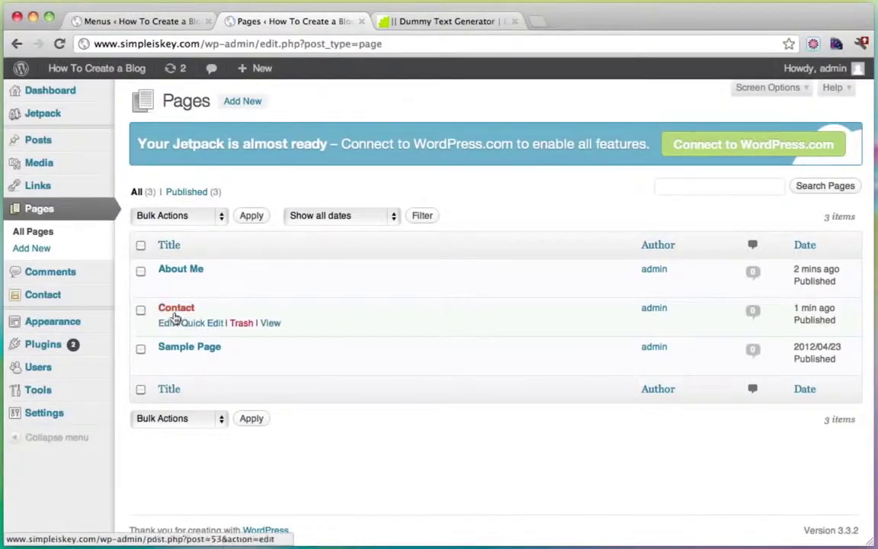
pyautogui.click(166, 324)
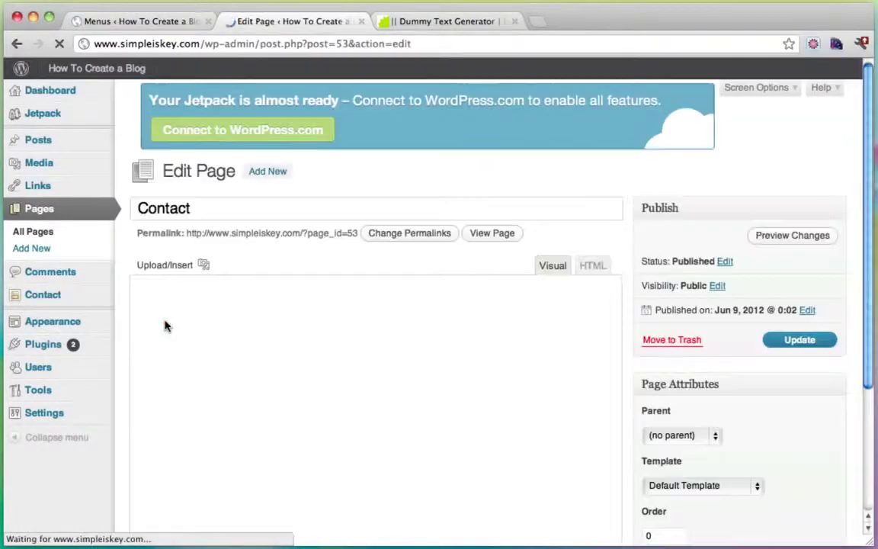
pyautogui.click(385, 394)
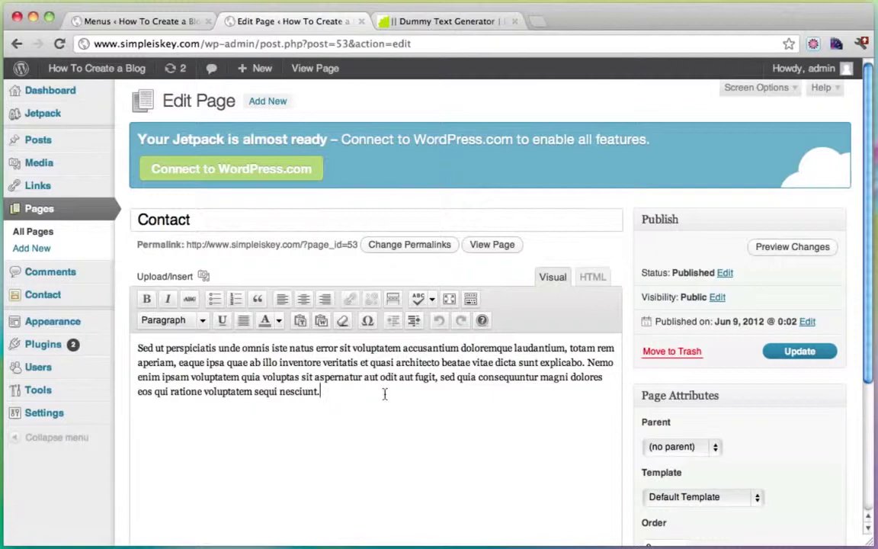
pyautogui.hotkey('ctrl', 'v')
pyautogui.click(246, 414)
pyautogui.press('BackSpace')
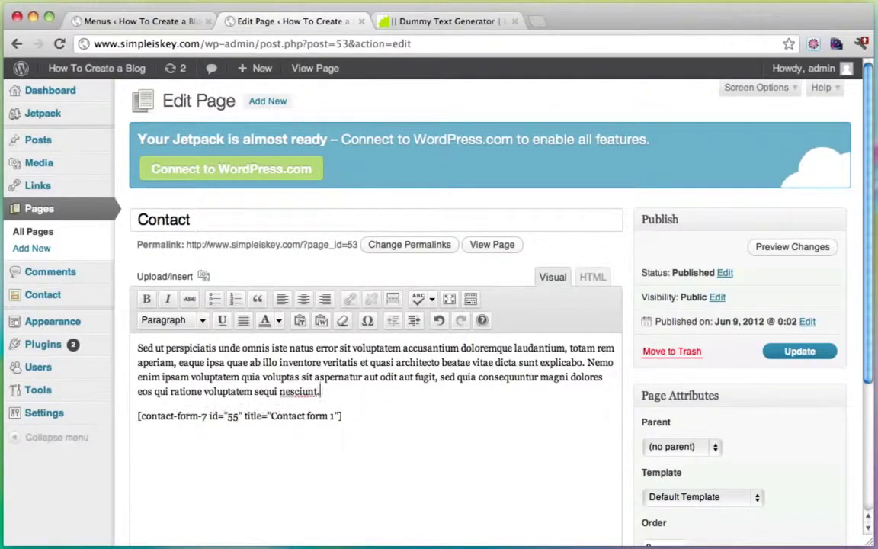
pyautogui.press('Return')
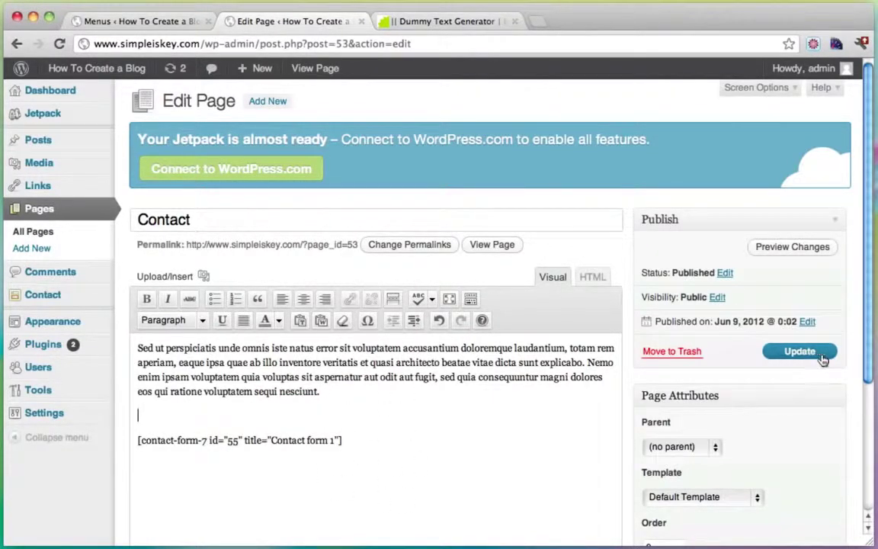
# Step: Update the Contact page and open it live
pyautogui.click(800, 351)
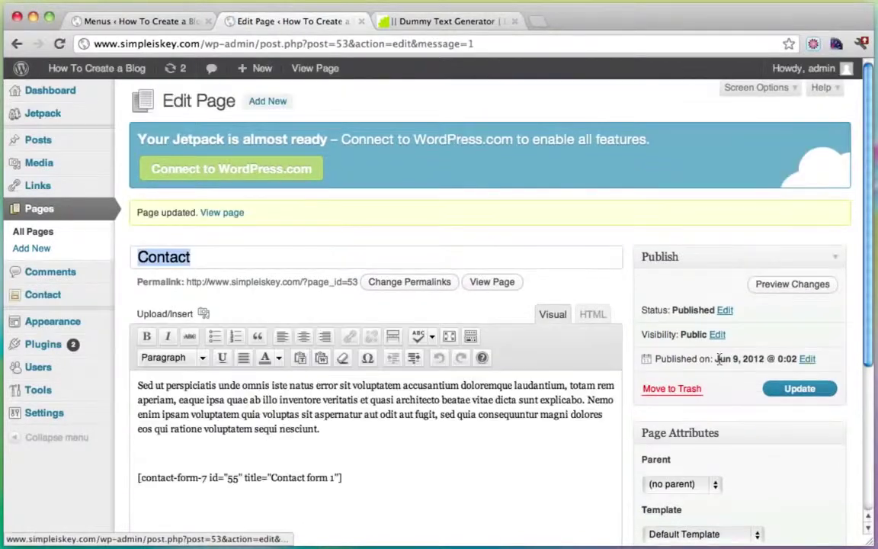
pyautogui.scroll(-2, 429, 402)
pyautogui.moveTo(377, 408); pyautogui.dragTo(125, 396)
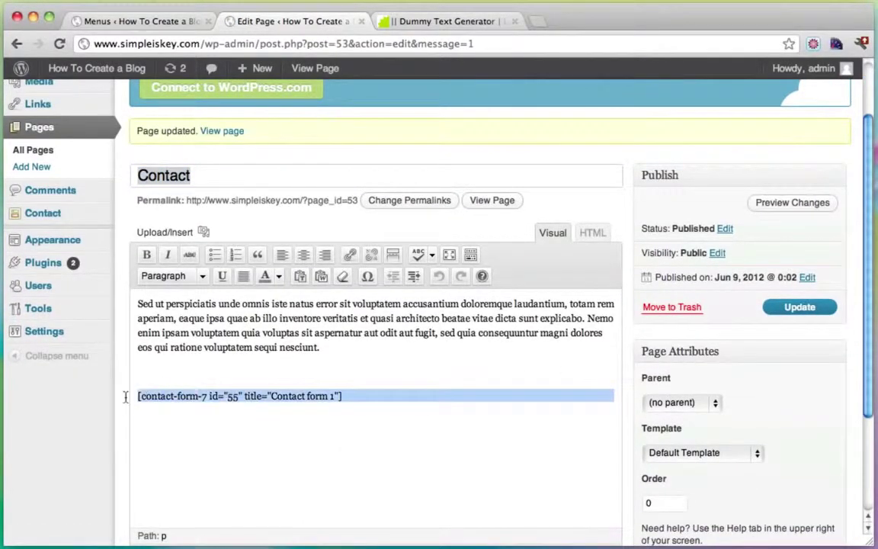
pyautogui.click(348, 398)
pyautogui.moveTo(348, 398); pyautogui.dragTo(137, 397)
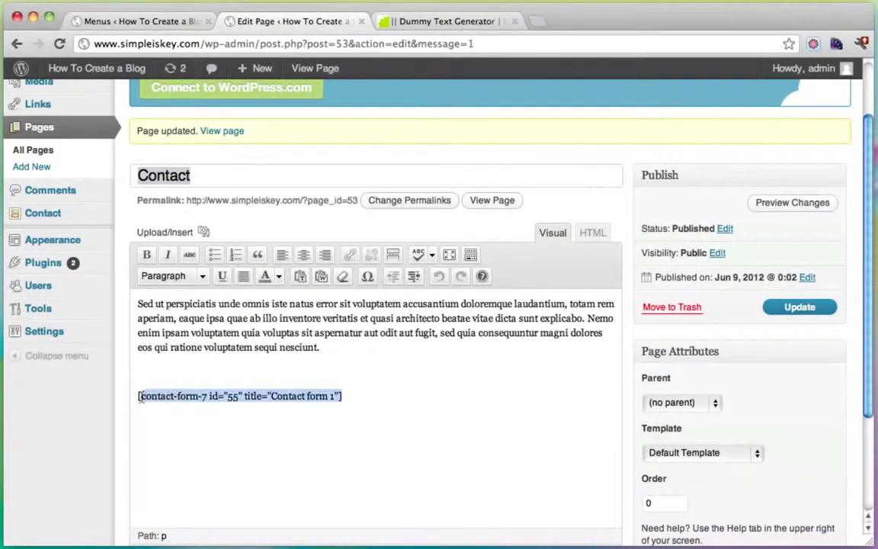
pyautogui.click(494, 203)
# Step: Fill in the sender's name and e-mail address on the Contact form
pyautogui.scroll(-5, 492, 213)
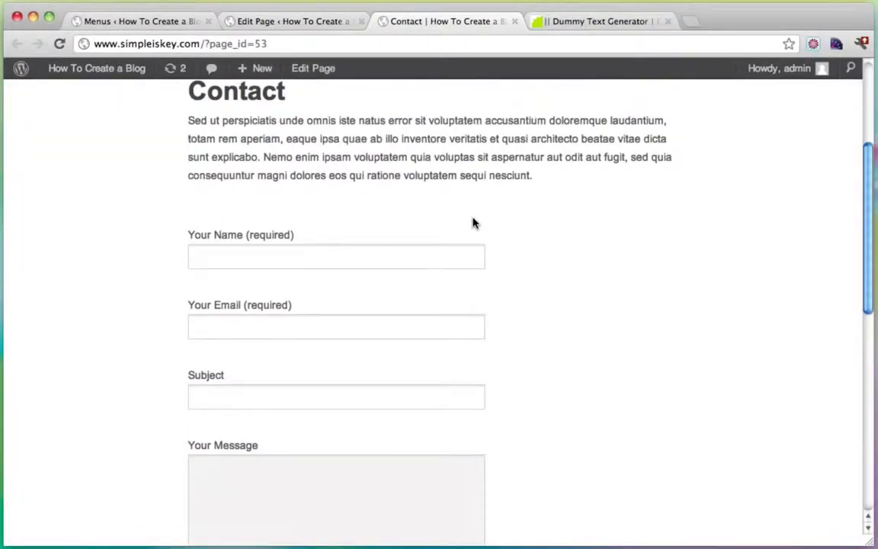
pyautogui.click(271, 259)
pyautogui.write('Tyler')
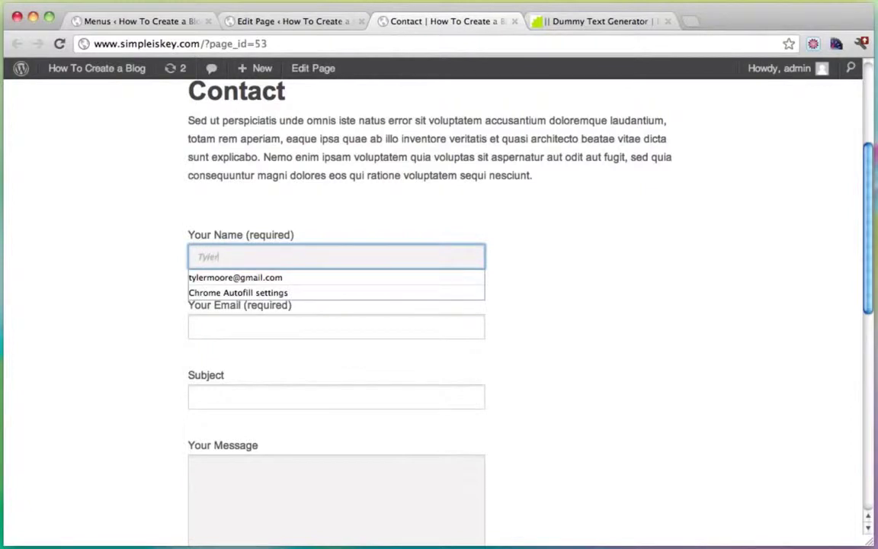
pyautogui.press('Tab')
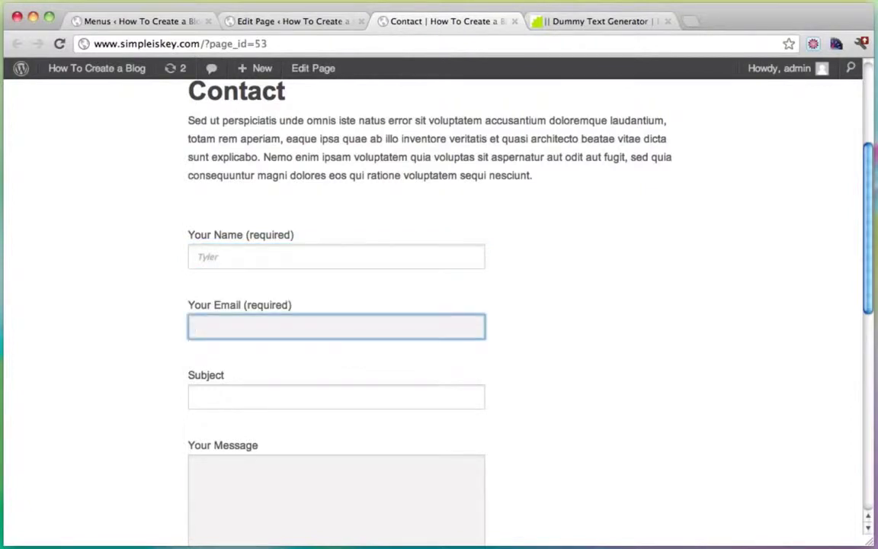
pyautogui.write('ty')
pyautogui.press('Down')
pyautogui.press('Return')
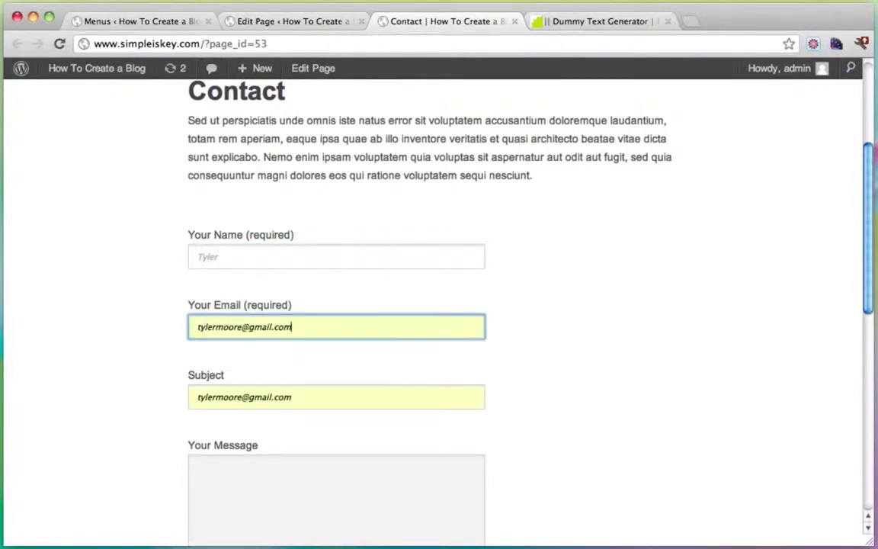
# Step: Enter subject 'Hello' and message 'Hi There!', then send the form
pyautogui.press('Tab')
pyautogui.write('H')
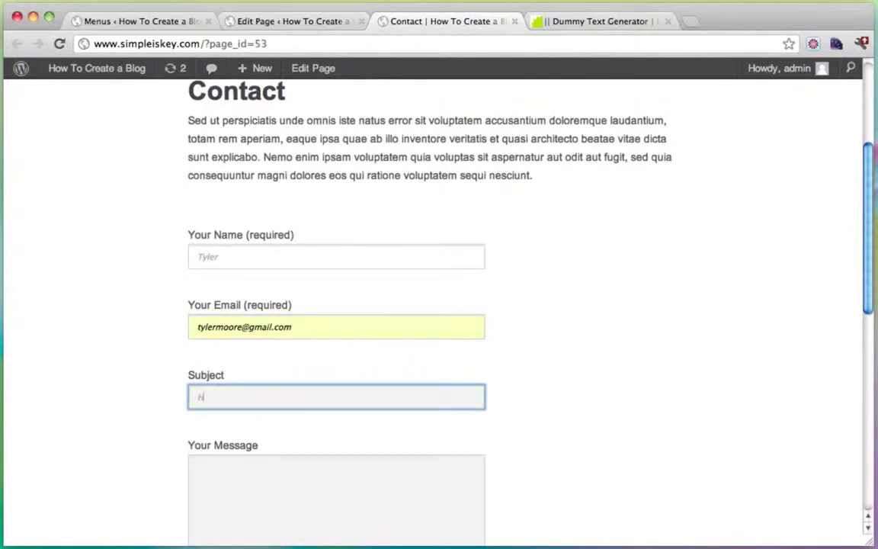
pyautogui.press('Tab')
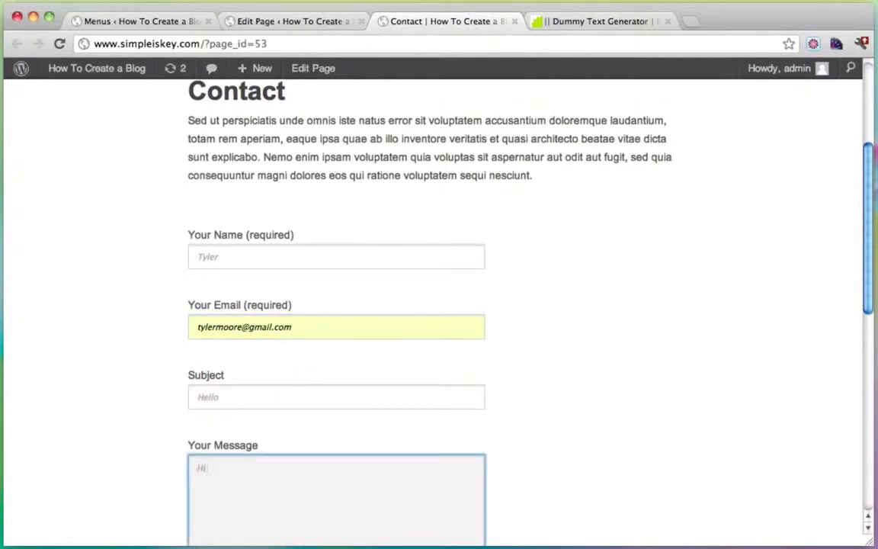
pyautogui.scroll(-5, 281, 347)
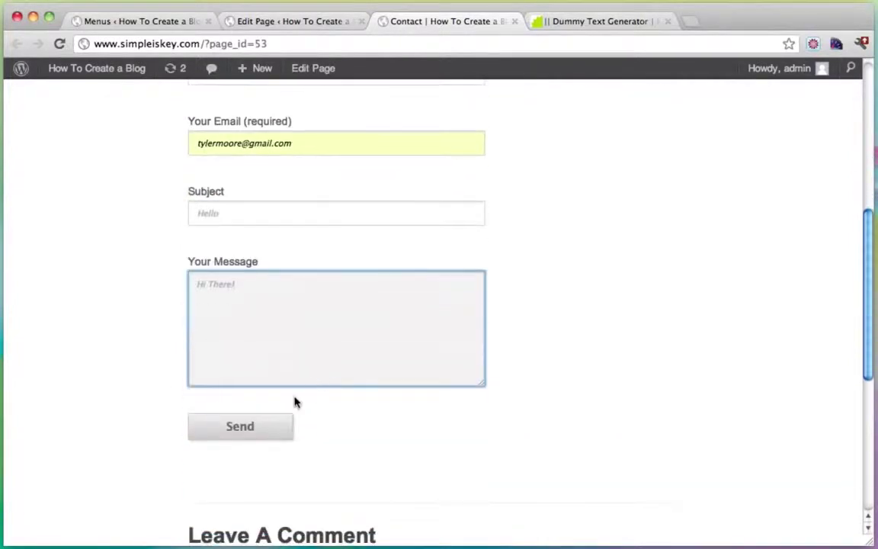
pyautogui.click(247, 427)
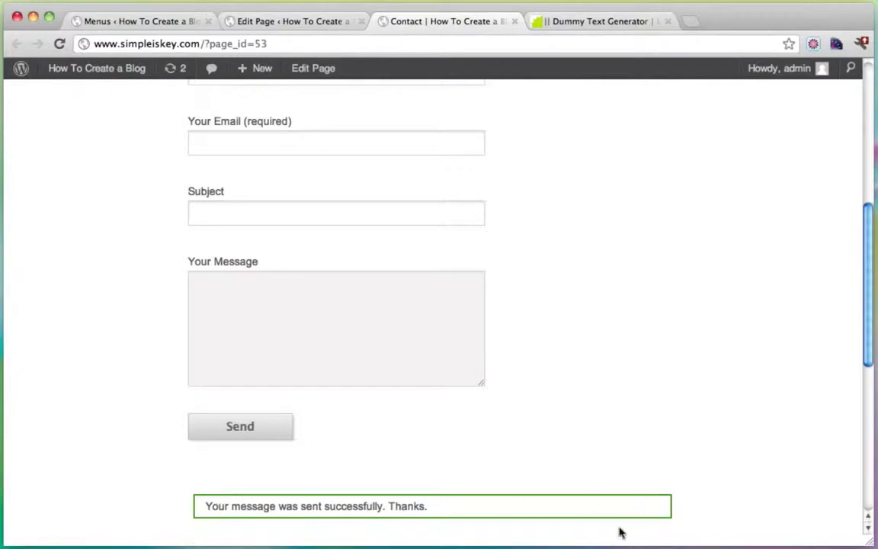
pyautogui.scroll(10, 318, 446)
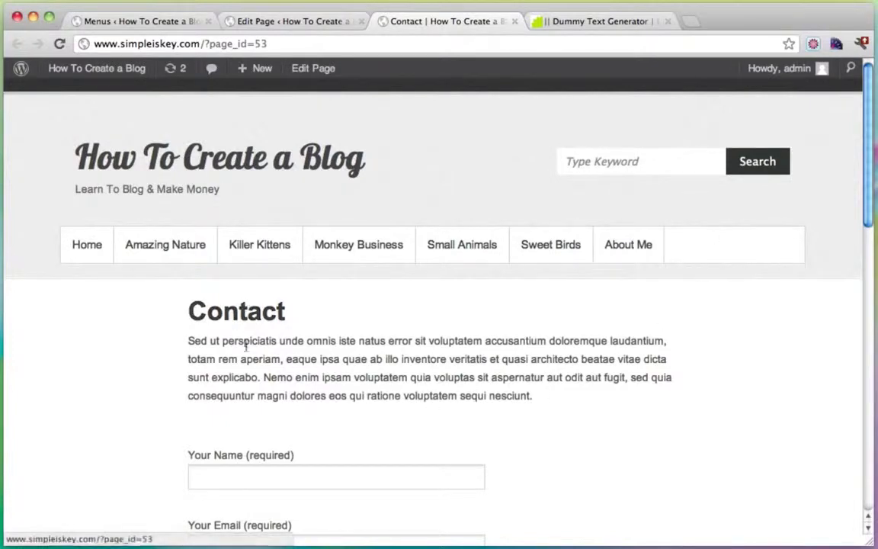
# Step: In Appearance > Menus, add the Contact page to the navigation menu and save the menu
pyautogui.moveTo(90, 77)
pyautogui.click(86, 94)
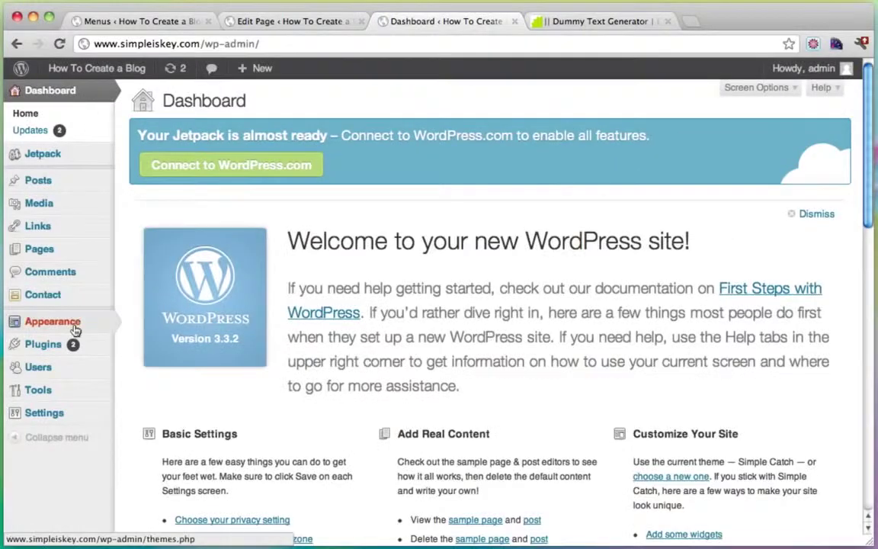
pyautogui.moveTo(79, 323)
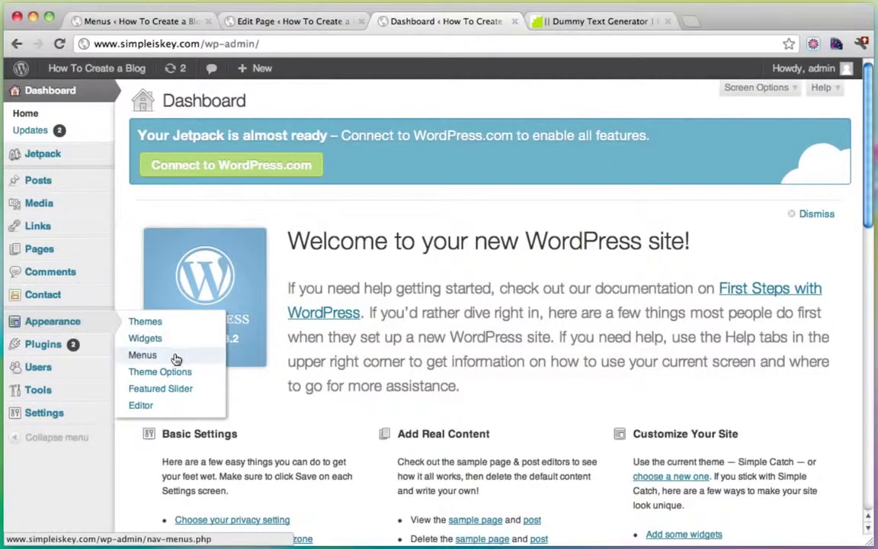
pyautogui.click(171, 355)
pyautogui.scroll(-10, 457, 300)
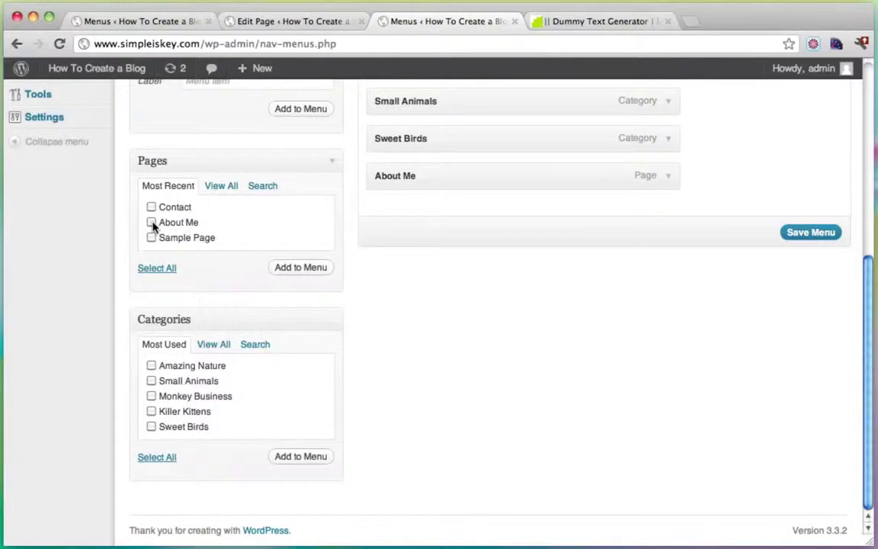
pyautogui.click(151, 207)
pyautogui.click(303, 268)
pyautogui.scroll(10, 507, 250)
pyautogui.scroll(-10, 611, 255)
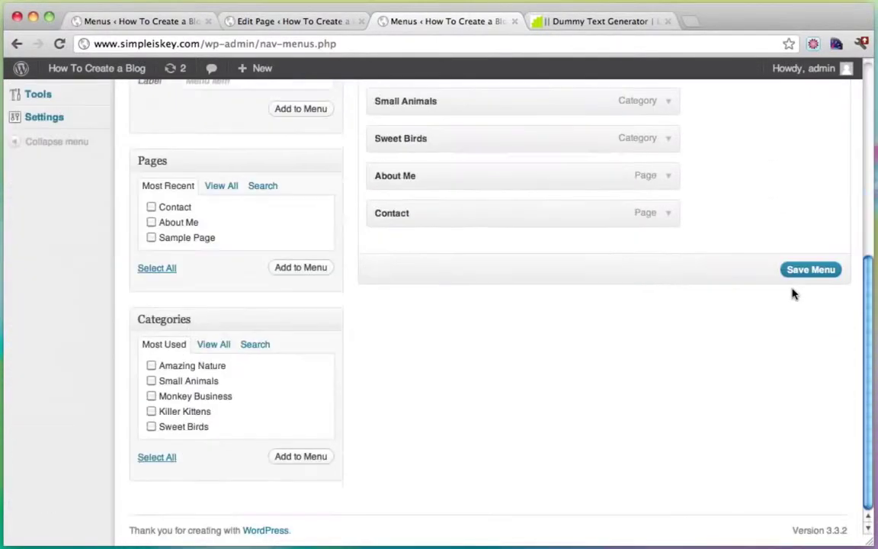
pyautogui.click(806, 272)
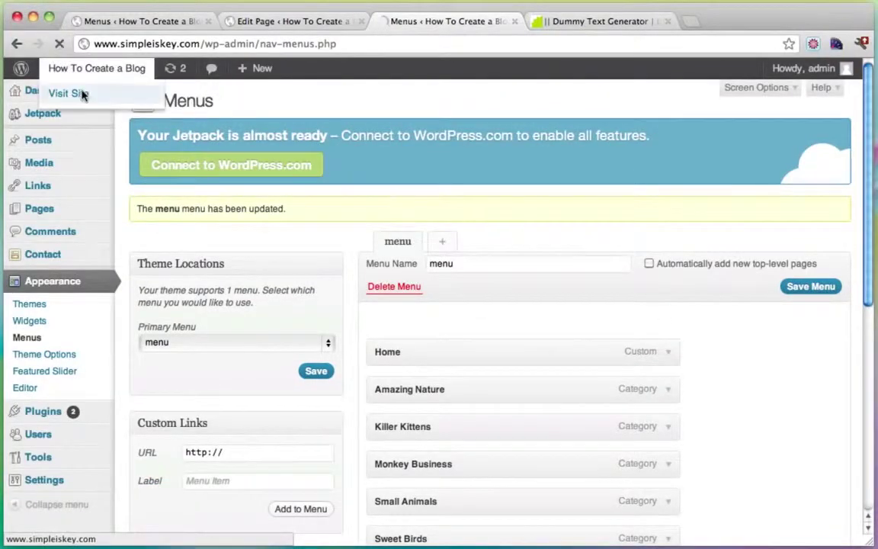
# Step: Check the new Contact link on the live site, then go to the Dummy Text Generator tab's address bar
pyautogui.click(83, 93)
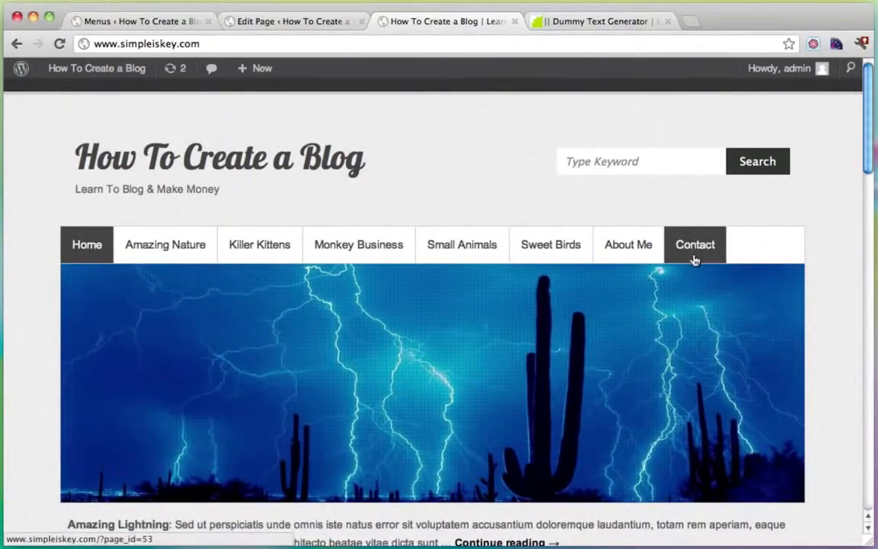
pyautogui.click(590, 22)
pyautogui.click(382, 48)
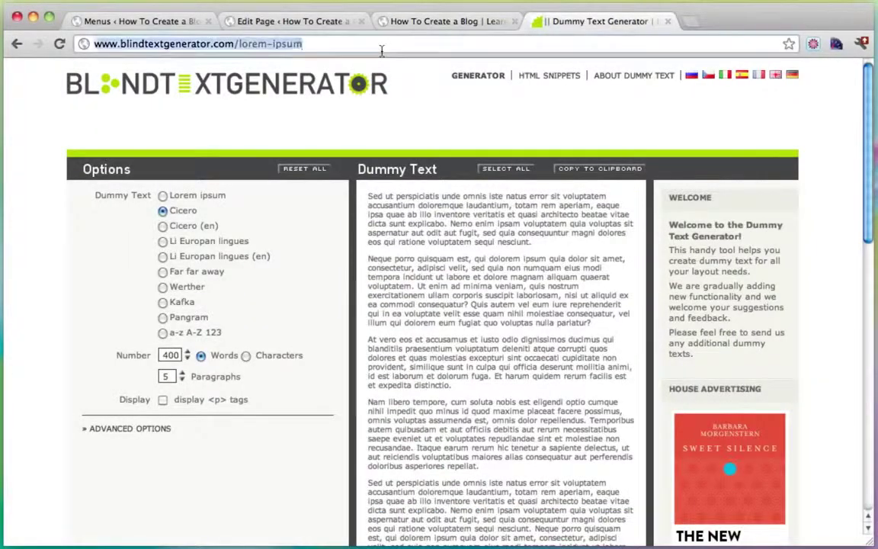
pyautogui.write('www.gmail.com')
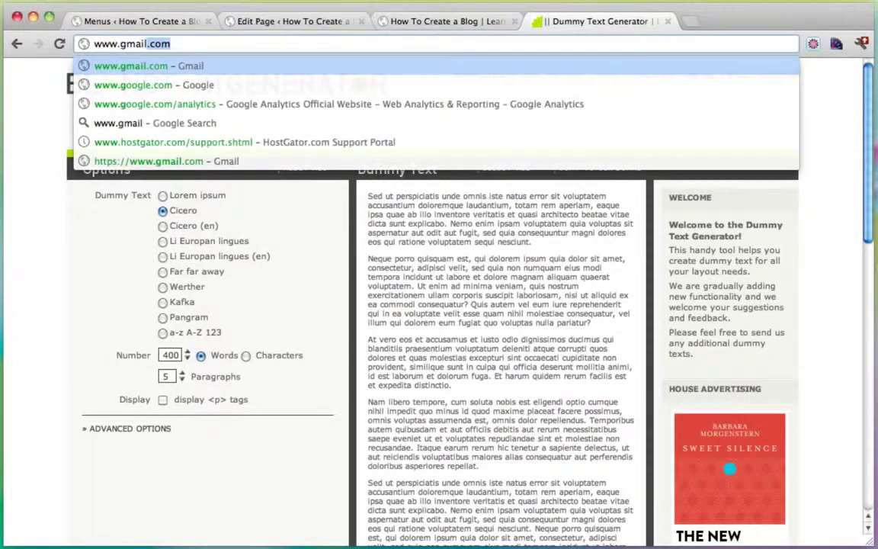
pyautogui.press('Return')
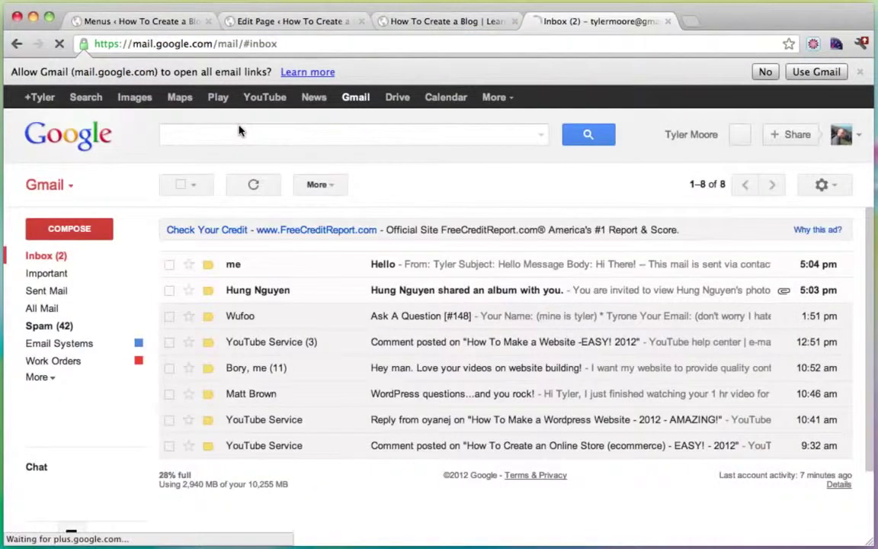
pyautogui.click(297, 297)
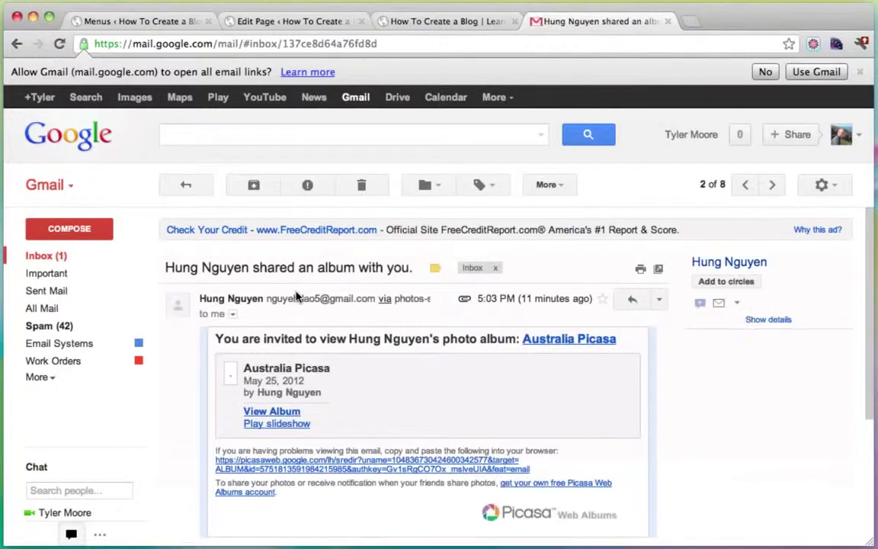
pyautogui.scroll(-2, 344, 360)
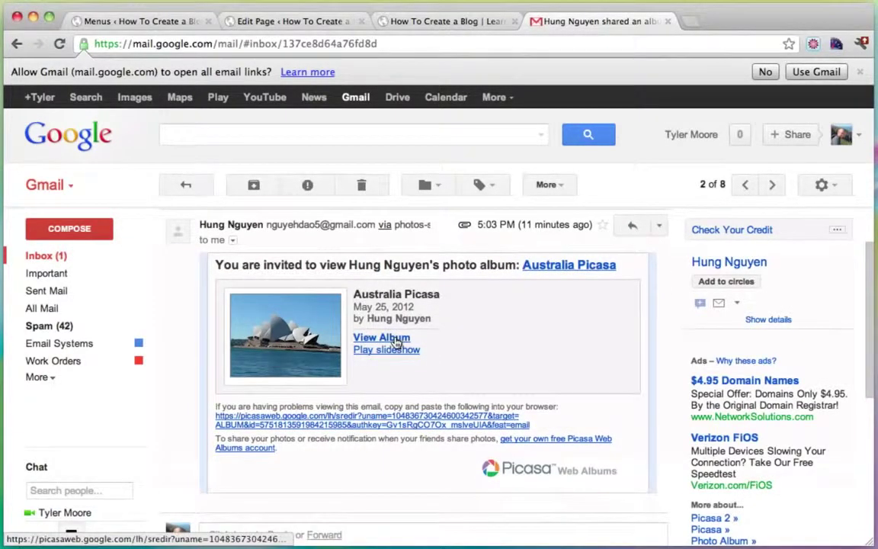
pyautogui.click(396, 343)
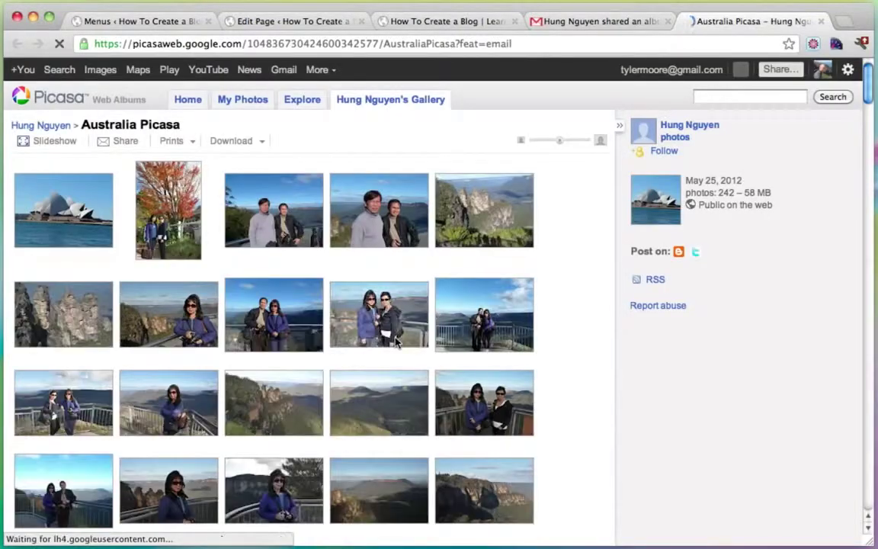
pyautogui.scroll(-6, 586, 276)
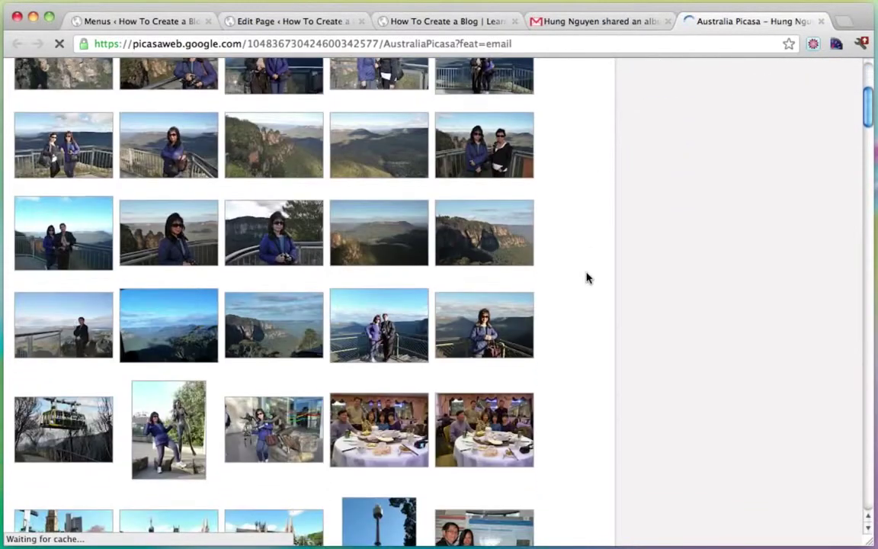
pyautogui.scroll(6, 586, 276)
# Step: Back in the inbox, open the Hello email from the contact form and read its body
pyautogui.click(628, 23)
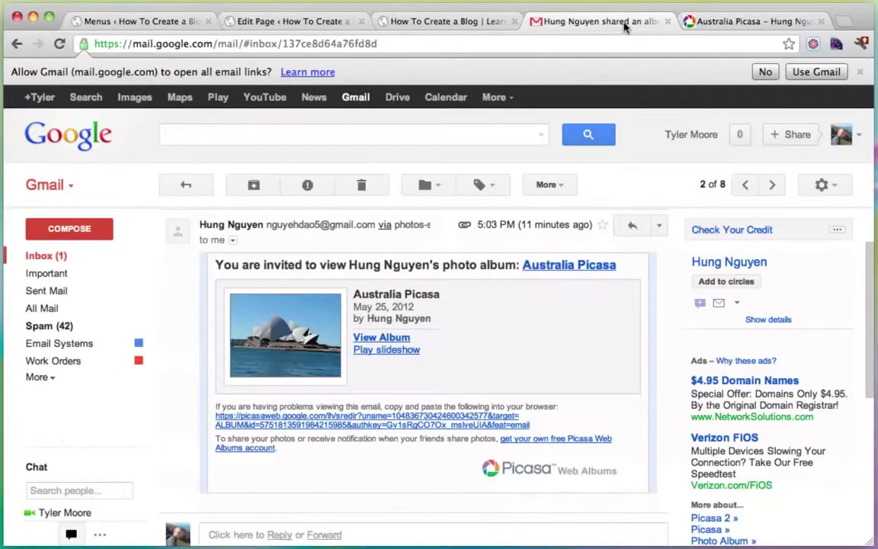
pyautogui.click(45, 258)
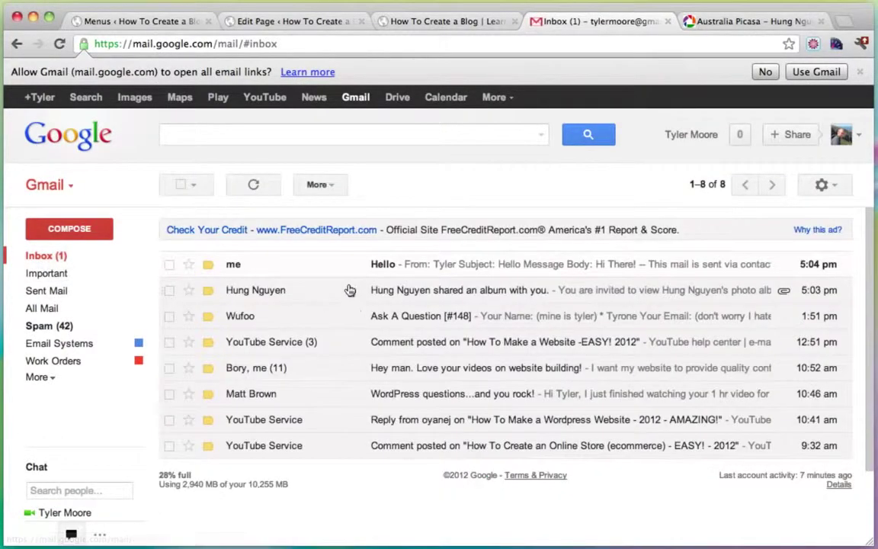
pyautogui.click(385, 267)
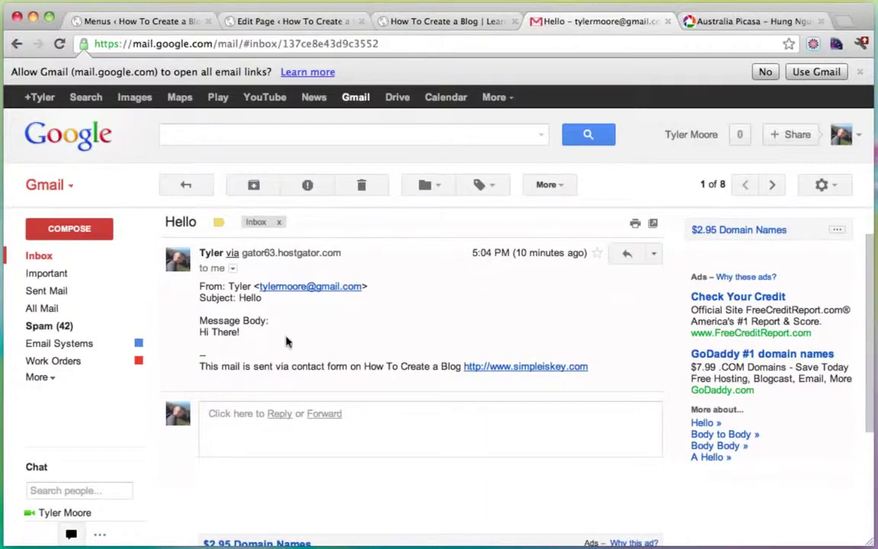
pyautogui.moveTo(199, 323); pyautogui.dragTo(270, 333)
pyautogui.click(253, 338)
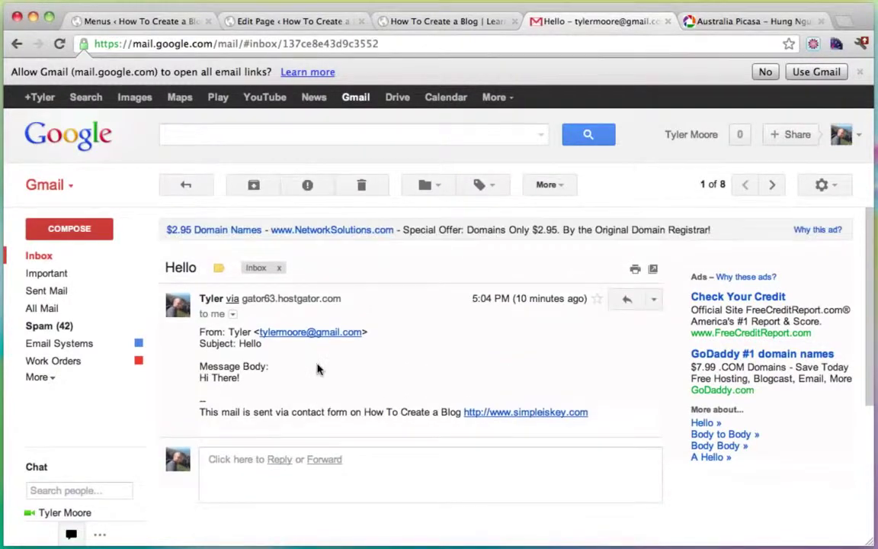
# Step: Close the Gmail, Picasa album, Edit Page and Menus tabs, keeping the blog's front page
pyautogui.click(456, 22)
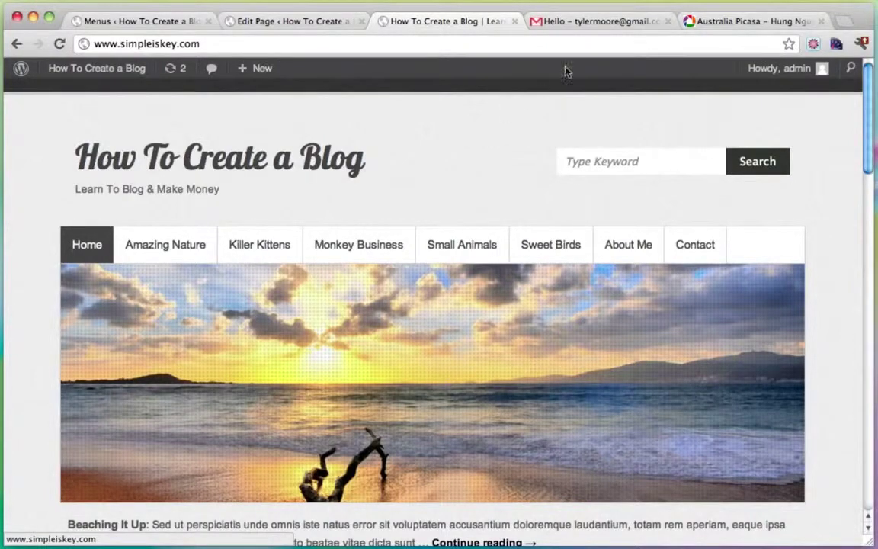
pyautogui.click(648, 24)
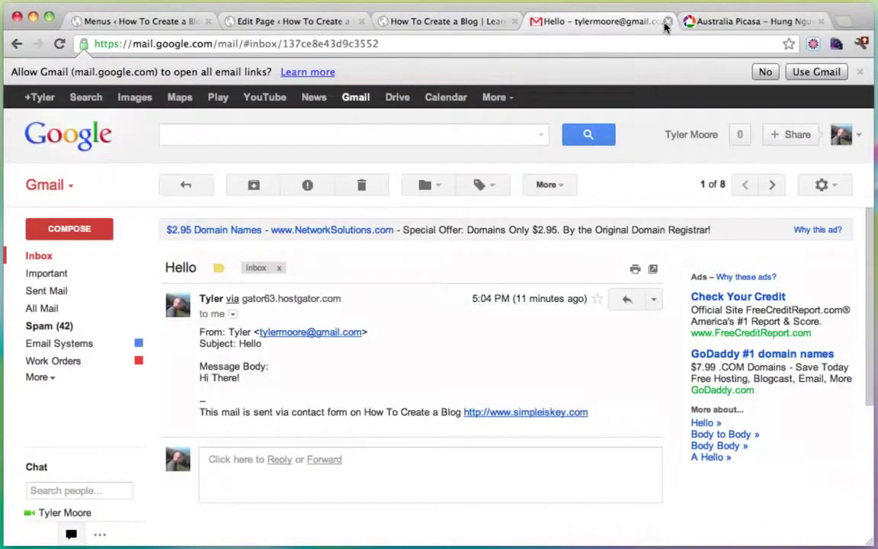
pyautogui.click(667, 22)
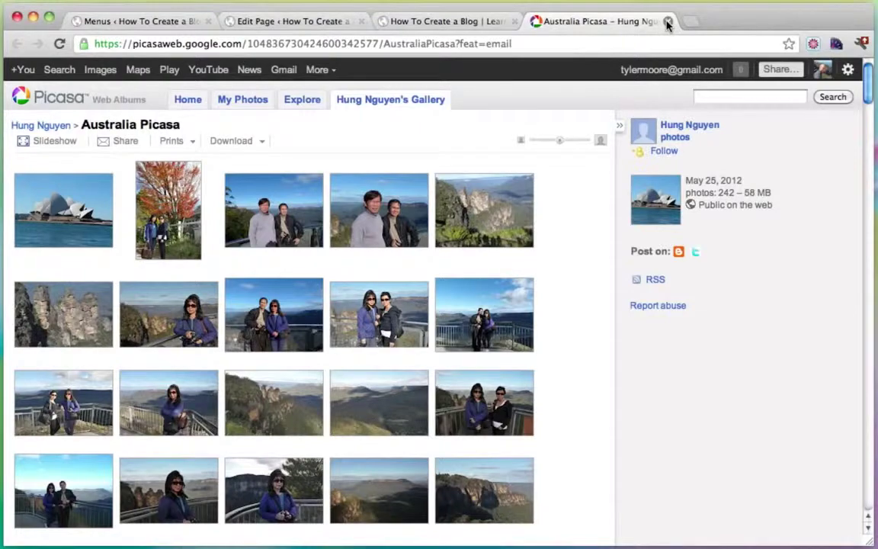
pyautogui.click(667, 23)
pyautogui.click(275, 21)
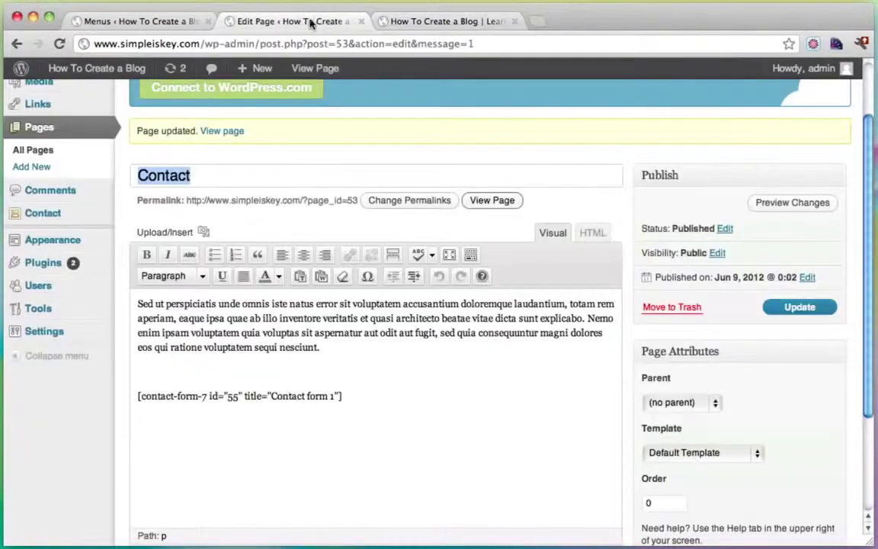
pyautogui.click(360, 23)
pyautogui.click(155, 22)
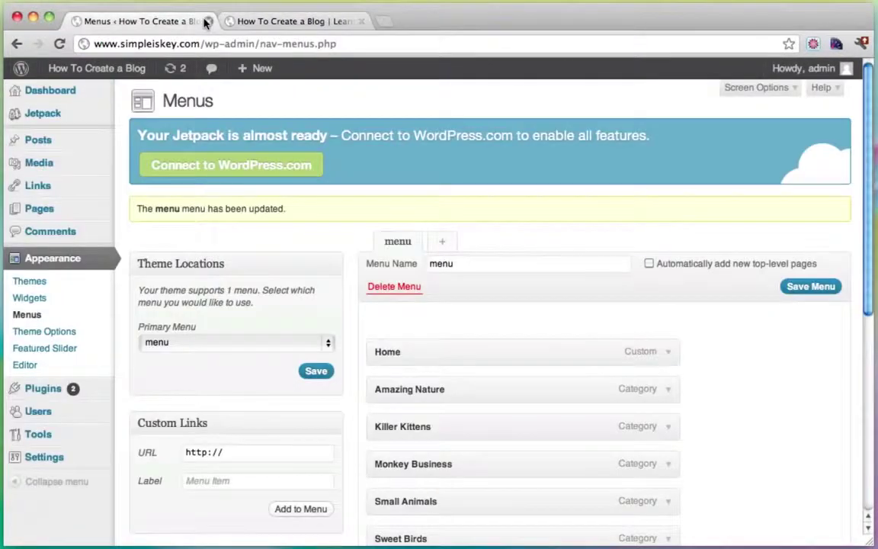
pyautogui.click(208, 21)
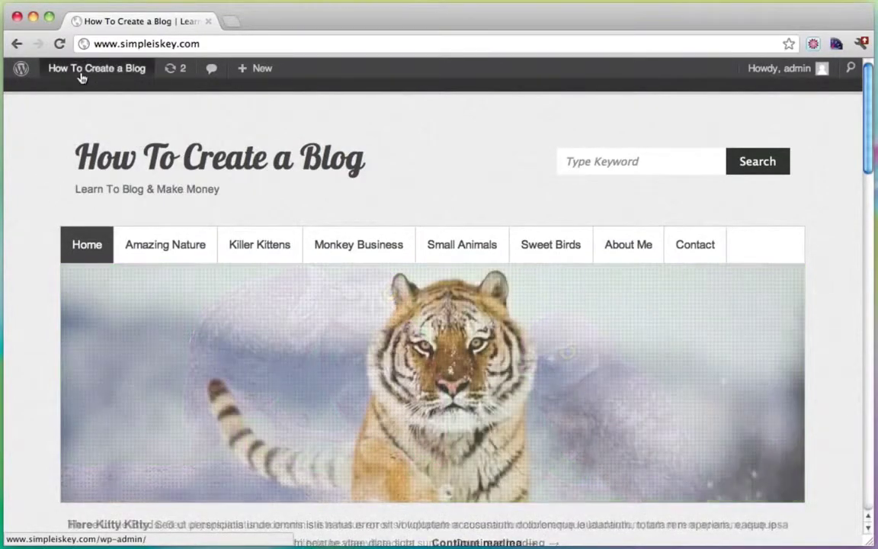
# Step: Save the settings on the Logo tab of Appearance > Theme Options
pyautogui.moveTo(81, 73)
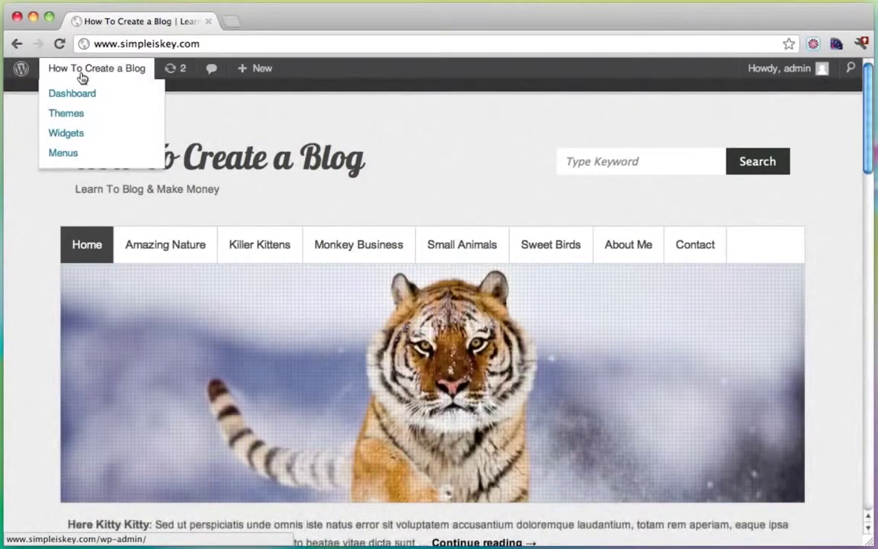
pyautogui.click(81, 103)
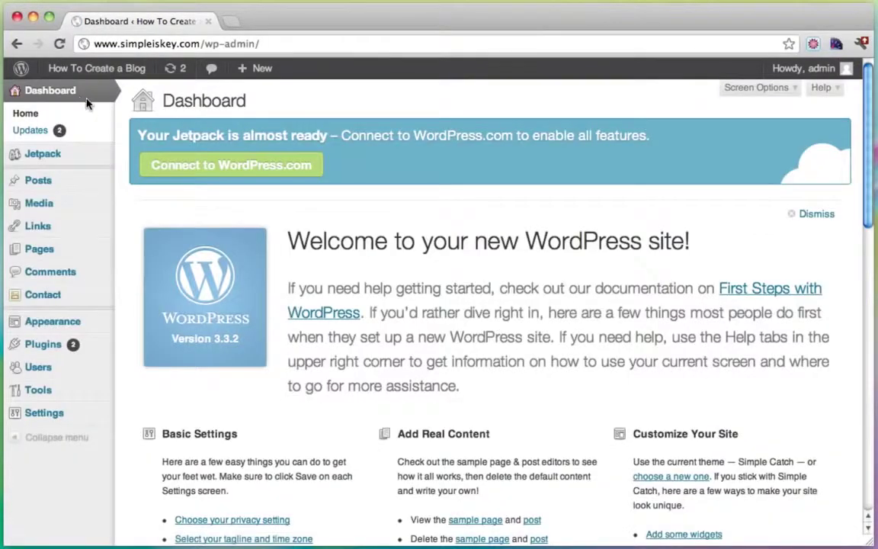
pyautogui.moveTo(82, 327)
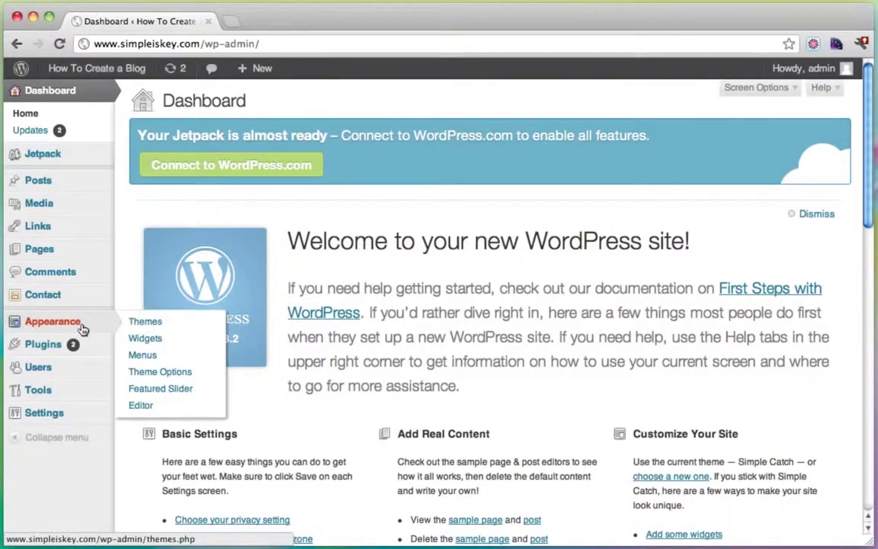
pyautogui.click(157, 373)
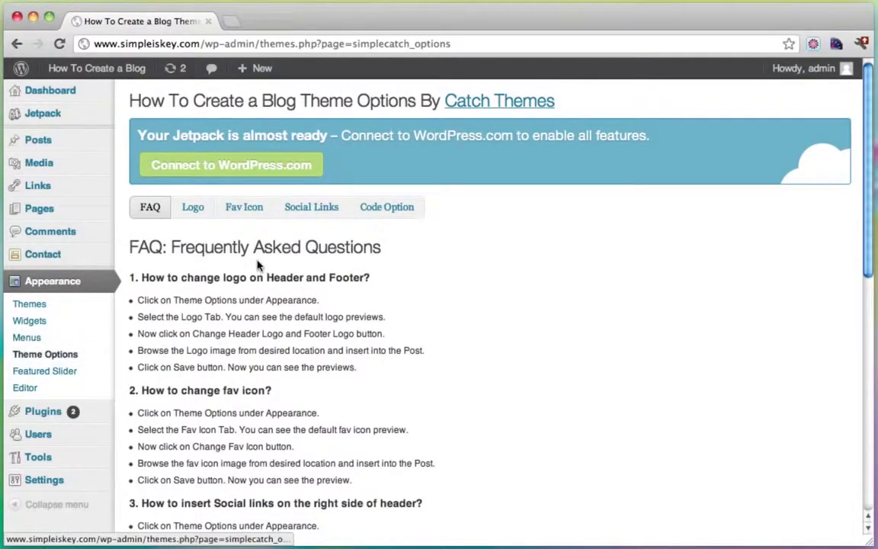
pyautogui.click(192, 208)
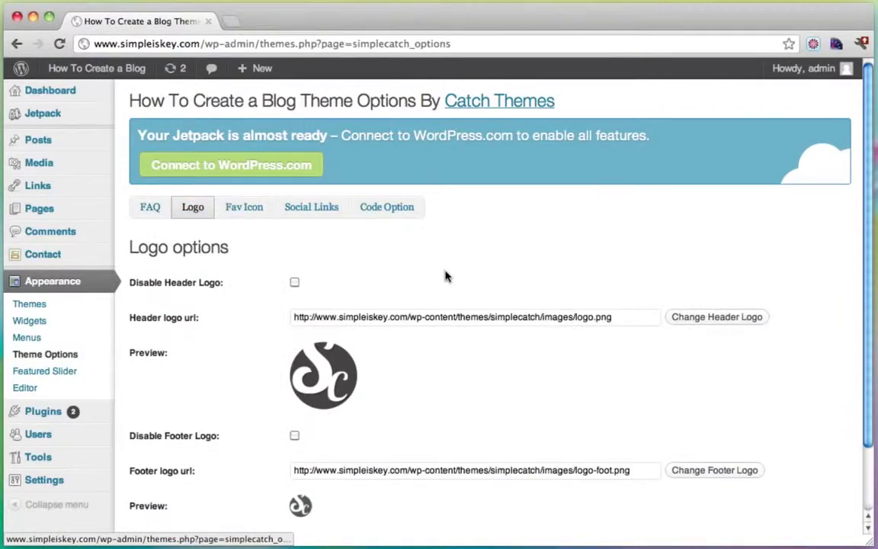
pyautogui.scroll(-3, 447, 276)
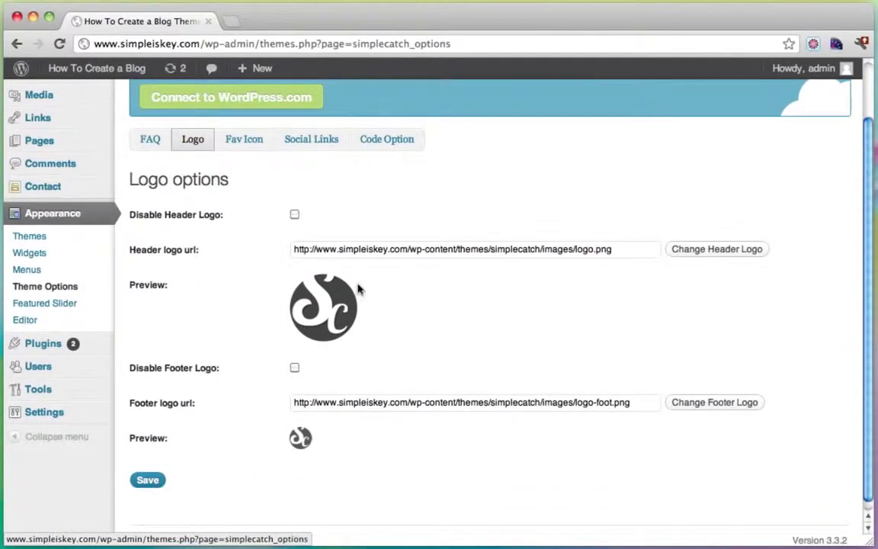
pyautogui.click(149, 482)
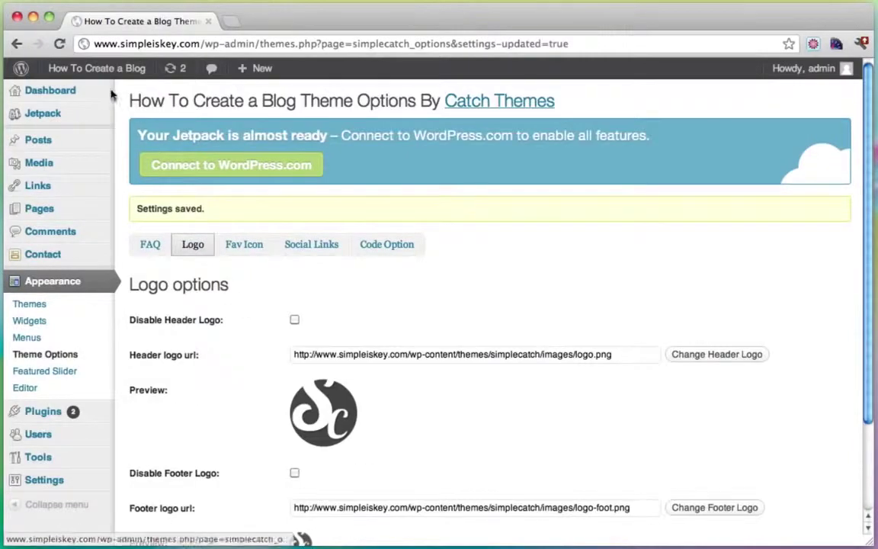
# Step: Check the round Sc logo on the live site, return to Theme Options, and open a blank tab
pyautogui.click(105, 74)
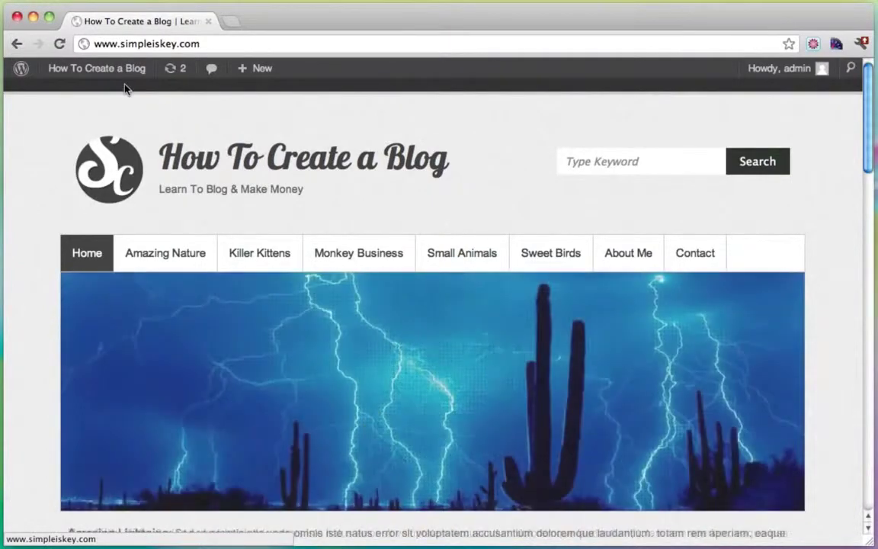
pyautogui.moveTo(57, 75)
pyautogui.click(63, 102)
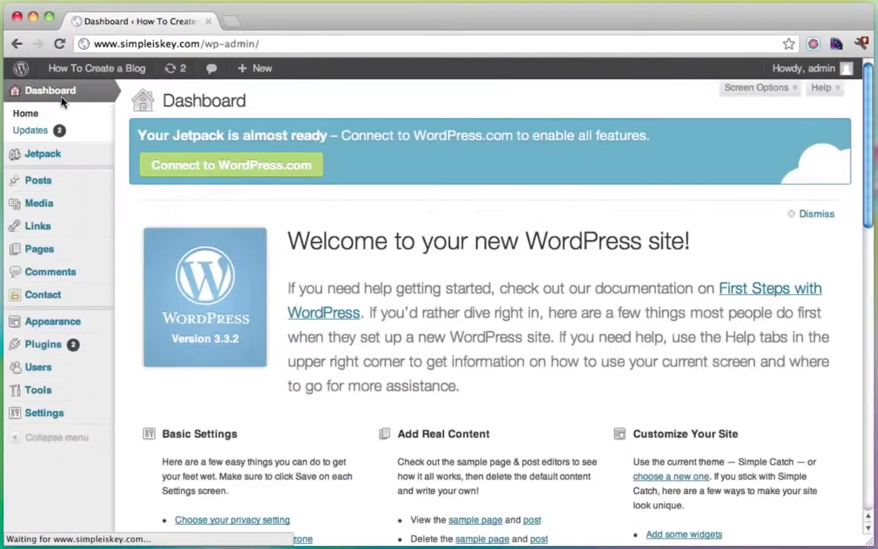
pyautogui.moveTo(53, 326)
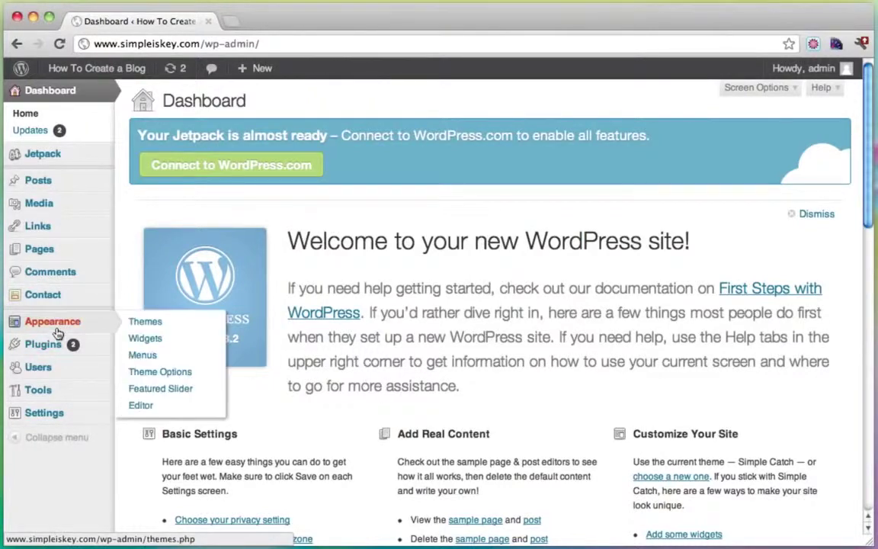
pyautogui.click(167, 377)
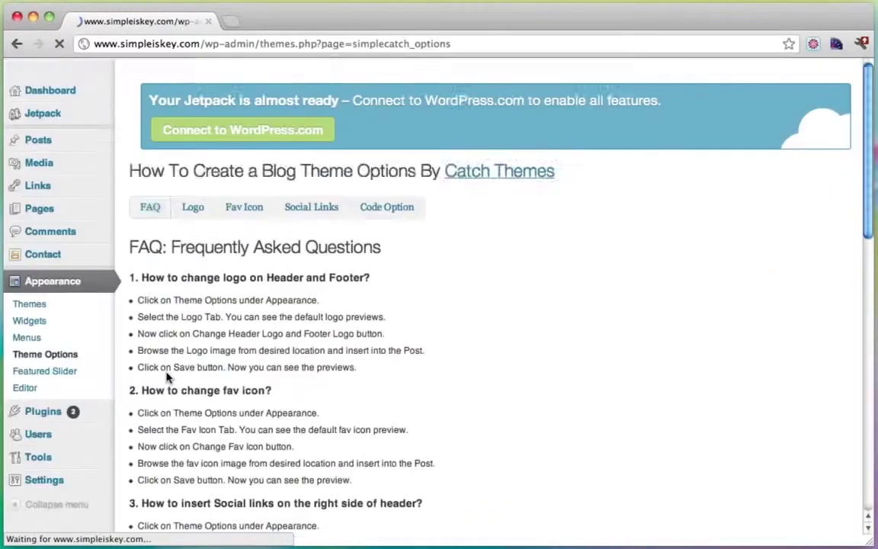
pyautogui.click(232, 28)
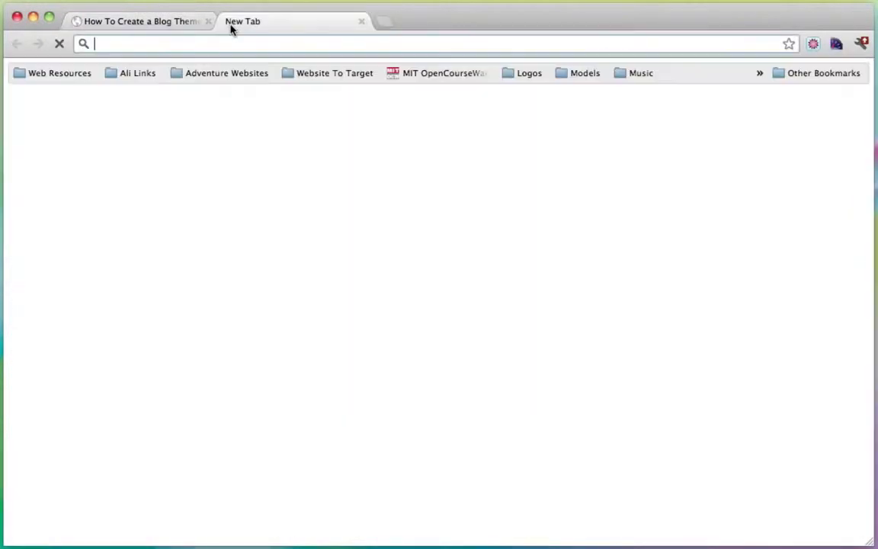
# Step: Load the DryIcons website and open its Free Icons listing
pyautogui.write('www.dryicons.com')
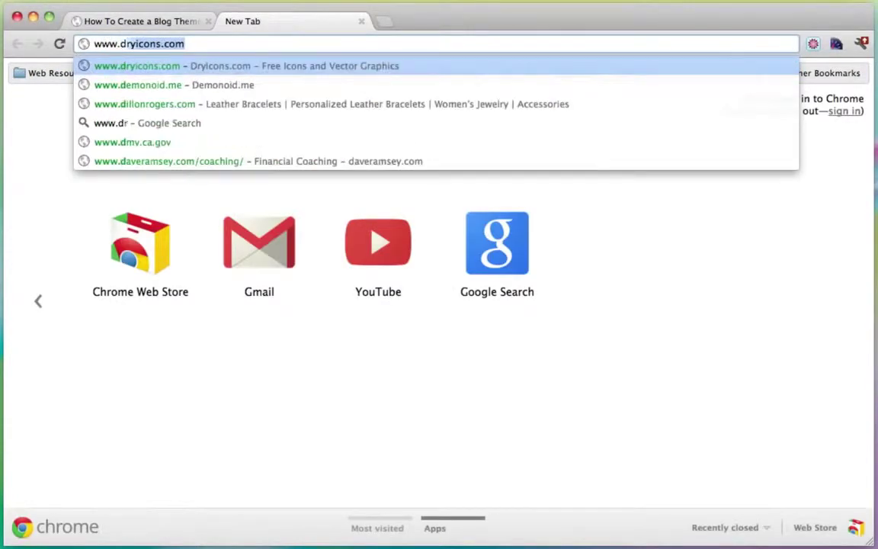
pyautogui.press('Return')
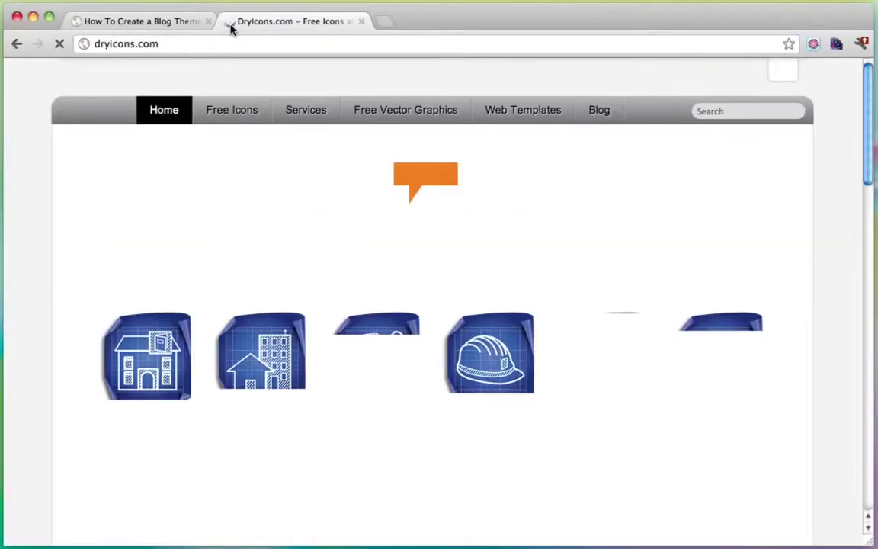
pyautogui.scroll(-2, 479, 244)
pyautogui.scroll(-10, 479, 244)
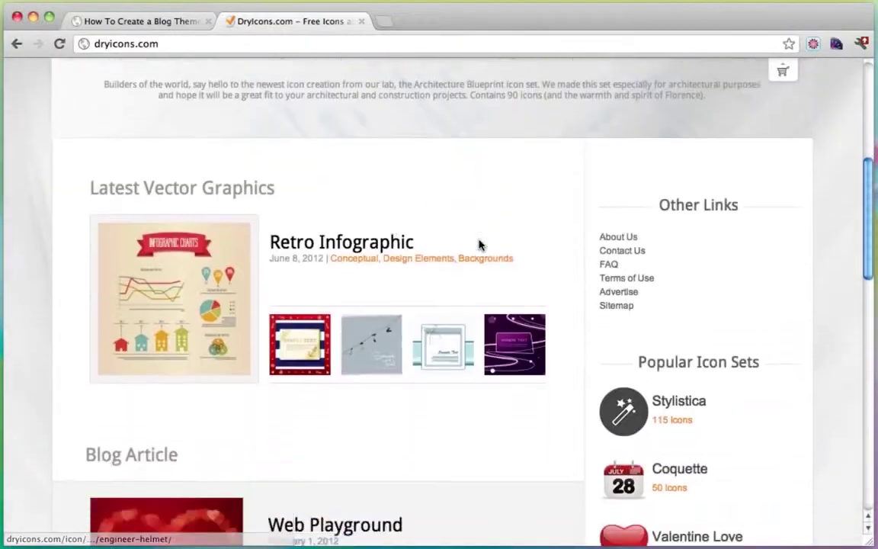
pyautogui.scroll(7, 478, 244)
pyautogui.scroll(4, 479, 244)
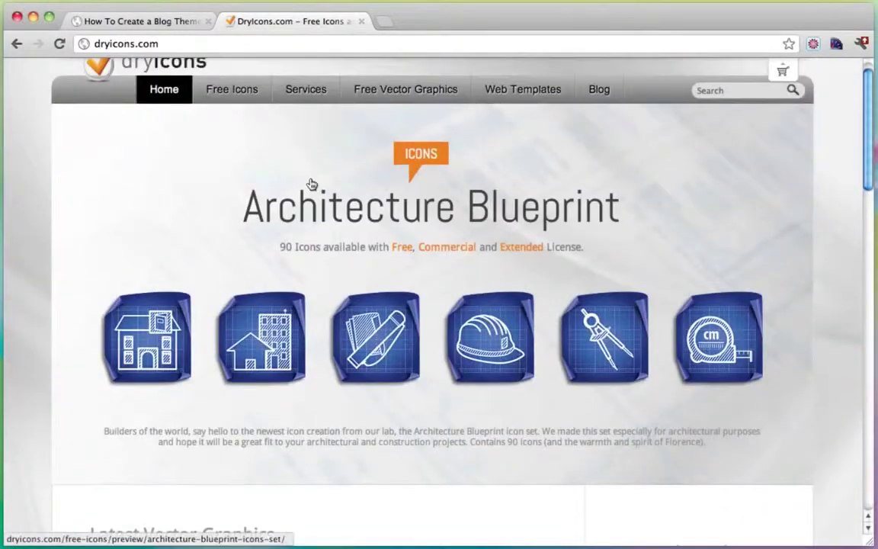
pyautogui.click(241, 90)
# Step: Page through the free icon sets from page 2 to page 5
pyautogui.scroll(-18, 473, 327)
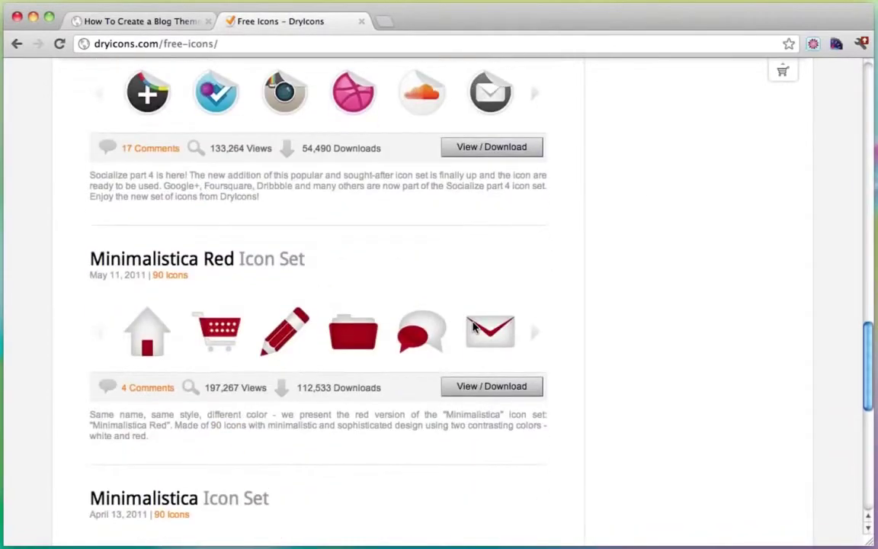
pyautogui.scroll(-5, 473, 328)
pyautogui.click(228, 354)
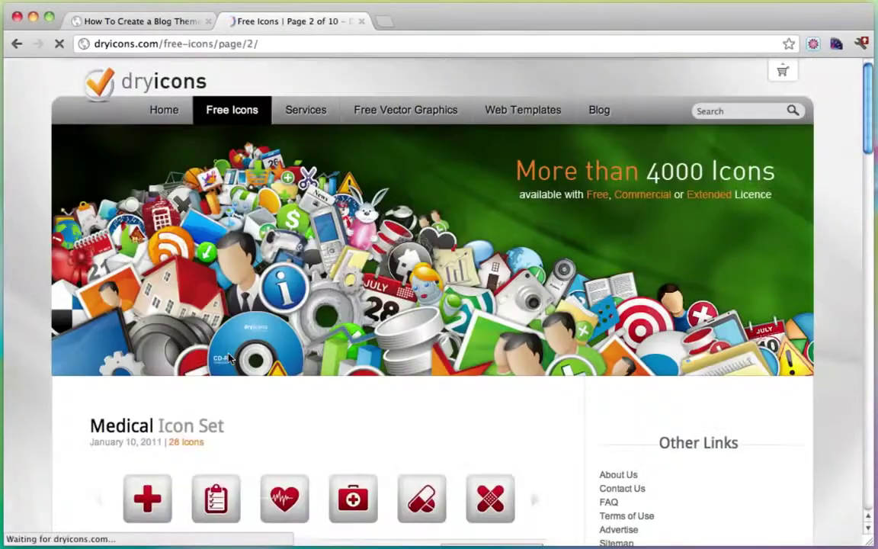
pyautogui.scroll(-4, 669, 305)
pyautogui.scroll(-8, 669, 305)
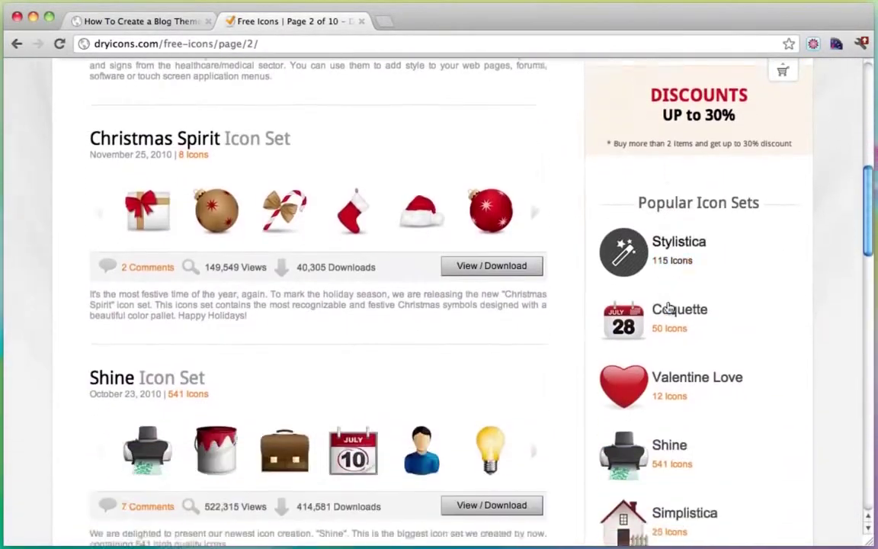
pyautogui.scroll(-8, 669, 307)
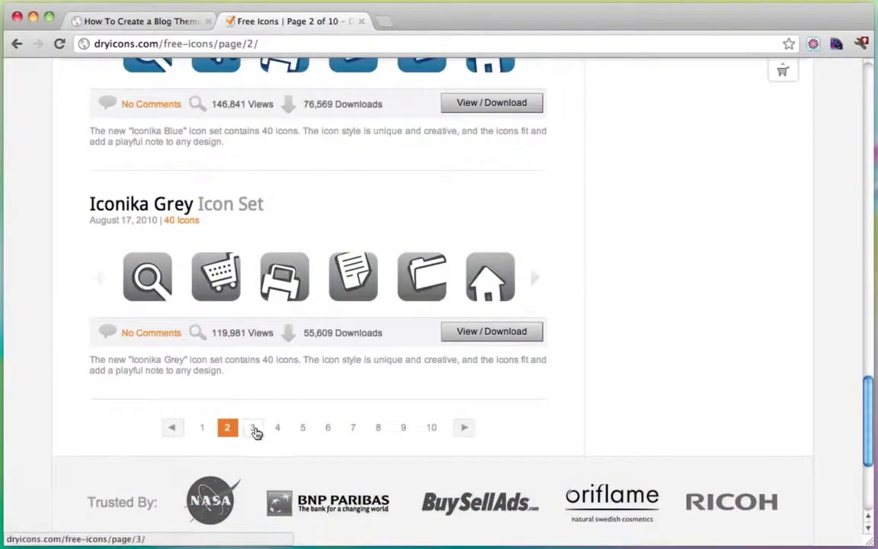
pyautogui.click(253, 428)
pyautogui.scroll(-7, 418, 359)
pyautogui.scroll(-10, 418, 359)
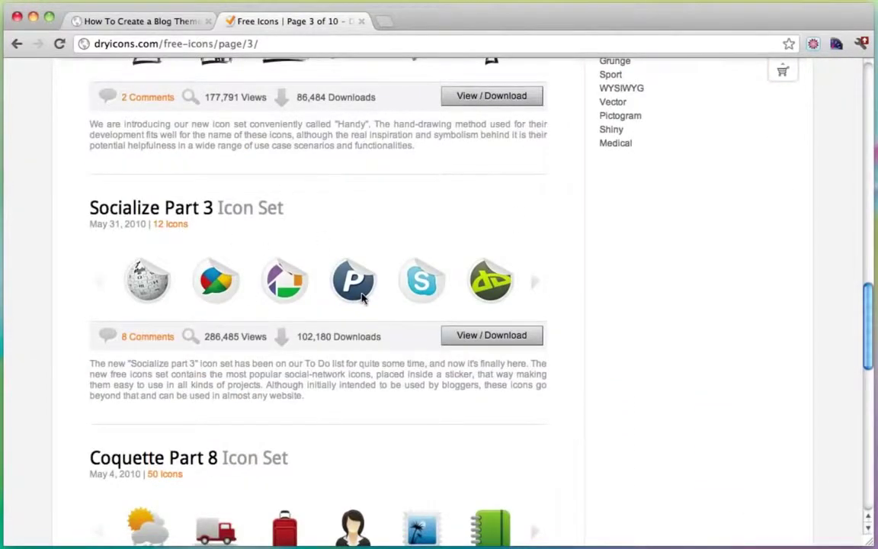
pyautogui.scroll(-3, 362, 298)
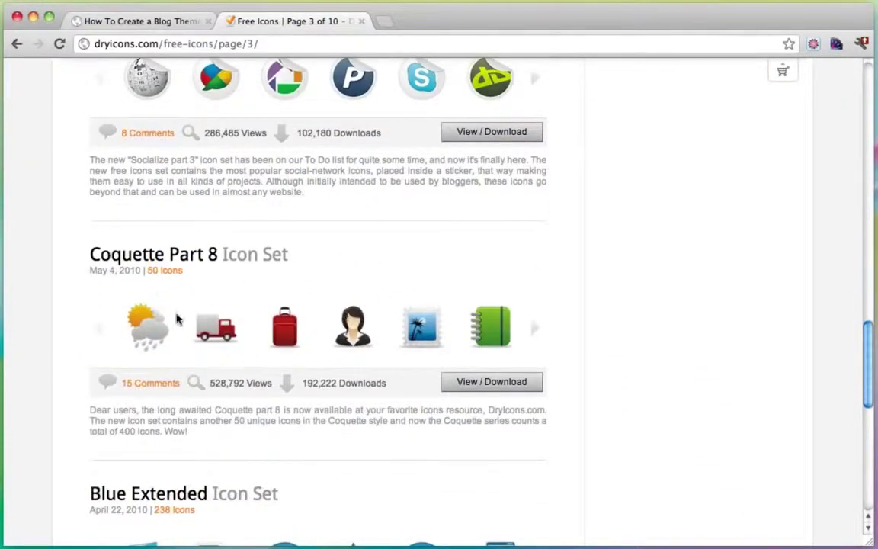
pyautogui.scroll(-5, 330, 313)
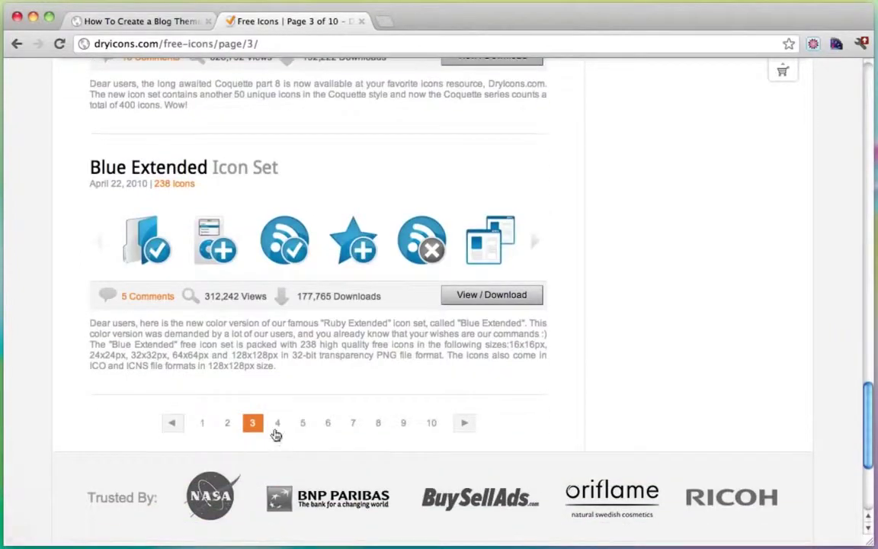
pyautogui.click(277, 431)
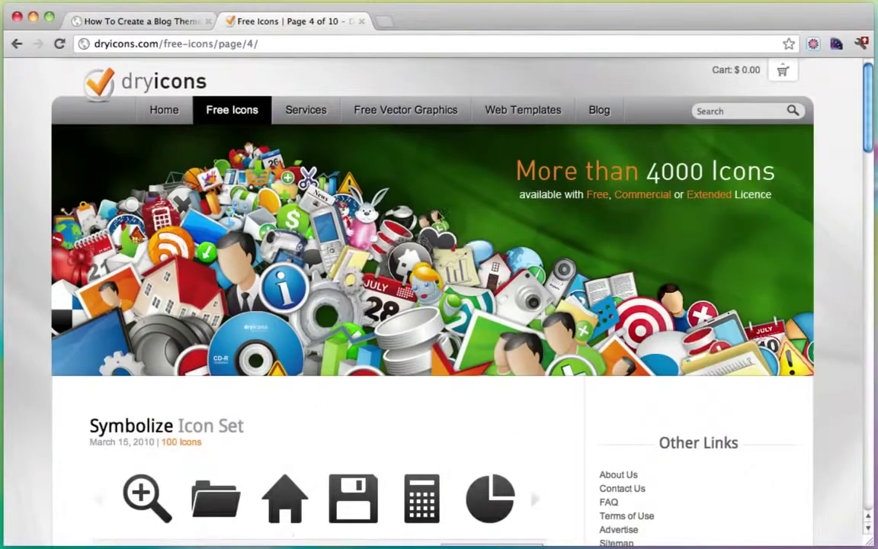
pyautogui.scroll(-4, 473, 229)
pyautogui.scroll(-15, 411, 295)
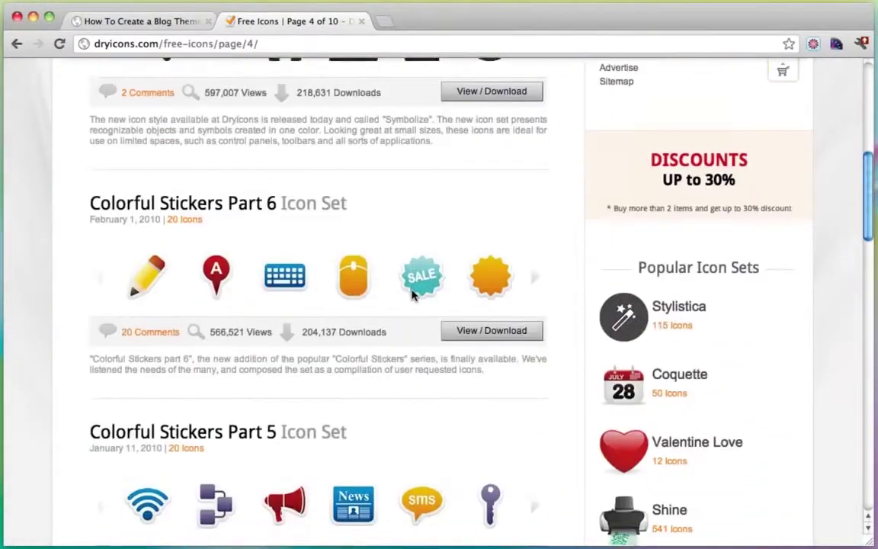
pyautogui.scroll(-8, 412, 295)
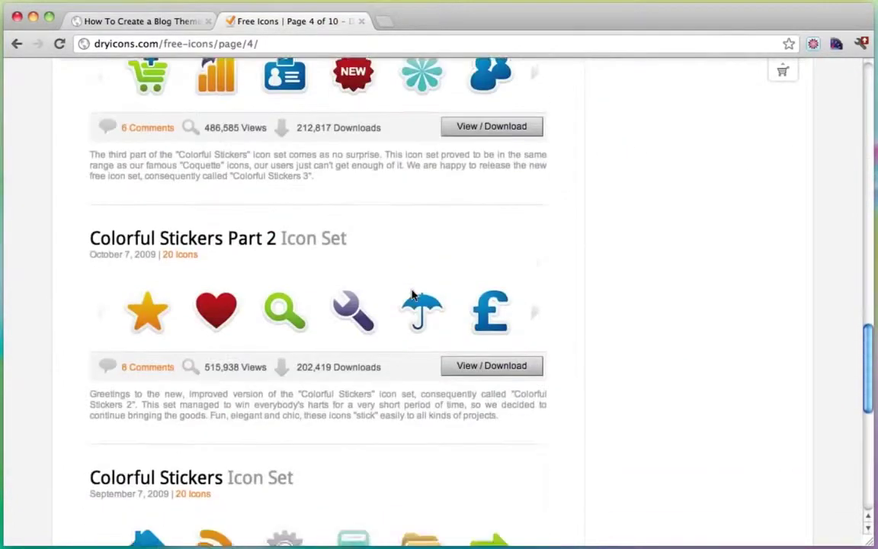
pyautogui.click(302, 453)
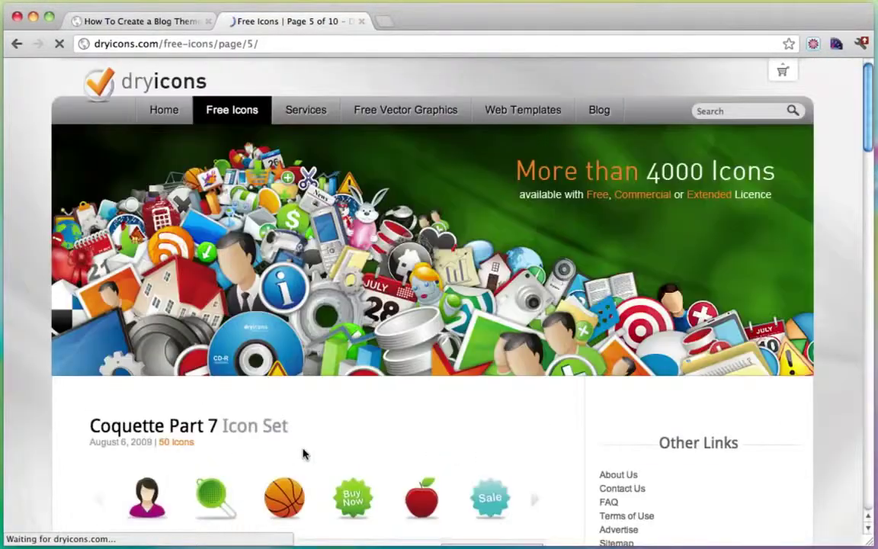
# Step: Continue to page 7 and open the Balloonica icon set's View / Download page
pyautogui.scroll(-5, 449, 329)
pyautogui.scroll(-15, 450, 329)
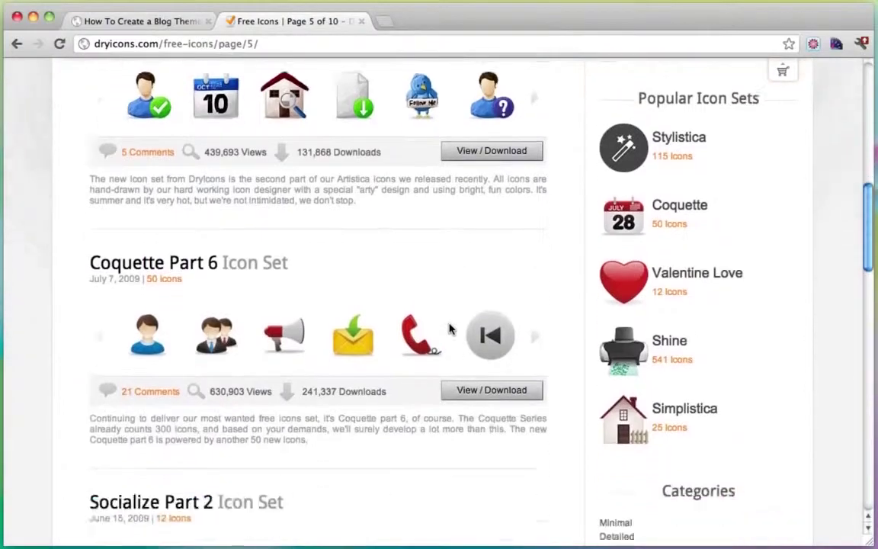
pyautogui.scroll(-3, 449, 330)
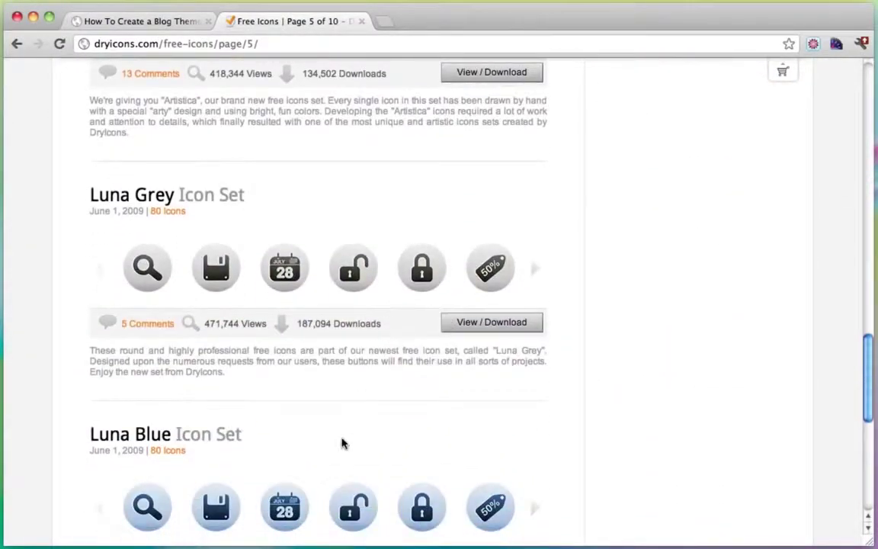
pyautogui.scroll(-5, 341, 444)
pyautogui.click(326, 412)
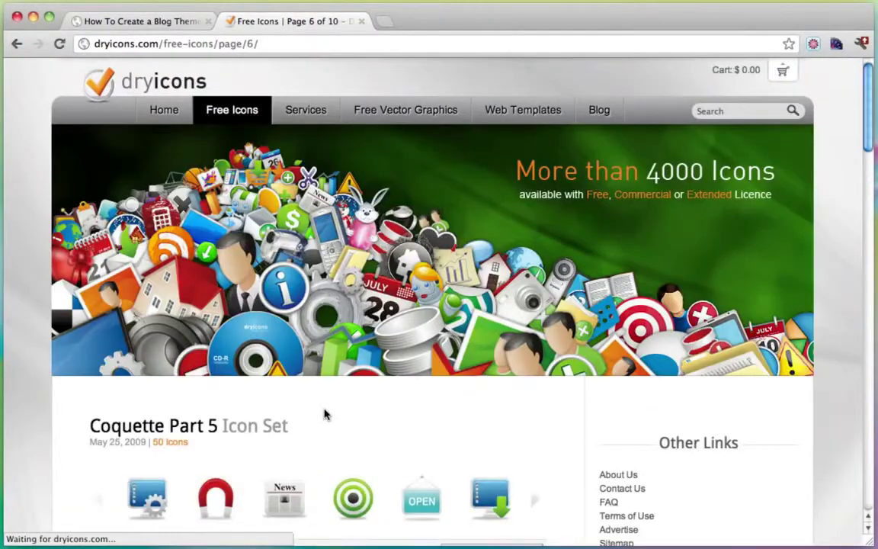
pyautogui.scroll(-10, 326, 413)
pyautogui.scroll(-12, 325, 413)
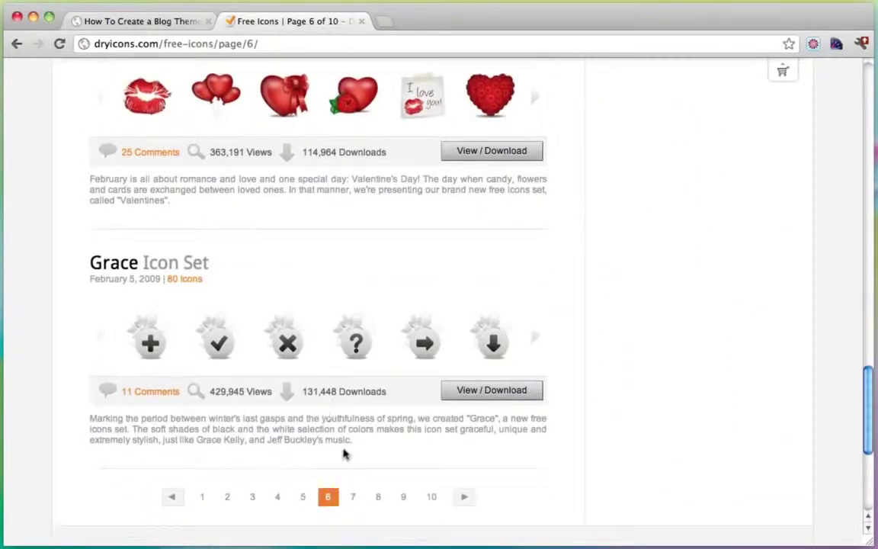
pyautogui.click(352, 496)
pyautogui.scroll(-5, 392, 442)
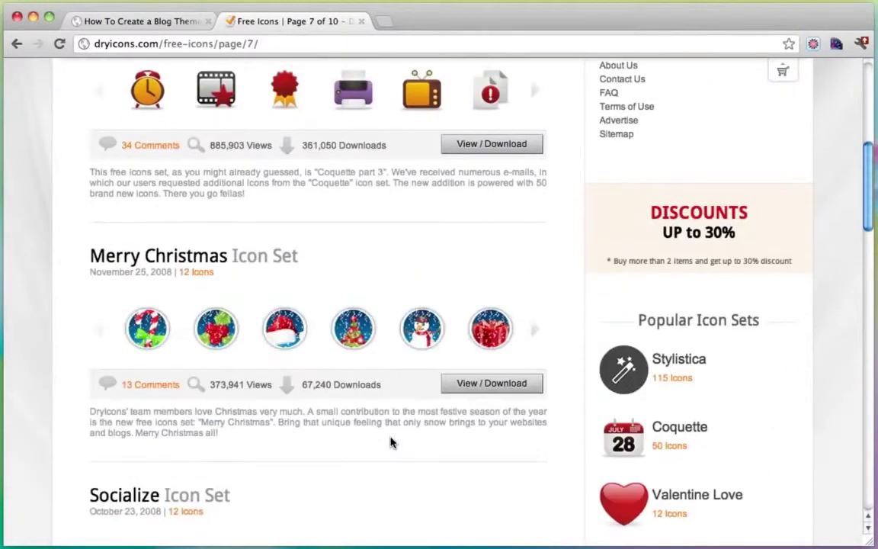
pyautogui.scroll(-12, 390, 443)
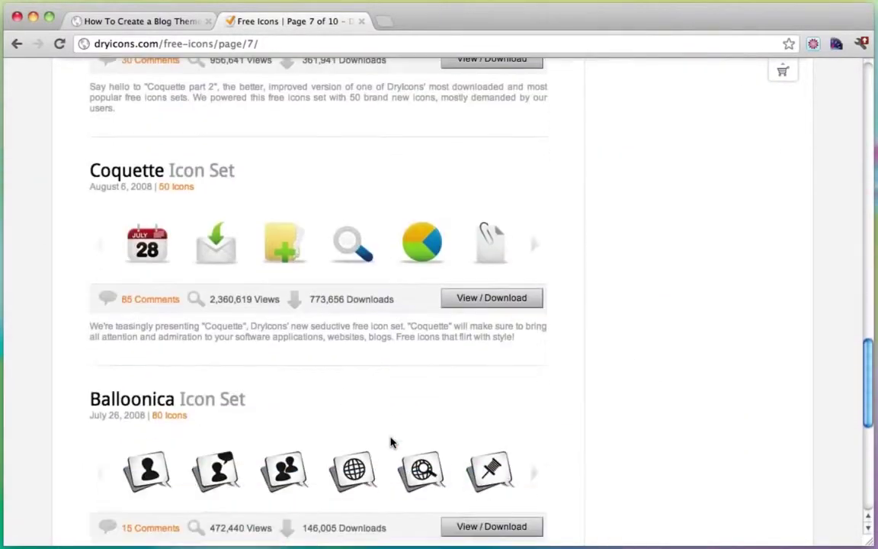
pyautogui.scroll(-4, 391, 442)
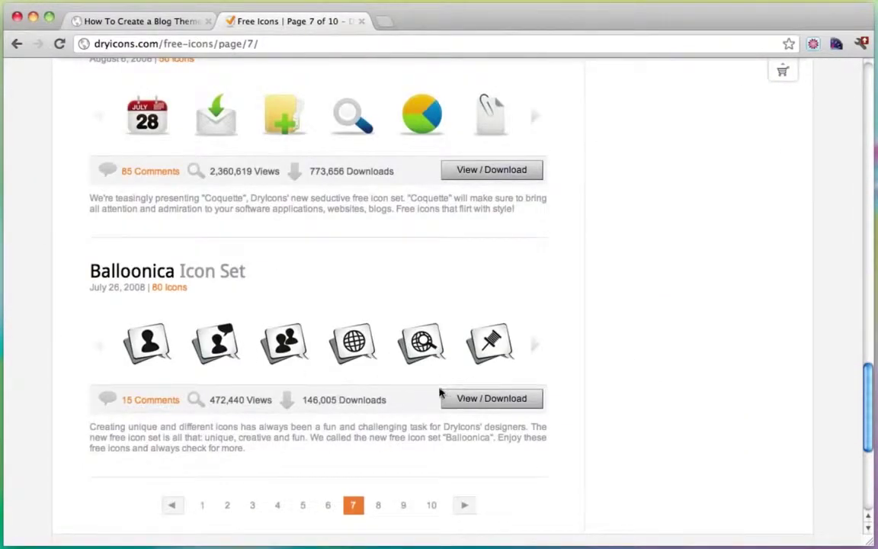
pyautogui.click(466, 410)
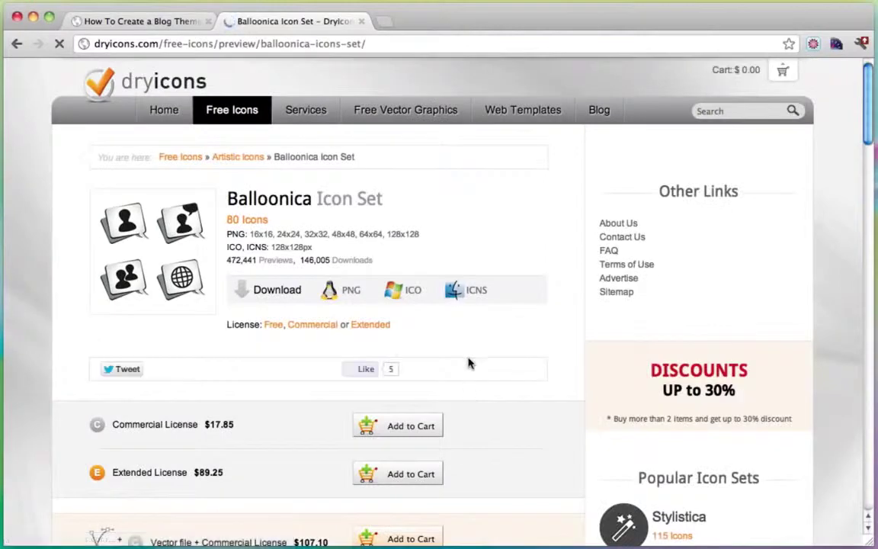
# Step: Download the Balloonica PNG zip and drag it from the browser onto the desktop
pyautogui.scroll(-3, 505, 323)
pyautogui.scroll(2, 506, 323)
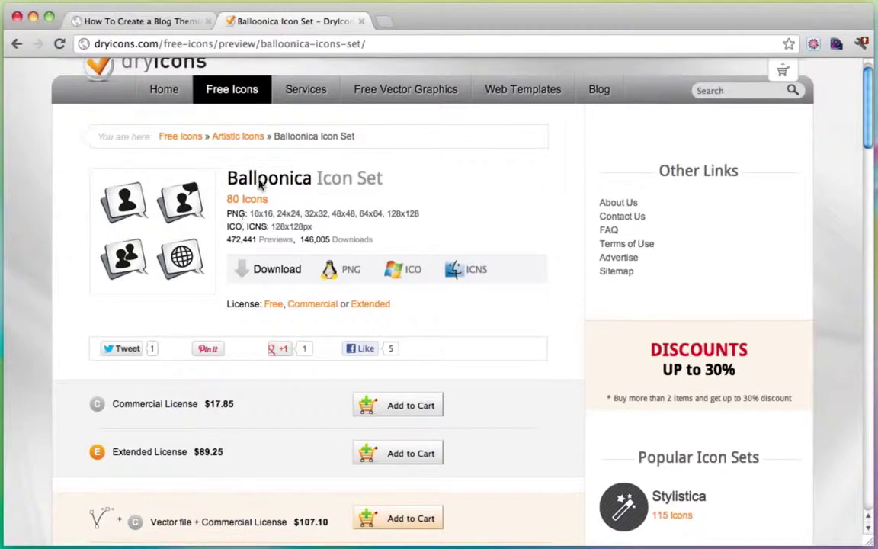
pyautogui.click(348, 273)
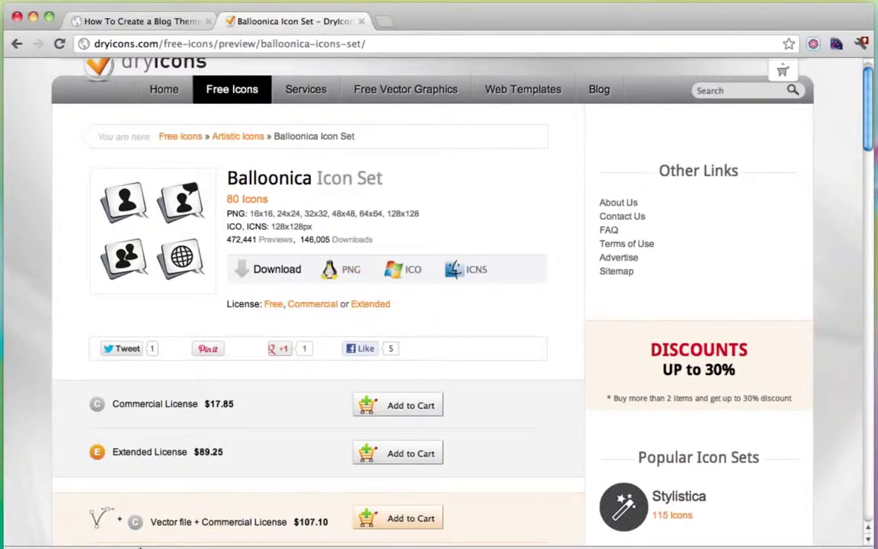
pyautogui.moveTo(61, 547); pyautogui.dragTo(876, 385)
# Step: Unarchive the Balloonica zip into a balloonica-icons-set (1) folder beside it, then restore Chrome
pyautogui.click(33, 17)
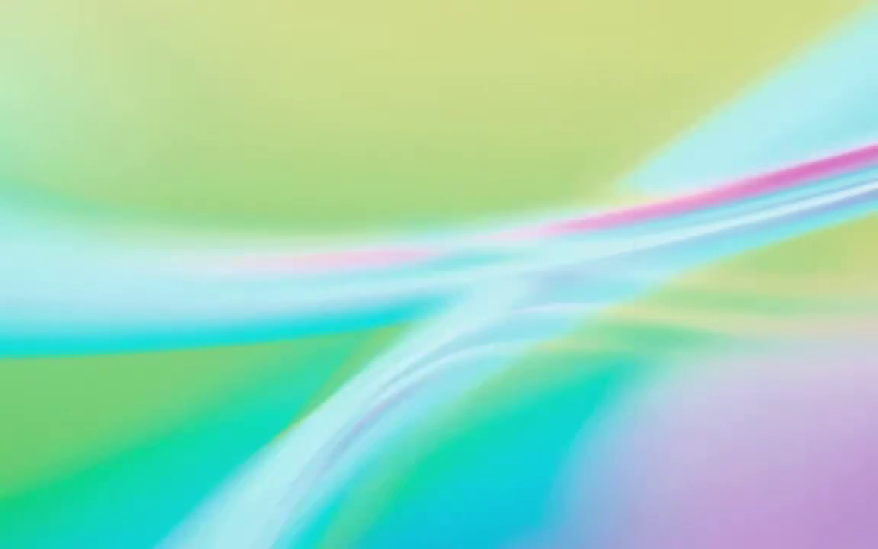
pyautogui.moveTo(402, 254); pyautogui.dragTo(337, 231)
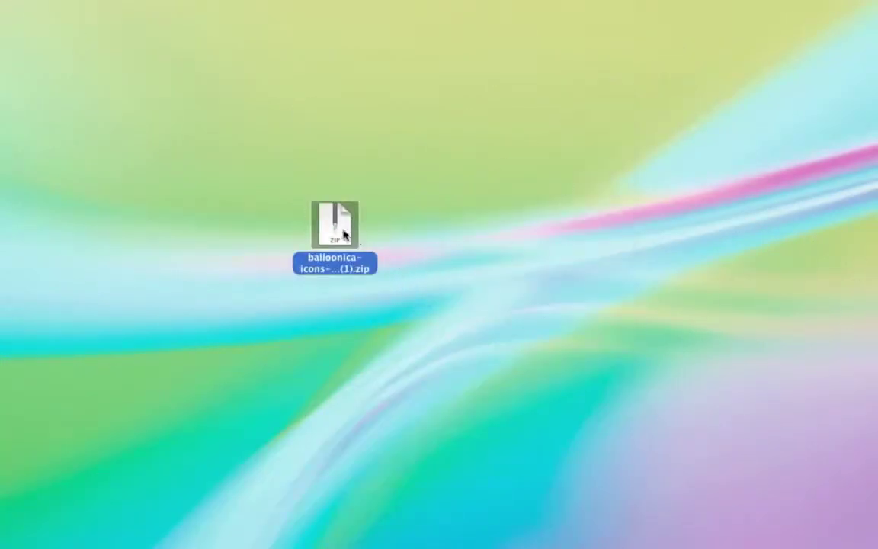
pyautogui.doubleClick(337, 231)
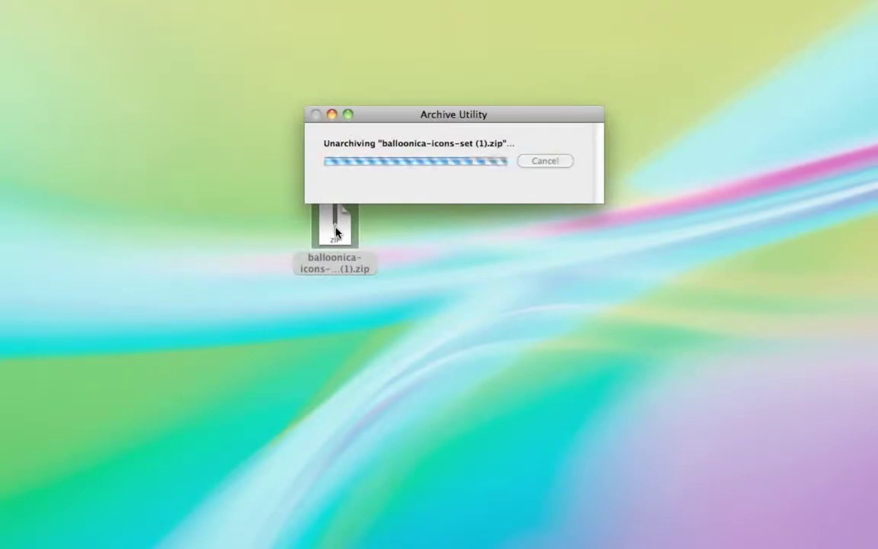
pyautogui.moveTo(336, 231); pyautogui.dragTo(414, 227)
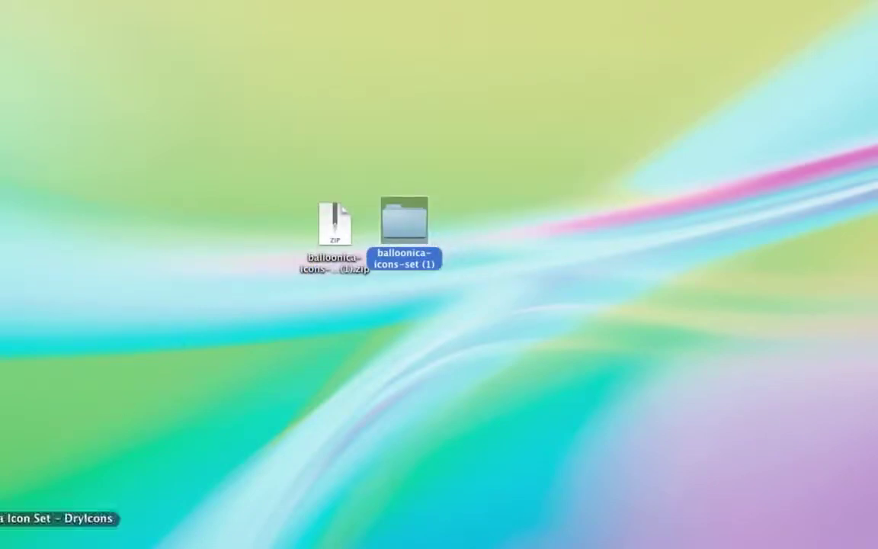
pyautogui.click(6, 505)
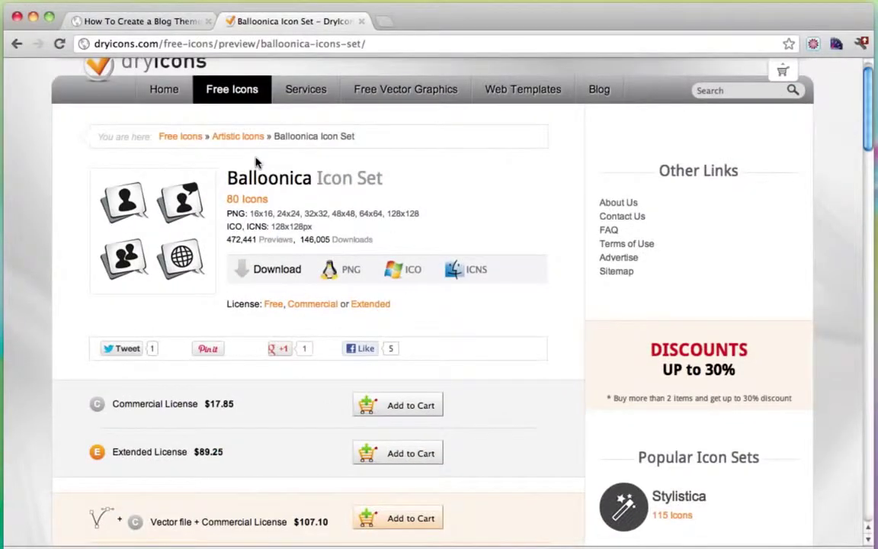
# Step: Close the DryIcons tab and start changing the header logo on Theme Options' Logo tab
pyautogui.click(362, 22)
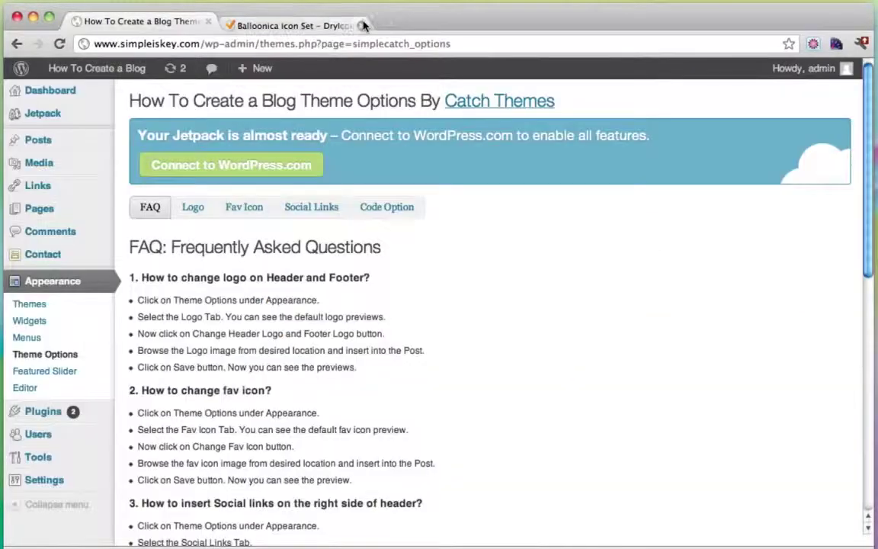
pyautogui.click(192, 209)
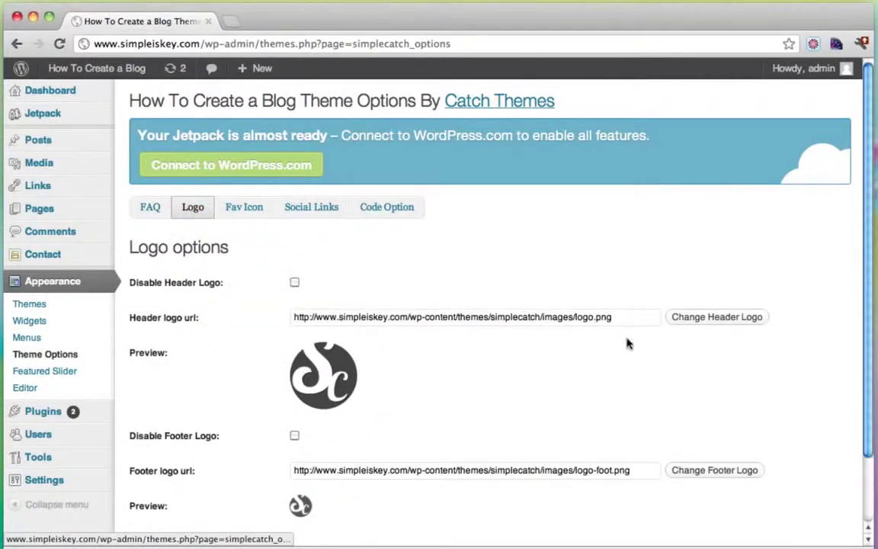
pyautogui.scroll(-2, 594, 358)
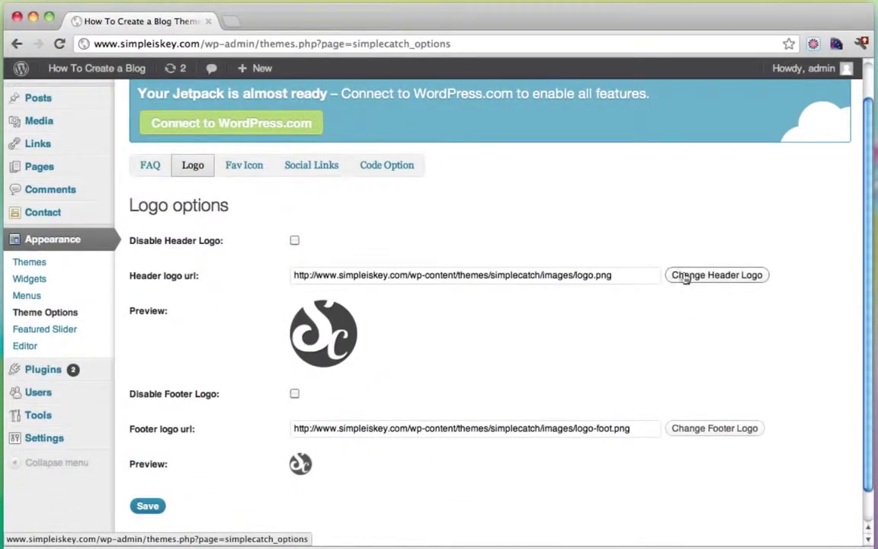
pyautogui.click(689, 275)
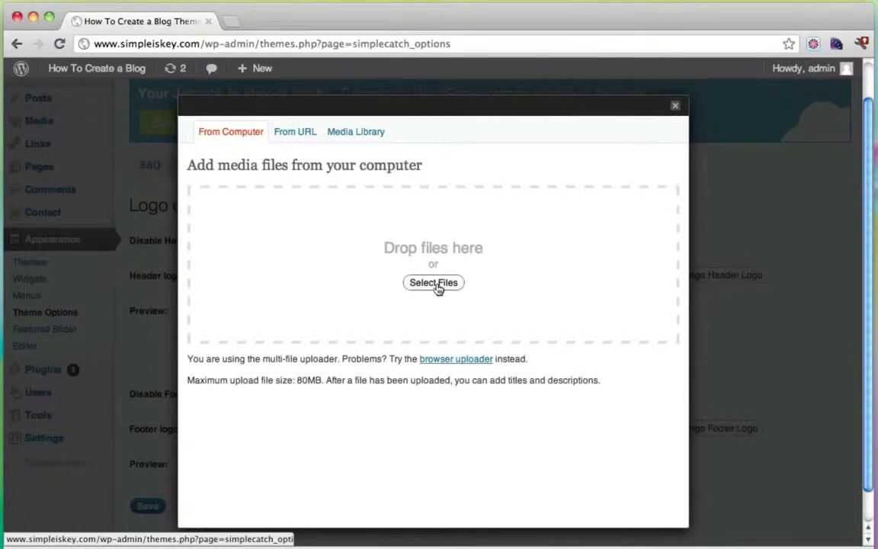
# Step: Upload user_comment.png from the desktop's balloonica-icons-set (1) png/128x128 folder
pyautogui.click(433, 282)
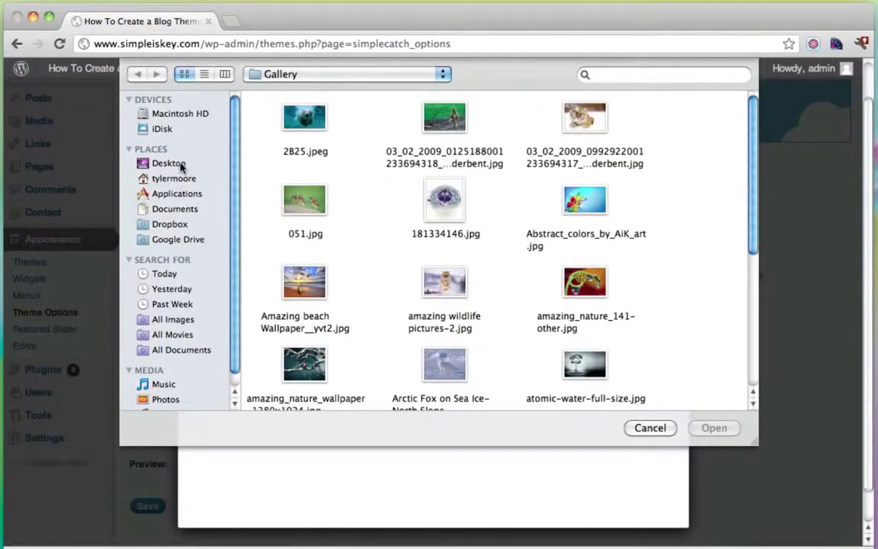
pyautogui.click(169, 163)
pyautogui.doubleClick(304, 128)
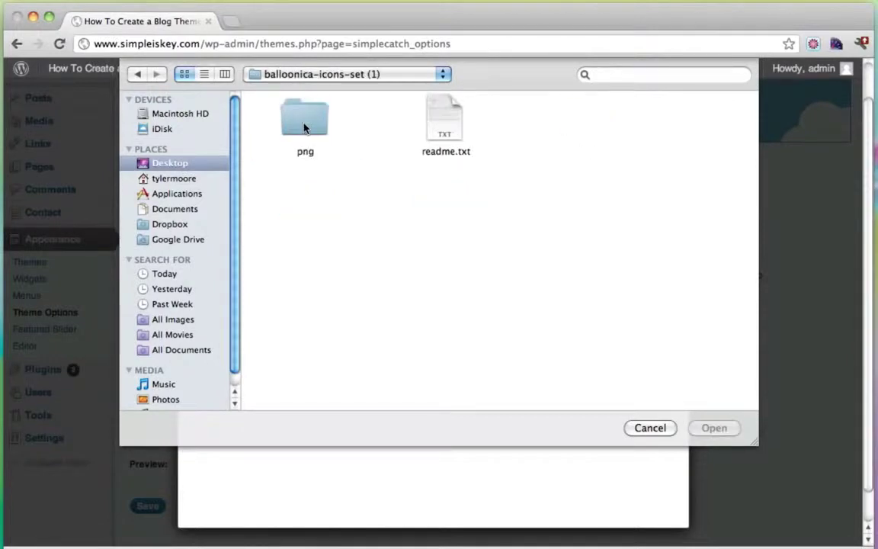
pyautogui.doubleClick(304, 127)
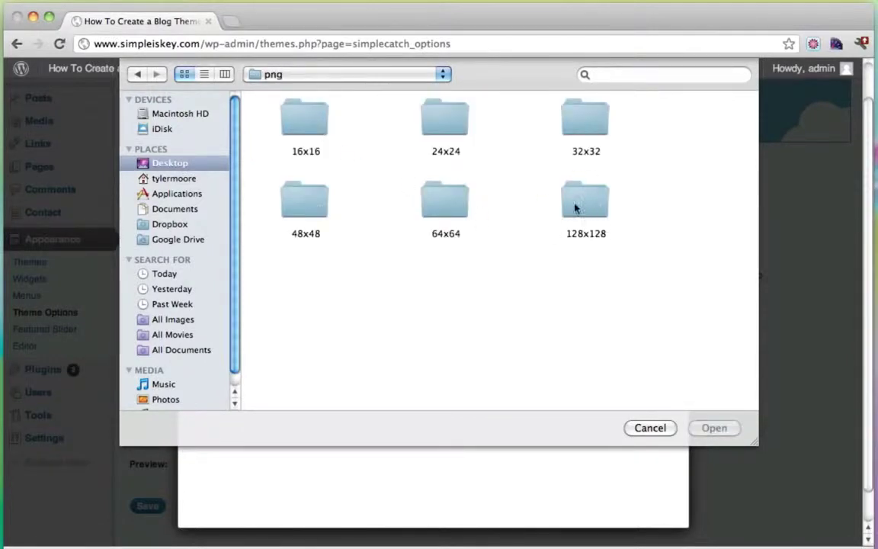
pyautogui.doubleClick(584, 199)
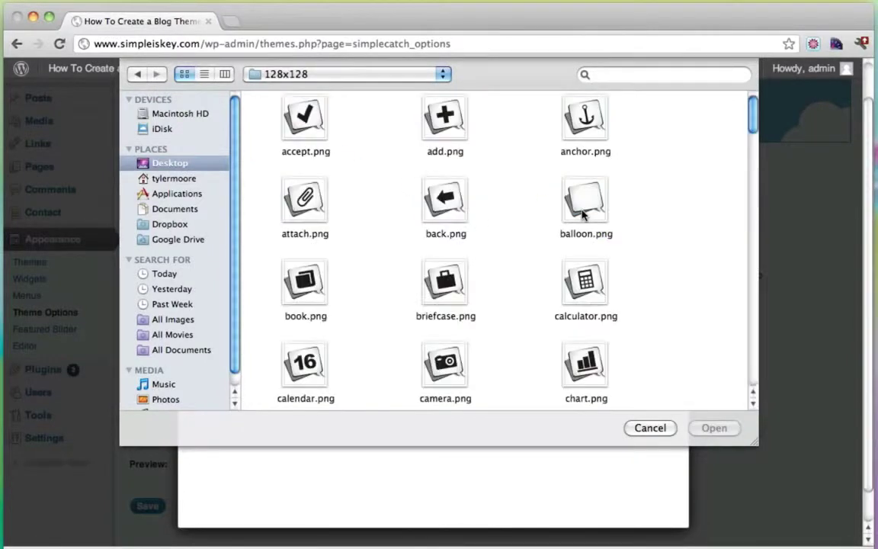
pyautogui.scroll(-6, 639, 230)
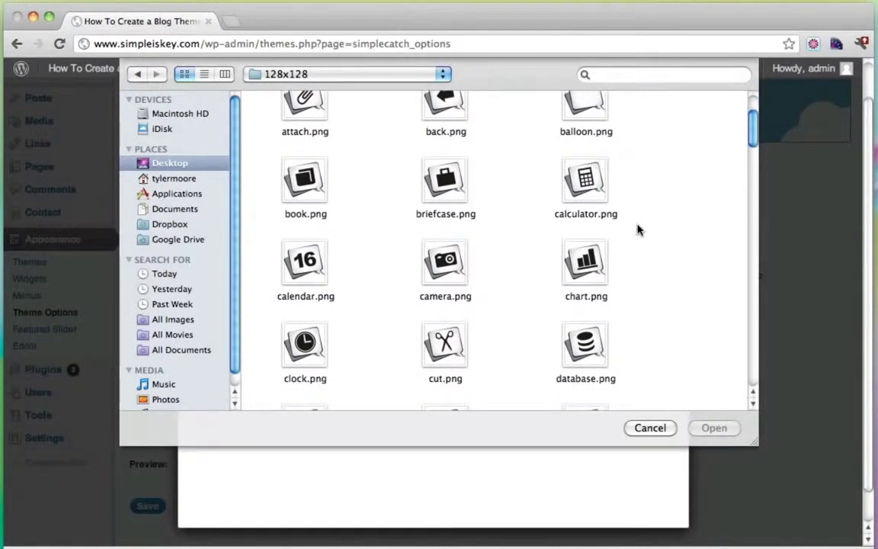
pyautogui.scroll(-8, 639, 230)
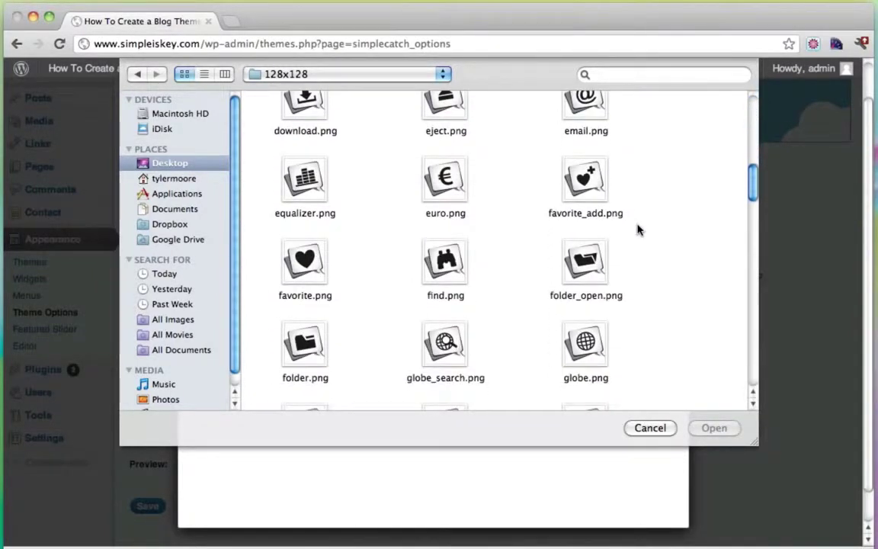
pyautogui.scroll(-10, 639, 230)
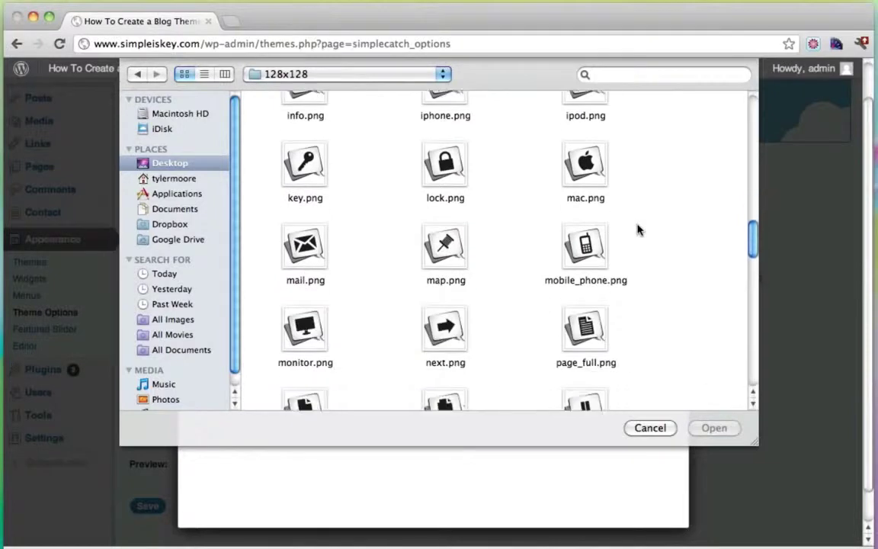
pyautogui.scroll(-11, 639, 231)
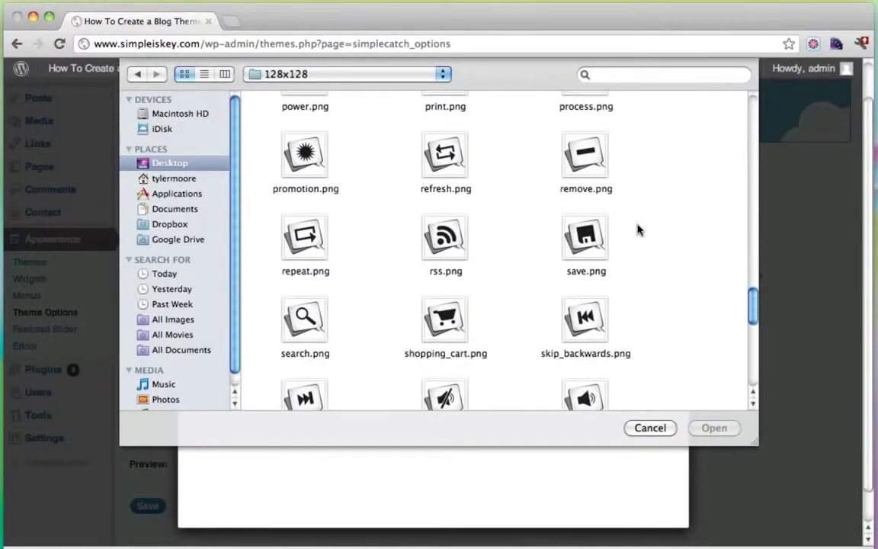
pyautogui.scroll(-2, 639, 231)
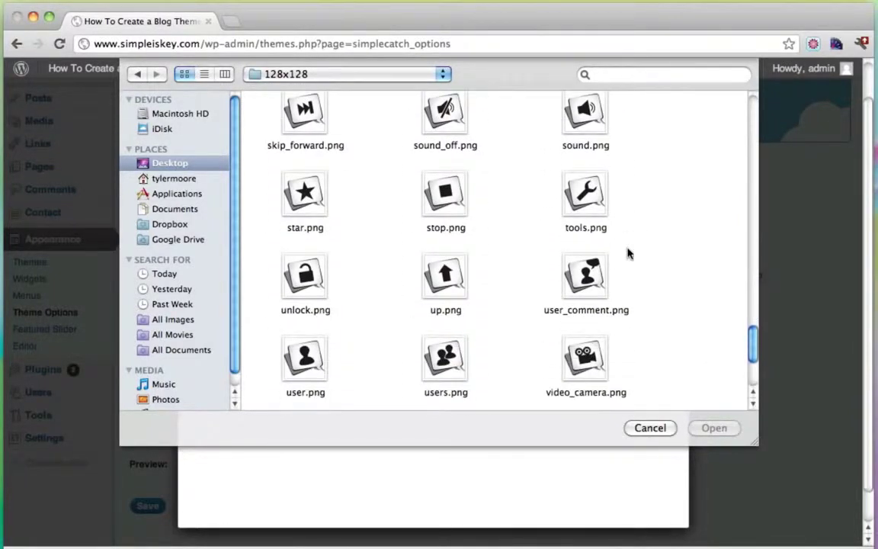
pyautogui.click(584, 276)
pyautogui.click(714, 428)
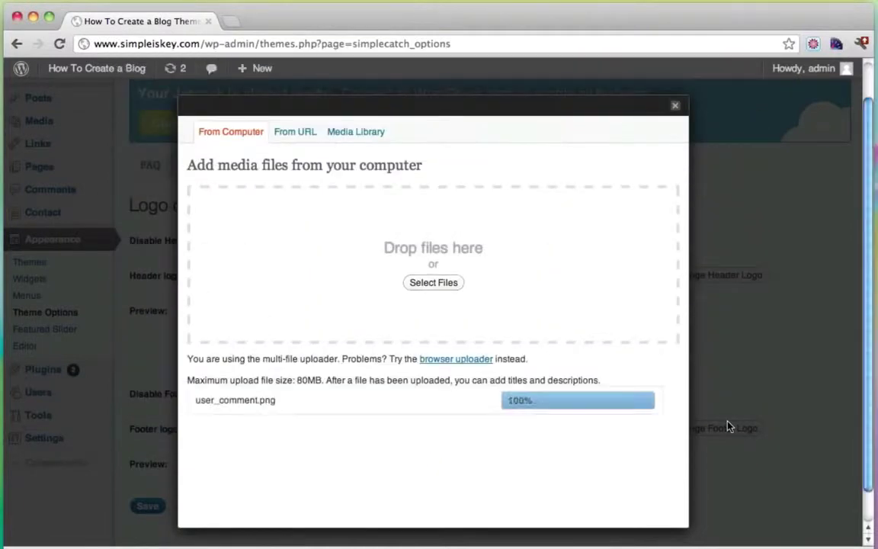
# Step: Insert the uploaded image as the header logo and save the theme options
pyautogui.scroll(-10, 488, 298)
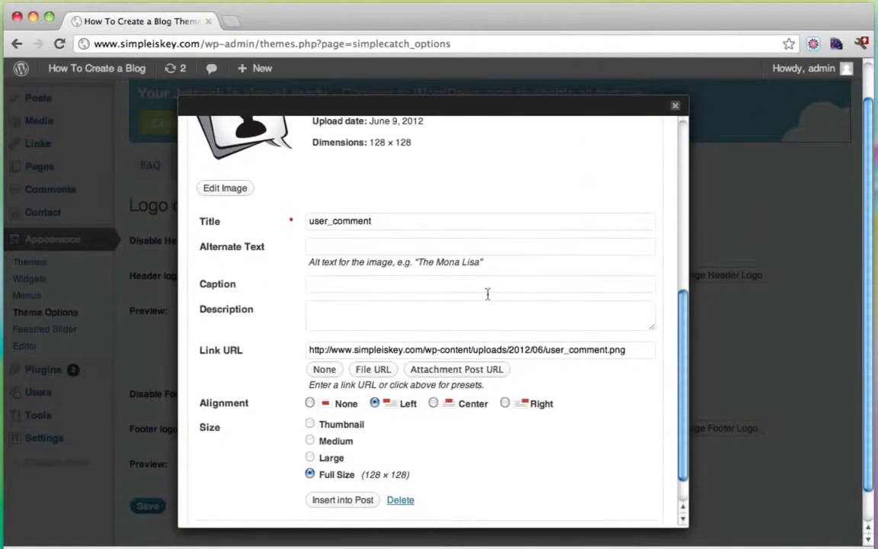
pyautogui.click(343, 464)
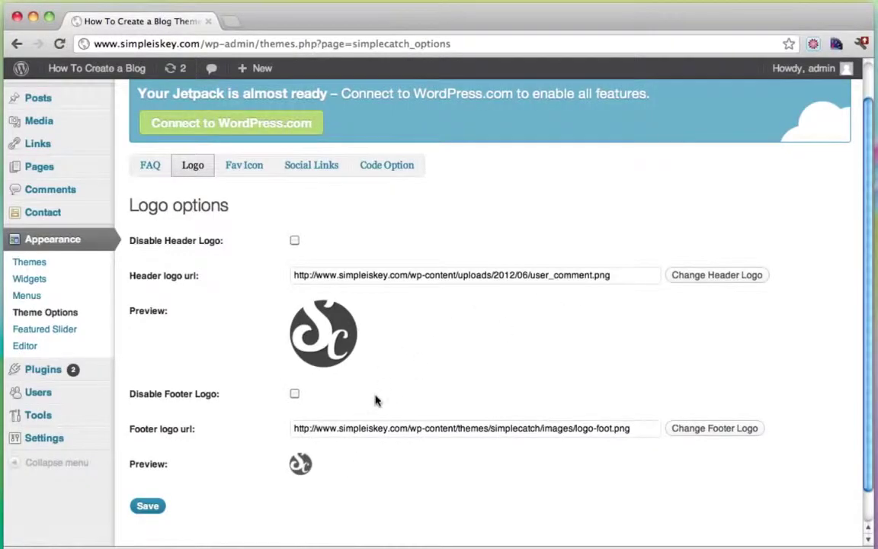
pyautogui.scroll(-2, 375, 401)
pyautogui.click(148, 470)
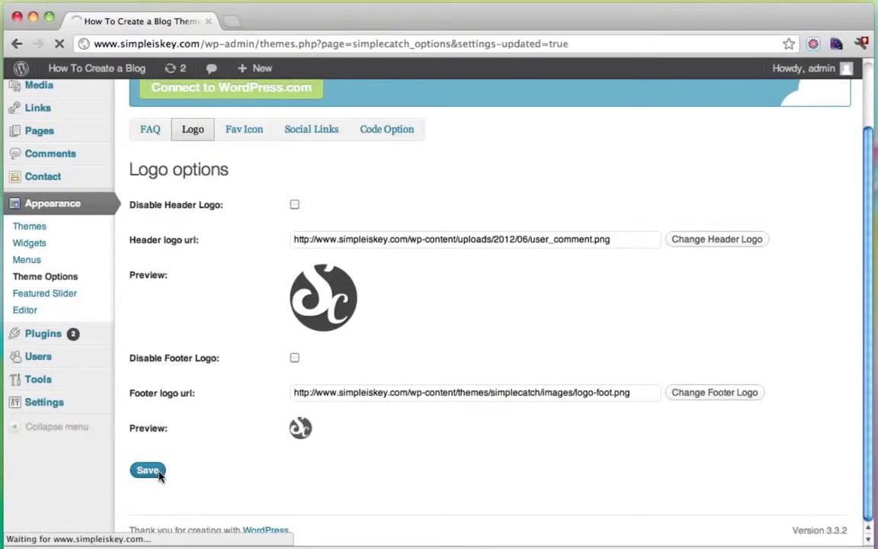
# Step: Dismiss the footer logo's media upload box without changes and switch to the Fav Icon options
pyautogui.scroll(-3, 527, 427)
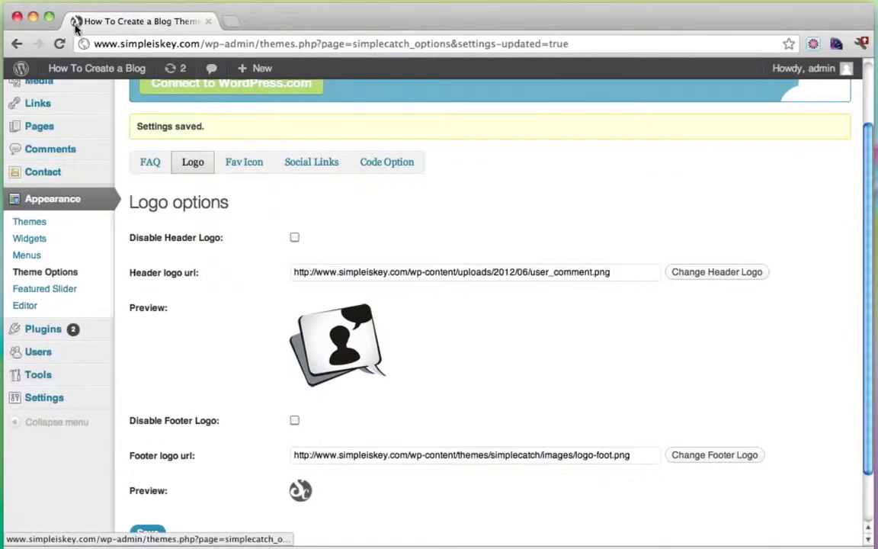
pyautogui.scroll(-2, 547, 377)
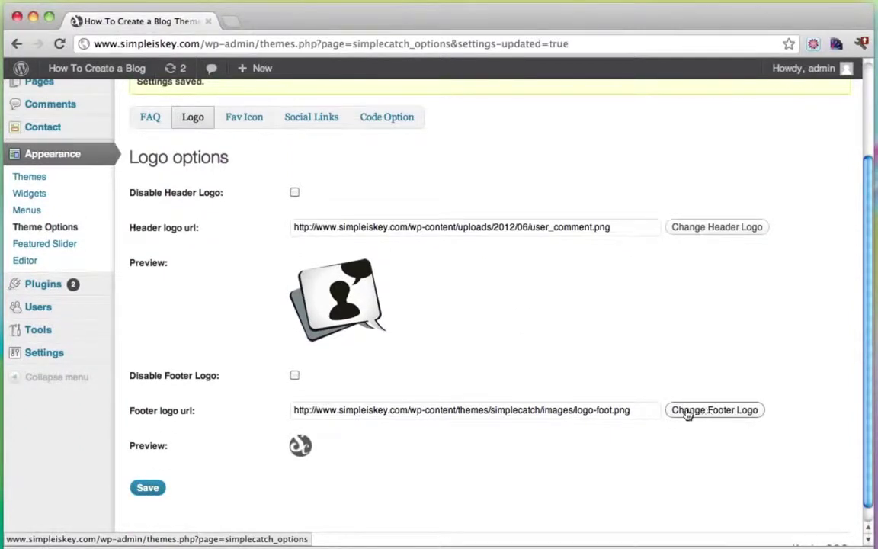
pyautogui.scroll(-1, 511, 408)
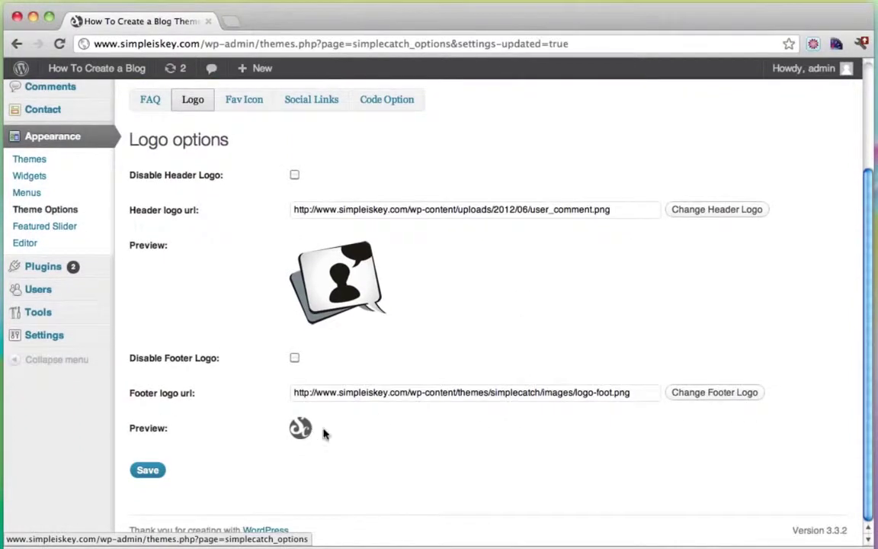
pyautogui.click(697, 395)
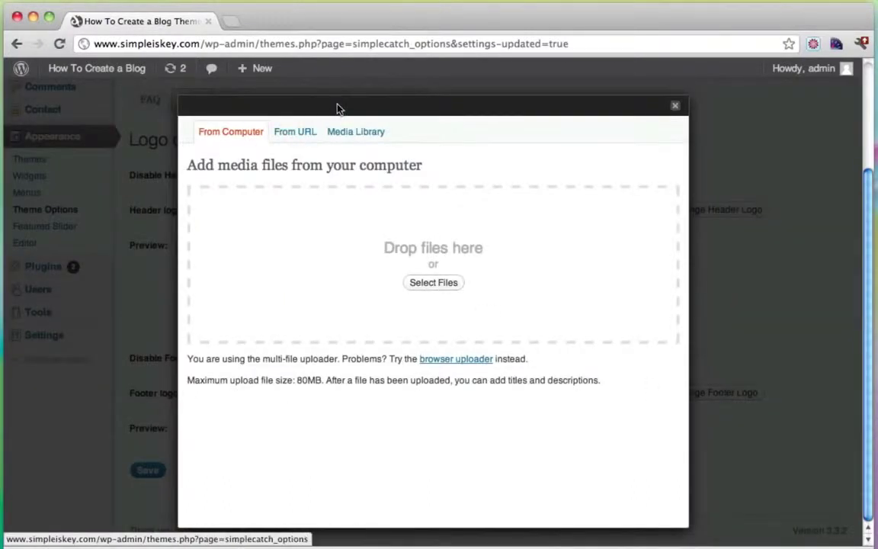
pyautogui.click(675, 105)
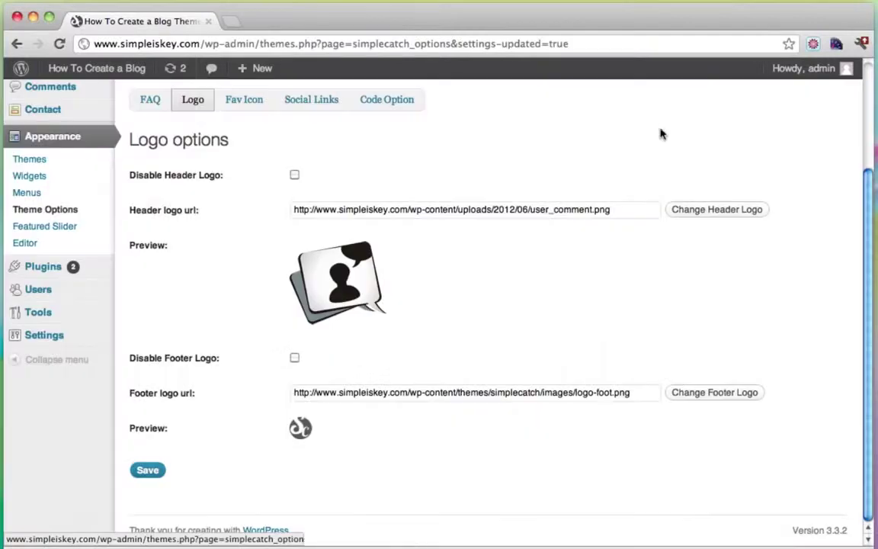
pyautogui.click(235, 104)
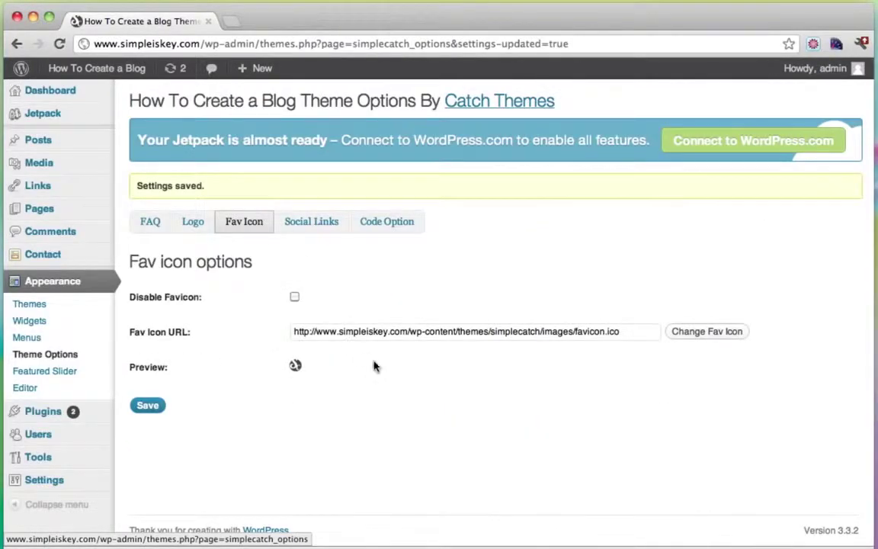
# Step: Upload user_comment.png from the Balloonica png/32x32 folder as the new favicon image
pyautogui.click(683, 332)
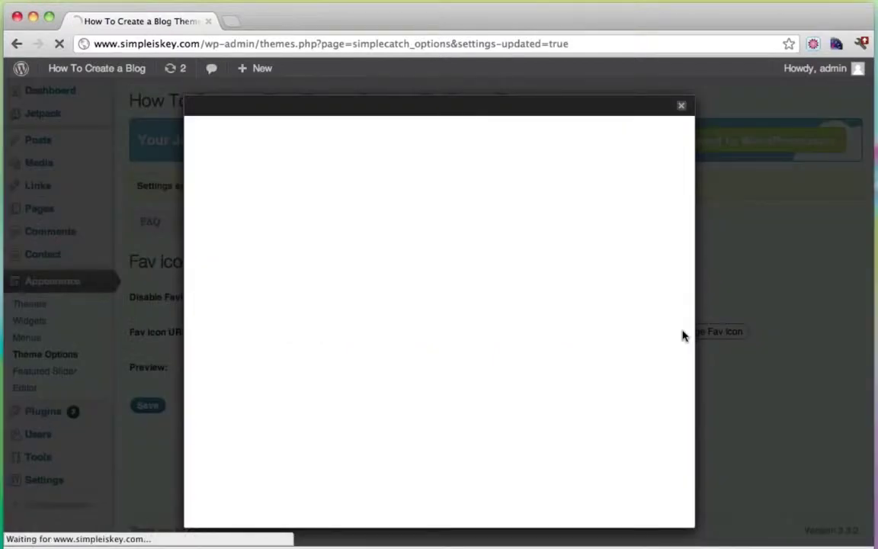
pyautogui.click(446, 283)
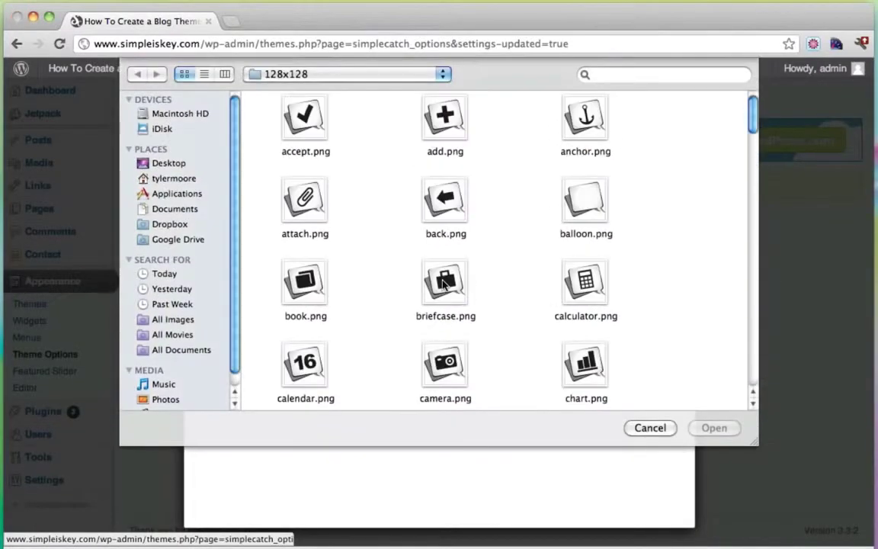
pyautogui.click(429, 69)
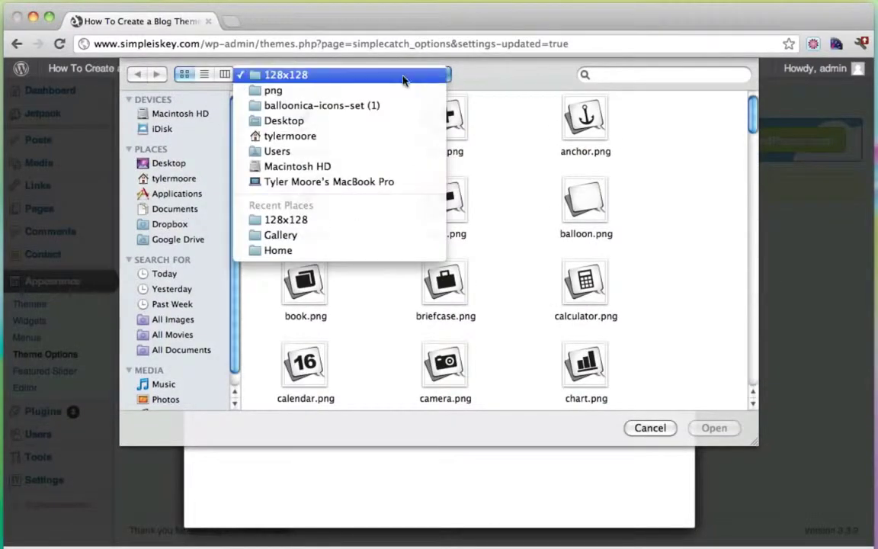
pyautogui.click(380, 90)
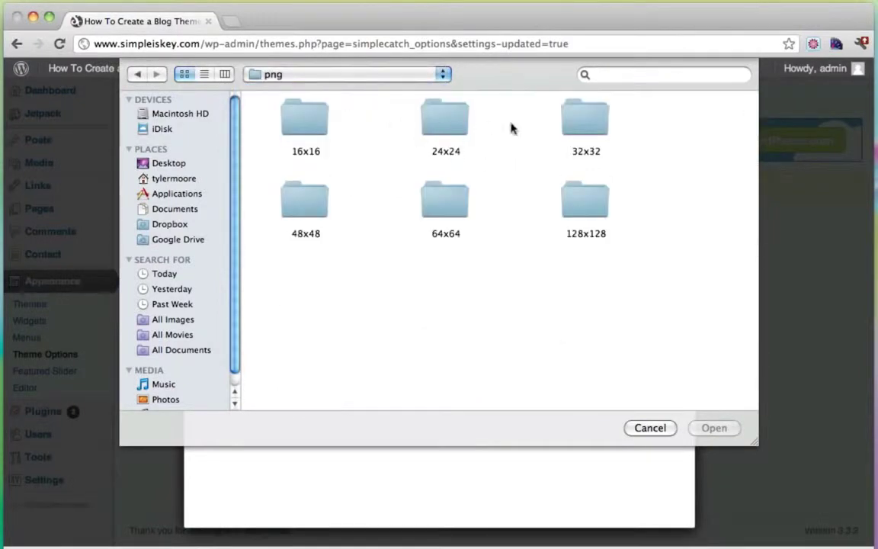
pyautogui.doubleClick(593, 131)
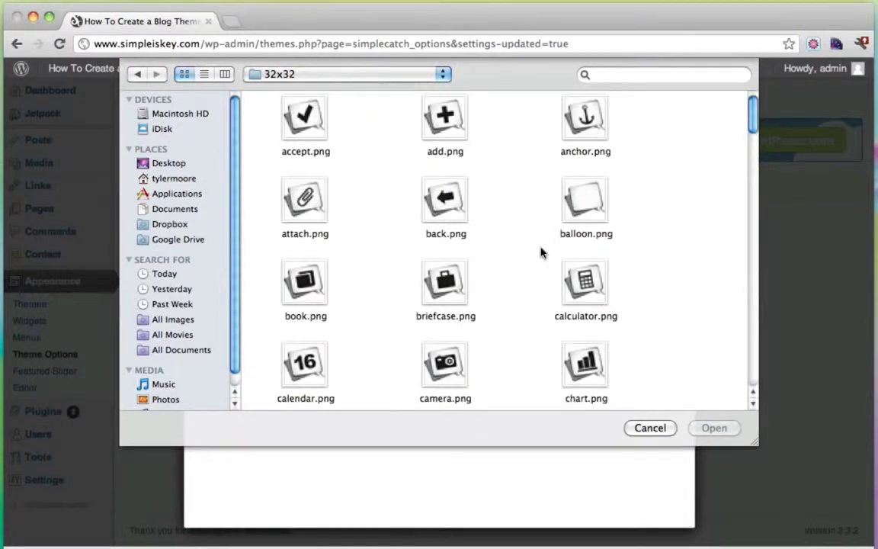
pyautogui.scroll(-15, 541, 253)
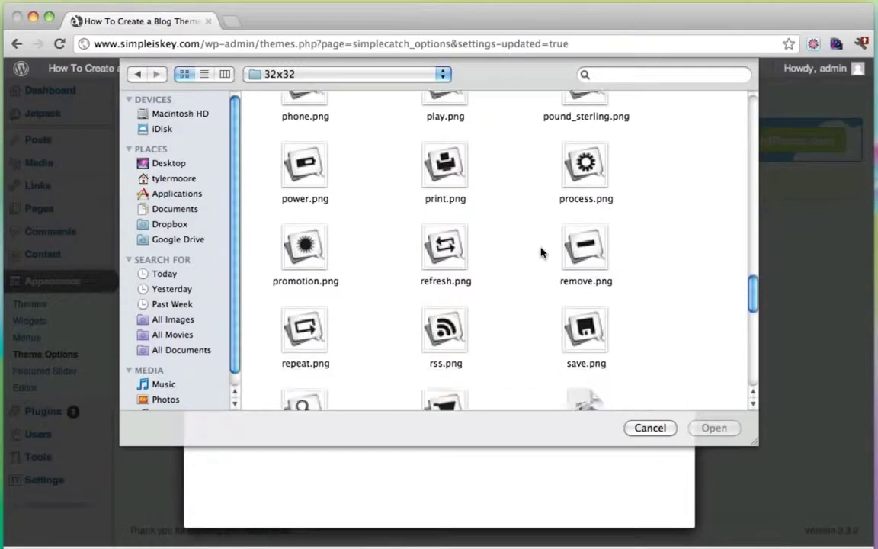
pyautogui.scroll(-8, 542, 252)
pyautogui.click(587, 261)
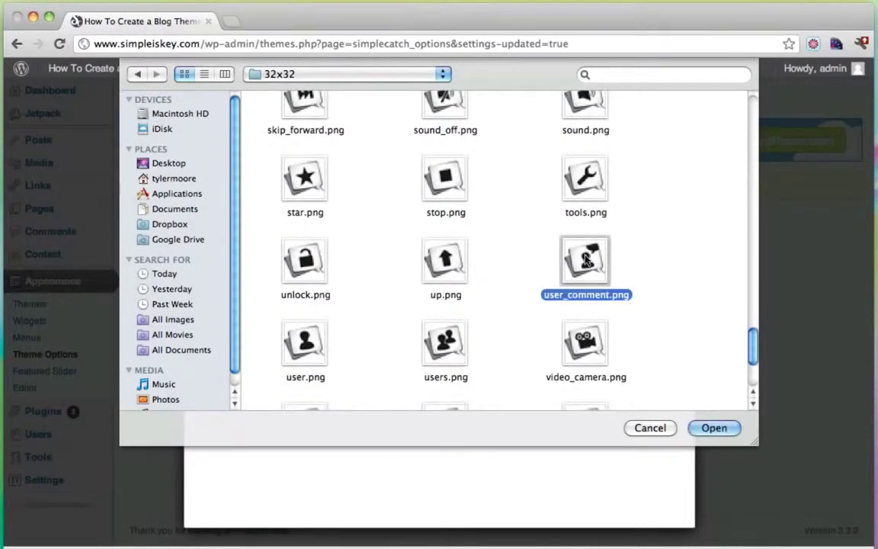
pyautogui.click(715, 427)
# Step: Insert the uploaded icon as the favicon and save the theme options
pyautogui.scroll(-8, 517, 370)
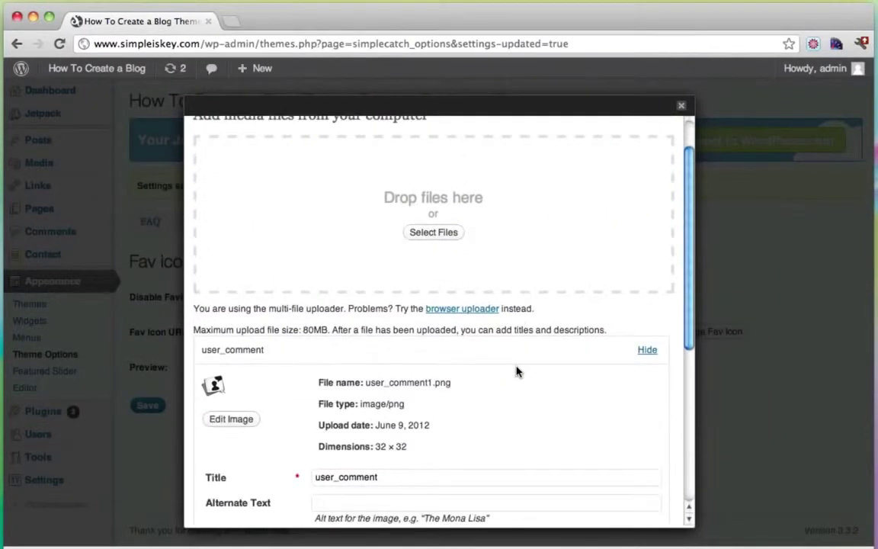
pyautogui.scroll(-3, 503, 385)
pyautogui.click(349, 463)
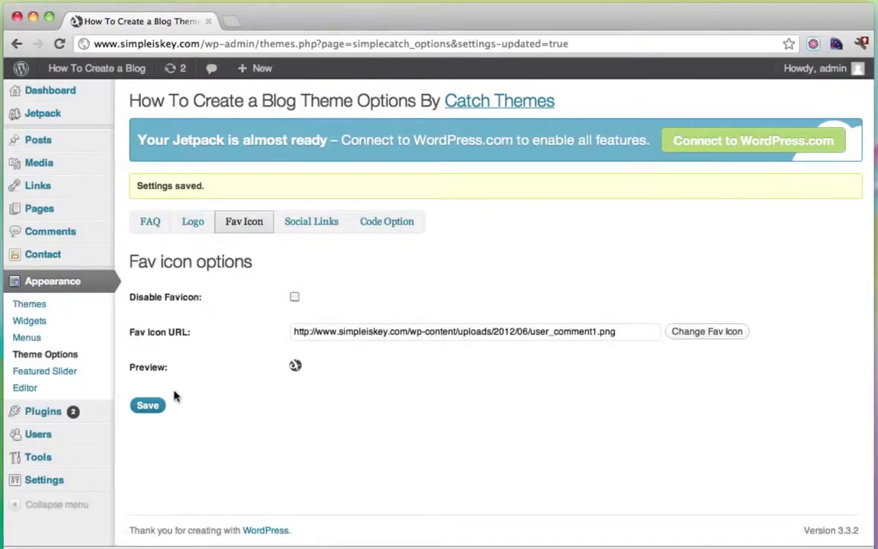
pyautogui.click(148, 405)
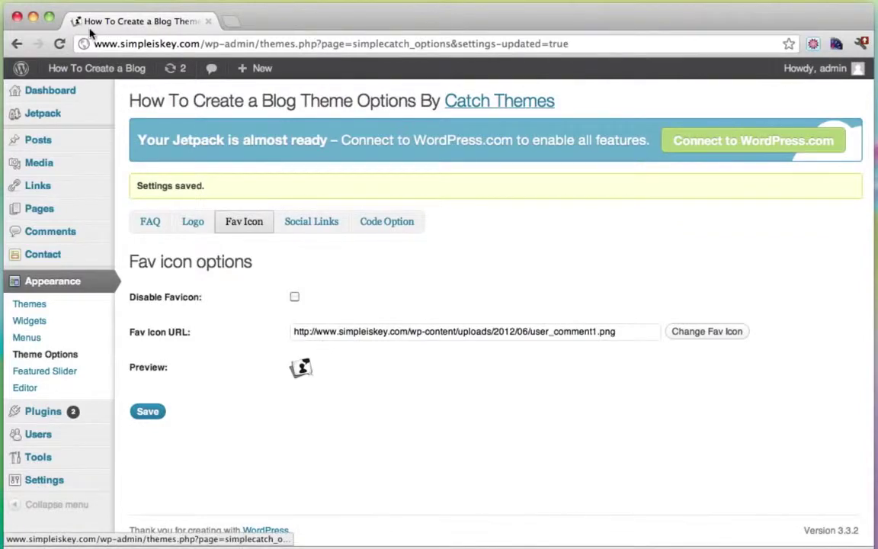
# Step: View the live blog front page with its new user_comment logo, then go back to the Dashboard
pyautogui.moveTo(119, 69)
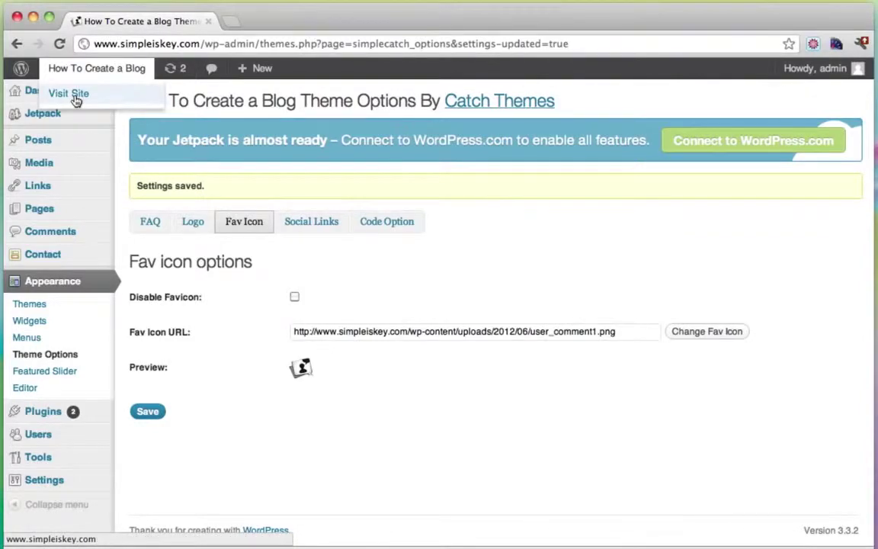
pyautogui.click(76, 101)
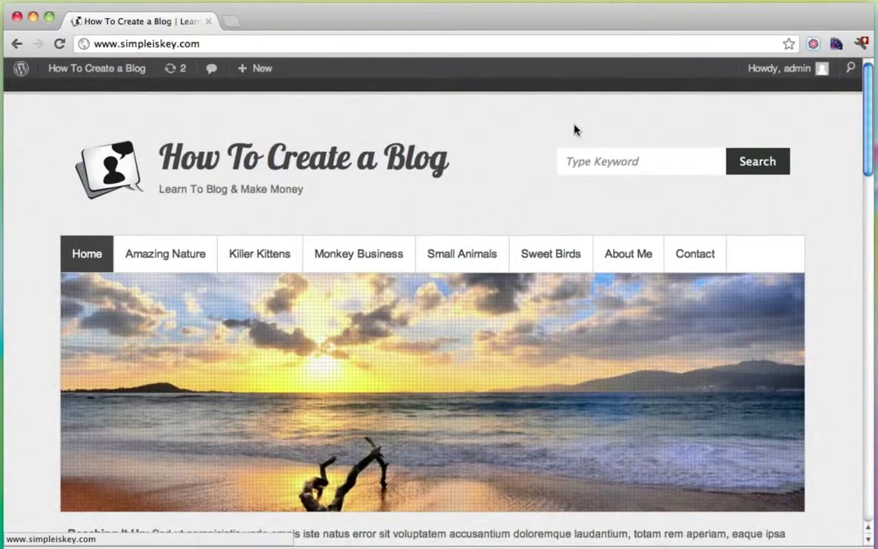
pyautogui.moveTo(89, 72)
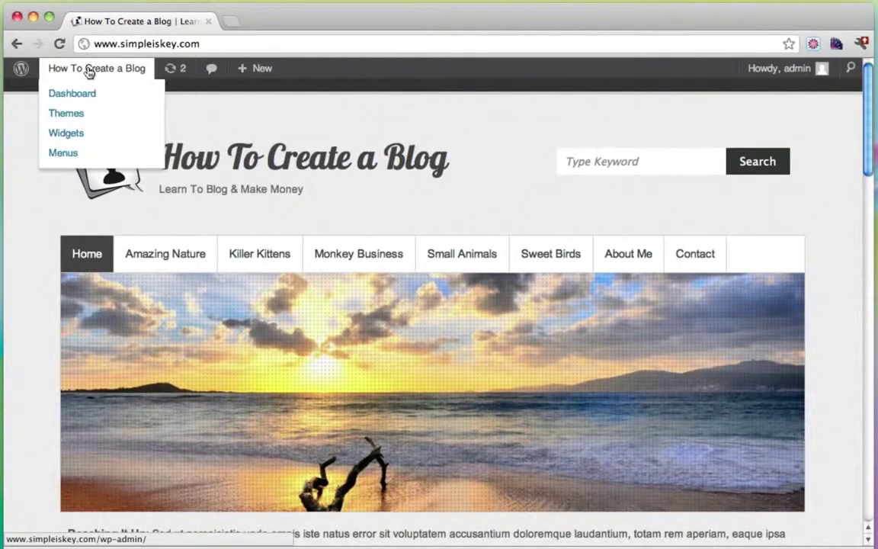
pyautogui.click(87, 93)
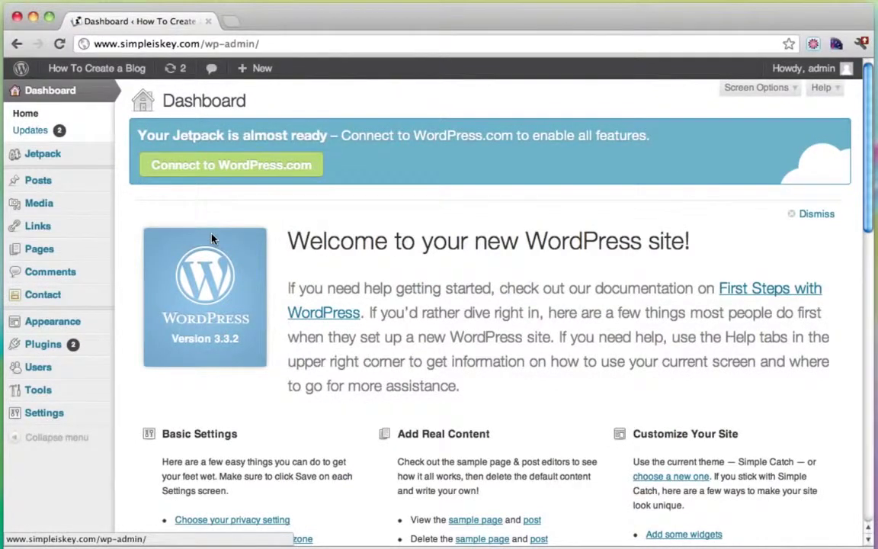
# Step: In Theme Options' Social Links tab, fill in the Facebook profile URL
pyautogui.moveTo(79, 325)
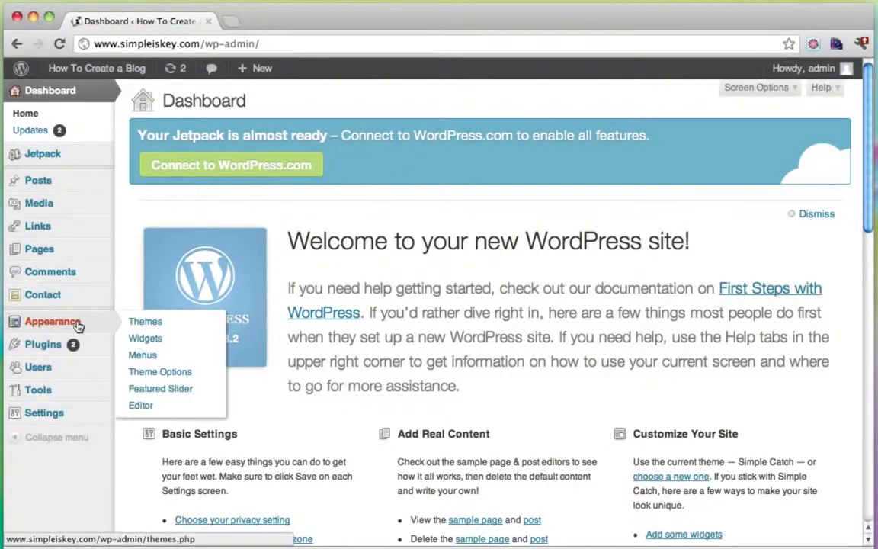
pyautogui.click(176, 370)
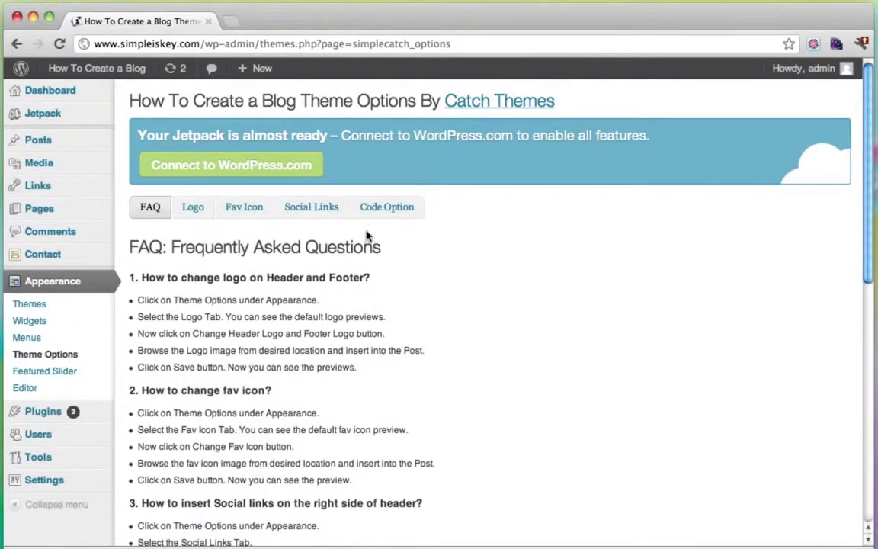
pyautogui.click(313, 211)
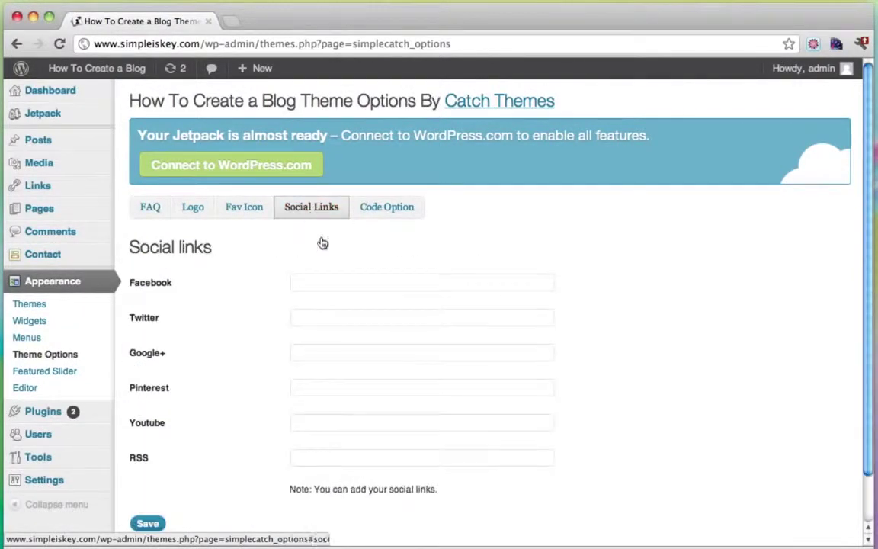
pyautogui.click(325, 286)
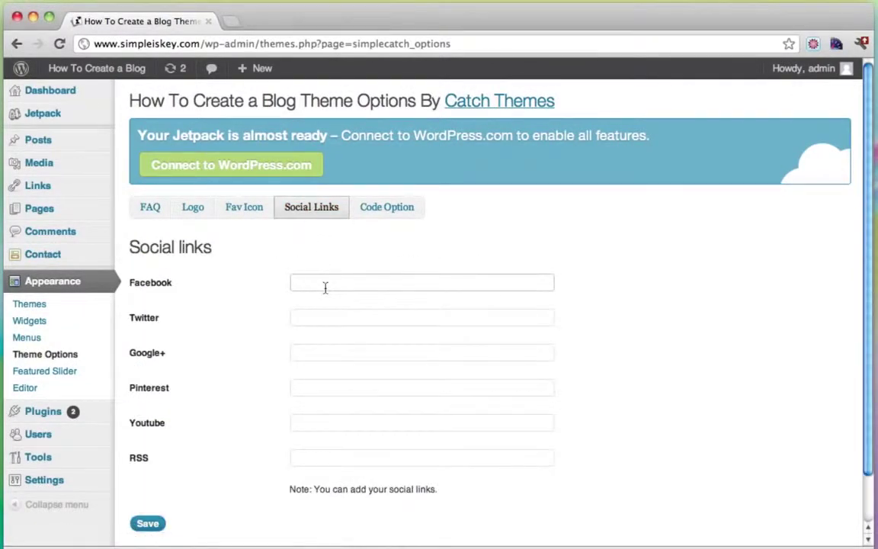
pyautogui.write('http')
pyautogui.press('Down')
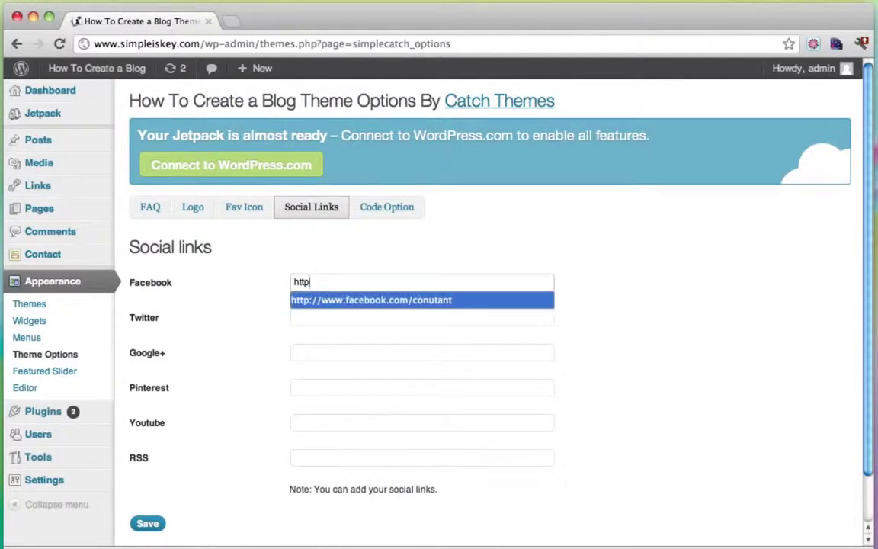
pyautogui.press('Tab')
pyautogui.moveTo(398, 282); pyautogui.dragTo(465, 284)
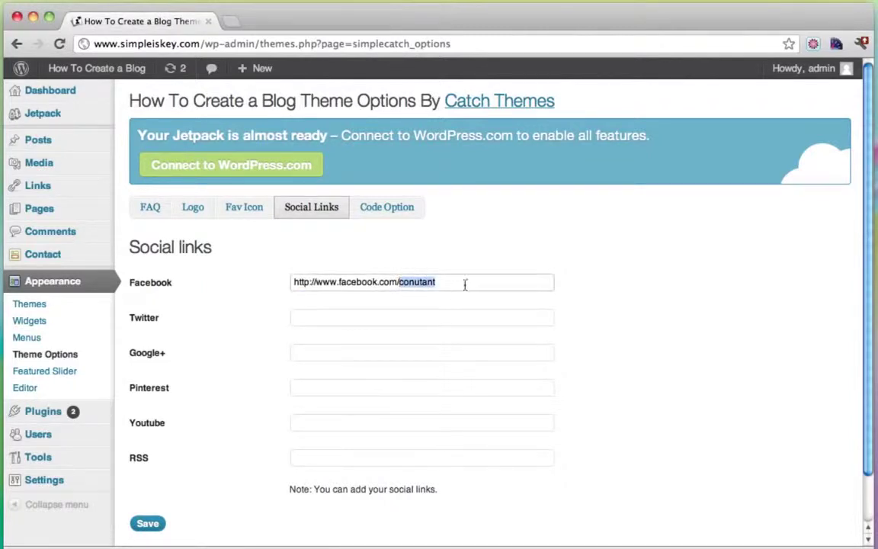
# Step: Add the Twitter and YouTube profile URLs and save the social links
pyautogui.click(396, 315)
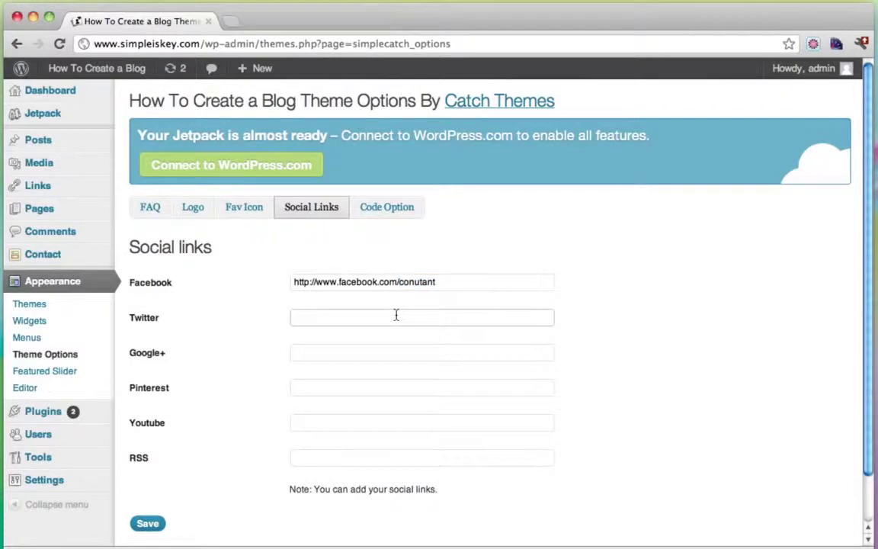
pyautogui.write('h')
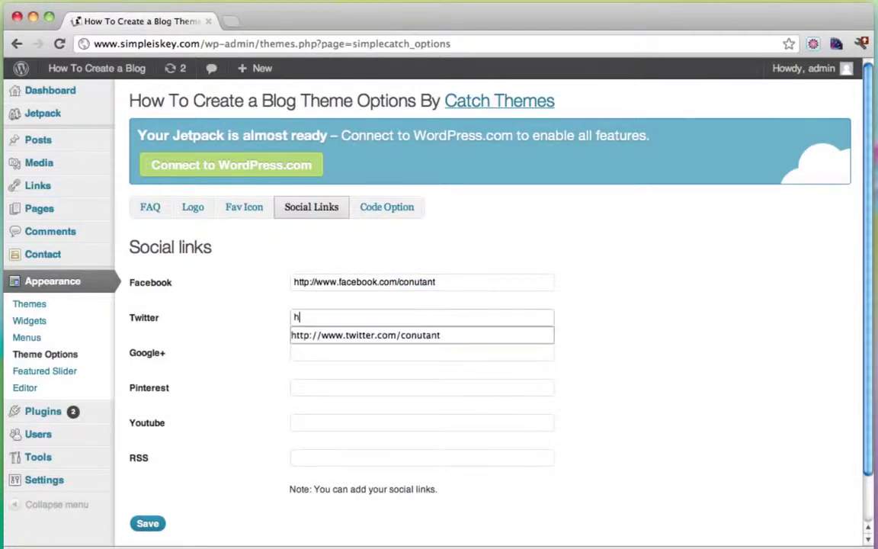
pyautogui.press('Down')
pyautogui.press('Tab')
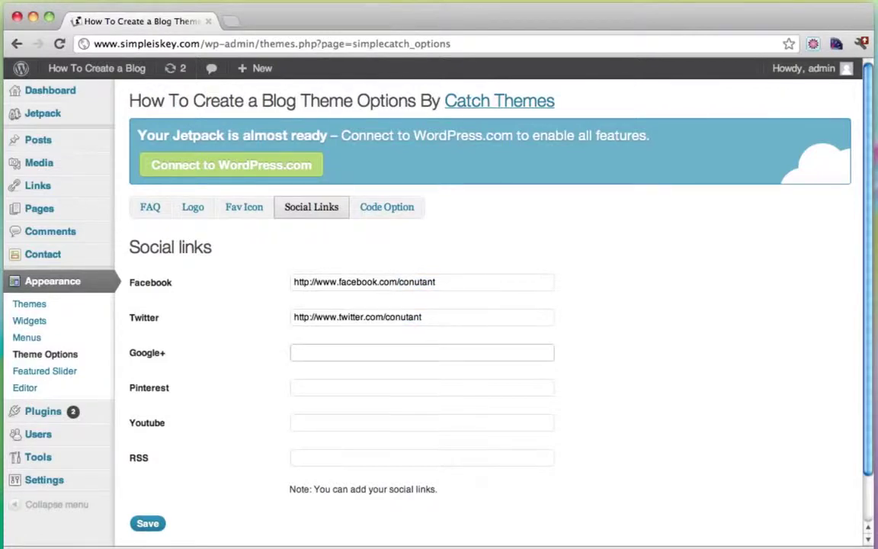
pyautogui.click(306, 423)
pyautogui.write('h')
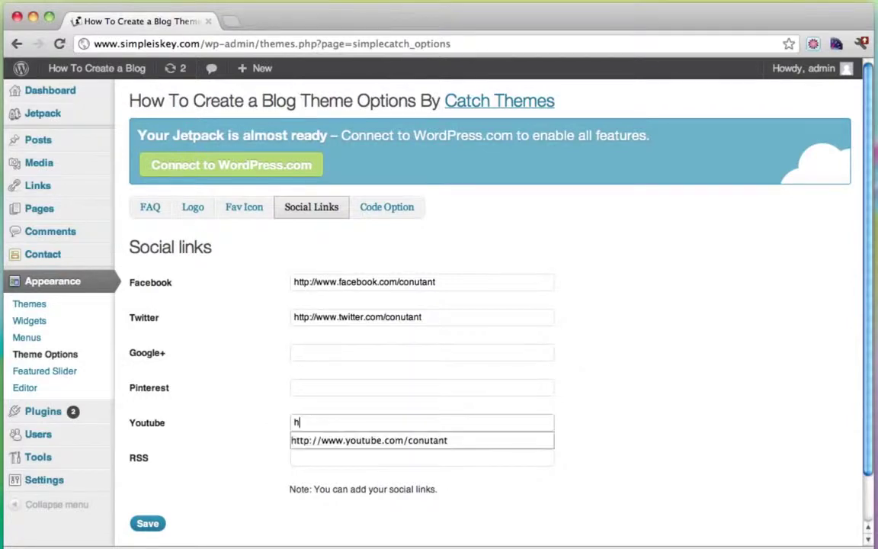
pyautogui.click(397, 440)
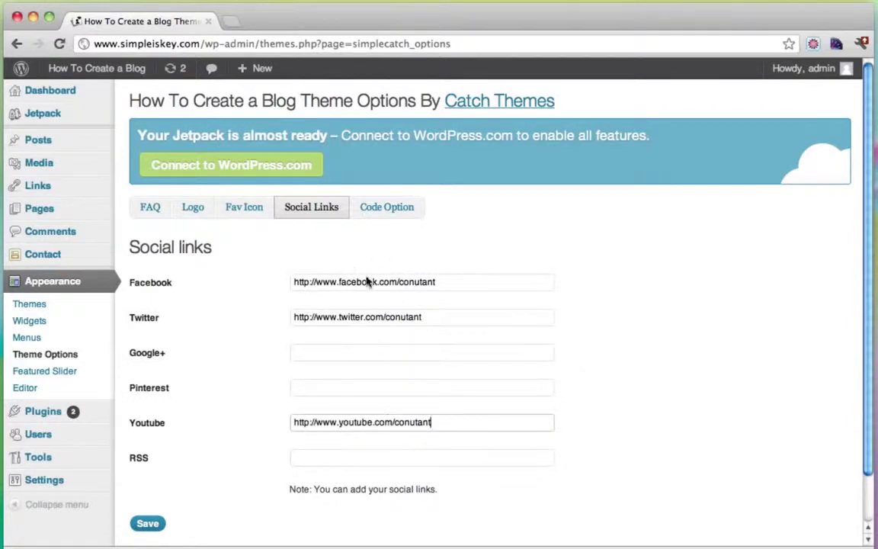
pyautogui.click(148, 523)
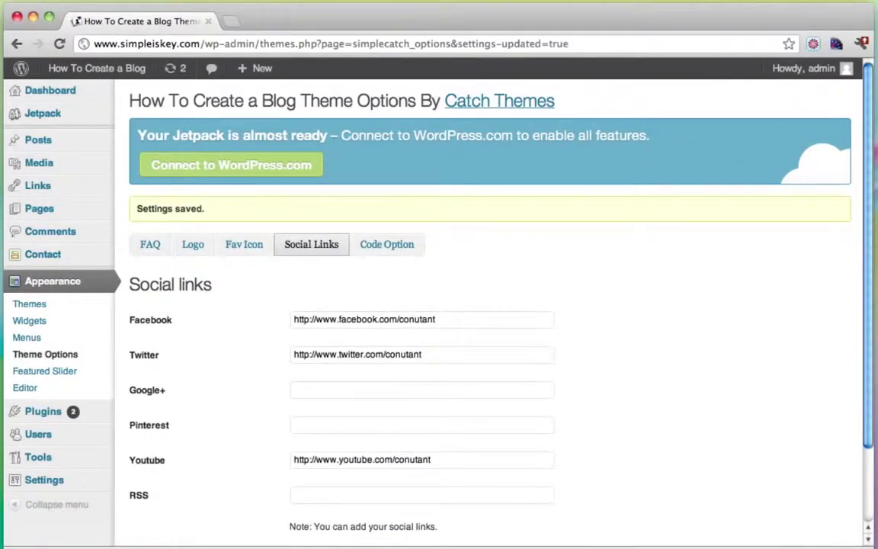
pyautogui.moveTo(113, 73)
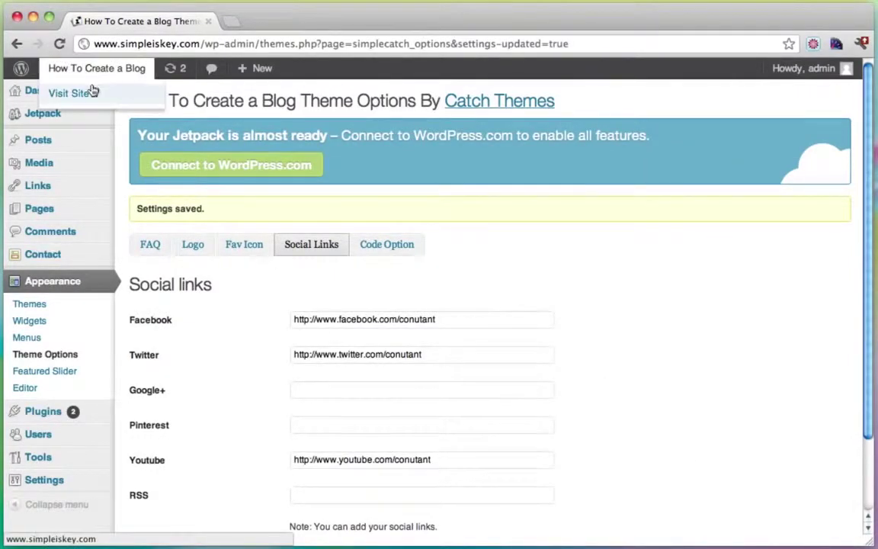
pyautogui.click(90, 90)
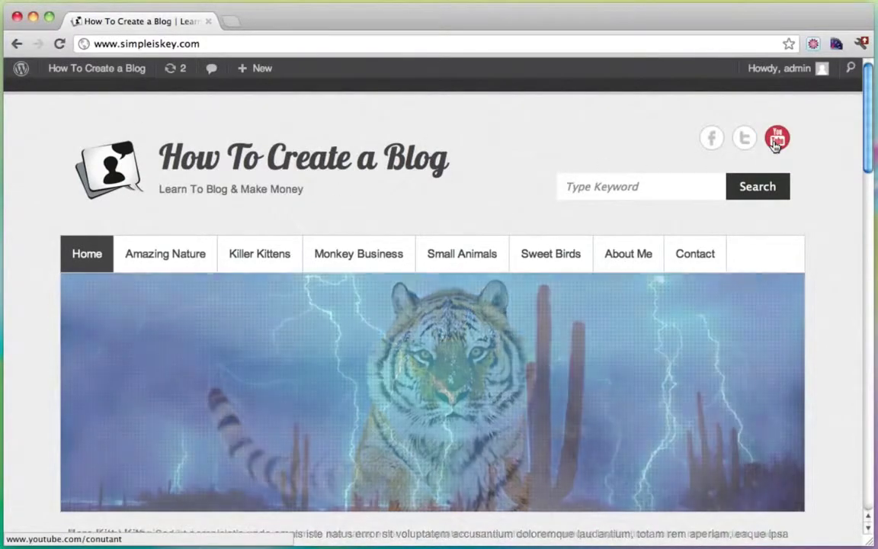
pyautogui.click(775, 145)
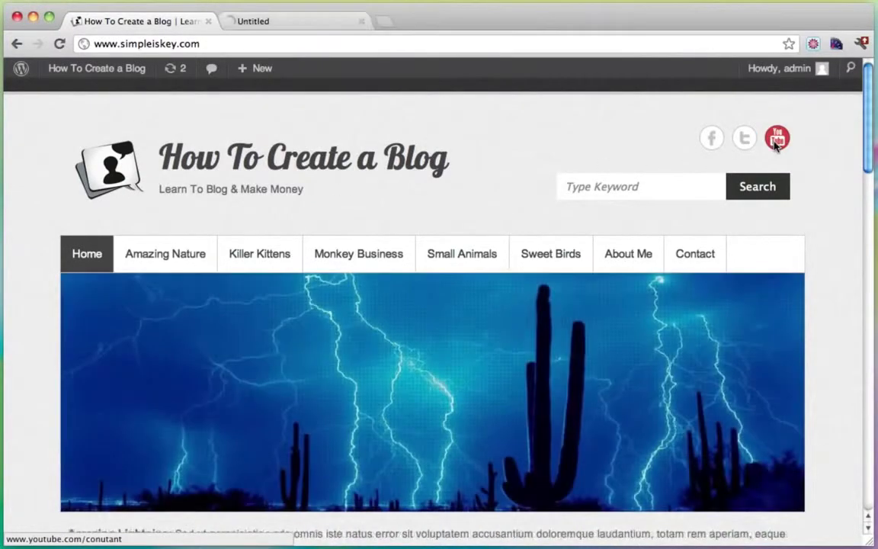
pyautogui.click(288, 23)
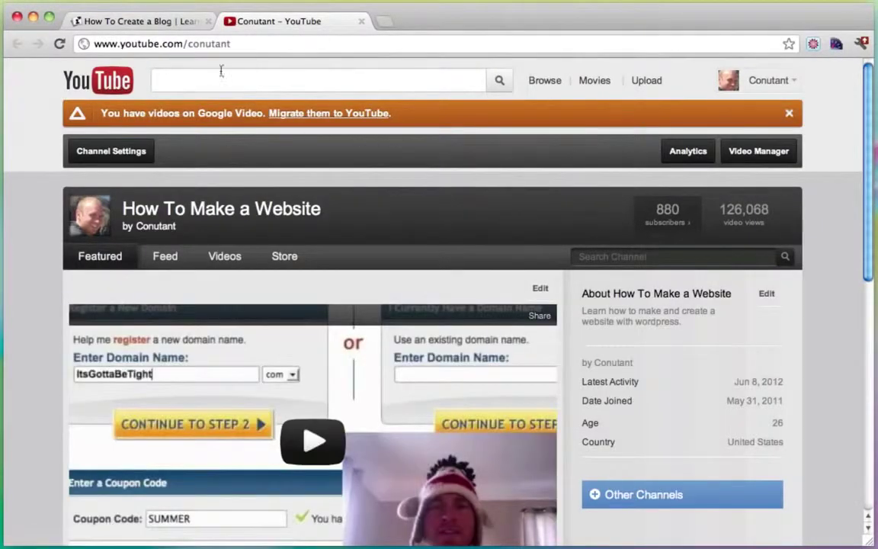
pyautogui.click(361, 25)
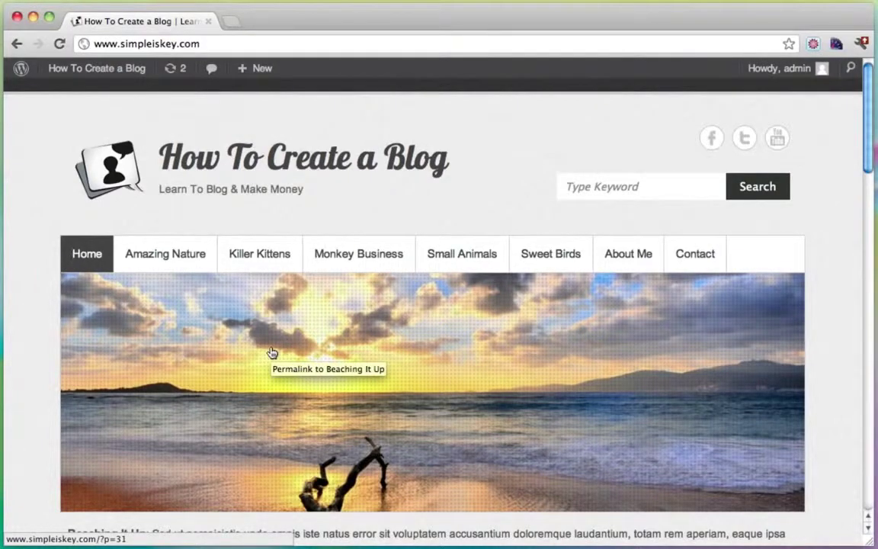
# Step: Open The Little Lady Bug post, scroll through it, then head to the admin dashboard
pyautogui.scroll(-5, 35, 334)
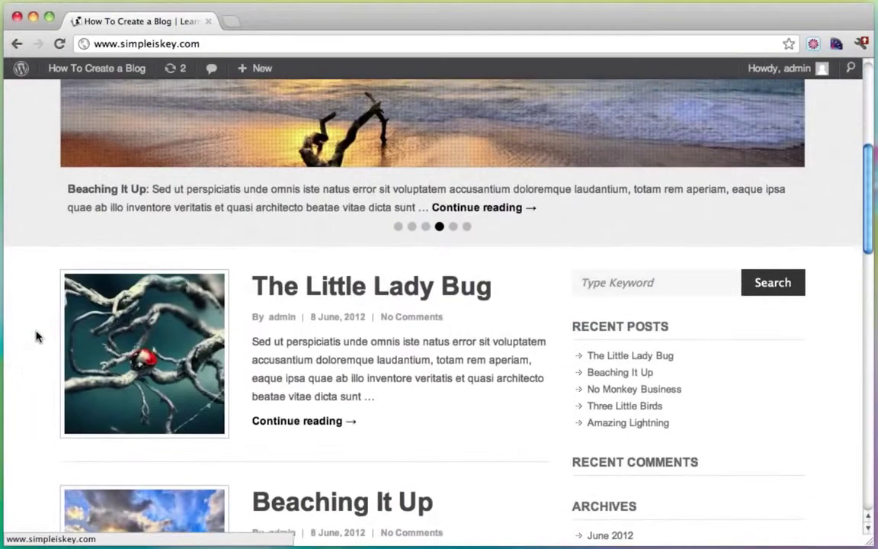
pyautogui.click(315, 284)
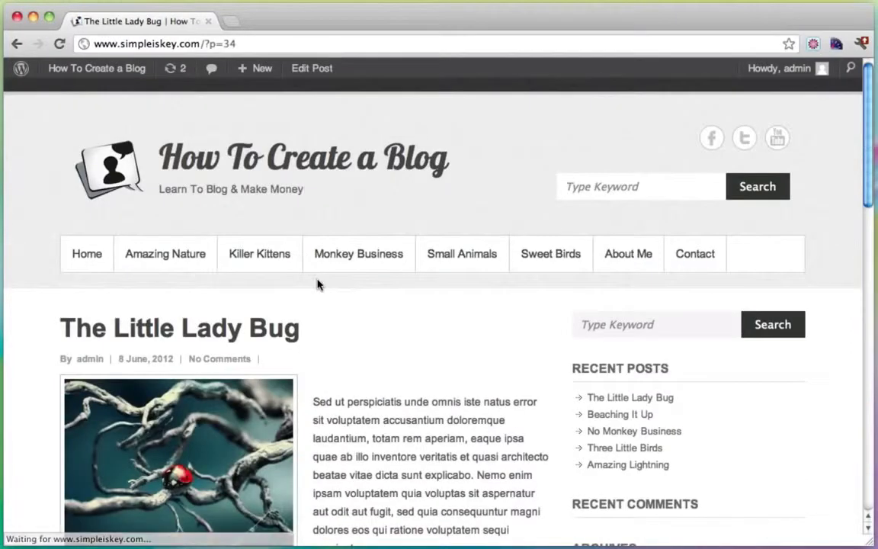
pyautogui.scroll(-10, 446, 309)
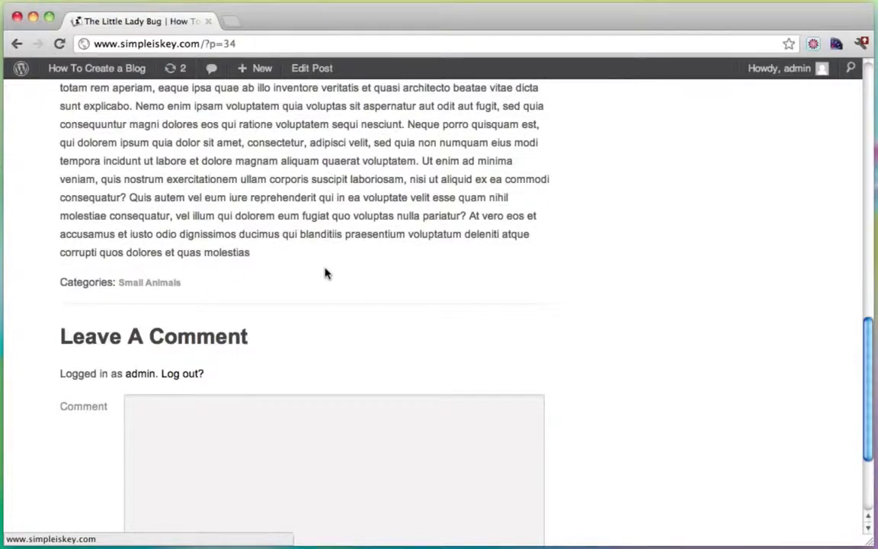
pyautogui.scroll(5, 324, 273)
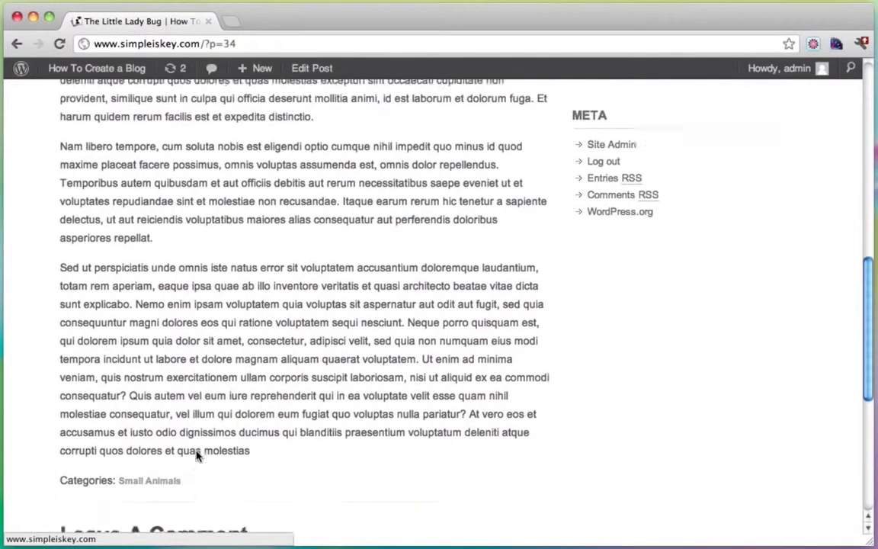
pyautogui.scroll(-1, 196, 455)
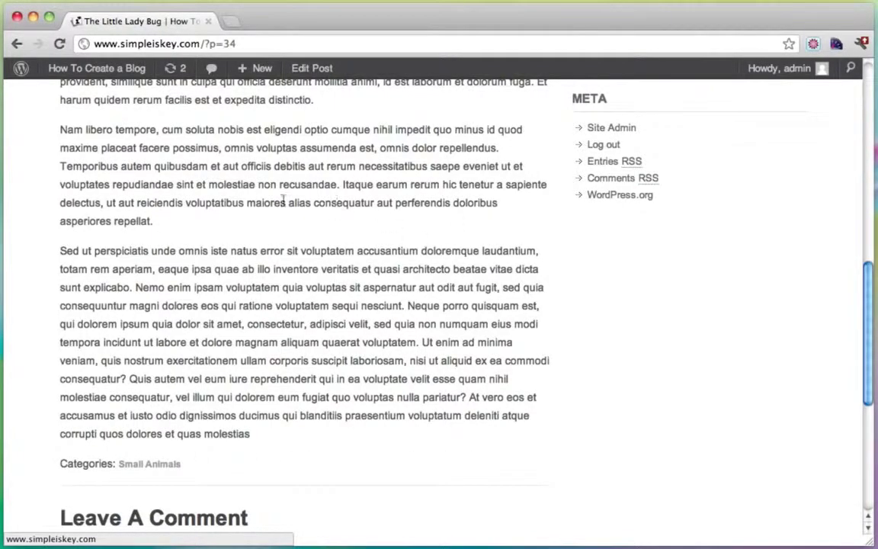
pyautogui.scroll(15, 252, 260)
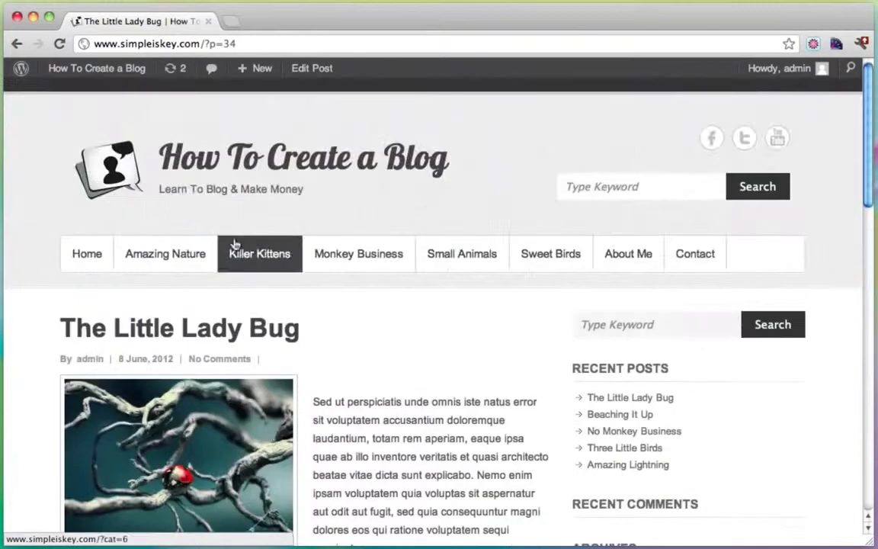
pyautogui.click(90, 92)
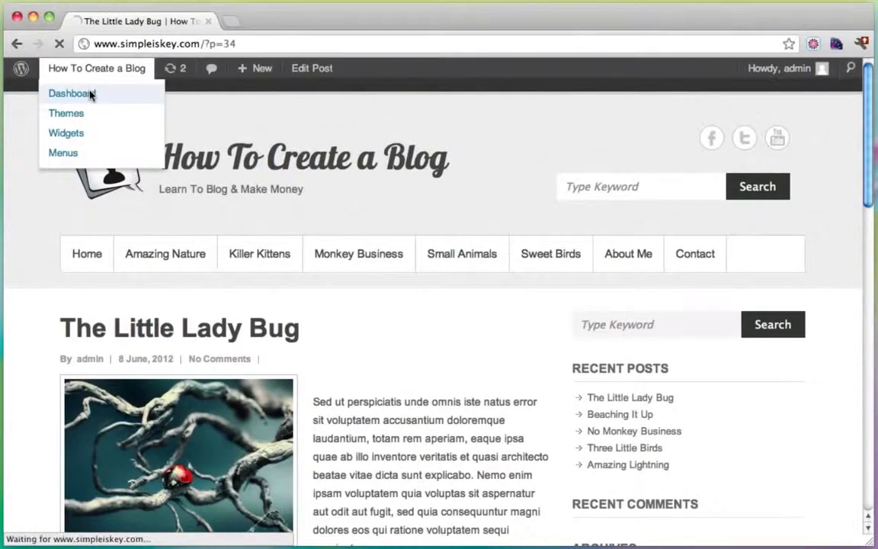
# Step: Search the plugin directory for 'social share' from Plugins > Add New
pyautogui.moveTo(61, 355)
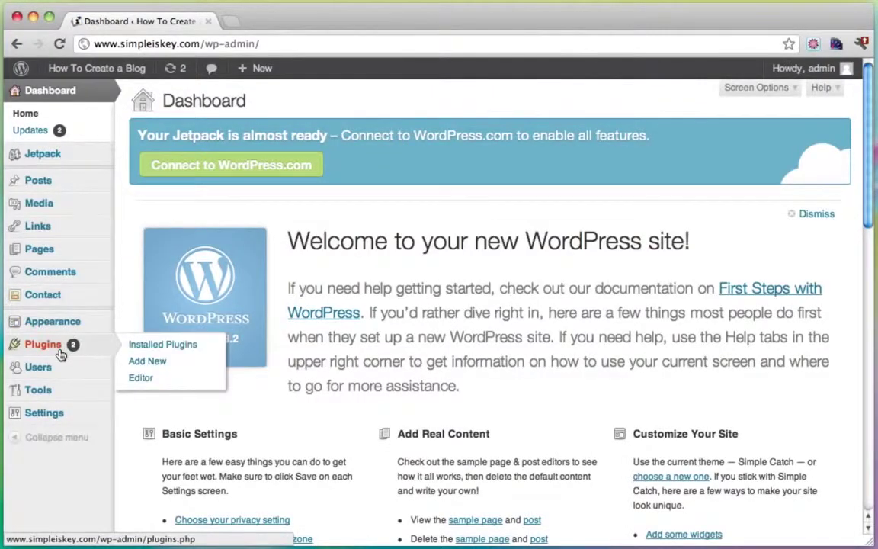
pyautogui.click(163, 362)
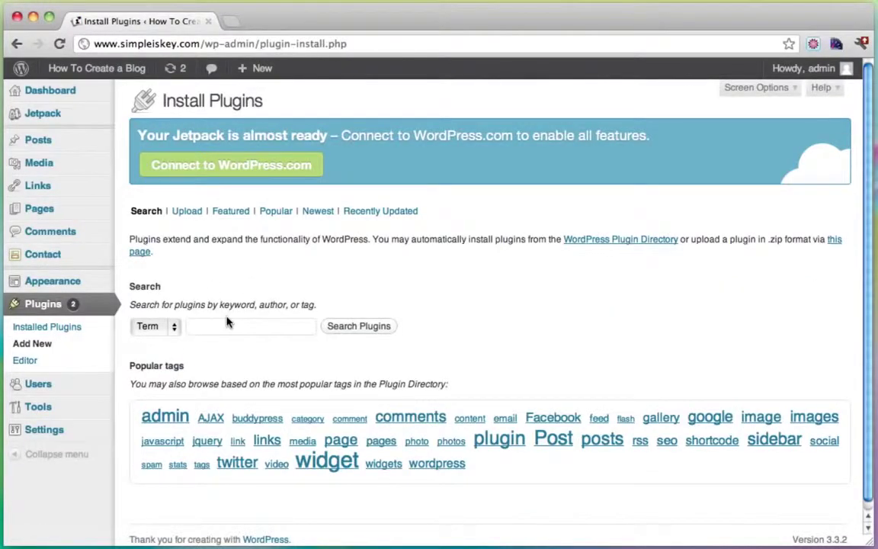
pyautogui.click(226, 322)
pyautogui.write('soci')
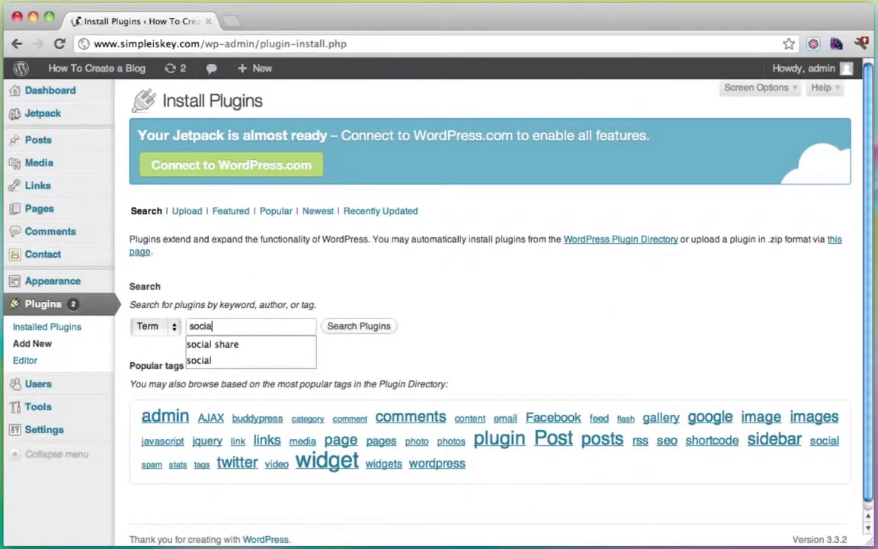
pyautogui.write('a')
pyautogui.press('Down')
pyautogui.press('Return')
pyautogui.click(328, 328)
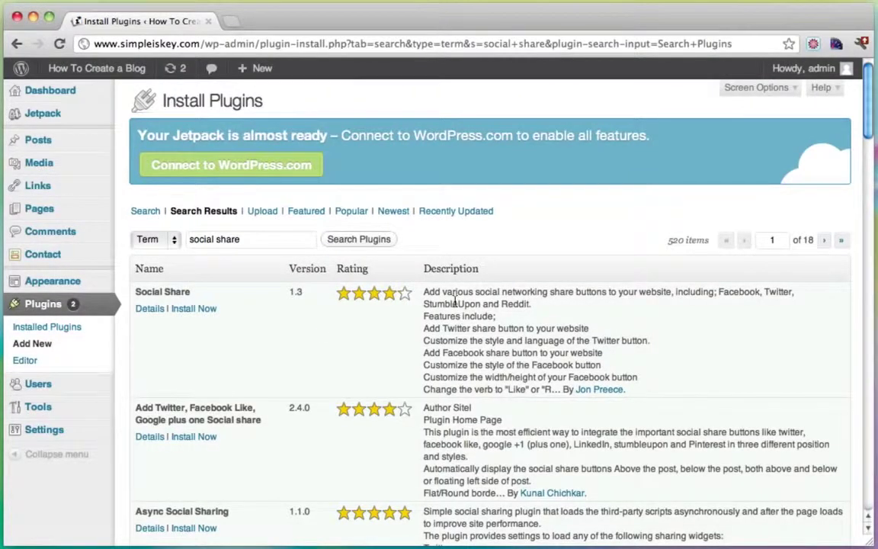
# Step: Install the second result, Add Twitter, Facebook Like, Google plus one Social share
pyautogui.scroll(-2, 455, 303)
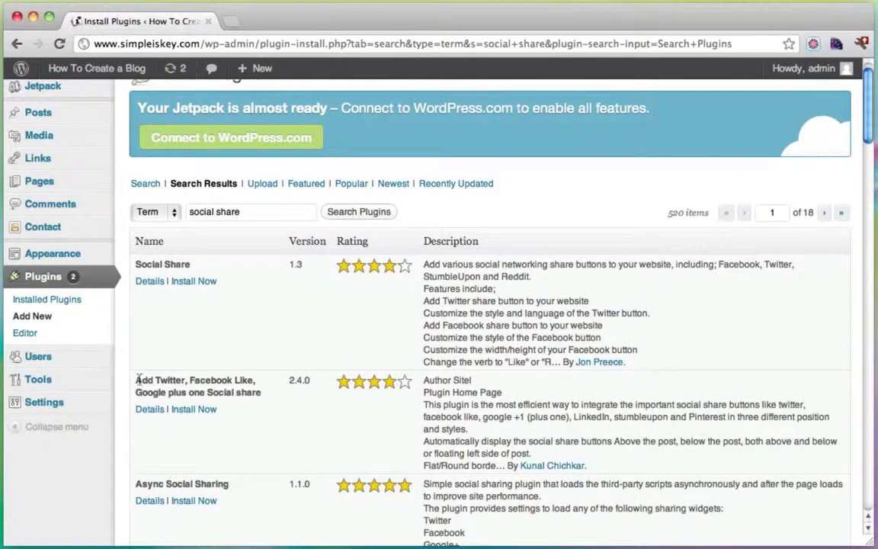
pyautogui.moveTo(138, 379); pyautogui.dragTo(253, 392)
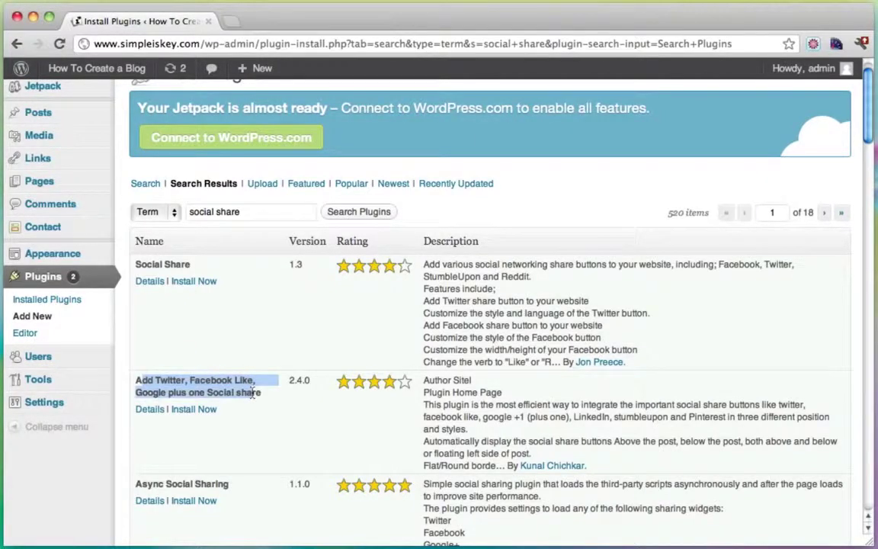
pyautogui.click(203, 415)
pyautogui.click(590, 193)
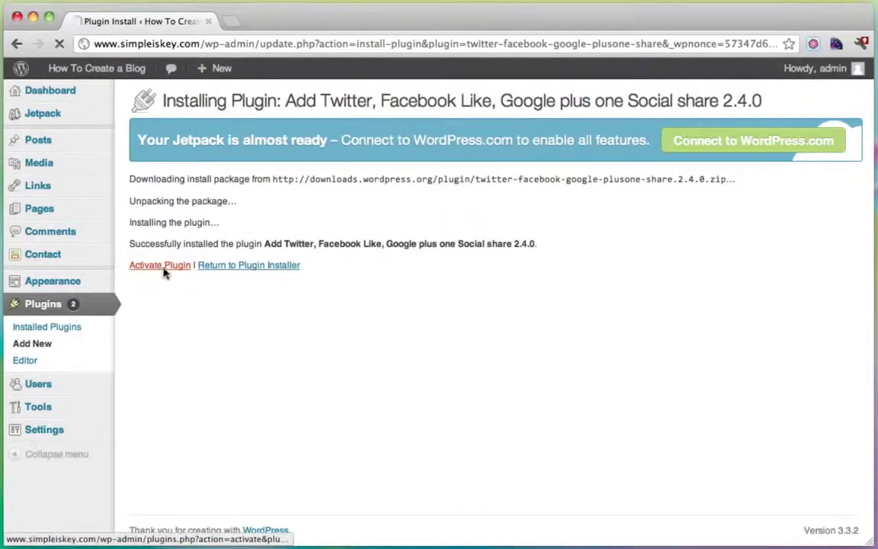
# Step: Activate the social share plugin and go to Settings > TF Social Share
pyautogui.click(163, 267)
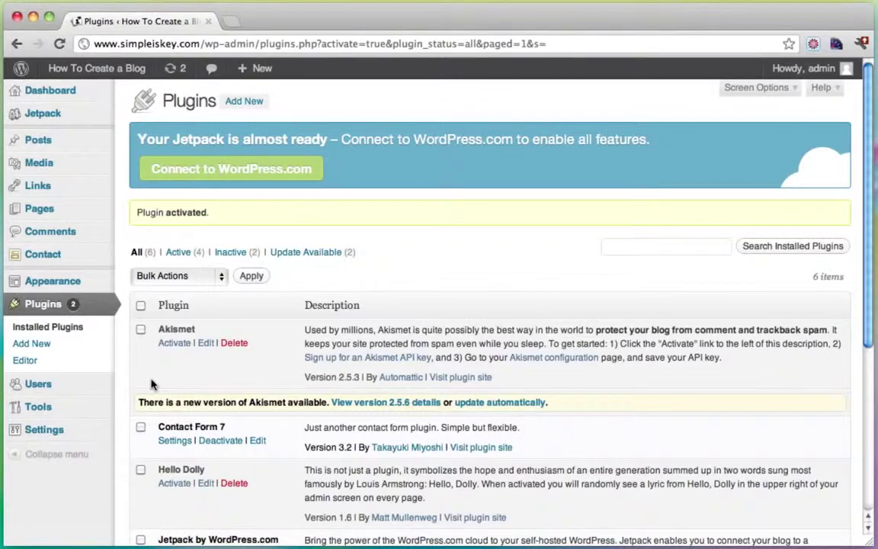
pyautogui.moveTo(67, 430)
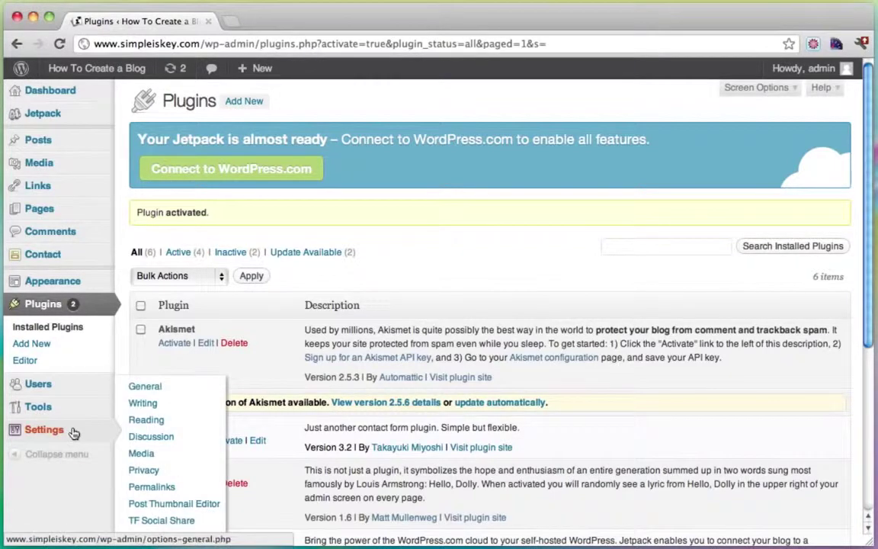
pyautogui.scroll(-1, 166, 443)
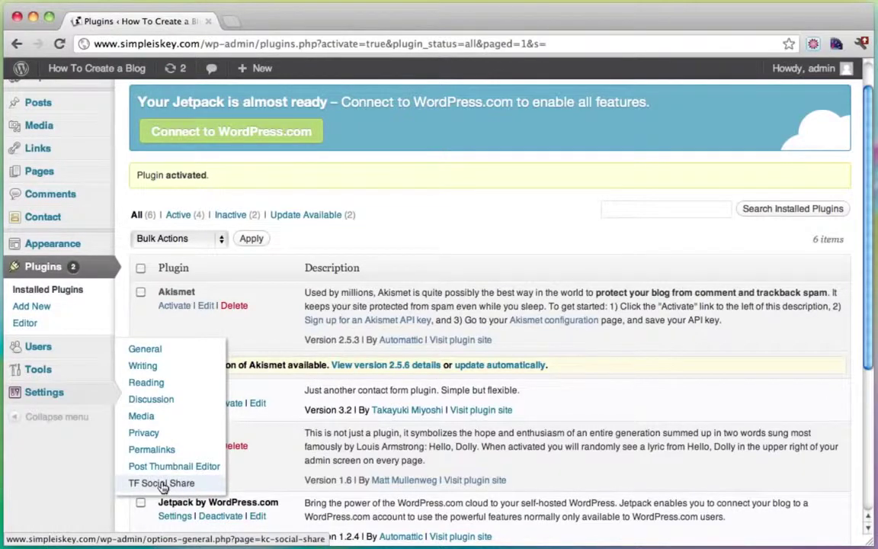
pyautogui.click(161, 483)
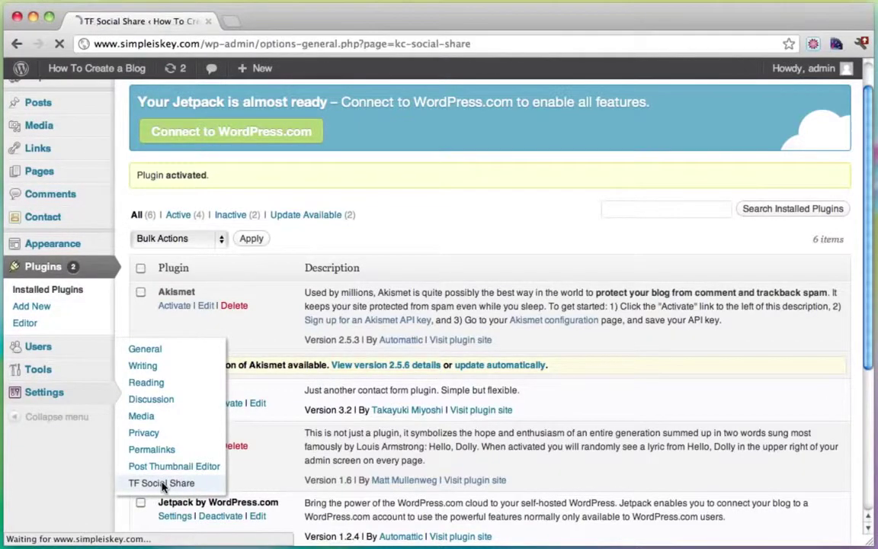
# Step: Uncheck search results and other page types so buttons show only on single posts
pyautogui.scroll(-1, 410, 332)
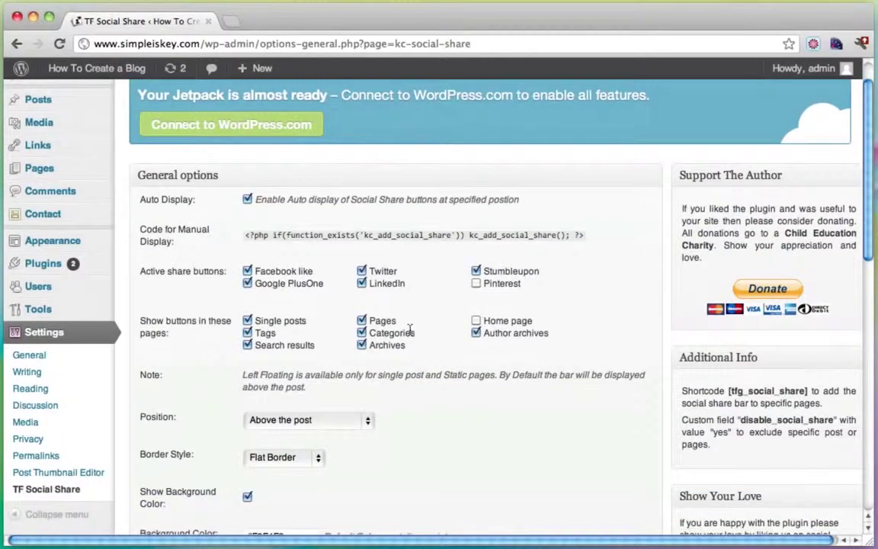
pyautogui.scroll(-1, 409, 330)
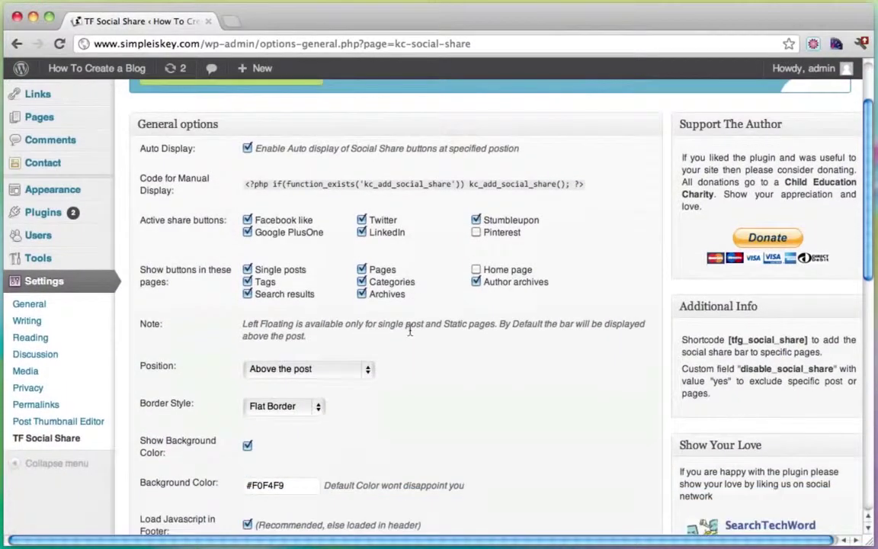
pyautogui.scroll(-1, 410, 330)
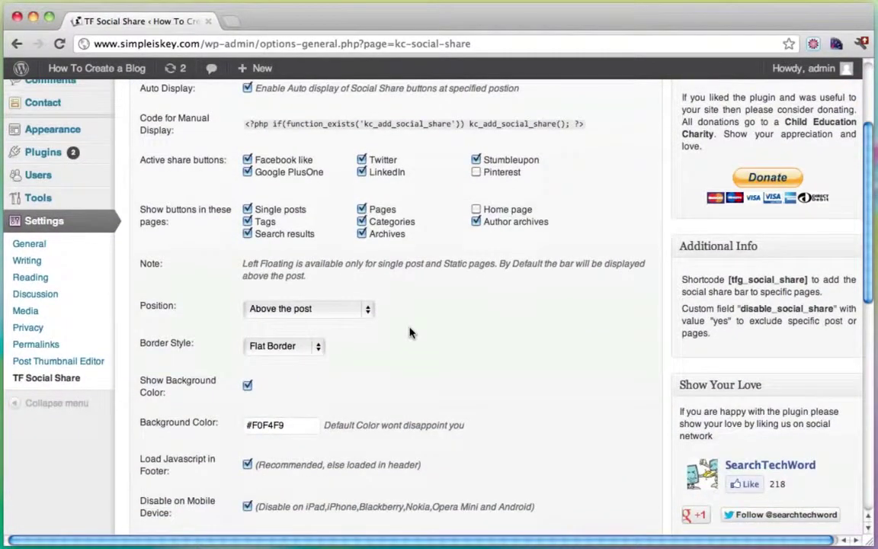
pyautogui.scroll(1, 409, 332)
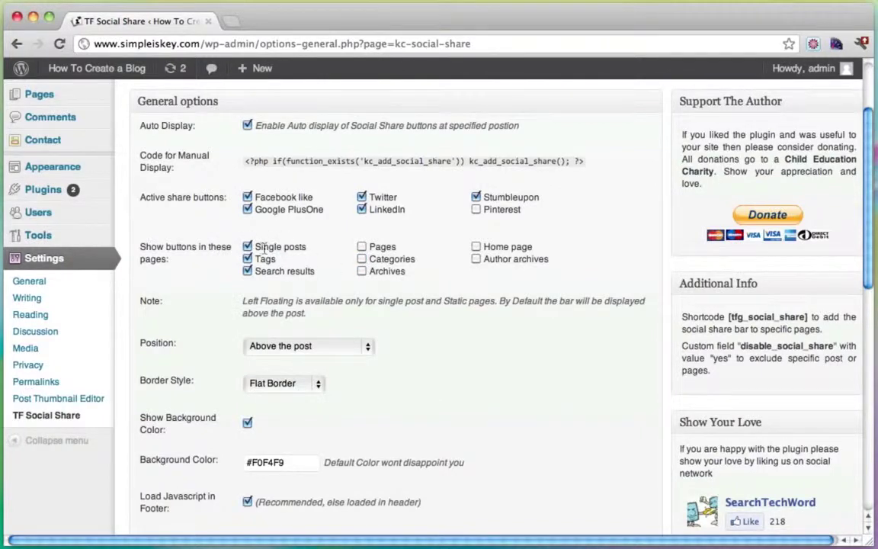
pyautogui.moveTo(256, 249); pyautogui.dragTo(296, 251)
pyautogui.click(300, 252)
pyautogui.click(248, 272)
# Step: Set the share button position to 'Below the post' and save the changes
pyautogui.scroll(-3, 327, 160)
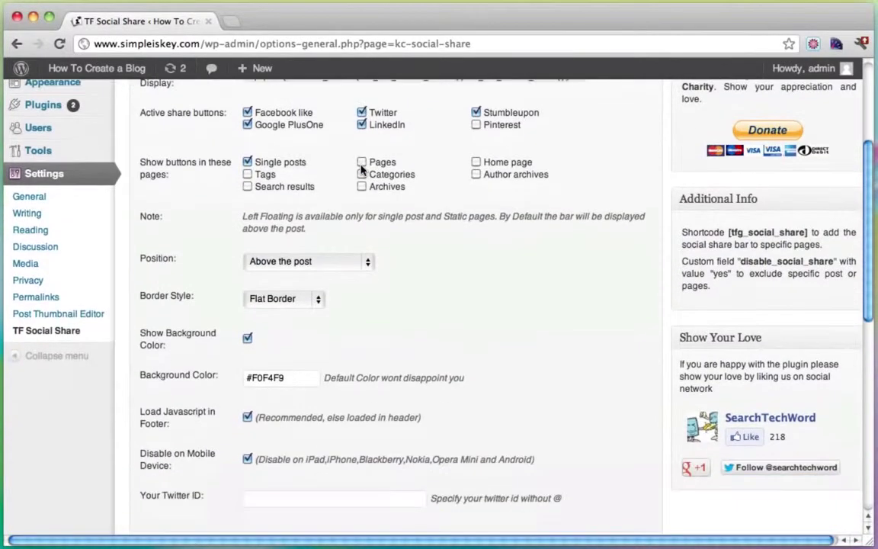
pyautogui.click(268, 261)
pyautogui.click(288, 277)
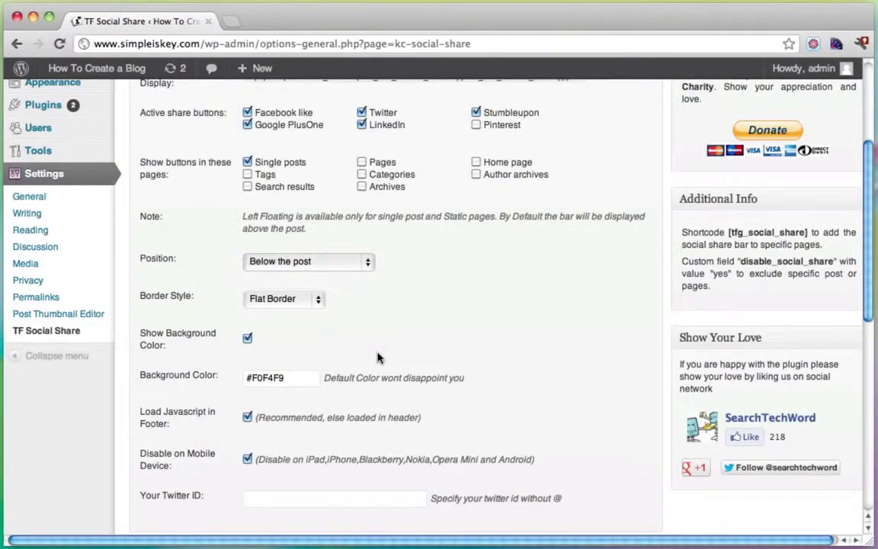
pyautogui.scroll(-2, 379, 359)
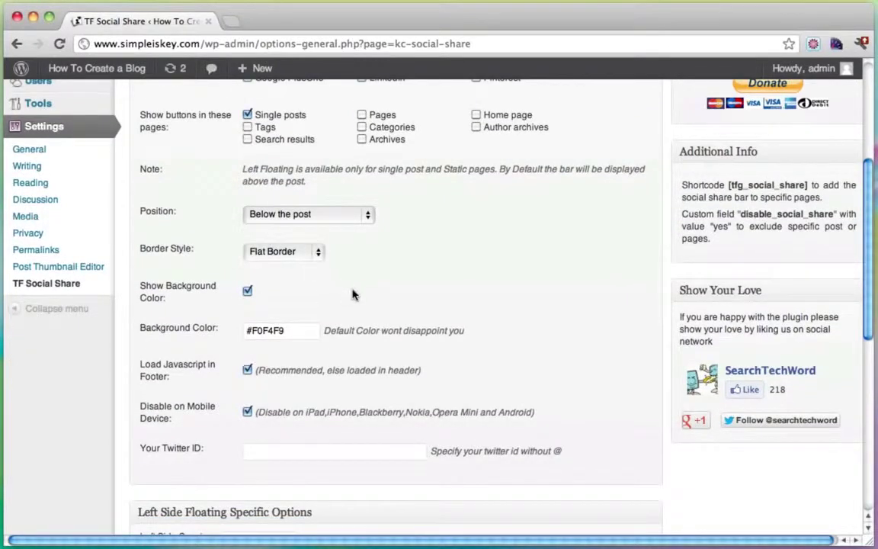
pyautogui.scroll(-5, 353, 295)
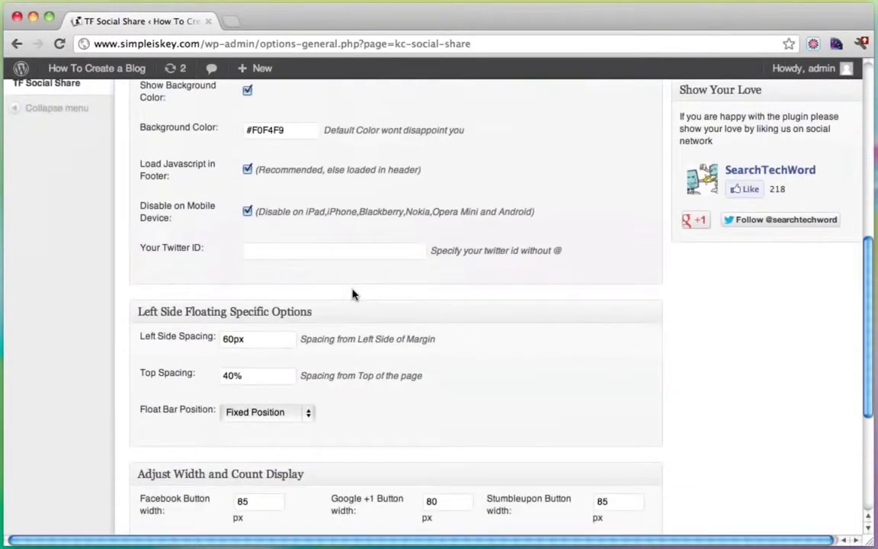
pyautogui.scroll(-6, 353, 295)
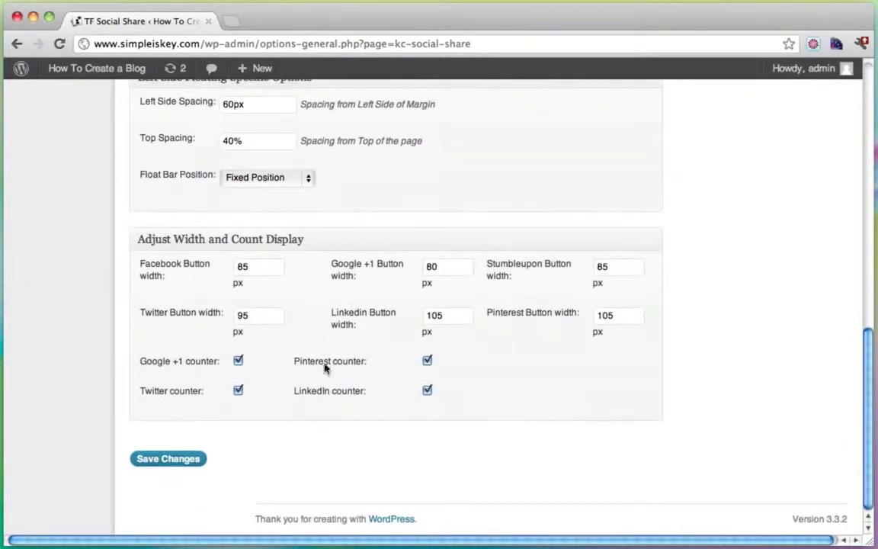
pyautogui.click(171, 462)
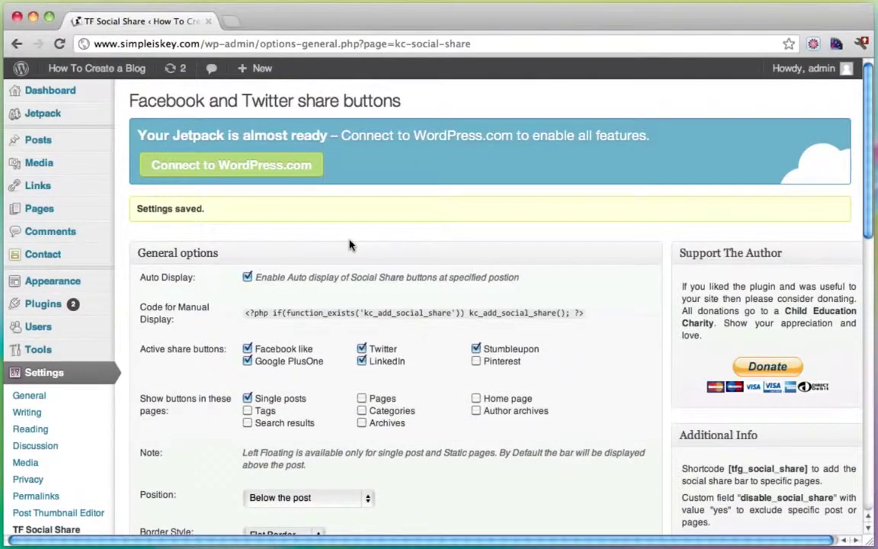
# Step: Go to the blog front page and open The Little Lady Bug post
pyautogui.moveTo(63, 209)
pyautogui.moveTo(74, 70)
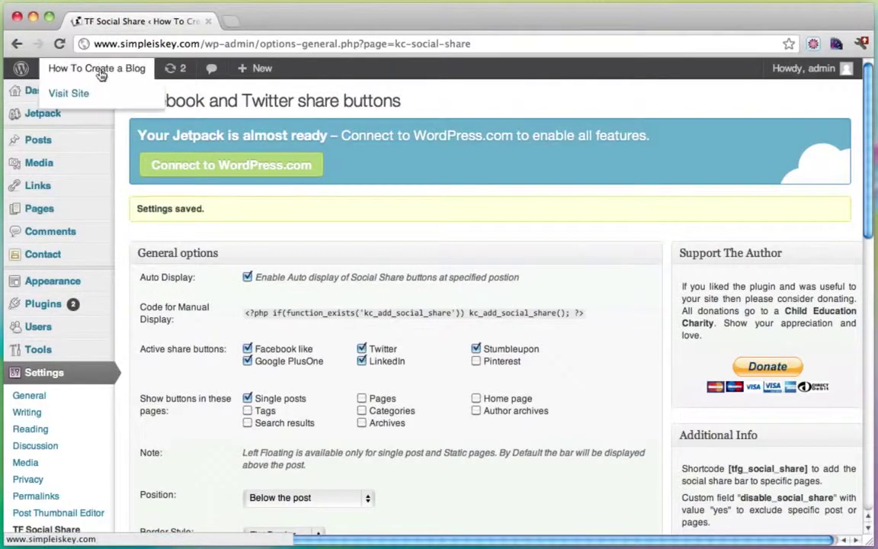
pyautogui.click(76, 91)
pyautogui.scroll(-5, 276, 175)
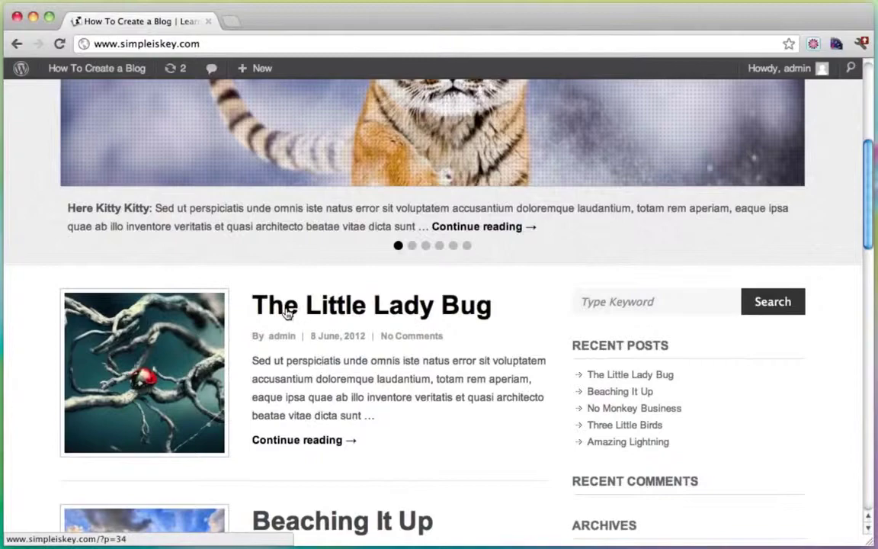
pyautogui.click(287, 314)
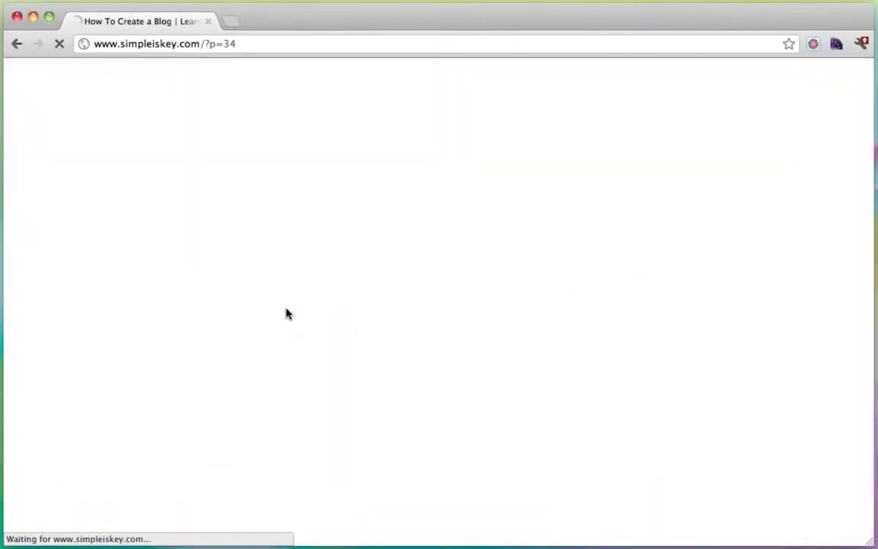
# Step: Scroll through the post's text and sidebar widgets, then back to the top
pyautogui.scroll(-10, 449, 308)
pyautogui.scroll(-3, 449, 308)
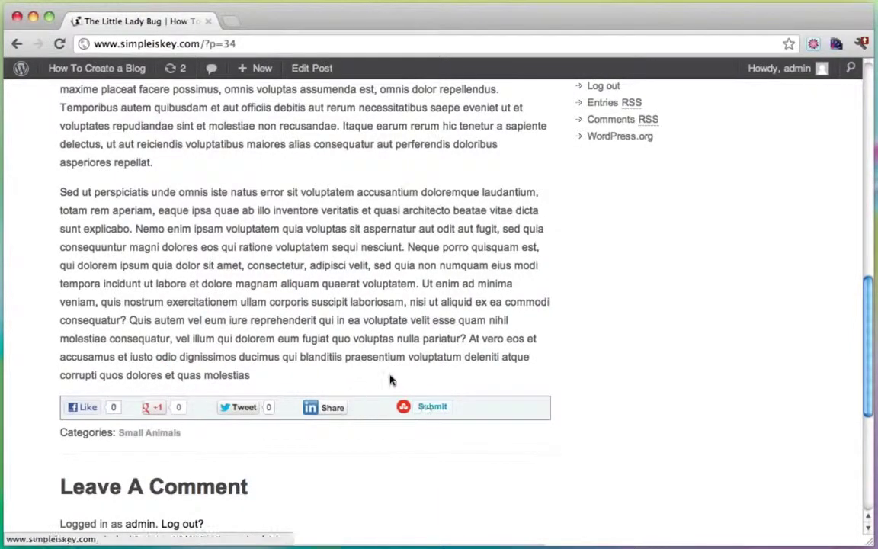
pyautogui.scroll(-5, 414, 379)
pyautogui.scroll(2, 414, 379)
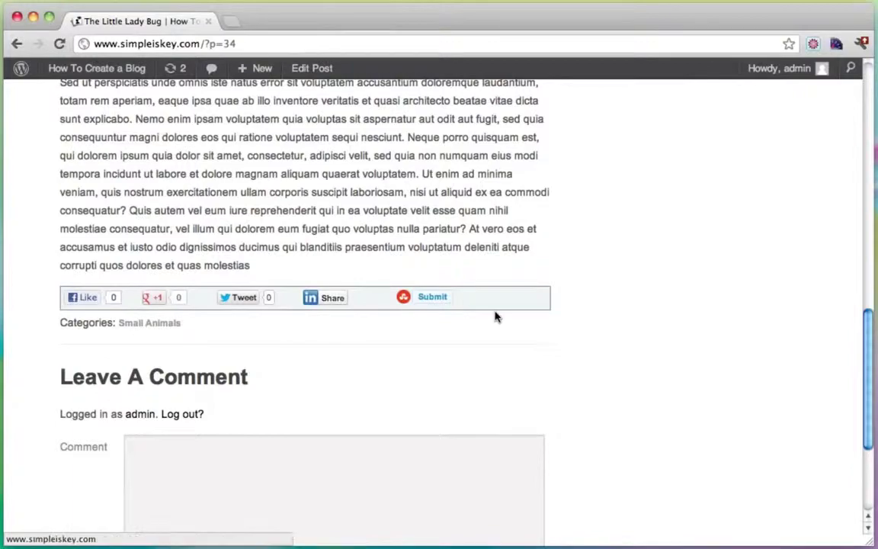
pyautogui.scroll(10, 496, 315)
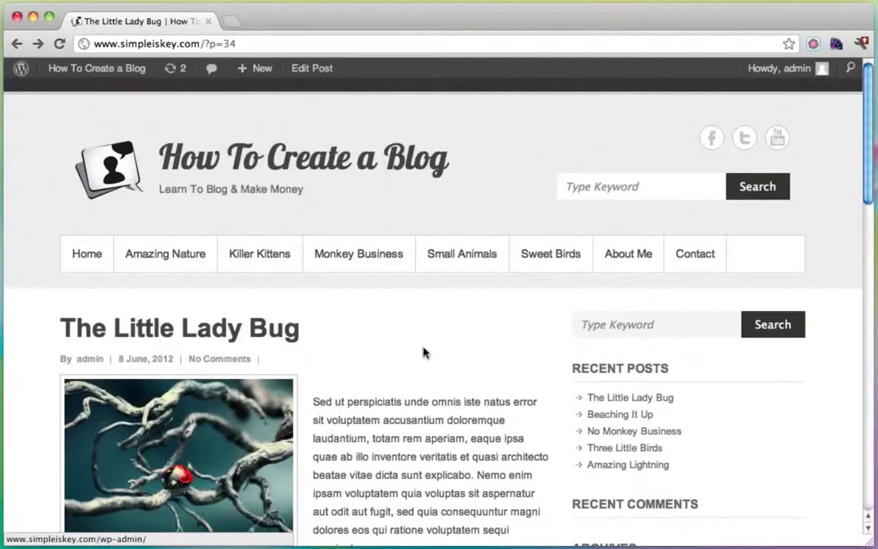
pyautogui.scroll(-3, 424, 352)
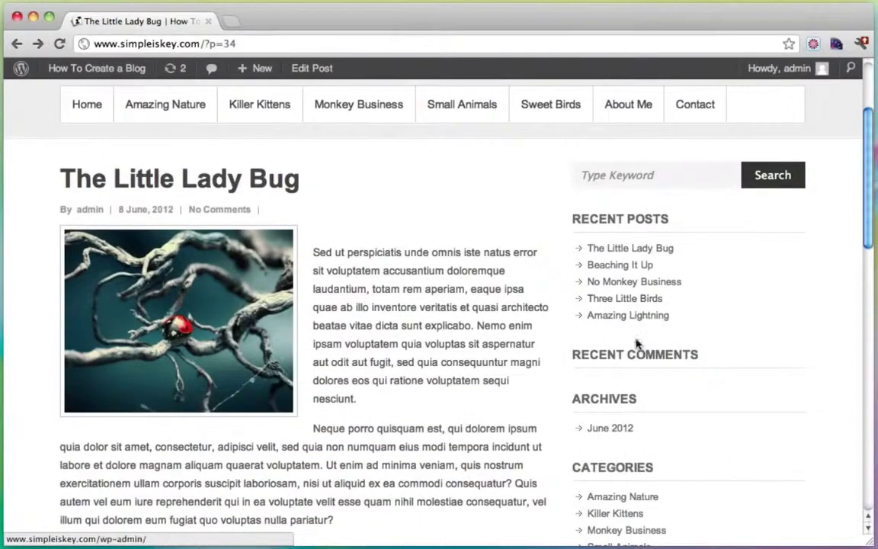
pyautogui.scroll(-3, 700, 318)
pyautogui.scroll(-3, 692, 314)
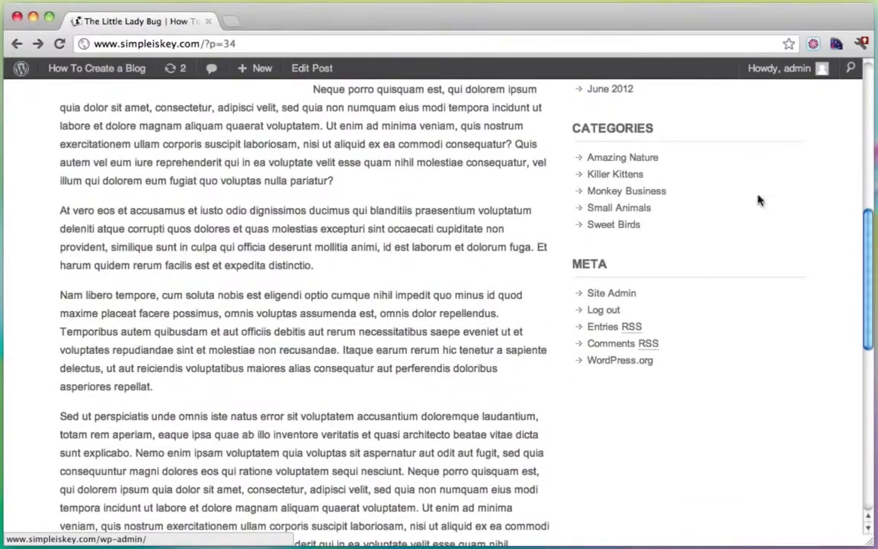
pyautogui.scroll(4, 671, 326)
pyautogui.scroll(3, 710, 335)
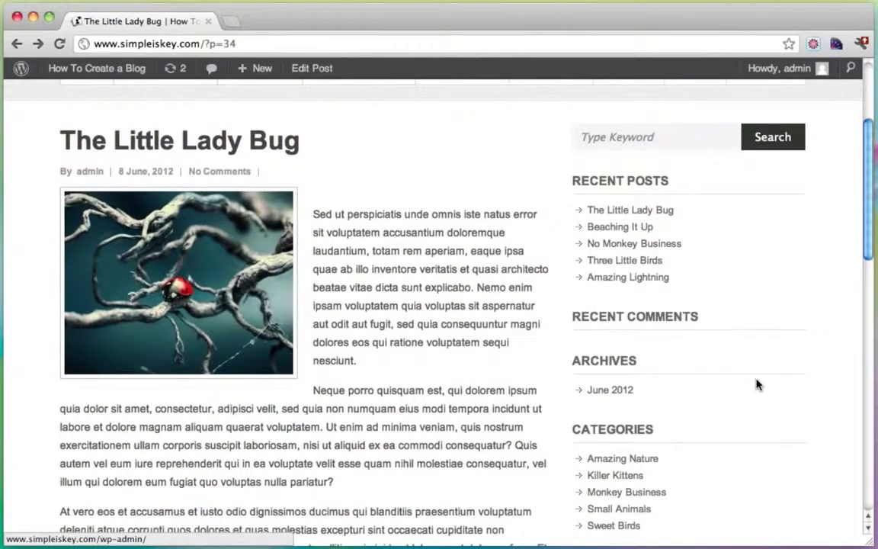
pyautogui.scroll(5, 757, 385)
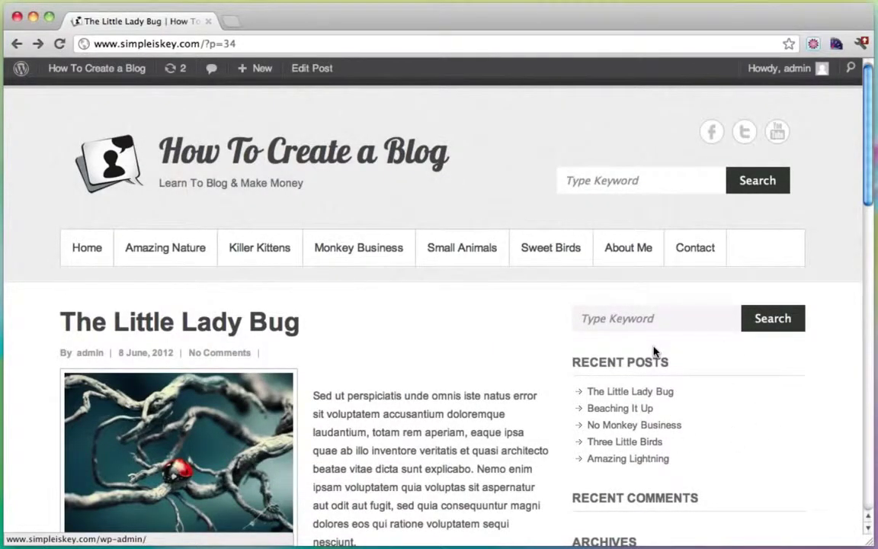
pyautogui.scroll(1, 639, 410)
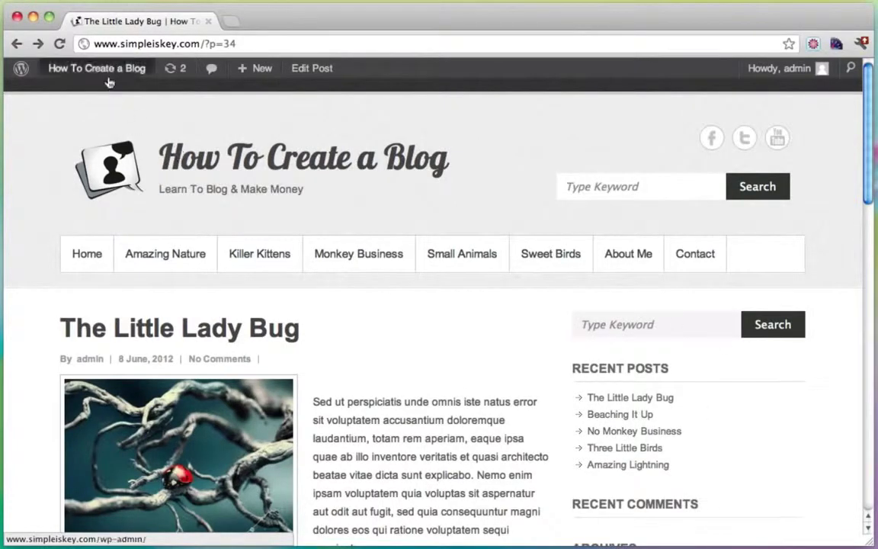
pyautogui.moveTo(103, 70)
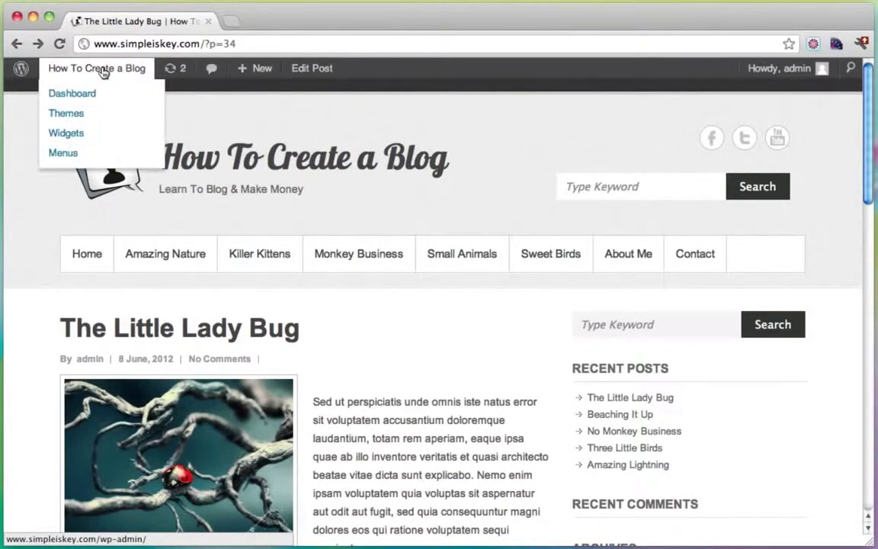
# Step: Open the Dashboard in a new tab and go to Appearance > Widgets
pyautogui.keyDown('super'); pyautogui.click(90, 98); pyautogui.keyUp('super')
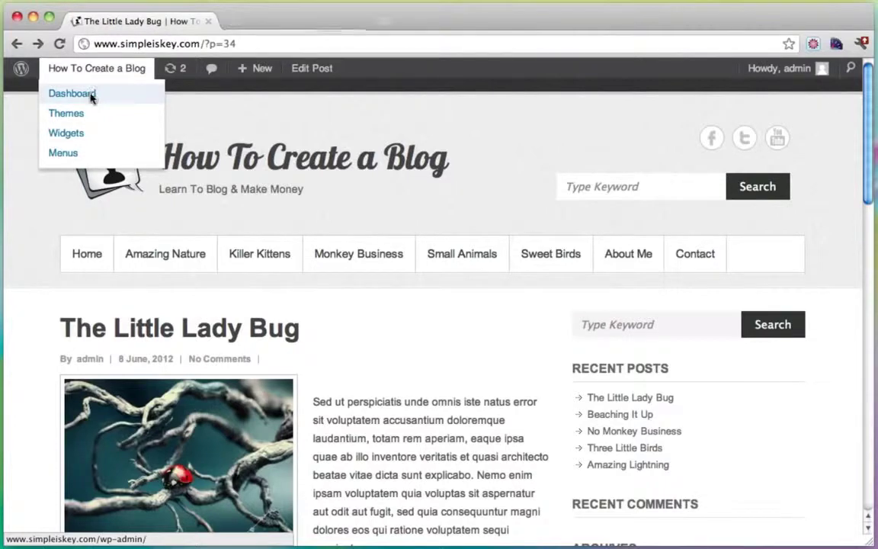
pyautogui.click(301, 24)
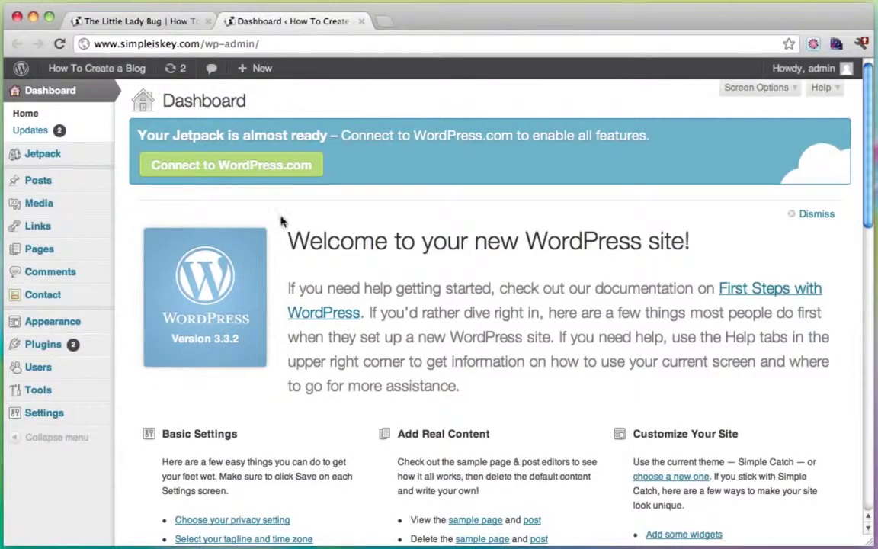
pyautogui.moveTo(59, 321)
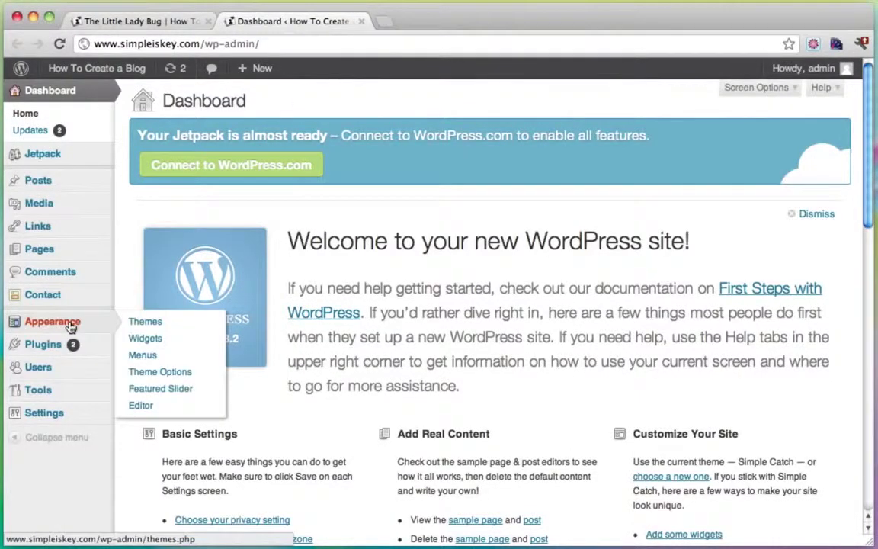
pyautogui.click(149, 338)
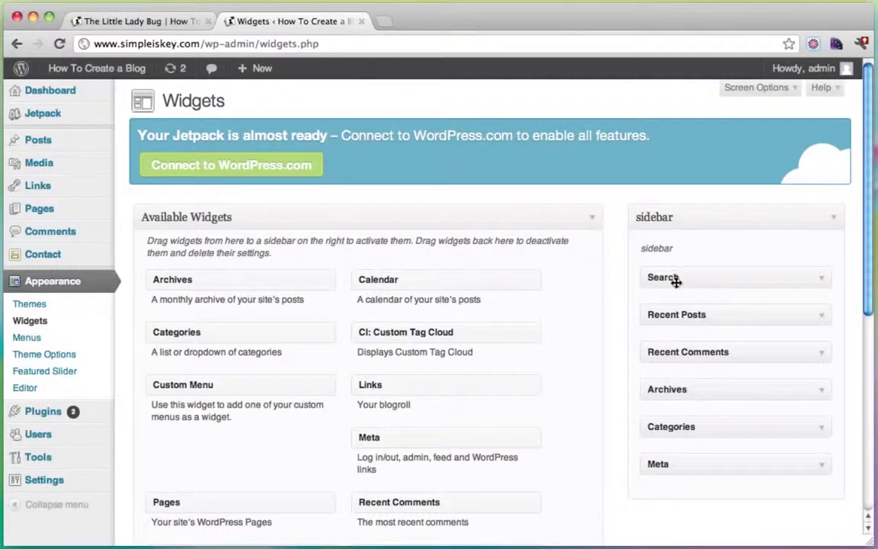
# Step: Check the post's sidebar, then delete the Recent Comments widget
pyautogui.click(172, 20)
pyautogui.scroll(-1, 641, 246)
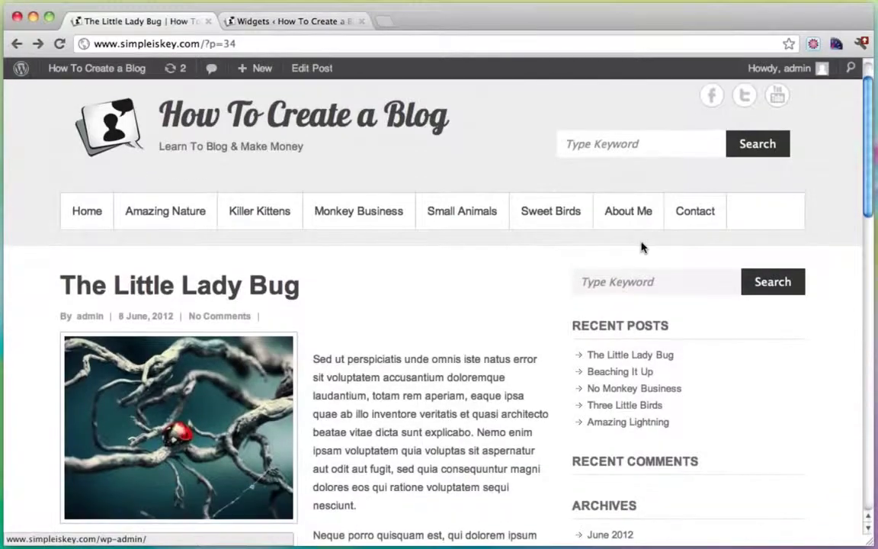
pyautogui.click(686, 279)
pyautogui.scroll(-1, 630, 328)
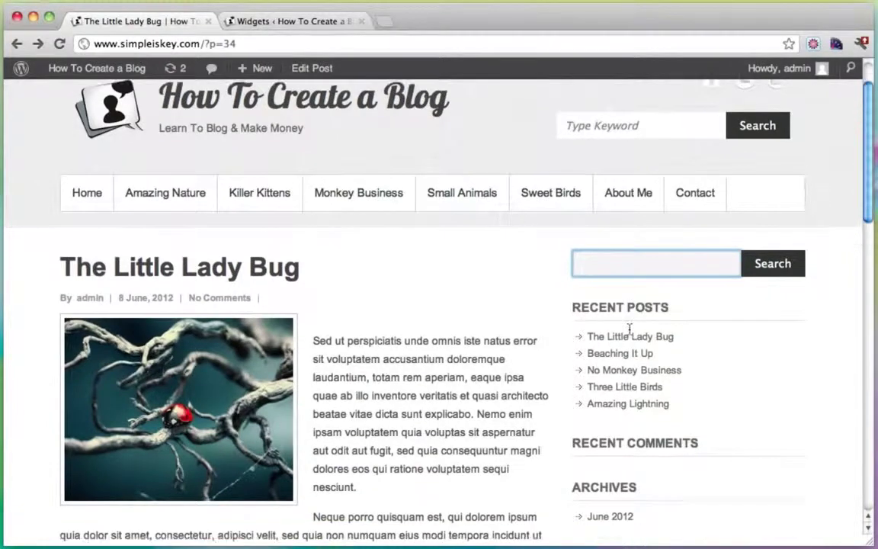
pyautogui.scroll(-2, 629, 328)
pyautogui.click(260, 21)
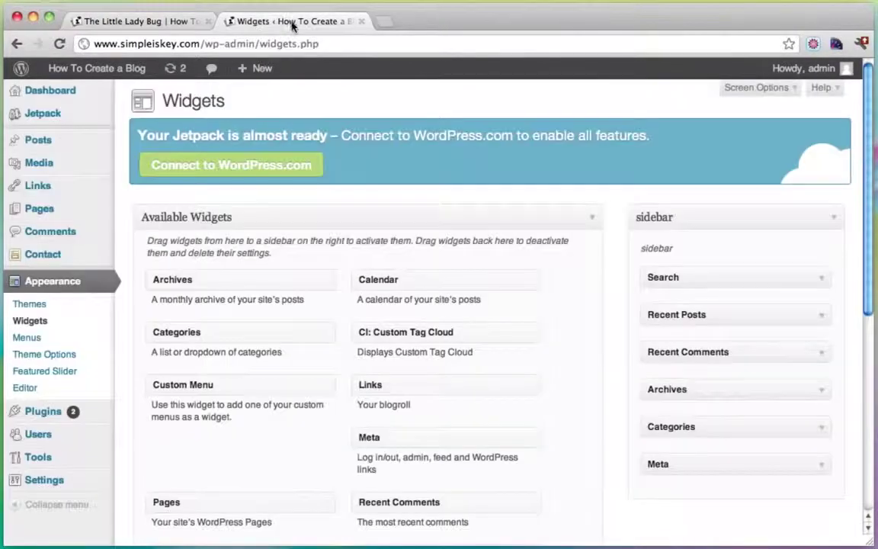
pyautogui.click(820, 355)
pyautogui.click(660, 451)
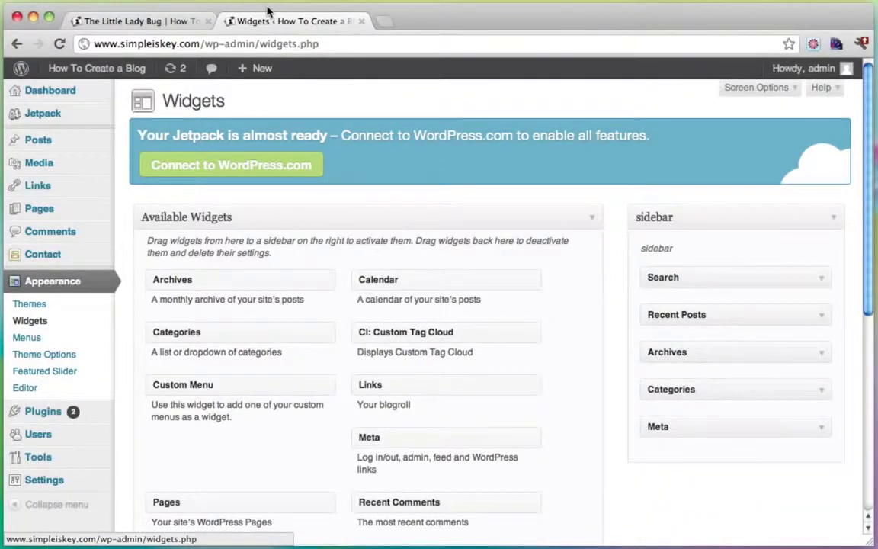
# Step: Delete the Archives and Meta widgets from the sidebar
pyautogui.click(140, 22)
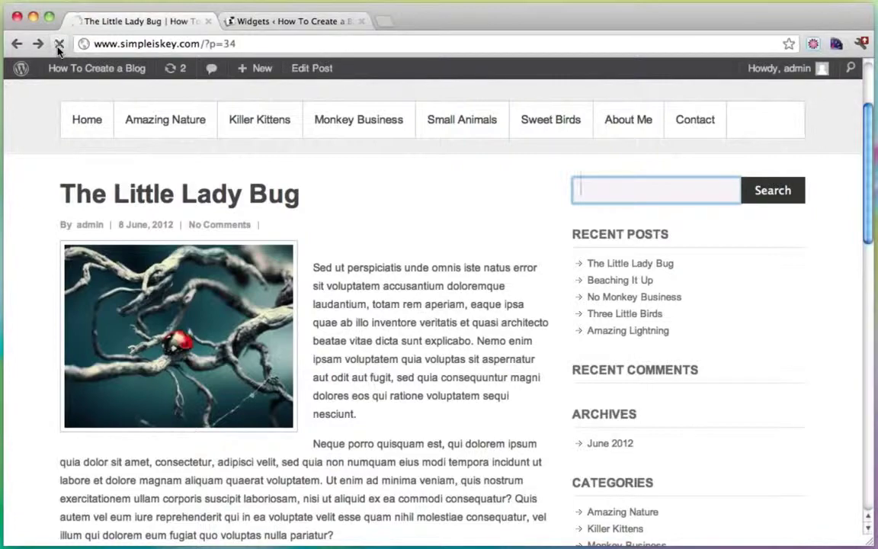
pyautogui.scroll(-3, 619, 336)
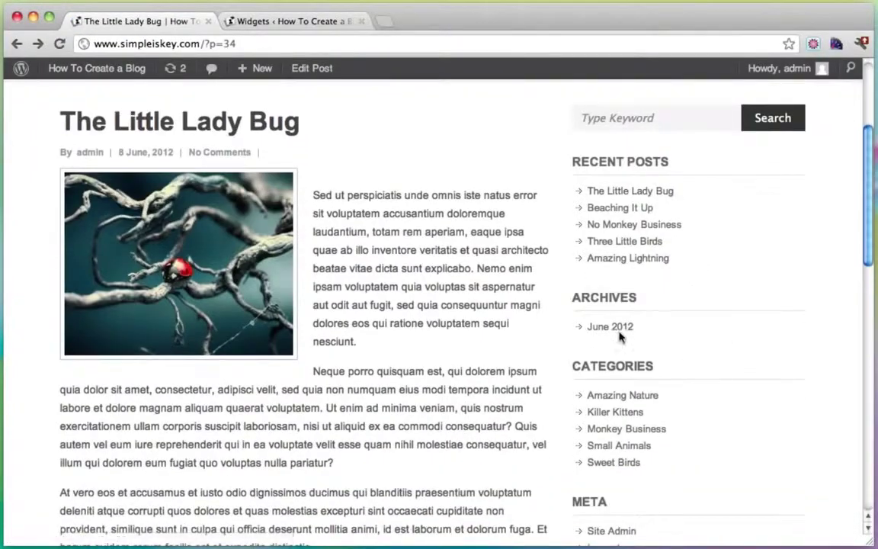
pyautogui.click(292, 22)
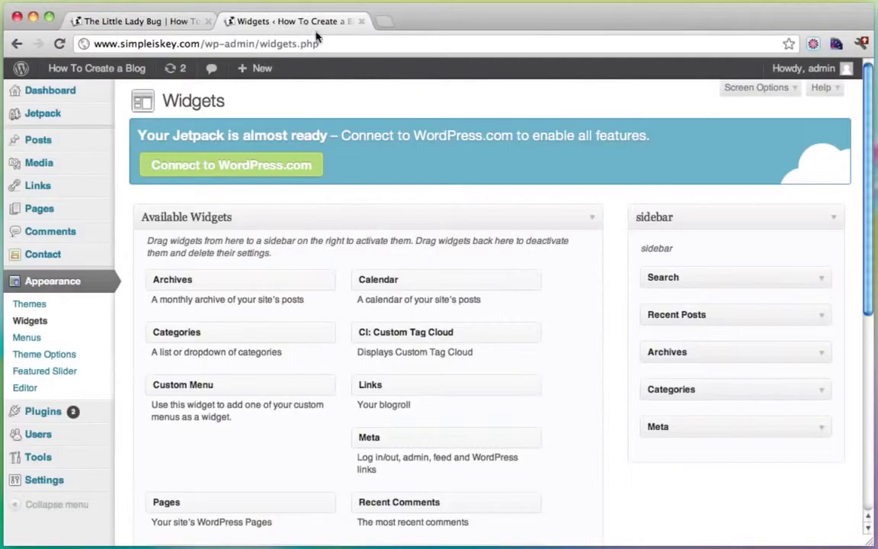
pyautogui.click(817, 353)
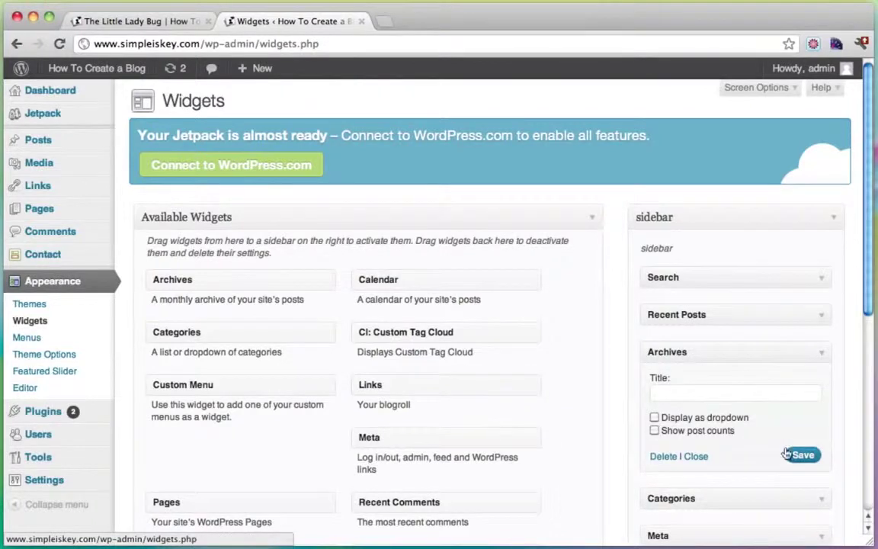
pyautogui.click(663, 457)
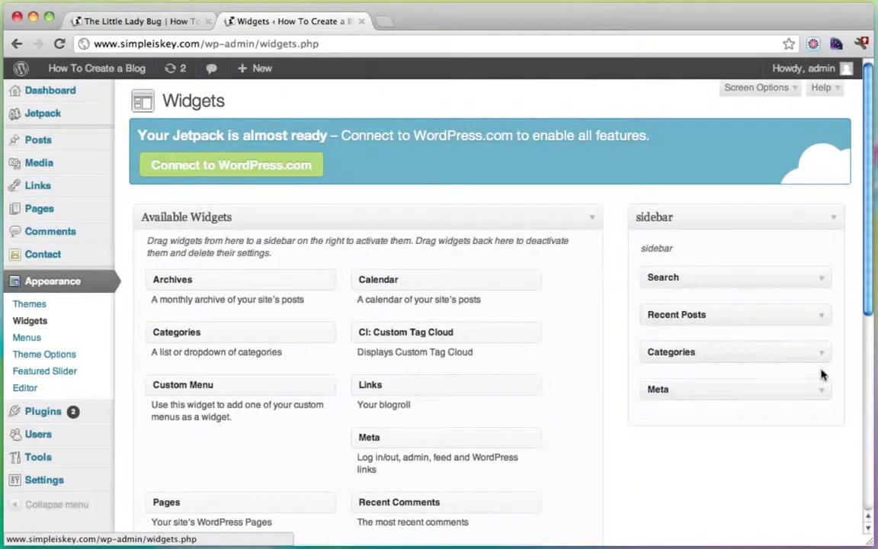
pyautogui.click(769, 389)
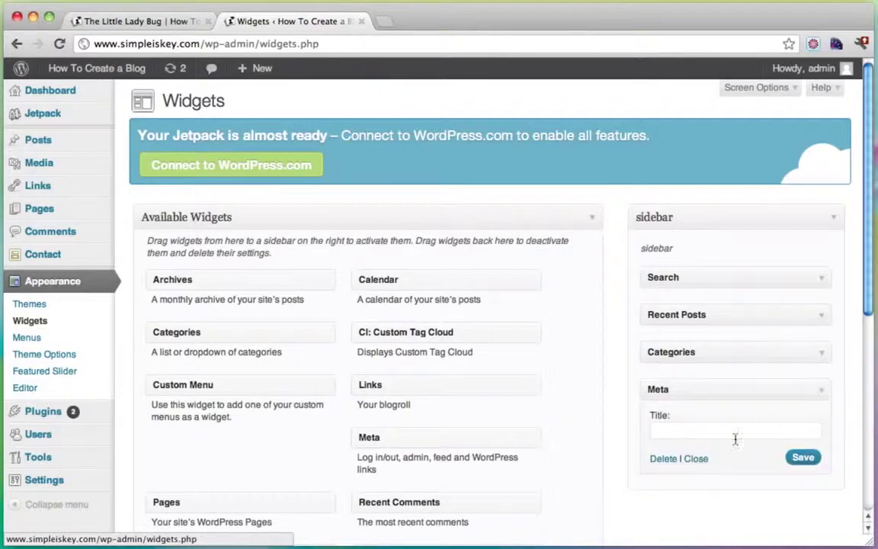
pyautogui.click(665, 458)
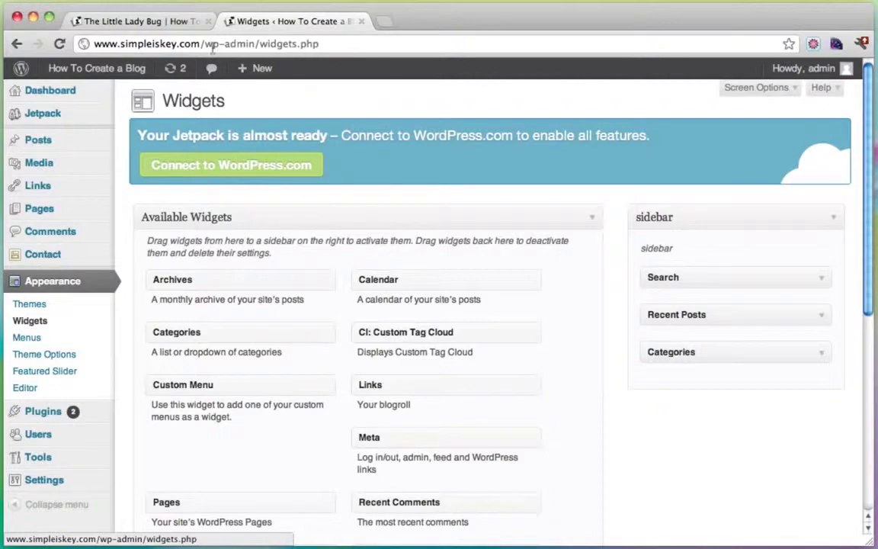
# Step: Reload the Little Lady Bug post to confirm only Search, Recent Posts and Categories remain
pyautogui.click(97, 20)
pyautogui.click(59, 44)
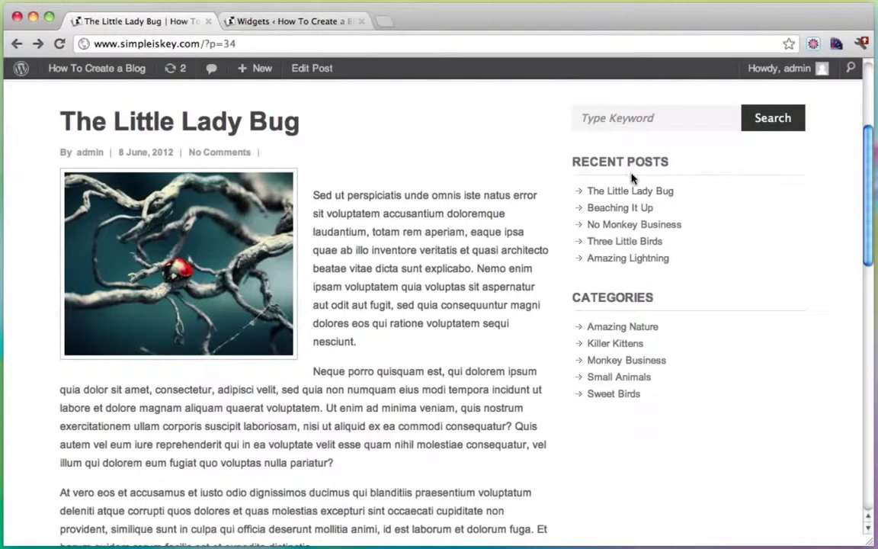
pyautogui.scroll(5, 609, 299)
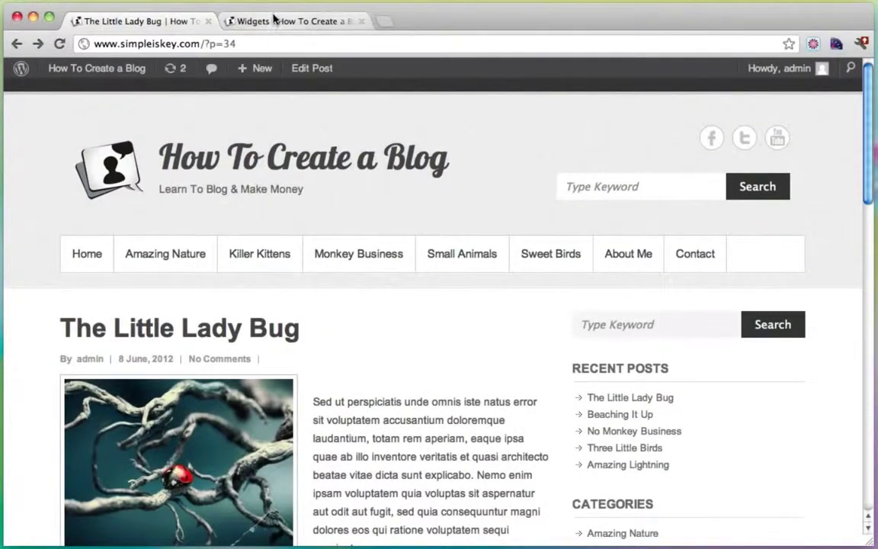
# Step: Search Google for 'facebook likebox' in a new browser tab
pyautogui.click(385, 21)
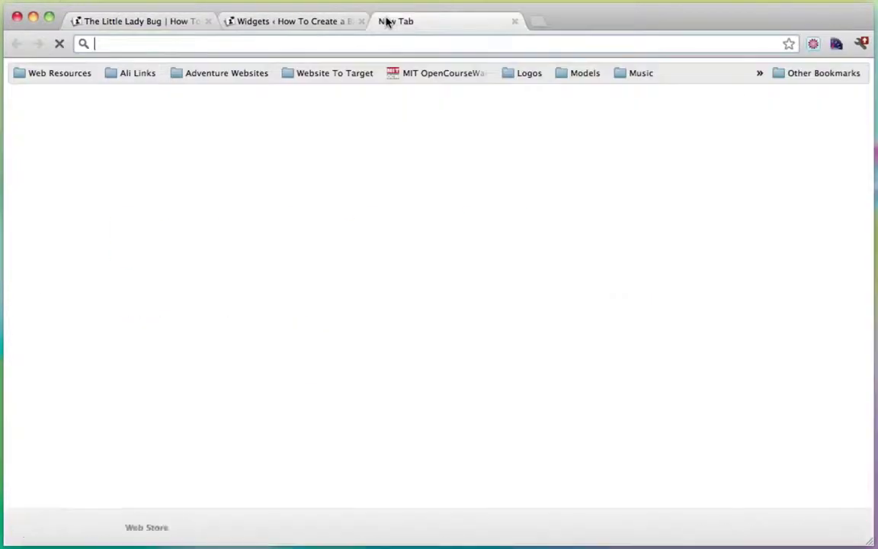
pyautogui.write('google.com')
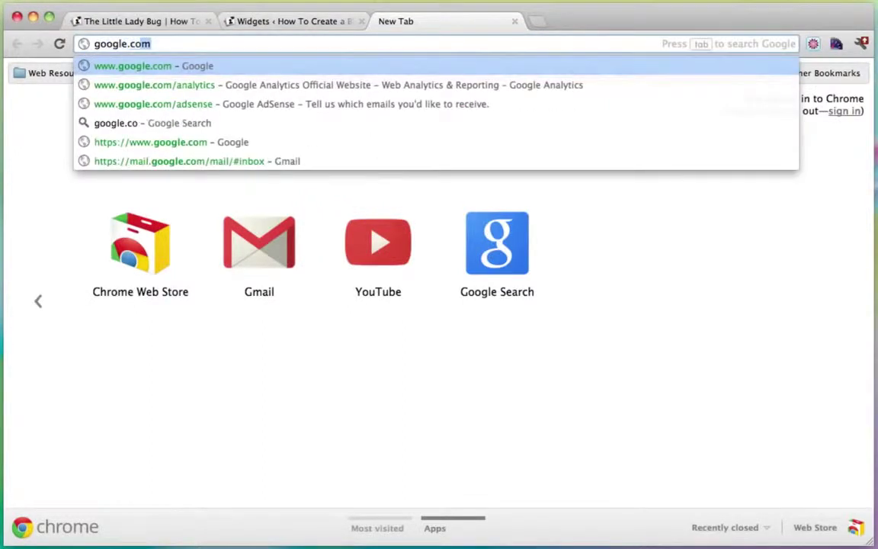
pyautogui.press('Return')
pyautogui.write('f')
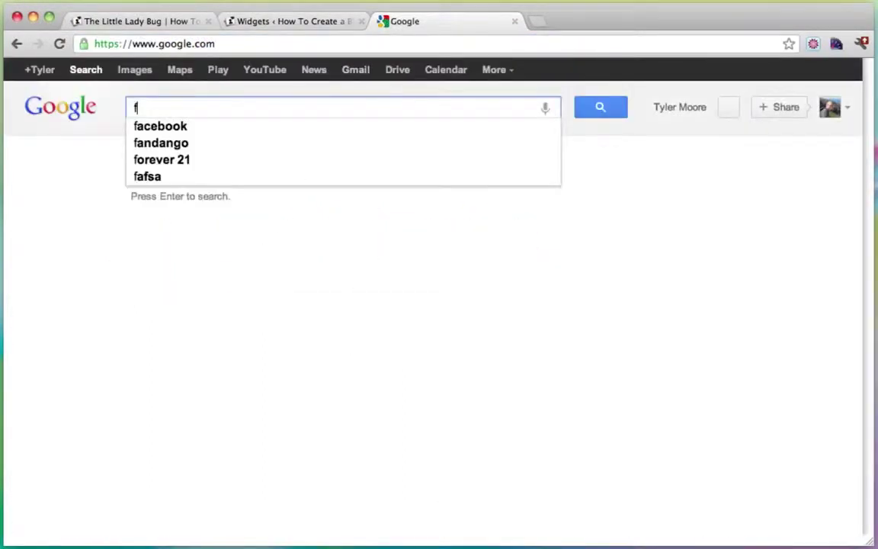
pyautogui.write('acebook ')
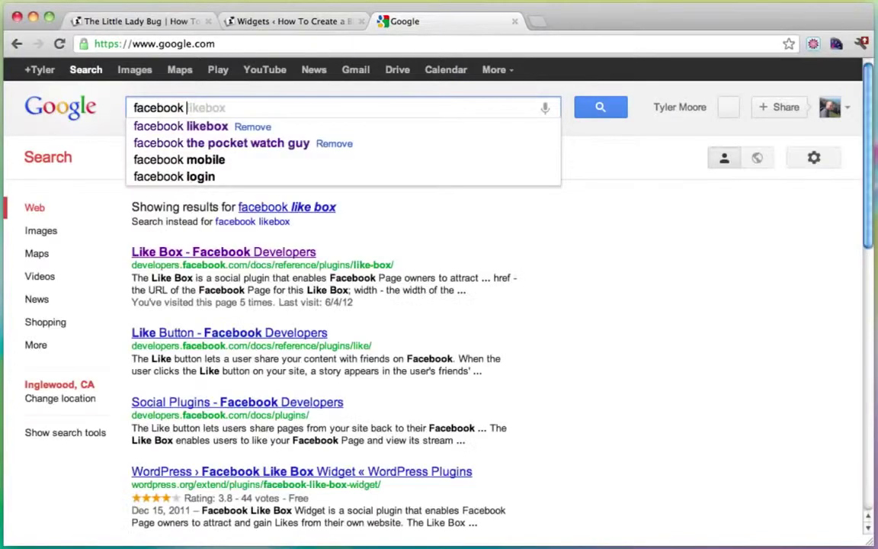
pyautogui.write('likebox')
pyautogui.press('Return')
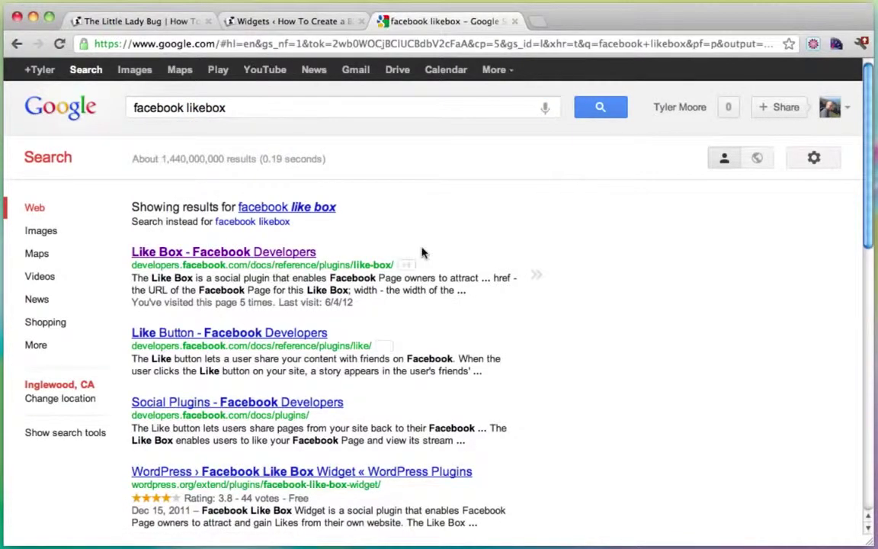
# Step: Point the Like Box at the Conutant page and set its width to 295
pyautogui.click(196, 252)
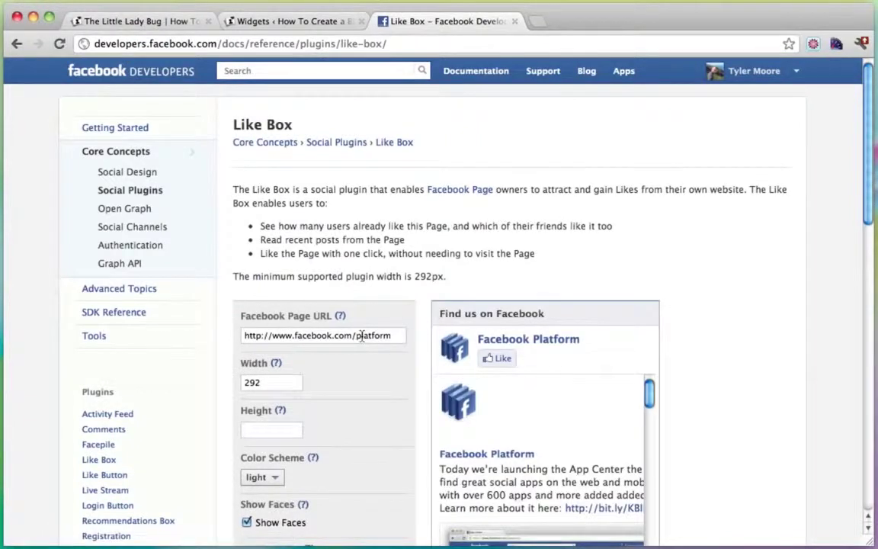
pyautogui.doubleClick(357, 339)
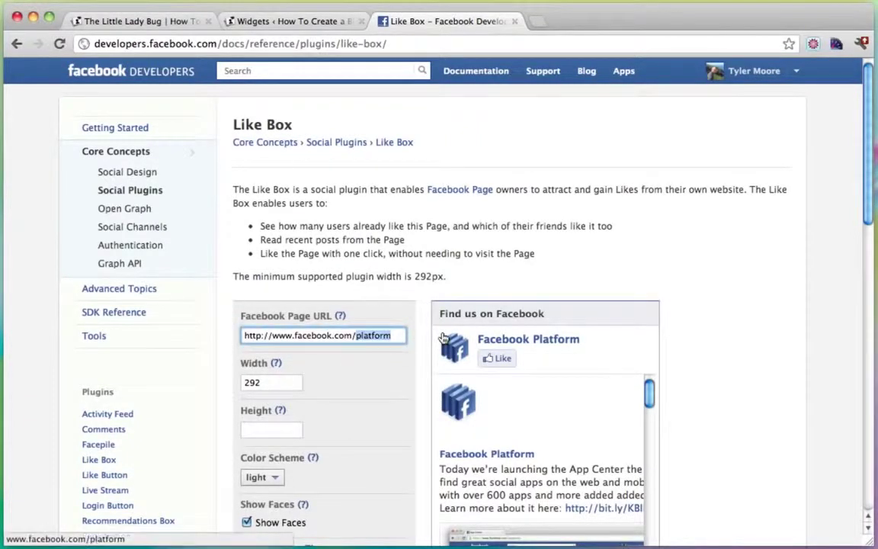
pyautogui.write('conutan')
pyautogui.click(281, 382)
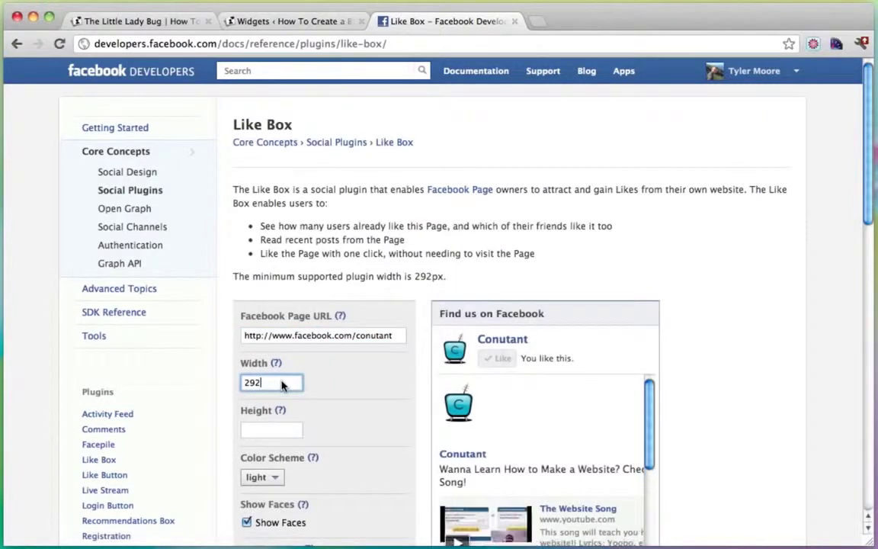
pyautogui.doubleClick(251, 382)
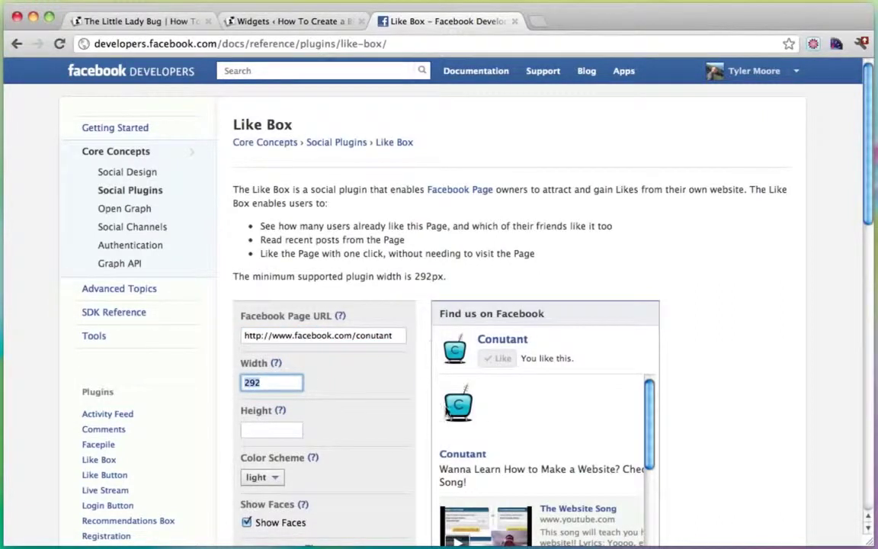
pyautogui.scroll(-1, 378, 360)
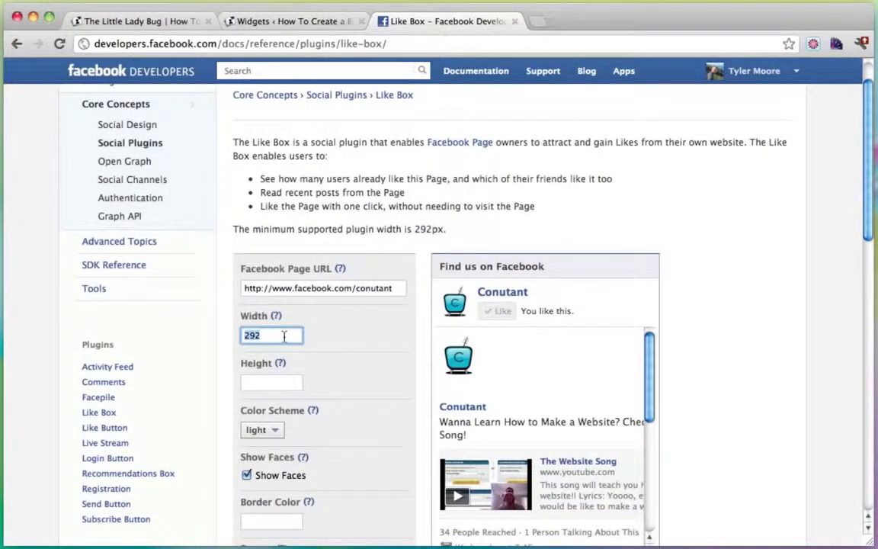
pyautogui.write('29')
pyautogui.click(287, 383)
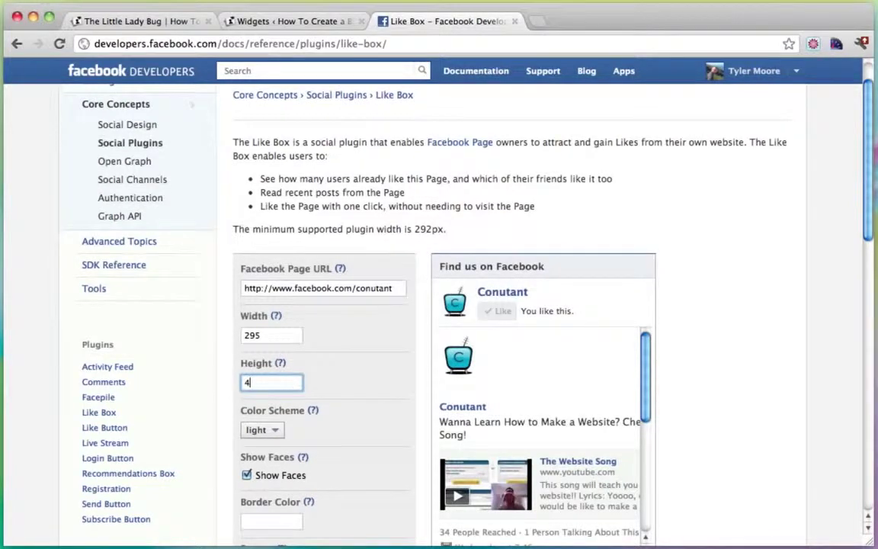
# Step: Check the 295 width and untick Show stream for the Like Box
pyautogui.click(271, 335)
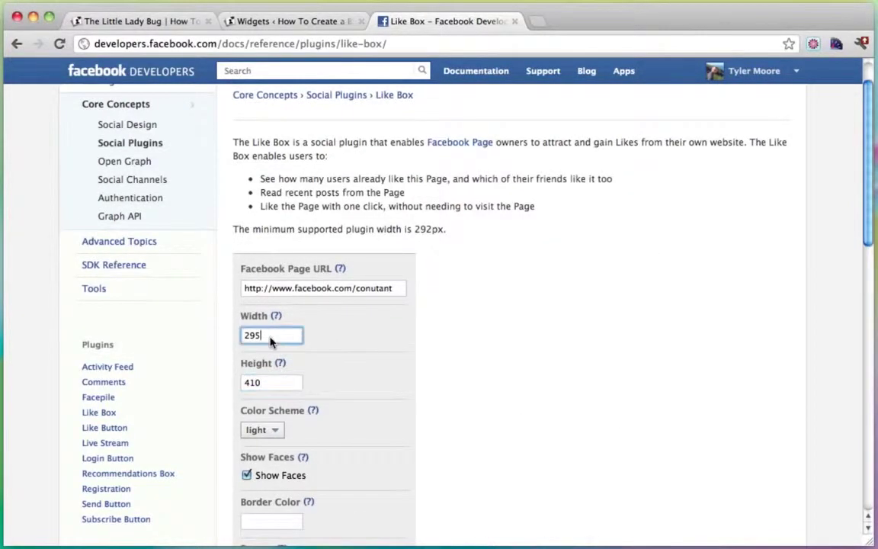
pyautogui.scroll(-2, 383, 343)
pyautogui.scroll(-2, 383, 343)
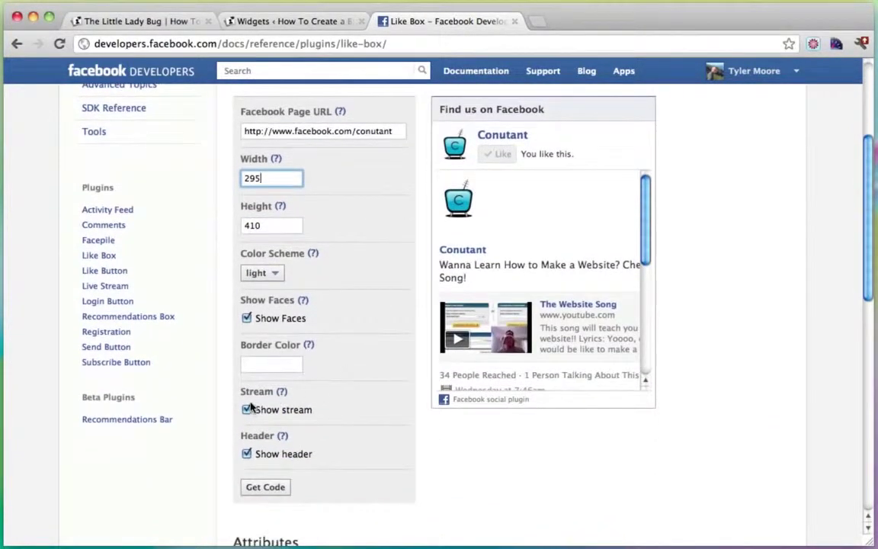
pyautogui.click(246, 410)
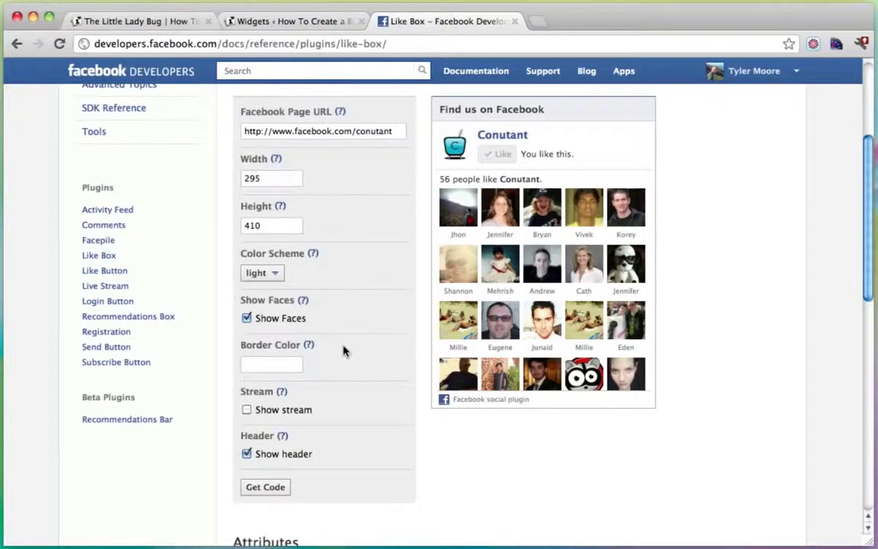
pyautogui.scroll(-3, 343, 353)
# Step: Get the Like Box's IFRAME embed code and copy all of it
pyautogui.click(266, 423)
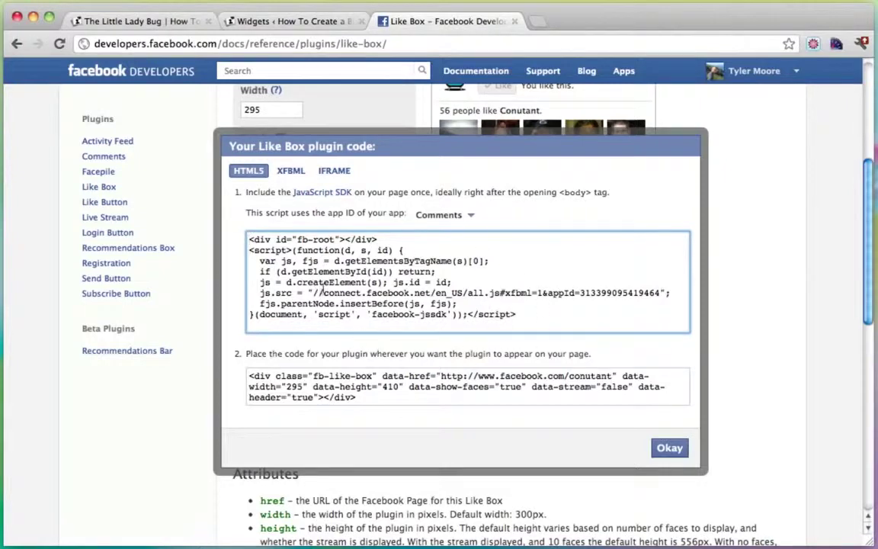
pyautogui.click(334, 171)
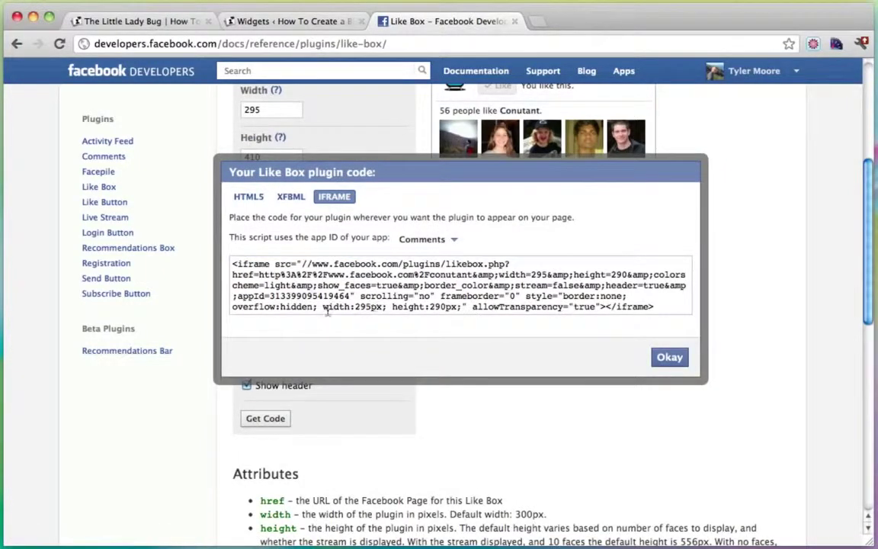
pyautogui.moveTo(324, 306); pyautogui.dragTo(465, 307)
pyautogui.press('super+a')
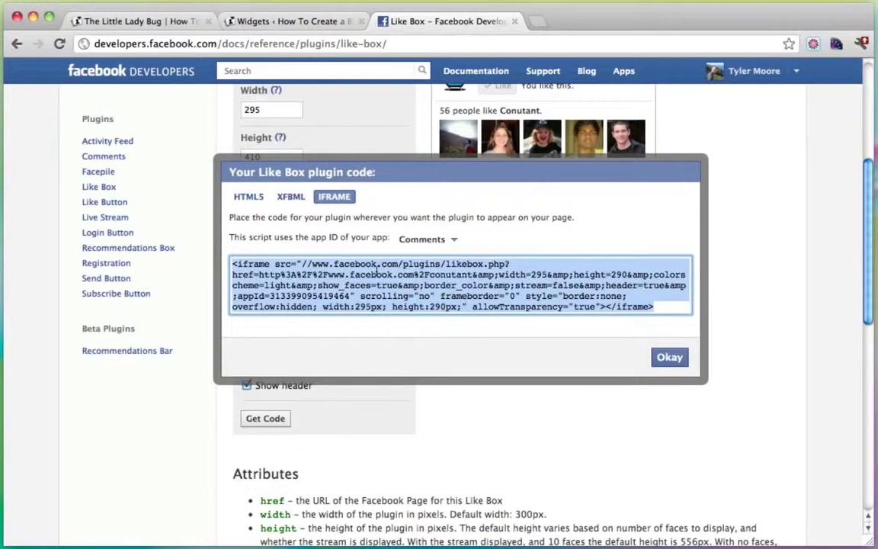
pyautogui.rightClick(371, 269)
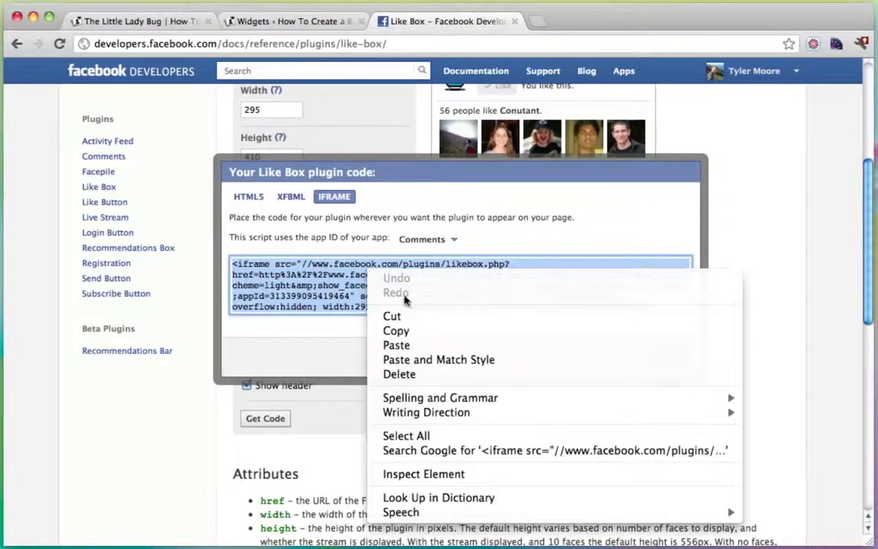
pyautogui.click(418, 334)
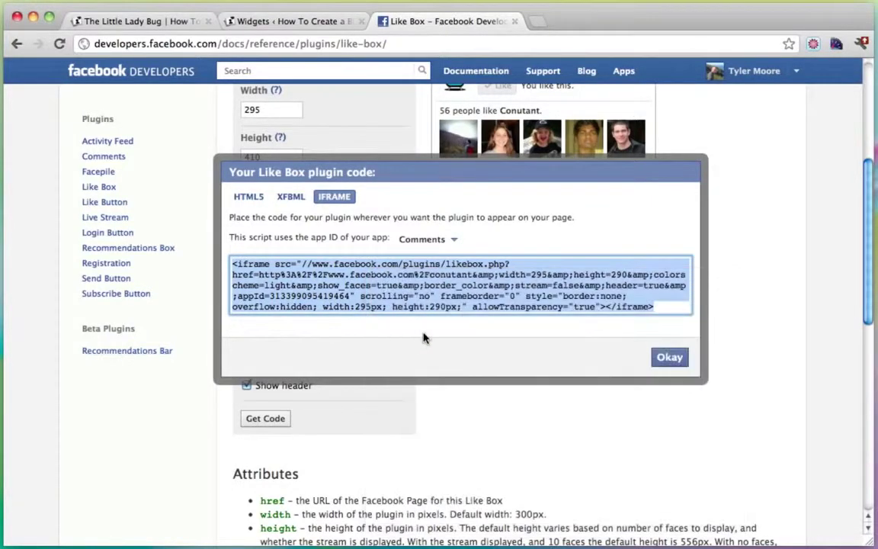
pyautogui.click(671, 358)
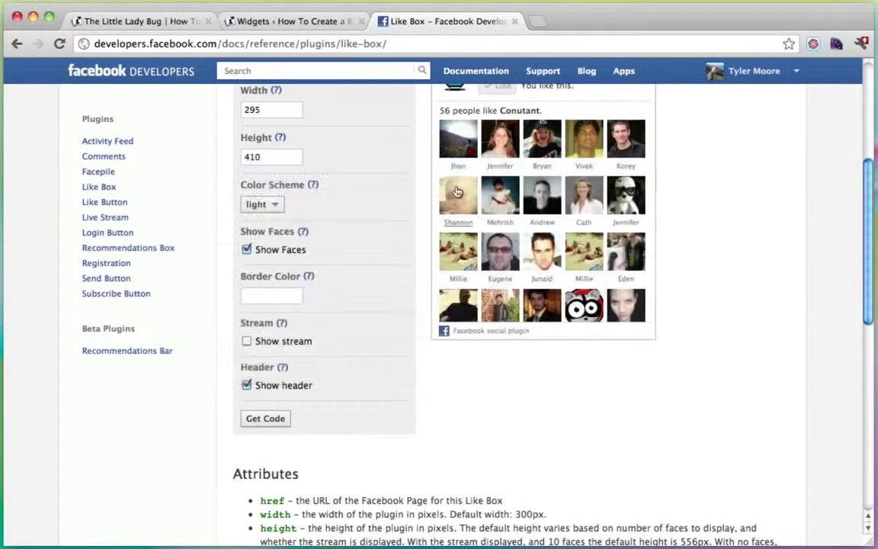
pyautogui.click(295, 21)
# Step: Add a Text widget to the sidebar just below Search and expand it
pyautogui.scroll(-5, 515, 238)
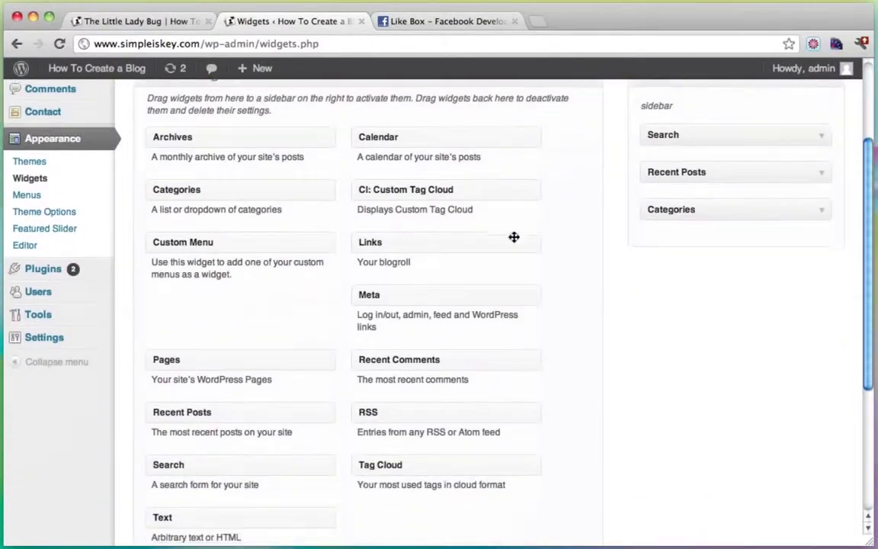
pyautogui.scroll(-1, 514, 237)
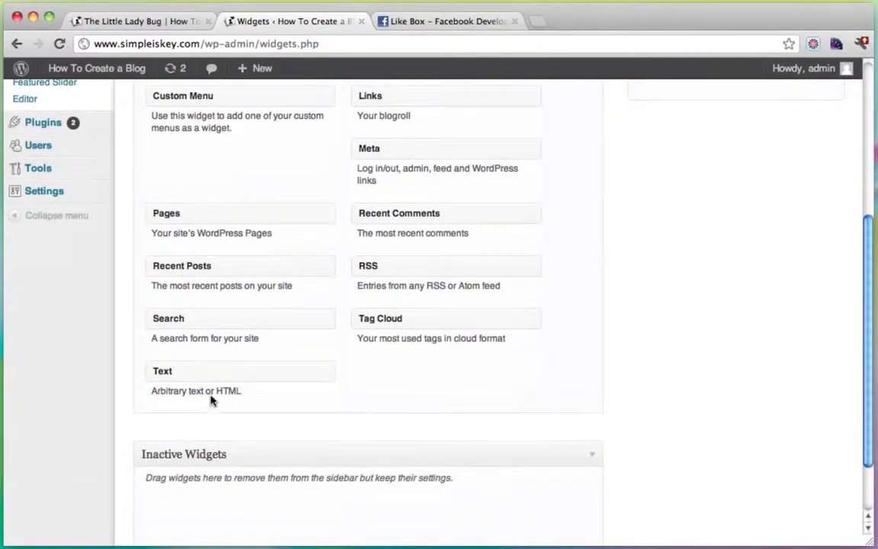
pyautogui.moveTo(186, 376); pyautogui.dragTo(687, 152)
pyautogui.scroll(5, 714, 205)
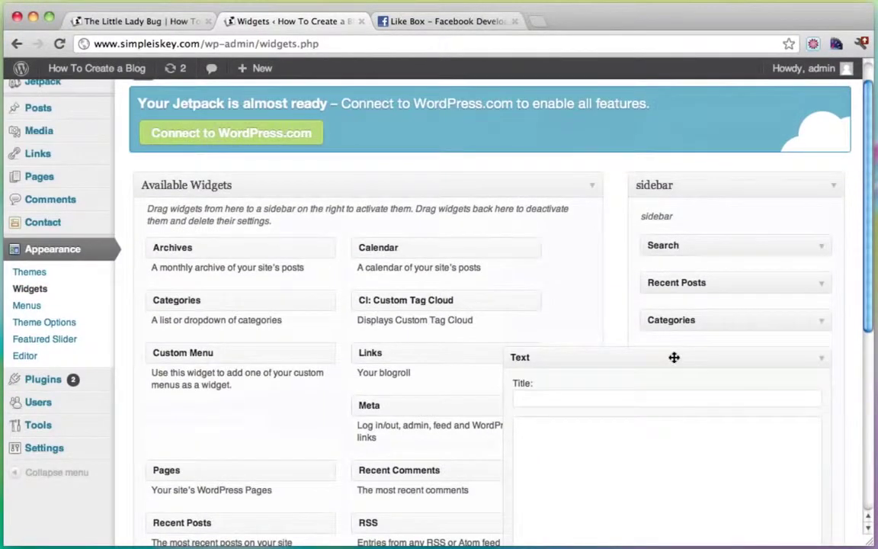
pyautogui.moveTo(674, 357); pyautogui.dragTo(679, 282)
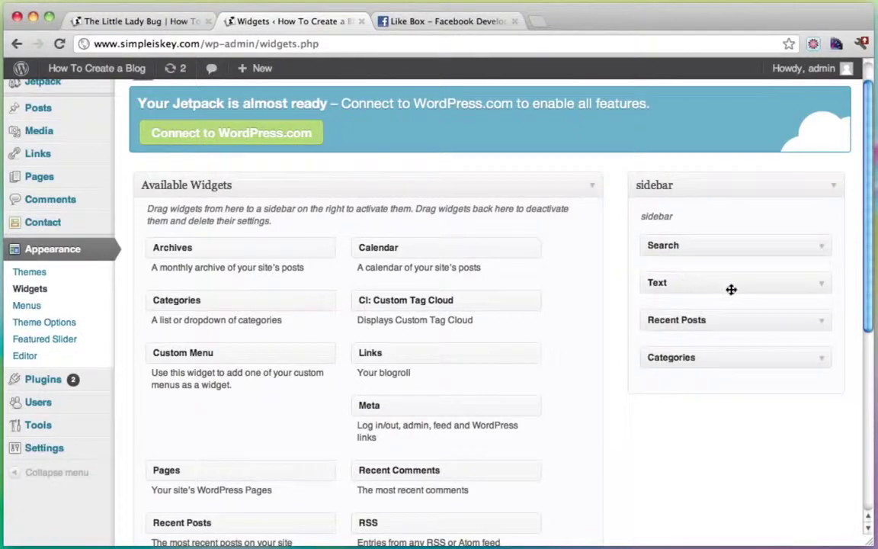
pyautogui.click(822, 287)
# Step: Title the widget 'Join Me On Facebook' and paste the Like Box iframe code into its body
pyautogui.click(606, 326)
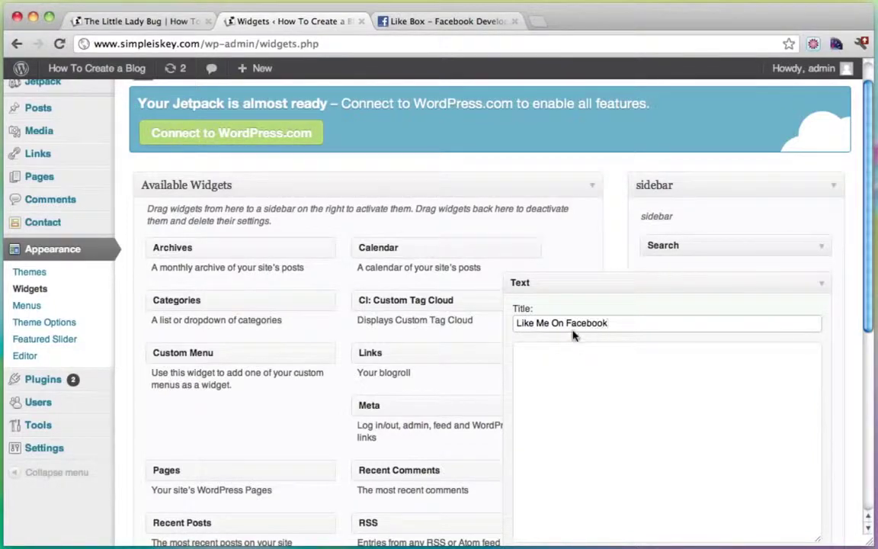
pyautogui.moveTo(537, 324); pyautogui.dragTo(506, 324)
pyautogui.write('Join')
pyautogui.click(591, 391)
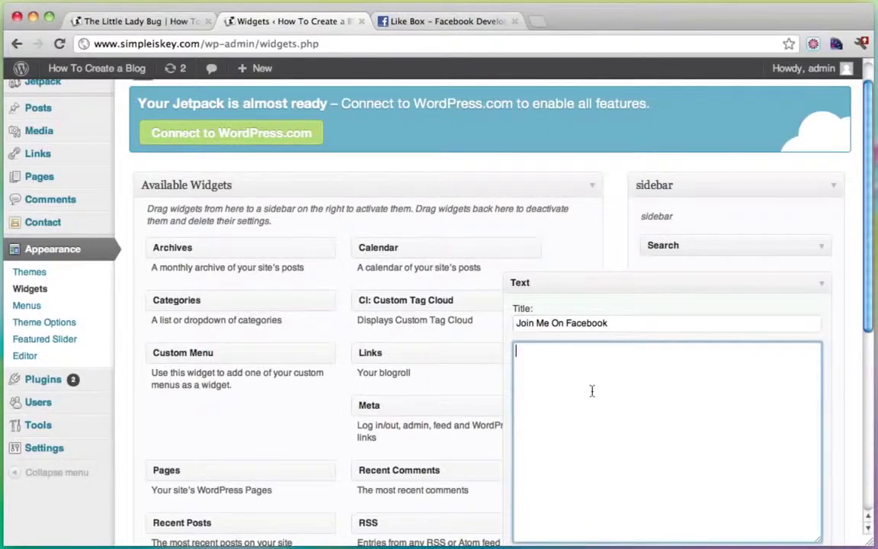
pyautogui.rightClick(534, 393)
pyautogui.click(584, 464)
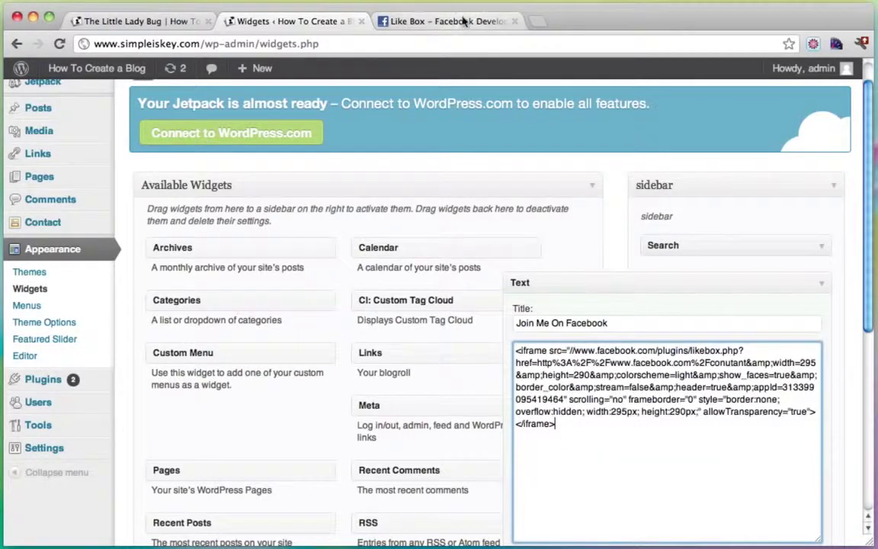
# Step: Regenerate the Like Box IFRAME code on the Facebook page, then return to the widgets
pyautogui.click(465, 21)
pyautogui.click(266, 418)
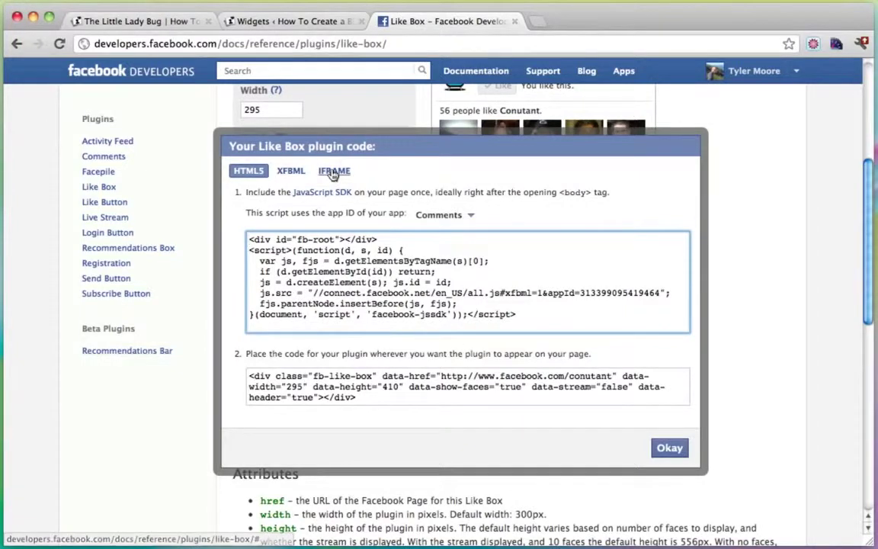
pyautogui.click(335, 171)
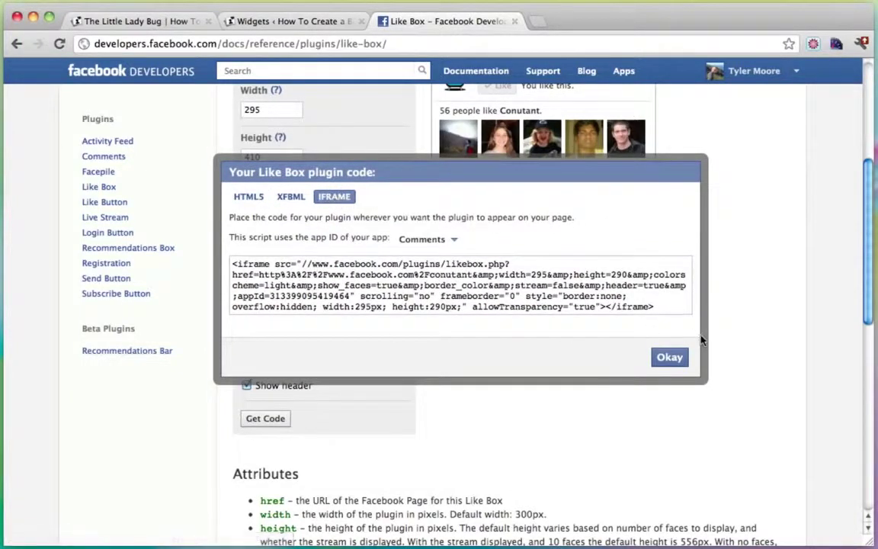
pyautogui.click(670, 358)
pyautogui.click(312, 25)
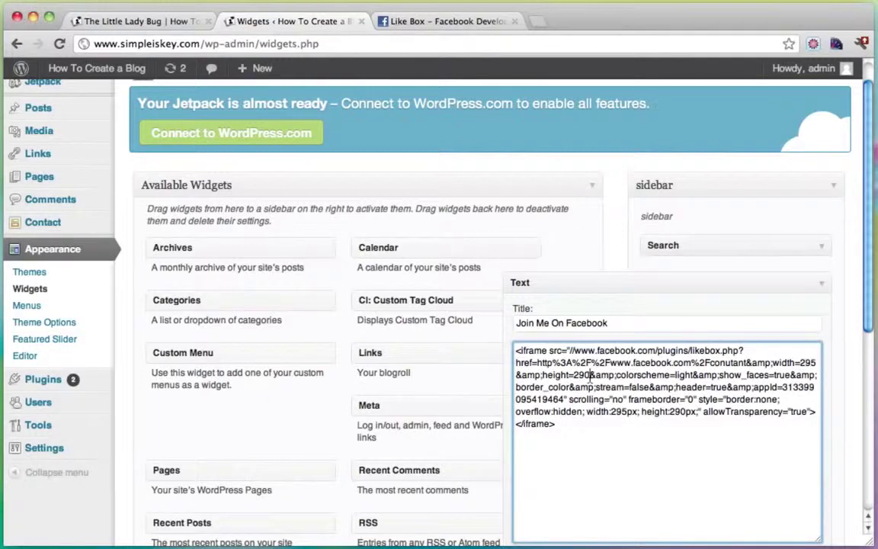
# Step: Change both 290 heights in the Like Box iframe code to 410, save, and collapse the widget
pyautogui.press('BackSpace')
pyautogui.press('BackSpace')
pyautogui.press('BackSpace')
pyautogui.write('410')
pyautogui.click(684, 413)
pyautogui.press('BackSpace')
pyautogui.press('BackSpace')
pyautogui.press('BackSpace')
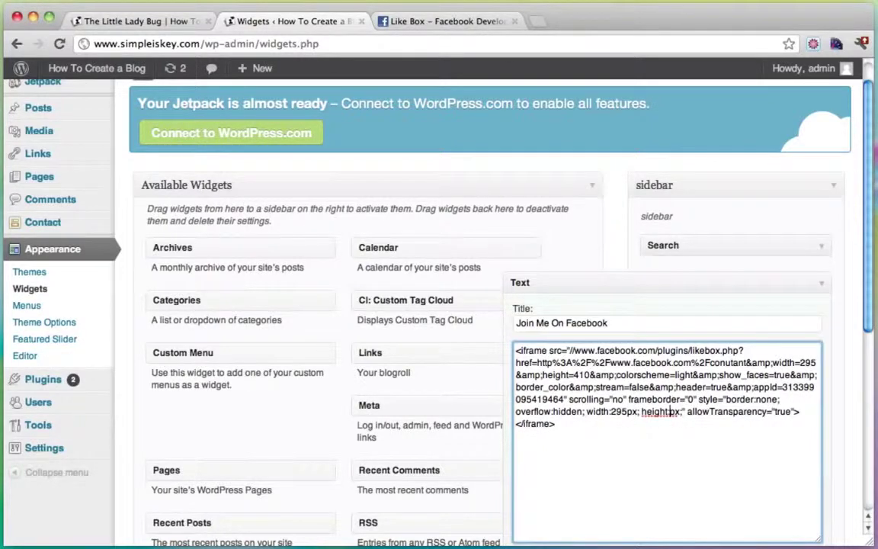
pyautogui.write('410')
pyautogui.scroll(-3, 753, 451)
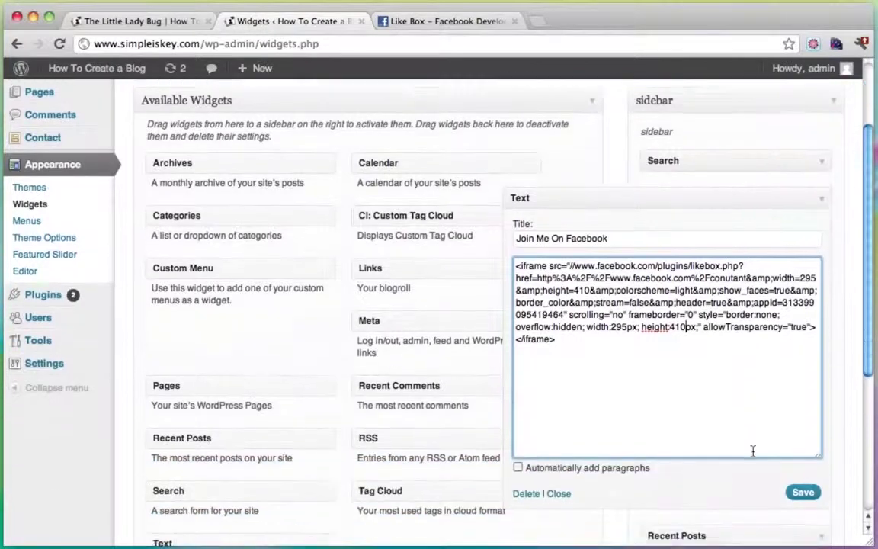
pyautogui.click(803, 480)
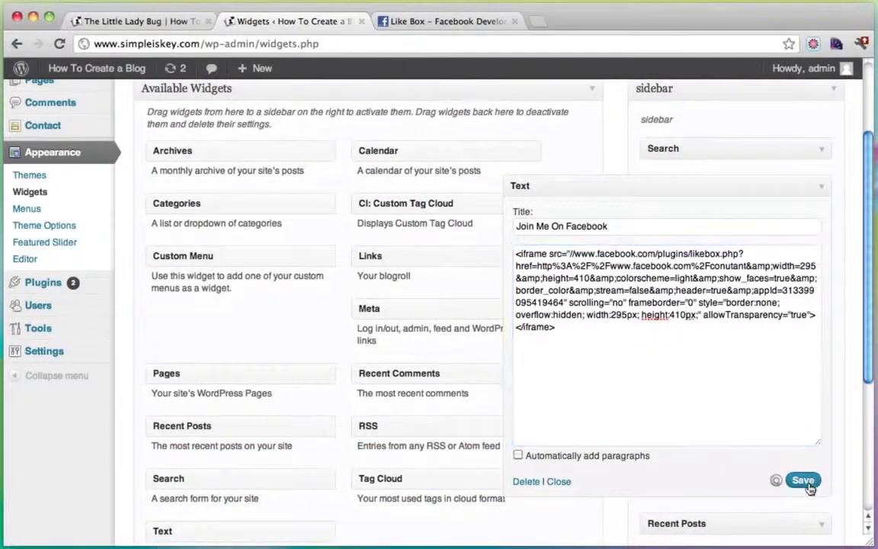
pyautogui.click(822, 187)
# Step: Reload The Little Lady Bug post and scroll to check the taller Join Me On Facebook box
pyautogui.click(154, 22)
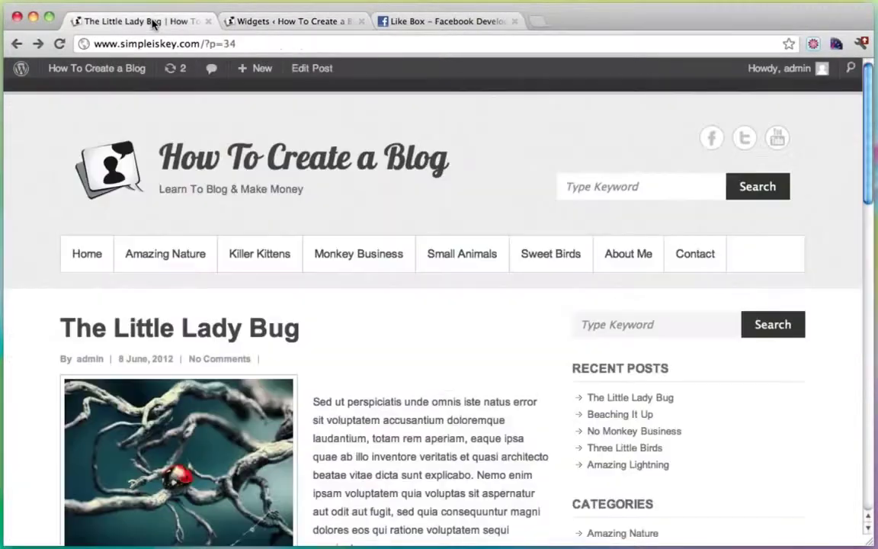
pyautogui.click(60, 43)
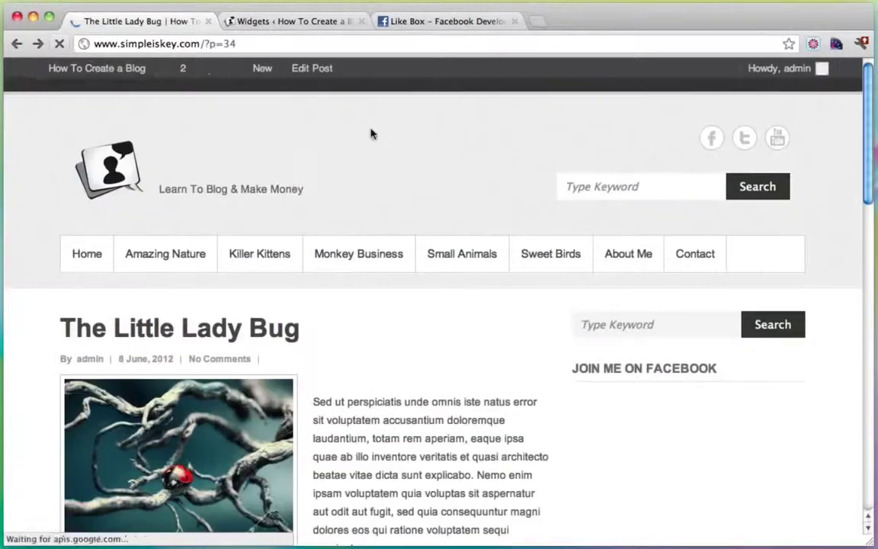
pyautogui.scroll(-6, 637, 228)
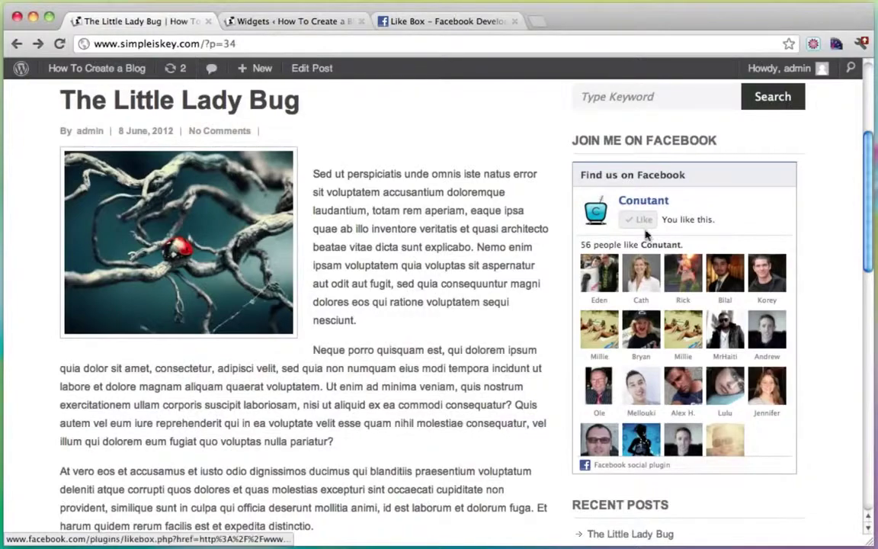
pyautogui.scroll(-5, 748, 257)
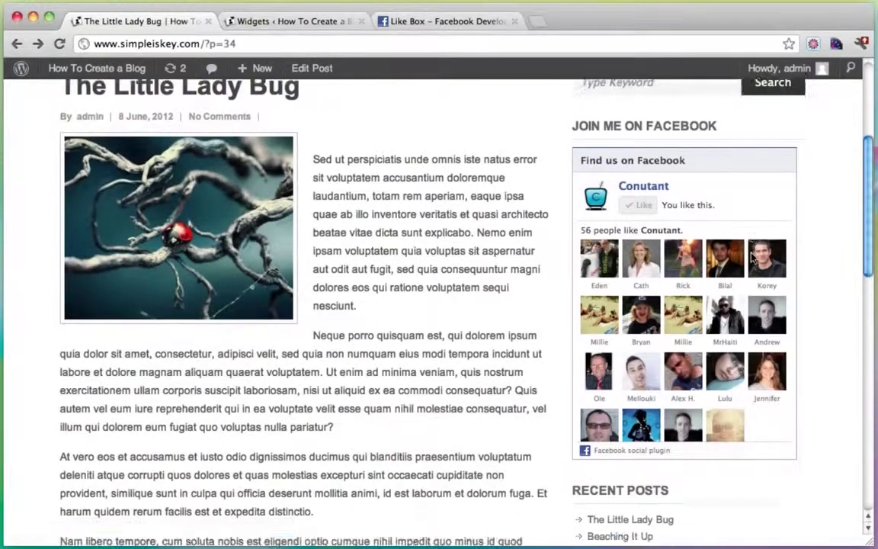
pyautogui.scroll(6, 751, 257)
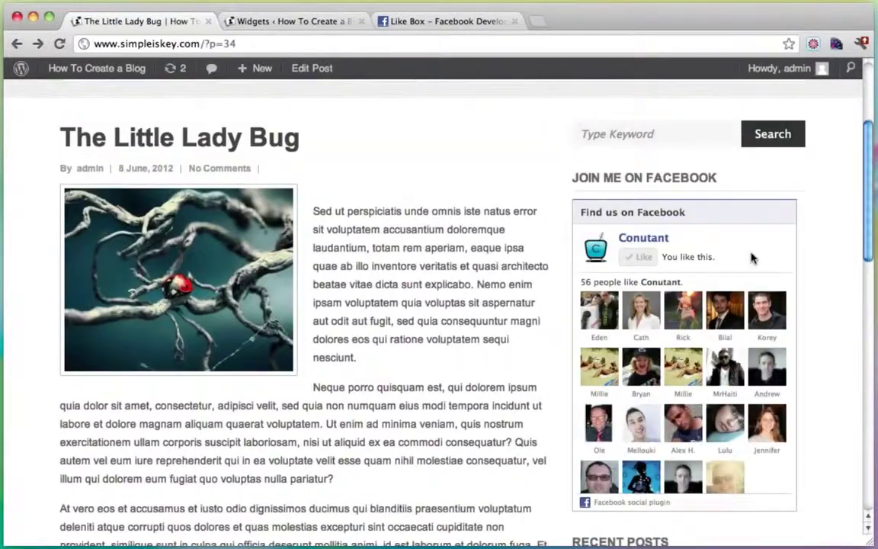
pyautogui.scroll(4, 782, 326)
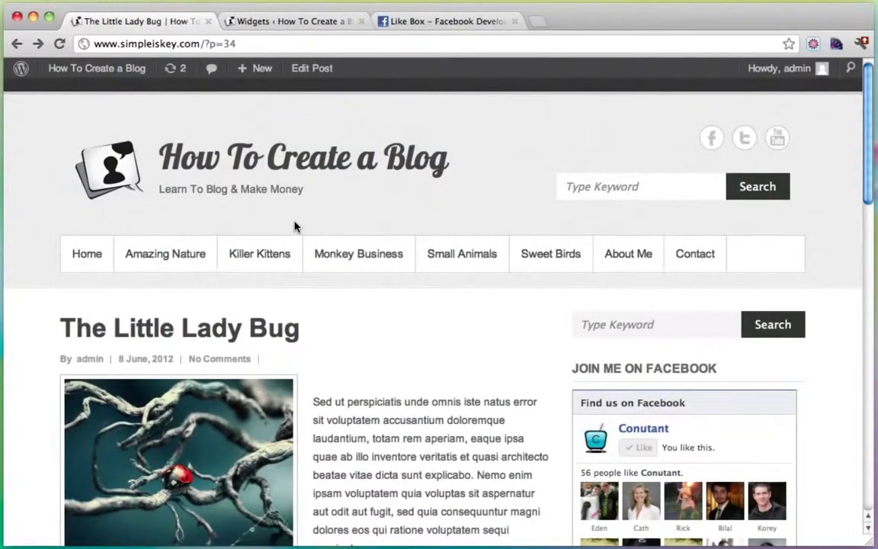
pyautogui.scroll(-5, 555, 327)
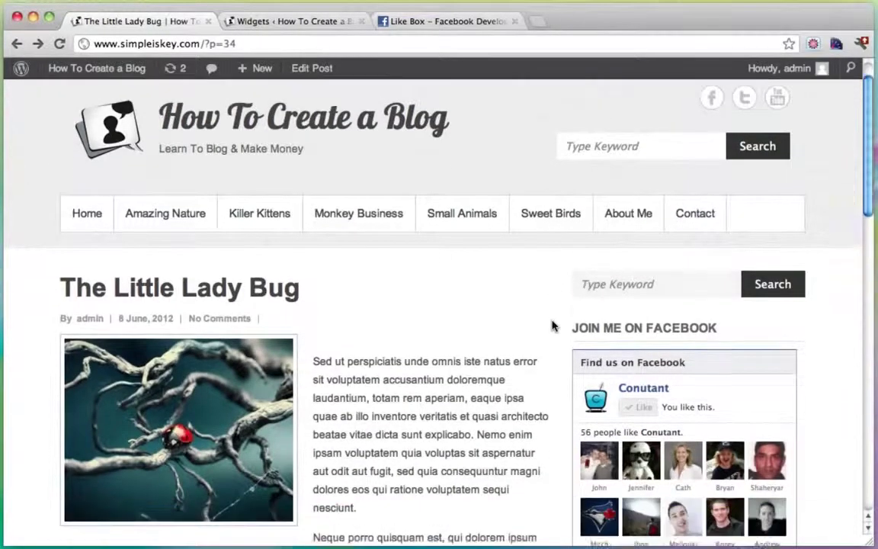
pyautogui.scroll(-3, 553, 326)
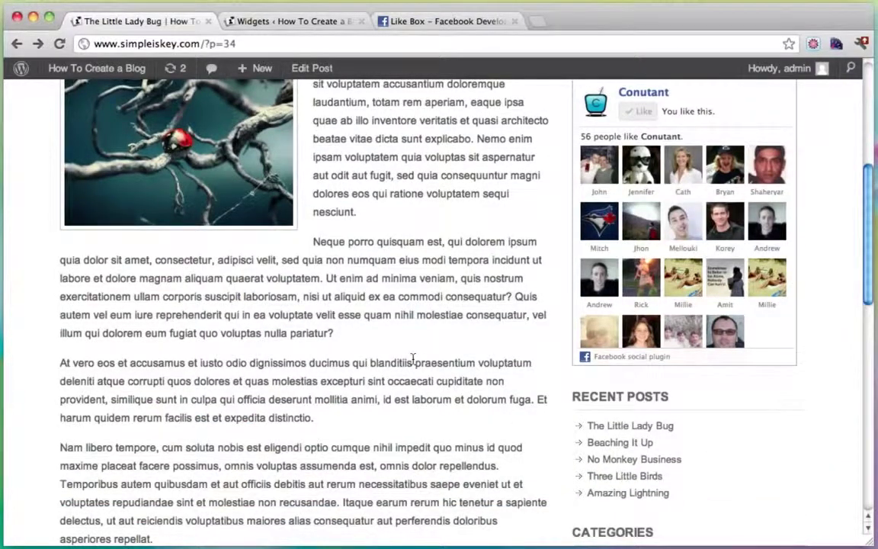
pyautogui.scroll(8, 412, 359)
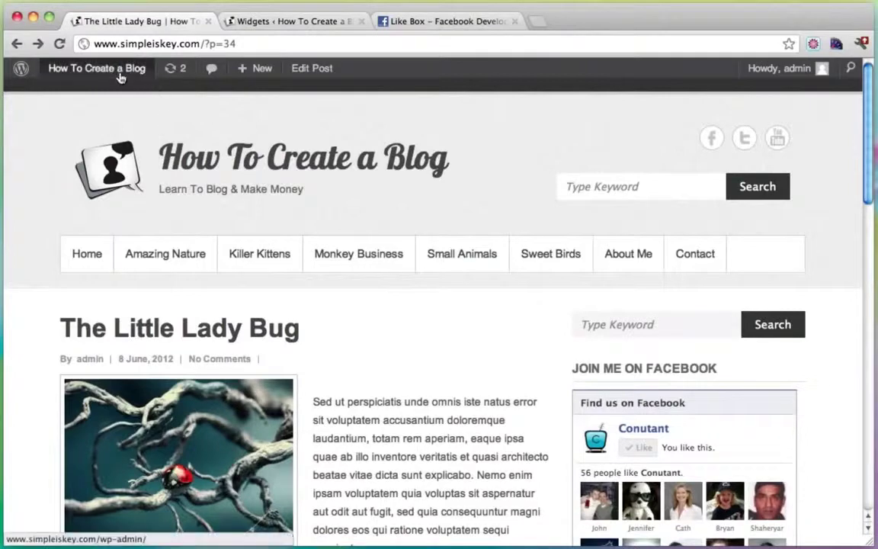
# Step: From the dashboard's Plugins > Add New page, search for 'youtube subscribe'
pyautogui.moveTo(121, 76)
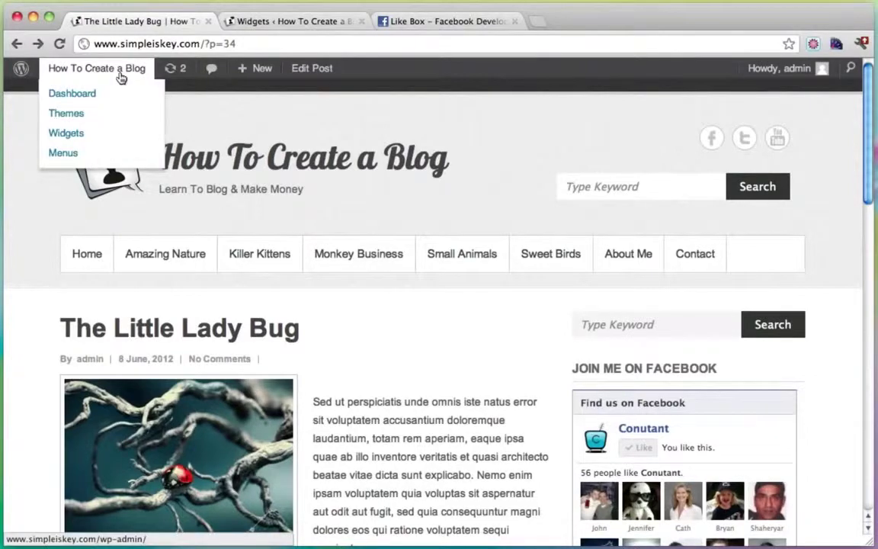
pyautogui.click(87, 94)
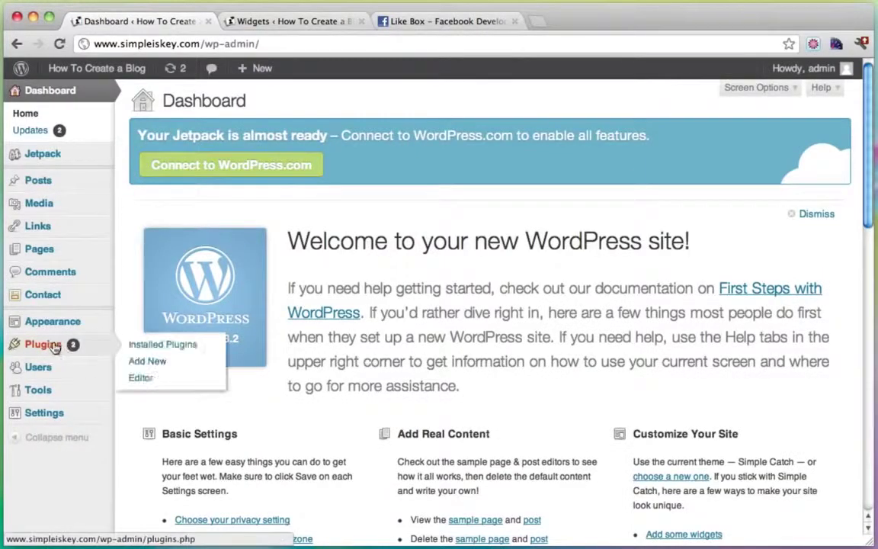
pyautogui.click(43, 345)
pyautogui.click(247, 104)
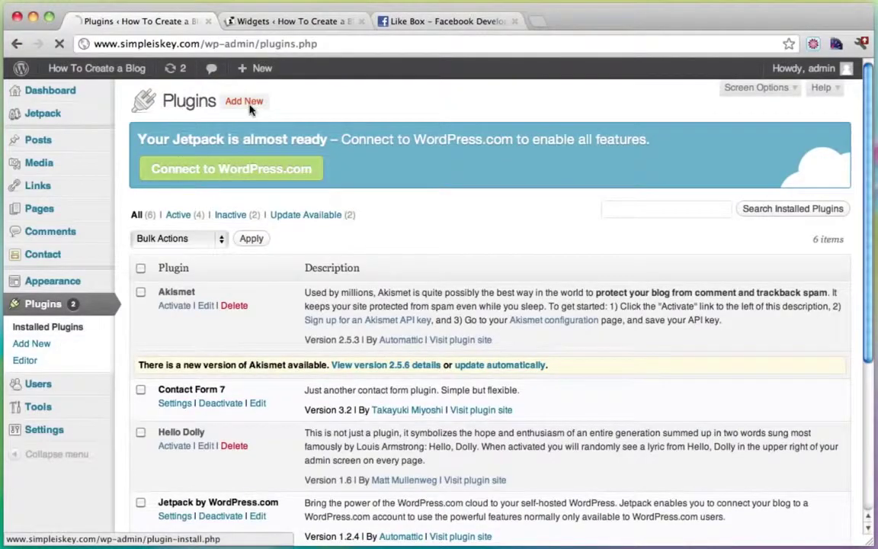
pyautogui.click(233, 326)
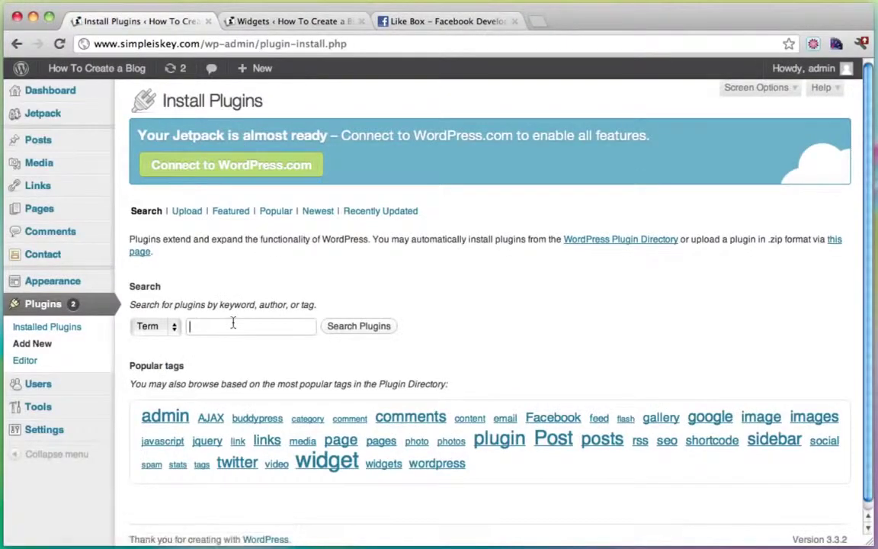
pyautogui.write('youtub')
pyautogui.press('Down')
pyautogui.press('Down')
pyautogui.press('Return')
pyautogui.click(375, 329)
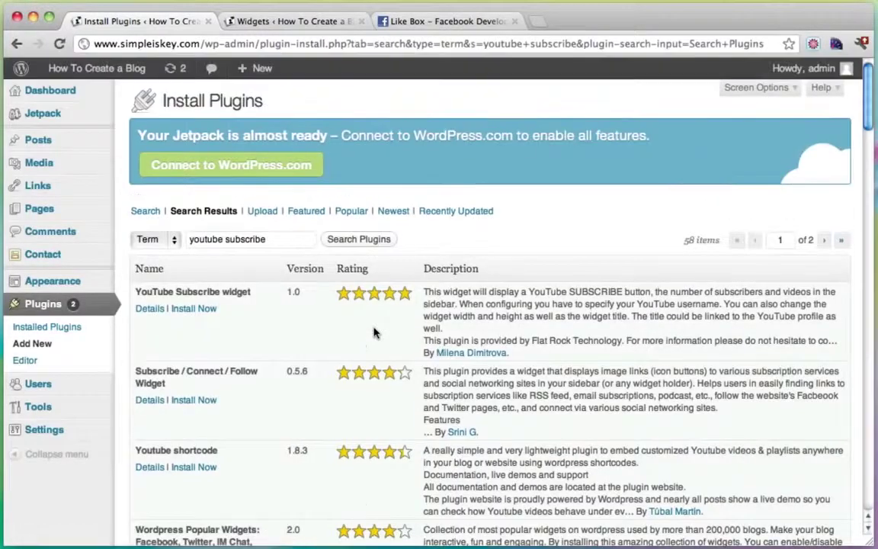
# Step: Install the YouTube Subscribe widget 1.0 plugin, confirm, and activate it
pyautogui.click(192, 309)
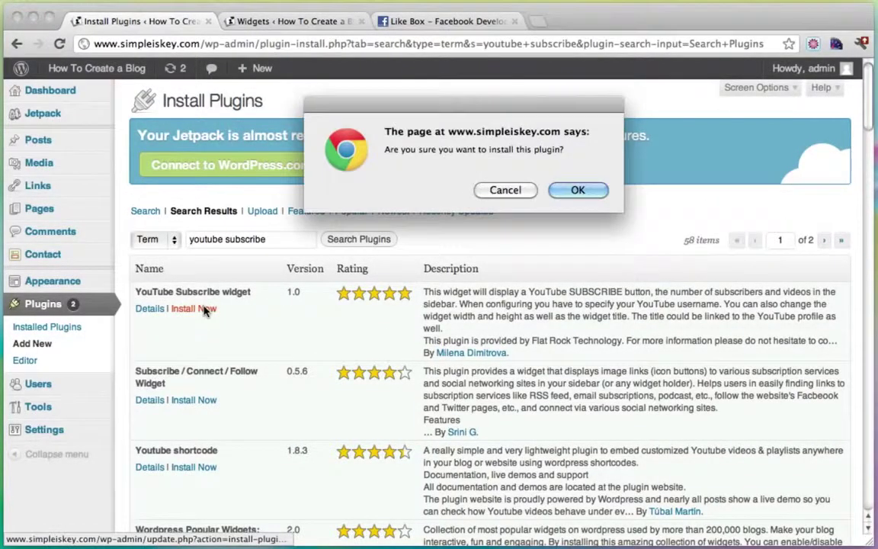
pyautogui.click(578, 192)
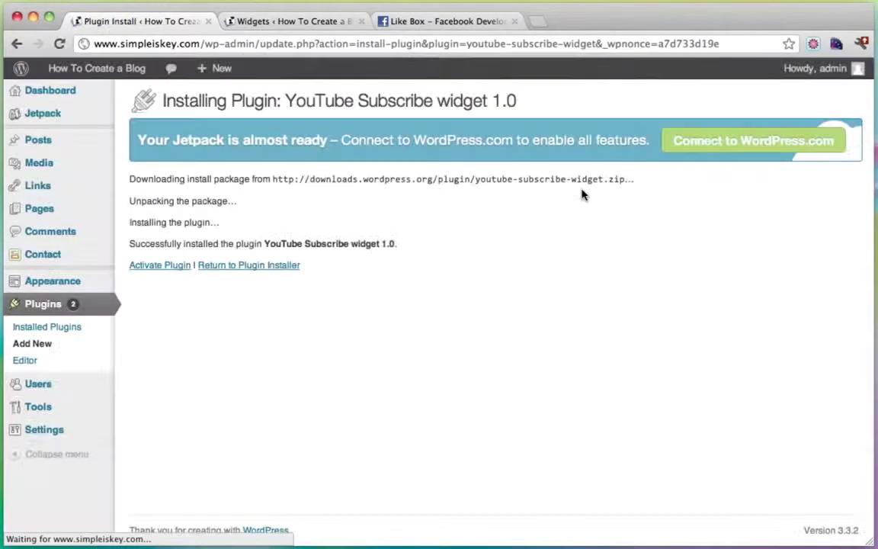
pyautogui.click(156, 265)
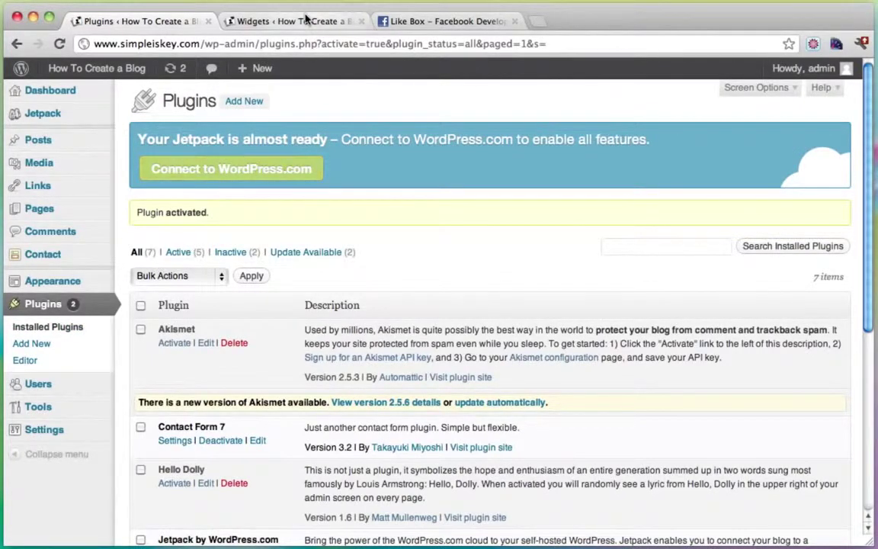
# Step: Reload the Widgets page and drag the YouTube widget into the sidebar below Recent Posts
pyautogui.click(271, 20)
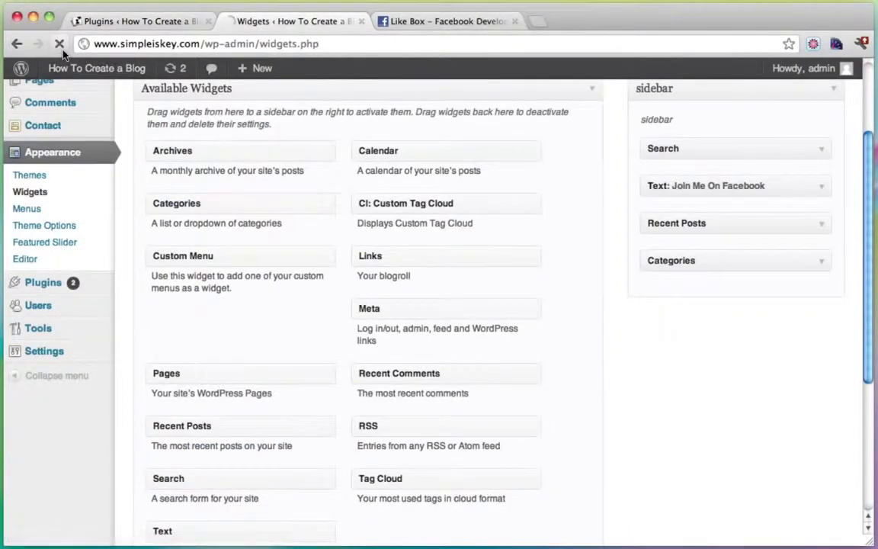
pyautogui.click(59, 45)
pyautogui.scroll(-5, 500, 267)
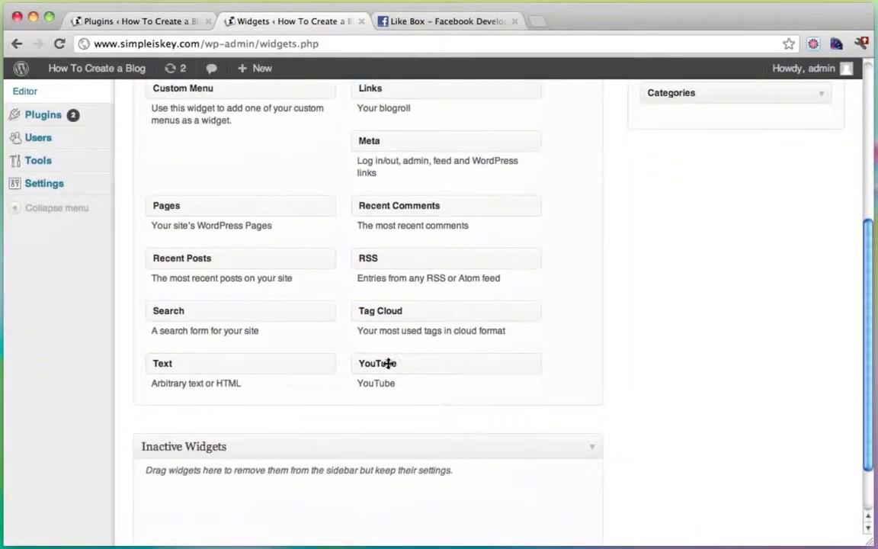
pyautogui.moveTo(402, 361); pyautogui.dragTo(692, 272)
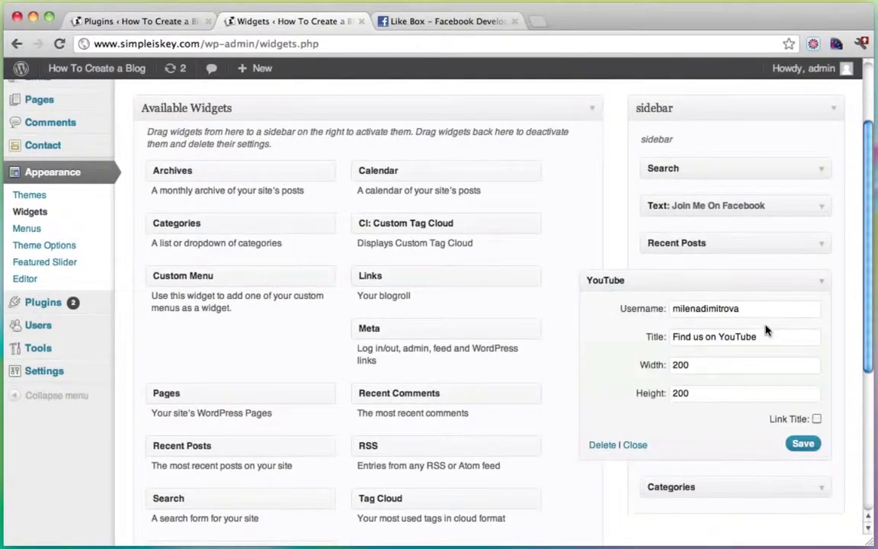
# Step: Set the channel username, title 'Find me on YouTube', width 290 and height 110, then save
pyautogui.moveTo(751, 314); pyautogui.dragTo(645, 315)
pyautogui.write('co')
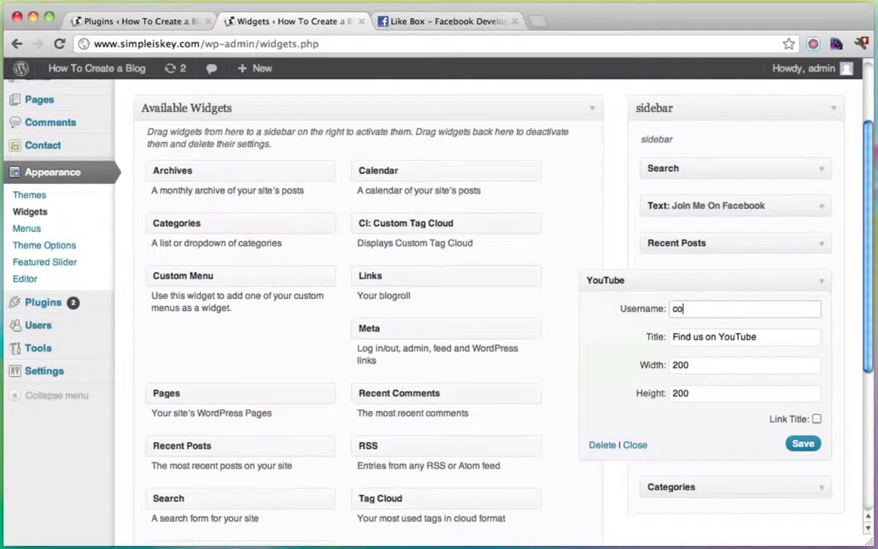
pyautogui.write('nutant')
pyautogui.doubleClick(700, 336)
pyautogui.write('me')
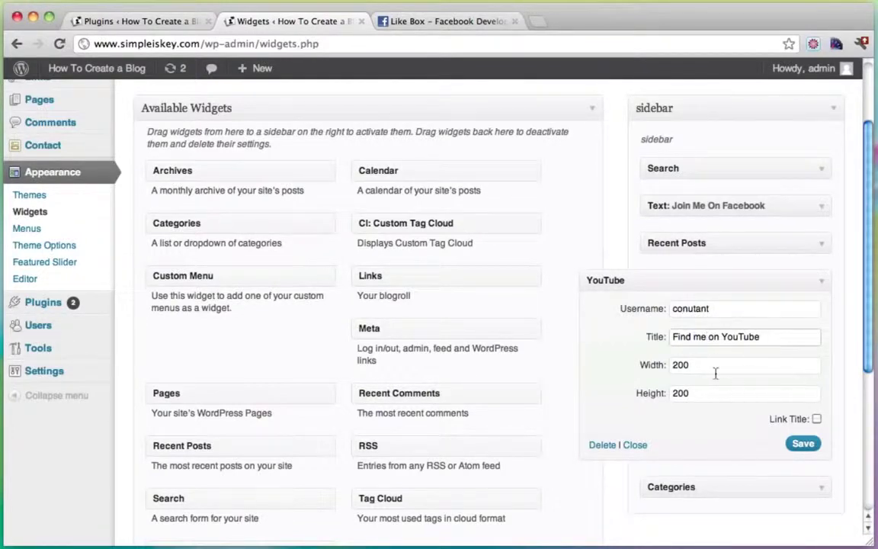
pyautogui.moveTo(709, 369); pyautogui.dragTo(645, 369)
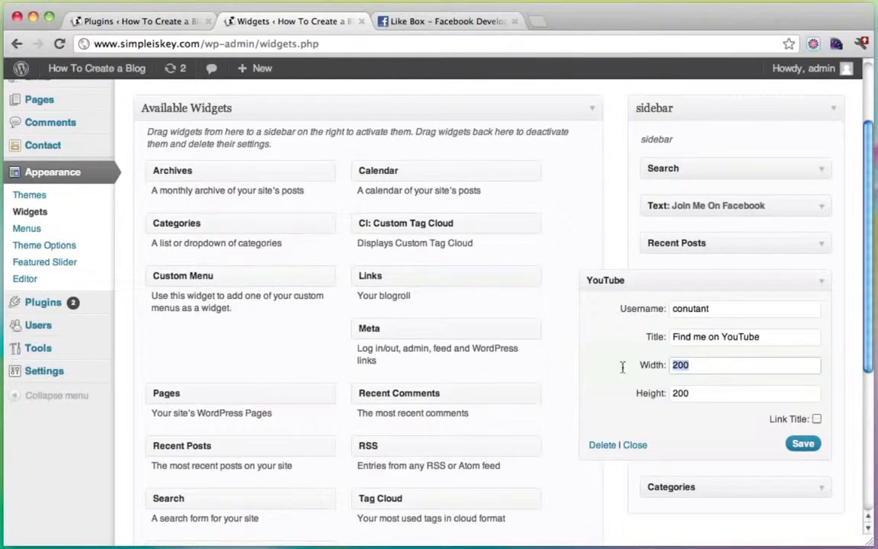
pyautogui.write('290')
pyautogui.press('Tab')
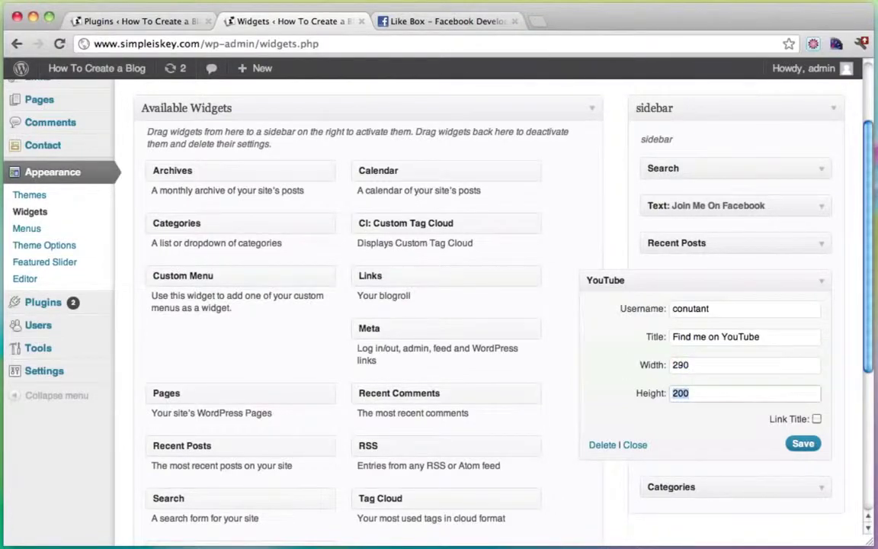
pyautogui.click(802, 442)
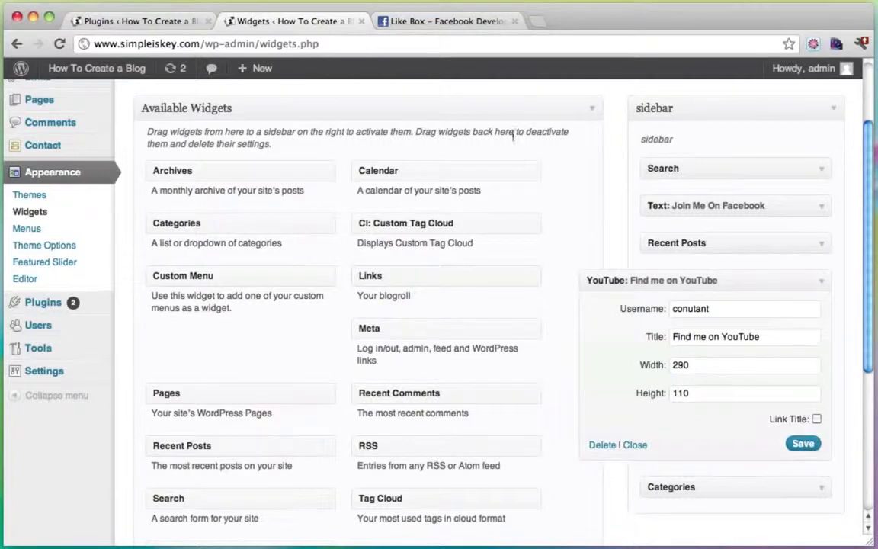
pyautogui.click(514, 21)
pyautogui.click(138, 23)
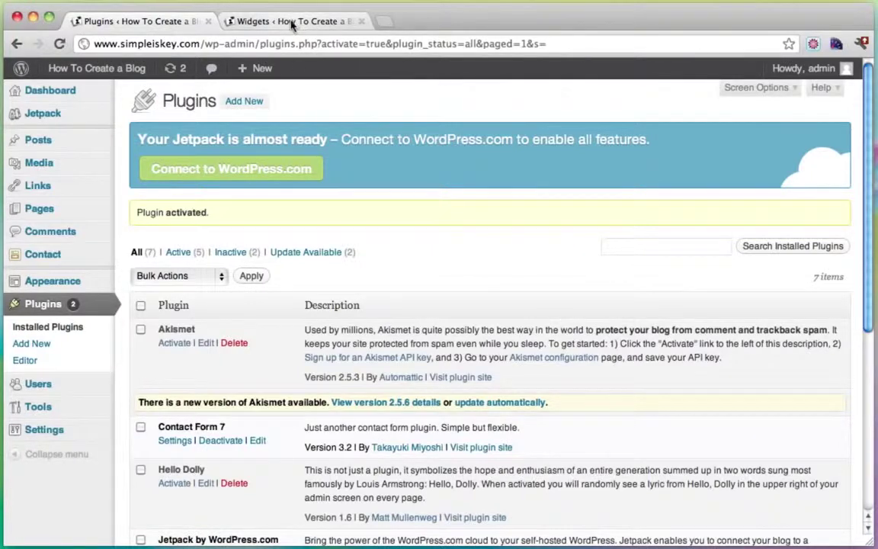
# Step: Open the live blog via Visit Site and scroll to the Find Me On YouTube sidebar box
pyautogui.moveTo(97, 68)
pyautogui.keyDown('super'); pyautogui.click(107, 93); pyautogui.keyUp('super')
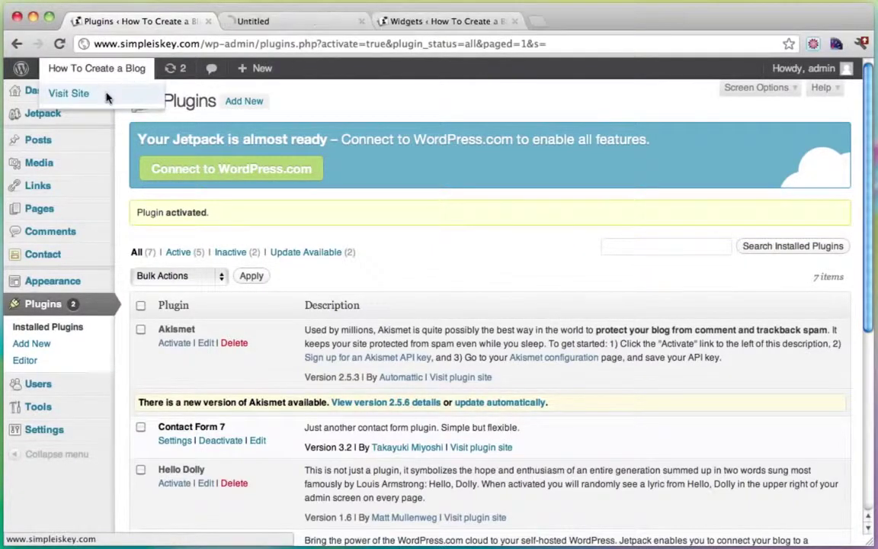
pyautogui.moveTo(408, 21); pyautogui.dragTo(293, 21)
pyautogui.click(404, 22)
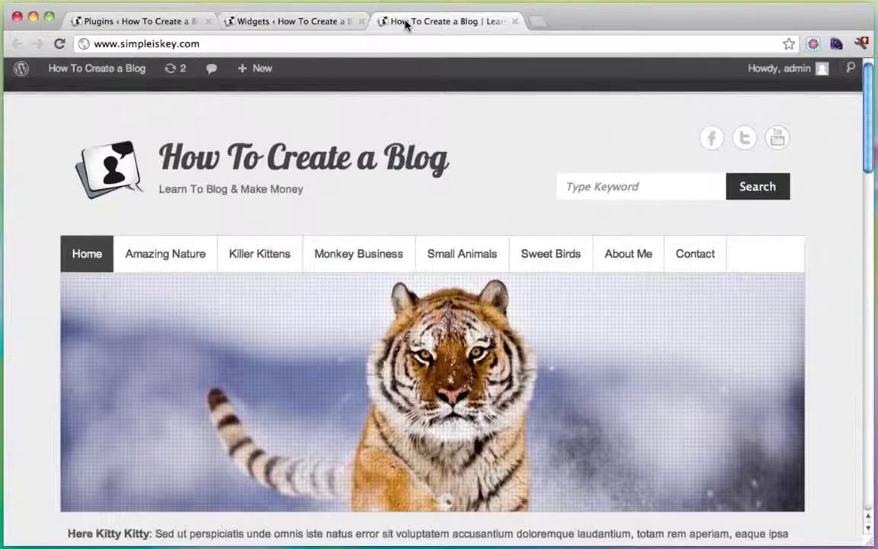
pyautogui.scroll(-15, 466, 190)
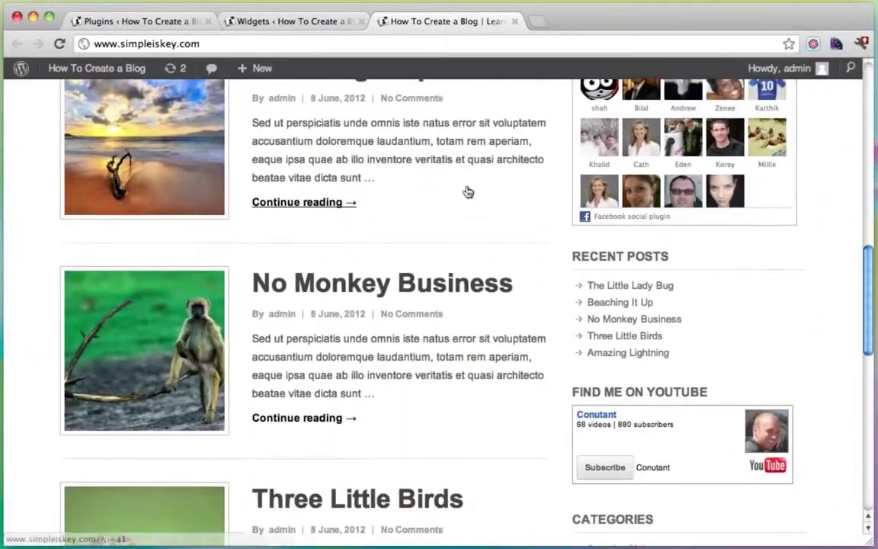
pyautogui.scroll(-2, 468, 192)
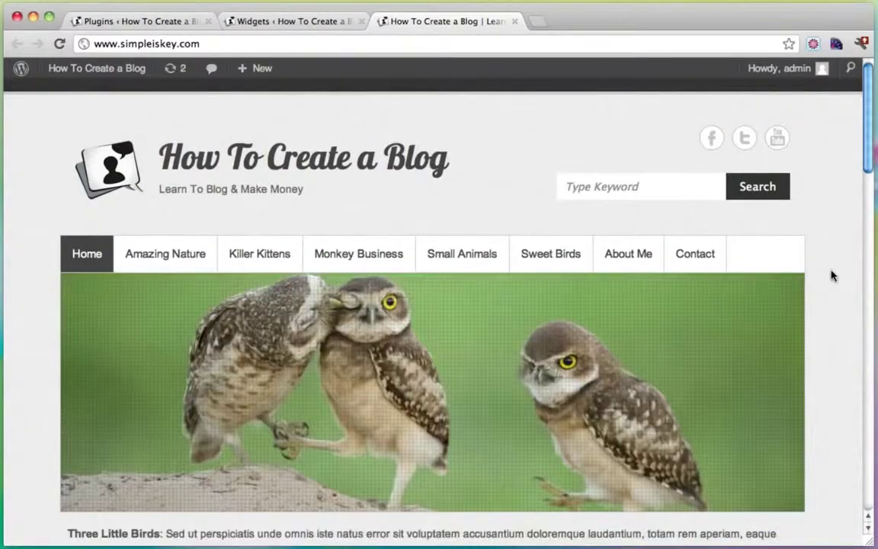
pyautogui.scroll(-5, 833, 276)
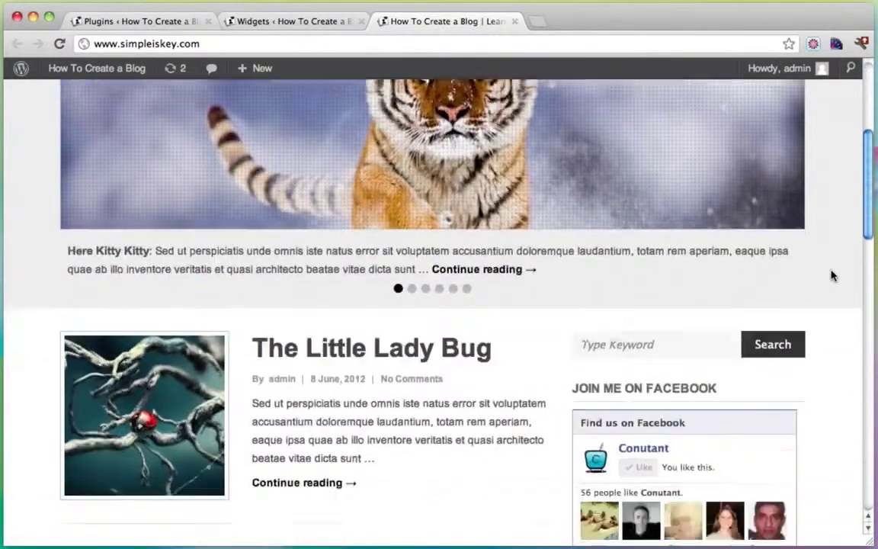
pyautogui.scroll(-10, 833, 276)
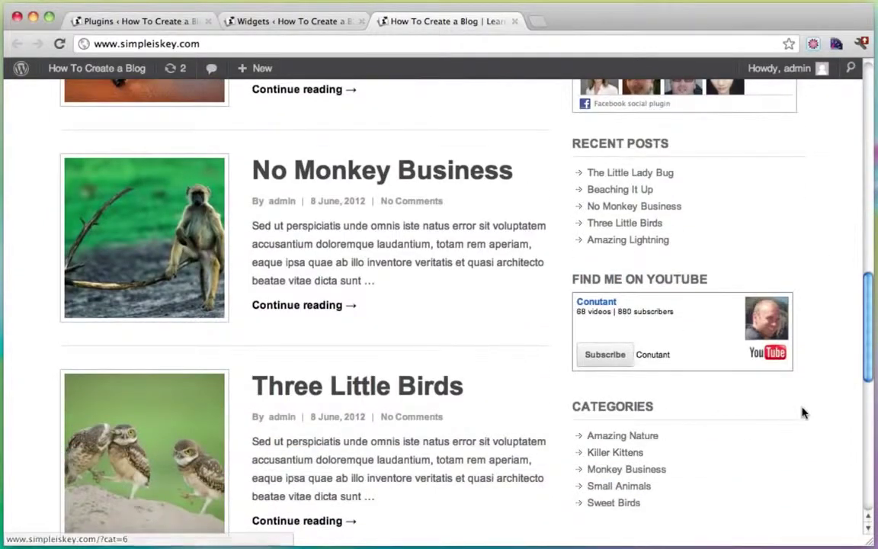
pyautogui.scroll(-2, 802, 412)
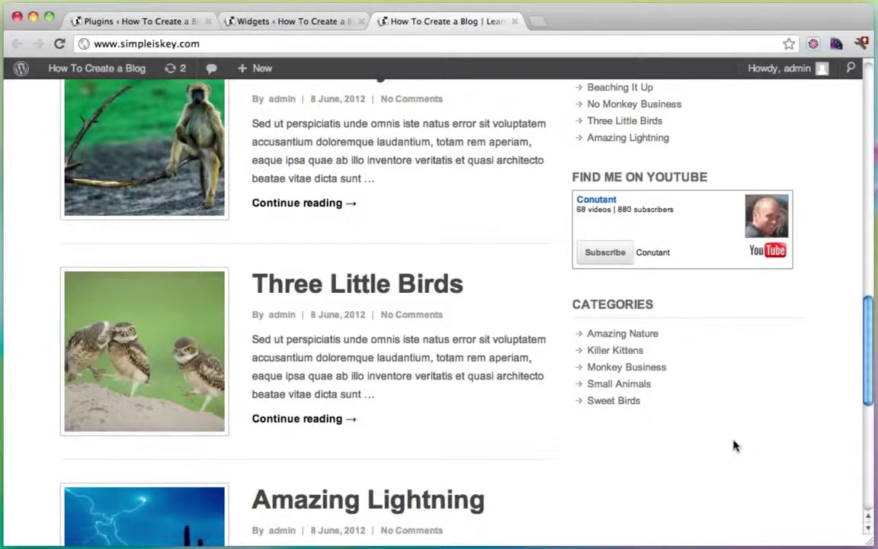
pyautogui.scroll(20, 734, 446)
# Step: Go to mailchimp.com and log in with the saved account
pyautogui.click(538, 21)
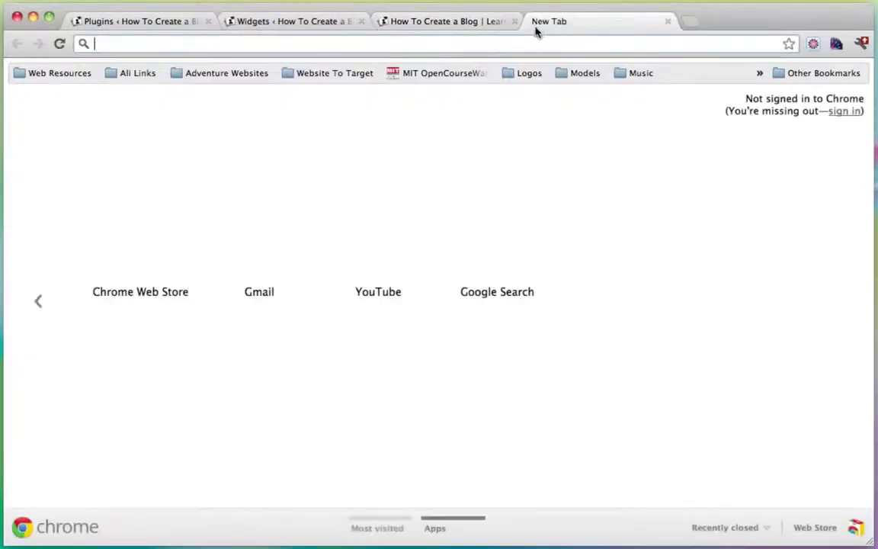
pyautogui.write('www.mailchimp.com')
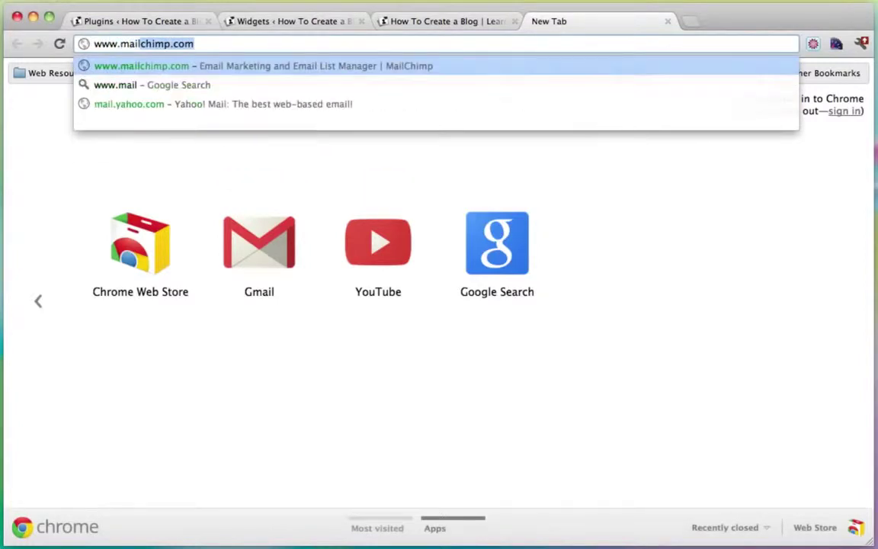
pyautogui.press('Return')
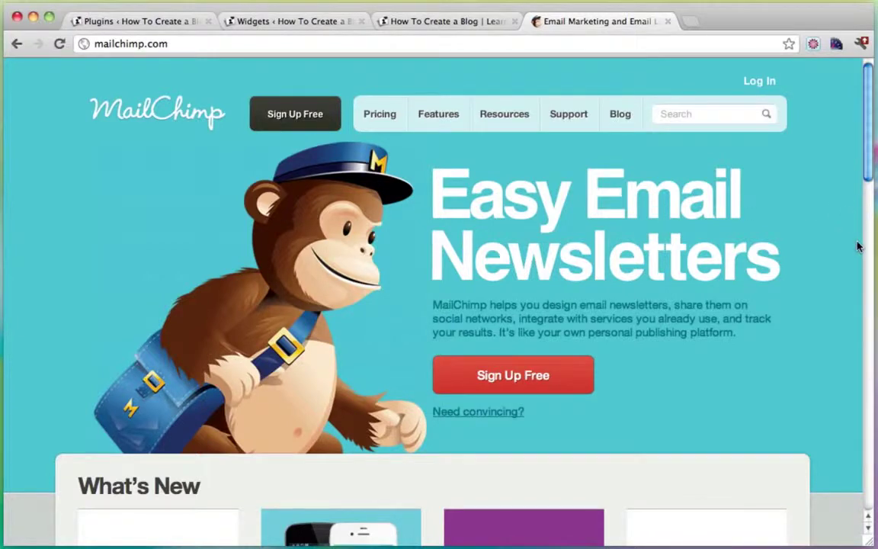
pyautogui.click(756, 82)
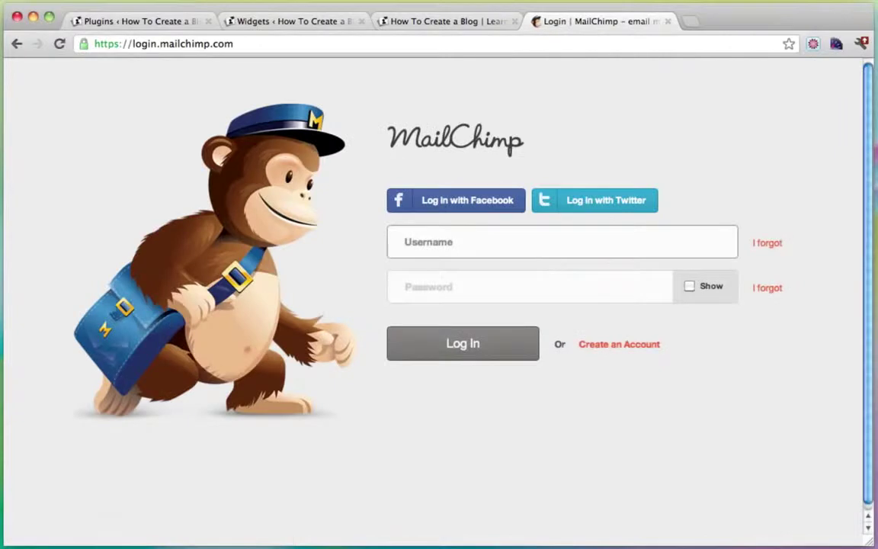
pyautogui.write('c')
pyautogui.press('Down')
pyautogui.press('Down')
pyautogui.press('Tab')
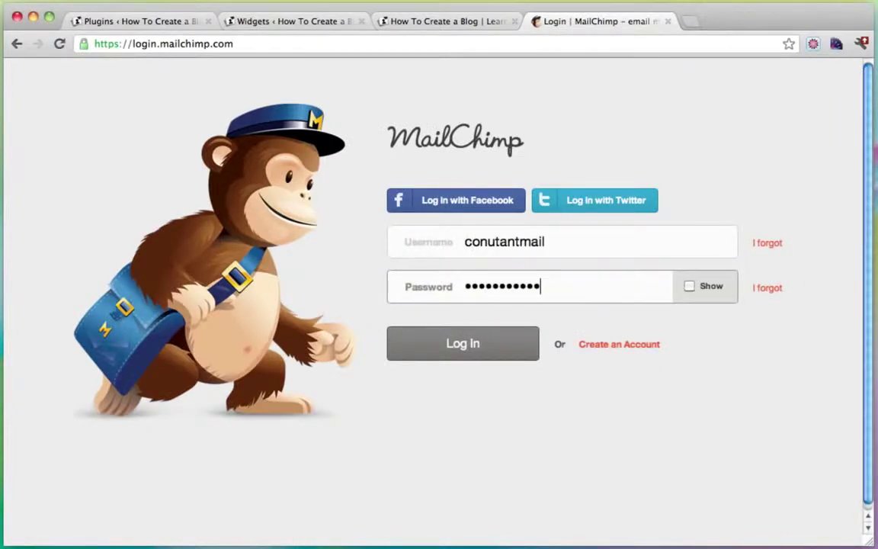
pyautogui.press('Return')
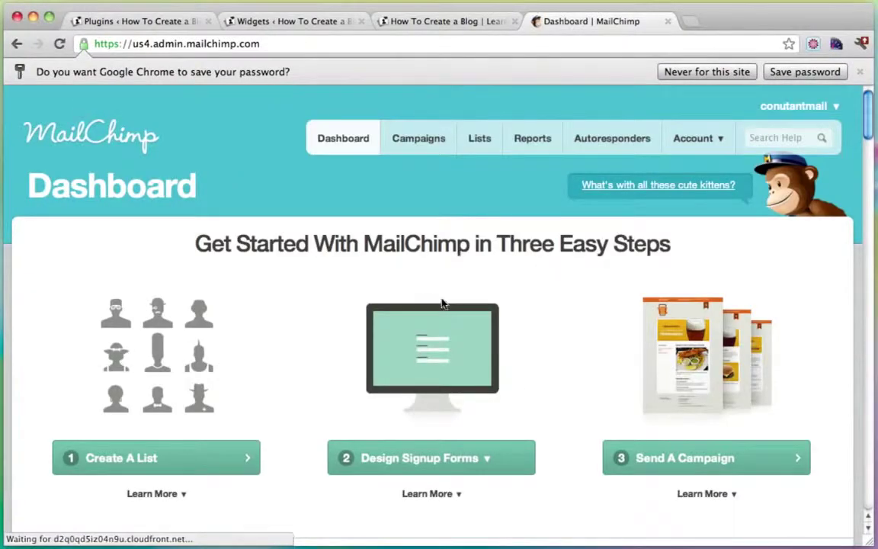
# Step: Open Main List's Signup Form Embed Code page under For Your Website
pyautogui.click(481, 138)
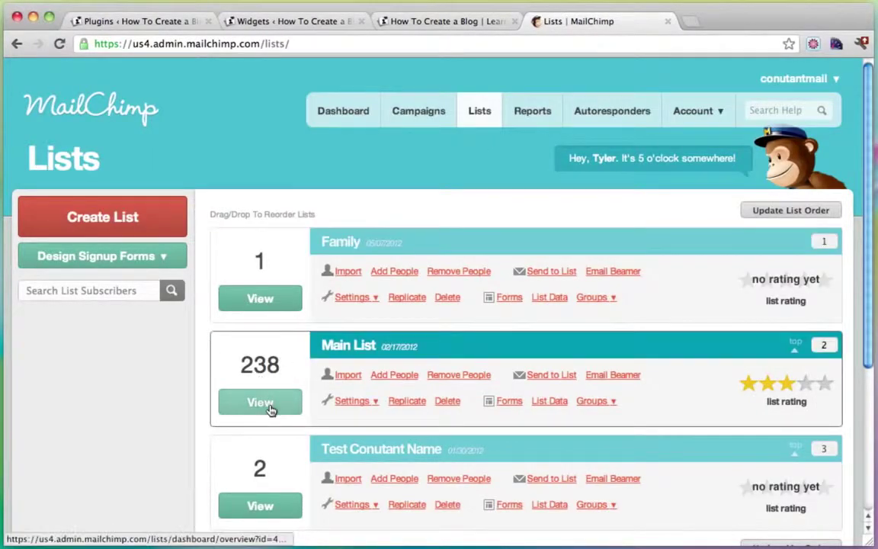
pyautogui.click(260, 402)
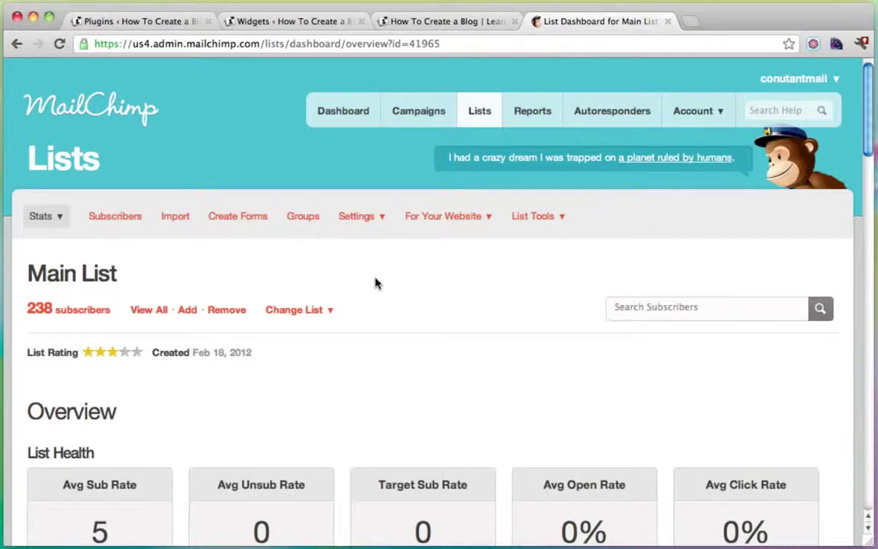
pyautogui.moveTo(459, 217)
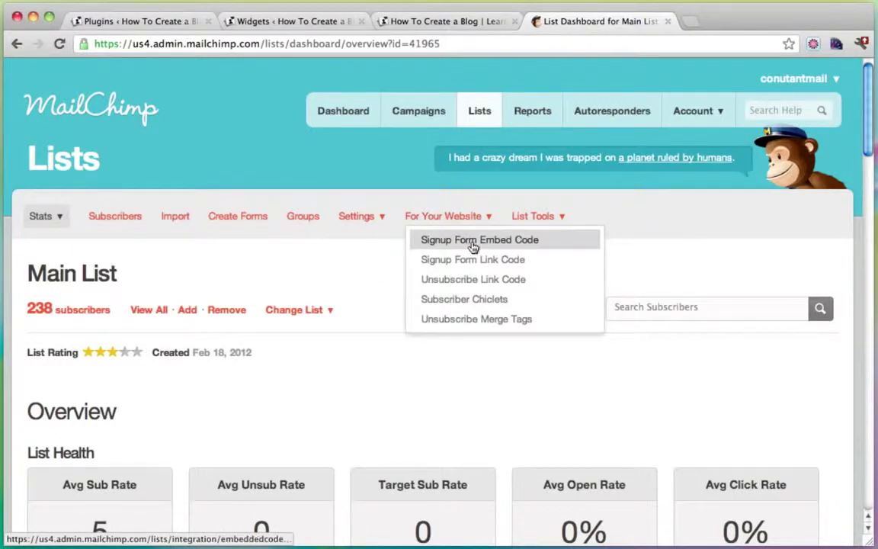
pyautogui.click(472, 241)
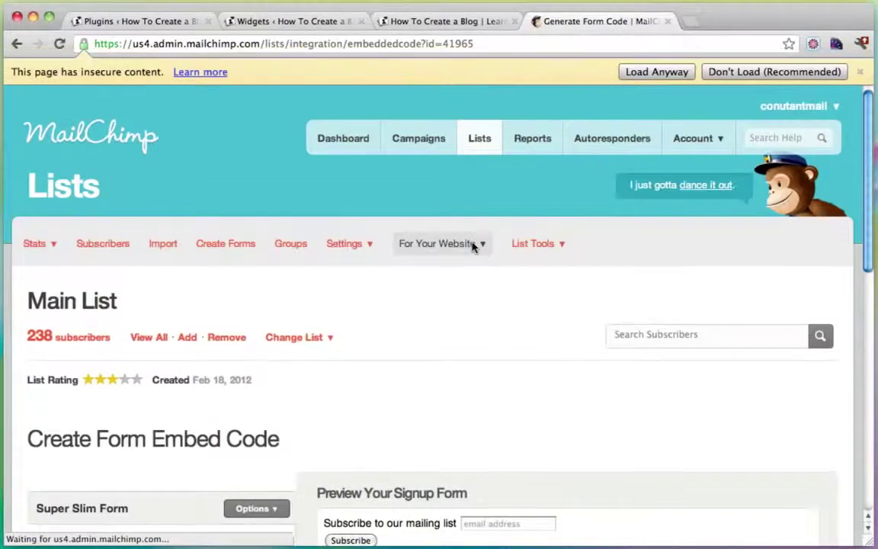
pyautogui.click(665, 72)
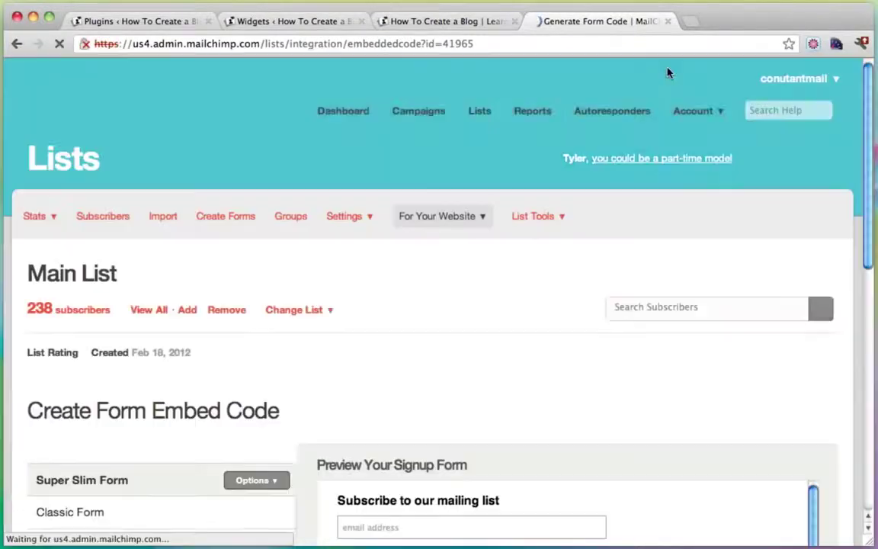
pyautogui.scroll(-3, 539, 271)
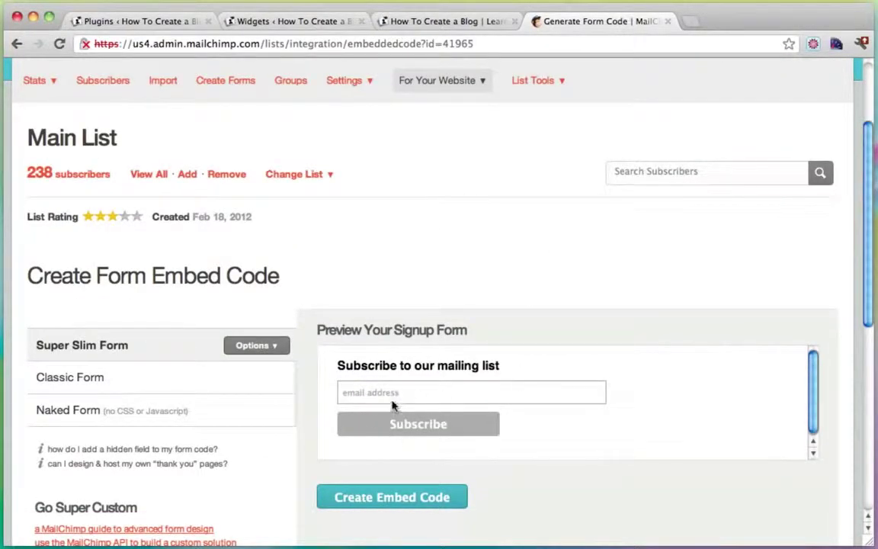
# Step: Untick the form title option, create the Super Slim embed code, and copy it
pyautogui.click(260, 347)
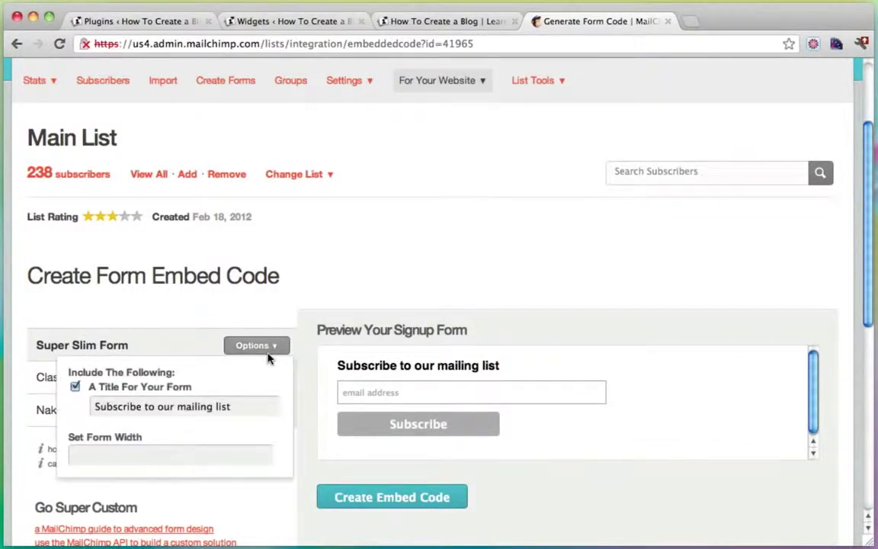
pyautogui.click(74, 387)
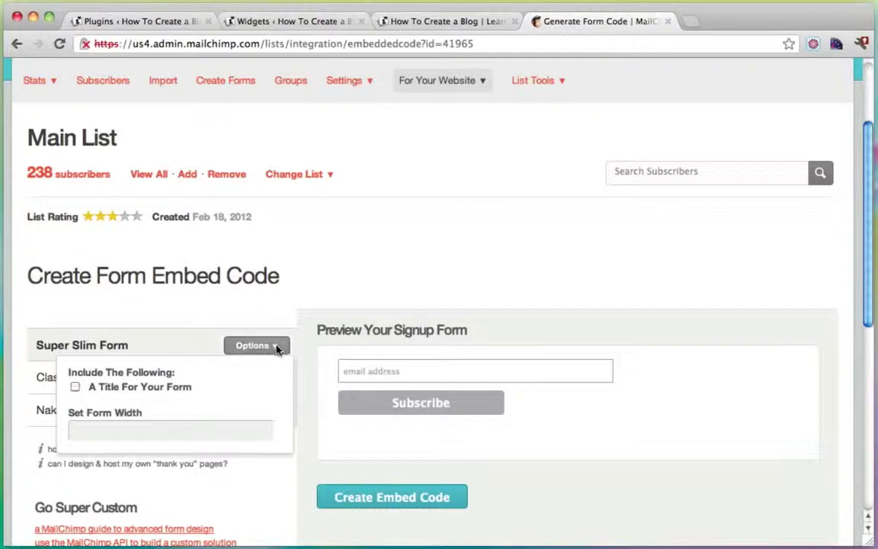
pyautogui.scroll(-5, 412, 300)
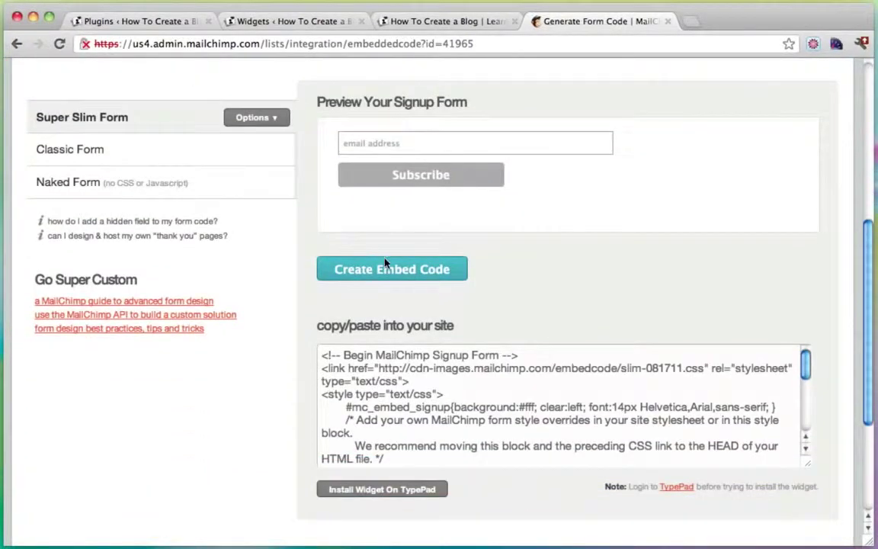
pyautogui.click(385, 270)
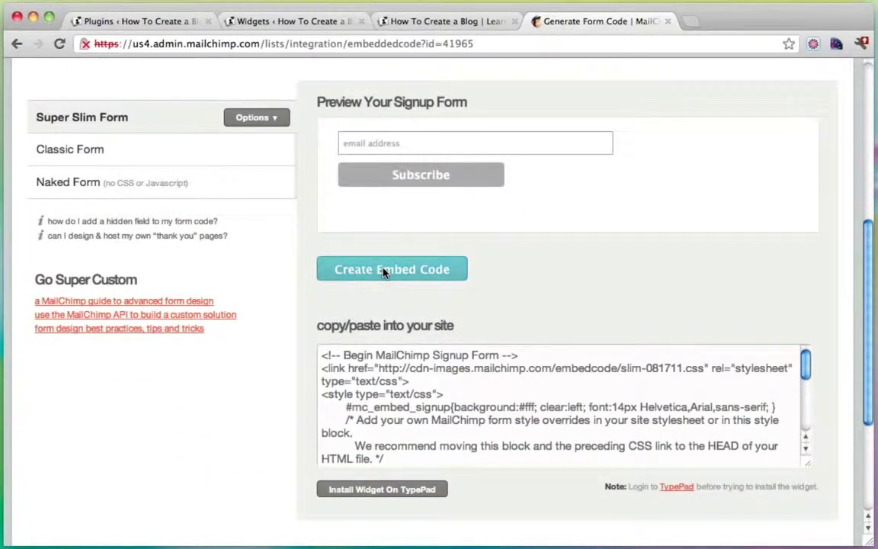
pyautogui.click(397, 419)
pyautogui.rightClick(396, 419)
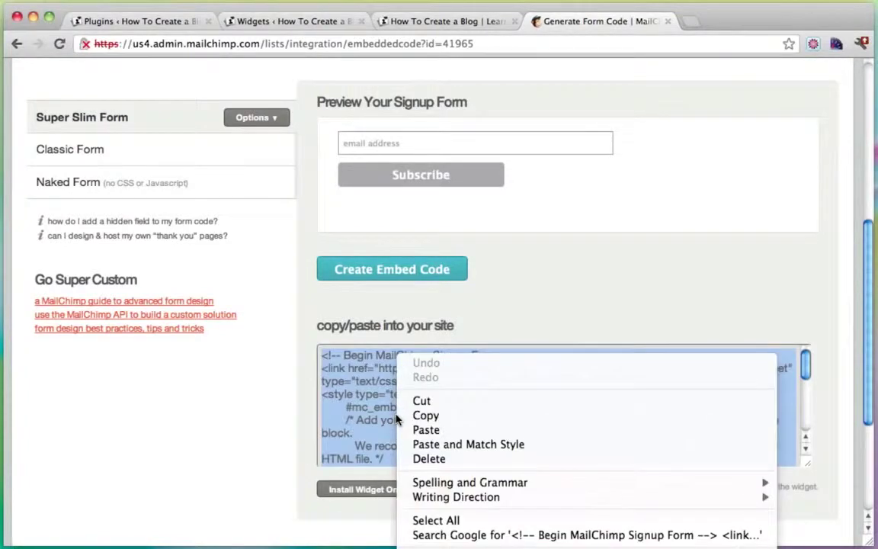
pyautogui.click(427, 417)
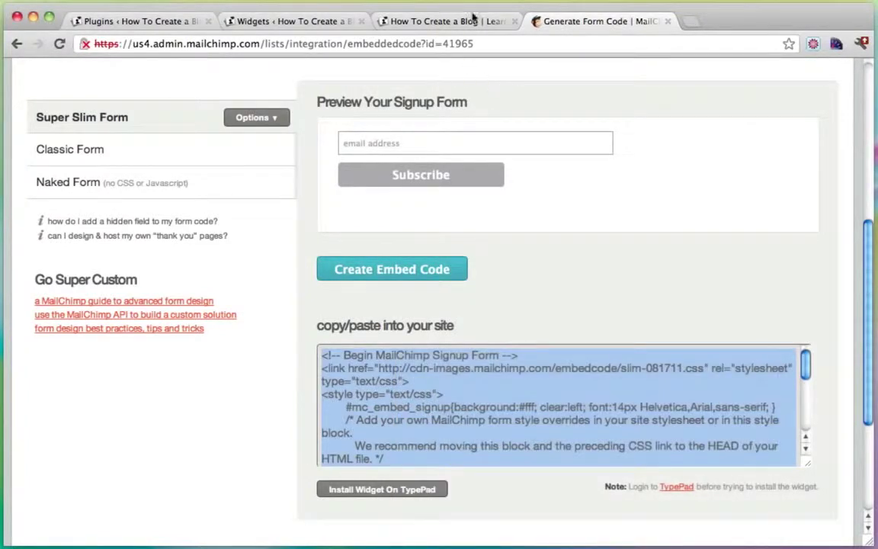
pyautogui.click(208, 22)
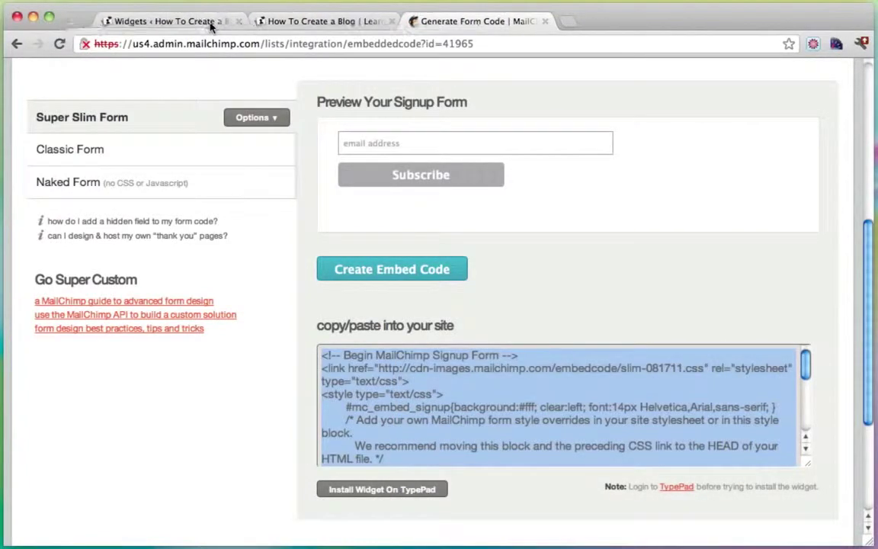
# Step: Save and collapse the YouTube widget on the Widgets page
pyautogui.click(152, 25)
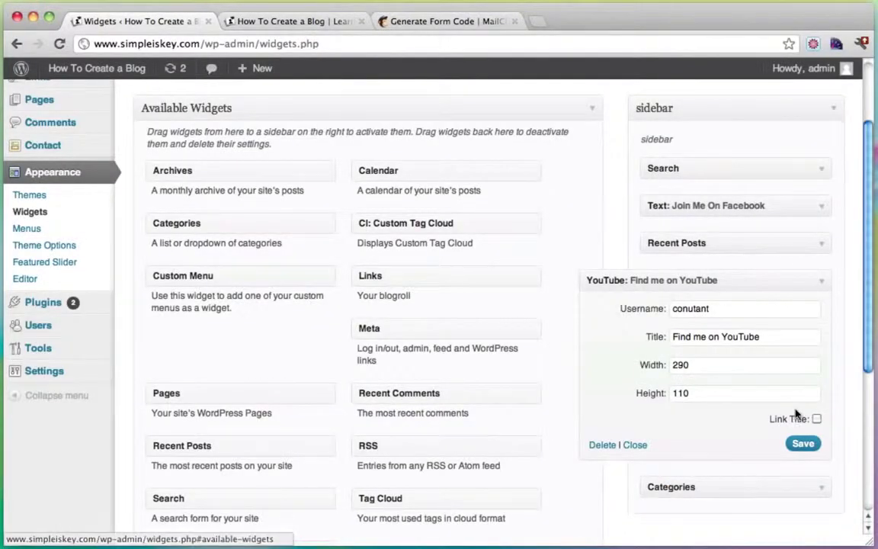
pyautogui.click(800, 443)
pyautogui.click(821, 280)
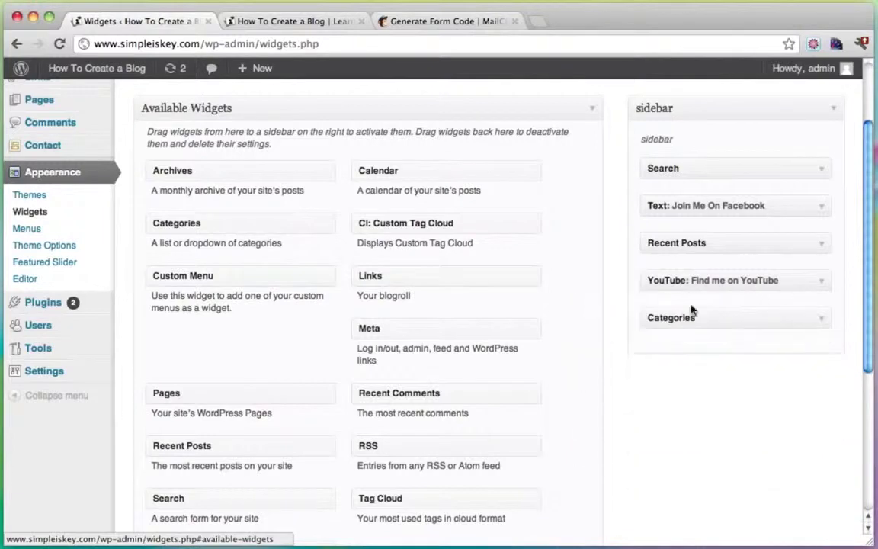
# Step: Add a Text widget below Categories titled 'Subscribe!' with the pasted MailChimp code, and save it
pyautogui.scroll(-5, 594, 308)
pyautogui.moveTo(202, 414); pyautogui.dragTo(701, 212)
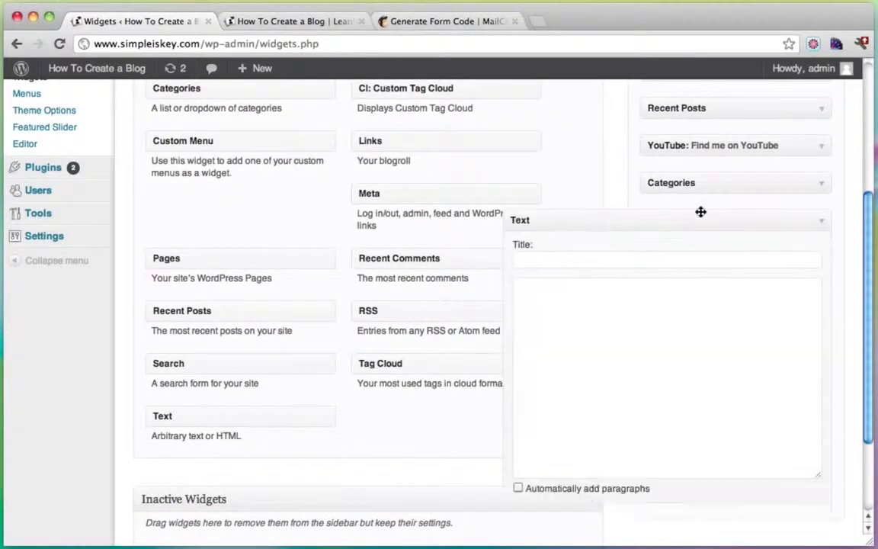
pyautogui.click(572, 262)
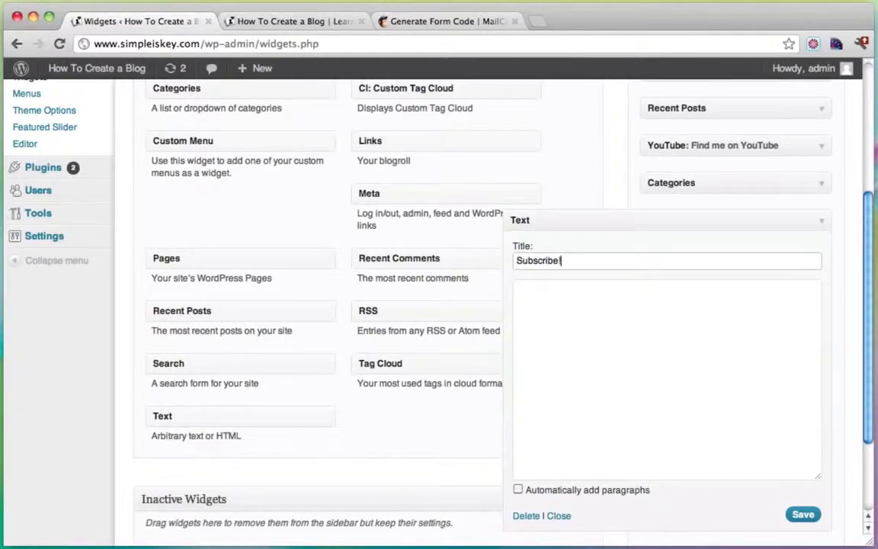
pyautogui.click(587, 293)
pyautogui.hotkey('ctrl', 'v')
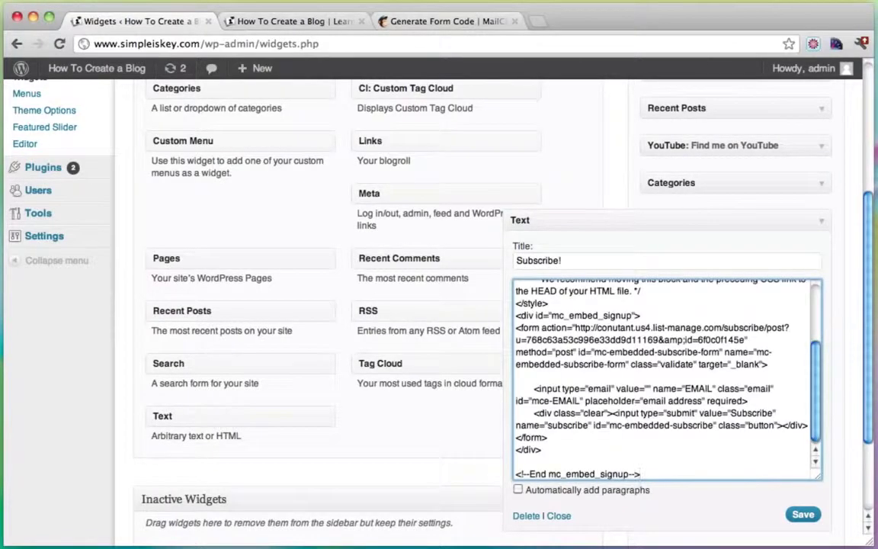
pyautogui.click(803, 515)
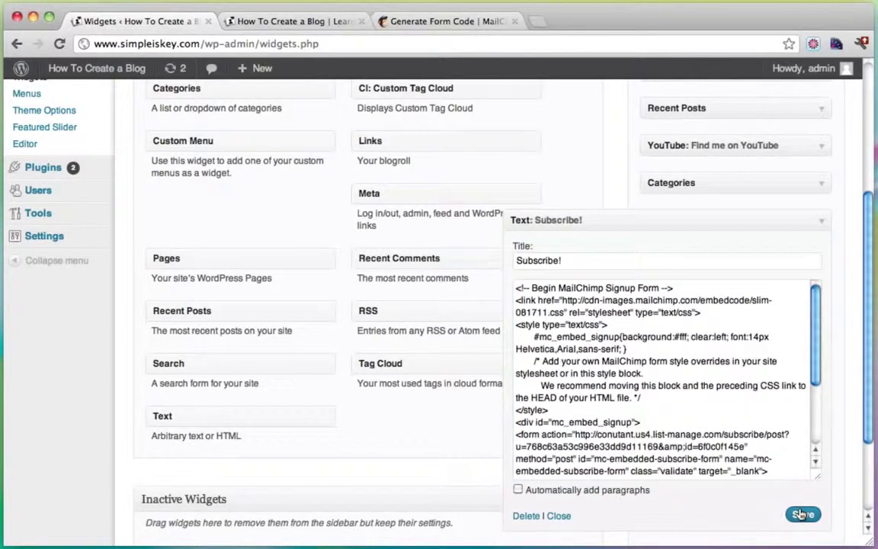
pyautogui.click(260, 21)
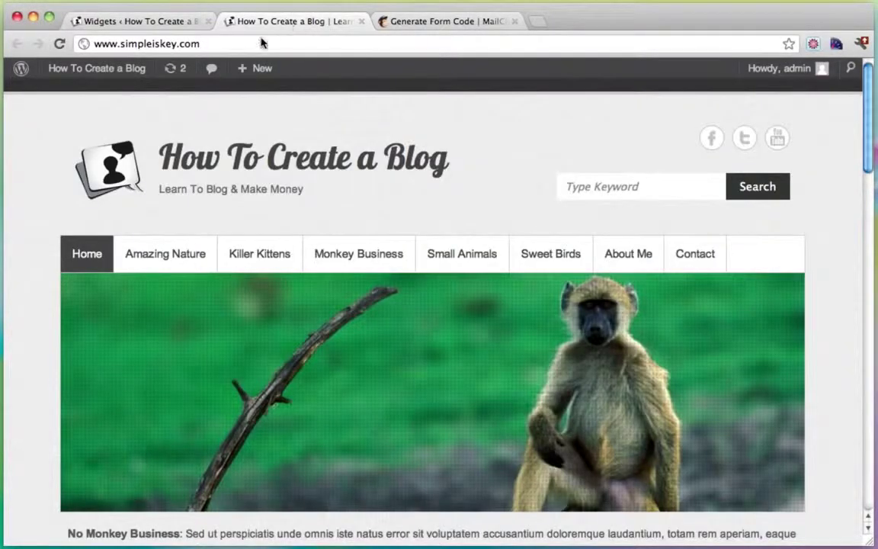
# Step: Open the Beaching It Up post and test the sidebar Subscribe! email field with dummy text
pyautogui.scroll(-7, 398, 210)
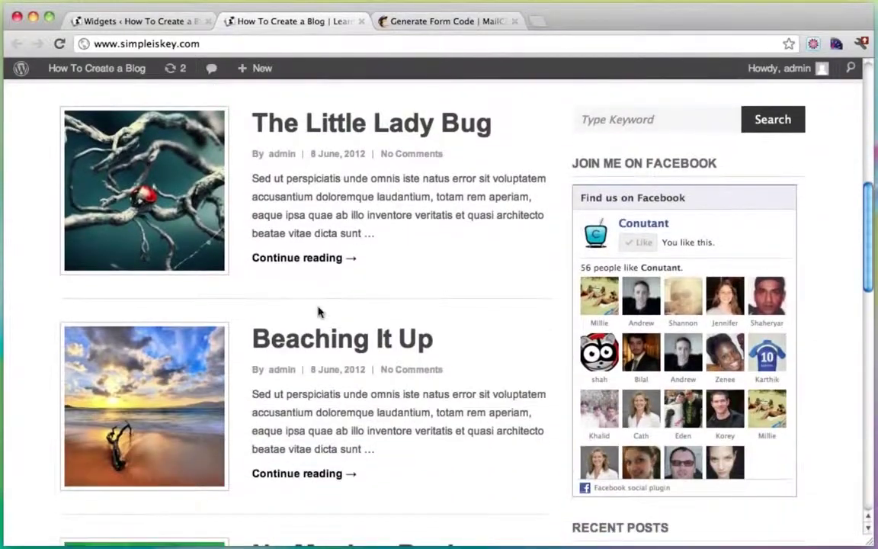
pyautogui.click(305, 338)
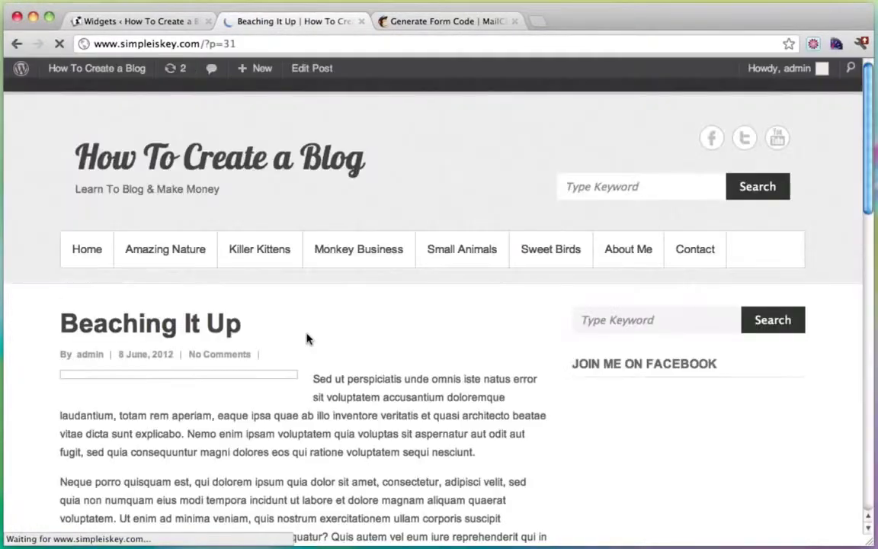
pyautogui.scroll(-10, 736, 263)
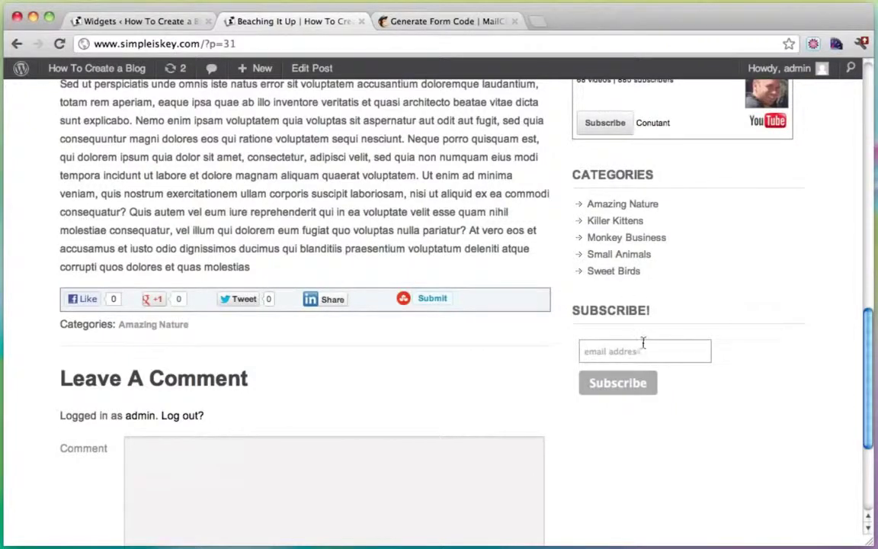
pyautogui.click(637, 347)
pyautogui.write('jdskfdjsdjfk@aol.com')
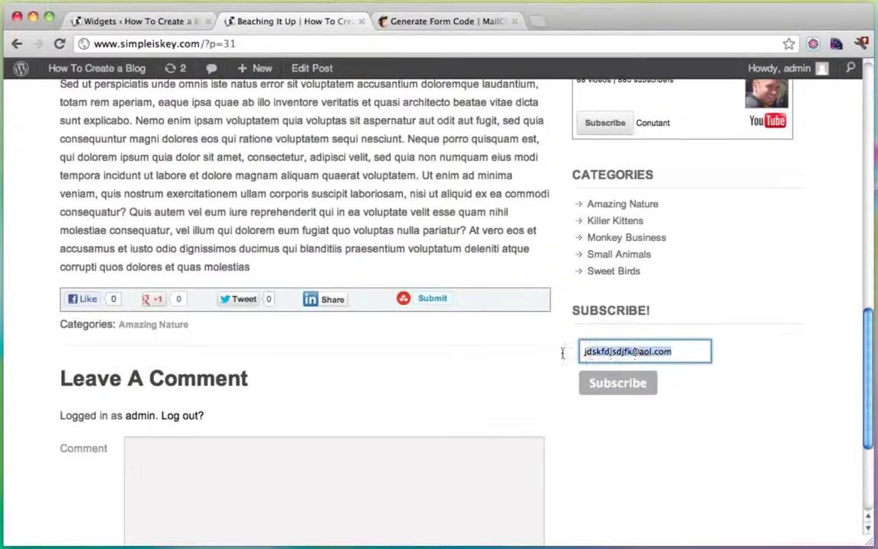
pyautogui.press('super+a')
pyautogui.press('BackSpace')
pyautogui.click(446, 23)
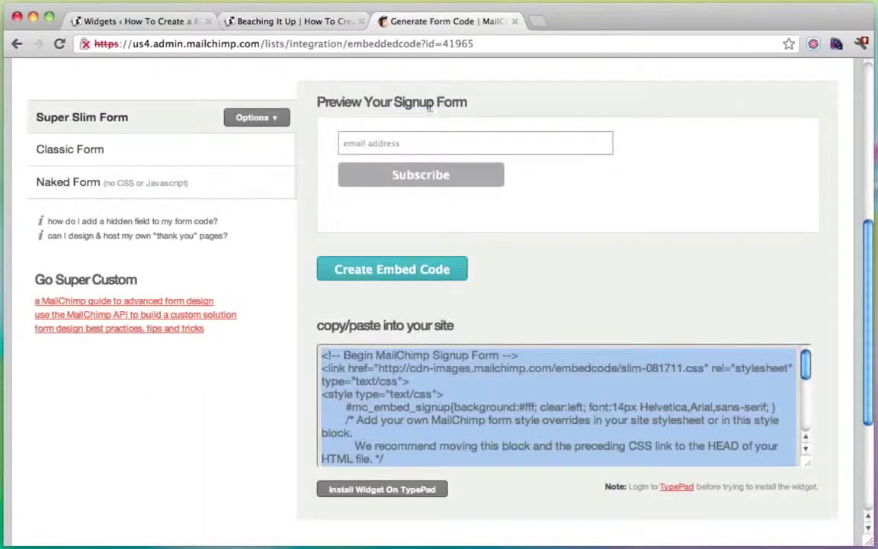
pyautogui.scroll(10, 322, 202)
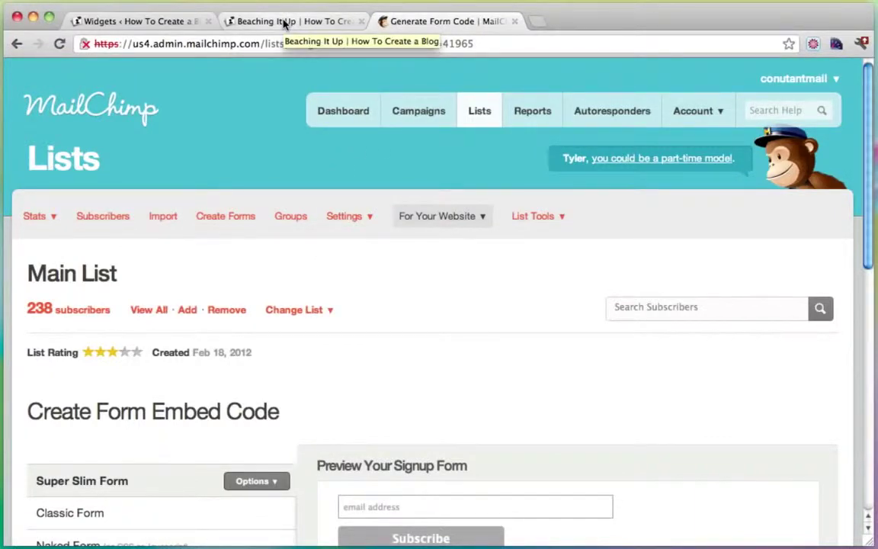
pyautogui.click(284, 25)
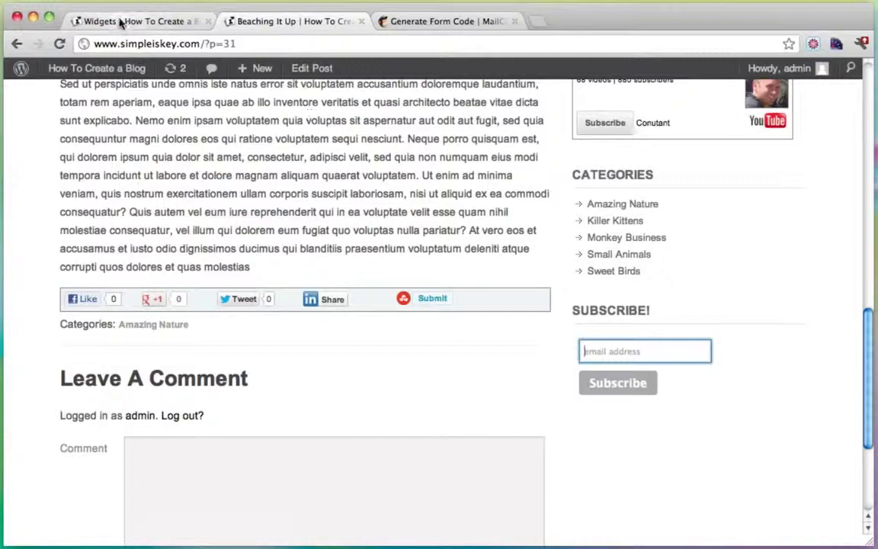
# Step: Add style="width:290px" after 'required' on the email input in Subscribe!, and save
pyautogui.click(112, 20)
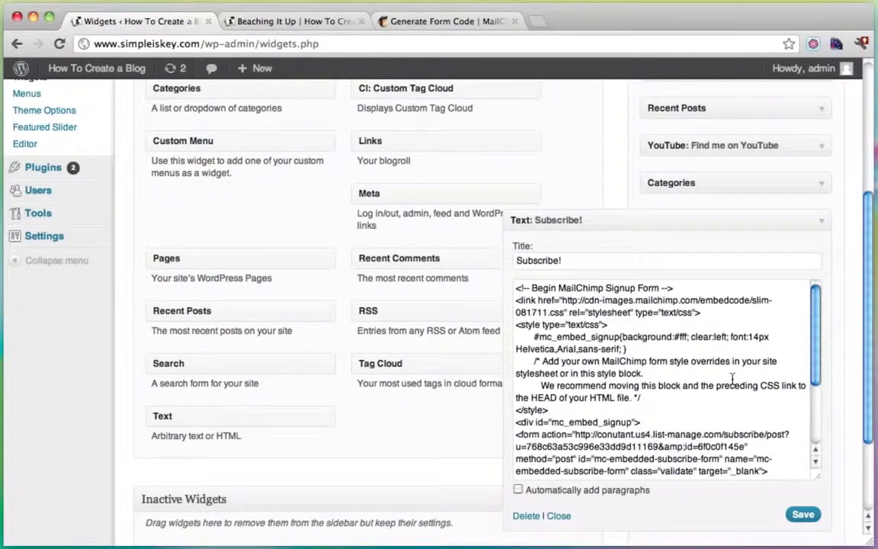
pyautogui.scroll(-5, 732, 378)
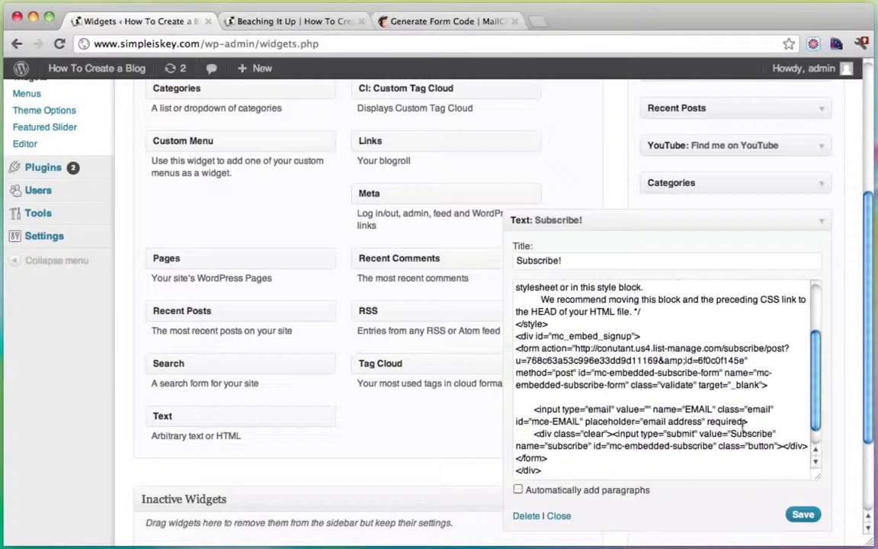
pyautogui.click(744, 422)
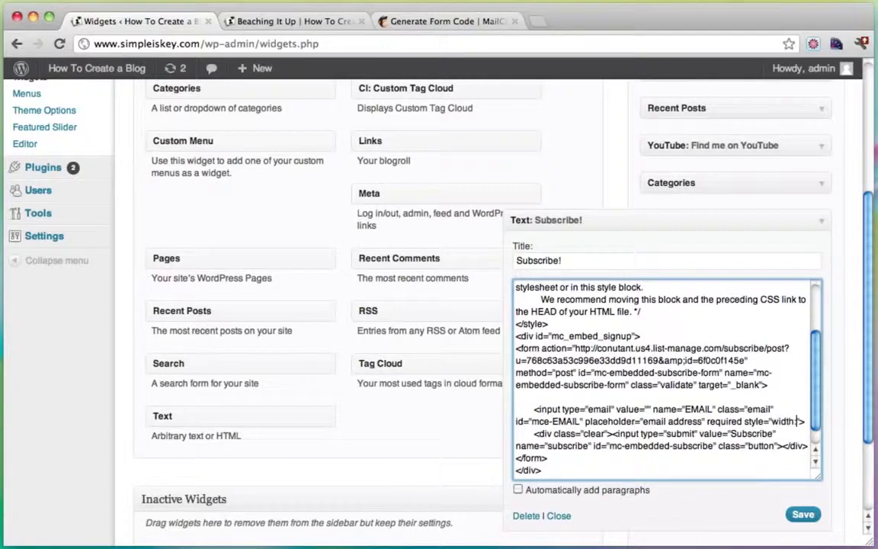
pyautogui.write('290px')
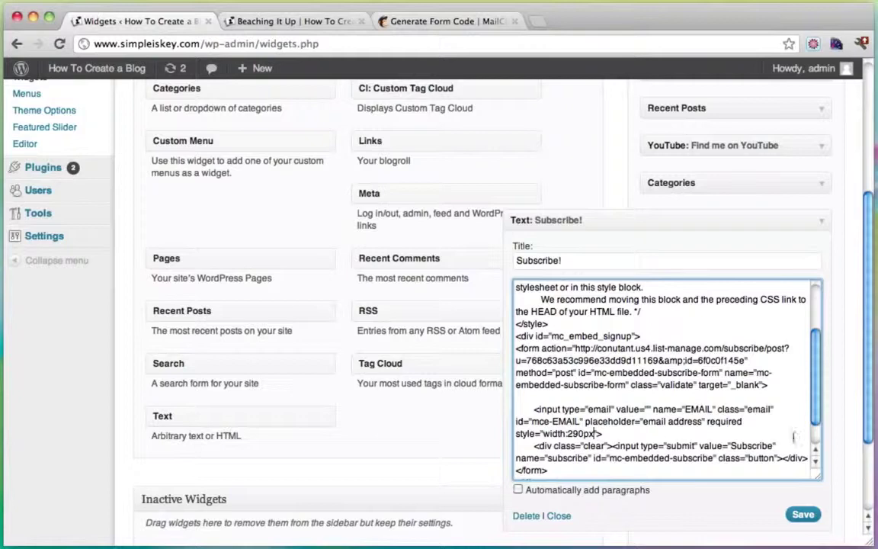
pyautogui.click(803, 514)
pyautogui.click(248, 21)
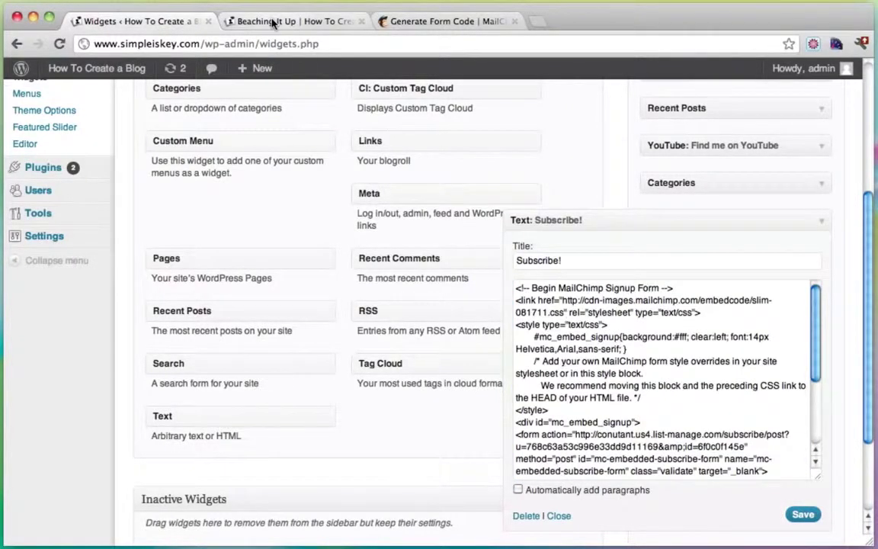
# Step: Reload the Beaching It Up post and check the wider Subscribe! email field
pyautogui.click(60, 44)
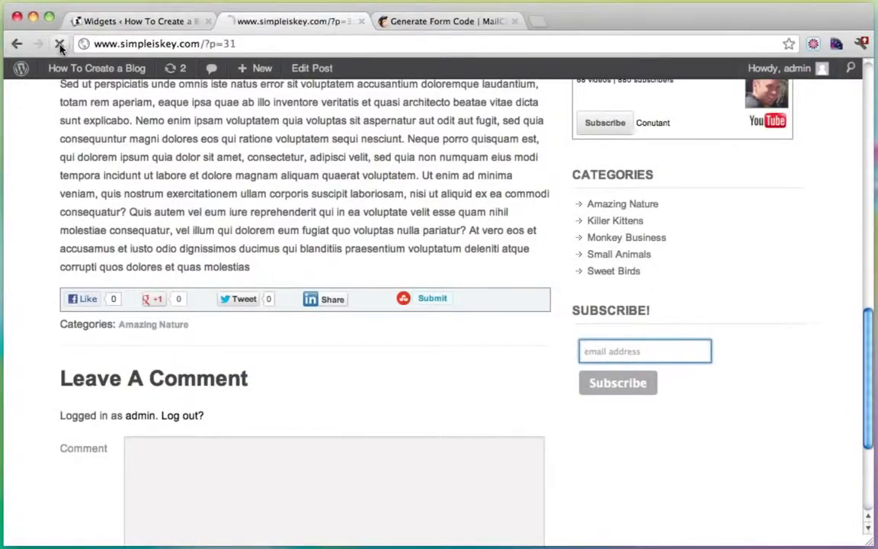
pyautogui.scroll(-10, 756, 304)
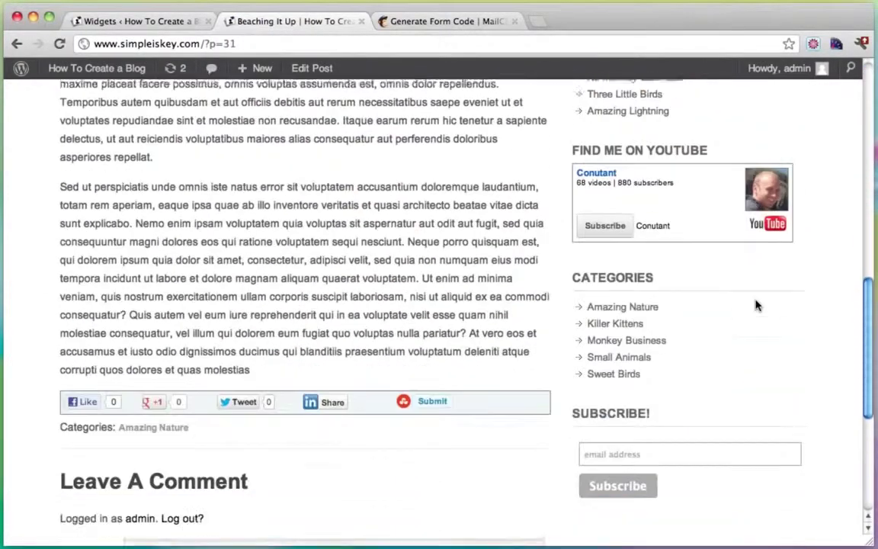
pyautogui.click(715, 438)
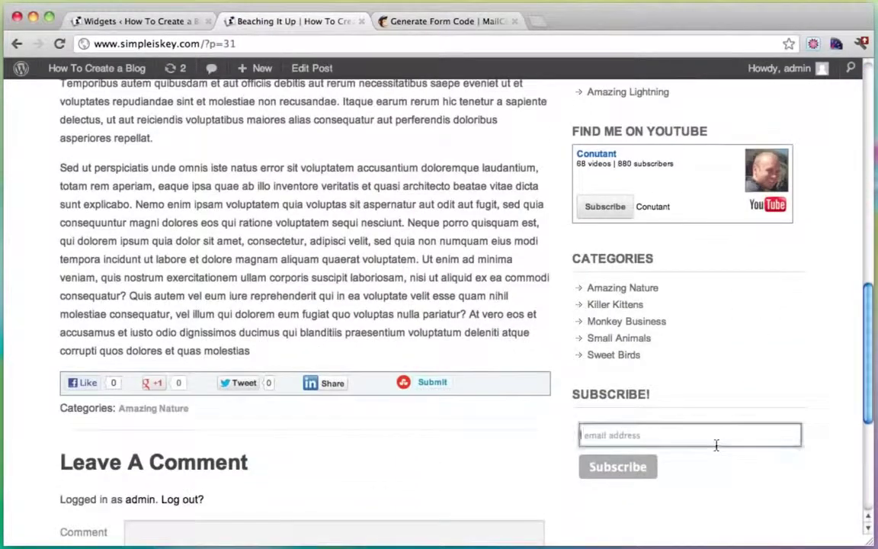
pyautogui.click(528, 449)
pyautogui.click(715, 433)
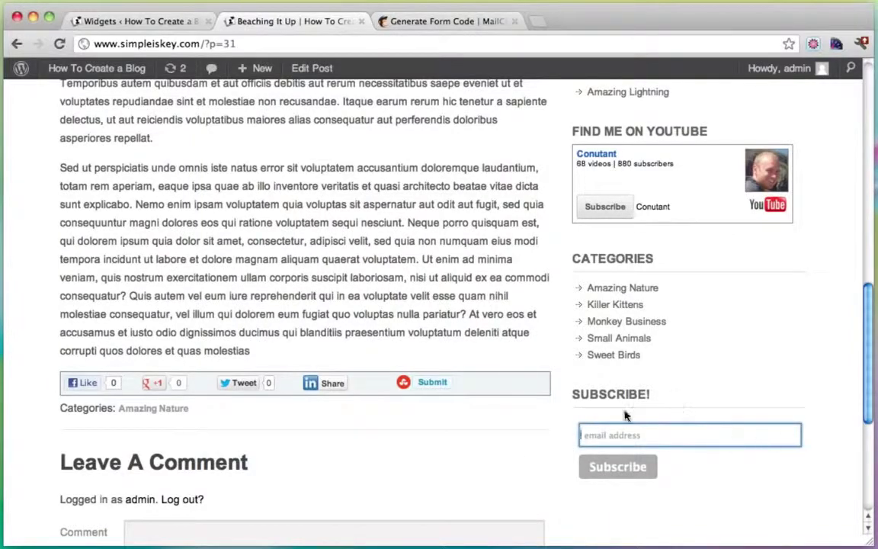
pyautogui.scroll(15, 656, 456)
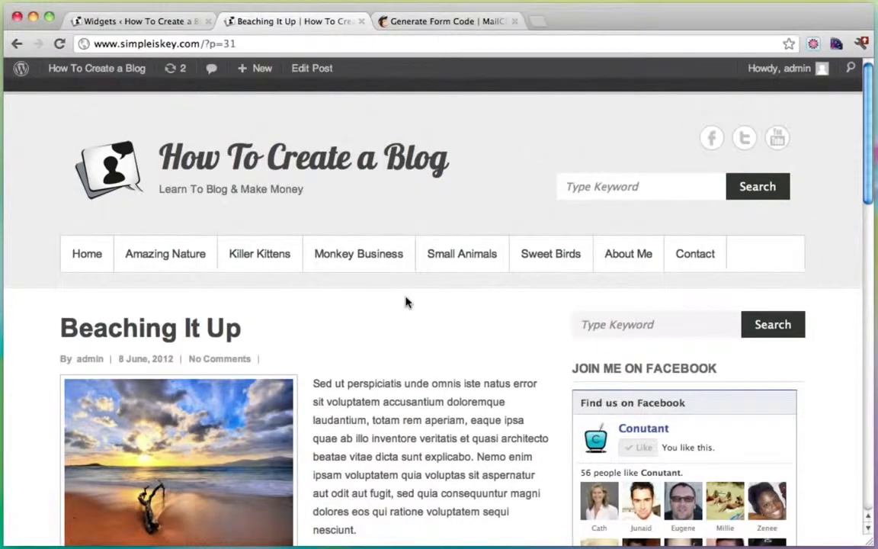
pyautogui.scroll(-15, 406, 302)
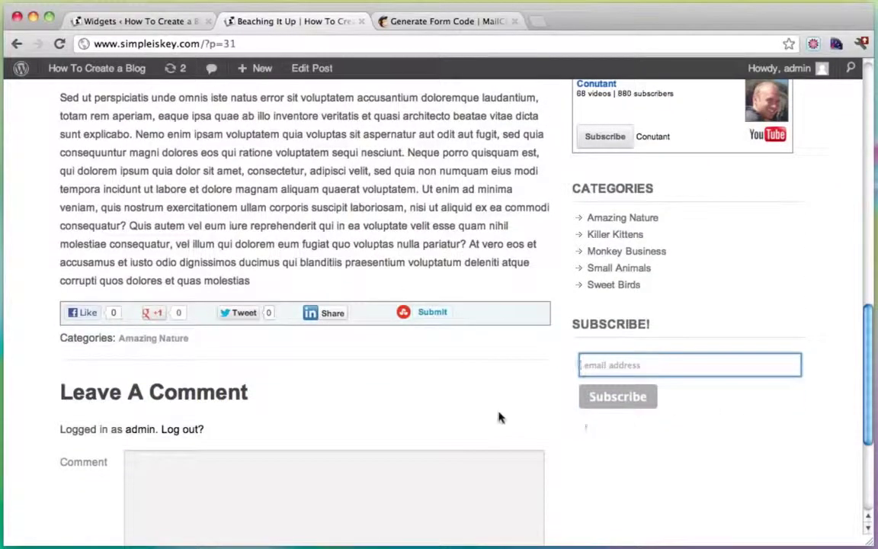
pyautogui.scroll(15, 494, 414)
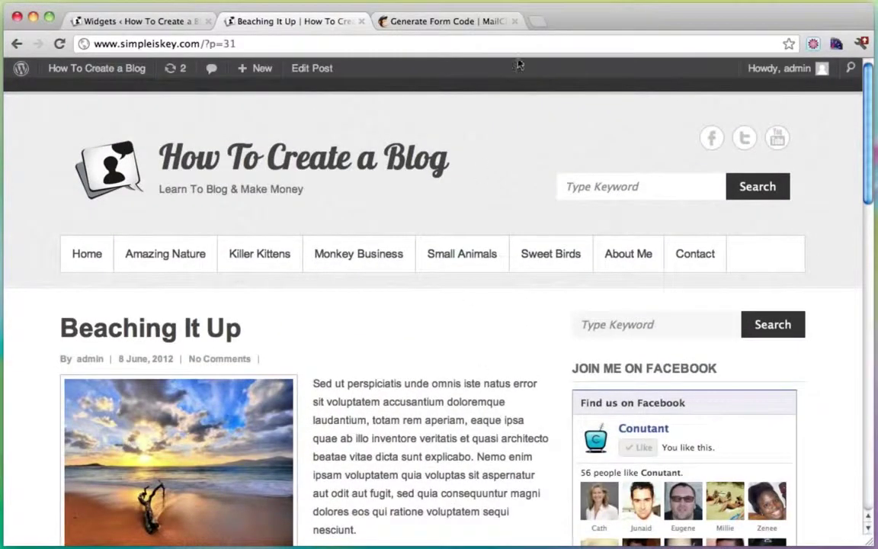
pyautogui.click(467, 14)
# Step: Load Google AdSense and start a new ad unit from the ad units list
pyautogui.click(284, 44)
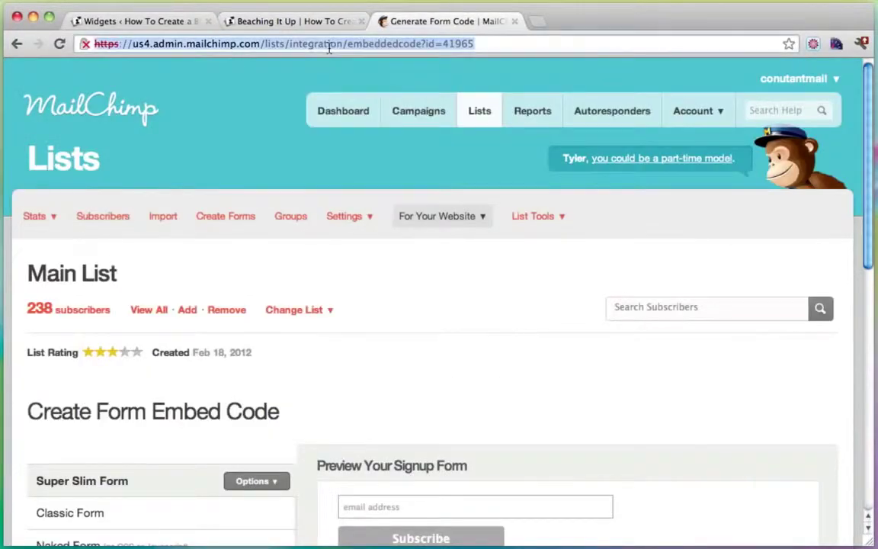
pyautogui.write('www.google.com')
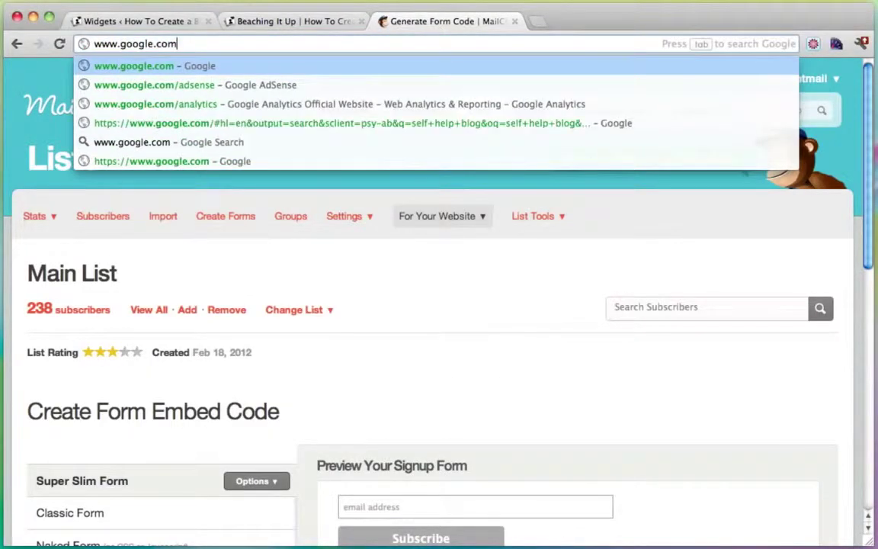
pyautogui.press('Down')
pyautogui.press('Return')
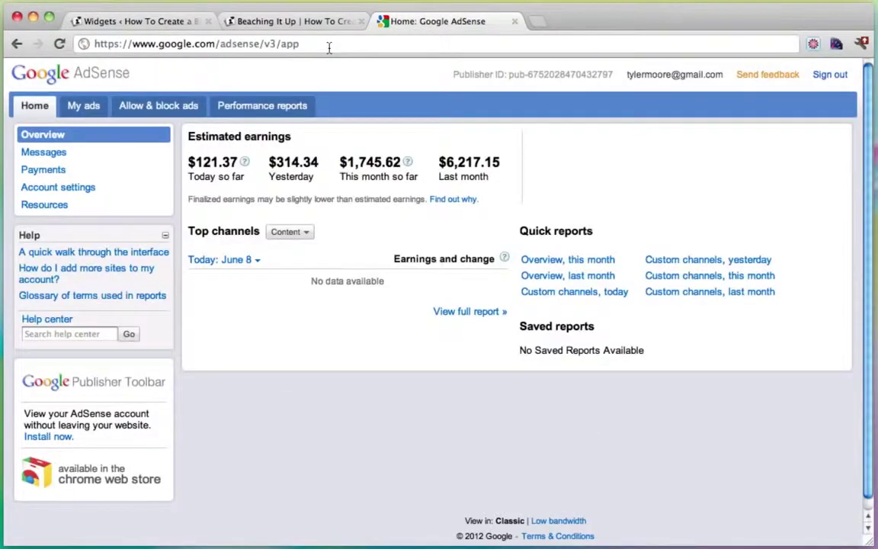
pyautogui.click(82, 108)
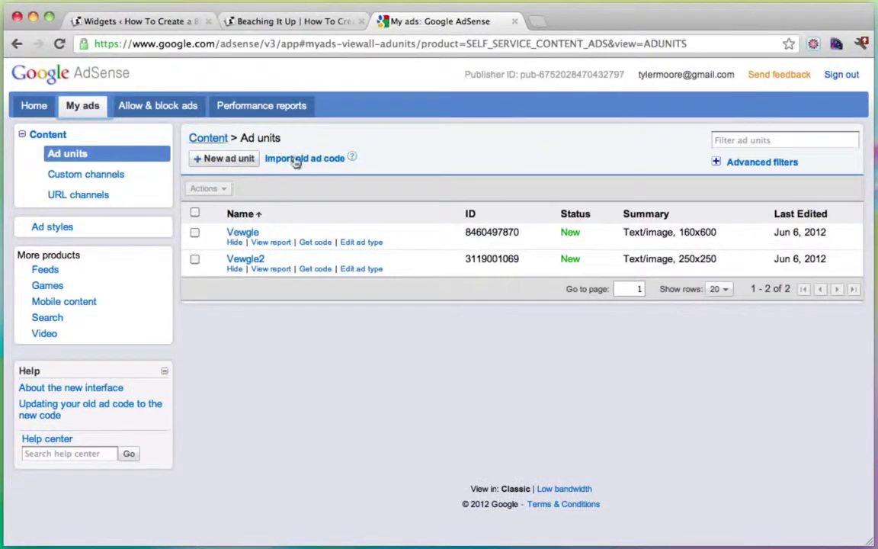
pyautogui.click(224, 162)
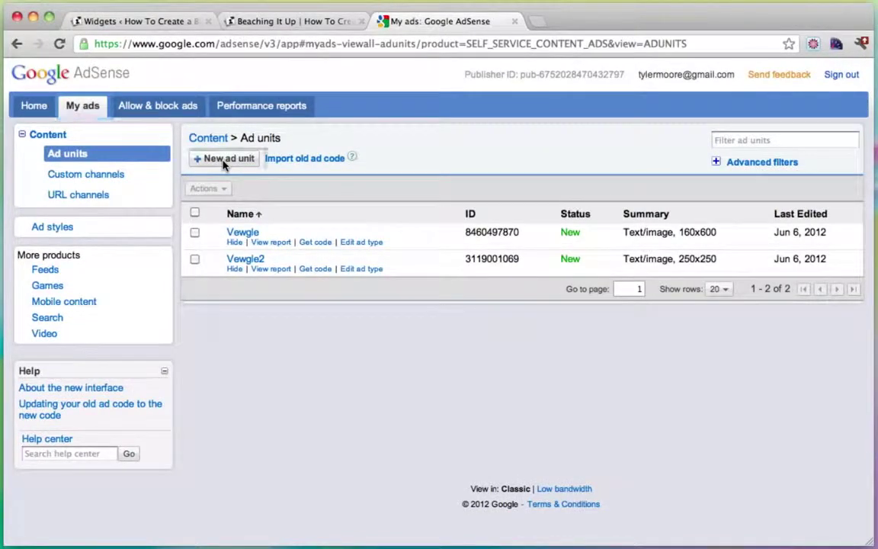
# Step: Name the ad unit Conutant, set its size to 250 x 250 Square, and save it
pyautogui.click(395, 161)
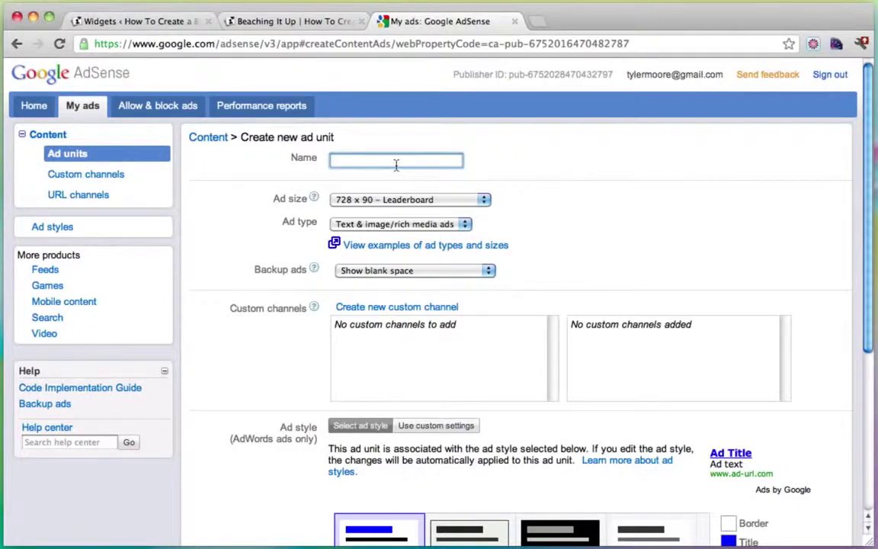
pyautogui.write('Conutant')
pyautogui.scroll(-2, 467, 183)
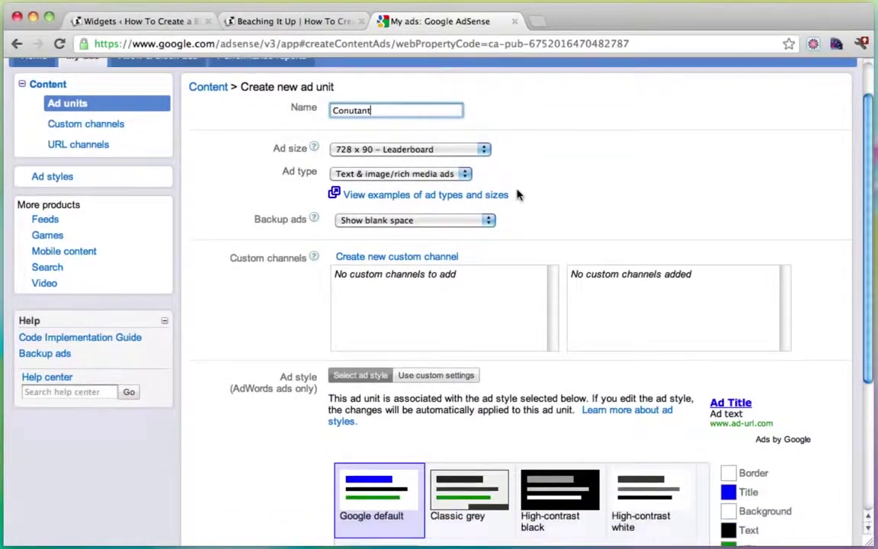
pyautogui.click(393, 151)
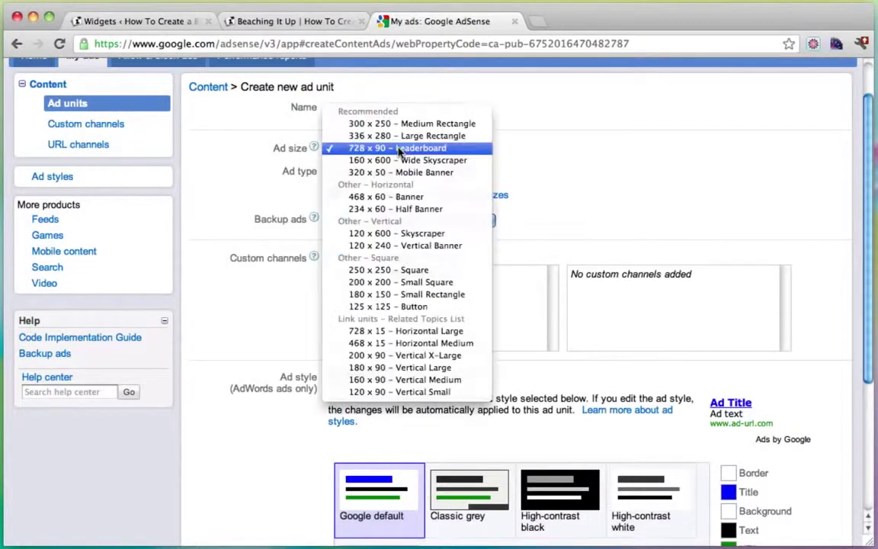
pyautogui.click(419, 272)
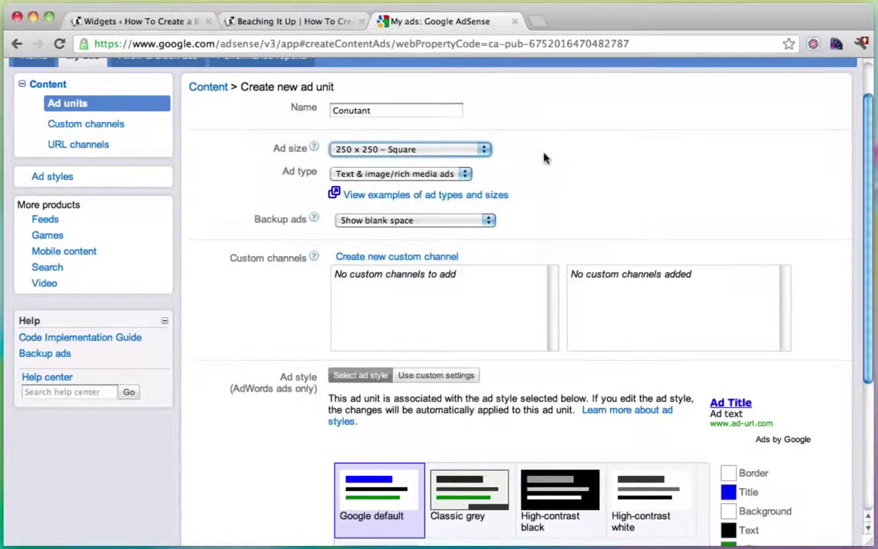
pyautogui.scroll(-1, 543, 157)
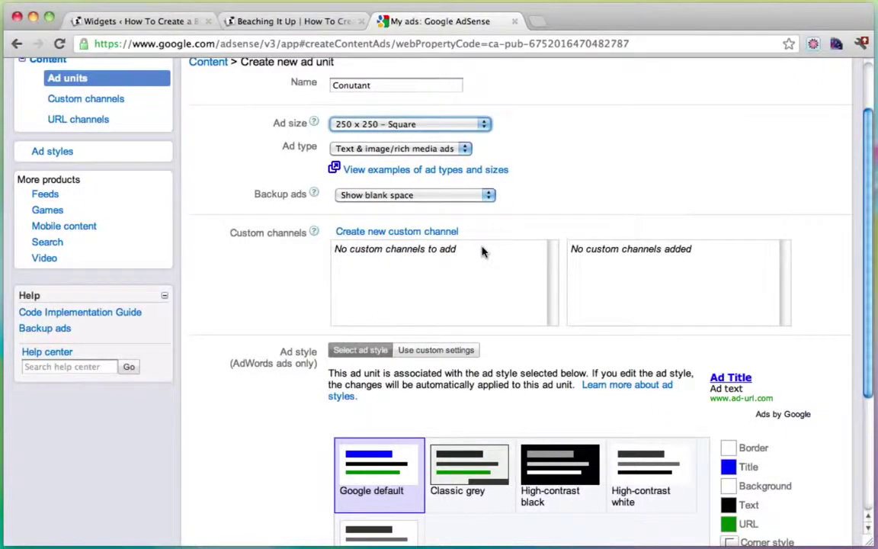
pyautogui.scroll(-3, 482, 252)
pyautogui.scroll(5, 482, 252)
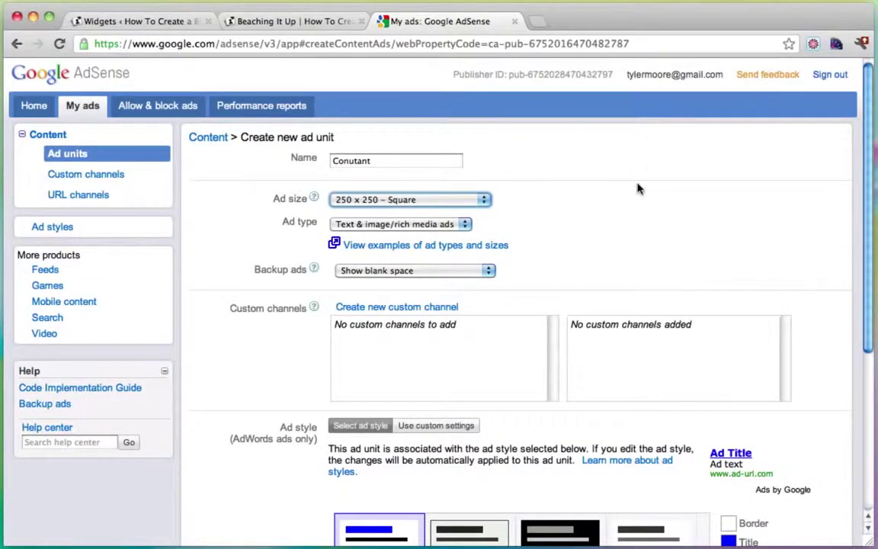
pyautogui.scroll(-5, 533, 209)
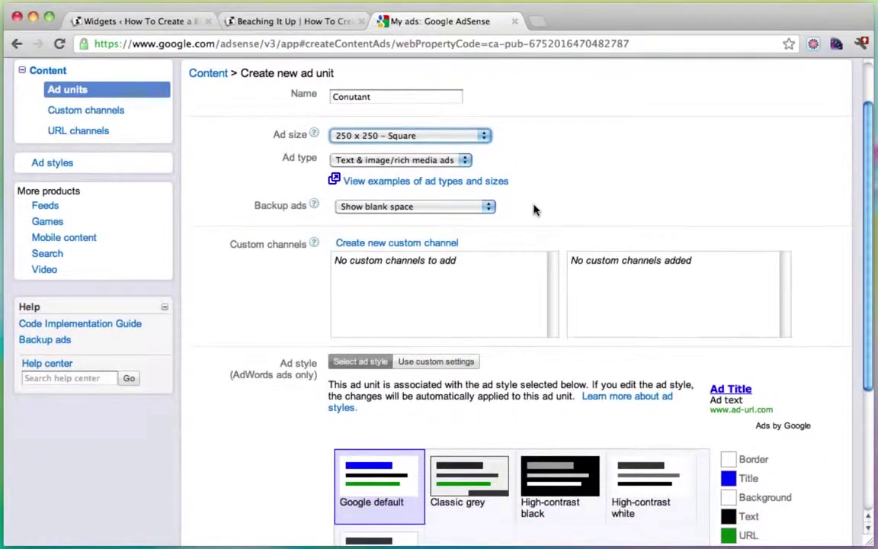
pyautogui.scroll(-1, 534, 210)
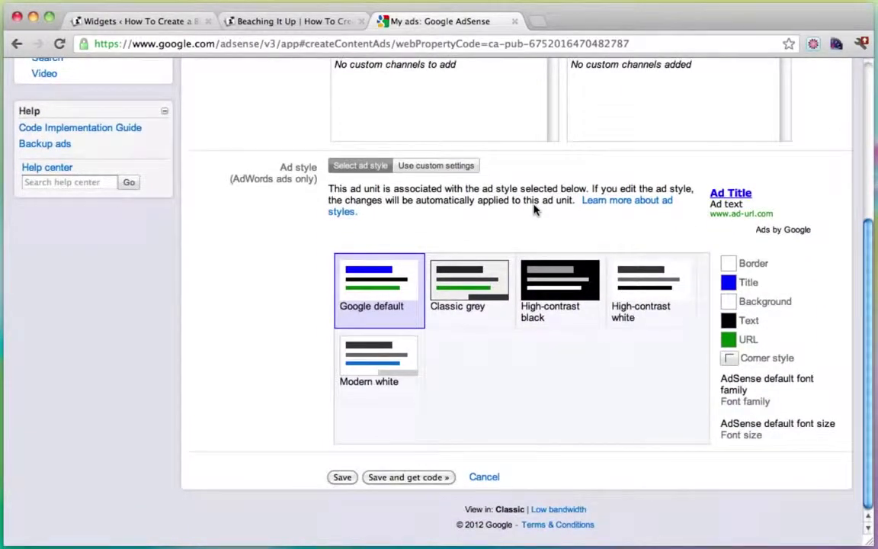
pyautogui.click(410, 479)
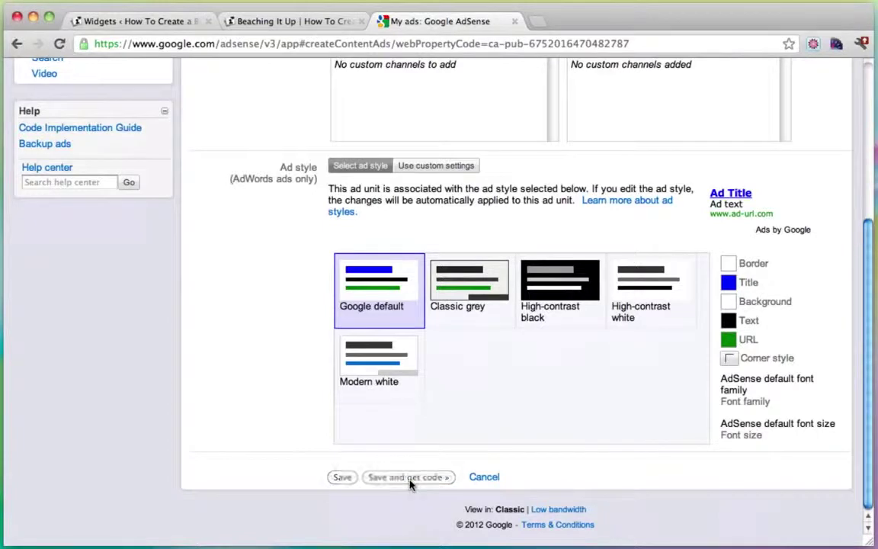
# Step: Copy the generated ad code and return to the WordPress Widgets page
pyautogui.scroll(3, 427, 251)
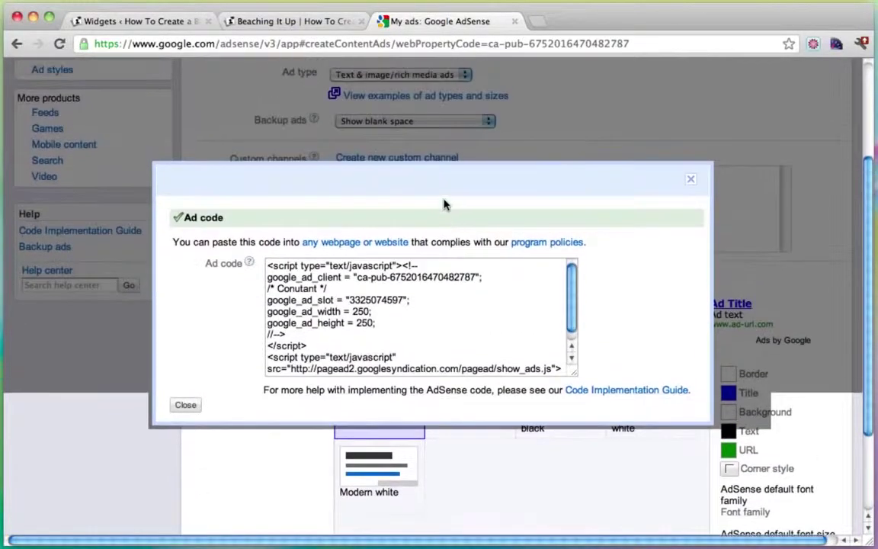
pyautogui.click(304, 282)
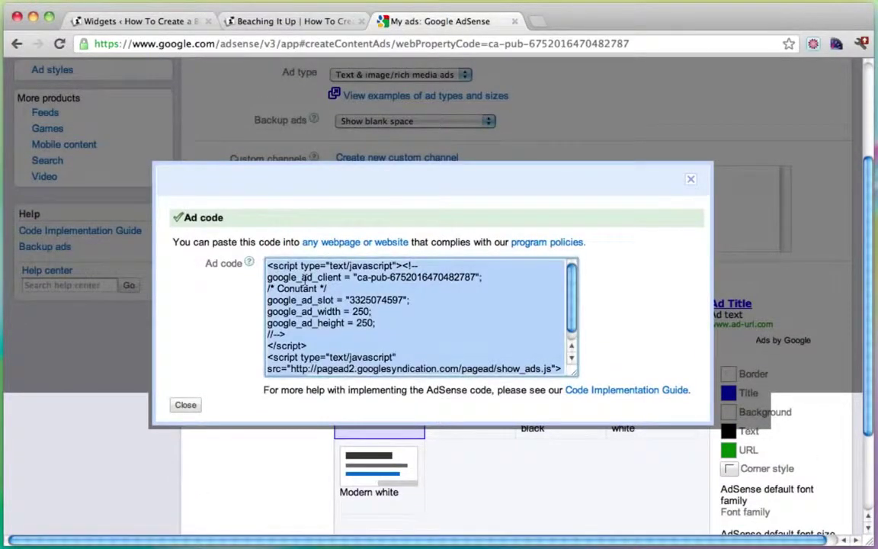
pyautogui.rightClick(304, 278)
pyautogui.click(364, 337)
pyautogui.click(691, 183)
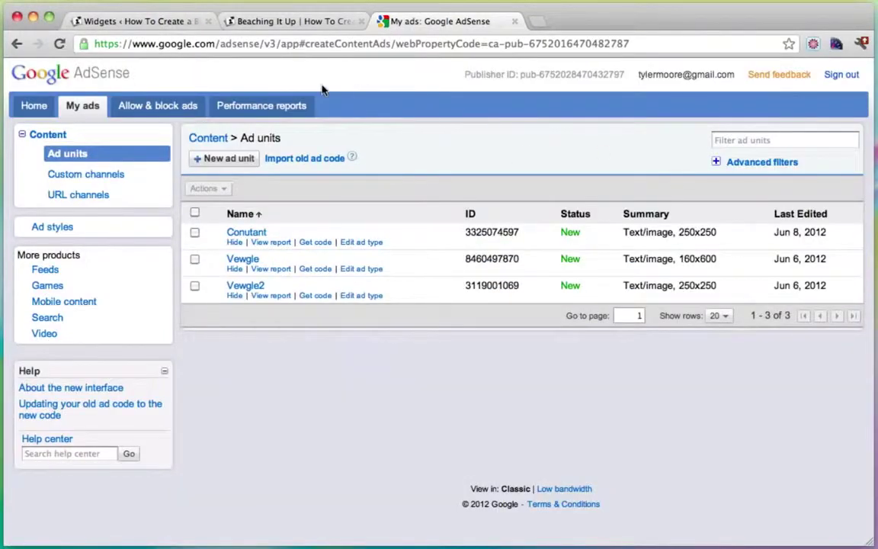
pyautogui.click(151, 25)
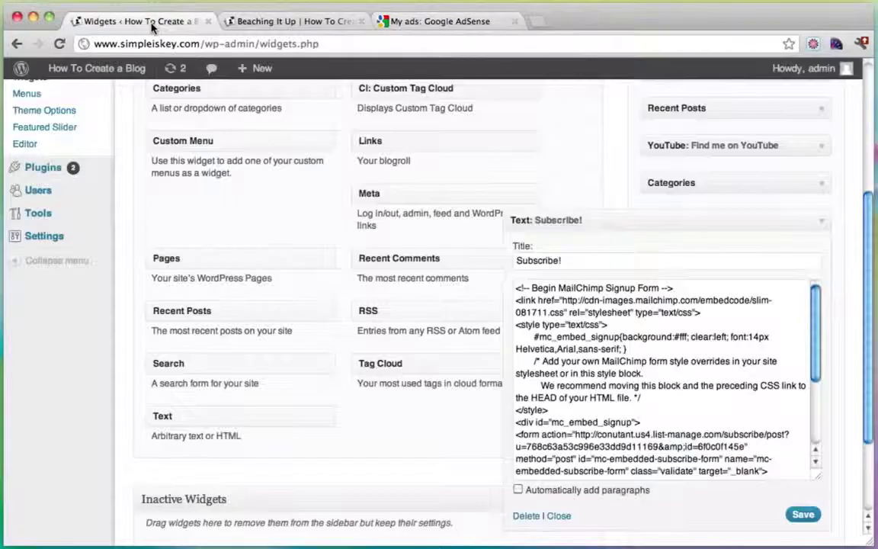
# Step: Add a sidebar Text widget containing the pasted Conutant 250x250 AdSense code and save it
pyautogui.click(823, 227)
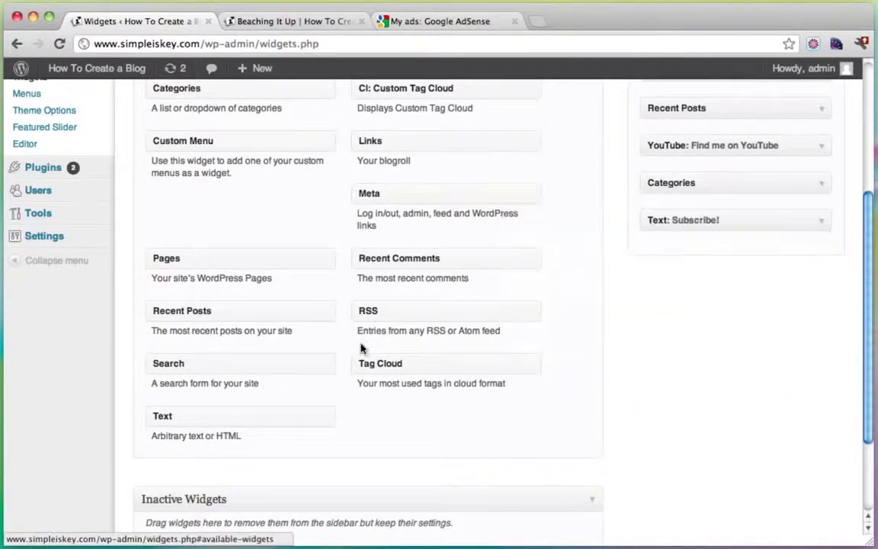
pyautogui.scroll(-2, 353, 349)
pyautogui.moveTo(231, 347); pyautogui.dragTo(767, 182)
pyautogui.click(580, 229)
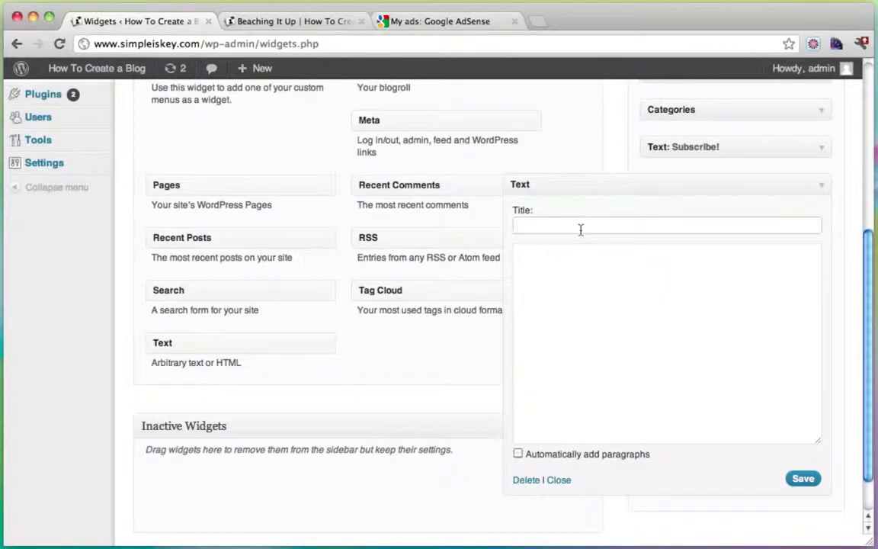
pyautogui.click(597, 301)
pyautogui.press('super+v')
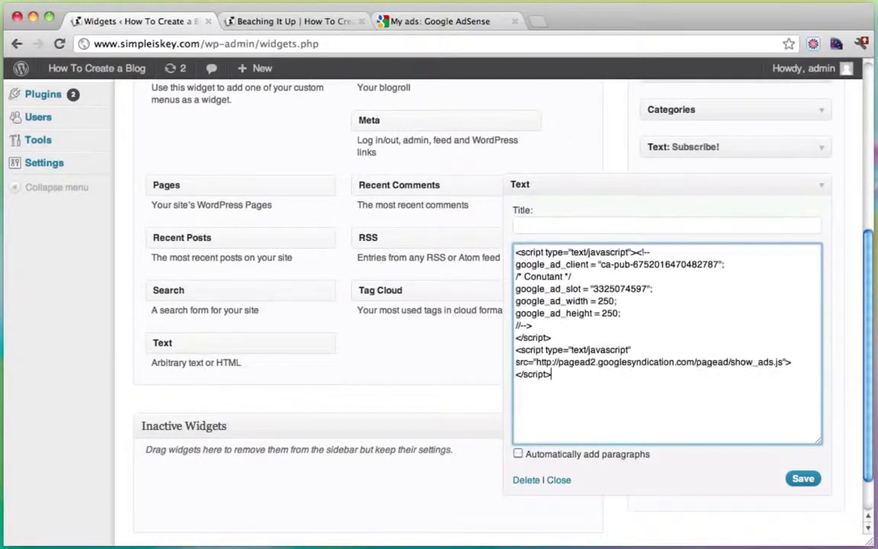
pyautogui.click(803, 478)
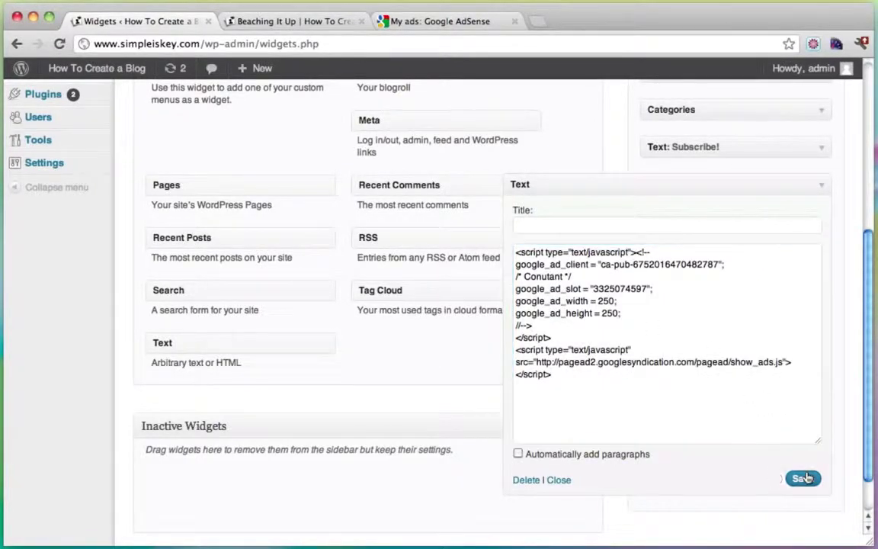
pyautogui.click(821, 189)
# Step: Reload the Beaching It Up post and scroll to the blank square ad below Subscribe!
pyautogui.click(282, 22)
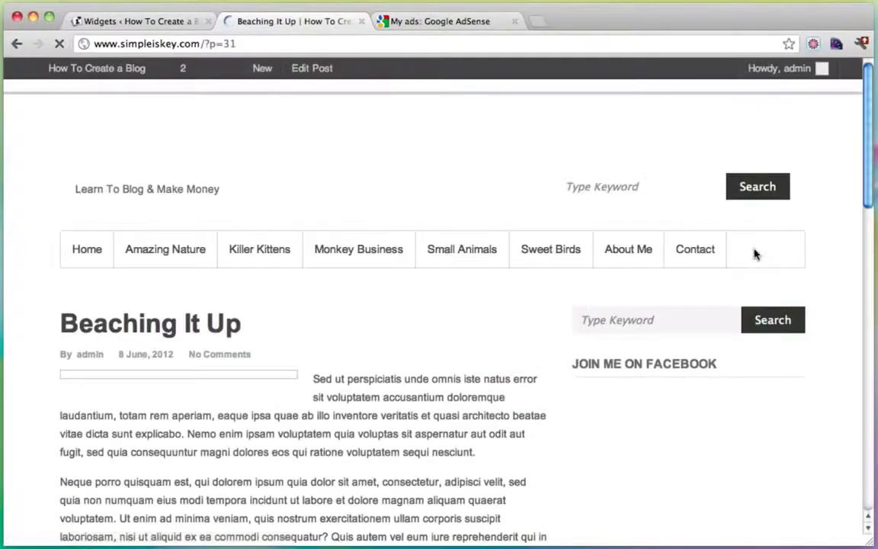
pyautogui.scroll(-5, 731, 298)
pyautogui.scroll(-8, 731, 298)
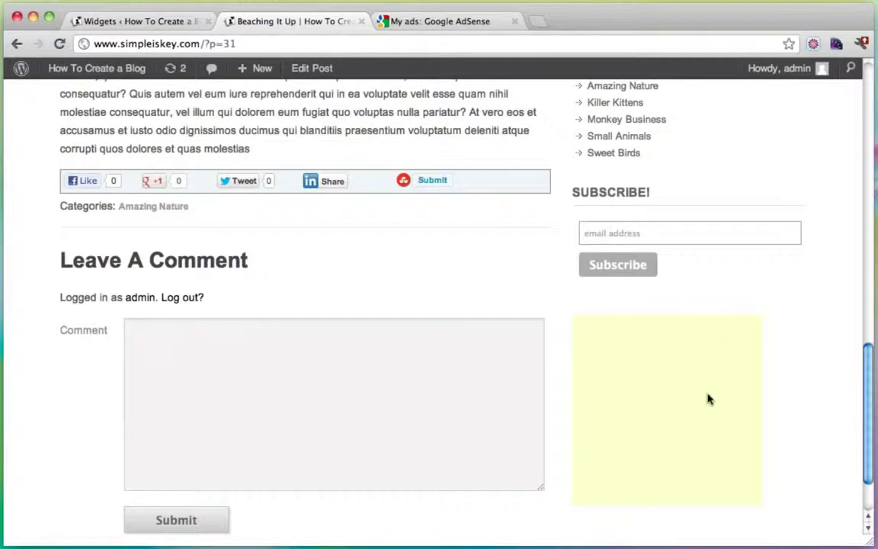
pyautogui.scroll(-2, 793, 314)
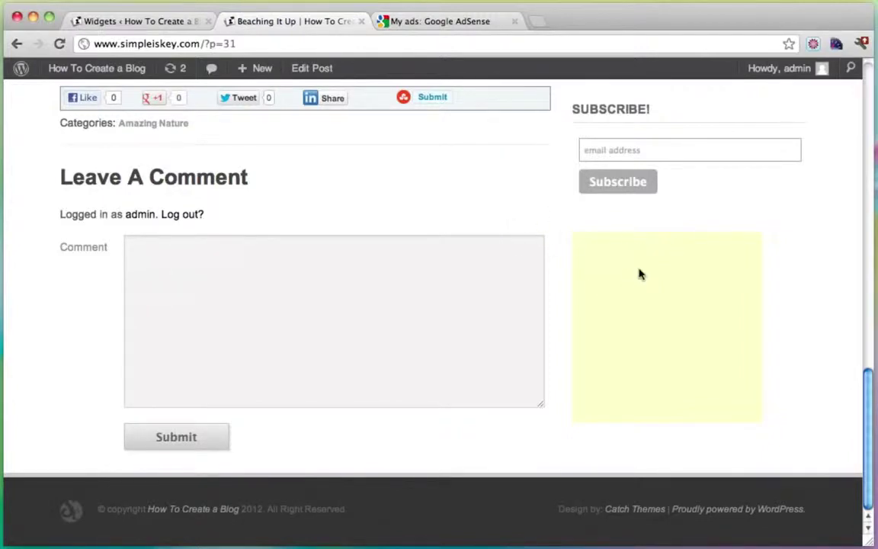
pyautogui.scroll(3, 641, 274)
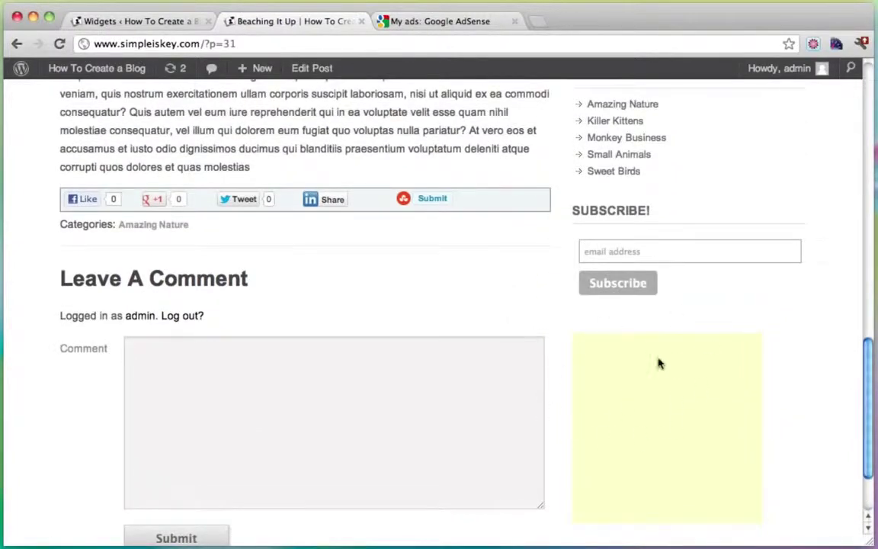
pyautogui.scroll(10, 437, 266)
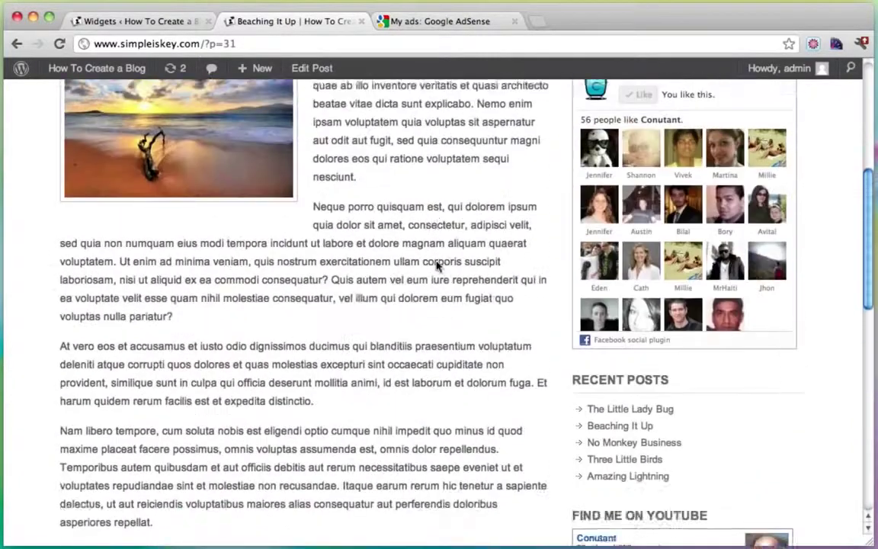
pyautogui.scroll(-15, 437, 265)
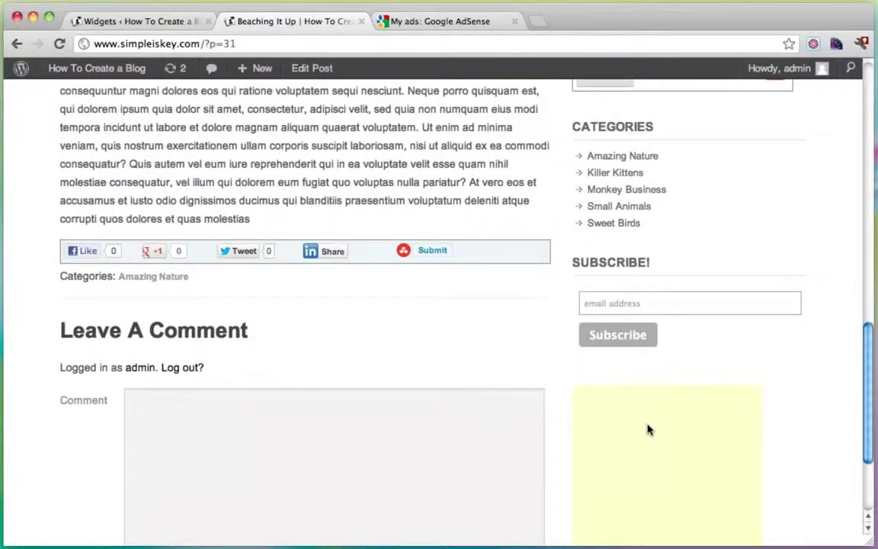
pyautogui.scroll(-3, 652, 431)
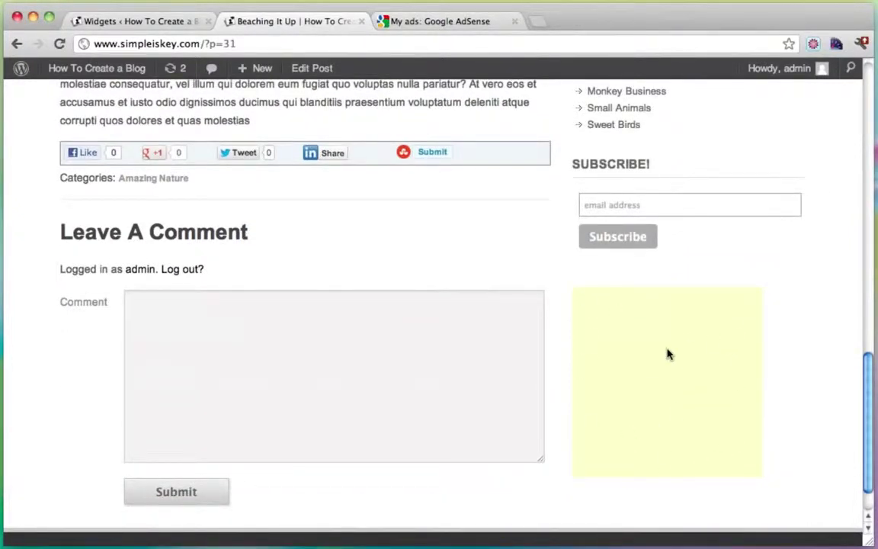
pyautogui.scroll(-2, 668, 354)
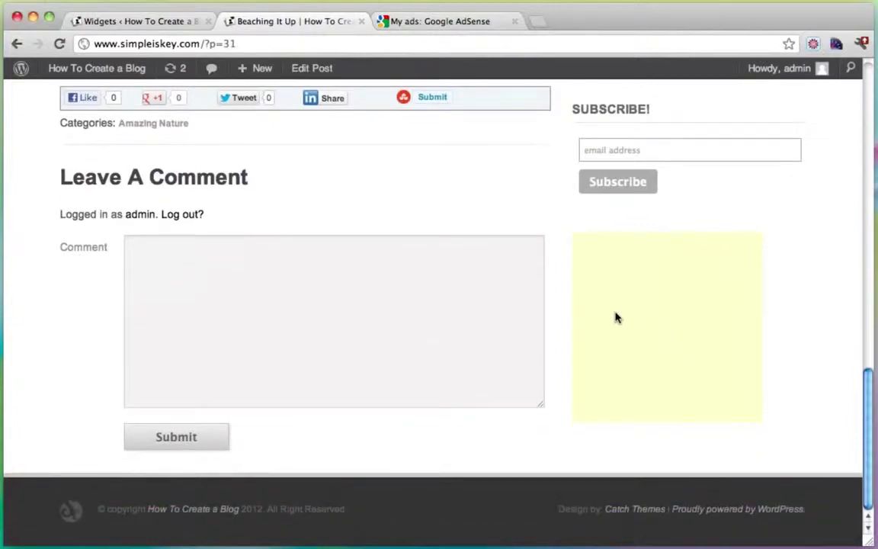
pyautogui.scroll(15, 688, 320)
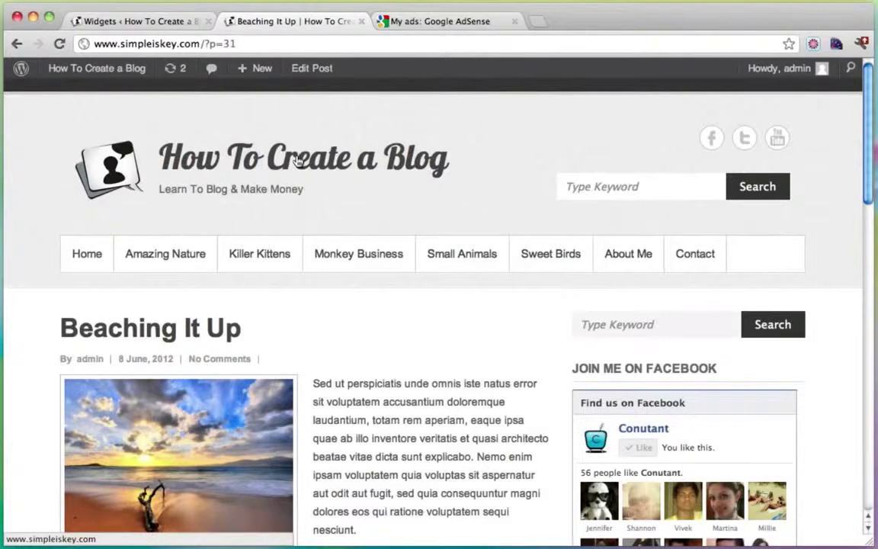
# Step: Close the finished AdSense tab and return to the WordPress admin
pyautogui.moveTo(98, 72)
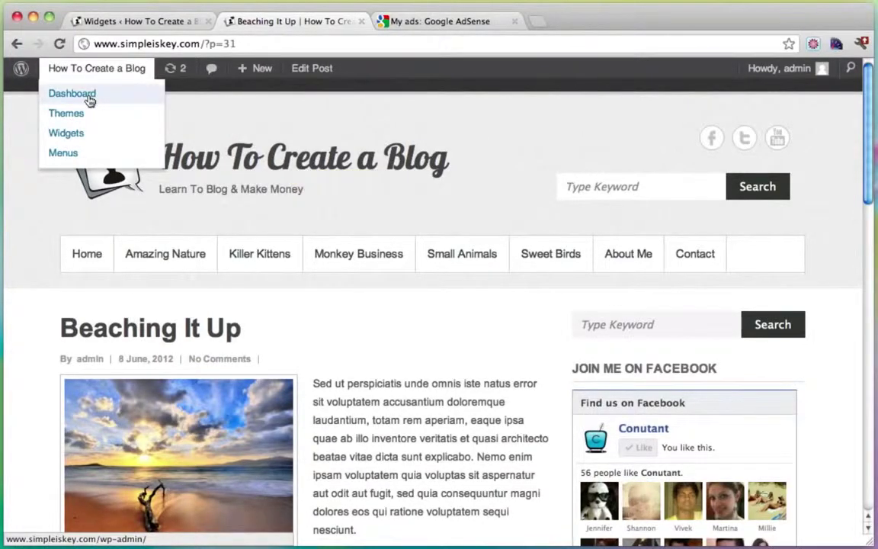
pyautogui.click(90, 102)
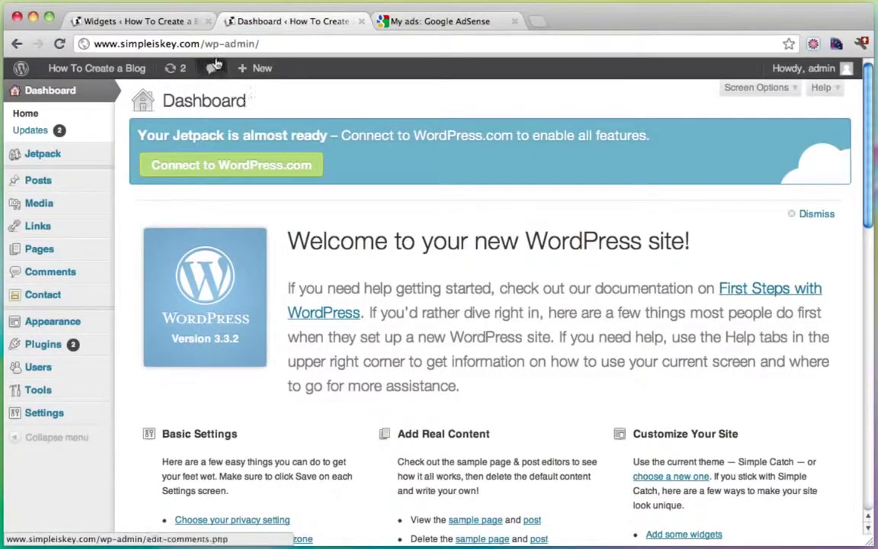
pyautogui.click(148, 24)
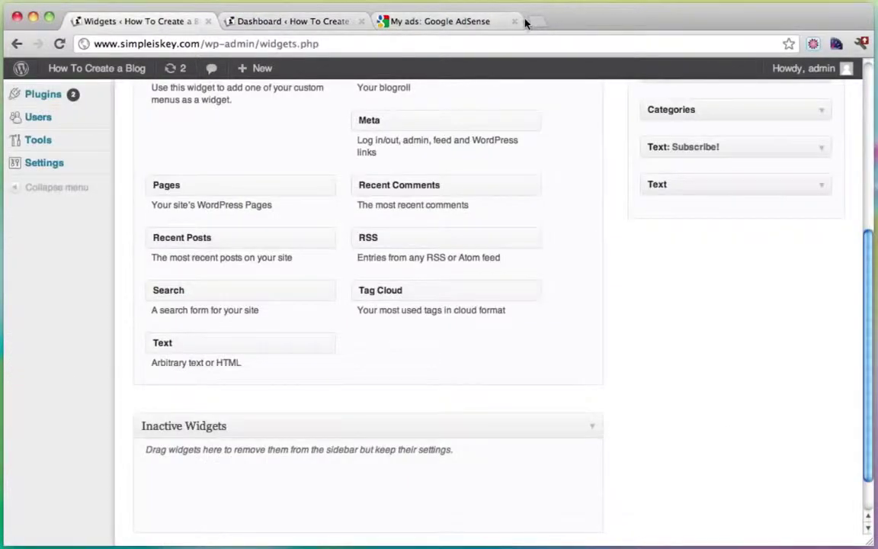
pyautogui.scroll(8, 314, 172)
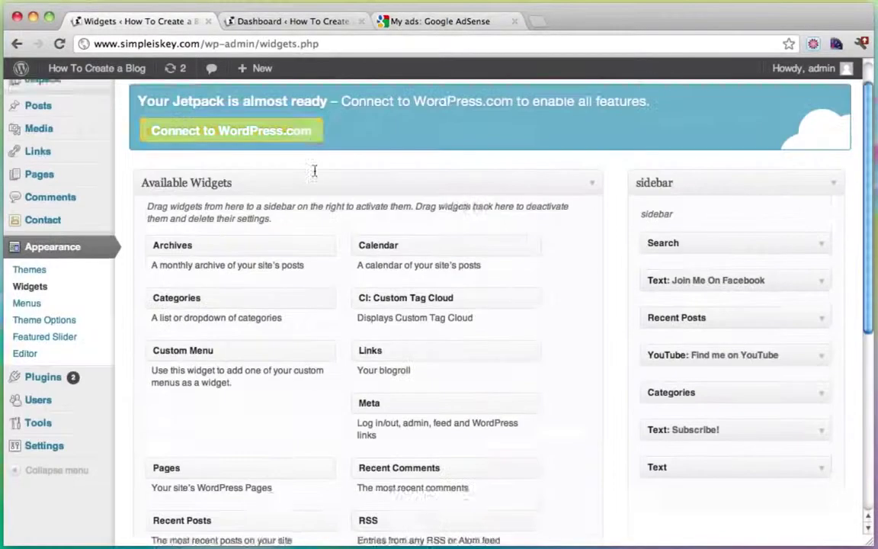
pyautogui.click(514, 23)
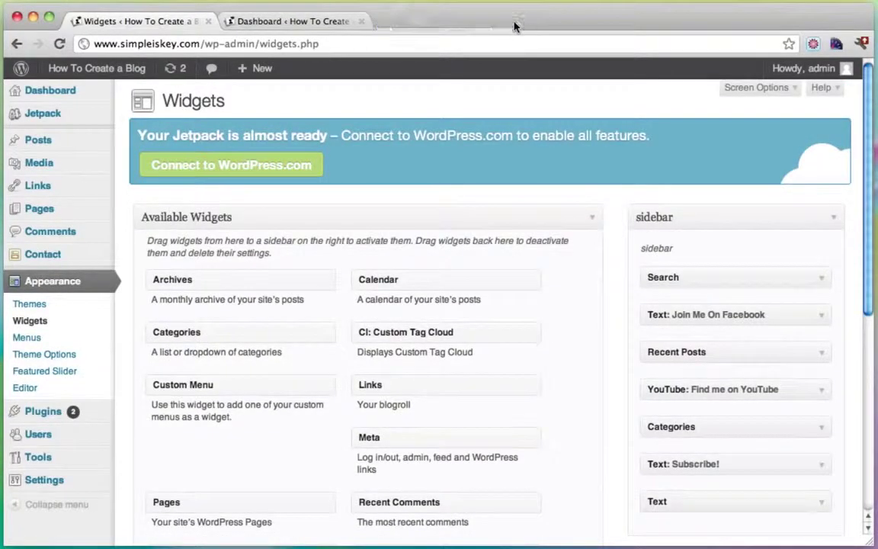
# Step: Reach Beaching It Up via the Amazing Nature category and highlight ?p=31 in its address
pyautogui.moveTo(83, 74)
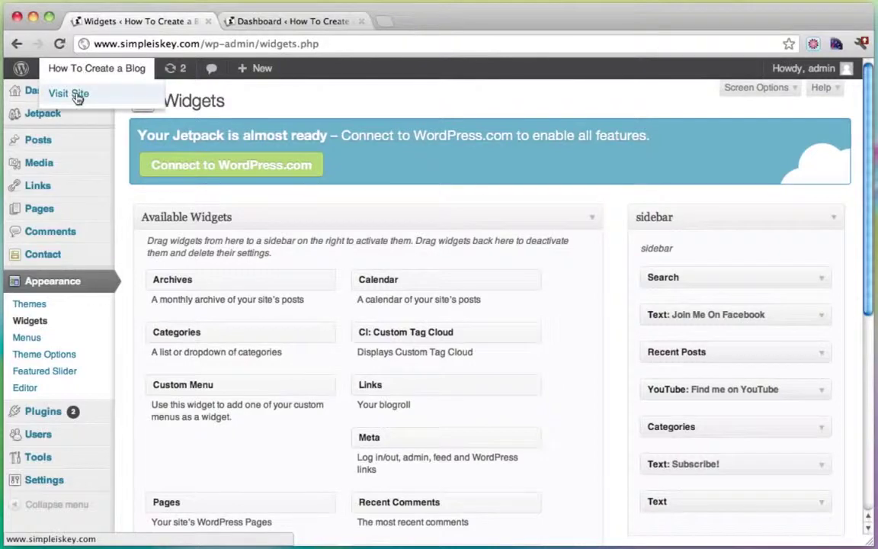
pyautogui.click(72, 93)
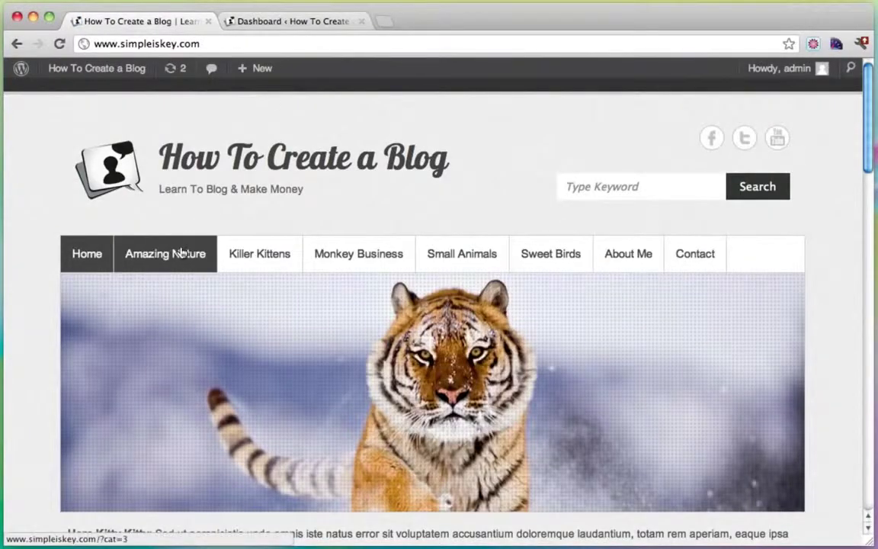
pyautogui.click(170, 251)
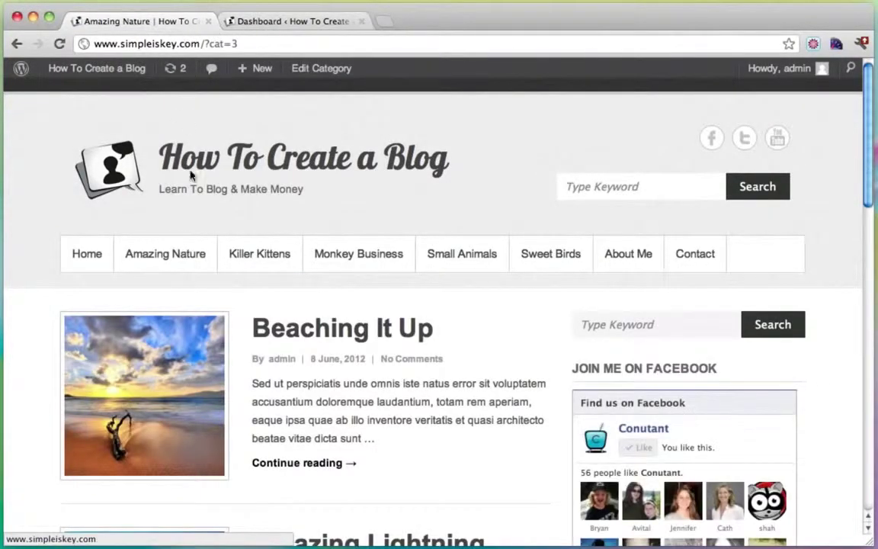
pyautogui.click(295, 329)
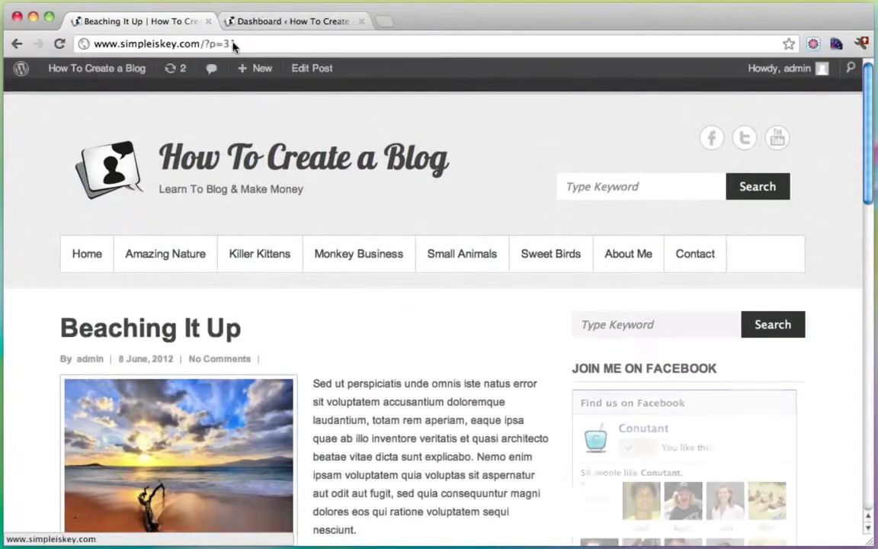
pyautogui.moveTo(205, 43); pyautogui.dragTo(247, 46)
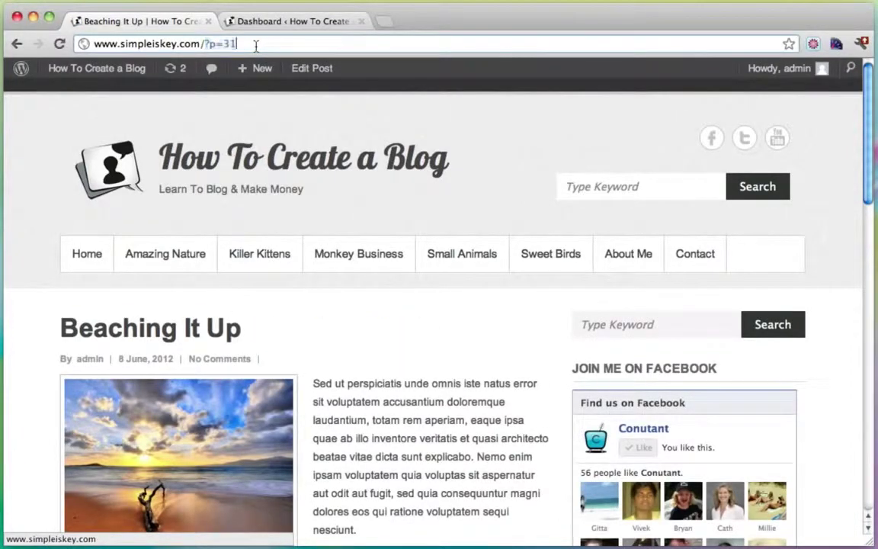
pyautogui.click(256, 44)
pyautogui.moveTo(204, 43); pyautogui.dragTo(242, 45)
pyautogui.moveTo(203, 44); pyautogui.dragTo(244, 43)
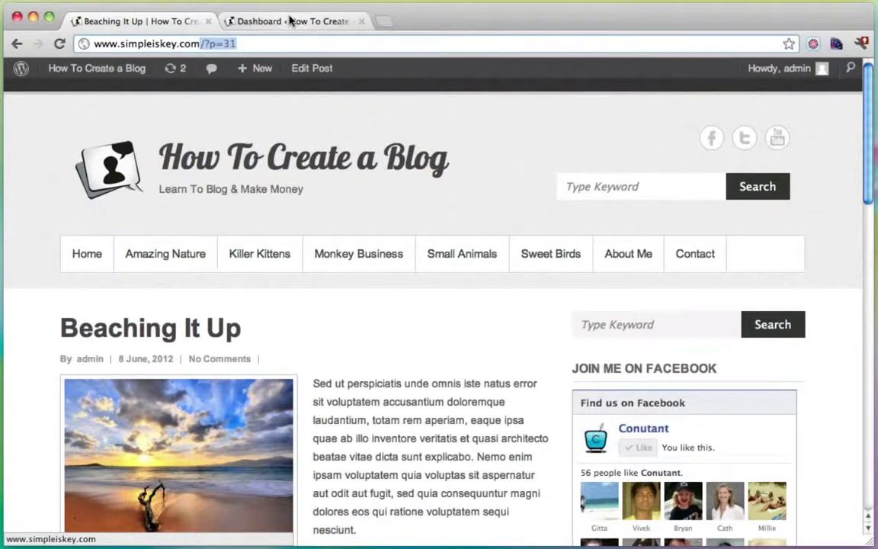
pyautogui.click(290, 20)
# Step: Switch Settings > Permalinks to the Post name structure (/%postname%/) and save
pyautogui.moveTo(79, 322)
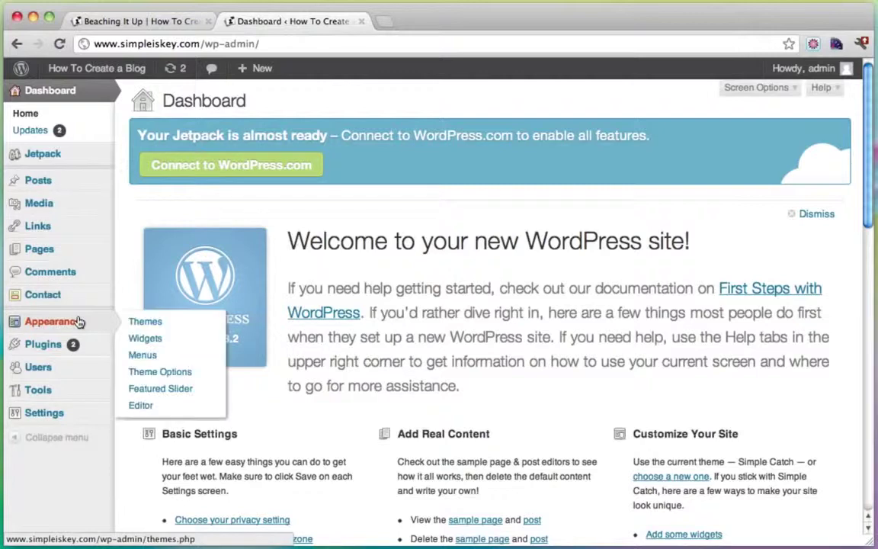
pyautogui.moveTo(75, 414)
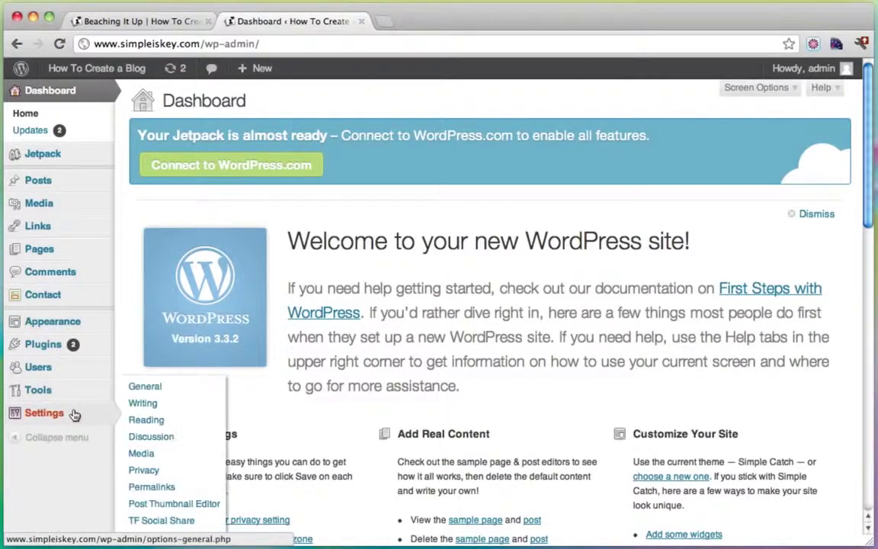
pyautogui.click(161, 487)
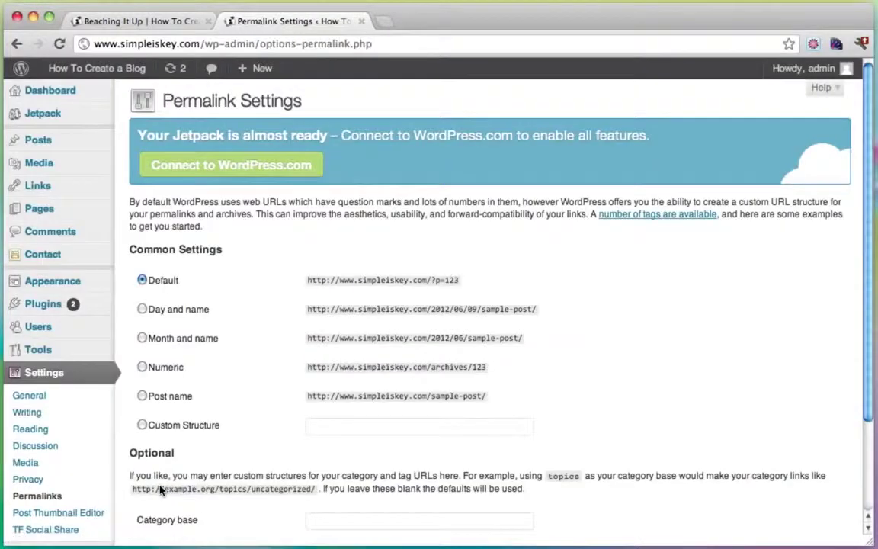
pyautogui.scroll(-2, 236, 305)
pyautogui.click(142, 329)
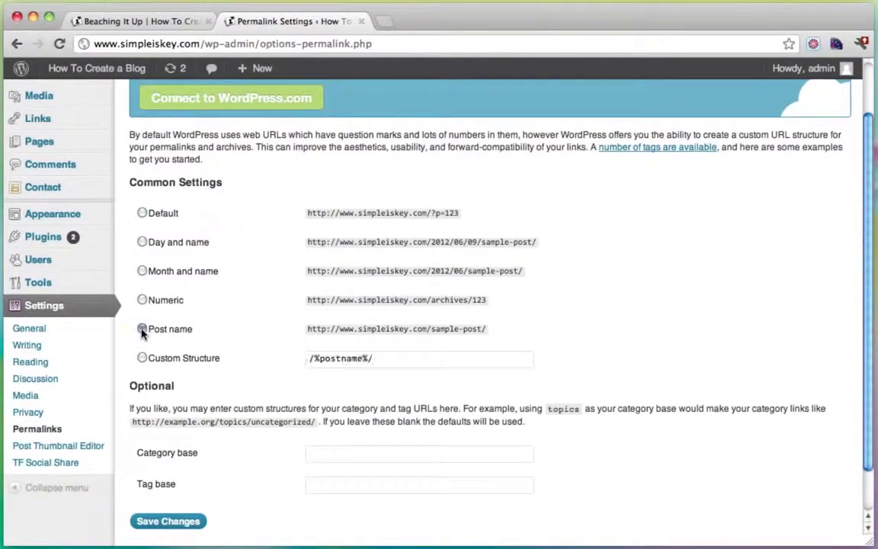
pyautogui.scroll(-2, 257, 337)
pyautogui.click(165, 471)
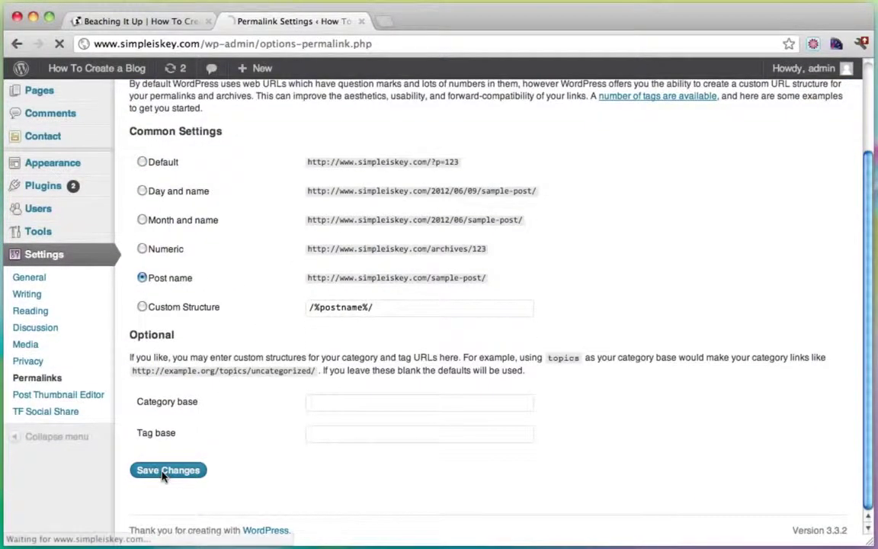
pyautogui.click(127, 23)
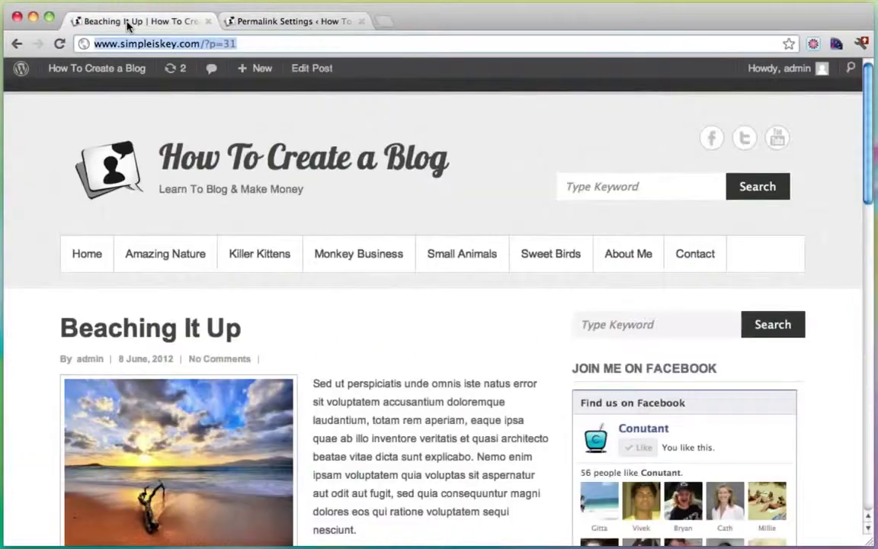
# Step: Verify the category/killer-kittens/ and here-kitty-kitty-2/ addresses, then return to the blog homepage
pyautogui.click(101, 69)
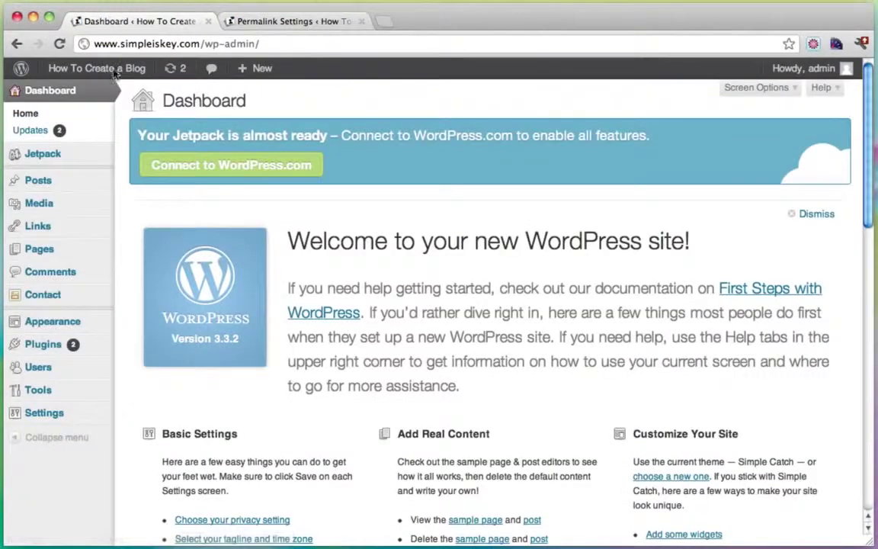
pyautogui.moveTo(79, 76)
pyautogui.click(80, 94)
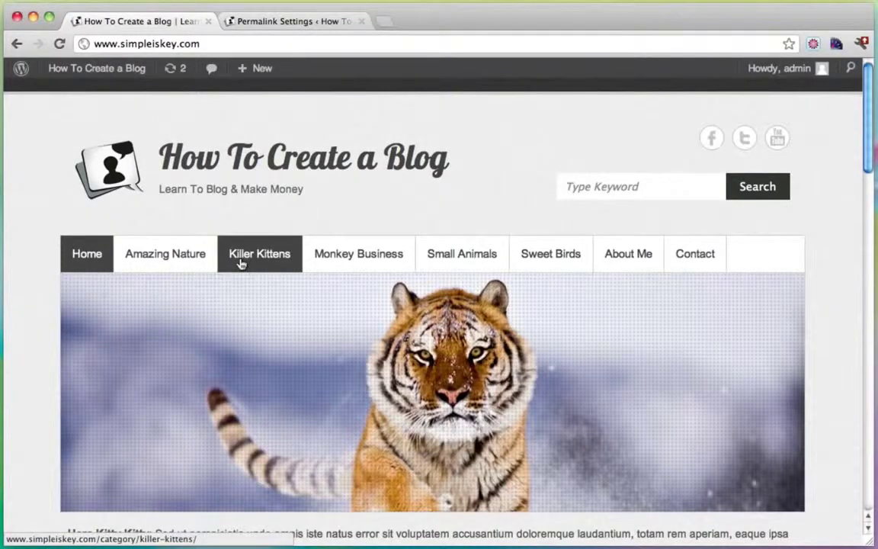
pyautogui.click(241, 262)
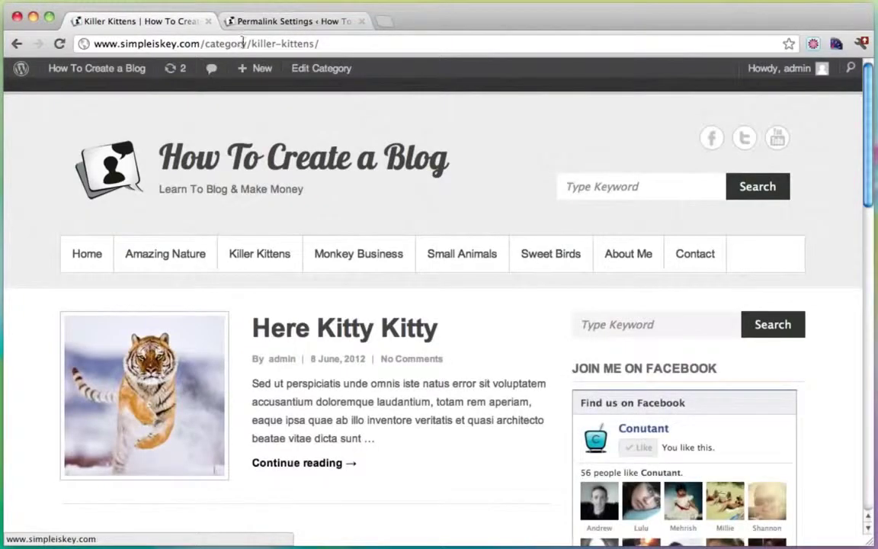
pyautogui.moveTo(204, 44); pyautogui.dragTo(333, 44)
pyautogui.click(305, 327)
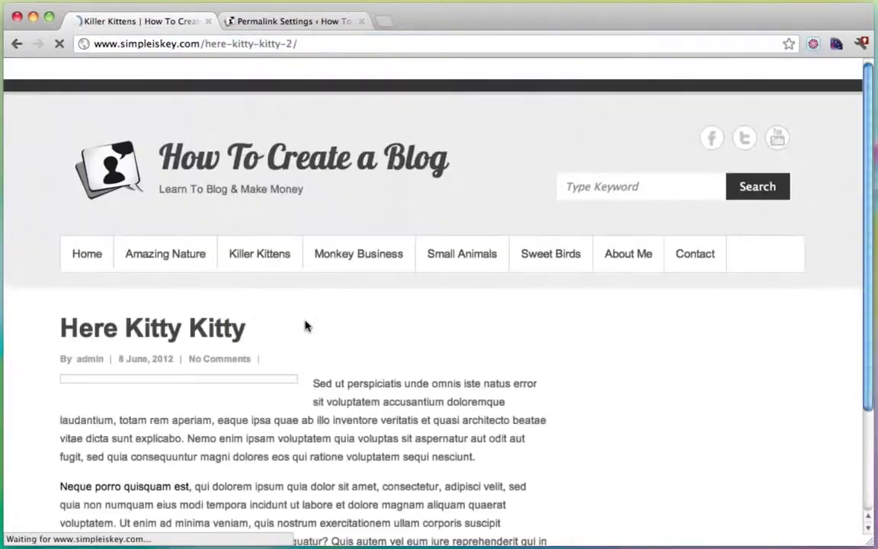
pyautogui.moveTo(204, 43)
pyautogui.mouseDown()
pyautogui.moveTo(305, 44)
pyautogui.moveTo(206, 43)
pyautogui.mouseUp()
pyautogui.click(299, 44)
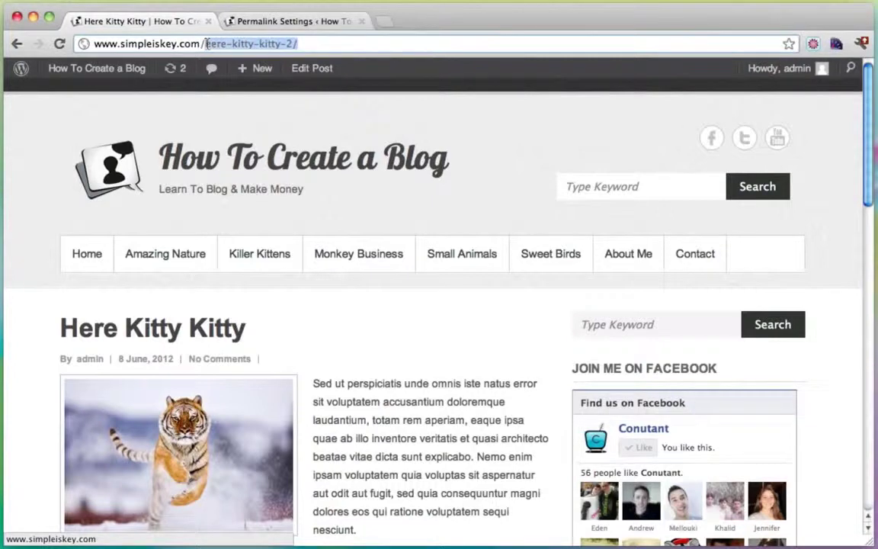
pyautogui.click(80, 69)
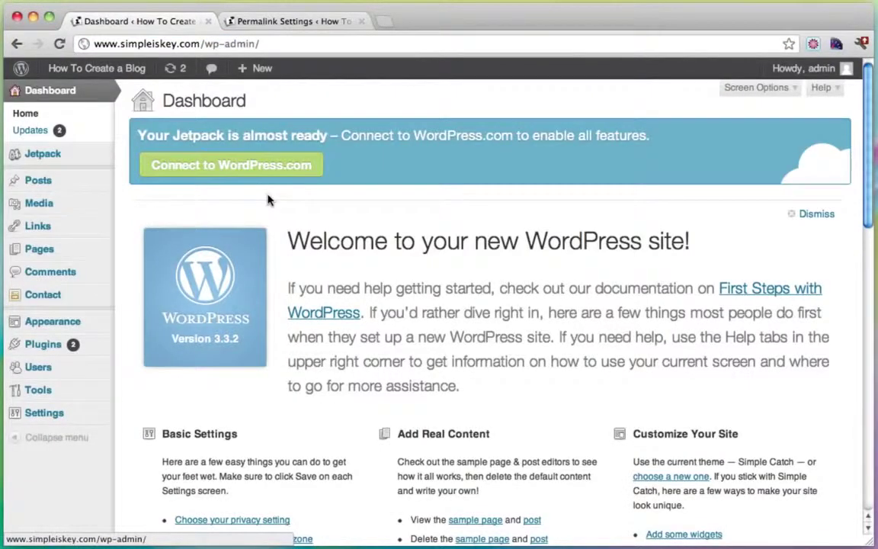
pyautogui.moveTo(68, 70)
pyautogui.click(67, 90)
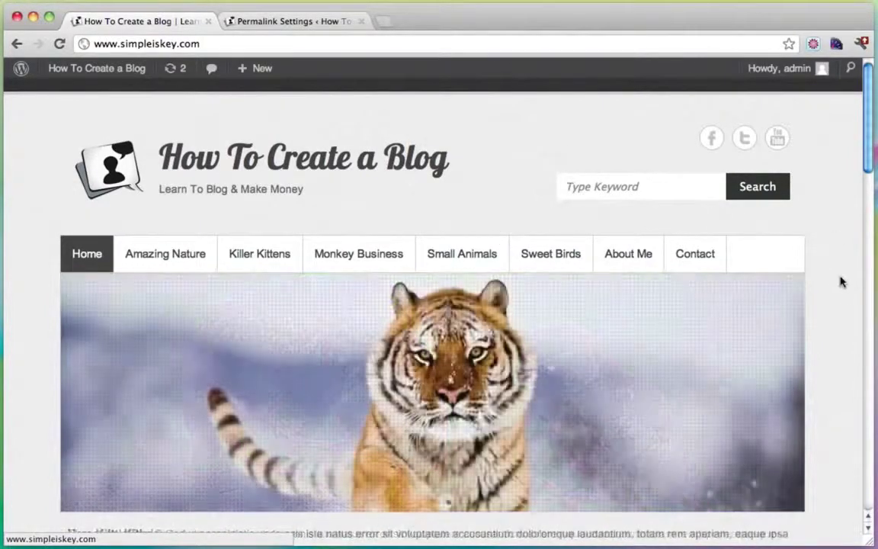
pyautogui.scroll(-10, 841, 282)
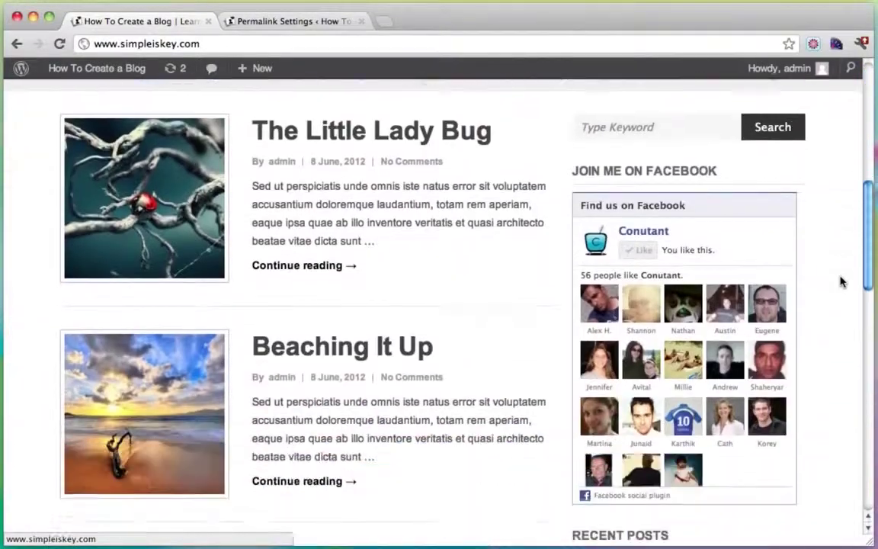
pyautogui.scroll(-1, 841, 282)
pyautogui.scroll(2, 841, 282)
pyautogui.scroll(-3, 841, 282)
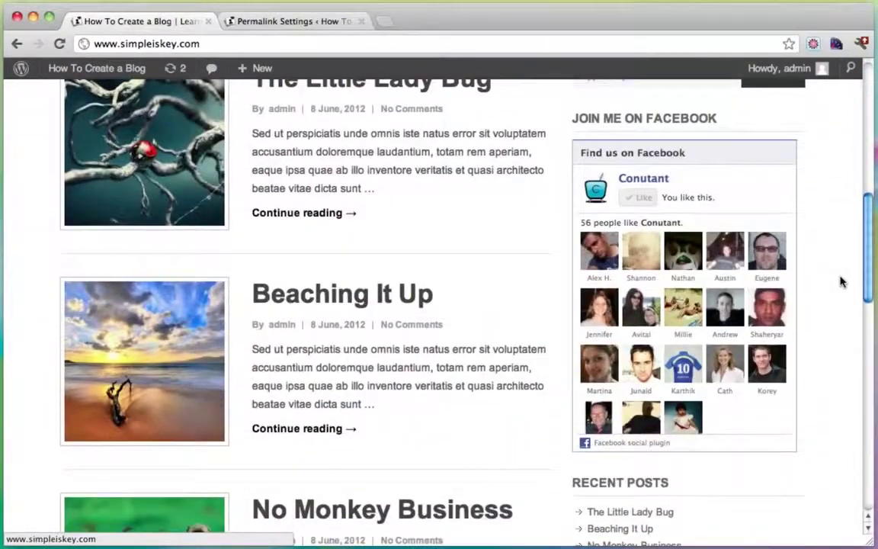
pyautogui.scroll(-17, 841, 282)
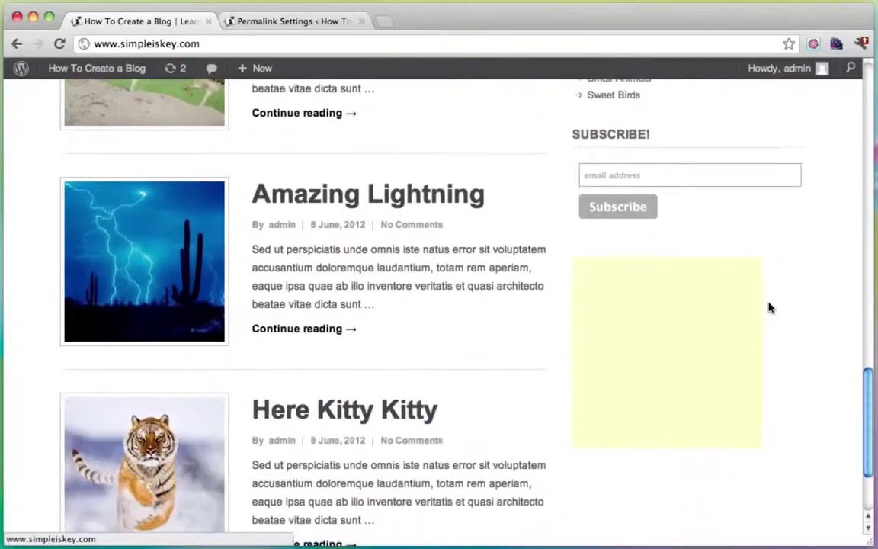
pyautogui.scroll(2, 778, 307)
pyautogui.scroll(4, 694, 281)
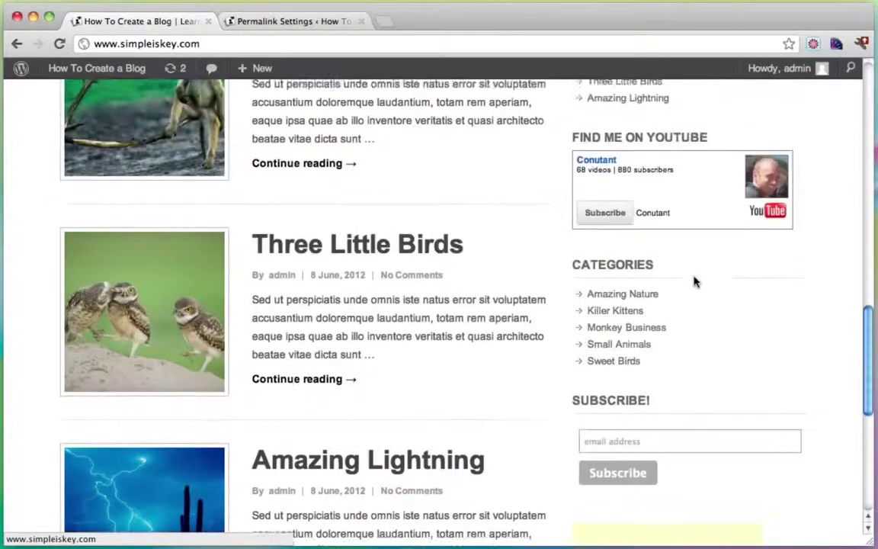
pyautogui.scroll(10, 656, 282)
pyautogui.scroll(4, 633, 255)
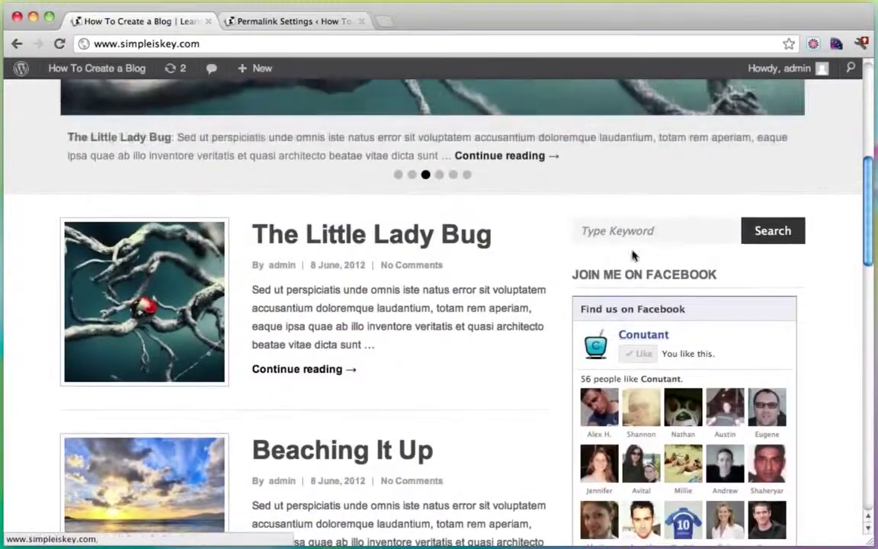
pyautogui.scroll(6, 379, 337)
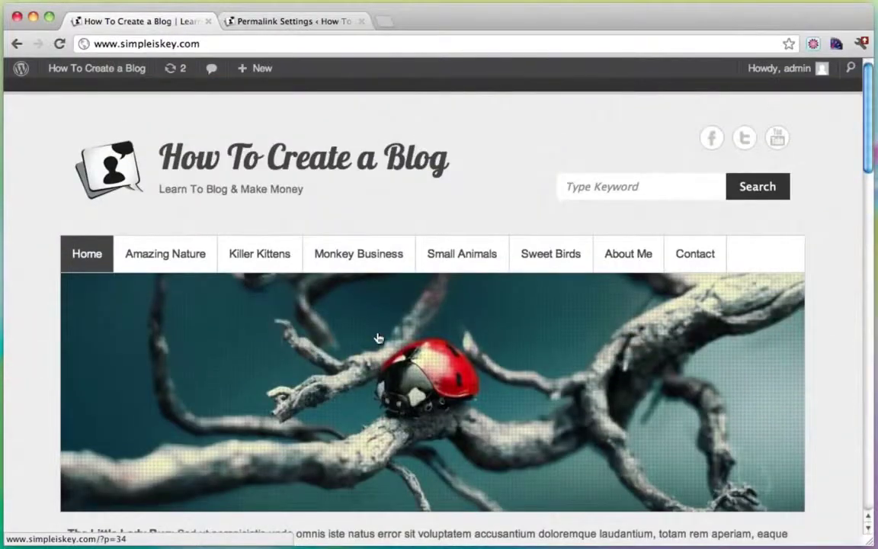